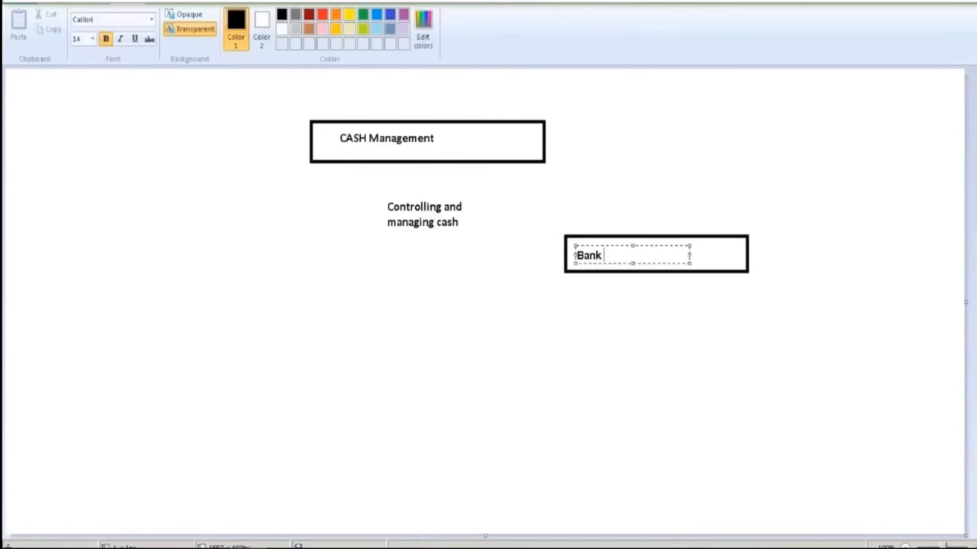
Type 'Bank Account Management' into the second box and commit the label
{"action": "type", "text": "Acconu"}
{"action": "key", "text": "BackSpace"}
{"action": "key", "text": "BackSpace"}
{"action": "type", "text": "unt Manag"}
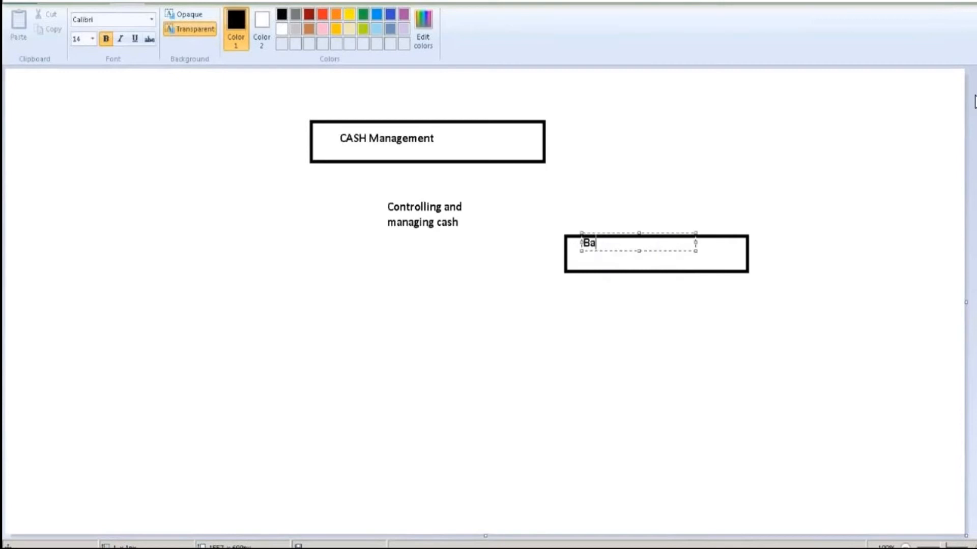
{"action": "type", "text": "nk Account Management"}
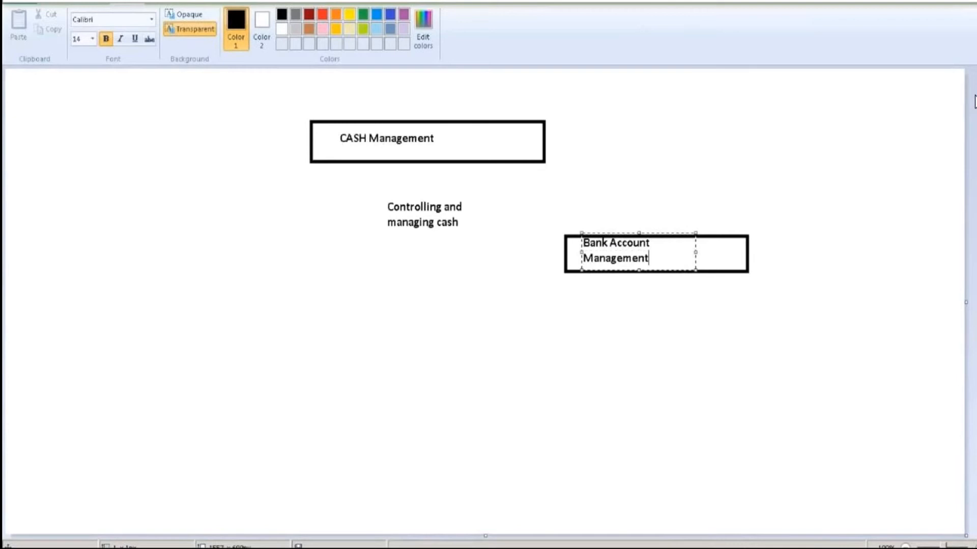
{"action": "left_click", "coordinate": [580, 287]}
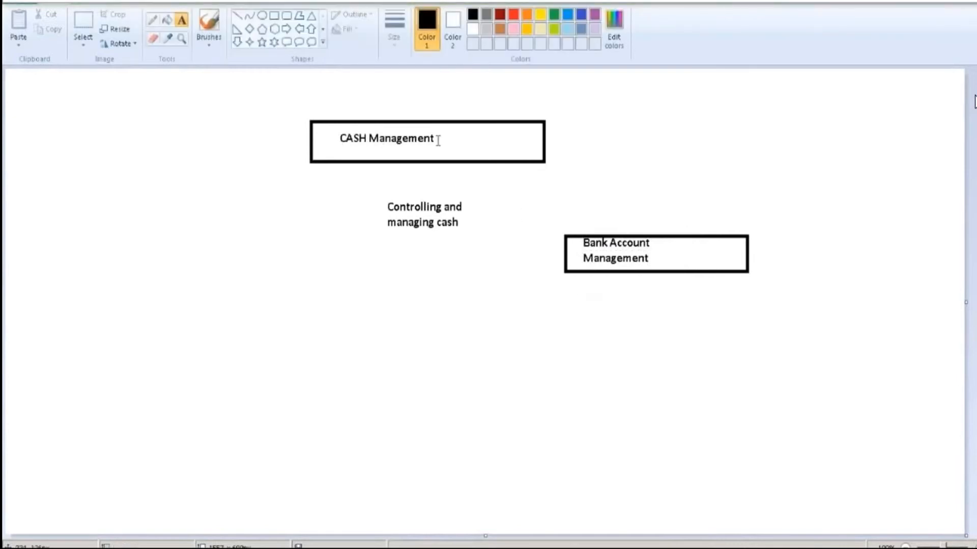
Draw a rectangle below Bank Account Management and label it 'Cash Operations'
{"action": "left_click", "coordinate": [274, 15]}
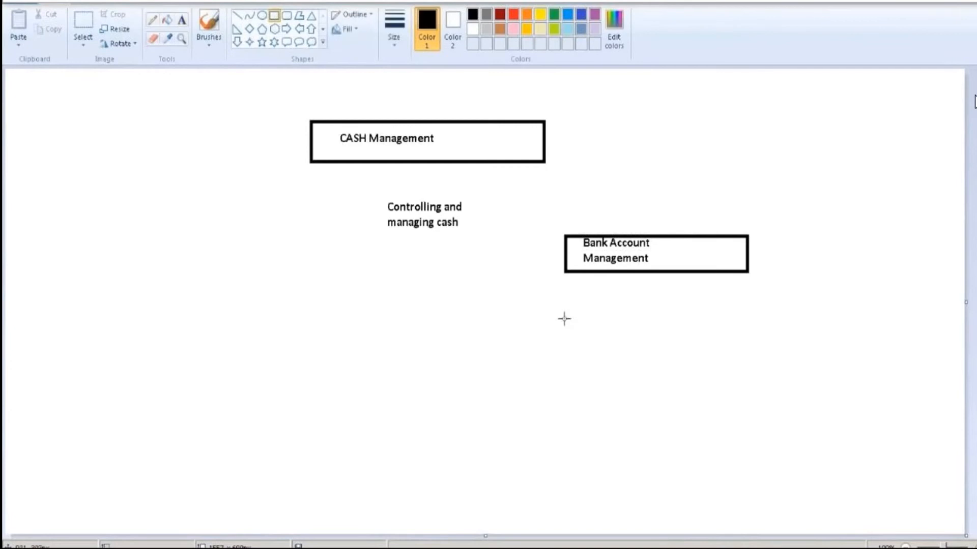
{"action": "mouse_move", "coordinate": [567, 309]}
{"action": "left_mouse_down"}
{"action": "mouse_move", "coordinate": [698, 375]}
{"action": "mouse_move", "coordinate": [756, 351]}
{"action": "left_mouse_up"}
{"action": "left_click", "coordinate": [182, 19]}
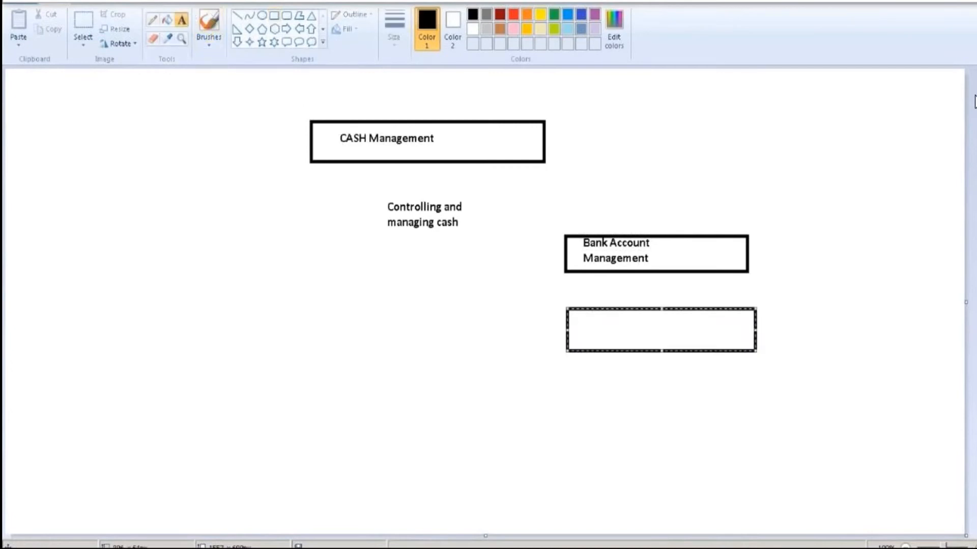
{"action": "left_click", "coordinate": [588, 315]}
{"action": "type", "text": "Cash"}
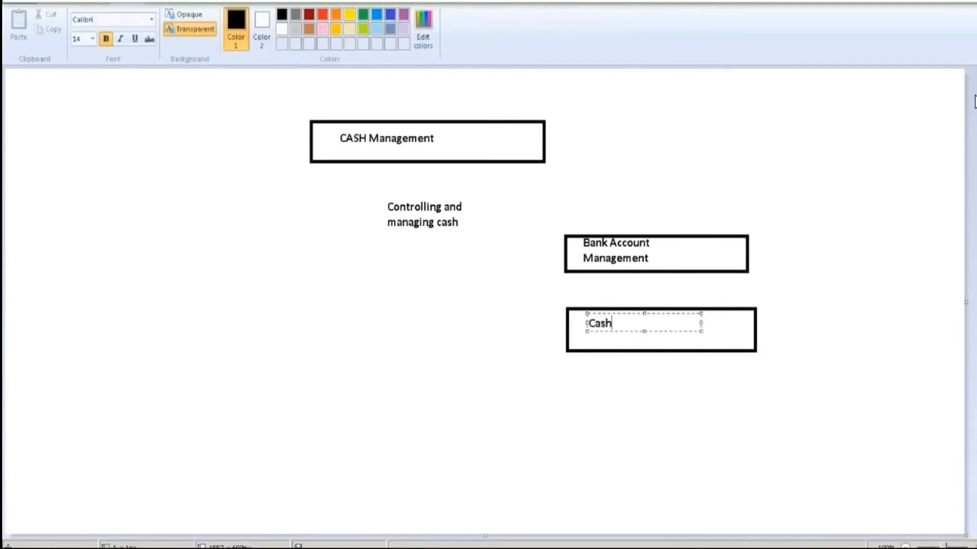
{"action": "type", "text": " Operations"}
{"action": "left_click", "coordinate": [574, 417]}
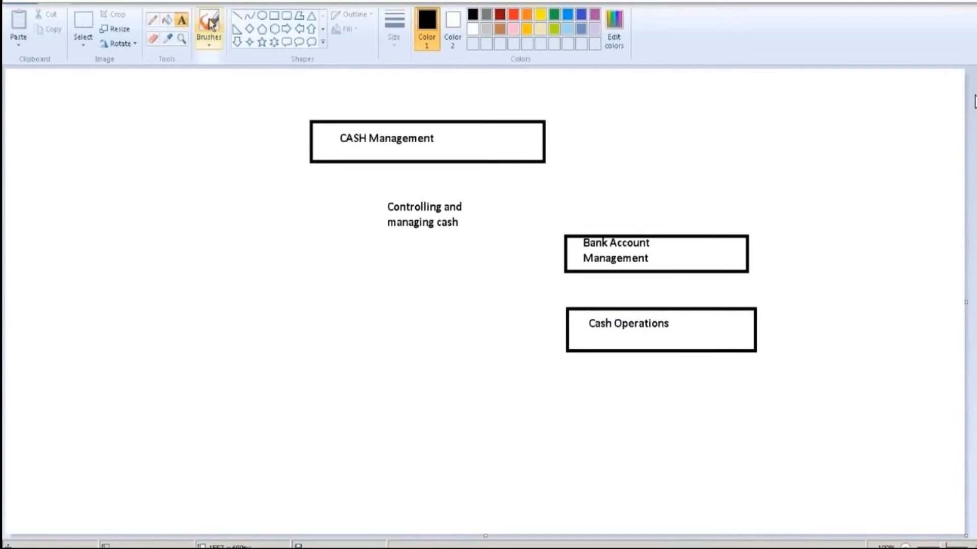
{"action": "left_click", "coordinate": [274, 16]}
Draw a rectangle under Cash Operations and label it 'Liquidity Management'
{"action": "mouse_move", "coordinate": [569, 392]}
{"action": "left_mouse_down"}
{"action": "mouse_move", "coordinate": [713, 447]}
{"action": "mouse_move", "coordinate": [788, 432]}
{"action": "mouse_move", "coordinate": [767, 429]}
{"action": "left_mouse_up"}
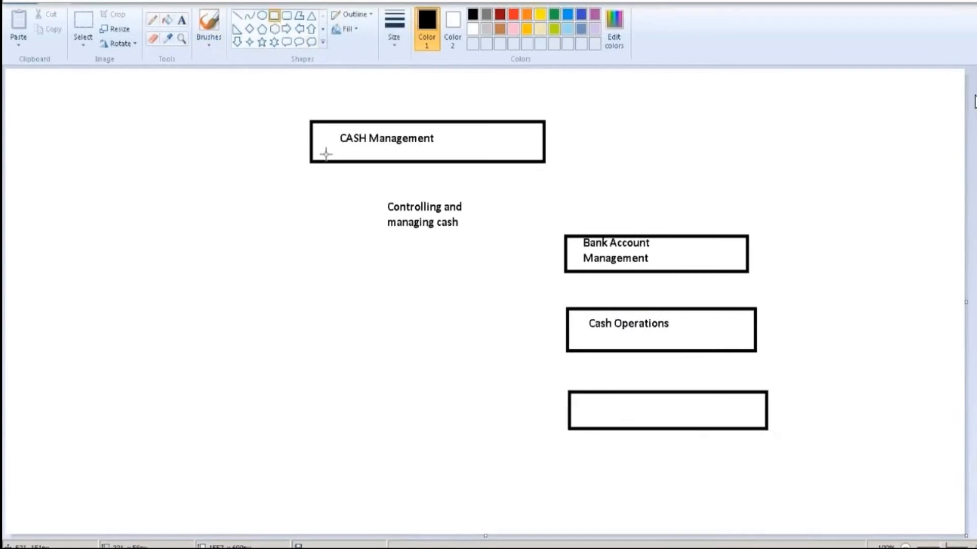
{"action": "left_click", "coordinate": [182, 20]}
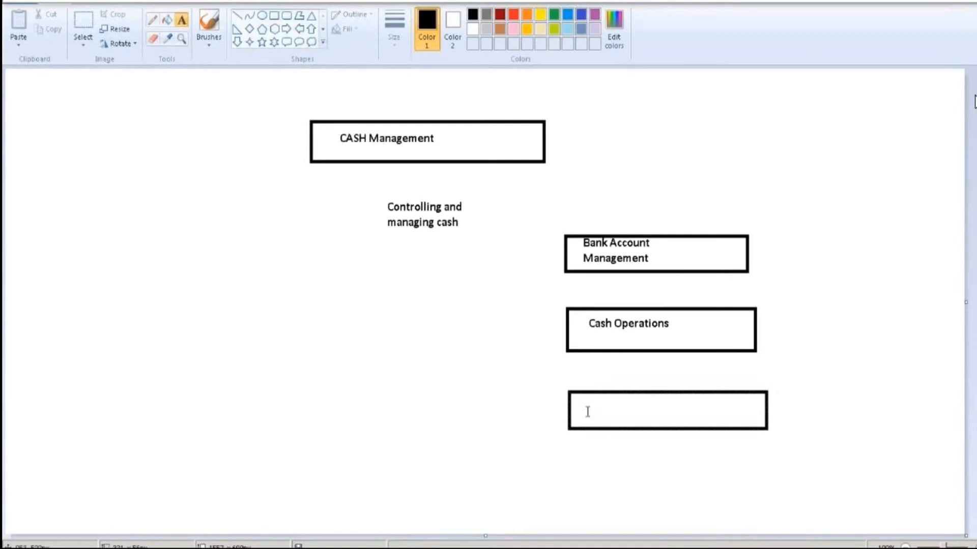
{"action": "left_click", "coordinate": [587, 407]}
{"action": "type", "text": "Liqu"}
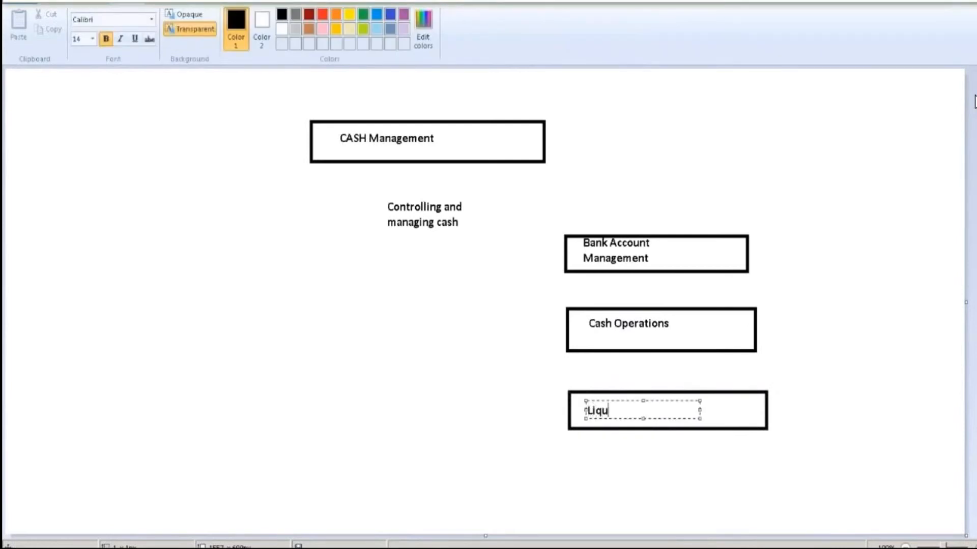
{"action": "type", "text": "idity Management"}
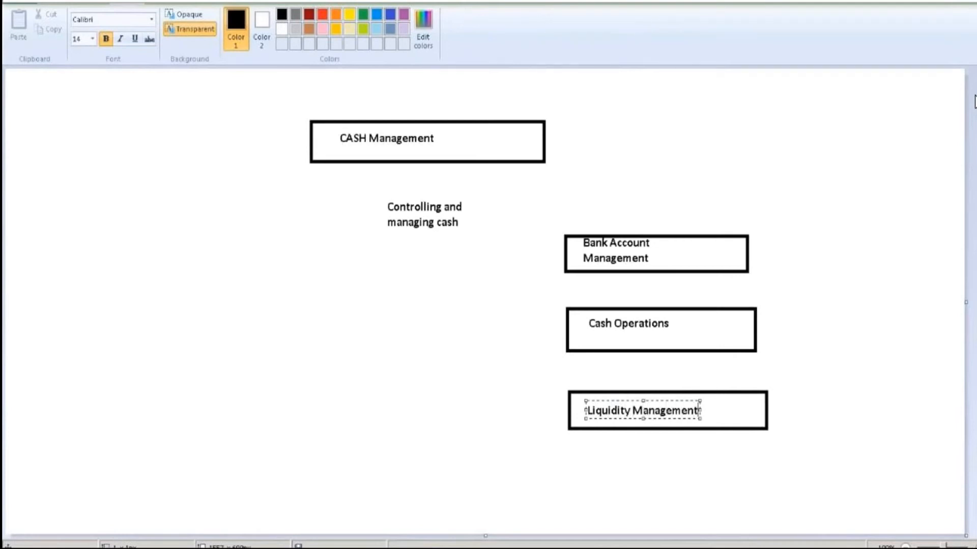
{"action": "left_click", "coordinate": [587, 476]}
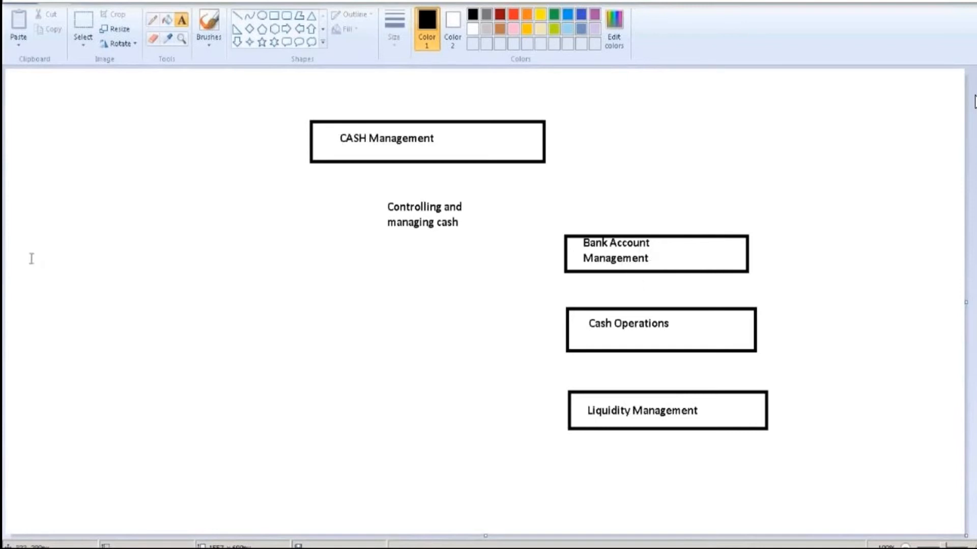
Add the notes '1.Hierarchy View of Bank accounts' and '2.Bank account Master Data' on the left
{"action": "left_click", "coordinate": [151, 287]}
{"action": "type", "text": "1."}
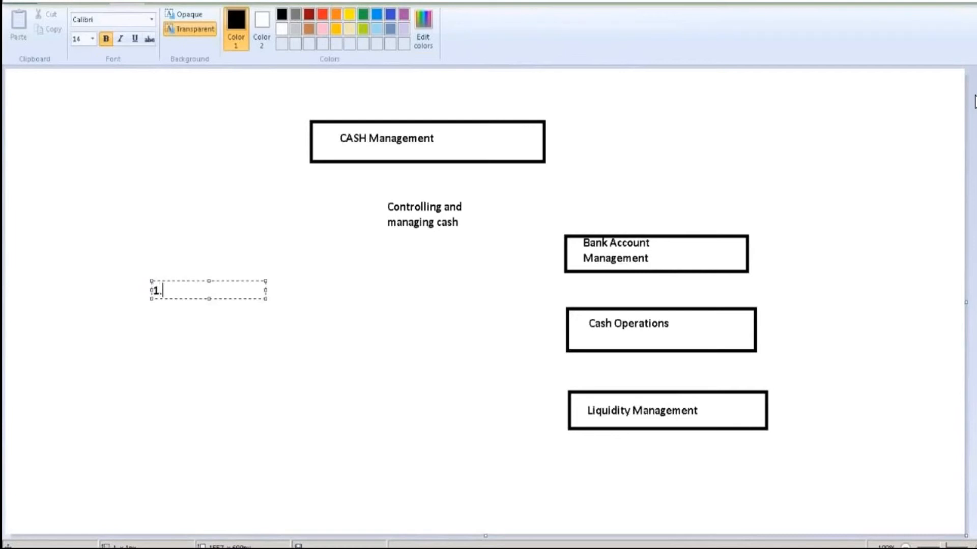
{"action": "type", "text": "Hierarchy Vi"}
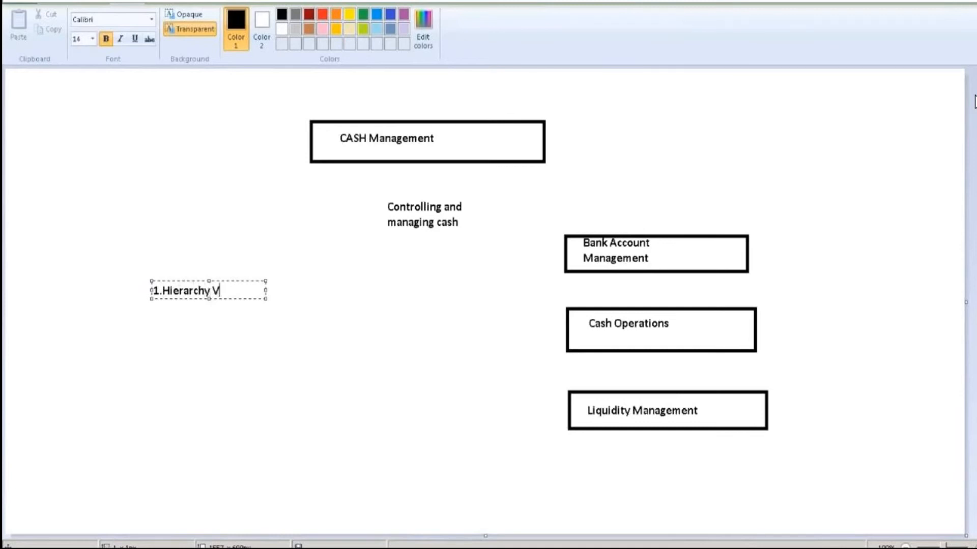
{"action": "type", "text": "ew of"}
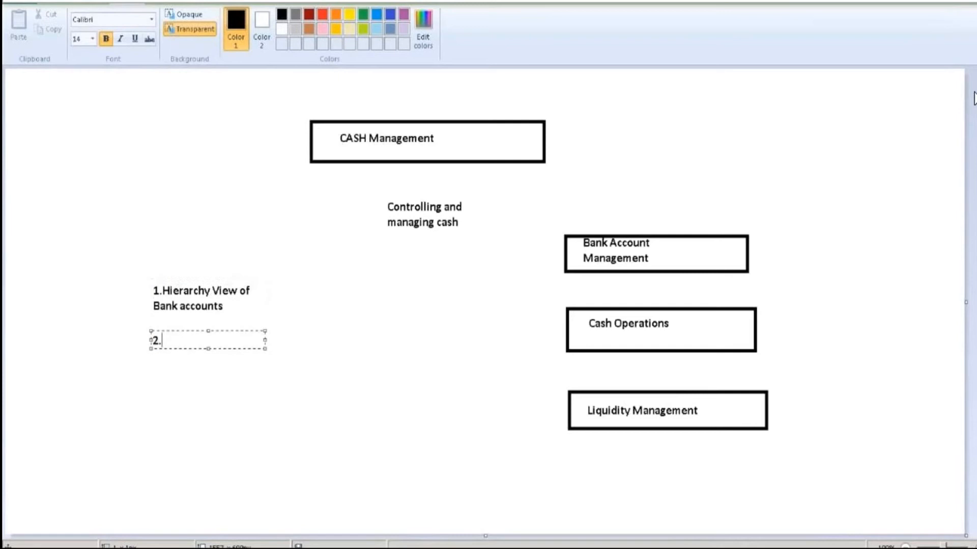
{"action": "type", "text": "Bank account Maste"}
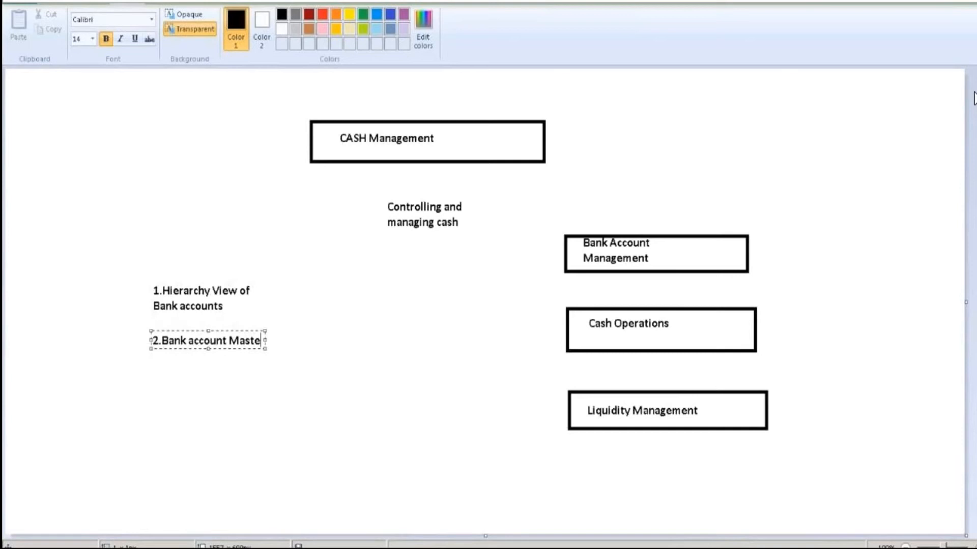
{"action": "type", "text": "r Data"}
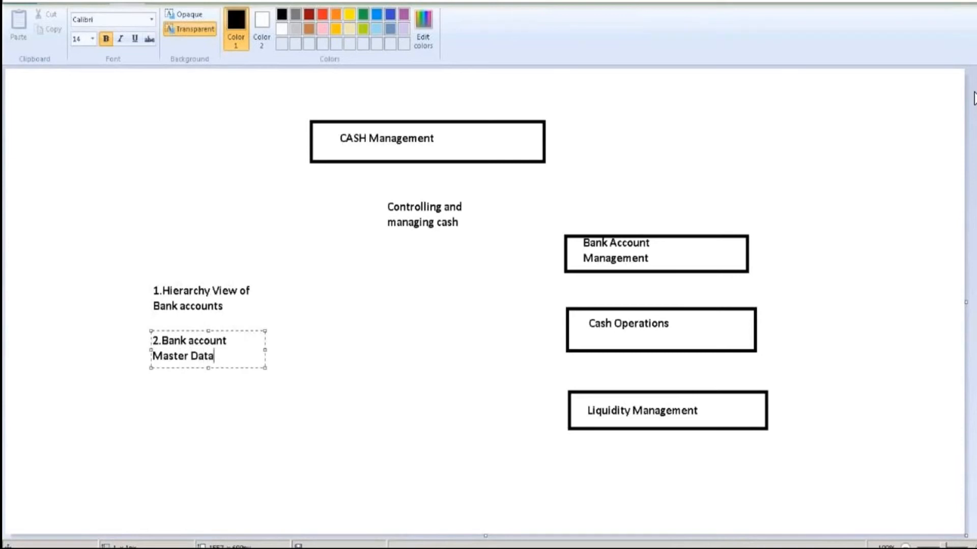
{"action": "left_click", "coordinate": [145, 379]}
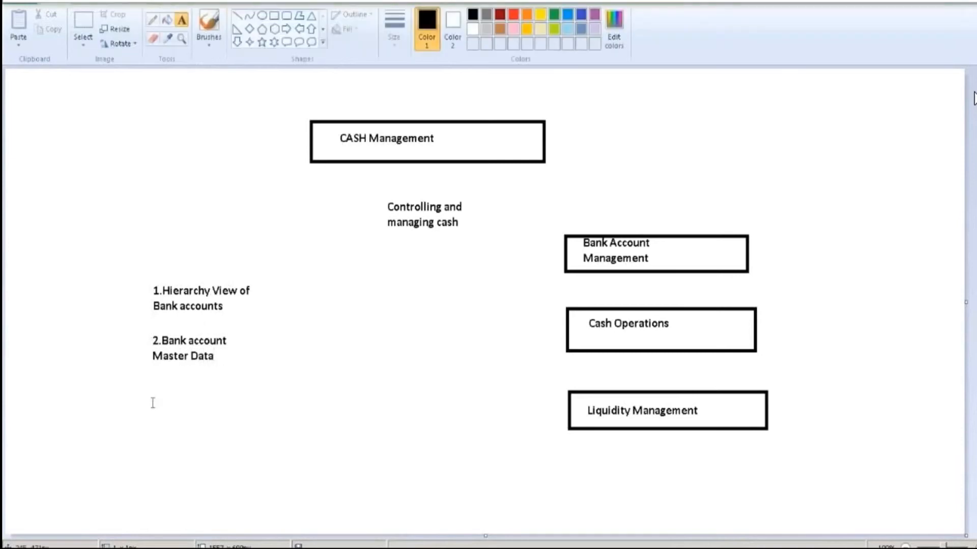
Add the two-line note '3.Workflow processes for opening,changing,closing and reviewing Bank accounts'
{"action": "left_click", "coordinate": [153, 395]}
{"action": "type", "text": "3.Workflow"}
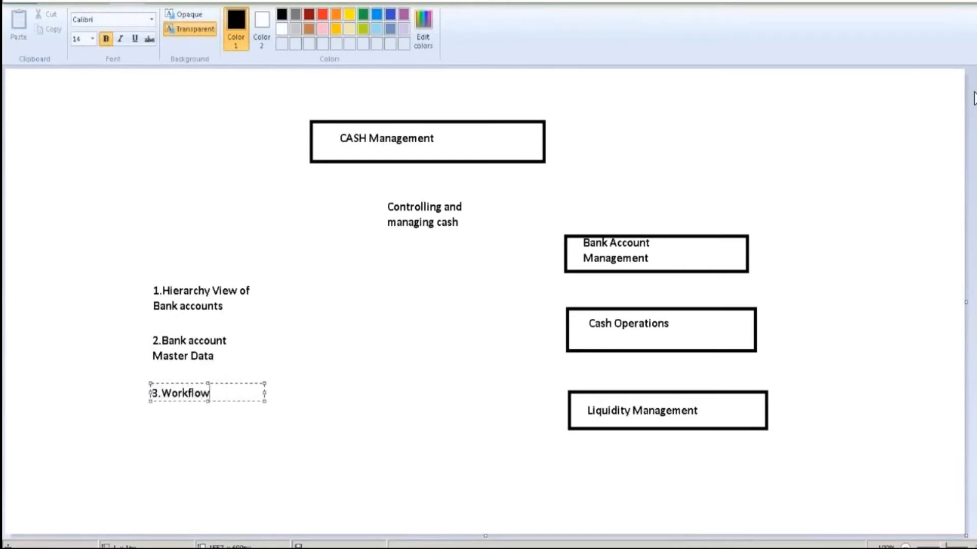
{"action": "type", "text": " processes"}
{"action": "key", "text": "Return"}
{"action": "type", "text": "for     O"}
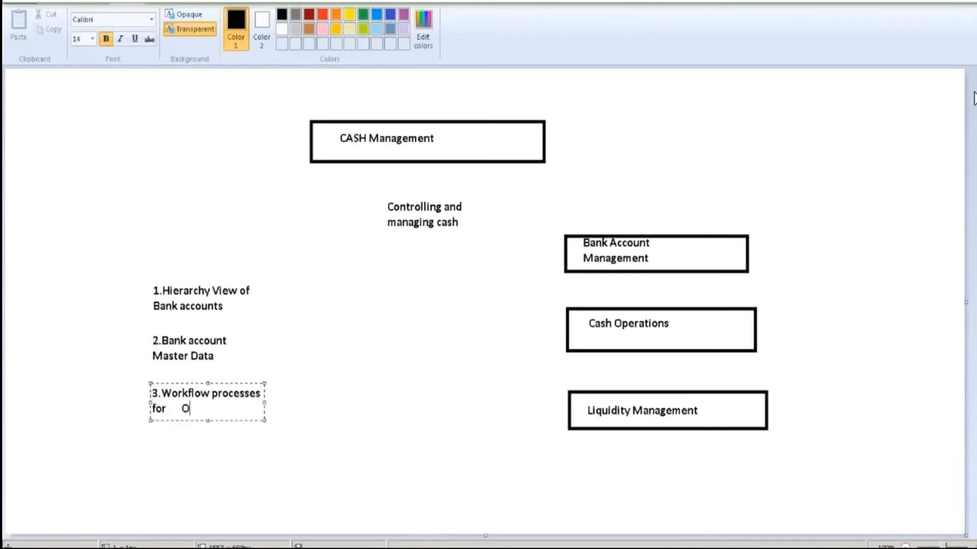
{"action": "key", "text": "BackSpace"}
{"action": "key", "text": "BackSpace"}
{"action": "key", "text": "BackSpace"}
{"action": "key", "text": "BackSpace"}
{"action": "key", "text": "BackSpace"}
{"action": "type", "text": "opening,chang"}
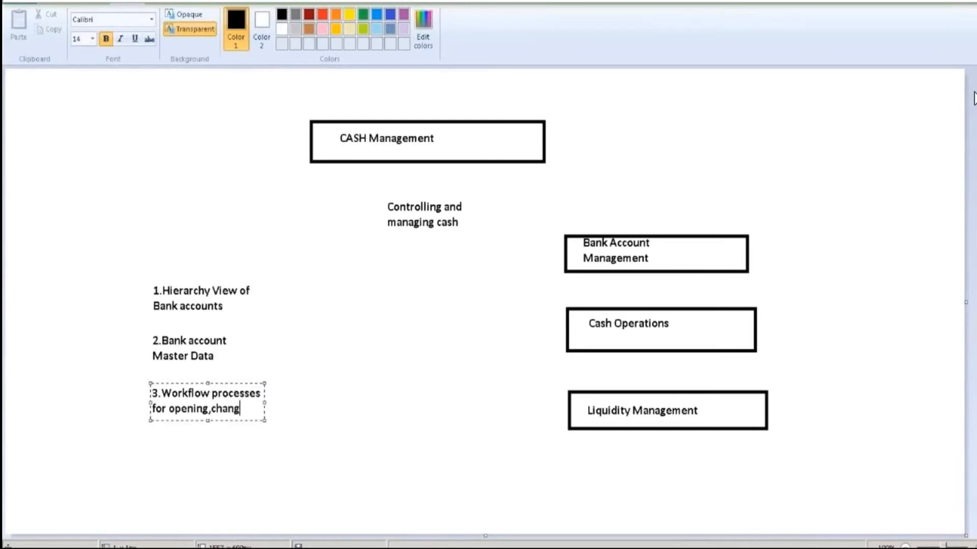
{"action": "type", "text": "ing,closing an"}
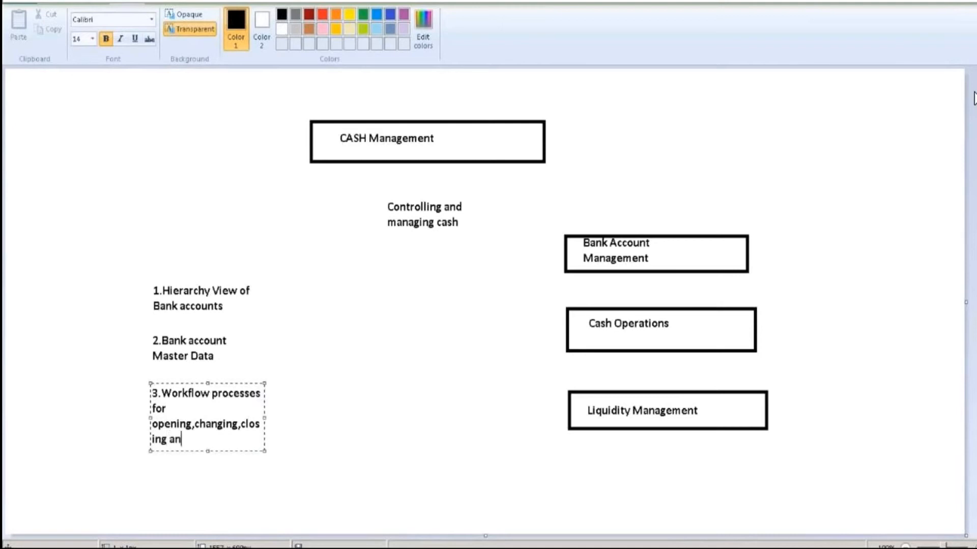
{"action": "type", "text": "d reviewing Bank "}
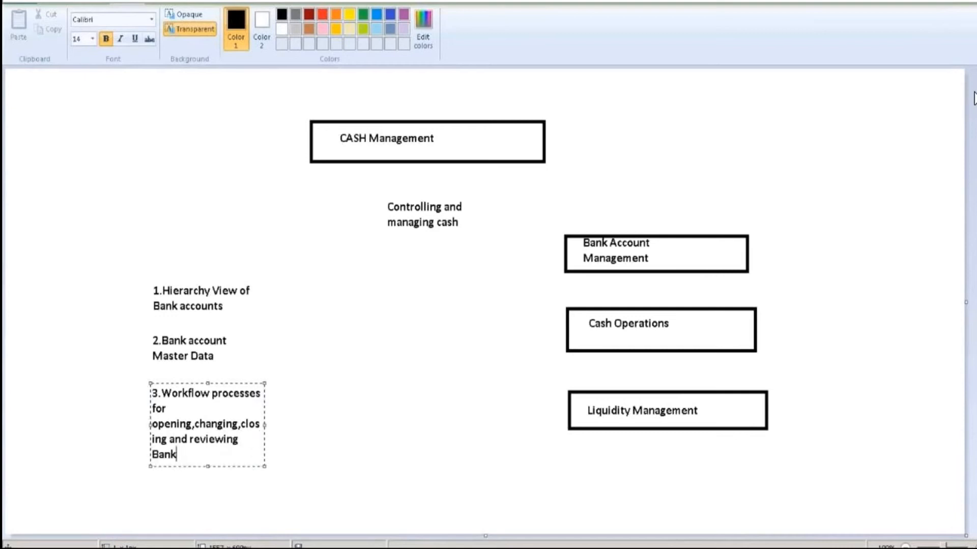
{"action": "type", "text": "accounts"}
{"action": "left_click_drag", "start_coordinate": [265, 466], "coordinate": [414, 438]}
{"action": "left_click", "coordinate": [303, 466]}
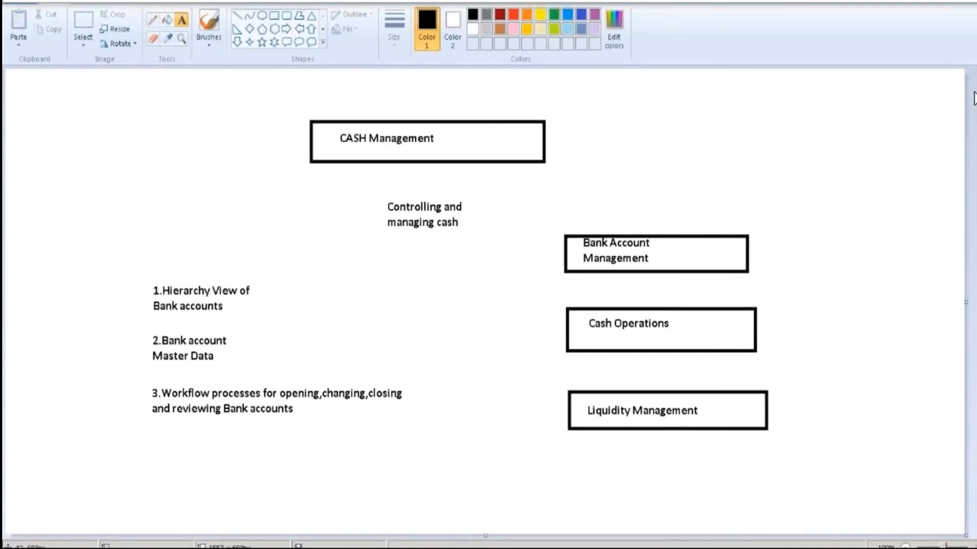
Launch a new Paint window from the Start menu
{"action": "key", "text": "super"}
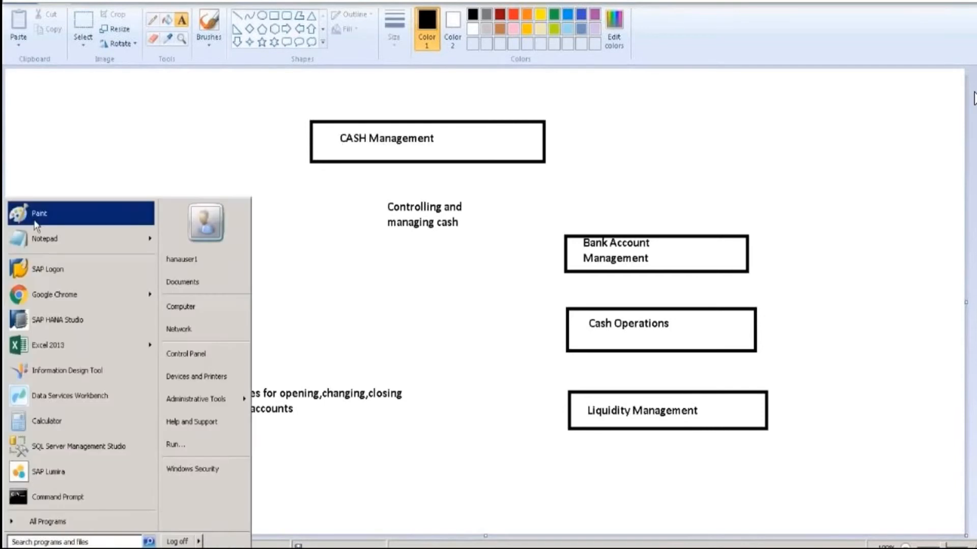
{"action": "left_click", "coordinate": [36, 211]}
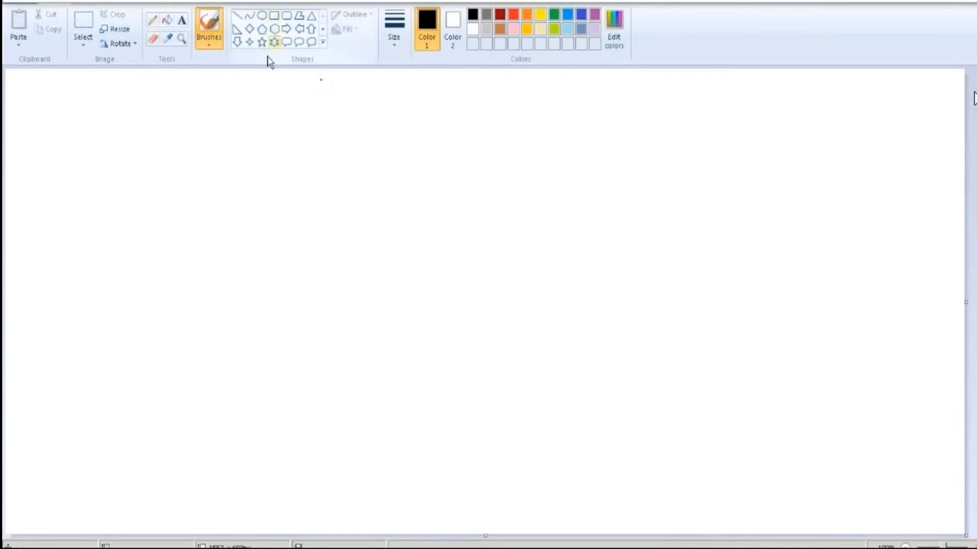
Add the labels 'Sales' and 'Receipts' near the top of the new canvas
{"action": "left_click", "coordinate": [181, 21]}
{"action": "left_click", "coordinate": [226, 131]}
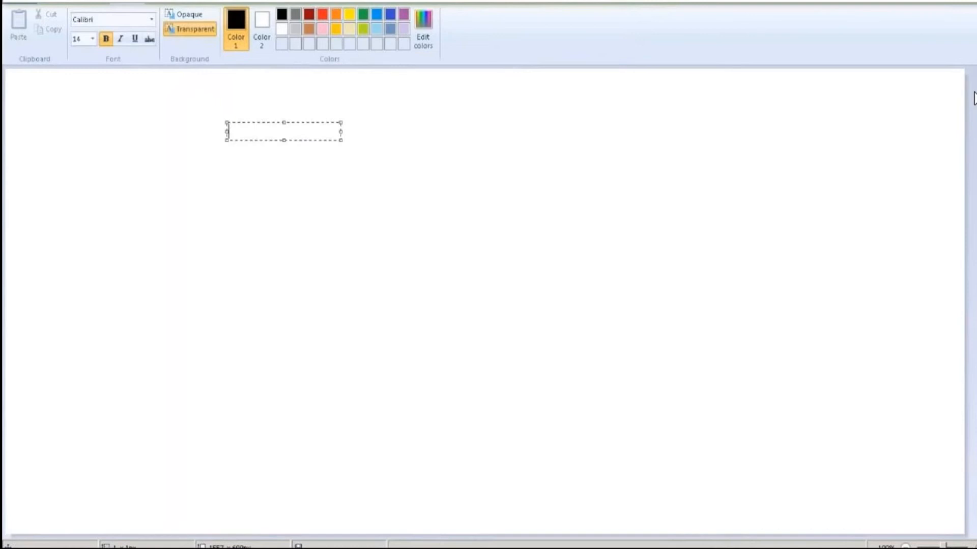
{"action": "type", "text": "Sales"}
{"action": "left_click", "coordinate": [227, 187]}
{"action": "left_click", "coordinate": [228, 149]}
{"action": "type", "text": "E"}
{"action": "key", "text": "BackSpace"}
{"action": "type", "text": "R"}
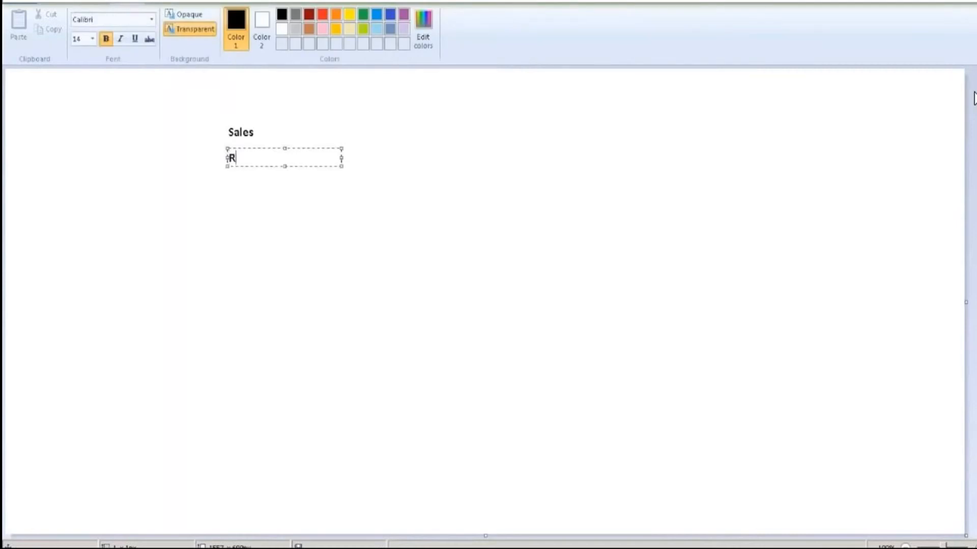
{"action": "type", "text": "eceipts"}
{"action": "left_click", "coordinate": [229, 193]}
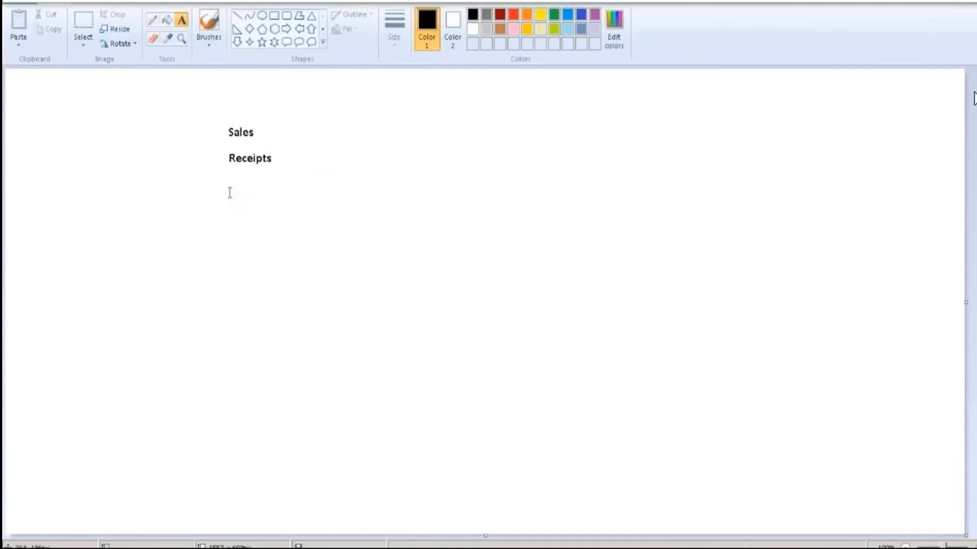
Add 'Borrowing/credit' and 'Investment maturity' beneath Receipts
{"action": "left_click", "coordinate": [230, 193]}
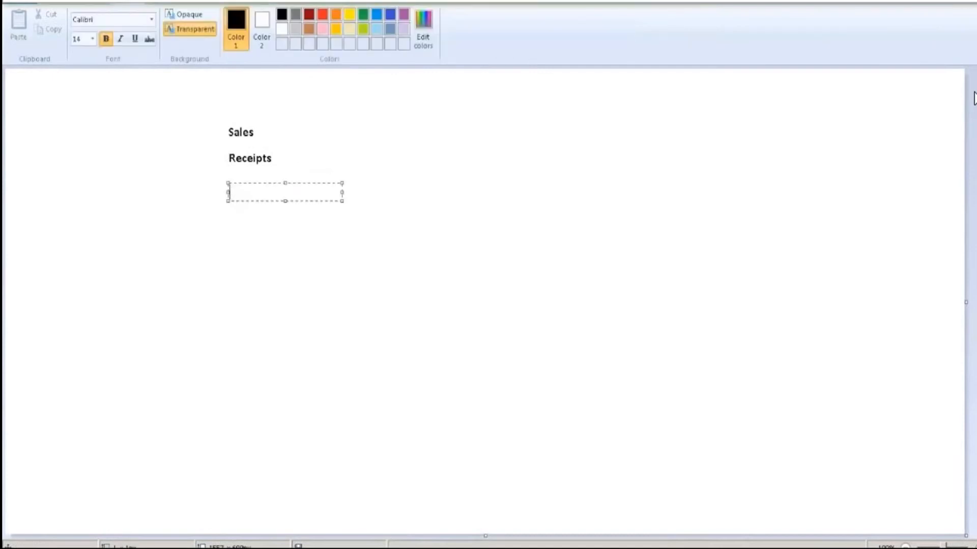
{"action": "type", "text": "Borrowing/credit"}
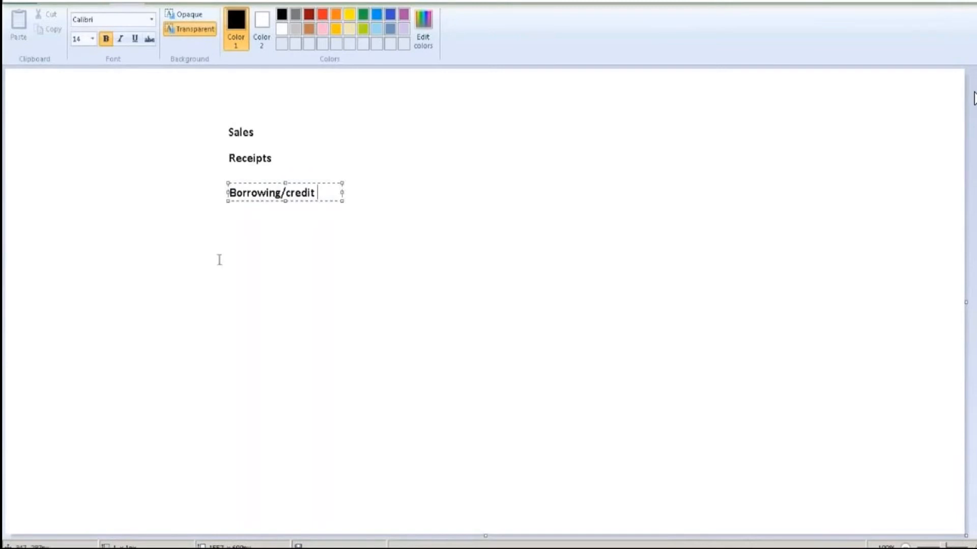
{"action": "left_click", "coordinate": [230, 229]}
{"action": "left_click", "coordinate": [232, 229]}
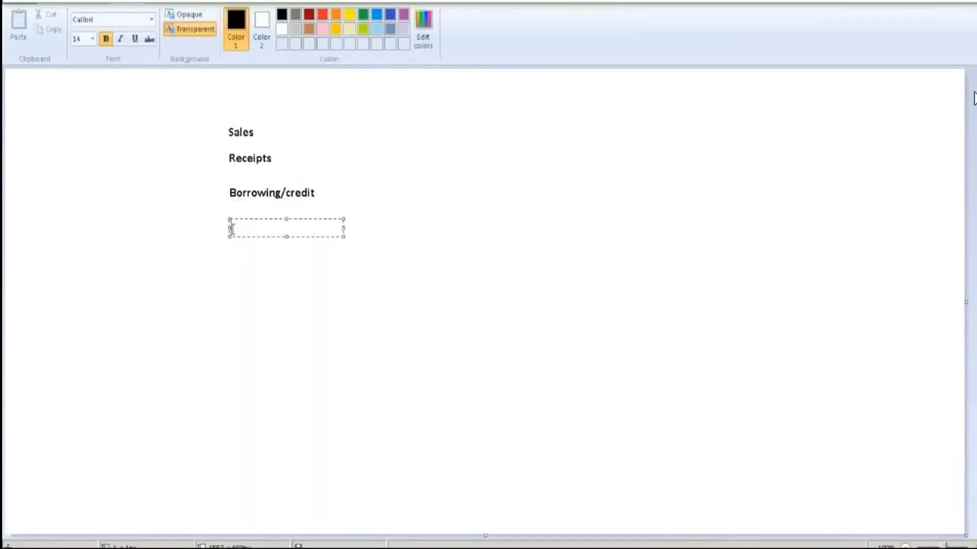
{"action": "type", "text": "Investment maturi"}
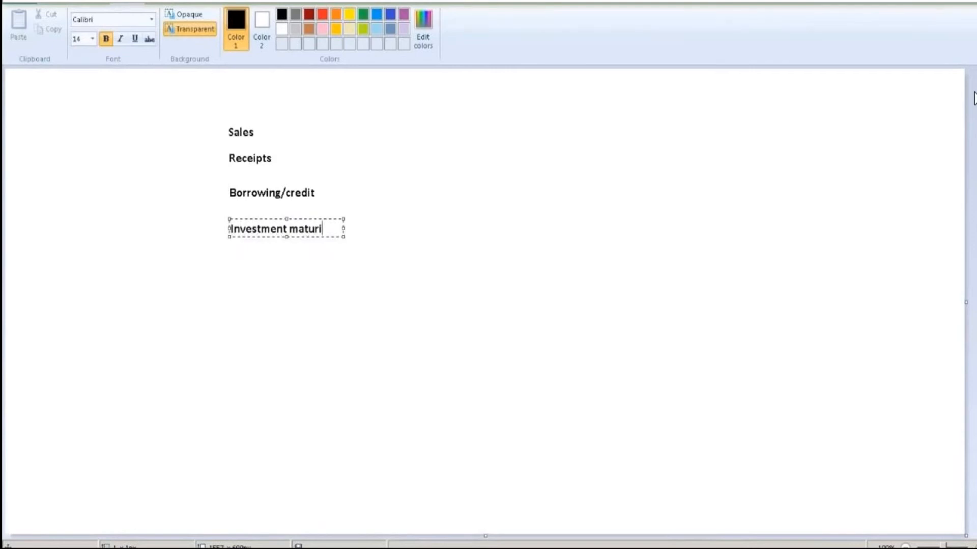
{"action": "type", "text": "ty"}
{"action": "left_click", "coordinate": [225, 273]}
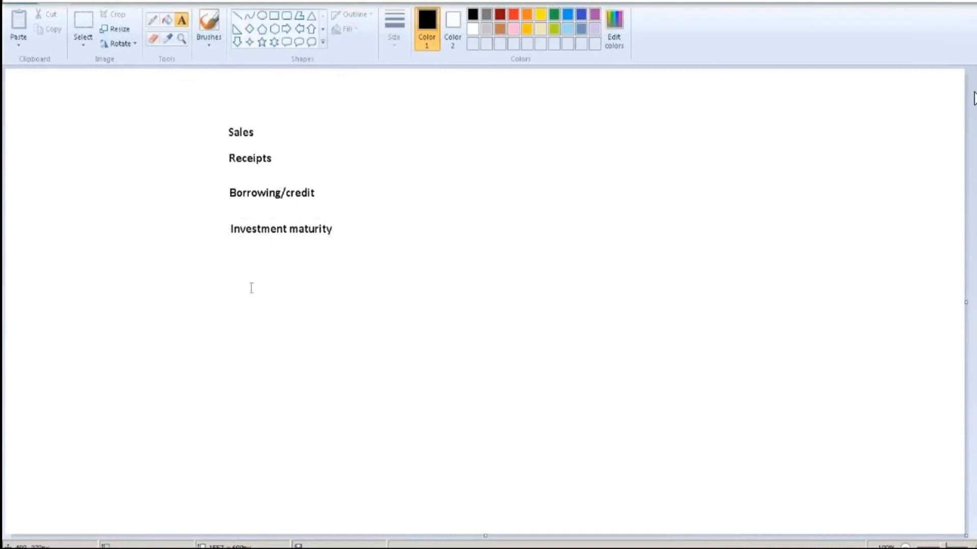
{"action": "left_click", "coordinate": [274, 15]}
Enclose the four inflow labels in a rectangle and head it 'Inflows'
{"action": "mouse_move", "coordinate": [220, 110]}
{"action": "left_mouse_down"}
{"action": "mouse_move", "coordinate": [319, 267]}
{"action": "mouse_move", "coordinate": [349, 270]}
{"action": "mouse_move", "coordinate": [359, 267]}
{"action": "mouse_move", "coordinate": [354, 256]}
{"action": "left_mouse_up"}
{"action": "left_click", "coordinate": [439, 229]}
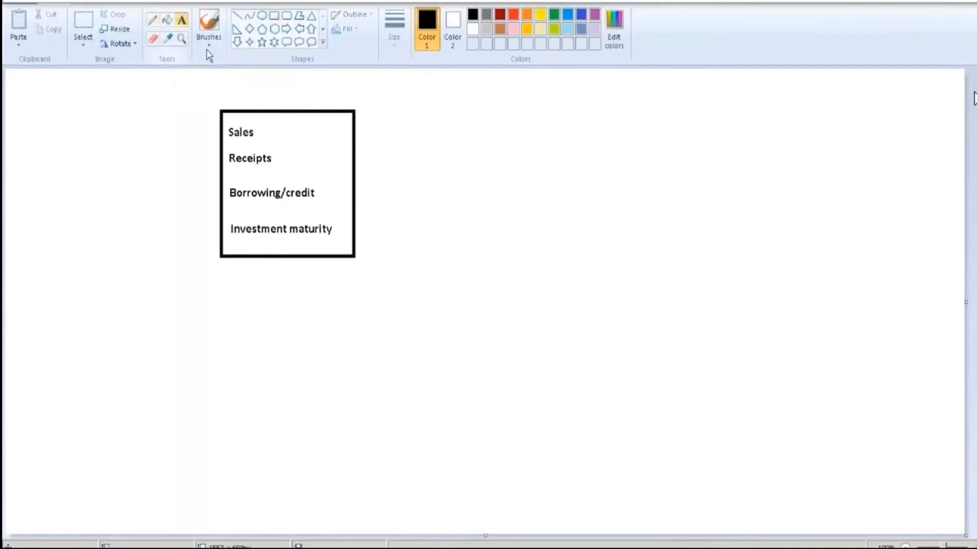
{"action": "left_click", "coordinate": [242, 90]}
{"action": "type", "text": "Inflo"}
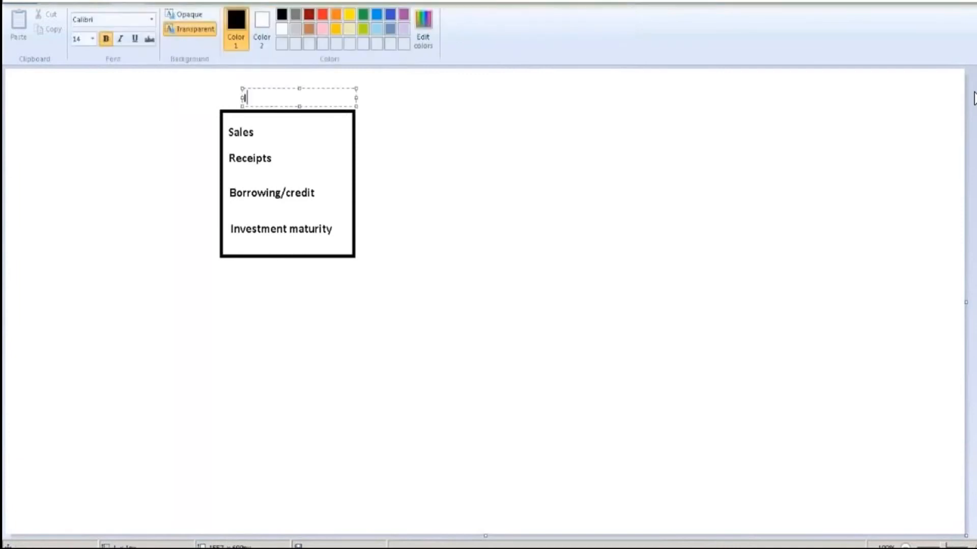
{"action": "type", "text": "ws"}
{"action": "left_click", "coordinate": [276, 305]}
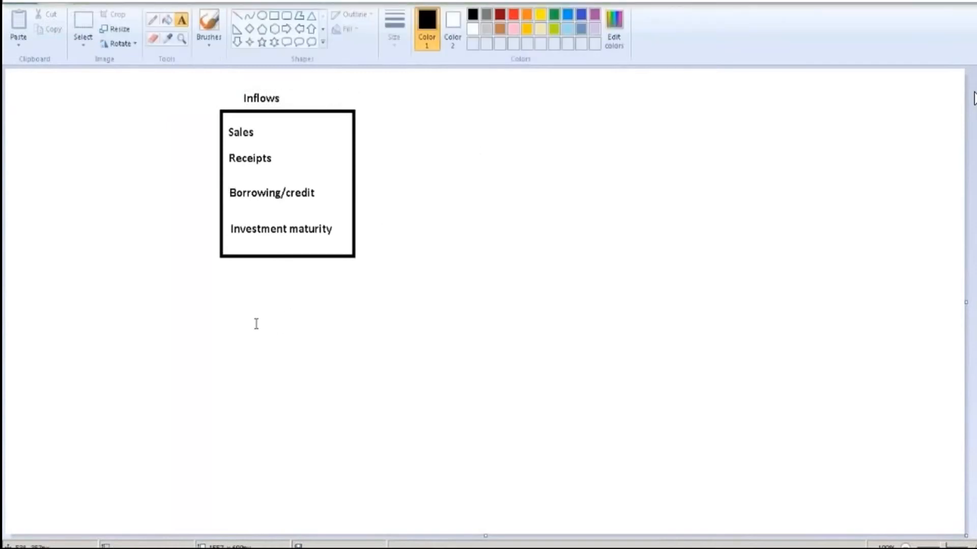
{"action": "left_click", "coordinate": [261, 319]}
Add an 'Outflow' heading and draw a tall empty rectangle beneath it
{"action": "type", "text": "O"}
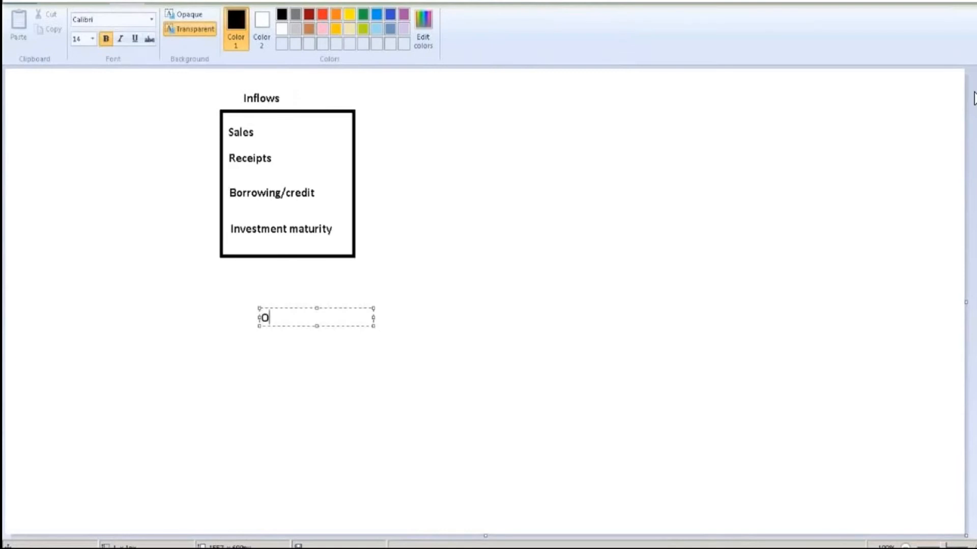
{"action": "type", "text": "utflow"}
{"action": "left_click", "coordinate": [263, 439]}
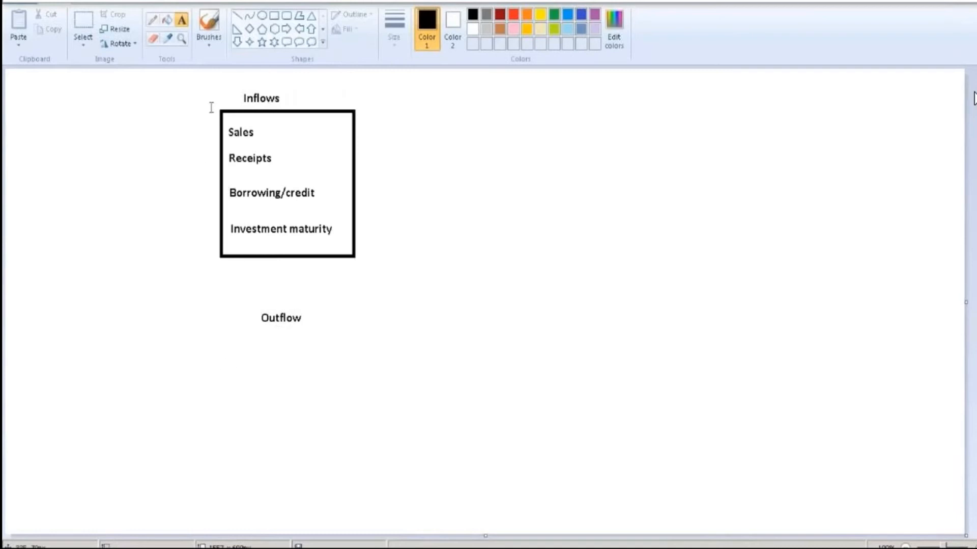
{"action": "left_click", "coordinate": [274, 20]}
{"action": "left_click_drag", "start_coordinate": [223, 341], "coordinate": [370, 519]}
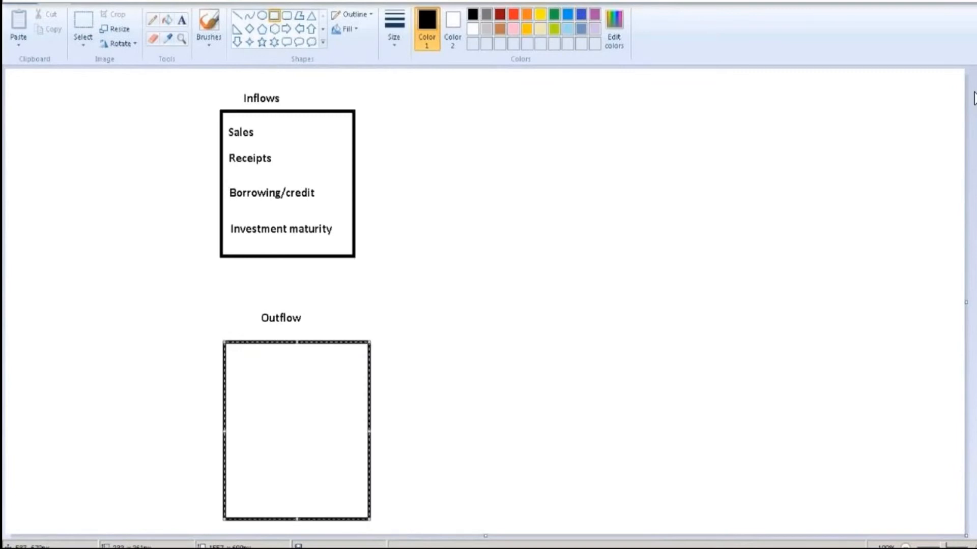
Add 'Purchase Rawmaterials and goods' and 'Expenses marketing' inside the Outflow box
{"action": "left_click", "coordinate": [182, 20]}
{"action": "left_click", "coordinate": [239, 358]}
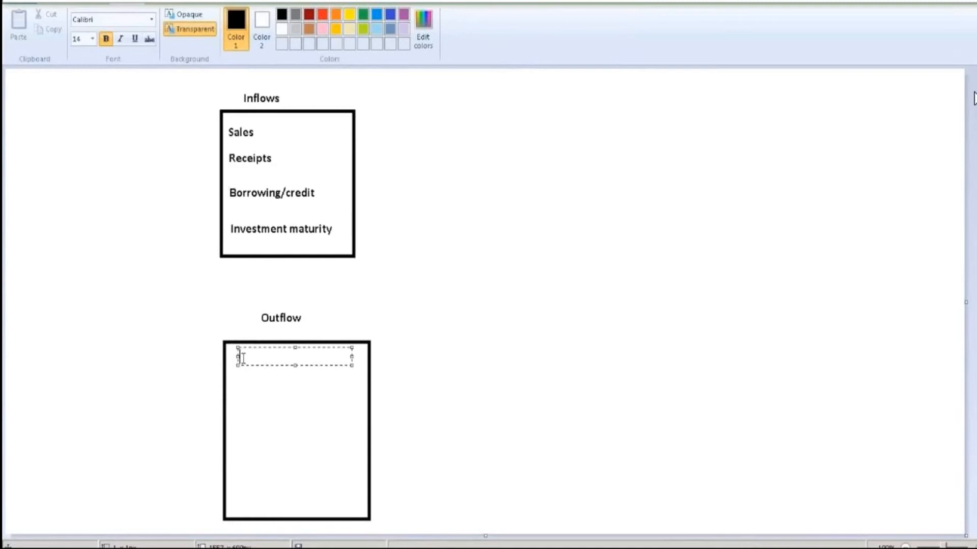
{"action": "type", "text": "Purchase Rawma"}
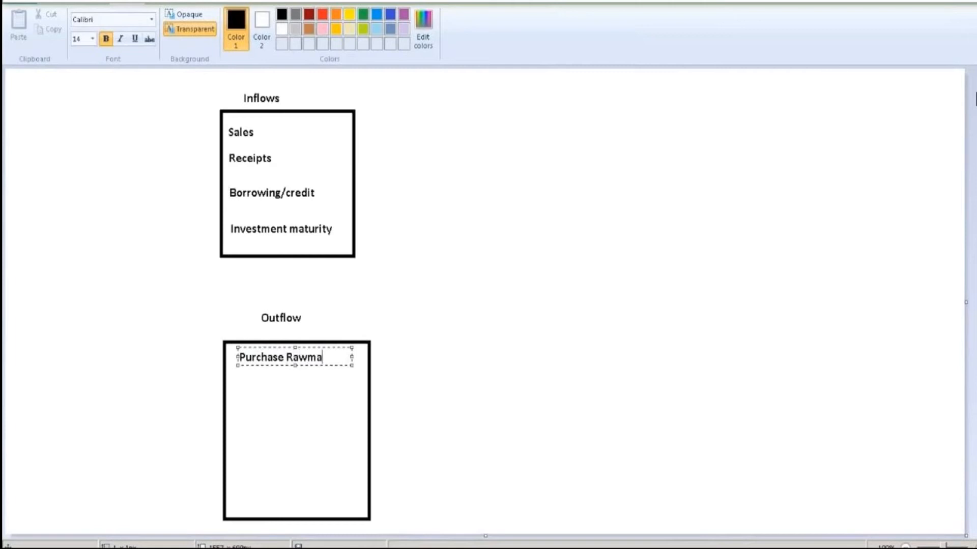
{"action": "type", "text": "terials and goods"}
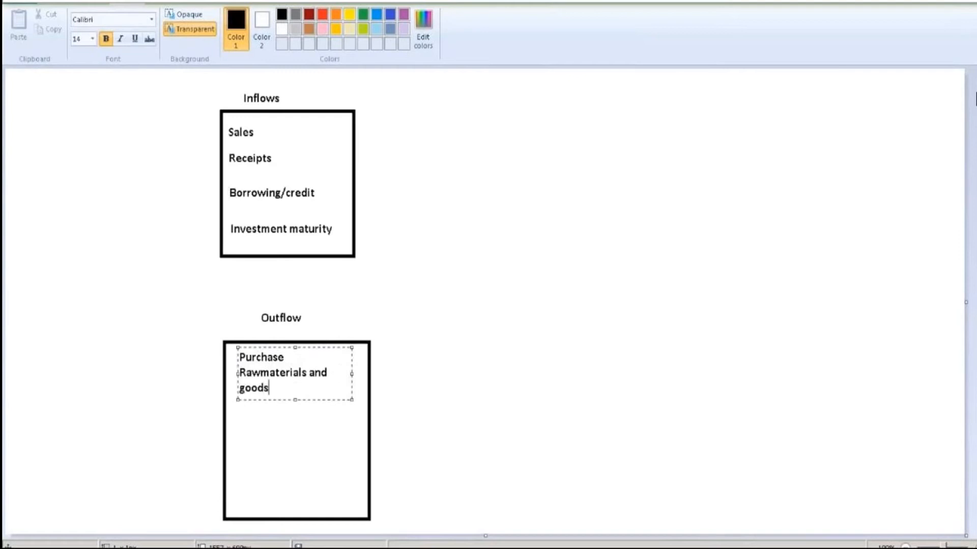
{"action": "left_click", "coordinate": [240, 428]}
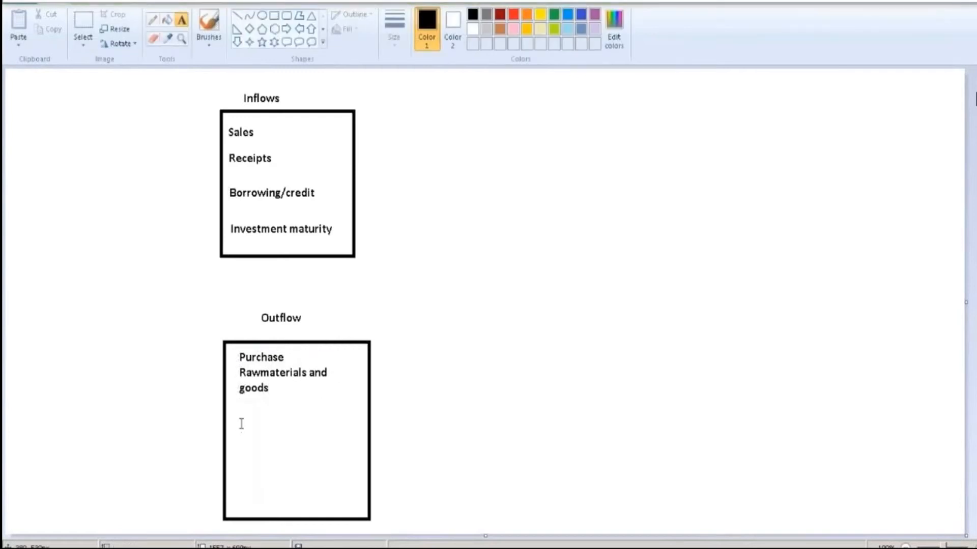
{"action": "left_click", "coordinate": [240, 406]}
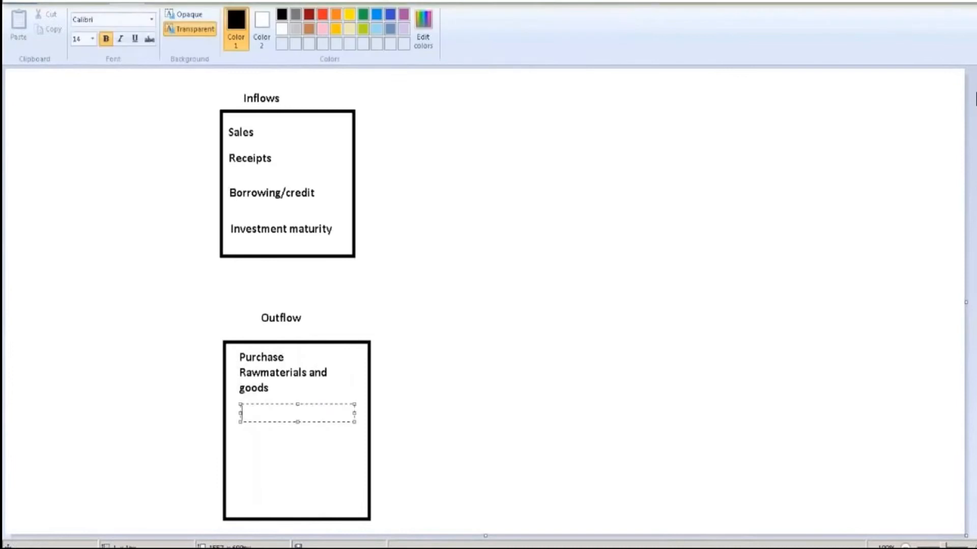
{"action": "type", "text": "Expenses ma"}
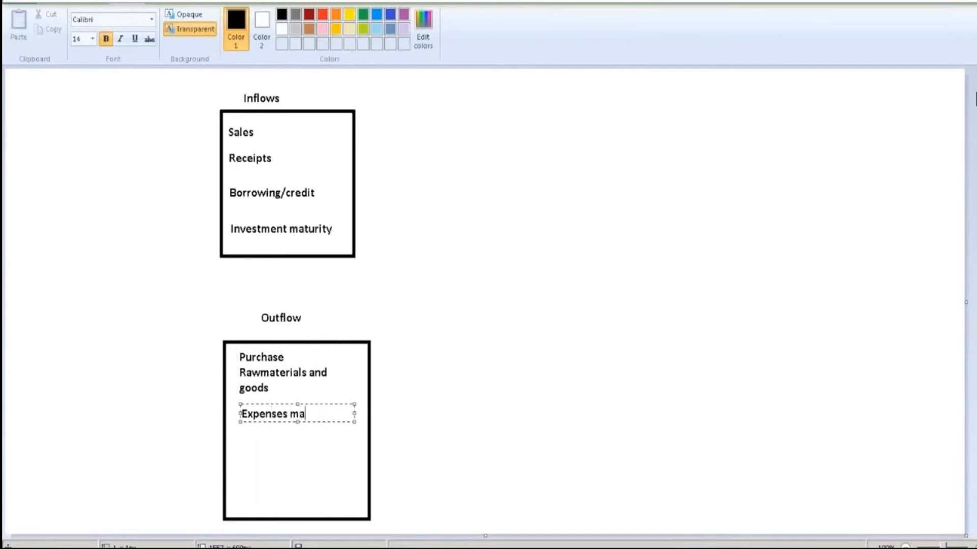
{"action": "type", "text": "rketing"}
{"action": "left_click", "coordinate": [242, 442]}
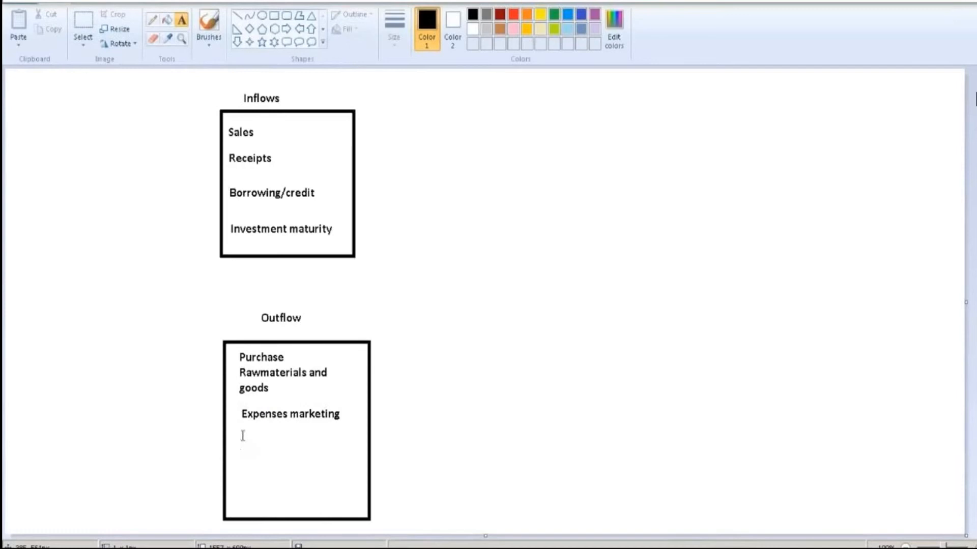
Add 'Inventory', 'Repay borrowings' and 'Investments and credit Given' below them
{"action": "left_click", "coordinate": [242, 435]}
{"action": "type", "text": "Inven"}
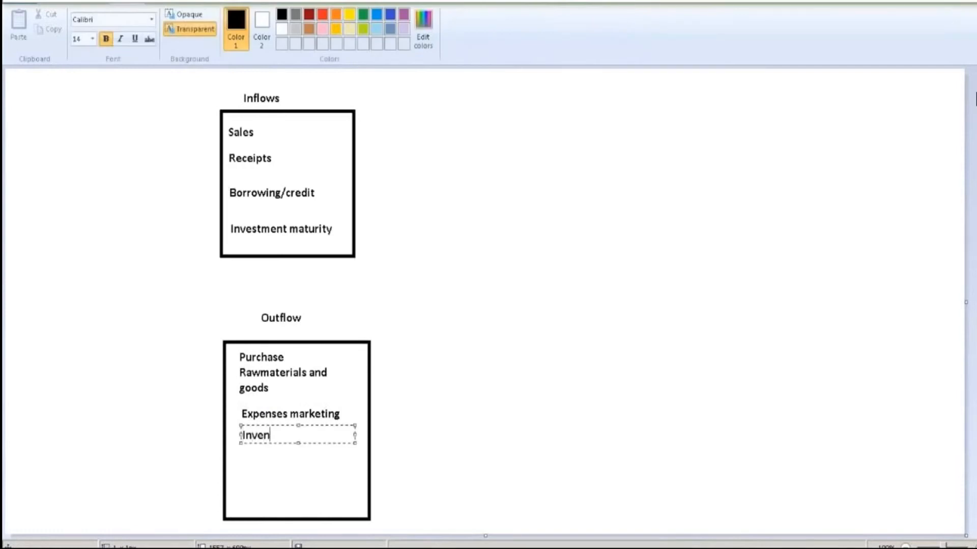
{"action": "type", "text": "tory"}
{"action": "left_click", "coordinate": [243, 462]}
{"action": "left_click", "coordinate": [243, 462]}
{"action": "type", "text": "Repay borrowings"}
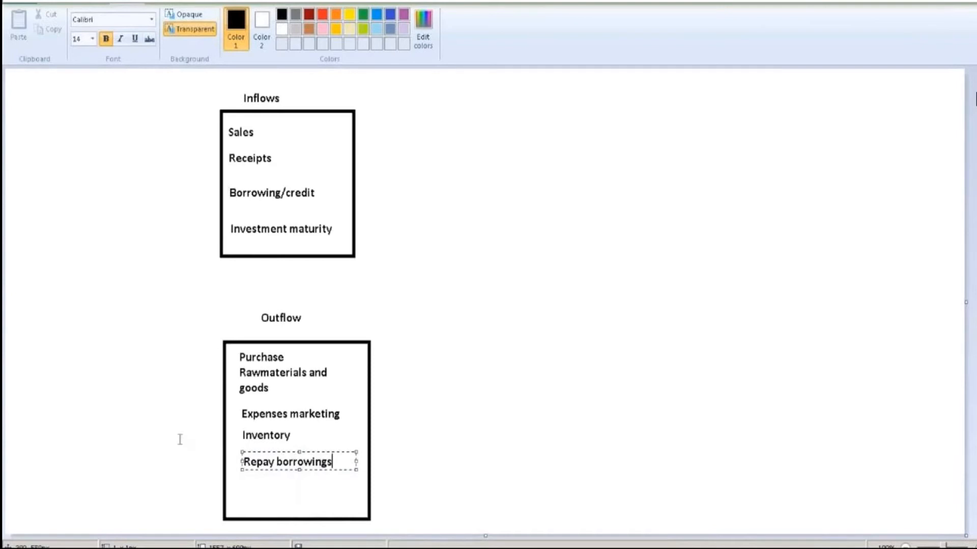
{"action": "left_click", "coordinate": [241, 486]}
{"action": "left_click", "coordinate": [243, 480]}
{"action": "type", "text": "Inve"}
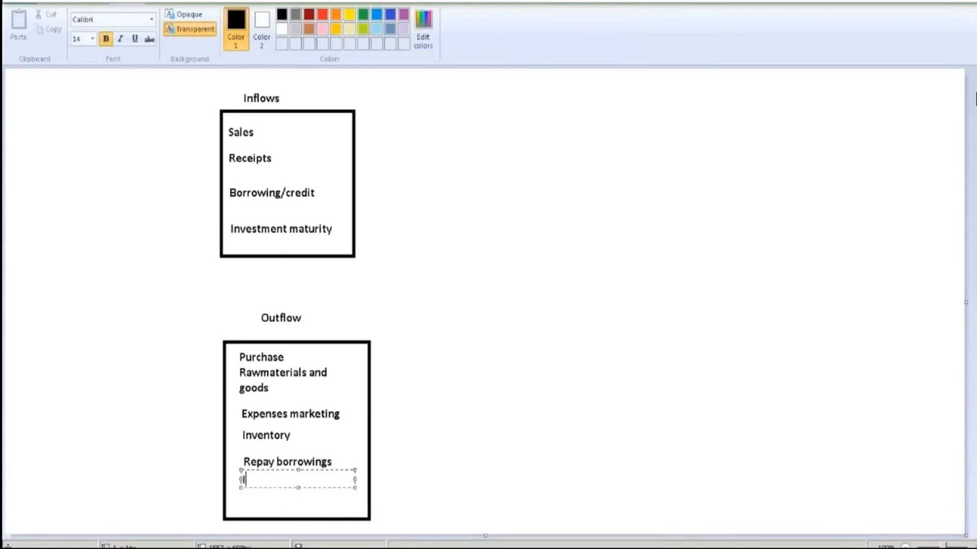
{"action": "type", "text": "stments and cre"}
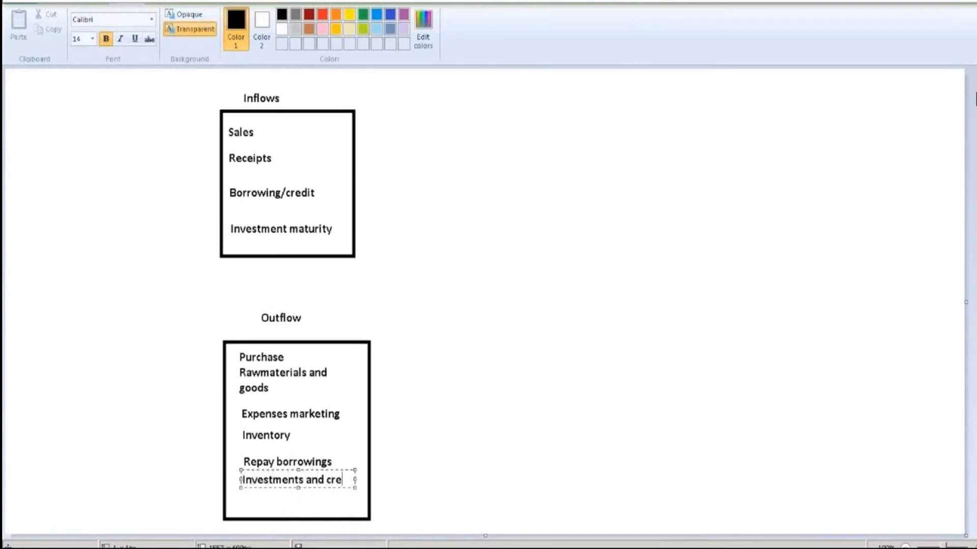
{"action": "type", "text": "dit Given"}
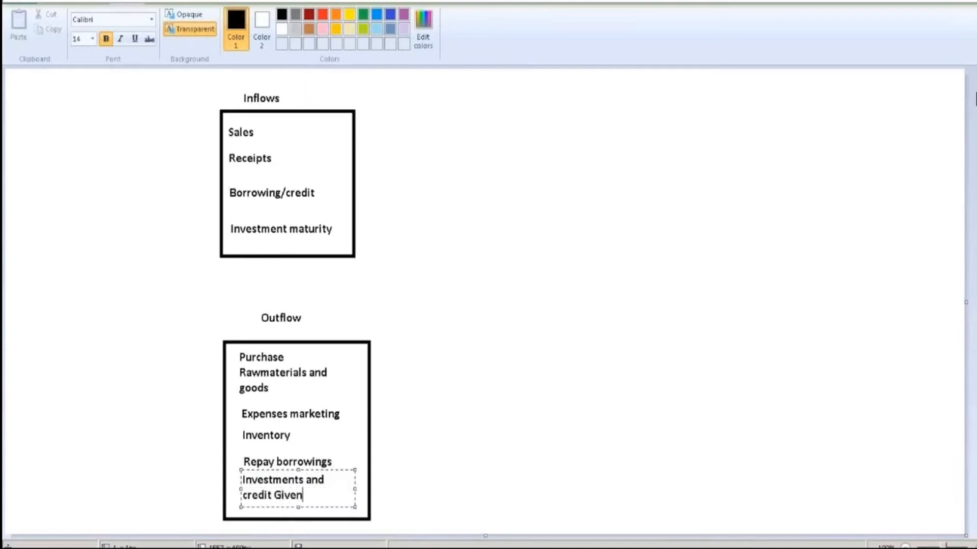
{"action": "left_click", "coordinate": [276, 451]}
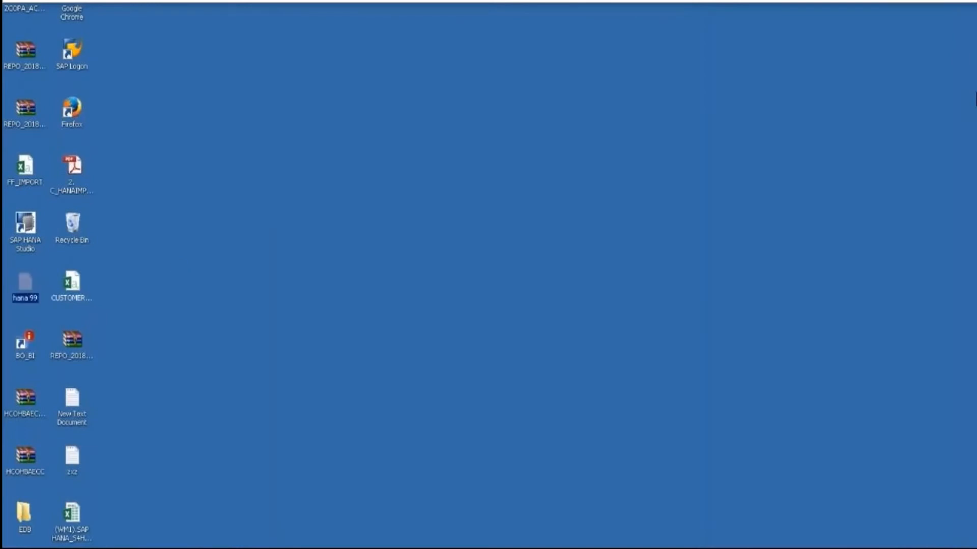
{"action": "double_click", "coordinate": [25, 285]}
{"action": "left_click_drag", "start_coordinate": [553, 105], "coordinate": [664, 72]}
{"action": "scroll", "coordinate": [226, 283], "scroll_direction": "down", "scroll_amount": 10}
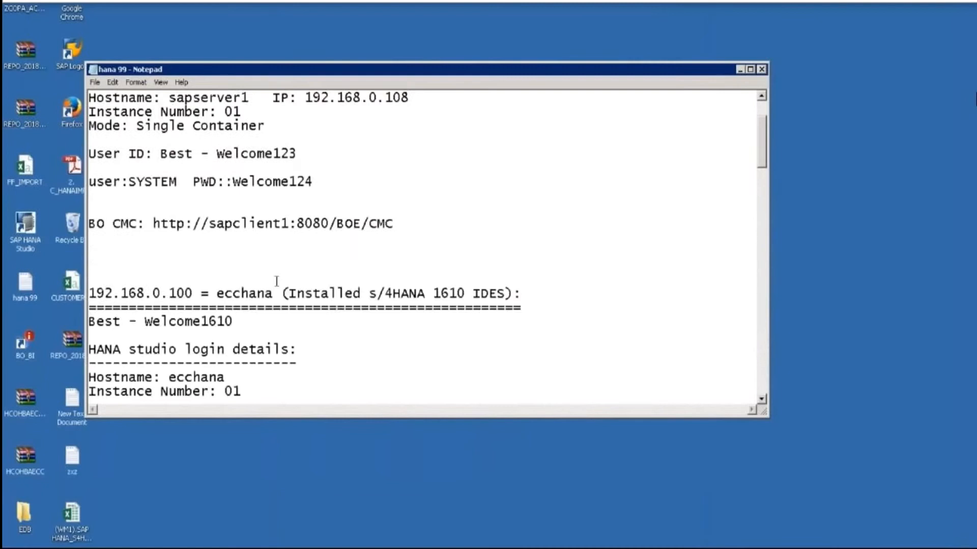
{"action": "left_click_drag", "start_coordinate": [145, 196], "coordinate": [409, 195]}
{"action": "key", "text": "ctrl+c"}
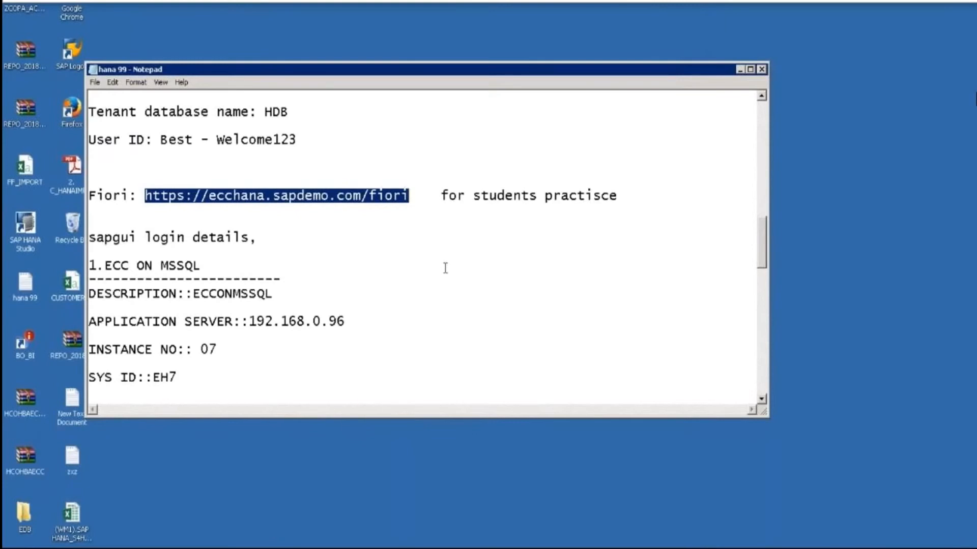
{"action": "left_click", "coordinate": [739, 70]}
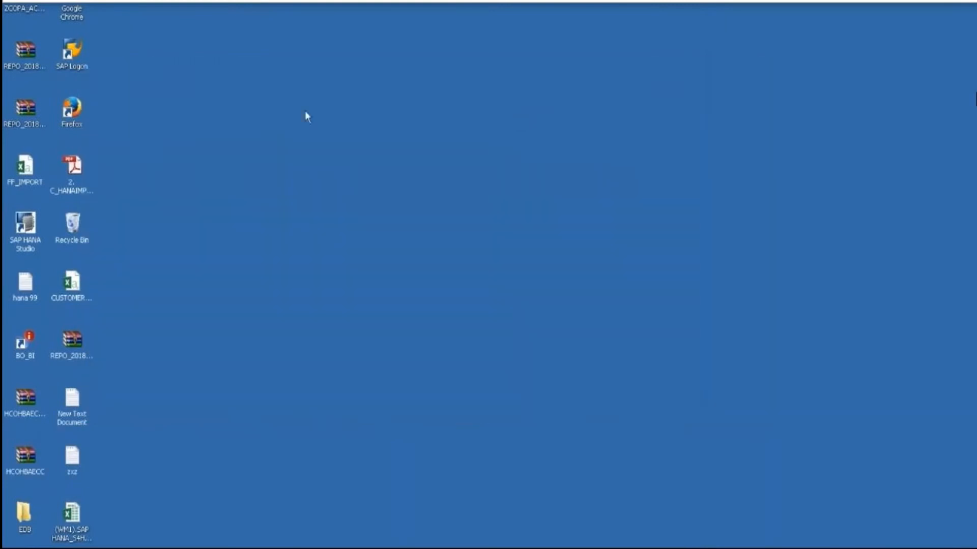
{"action": "double_click", "coordinate": [71, 13]}
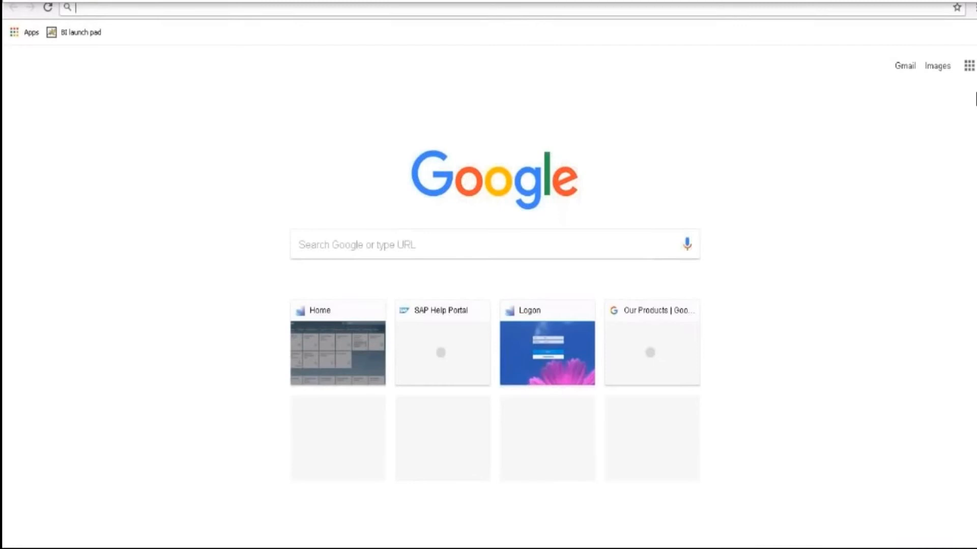
{"action": "key", "text": "ctrl+v"}
{"action": "key", "text": "Return"}
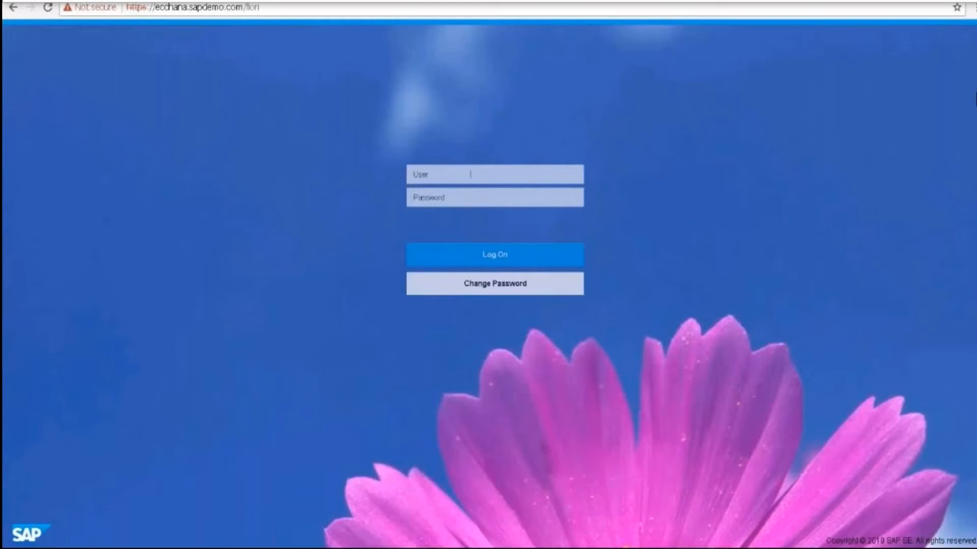
Enter the account password on the Fiori logon screen and log on
{"action": "left_click", "coordinate": [452, 183]}
{"action": "type", "text": "**********"}
{"action": "key", "text": "Return"}
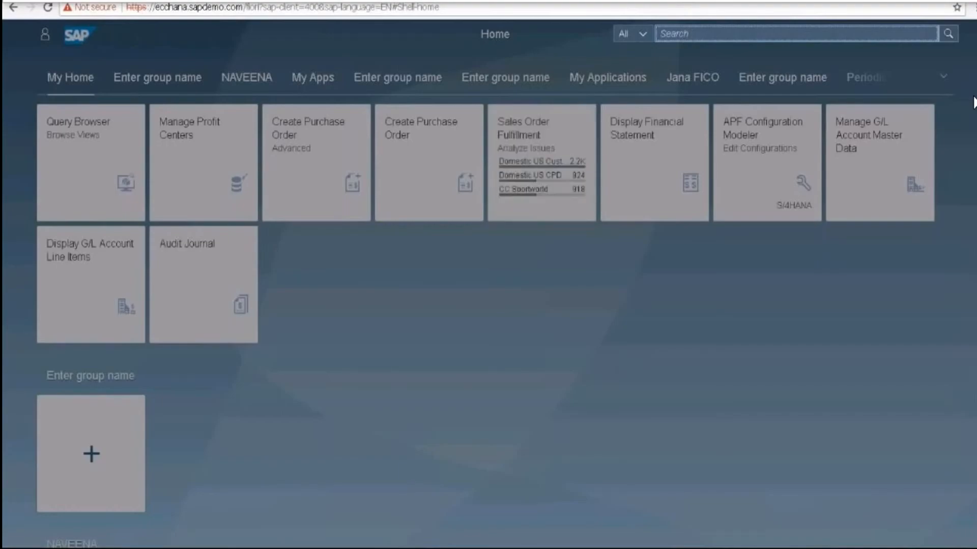
Search the Fiori apps for 'manage banks' and dismiss the error popover on the results
{"action": "type", "text": "manage"}
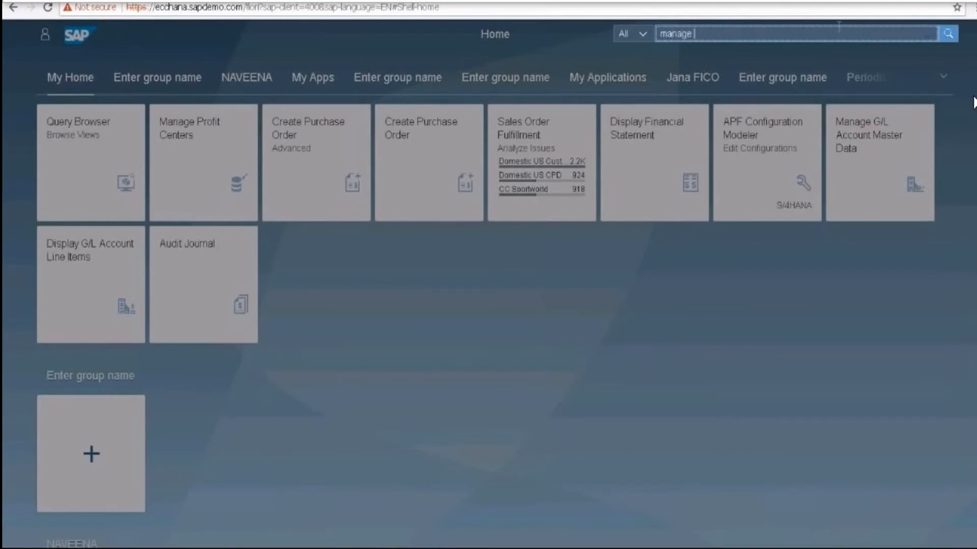
{"action": "type", "text": "banks"}
{"action": "key", "text": "Return"}
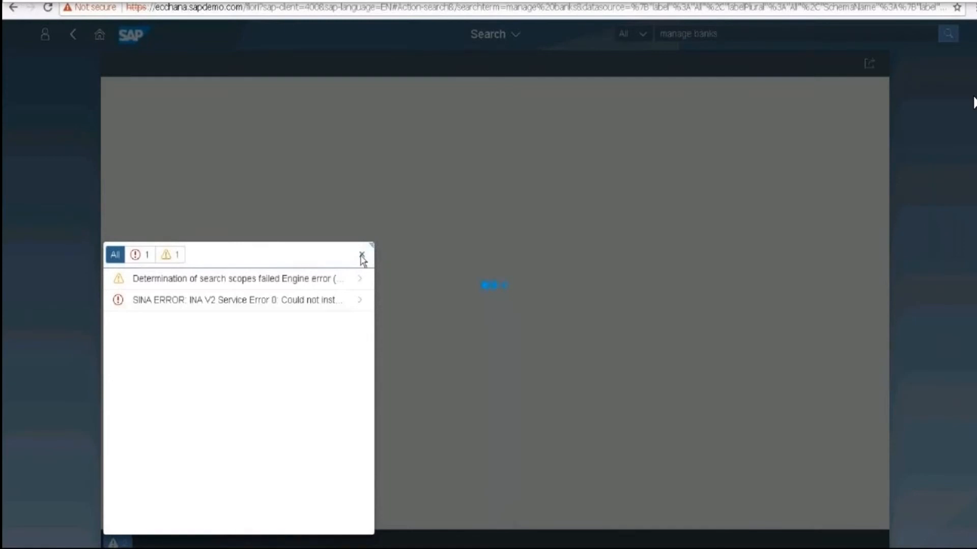
{"action": "left_click", "coordinate": [362, 255]}
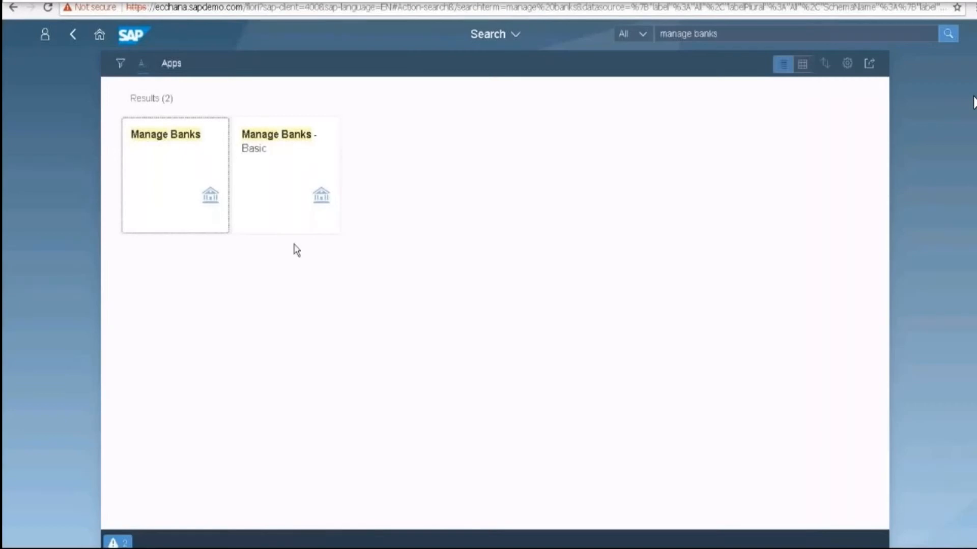
Open the Manage Banks app and start a new bank with Create Bank
{"action": "left_click", "coordinate": [177, 173]}
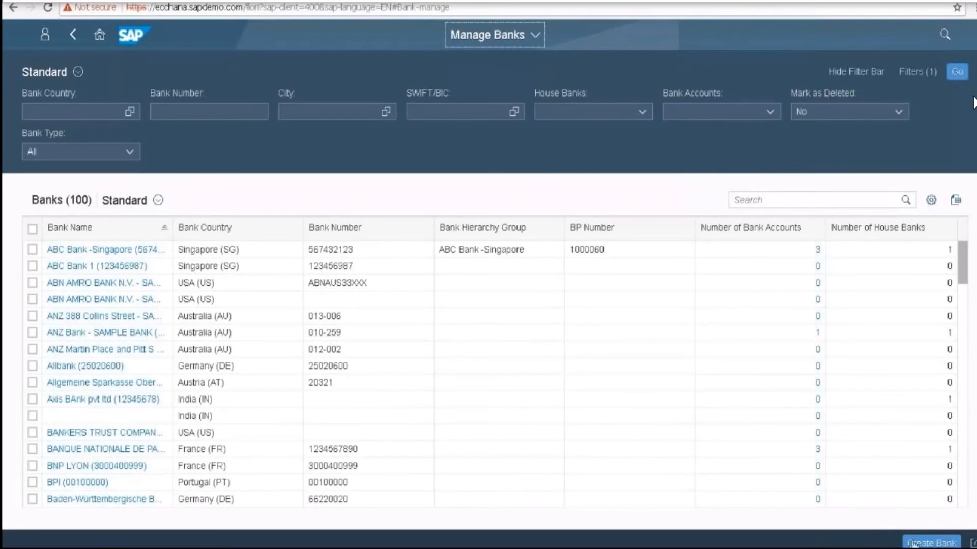
{"action": "left_click", "coordinate": [918, 544]}
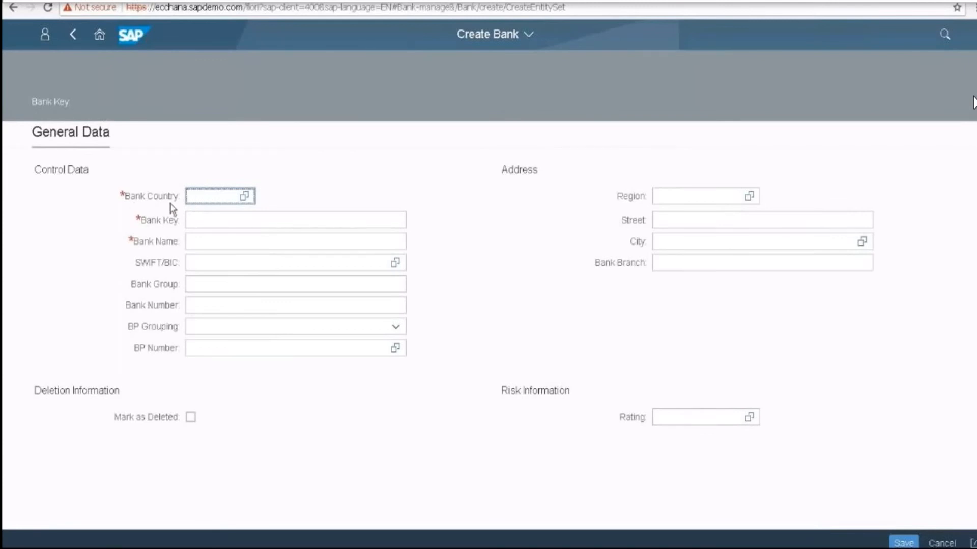
Choose DE (Germany) from the Bank Country value-help list
{"action": "left_click", "coordinate": [245, 196]}
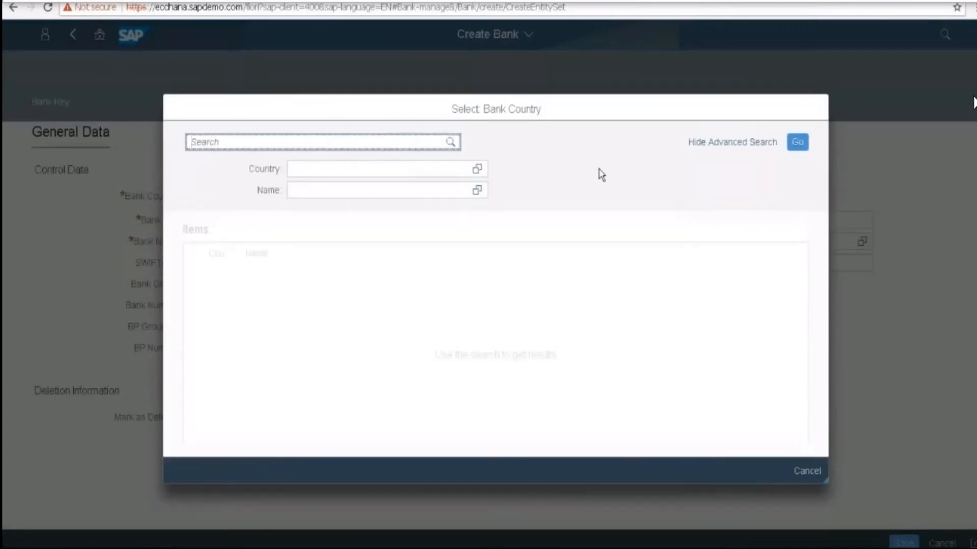
{"action": "left_click", "coordinate": [799, 144]}
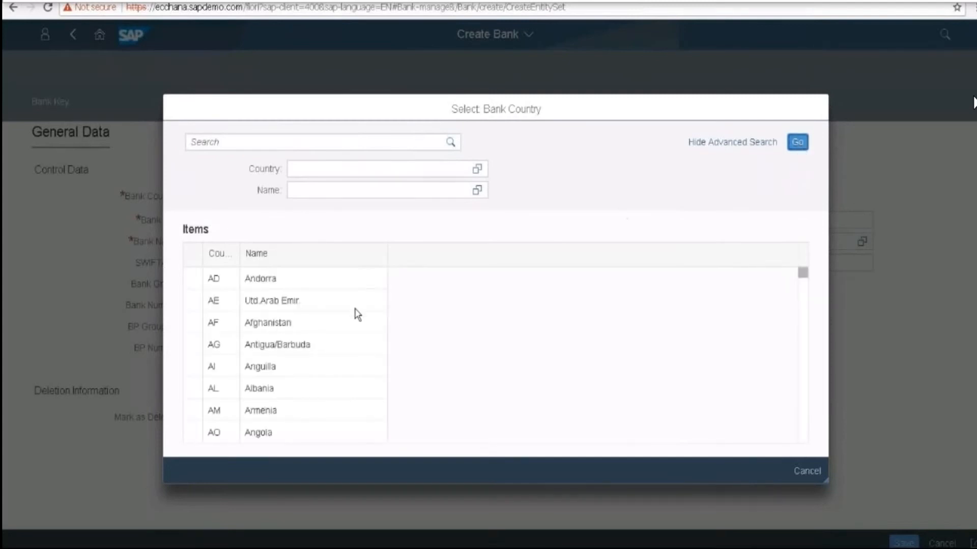
{"action": "scroll", "coordinate": [358, 315], "scroll_direction": "down", "scroll_amount": 4}
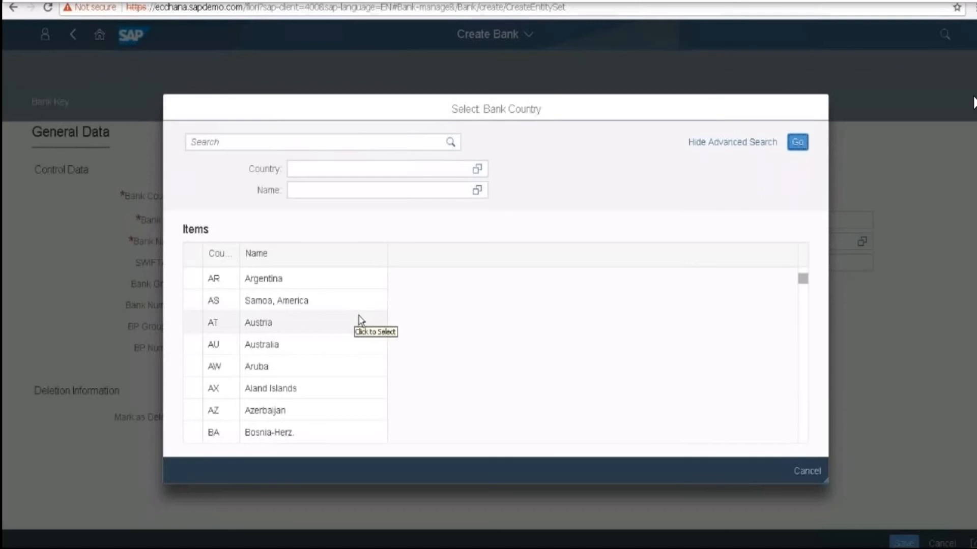
{"action": "scroll", "coordinate": [359, 318], "scroll_direction": "down", "scroll_amount": 6}
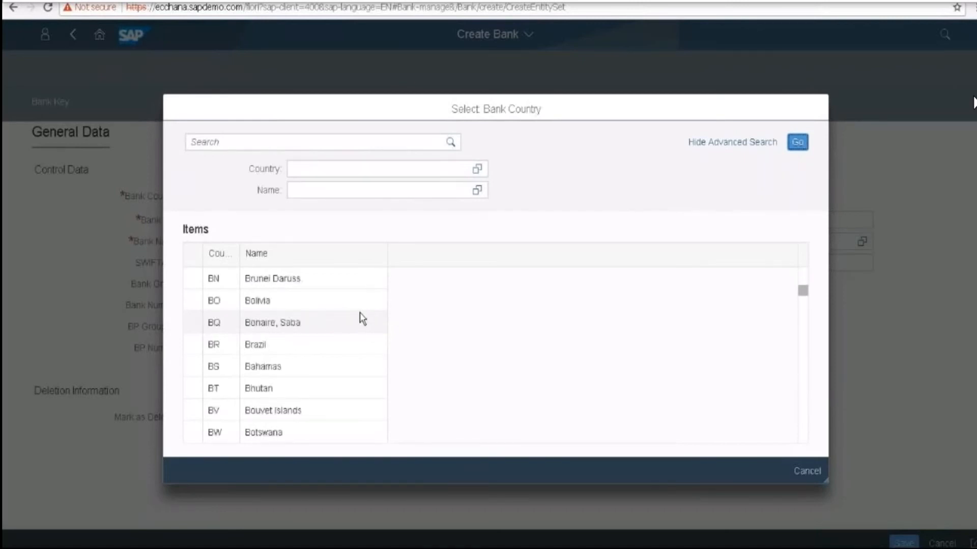
{"action": "scroll", "coordinate": [360, 319], "scroll_direction": "down", "scroll_amount": 2}
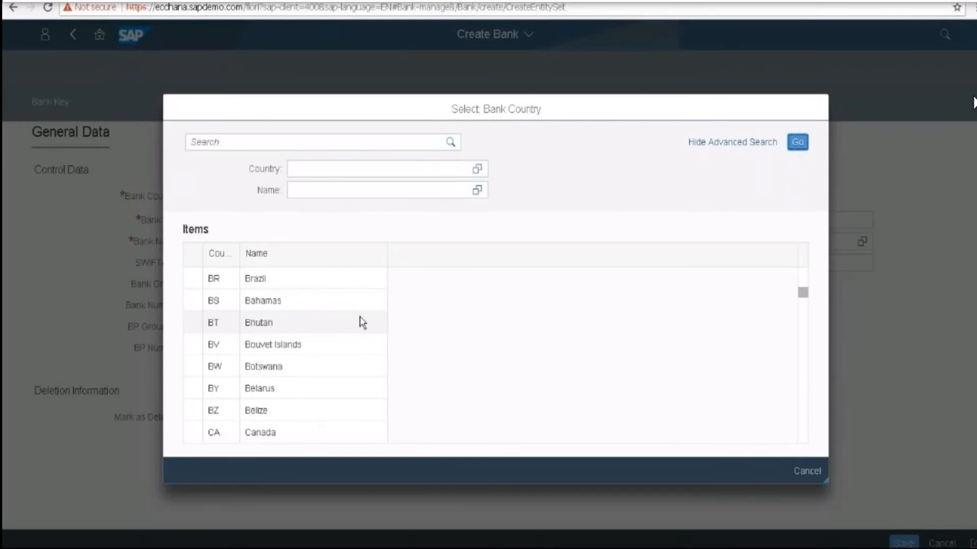
{"action": "scroll", "coordinate": [360, 321], "scroll_direction": "down", "scroll_amount": 5}
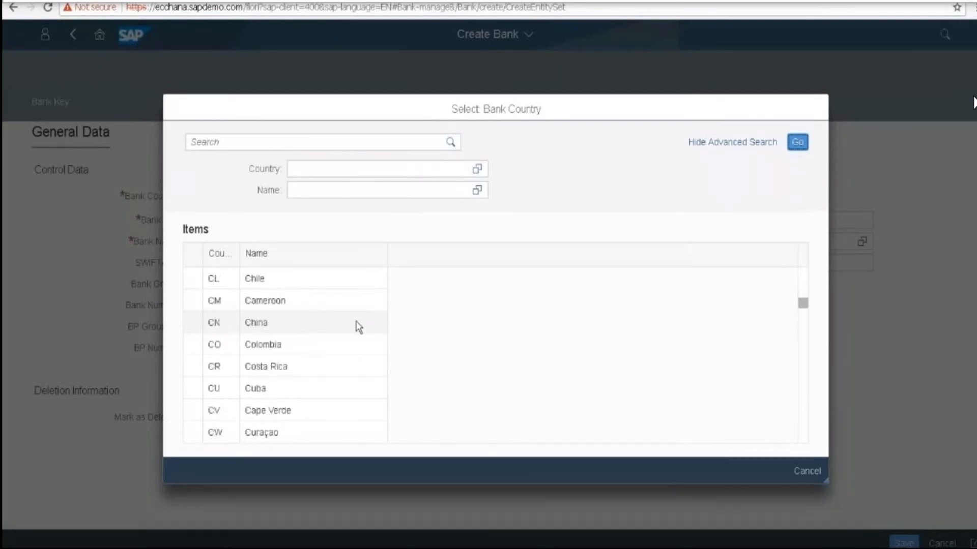
{"action": "scroll", "coordinate": [356, 325], "scroll_direction": "down", "scroll_amount": 5}
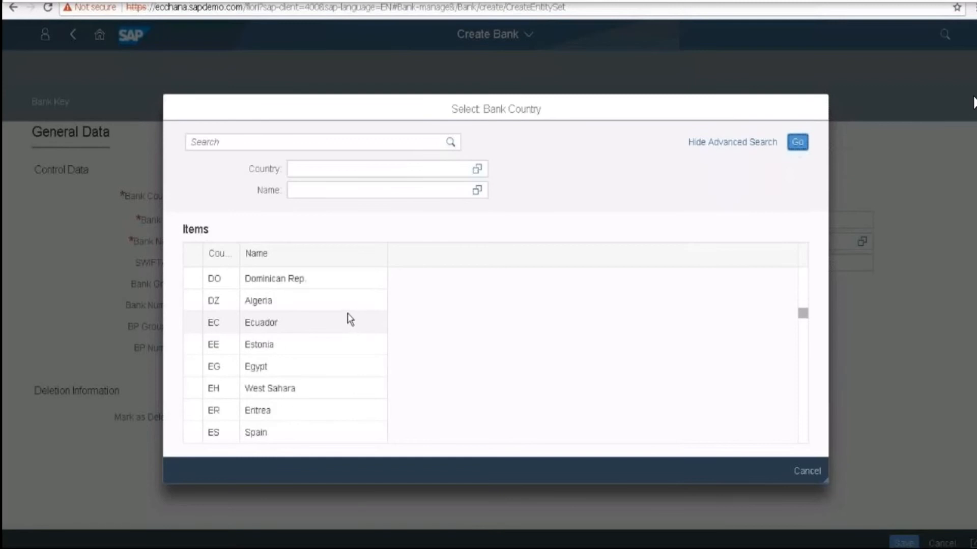
{"action": "scroll", "coordinate": [349, 320], "scroll_direction": "down", "scroll_amount": 2}
{"action": "scroll", "coordinate": [344, 318], "scroll_direction": "up", "scroll_amount": 3}
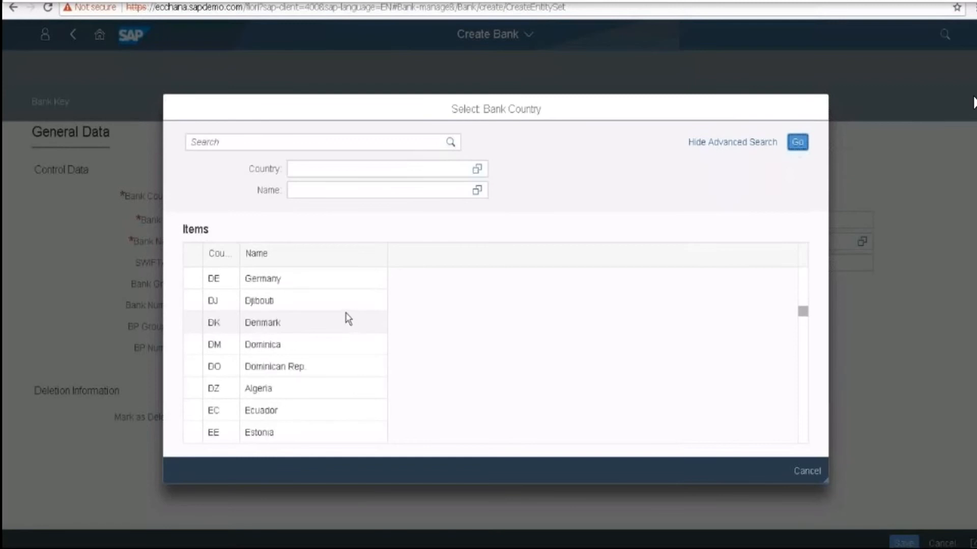
{"action": "left_click", "coordinate": [226, 284]}
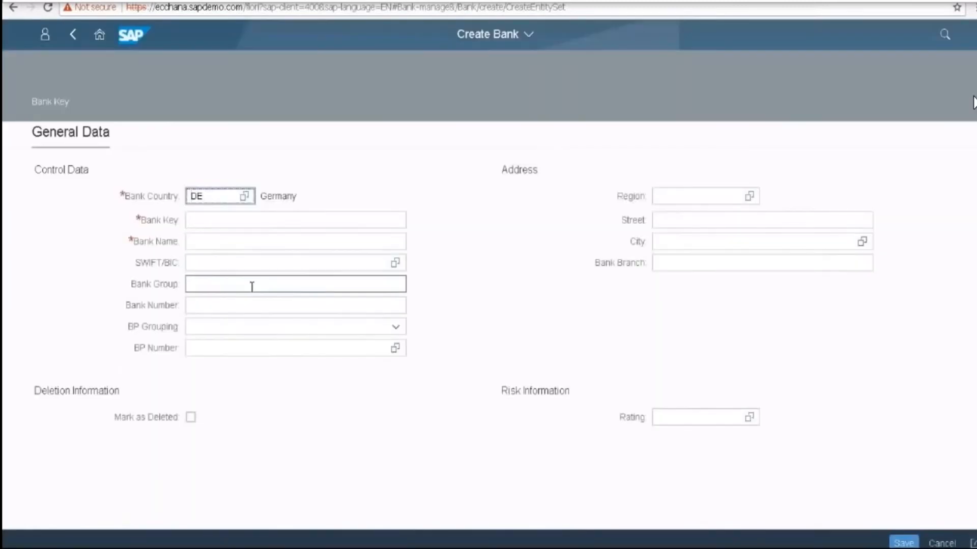
Enter Bank Key 1256789 and Bank Name 'State Bank'
{"action": "left_click", "coordinate": [213, 224]}
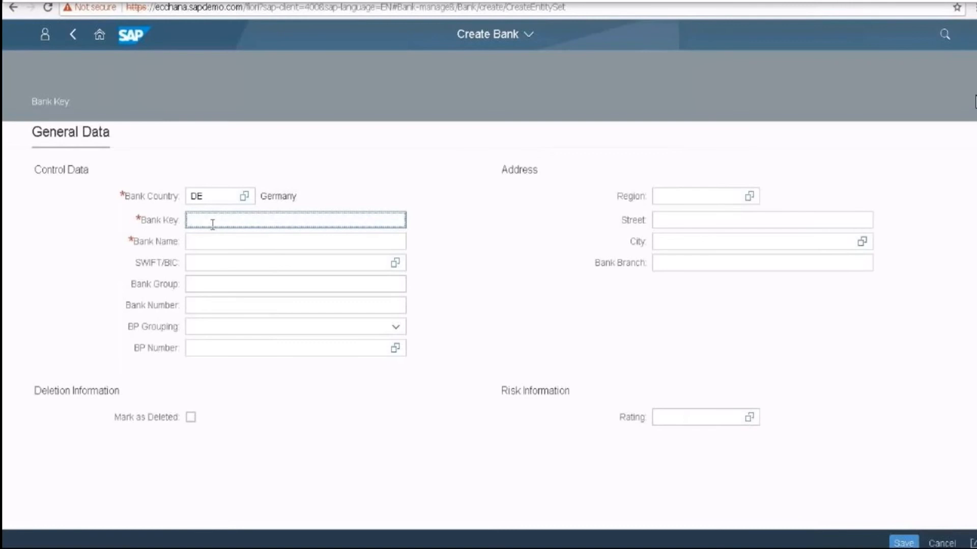
{"action": "type", "text": "12"}
{"action": "type", "text": "56789"}
{"action": "left_click", "coordinate": [213, 243]}
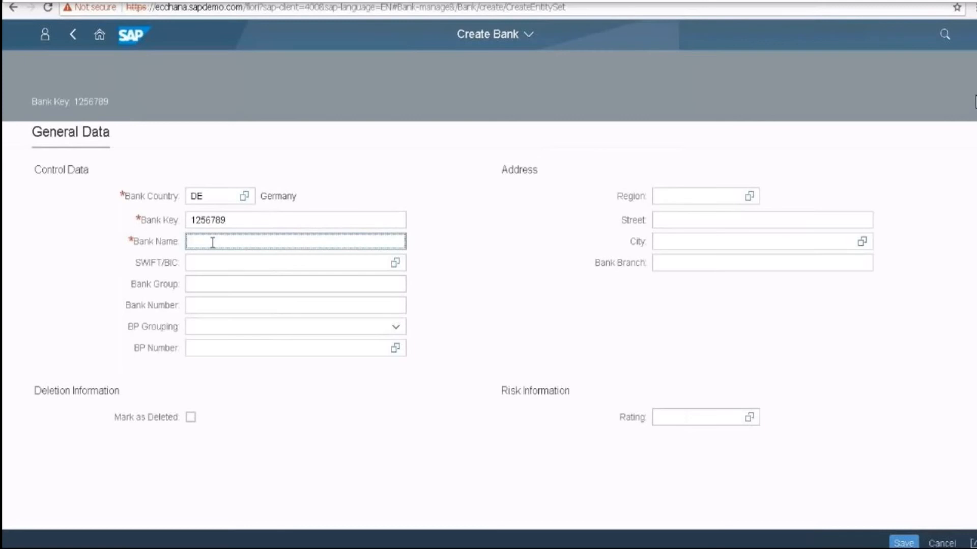
{"action": "type", "text": "State Bank"}
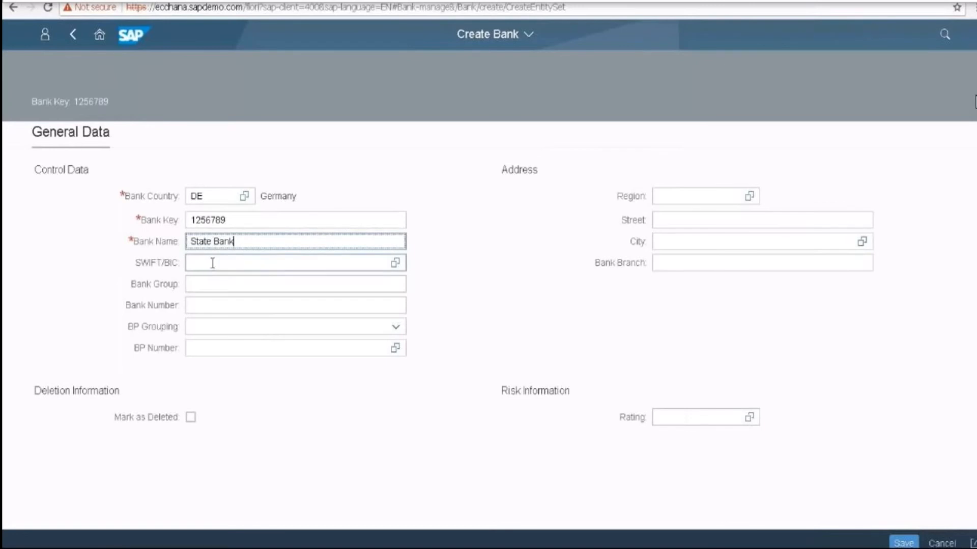
{"action": "left_click", "coordinate": [213, 263]}
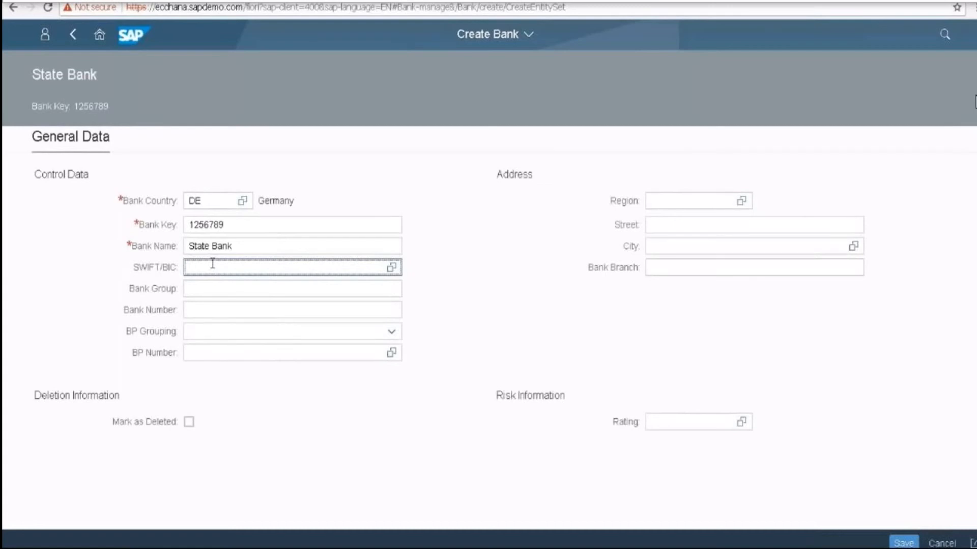
Pick DEUTDE5M from the full SWIFT/BIC value list
{"action": "left_click", "coordinate": [392, 268]}
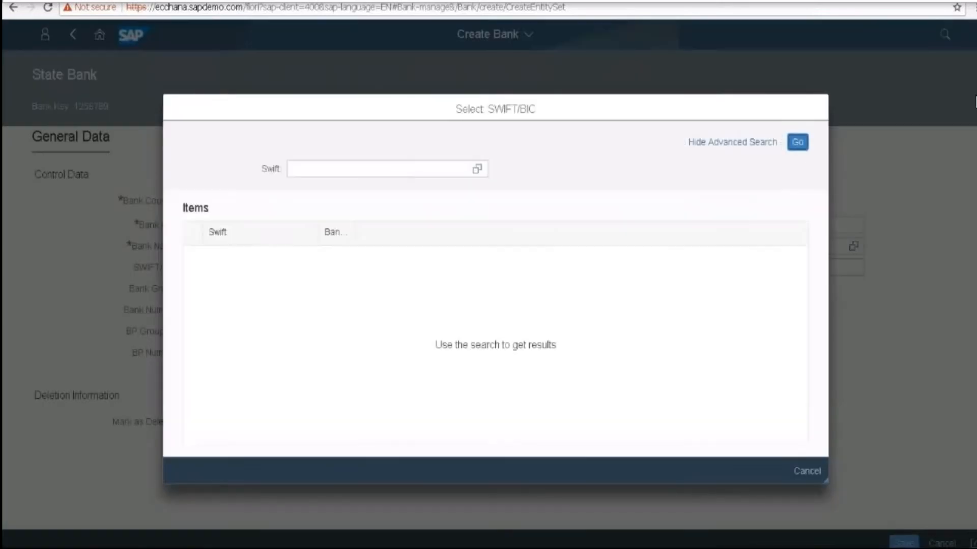
{"action": "left_click", "coordinate": [797, 142]}
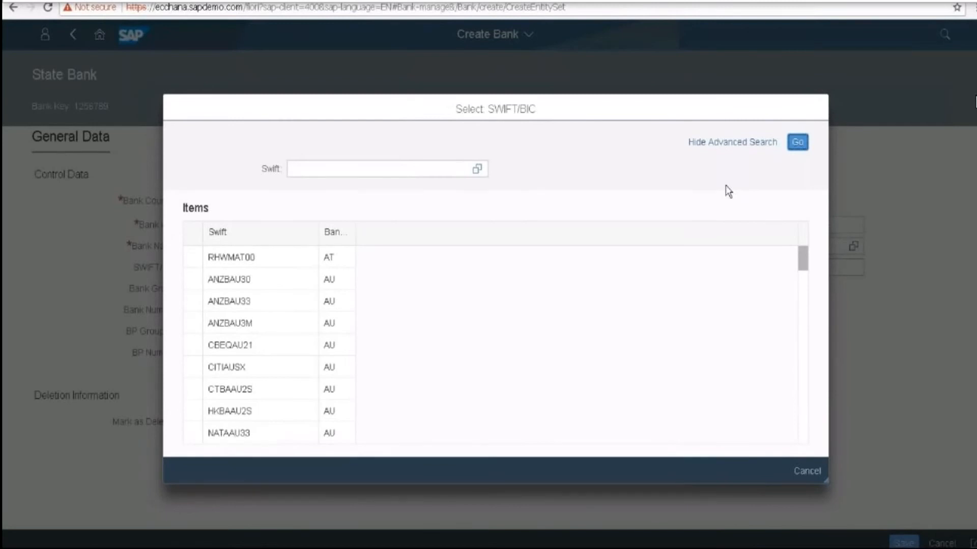
{"action": "scroll", "coordinate": [361, 318], "scroll_direction": "down", "scroll_amount": 5}
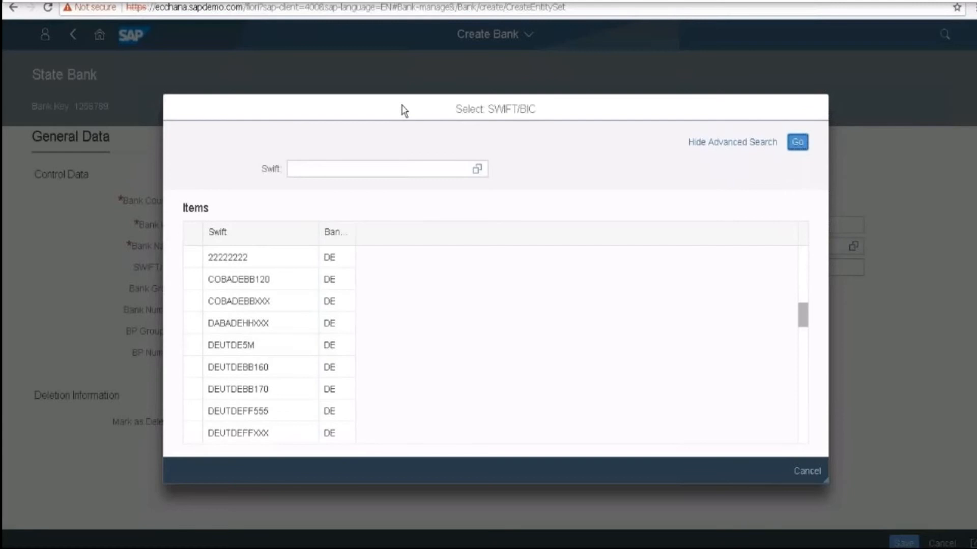
{"action": "left_click_drag", "start_coordinate": [401, 105], "coordinate": [442, 105]}
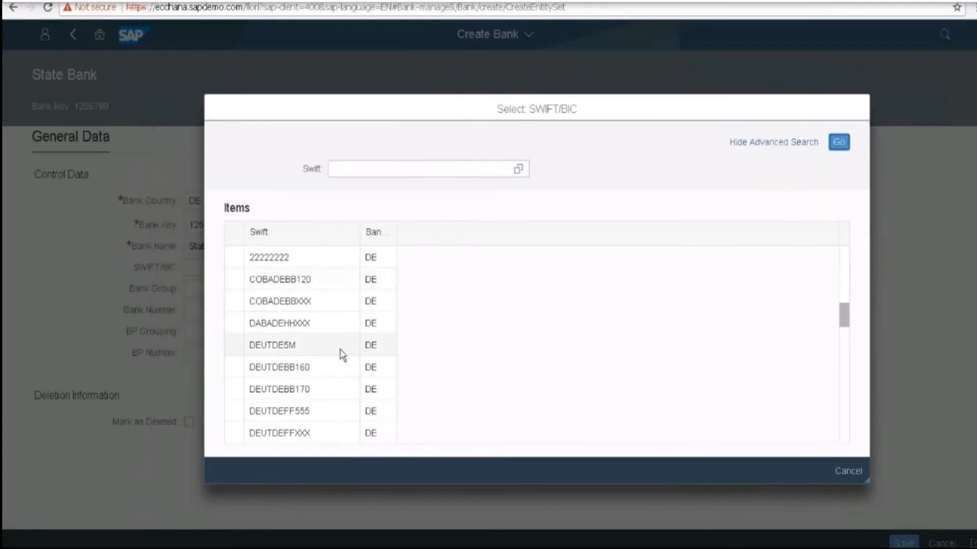
{"action": "left_click", "coordinate": [276, 346]}
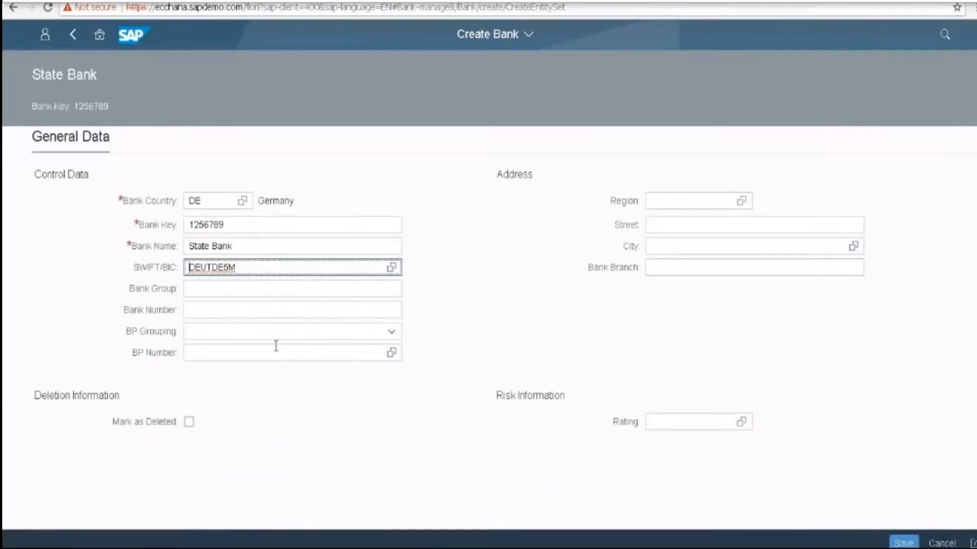
Choose Region HB (Bremen) from the value help and enter Street 'Bremen'
{"action": "left_click", "coordinate": [698, 202]}
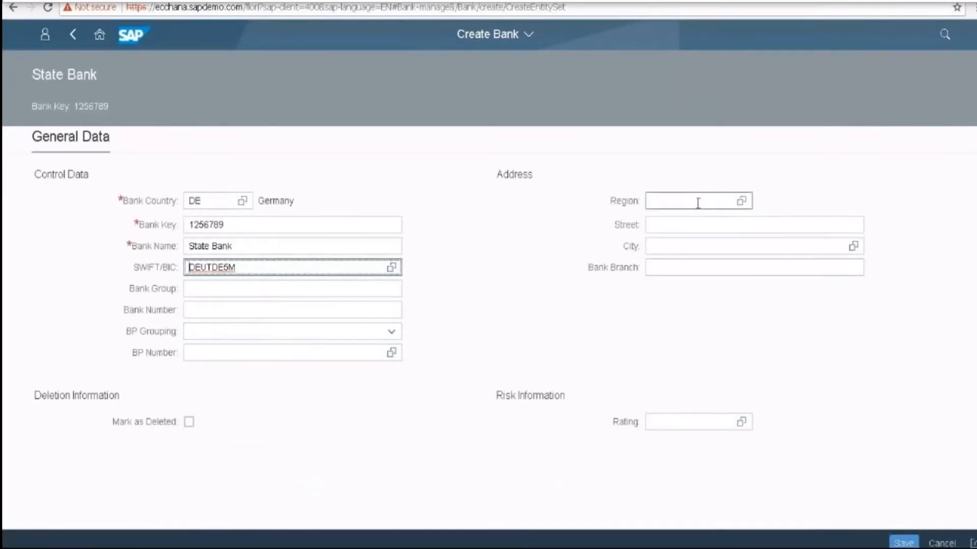
{"action": "left_click", "coordinate": [742, 202]}
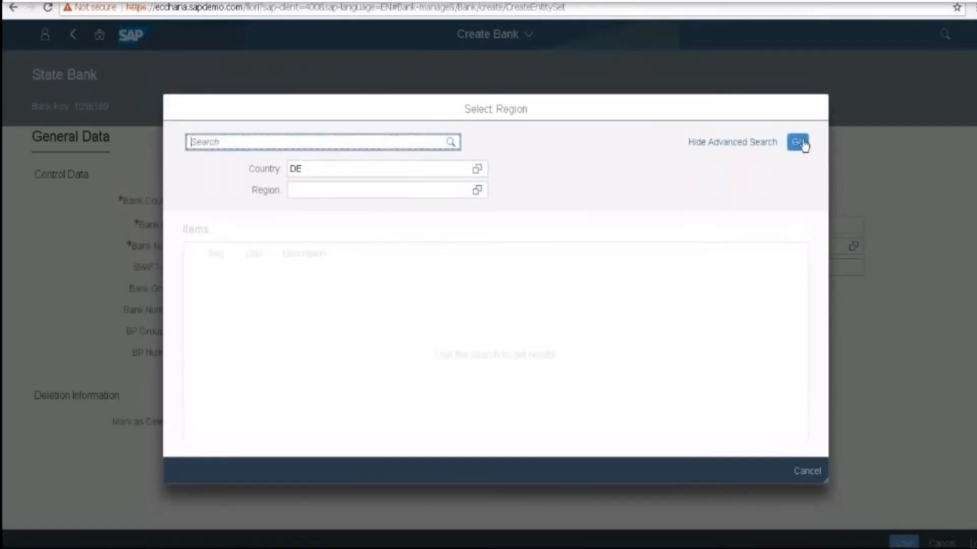
{"action": "left_click", "coordinate": [797, 143]}
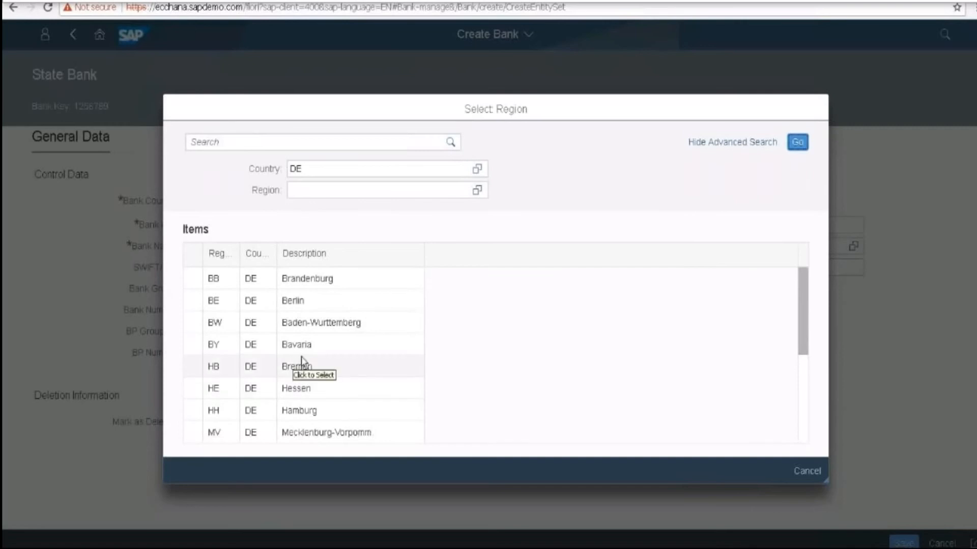
{"action": "left_click", "coordinate": [222, 369]}
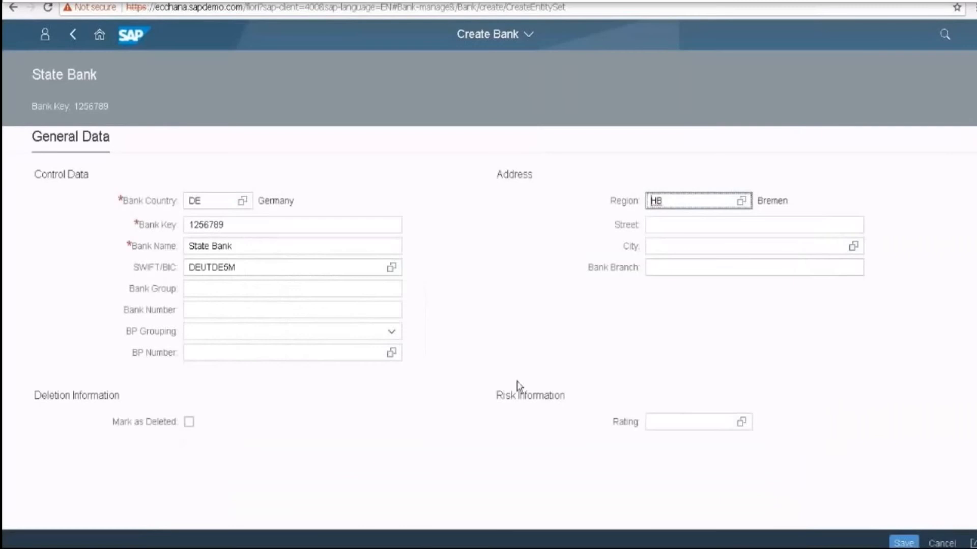
{"action": "left_click", "coordinate": [704, 225]}
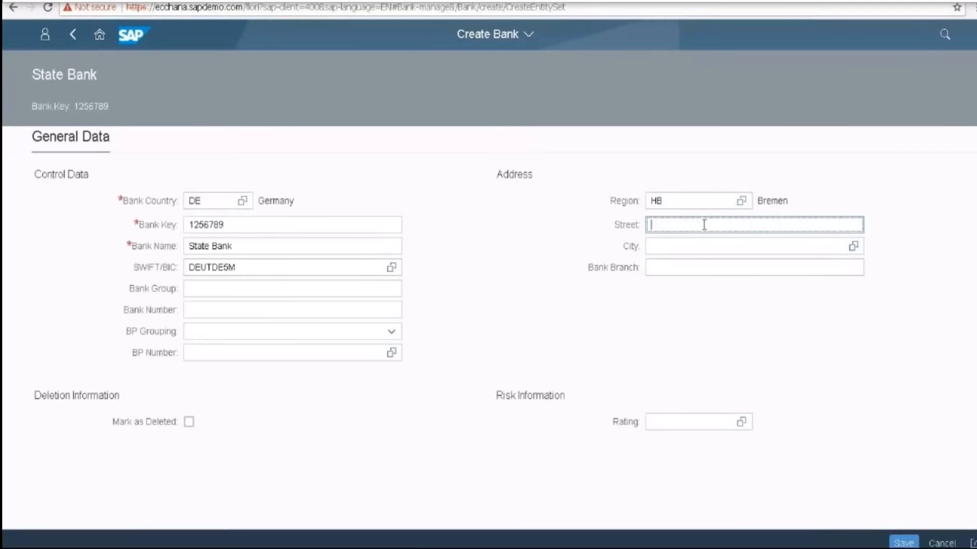
{"action": "type", "text": "Bremen"}
{"action": "left_click", "coordinate": [690, 247]}
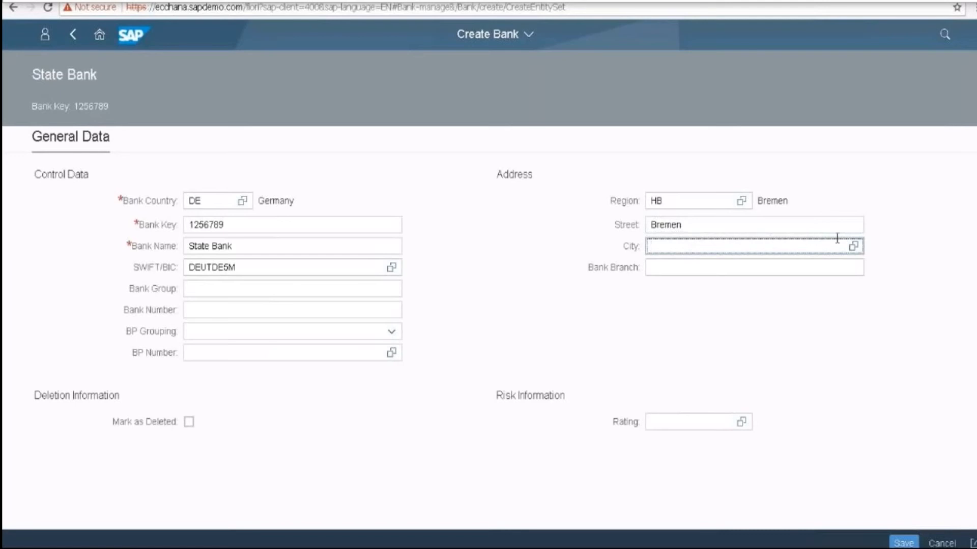
Choose City 20010 Hamburg from the value list and enter Bank Branch 'Hamburg'
{"action": "left_click", "coordinate": [853, 246]}
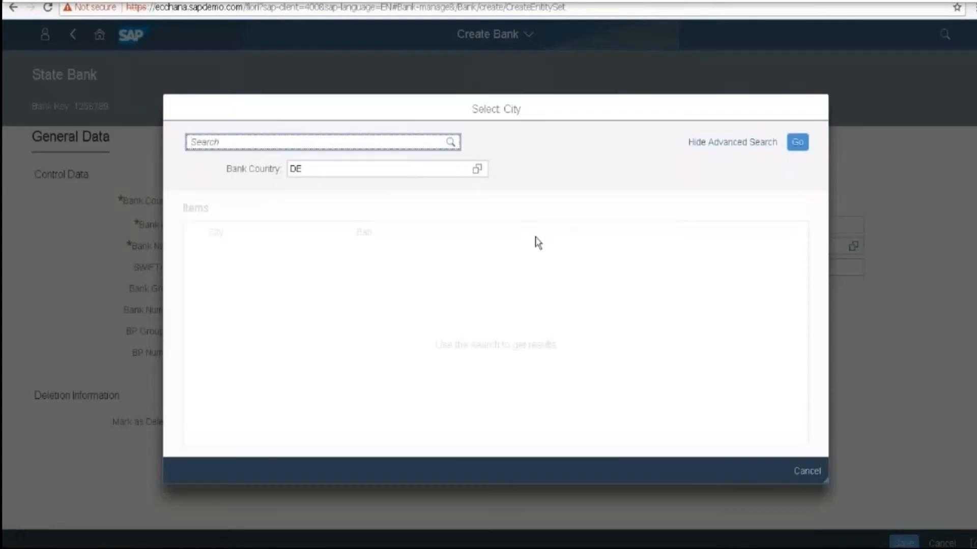
{"action": "left_click", "coordinate": [795, 144]}
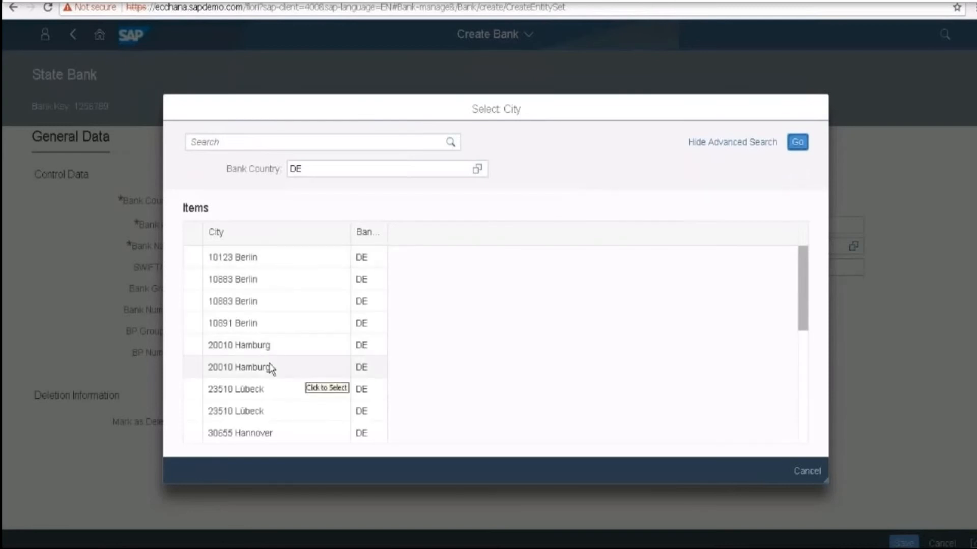
{"action": "left_click", "coordinate": [261, 350]}
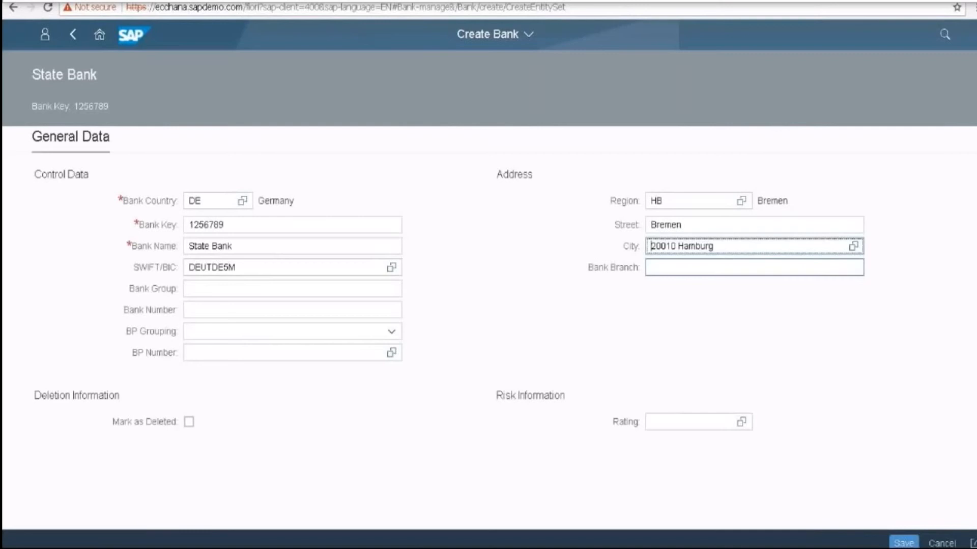
{"action": "left_click", "coordinate": [754, 268]}
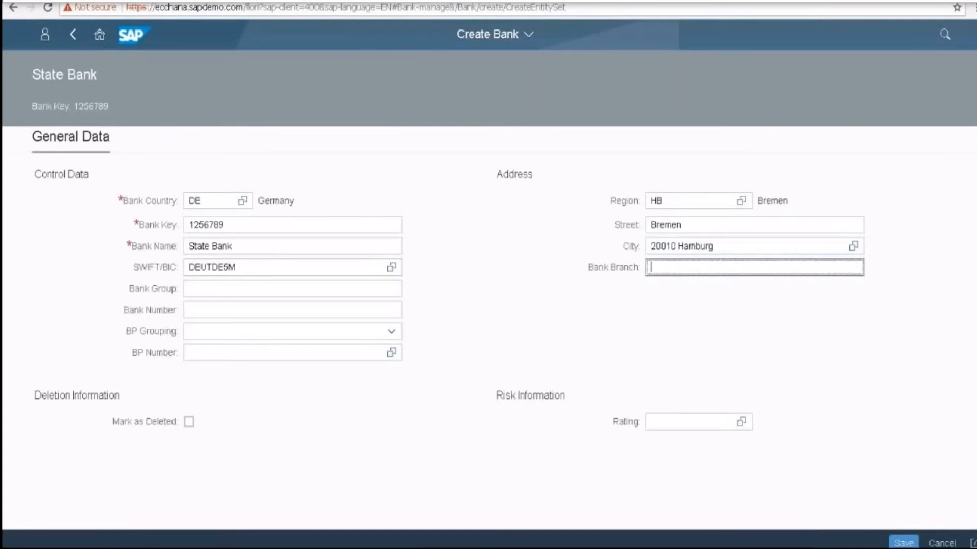
{"action": "type", "text": "Hamburg"}
Try saving the new State Bank, then review and dismiss the error messages
{"action": "left_click", "coordinate": [903, 542]}
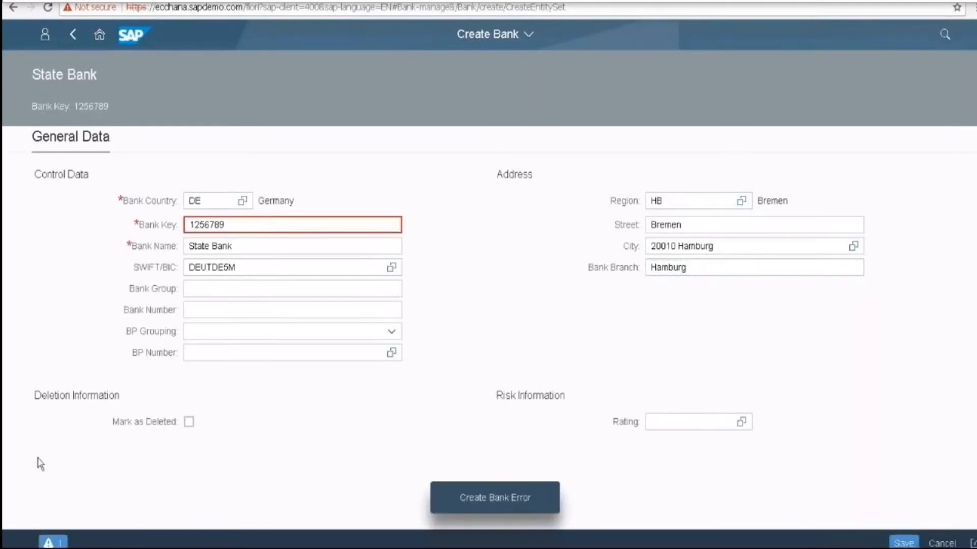
{"action": "left_click", "coordinate": [53, 542]}
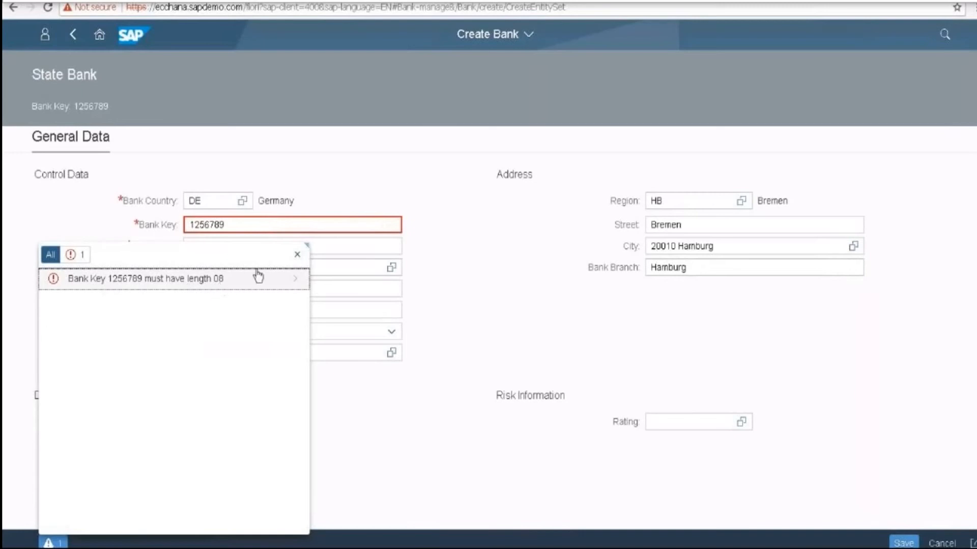
{"action": "left_click", "coordinate": [298, 254]}
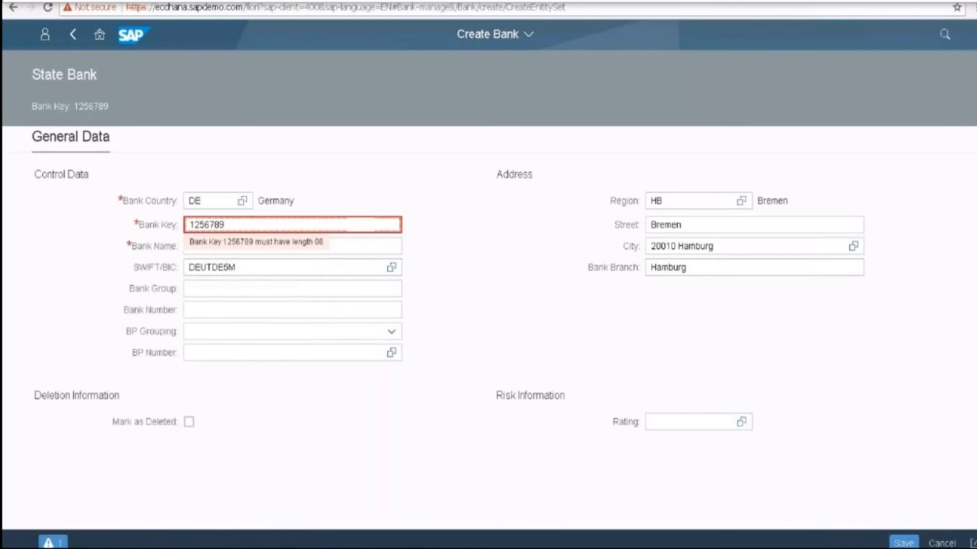
Correct the State Bank's bank key to 12567897 and save the bank
{"action": "type", "text": "78"}
{"action": "key", "text": "BackSpace"}
{"action": "key", "text": "Return"}
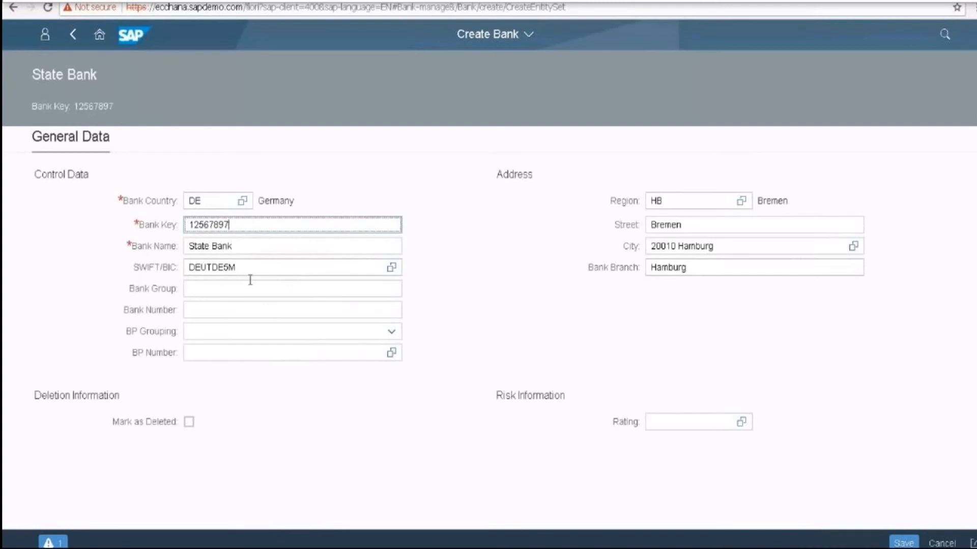
{"action": "left_click", "coordinate": [355, 291]}
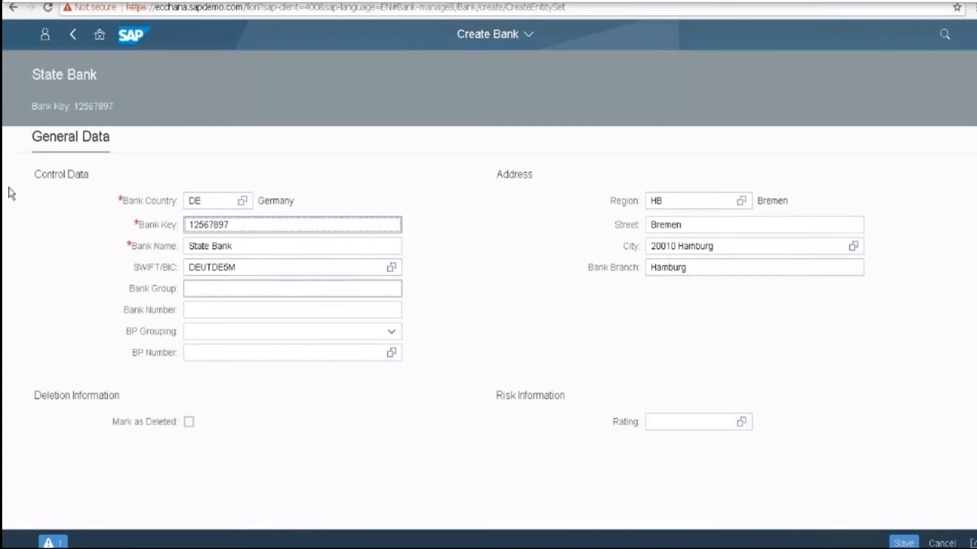
{"action": "left_click", "coordinate": [903, 542]}
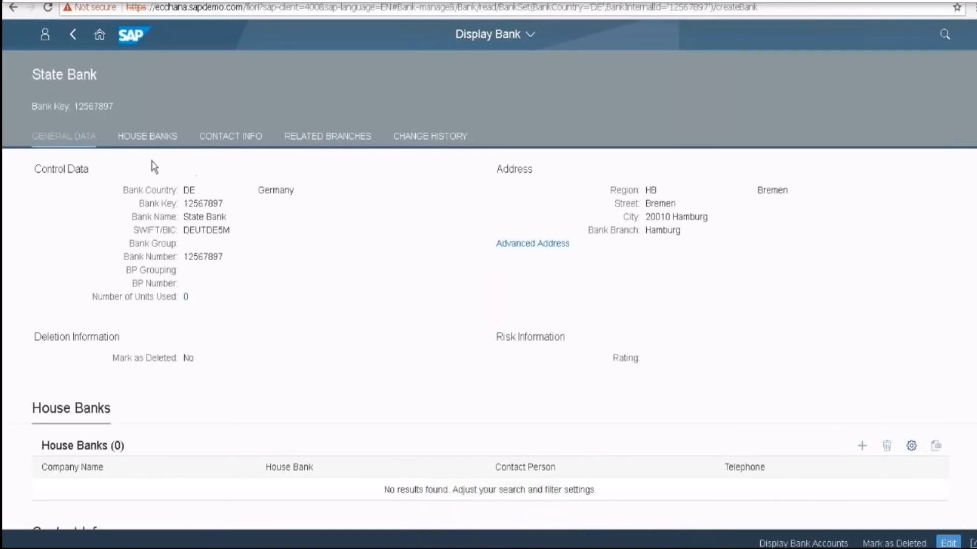
Leave the State Bank's Display Bank page and go back to the launchpad Home page
{"action": "left_click", "coordinate": [99, 34]}
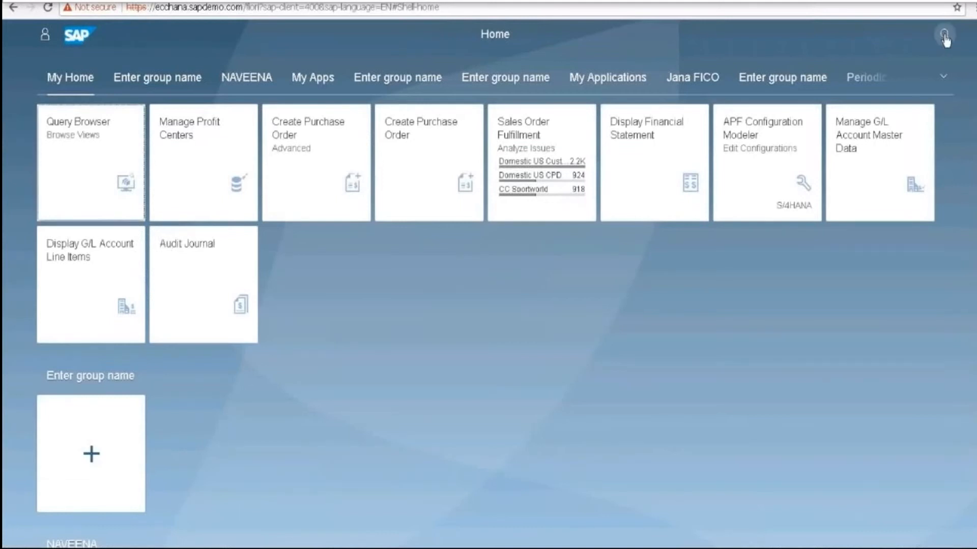
Search the launchpad for 'manage bank accounts' to open the Manage Bank Accounts app
{"action": "left_click", "coordinate": [944, 37]}
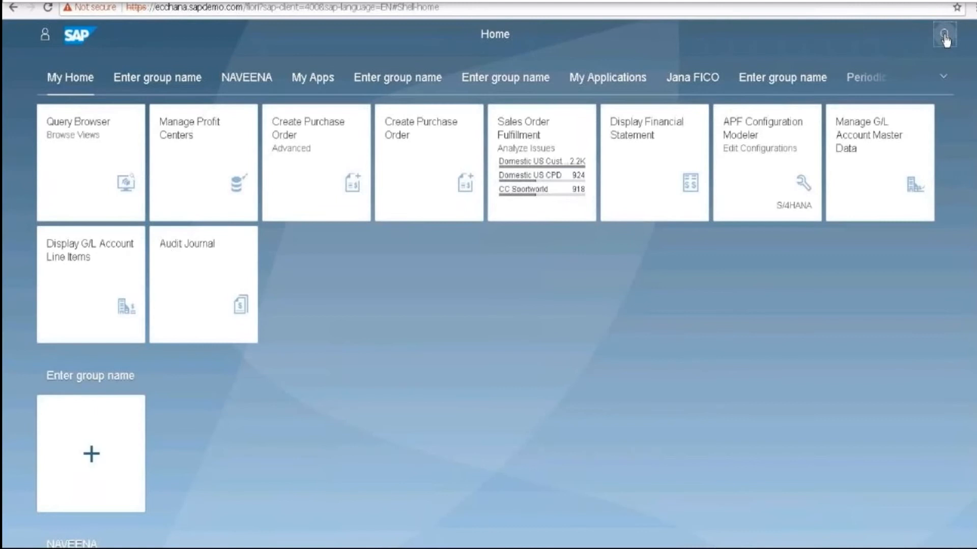
{"action": "left_click", "coordinate": [945, 36]}
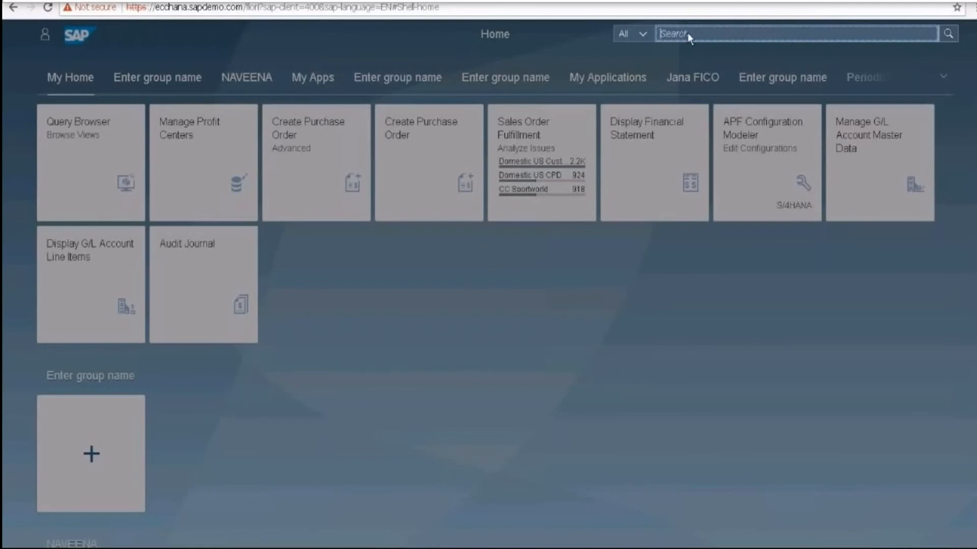
{"action": "key", "text": "BackSpace"}
{"action": "key", "text": "BackSpace"}
{"action": "type", "text": "e bank accounts"}
{"action": "key", "text": "Return"}
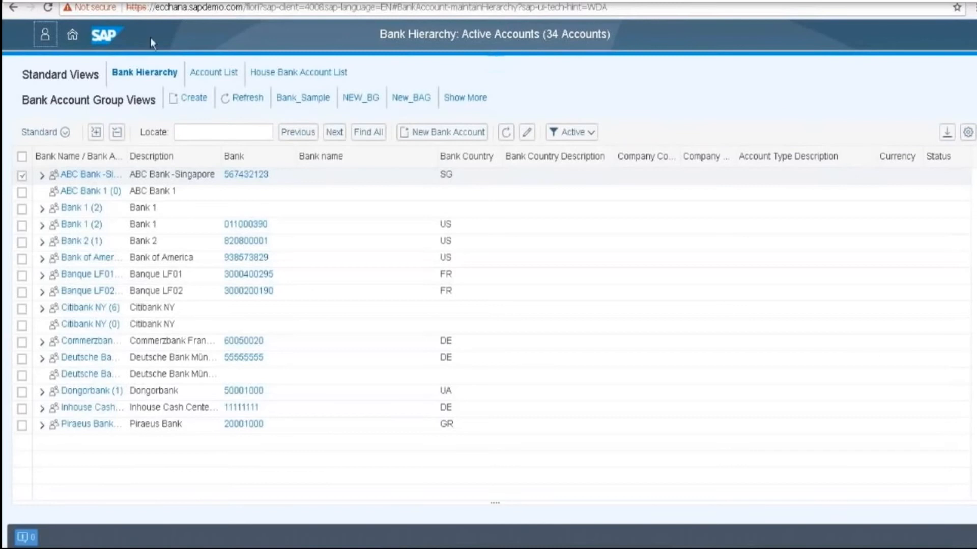
Open the Bank Hierarchy in edit mode and scroll All Available Banks down to State Bank
{"action": "left_click", "coordinate": [144, 76]}
{"action": "left_click", "coordinate": [527, 132]}
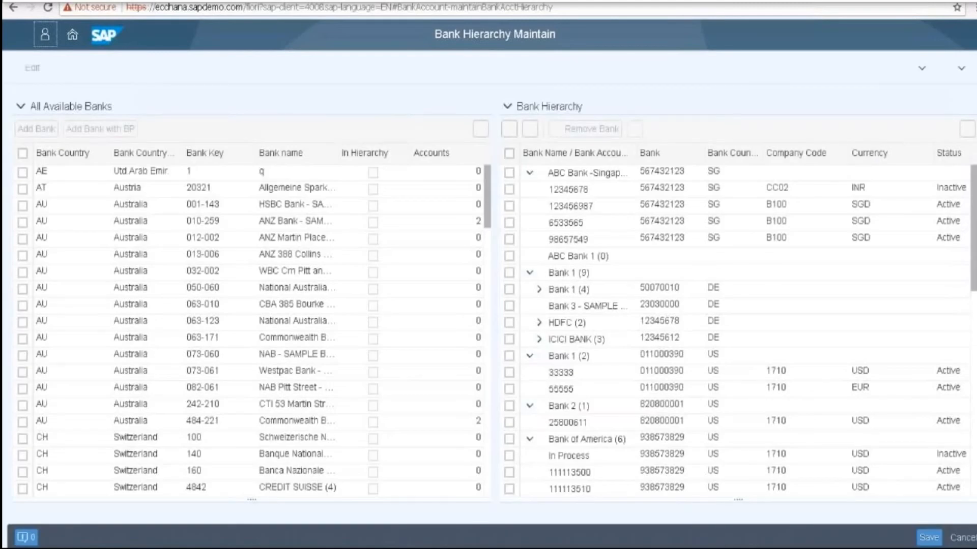
{"action": "scroll", "coordinate": [188, 258], "scroll_direction": "down", "scroll_amount": 3}
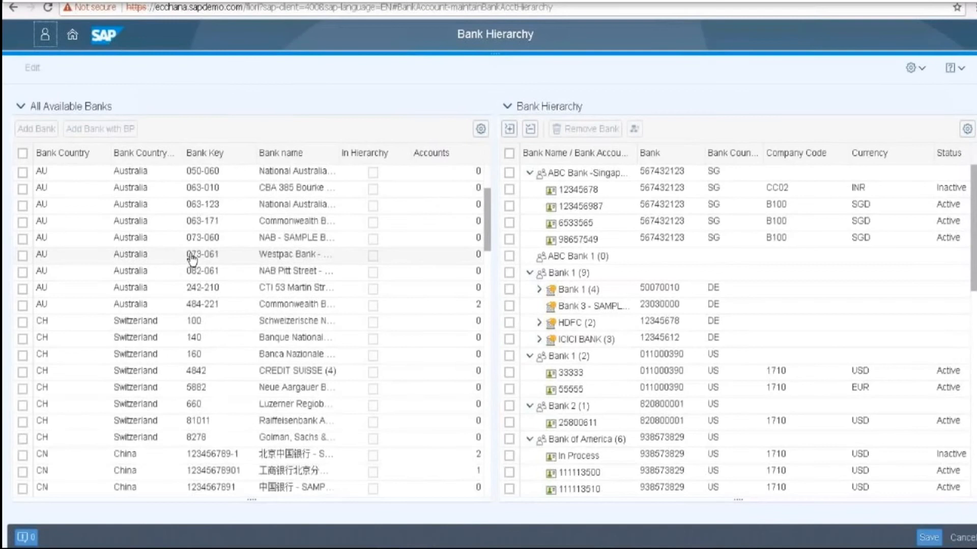
{"action": "scroll", "coordinate": [192, 258], "scroll_direction": "down", "scroll_amount": 2}
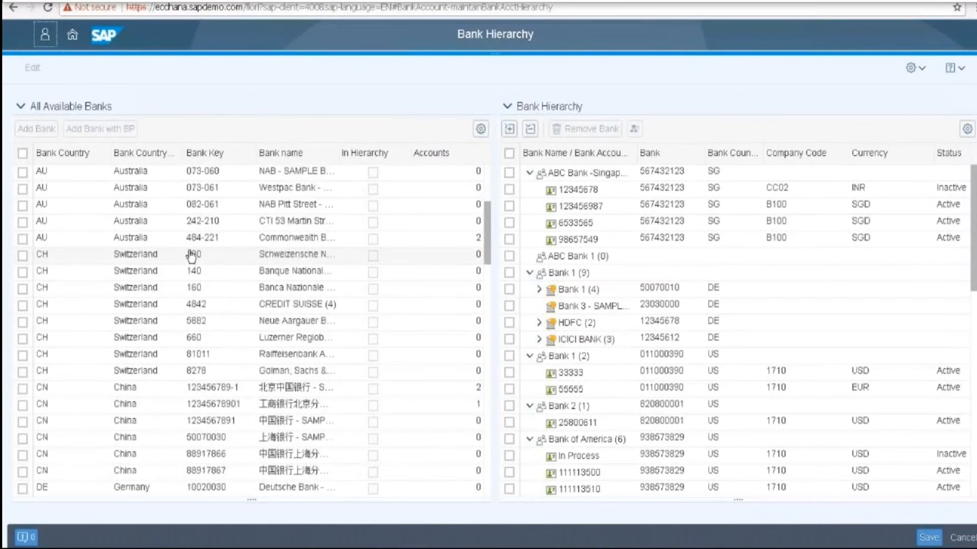
{"action": "scroll", "coordinate": [191, 256], "scroll_direction": "down", "scroll_amount": 1}
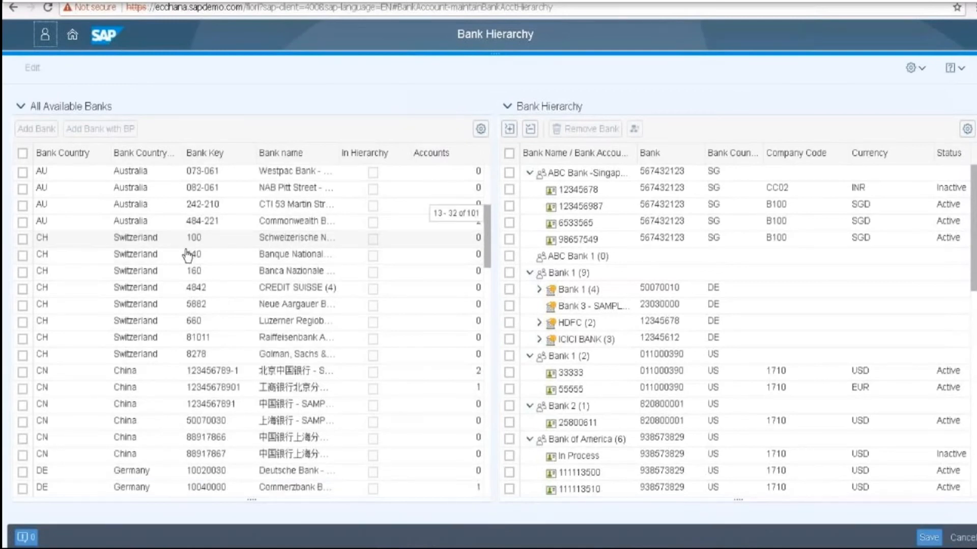
{"action": "scroll", "coordinate": [188, 256], "scroll_direction": "down", "scroll_amount": 2}
{"action": "scroll", "coordinate": [184, 256], "scroll_direction": "down", "scroll_amount": 2}
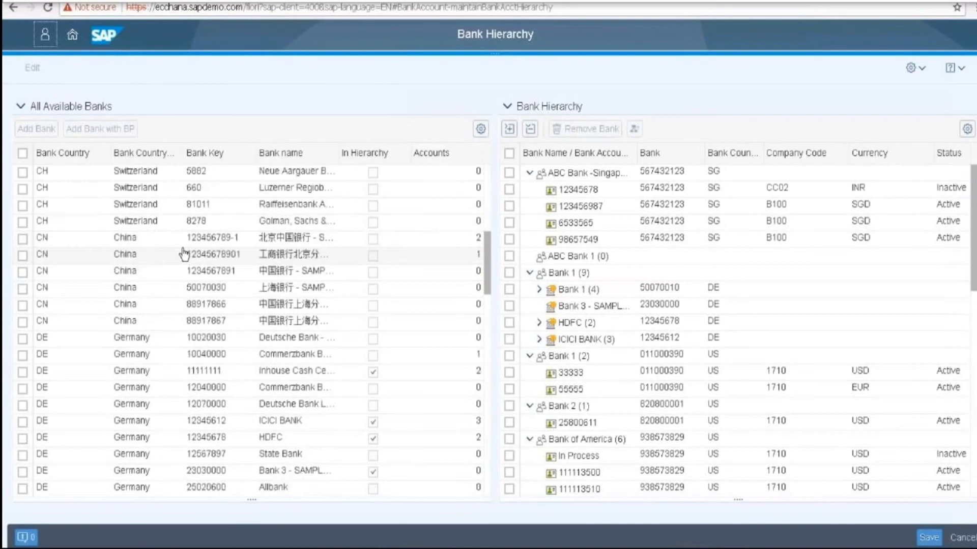
{"action": "scroll", "coordinate": [184, 253], "scroll_direction": "down", "scroll_amount": 1}
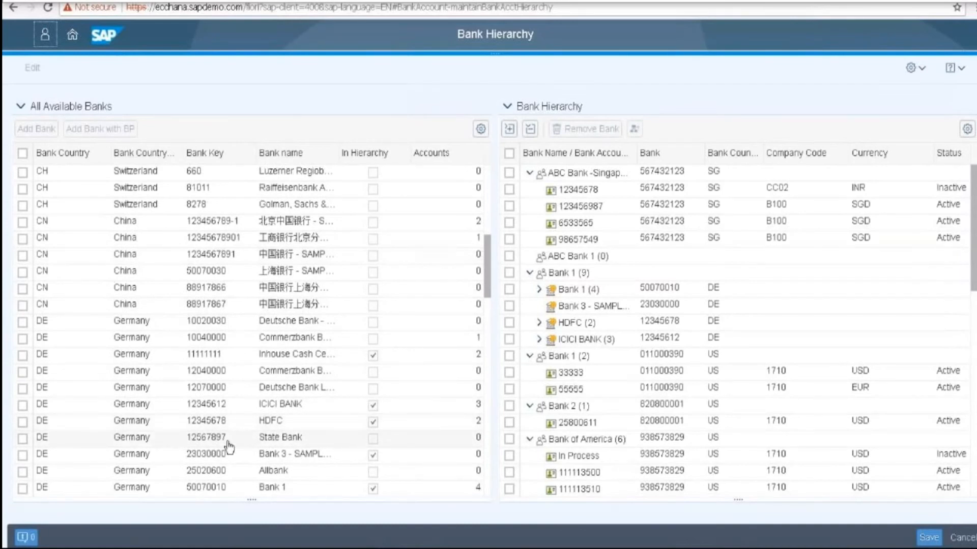
Select State Bank and the Bank 1 group, then add State Bank to the hierarchy
{"action": "left_click", "coordinate": [22, 441]}
{"action": "left_click", "coordinate": [31, 446]}
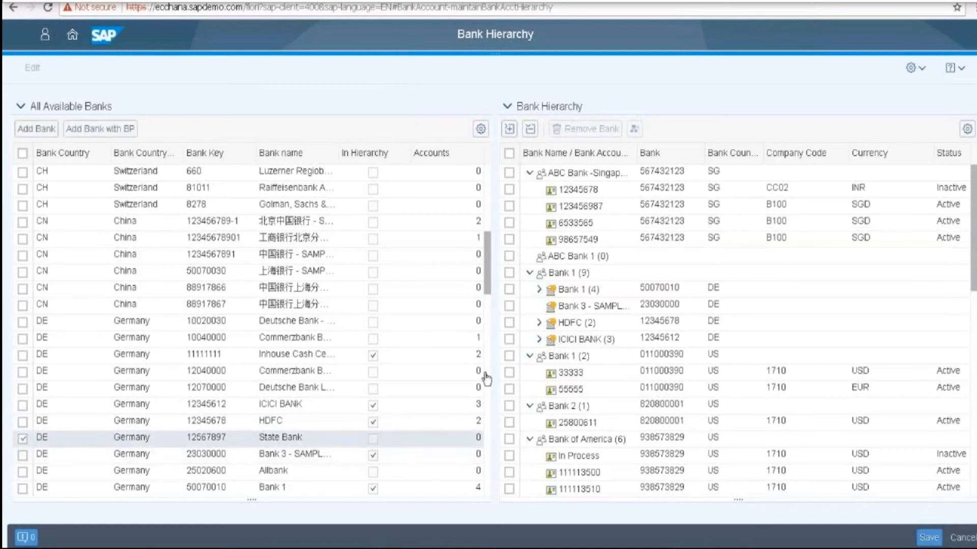
{"action": "left_click", "coordinate": [509, 291]}
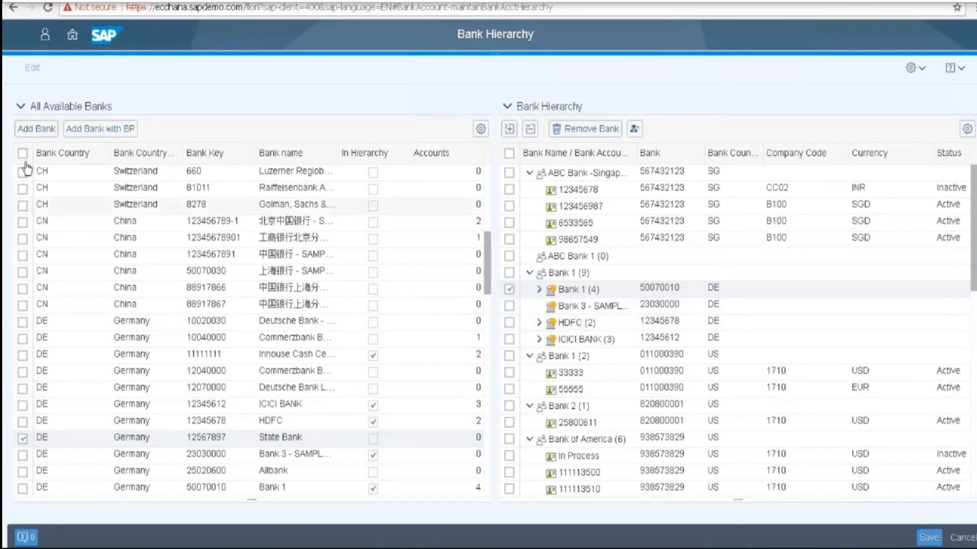
{"action": "left_click", "coordinate": [39, 135]}
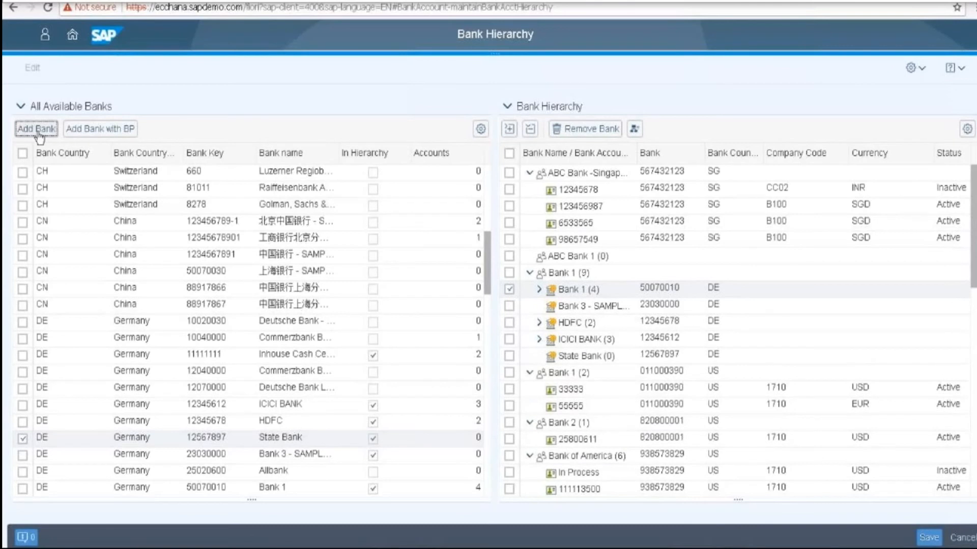
Expand Bank 1 to confirm State Bank is listed, then collapse it again
{"action": "left_click", "coordinate": [539, 291]}
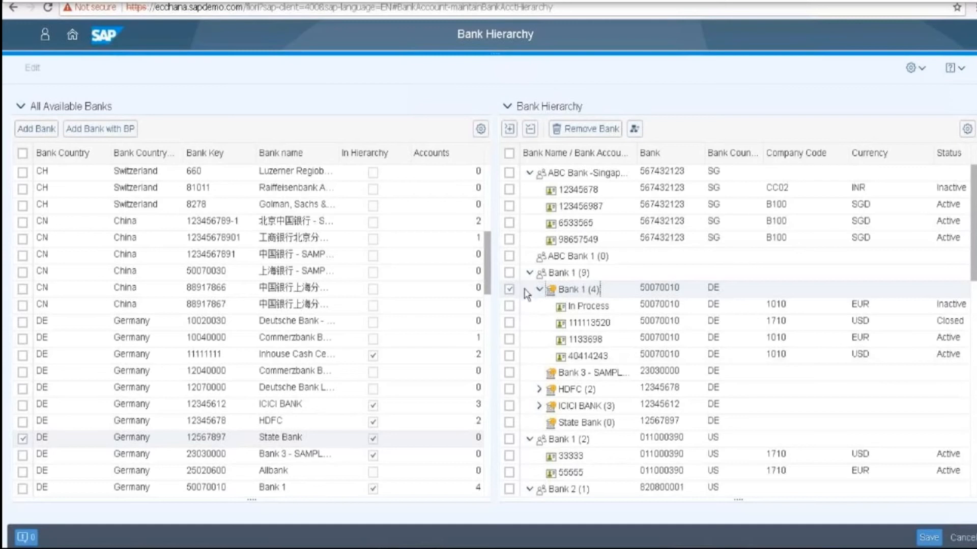
{"action": "left_click", "coordinate": [539, 291]}
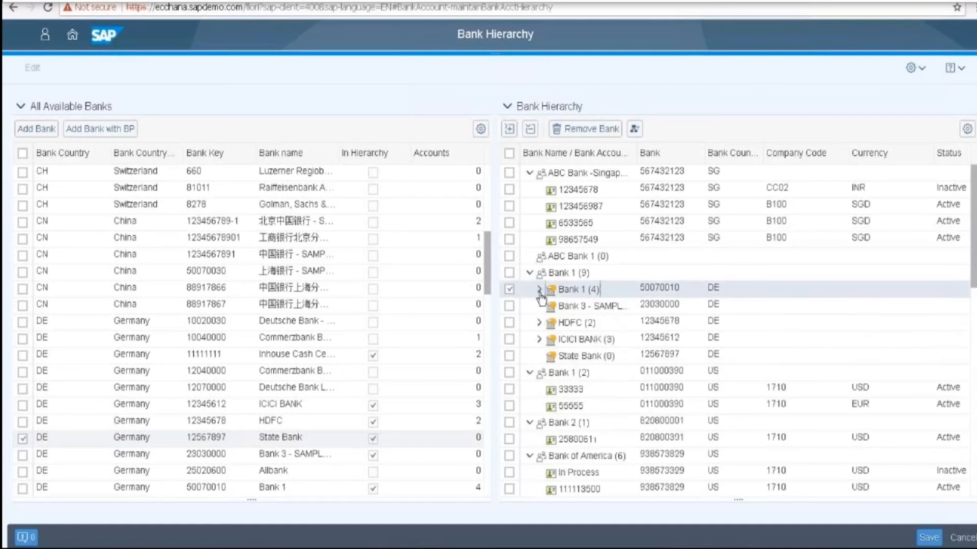
{"action": "left_click", "coordinate": [540, 291]}
{"action": "left_click", "coordinate": [540, 291]}
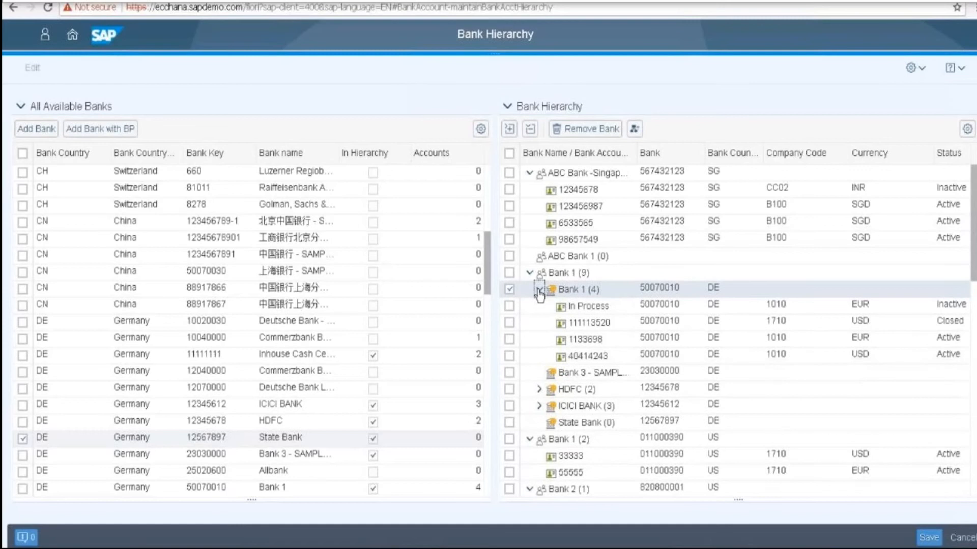
{"action": "left_click", "coordinate": [539, 291]}
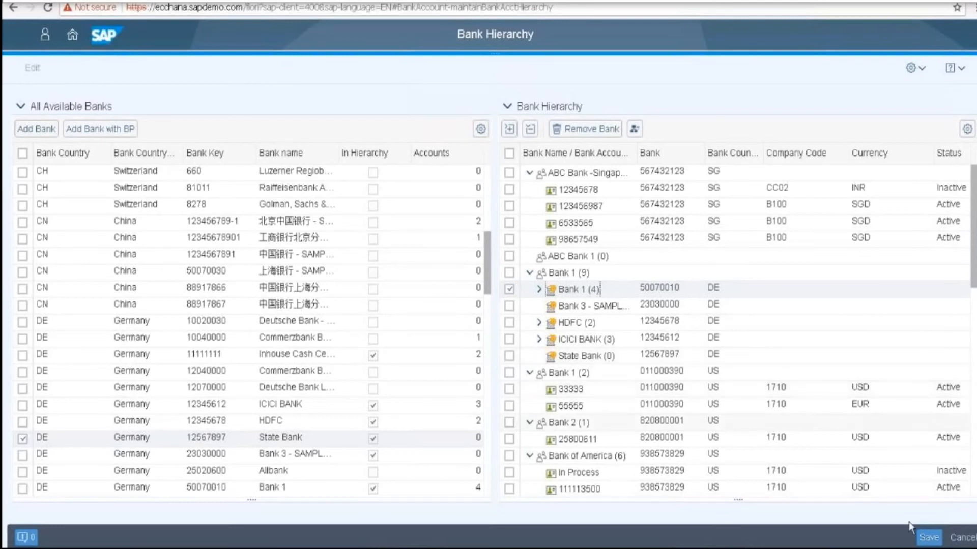
Save the hierarchy with State Bank under Bank 1, then go back to the Home page
{"action": "left_click", "coordinate": [928, 538]}
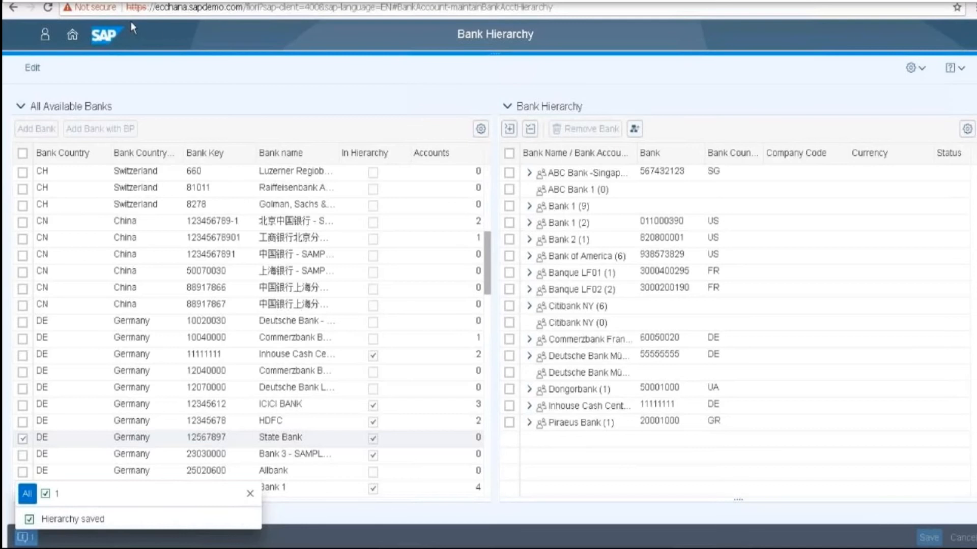
{"action": "left_click", "coordinate": [72, 34]}
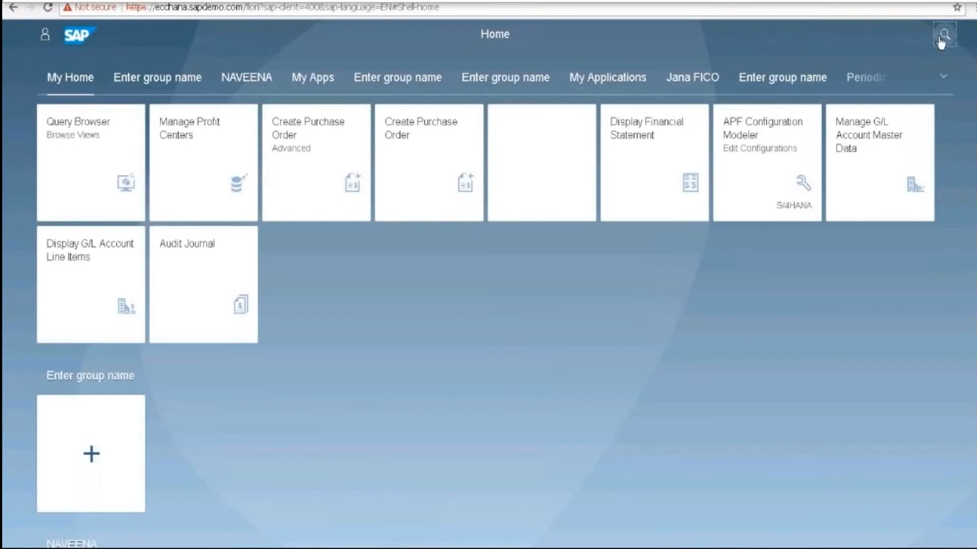
Search the launchpad for 'manage banks' and dismiss the error message popover
{"action": "left_click", "coordinate": [942, 36]}
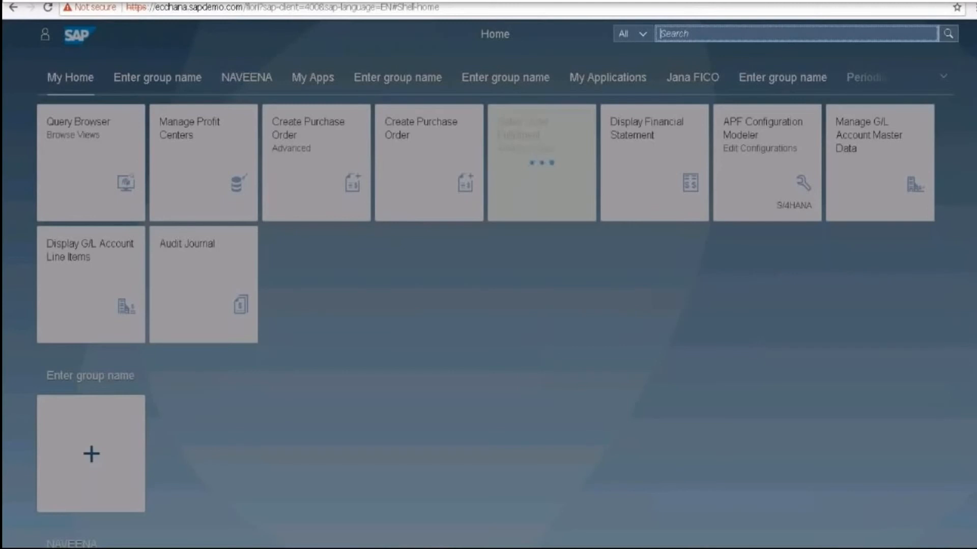
{"action": "type", "text": "manage "}
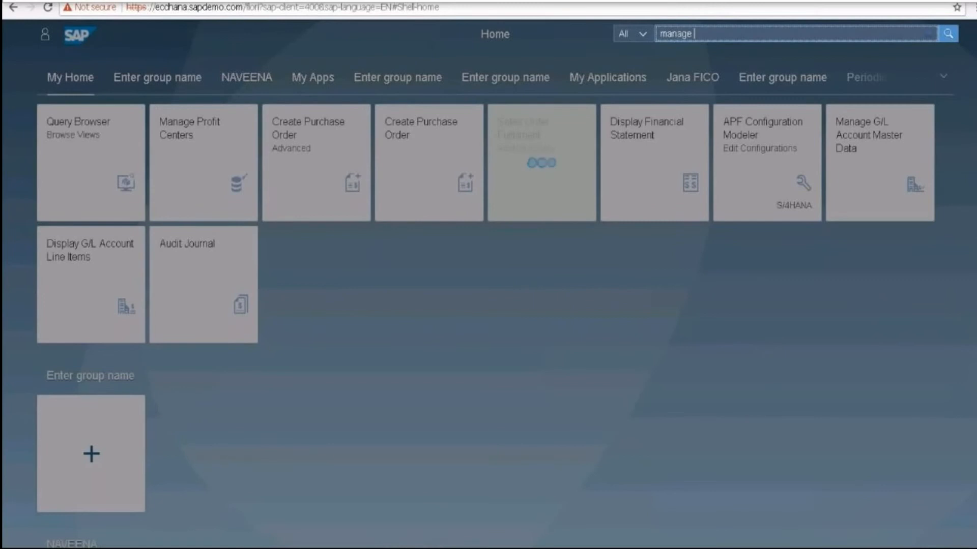
{"action": "type", "text": "age banks"}
{"action": "left_click", "coordinate": [710, 33]}
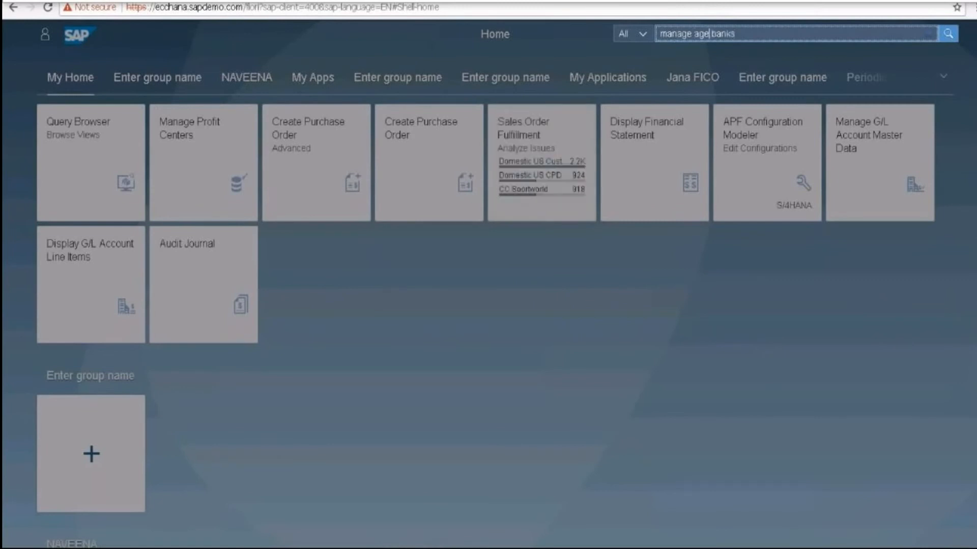
{"action": "key", "text": "BackSpace"}
{"action": "key", "text": "BackSpace"}
{"action": "key", "text": "BackSpace"}
{"action": "key", "text": "BackSpace"}
{"action": "key", "text": "Return"}
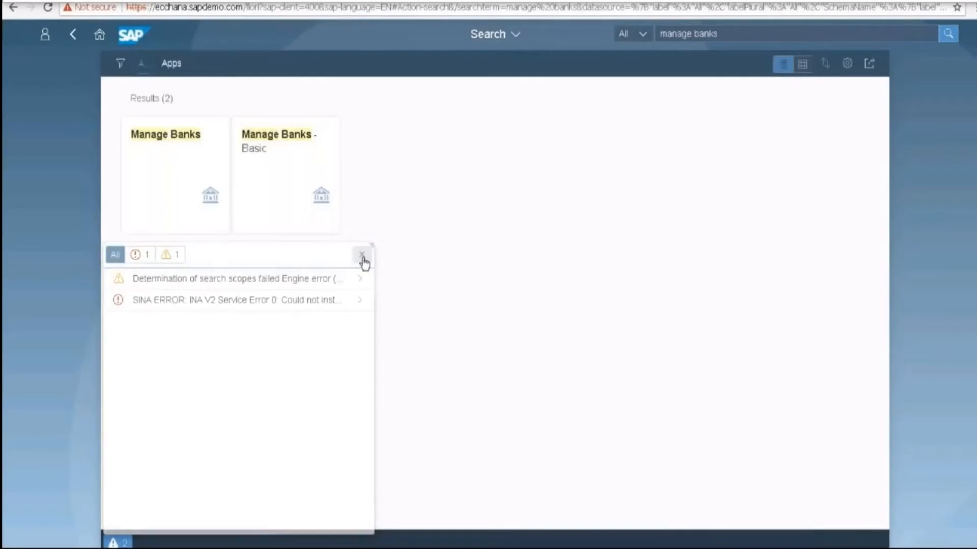
{"action": "left_click", "coordinate": [362, 255]}
Open Manage Banks and scroll the 101-bank list to the State Bank (12567897) row
{"action": "left_click", "coordinate": [164, 175]}
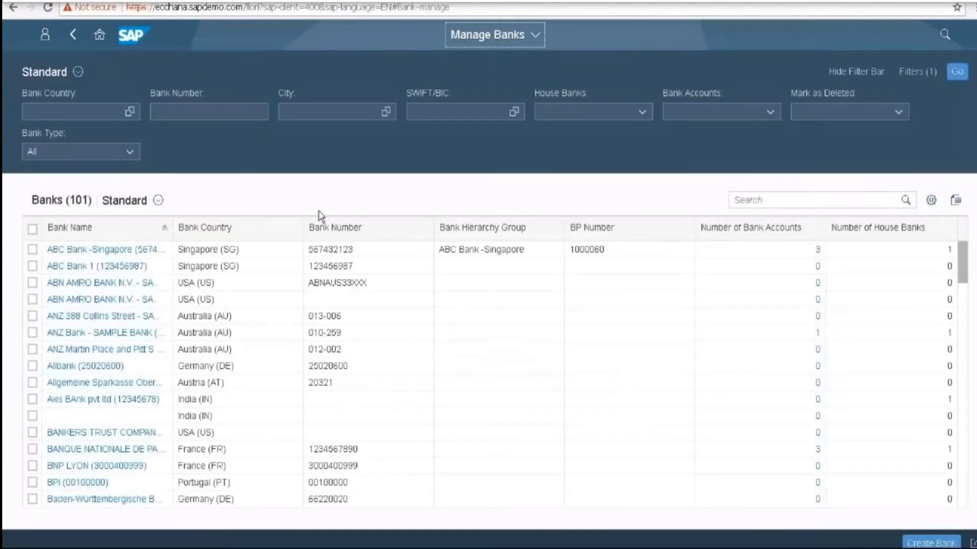
{"action": "scroll", "coordinate": [301, 268], "scroll_direction": "down", "scroll_amount": 3}
{"action": "scroll", "coordinate": [301, 264], "scroll_direction": "down", "scroll_amount": 5}
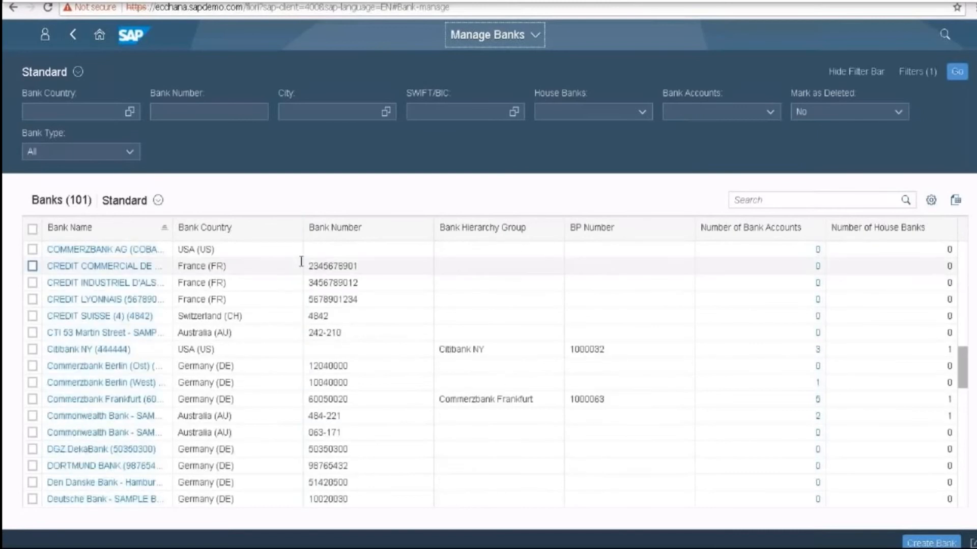
{"action": "scroll", "coordinate": [302, 261], "scroll_direction": "down", "scroll_amount": 5}
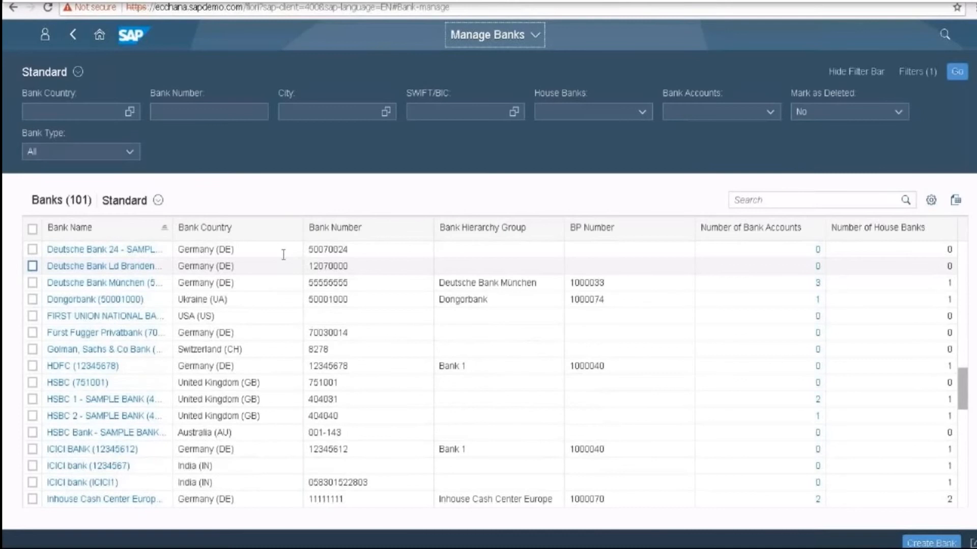
{"action": "scroll", "coordinate": [280, 257], "scroll_direction": "down", "scroll_amount": 5}
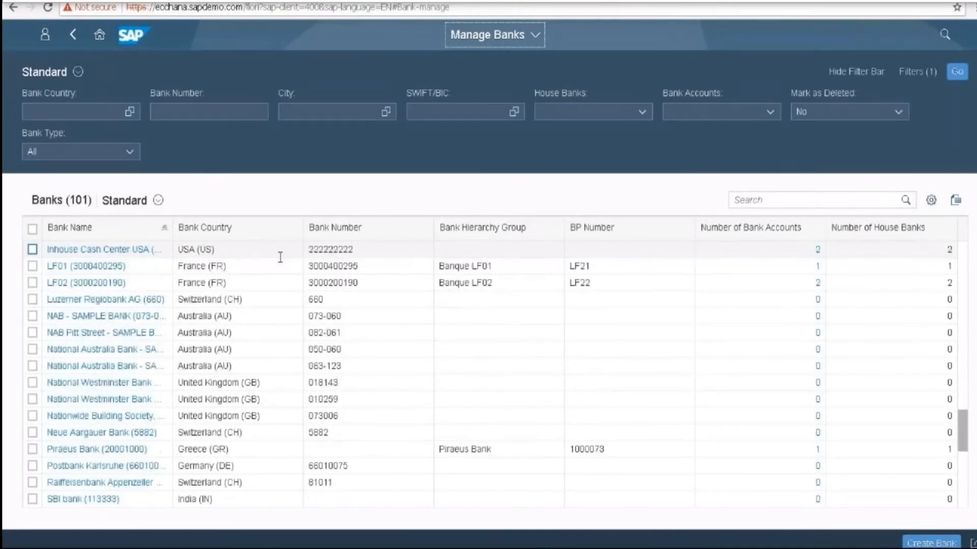
{"action": "scroll", "coordinate": [279, 258], "scroll_direction": "down", "scroll_amount": 4}
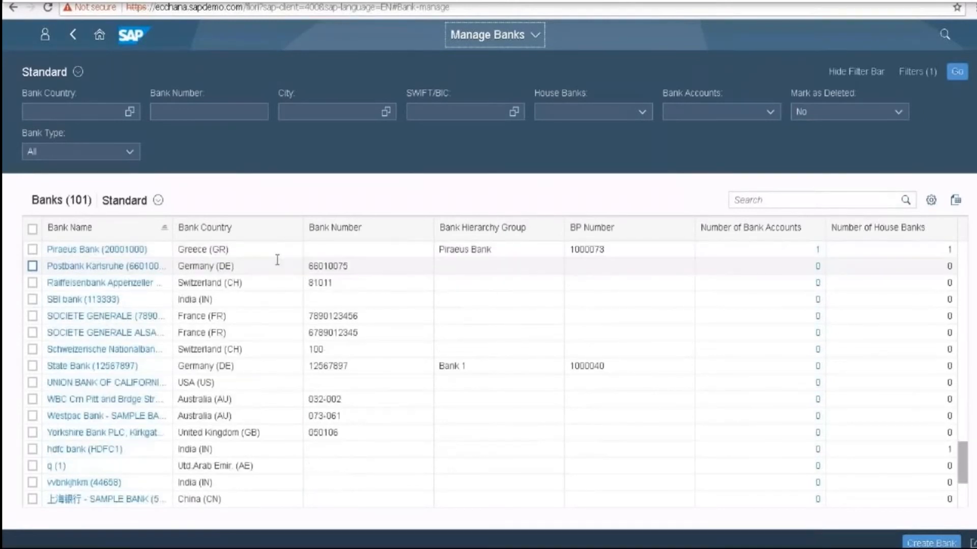
{"action": "scroll", "coordinate": [277, 260], "scroll_direction": "down", "scroll_amount": 3}
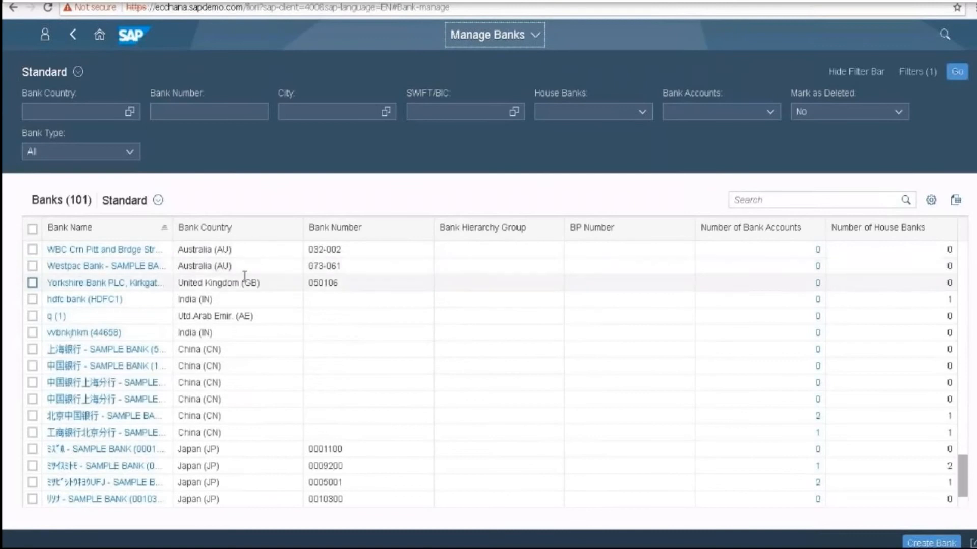
{"action": "scroll", "coordinate": [246, 277], "scroll_direction": "up", "scroll_amount": 4}
{"action": "scroll", "coordinate": [247, 281], "scroll_direction": "up", "scroll_amount": 1}
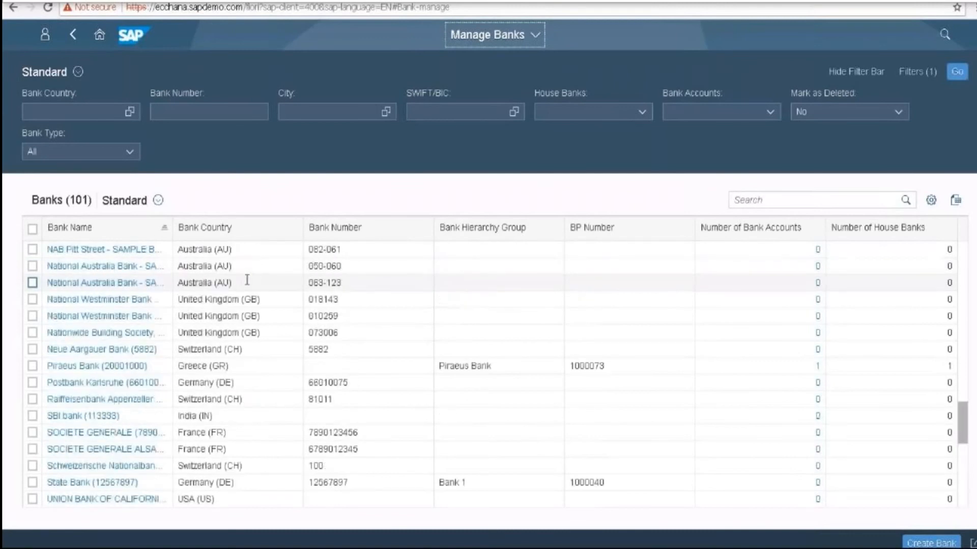
{"action": "scroll", "coordinate": [246, 281], "scroll_direction": "up", "scroll_amount": 3}
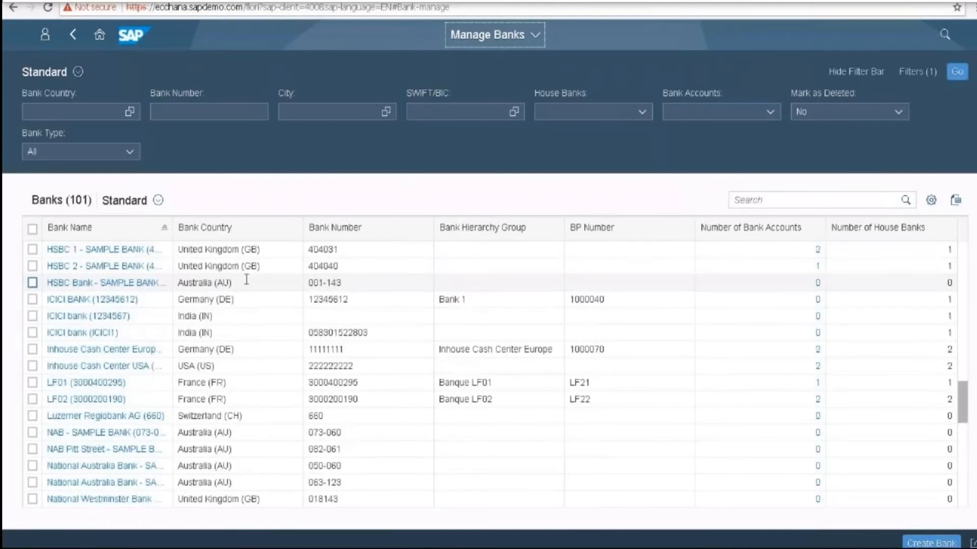
{"action": "scroll", "coordinate": [246, 279], "scroll_direction": "up", "scroll_amount": 3}
{"action": "scroll", "coordinate": [246, 279], "scroll_direction": "up", "scroll_amount": 2}
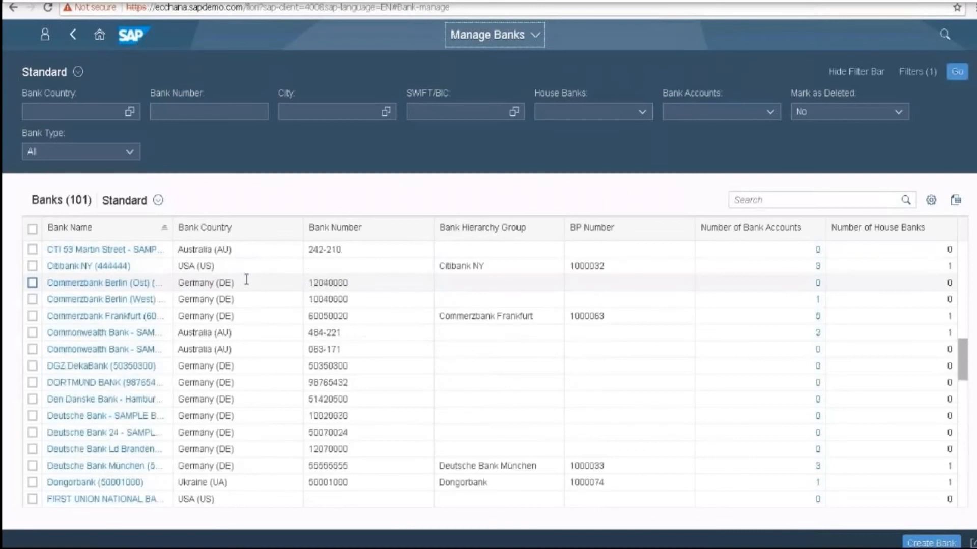
{"action": "scroll", "coordinate": [246, 280], "scroll_direction": "up", "scroll_amount": 1}
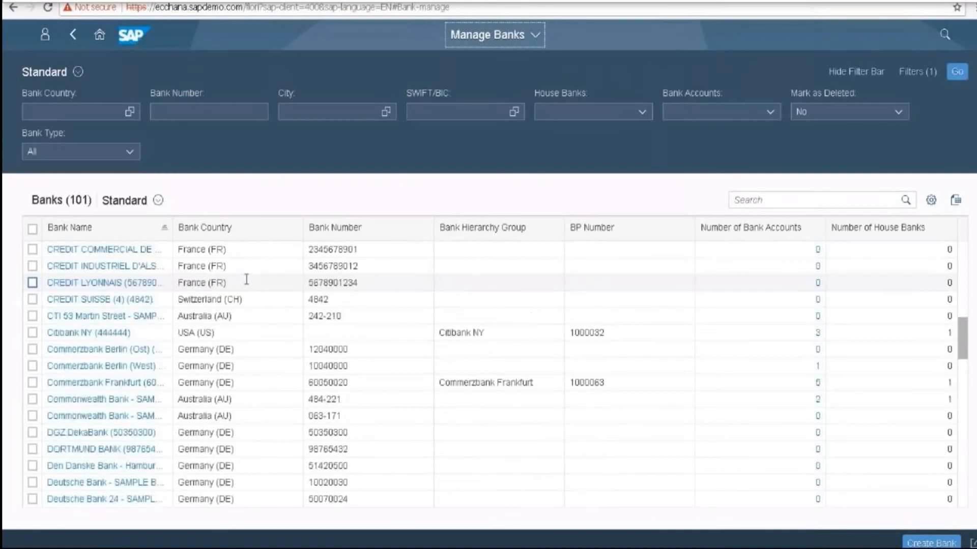
{"action": "scroll", "coordinate": [246, 280], "scroll_direction": "down", "scroll_amount": 1}
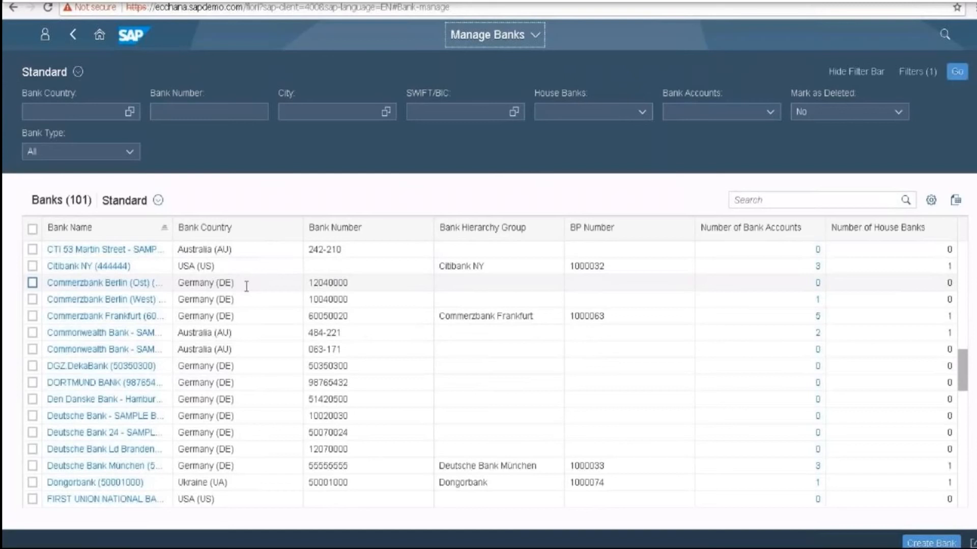
{"action": "scroll", "coordinate": [246, 287], "scroll_direction": "down", "scroll_amount": 1}
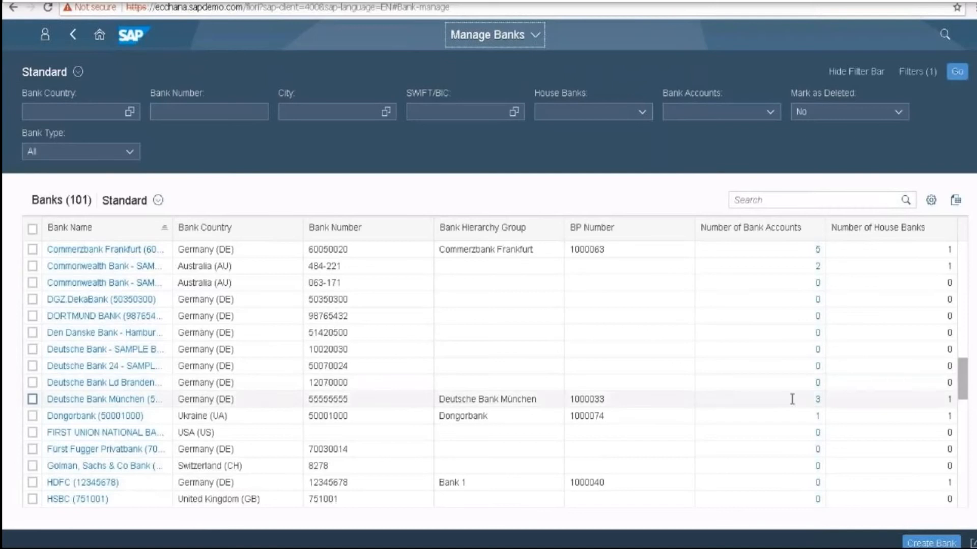
{"action": "scroll", "coordinate": [413, 364], "scroll_direction": "down", "scroll_amount": 1}
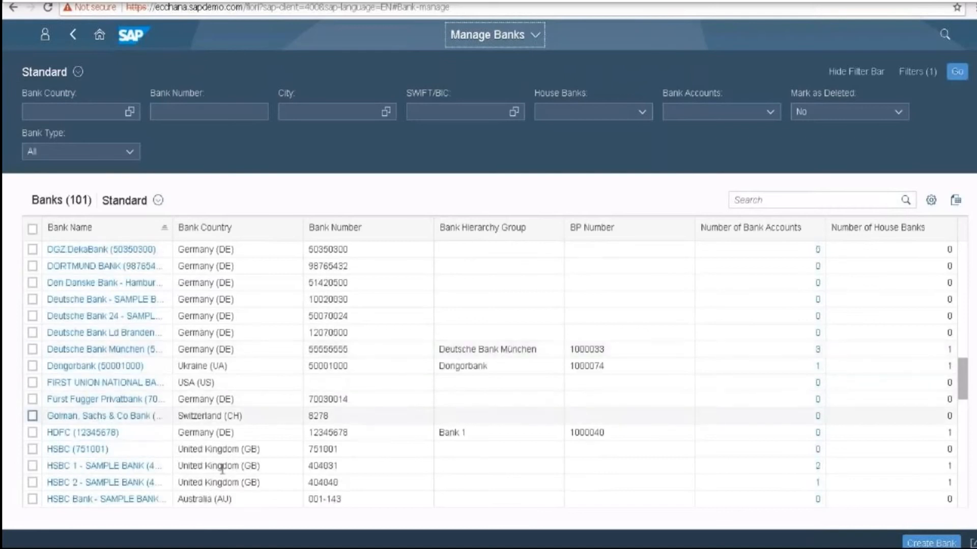
{"action": "scroll", "coordinate": [193, 413], "scroll_direction": "down", "scroll_amount": 3}
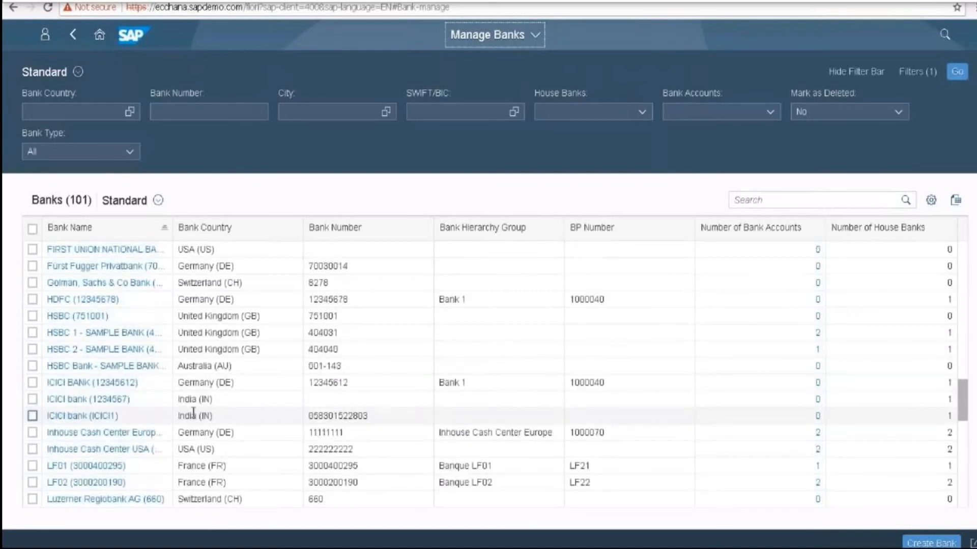
{"action": "scroll", "coordinate": [193, 414], "scroll_direction": "down", "scroll_amount": 1}
{"action": "scroll", "coordinate": [221, 411], "scroll_direction": "down", "scroll_amount": 3}
{"action": "scroll", "coordinate": [221, 411], "scroll_direction": "down", "scroll_amount": 5}
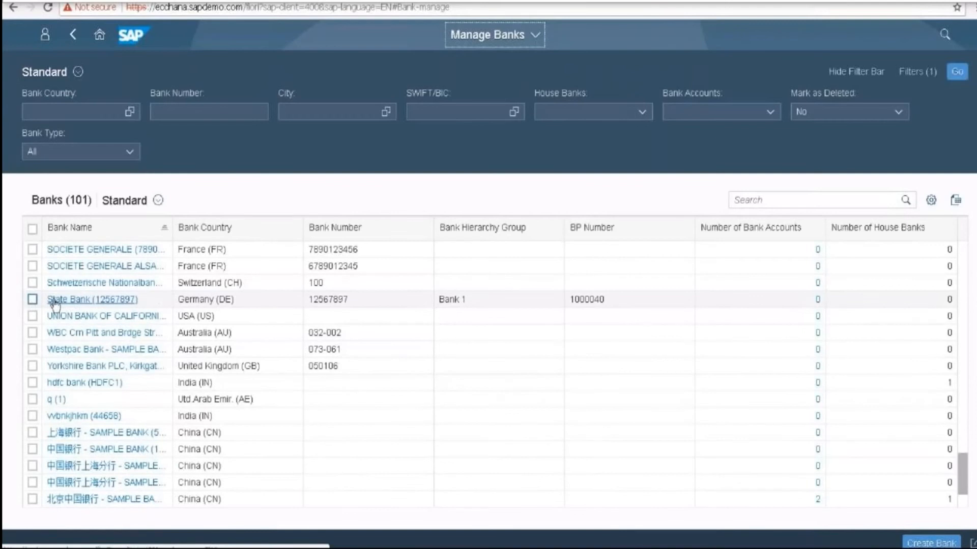
Open the State Bank (12567897) details, go to its House Banks section, and switch to edit mode
{"action": "left_click", "coordinate": [33, 300]}
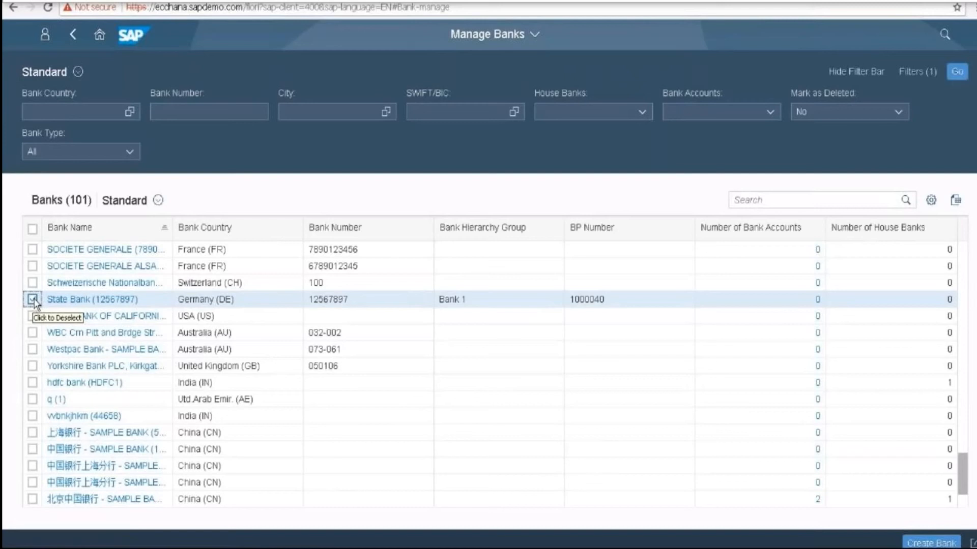
{"action": "left_click", "coordinate": [33, 300]}
{"action": "left_click", "coordinate": [72, 302]}
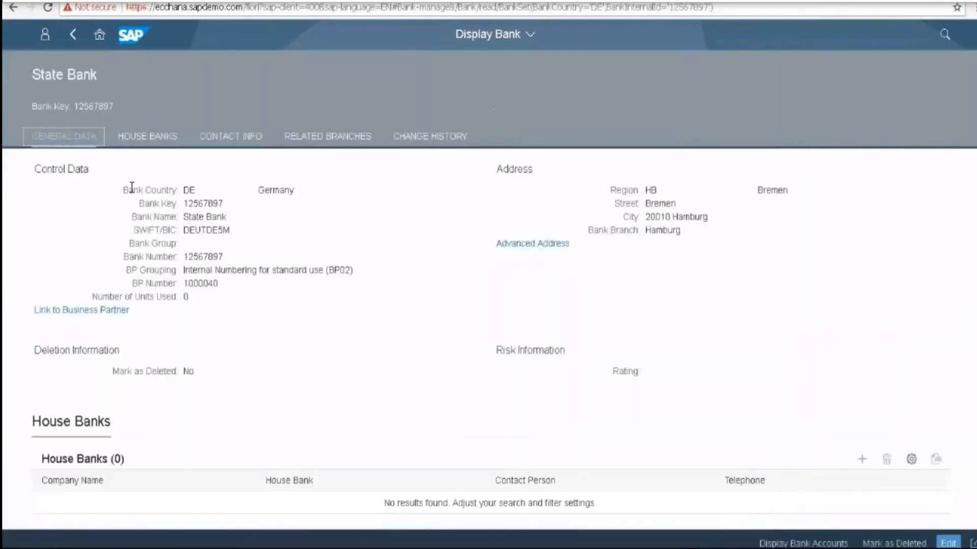
{"action": "left_click", "coordinate": [148, 145]}
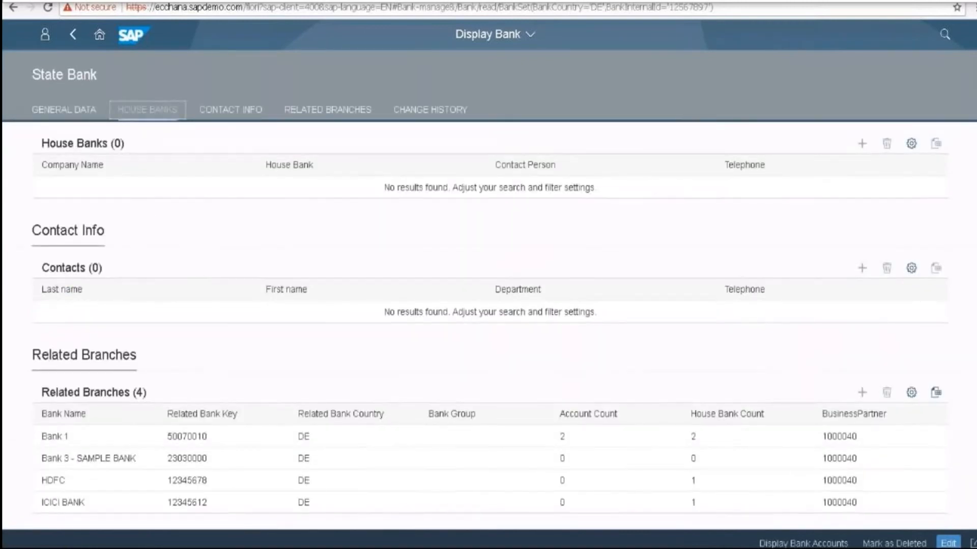
{"action": "left_click", "coordinate": [949, 544]}
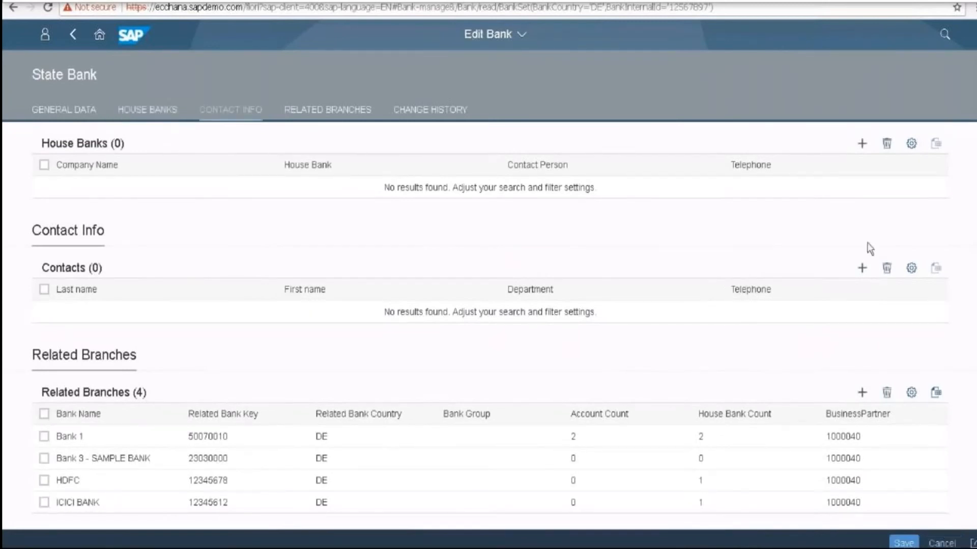
Add house bank 12345 for company code 1010 to State Bank and attempt to save it
{"action": "left_click", "coordinate": [862, 149]}
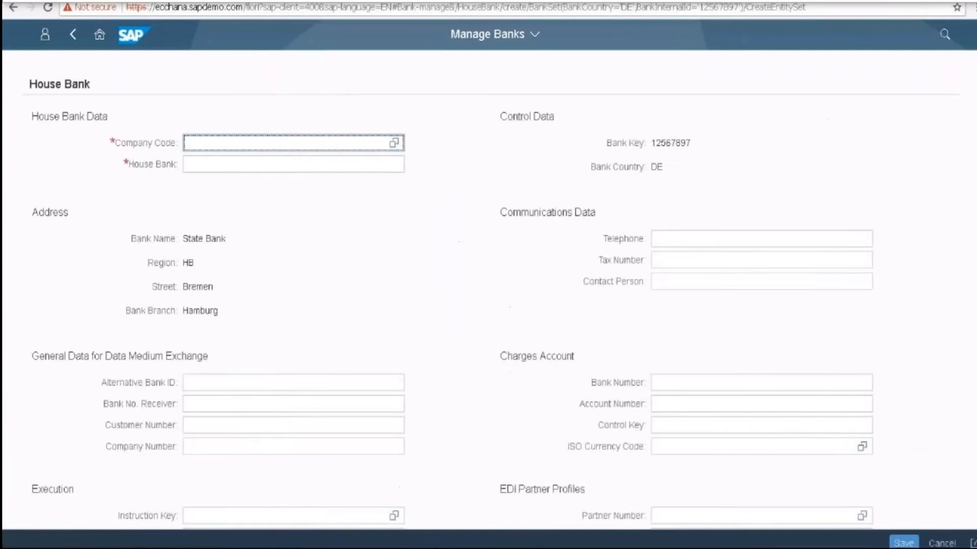
{"action": "left_click", "coordinate": [207, 145]}
{"action": "type", "text": "1010"}
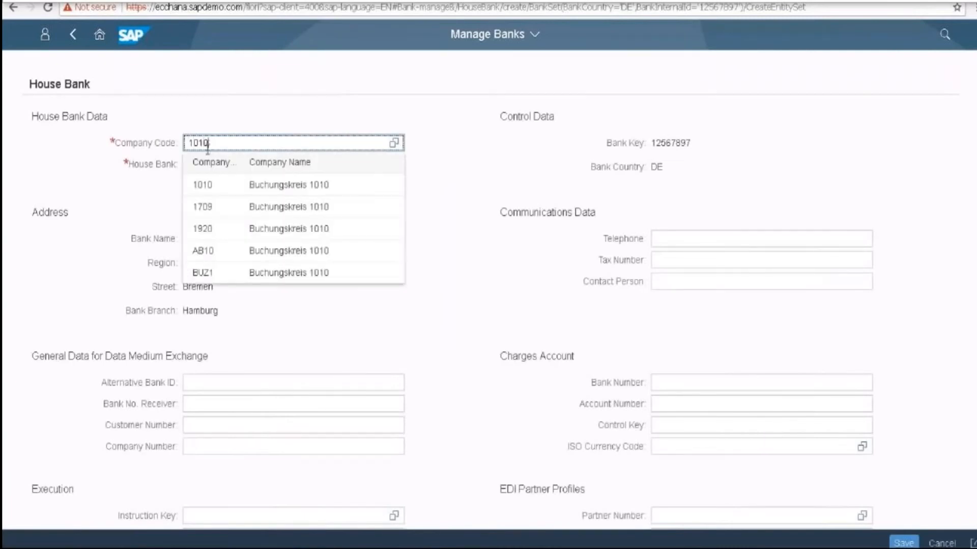
{"action": "left_click", "coordinate": [203, 186]}
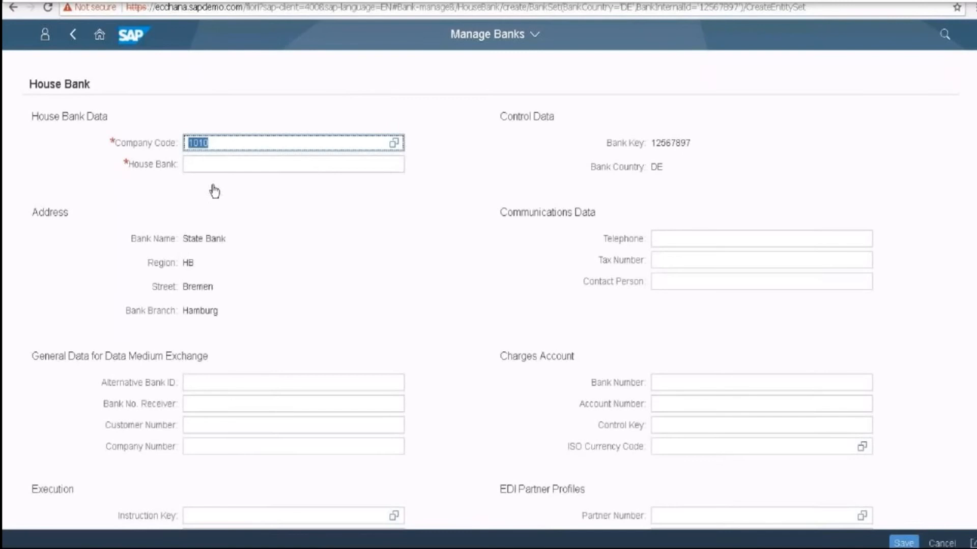
{"action": "left_click", "coordinate": [232, 164]}
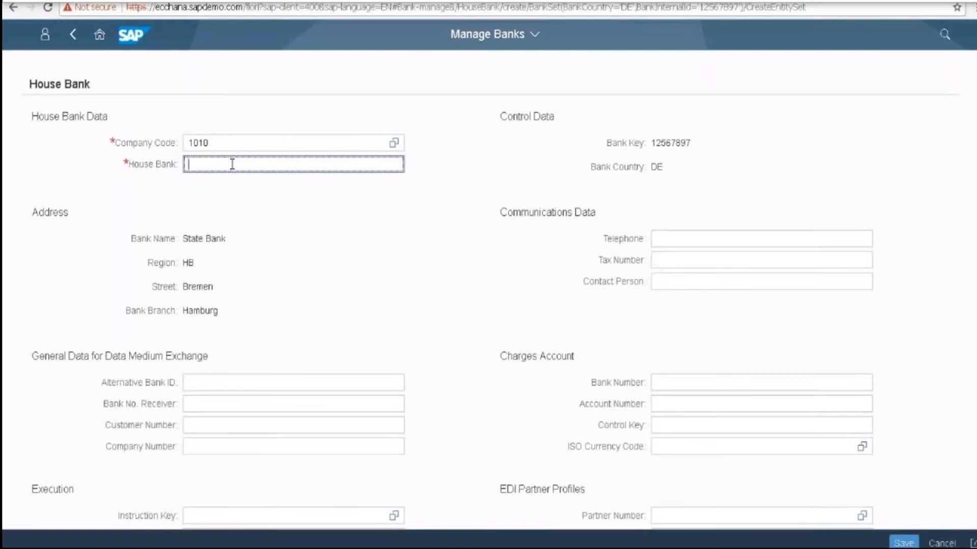
{"action": "type", "text": "12345"}
{"action": "left_click", "coordinate": [904, 542]}
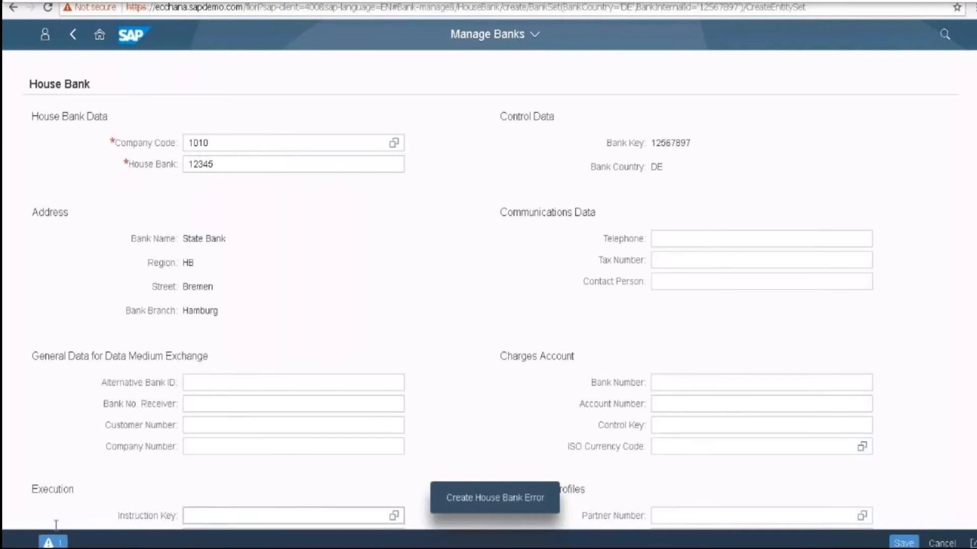
Check the save error and change the house bank ID from 12345 to 12456
{"action": "left_click", "coordinate": [50, 544]}
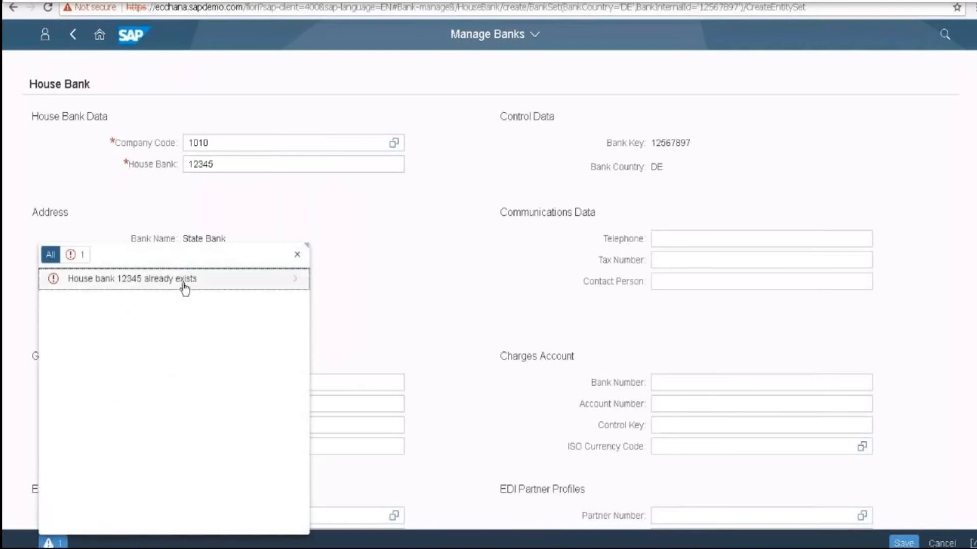
{"action": "left_click", "coordinate": [225, 167]}
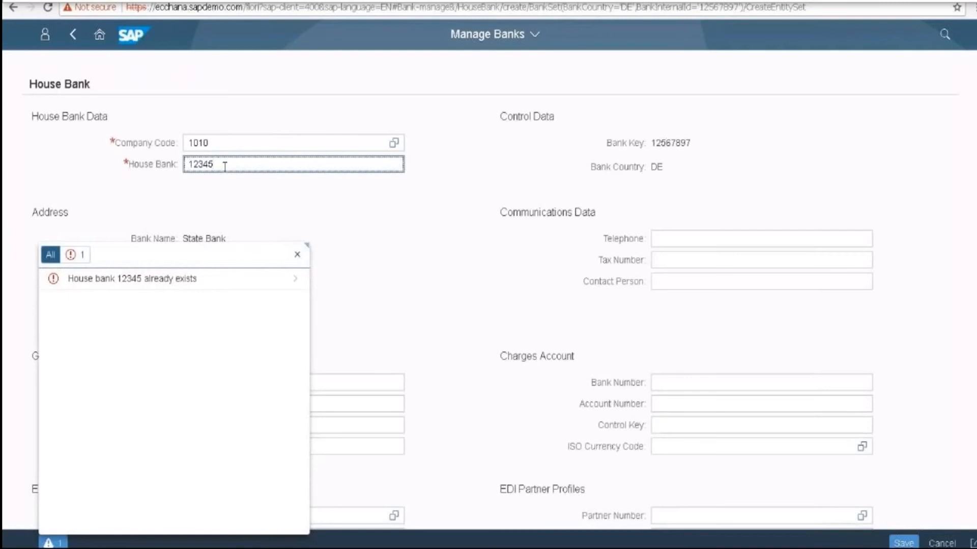
{"action": "key", "text": "BackSpace"}
{"action": "key", "text": "BackSpace"}
{"action": "key", "text": "BackSpace"}
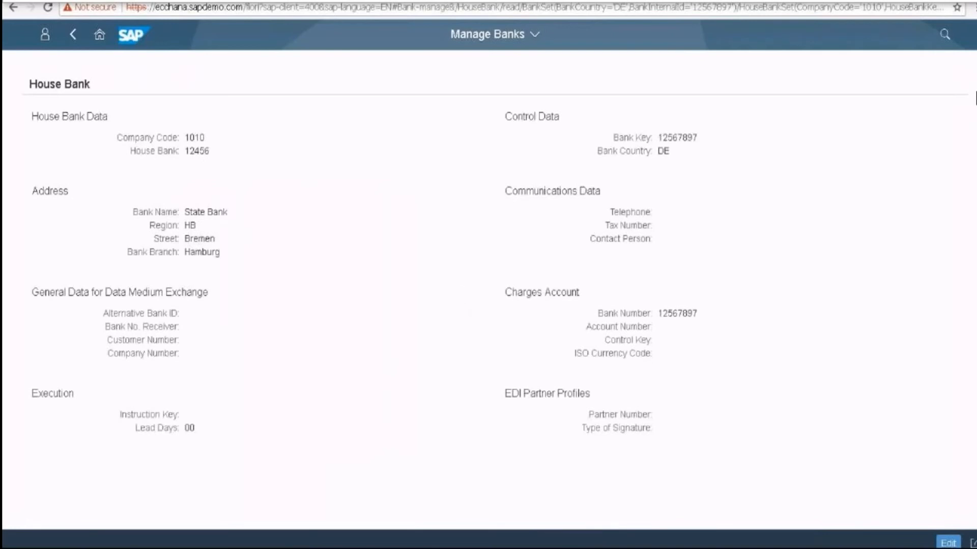
Verify house bank 12456 on State Bank's Display Bank page, then go to the launchpad Home
{"action": "left_click", "coordinate": [73, 41]}
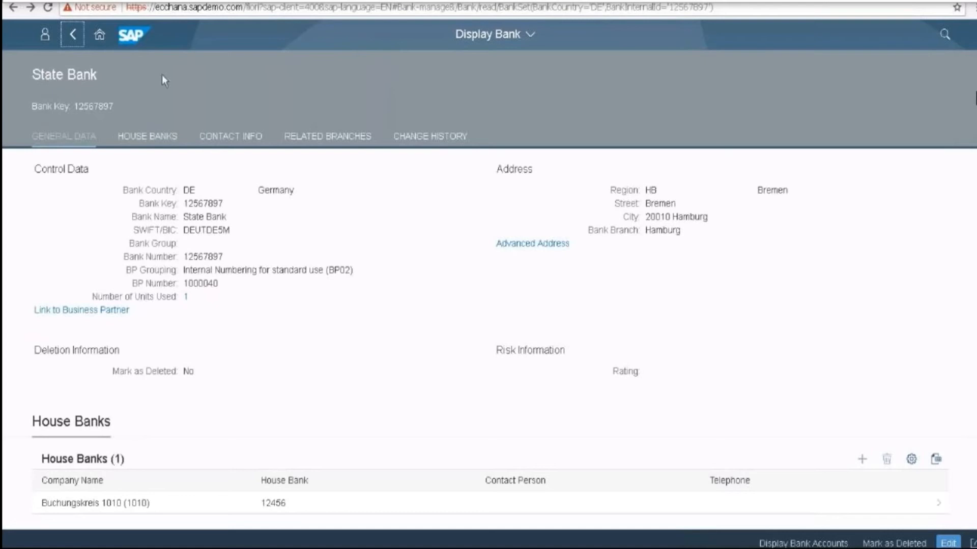
{"action": "left_click", "coordinate": [99, 35]}
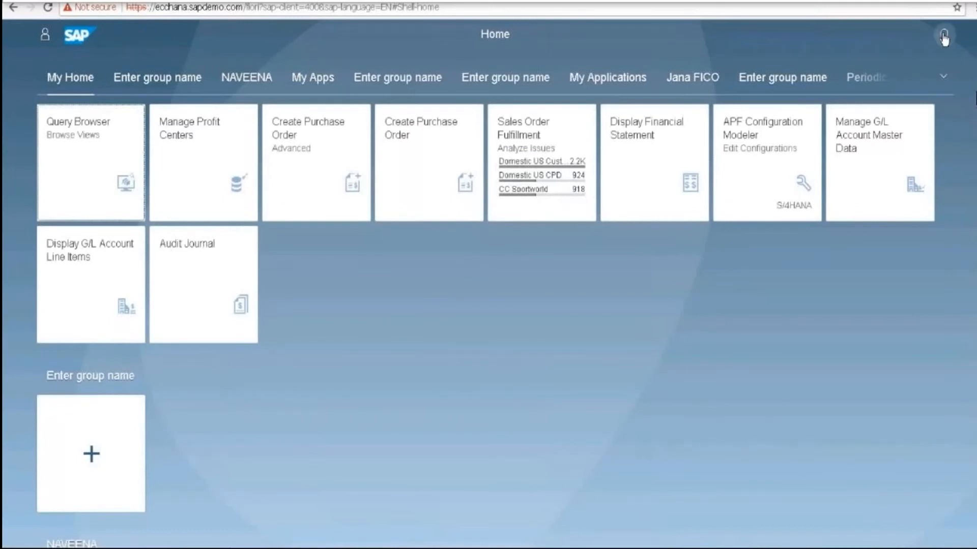
Search the launchpad for 'manage bank accounts' and open the Manage Bank Accounts app
{"action": "left_click", "coordinate": [943, 37]}
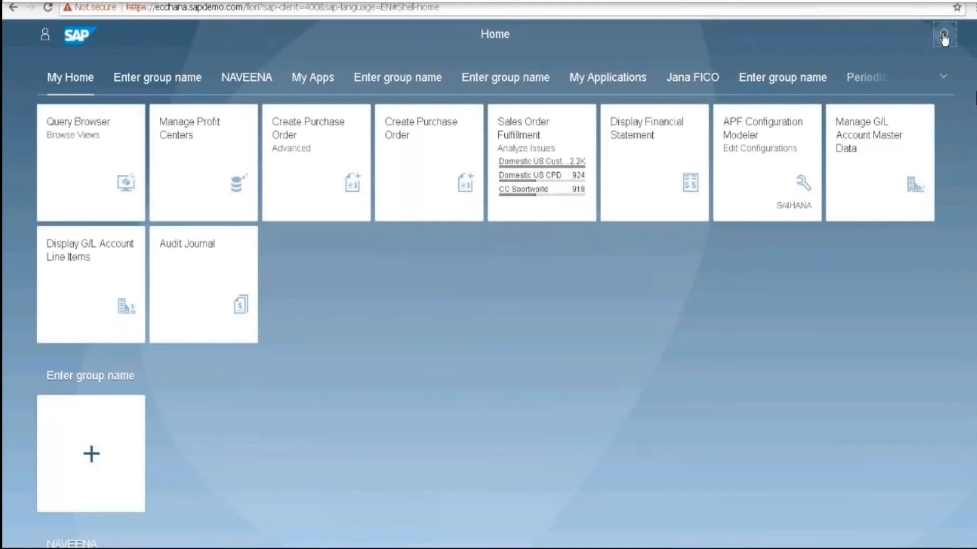
{"action": "left_click", "coordinate": [944, 37]}
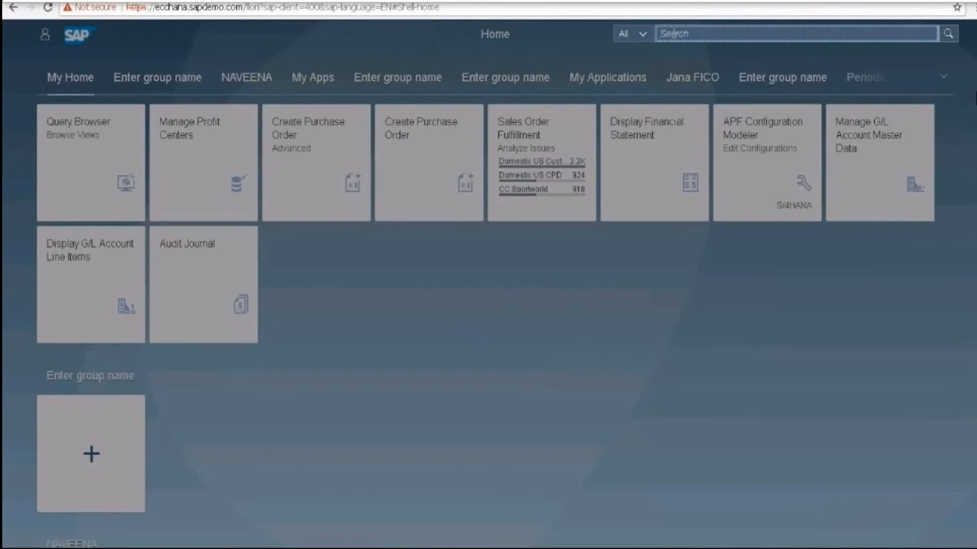
{"action": "type", "text": "manage basn"}
{"action": "key", "text": "BackSpace"}
{"action": "key", "text": "BackSpace"}
{"action": "type", "text": "nk account"}
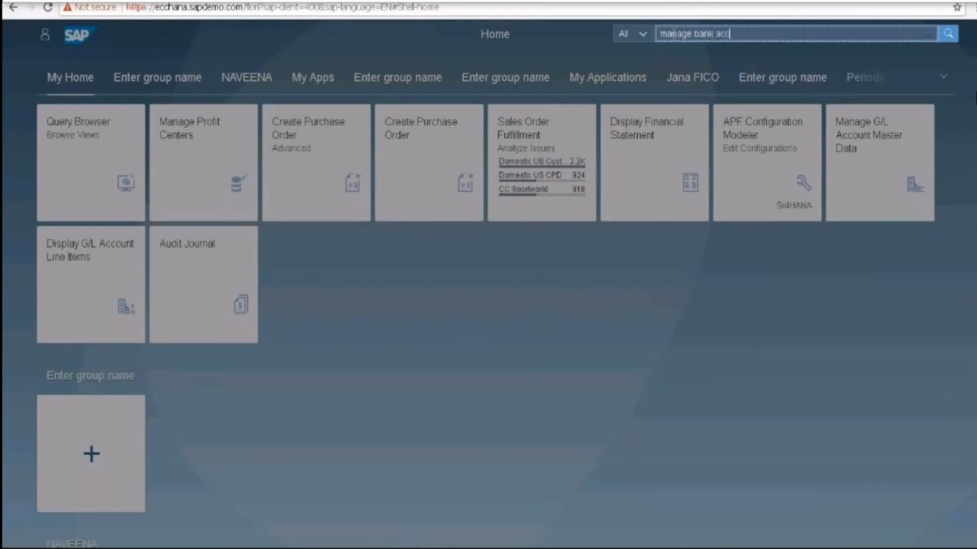
{"action": "type", "text": "s"}
{"action": "key", "text": "Return"}
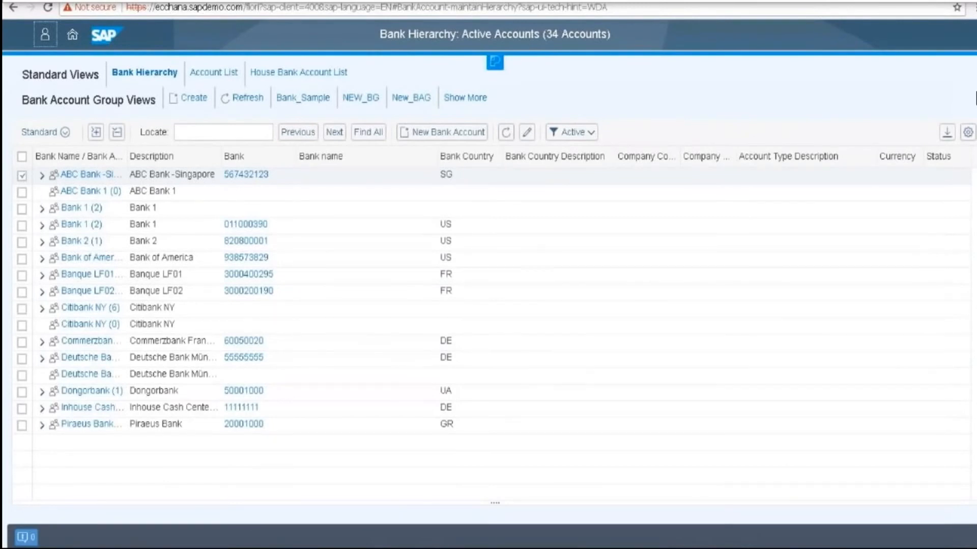
Start a New Bank Account form from the House Bank Account List
{"action": "left_click", "coordinate": [290, 75]}
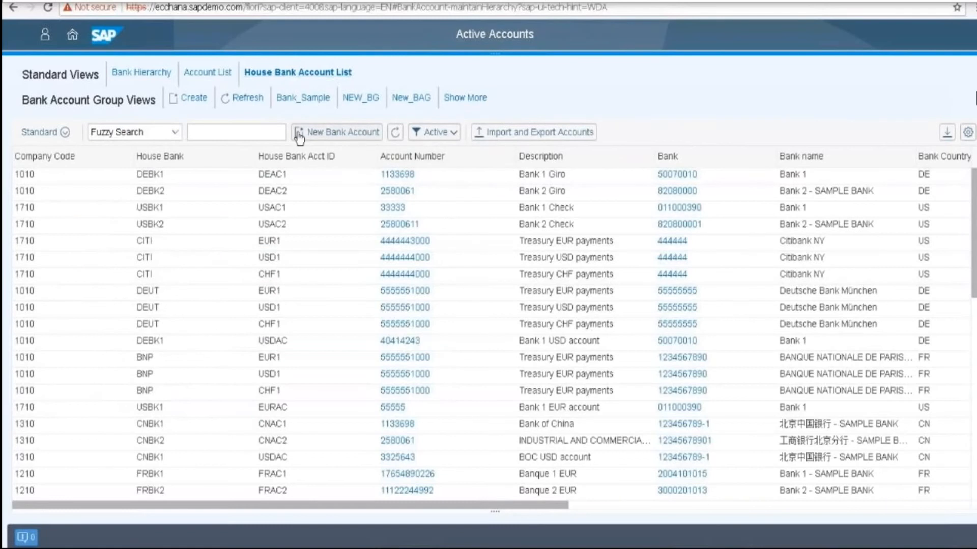
{"action": "left_click", "coordinate": [336, 133]}
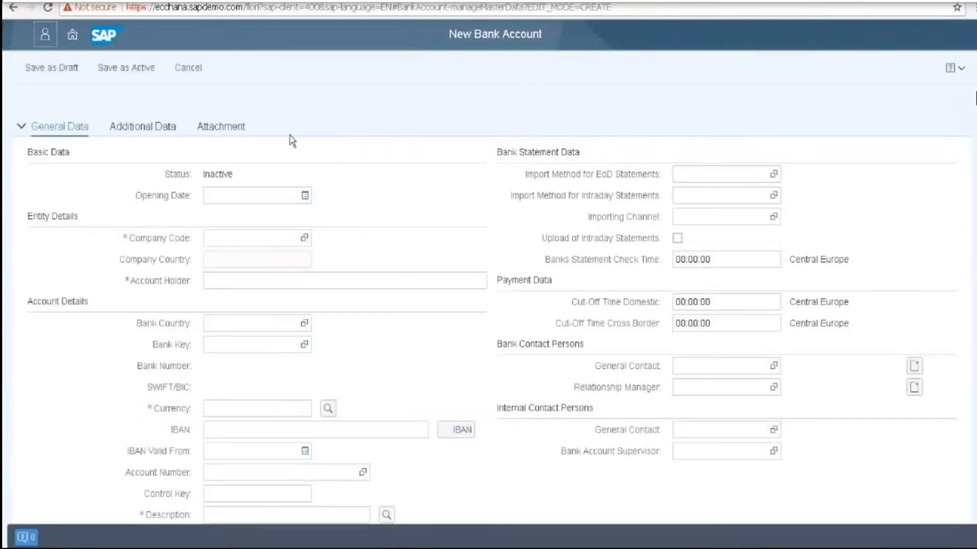
Set the opening date to 24 March 2018 and the company code to 1010
{"action": "left_click", "coordinate": [208, 192]}
{"action": "left_click", "coordinate": [303, 194]}
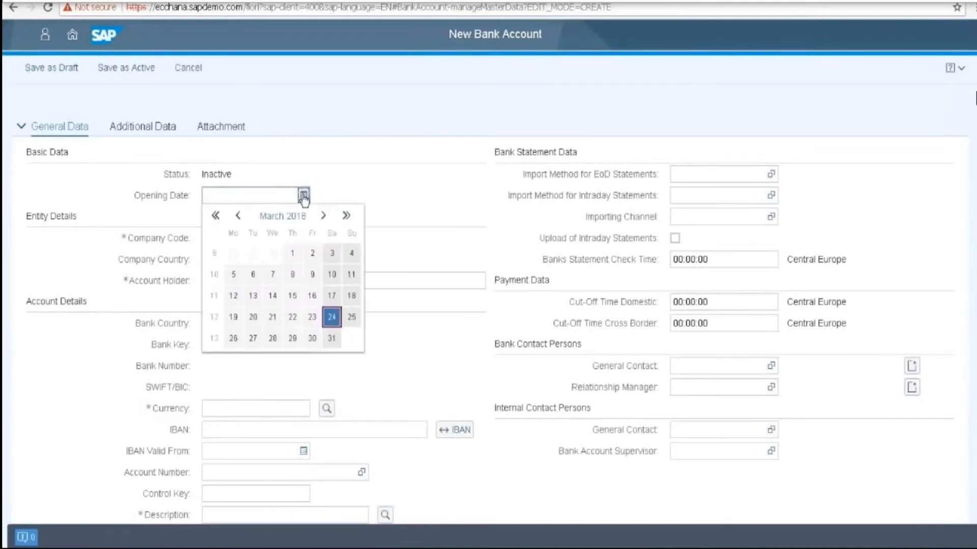
{"action": "left_click", "coordinate": [332, 317]}
{"action": "left_click", "coordinate": [229, 238]}
{"action": "type", "text": "1010"}
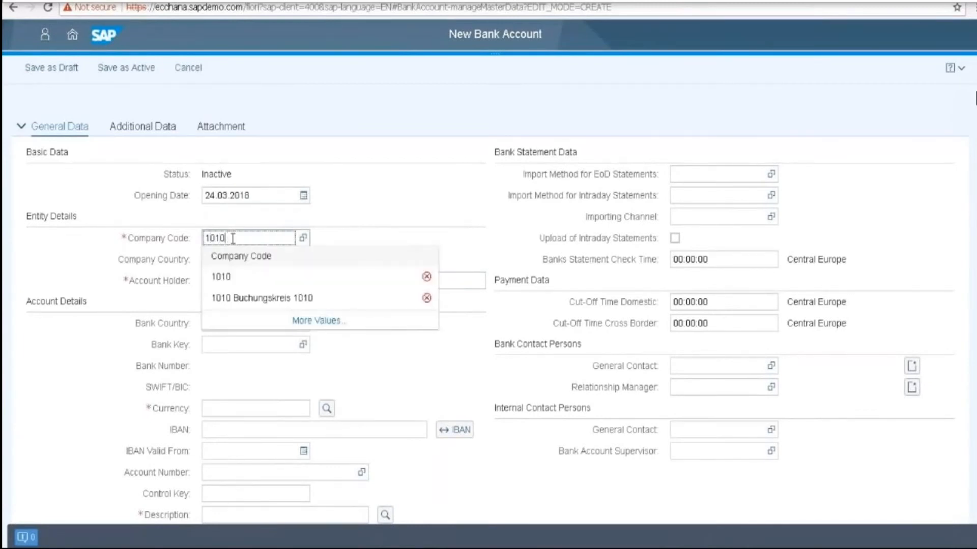
{"action": "left_click", "coordinate": [231, 276]}
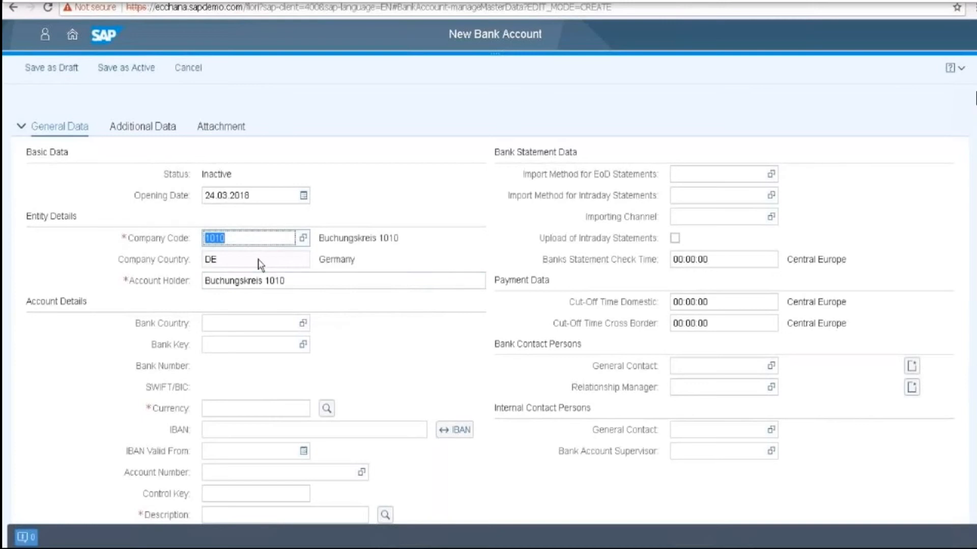
Enter bank country DE and bank key 12567897, which resolves to State Bank
{"action": "left_click", "coordinate": [241, 323]}
{"action": "type", "text": "DE"}
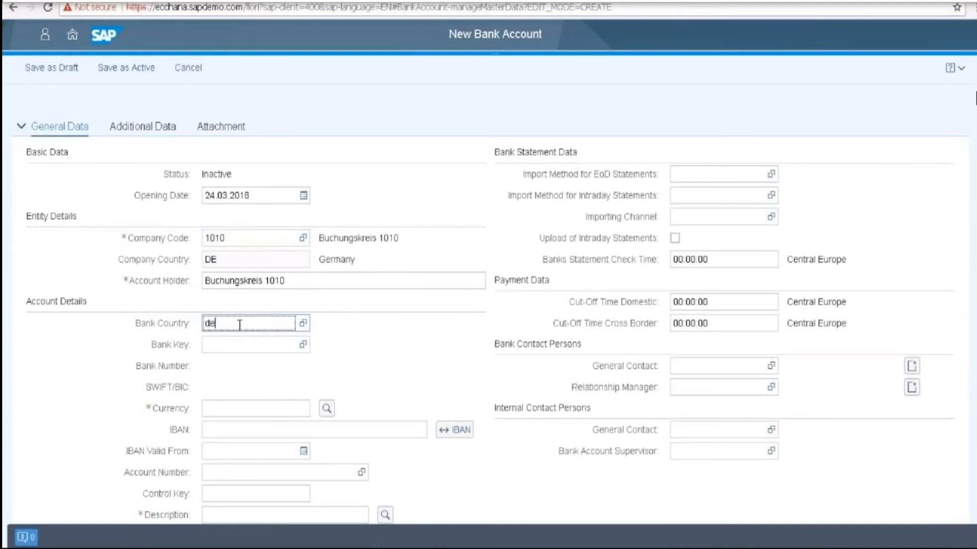
{"action": "key", "text": "BackSpace"}
{"action": "key", "text": "BackSpace"}
{"action": "type", "text": "DE"}
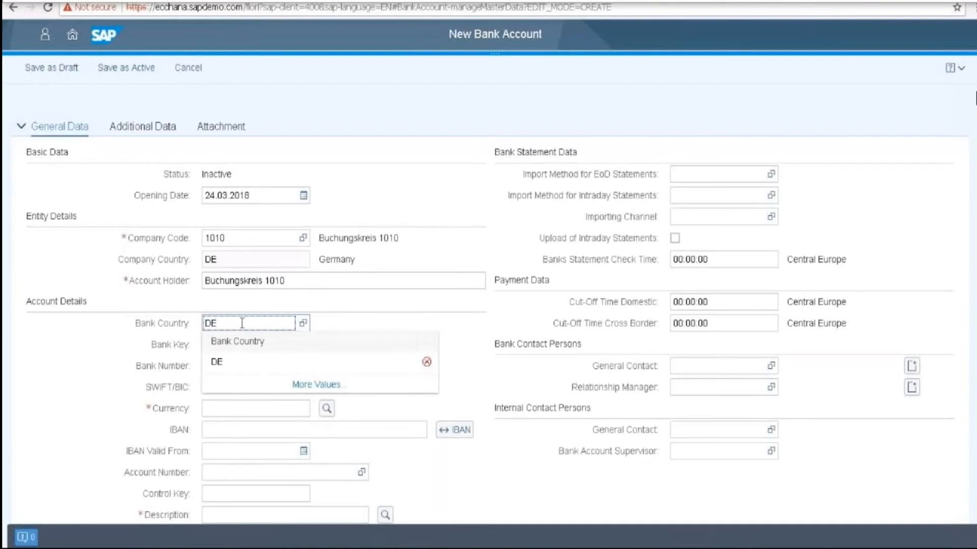
{"action": "key", "text": "Return"}
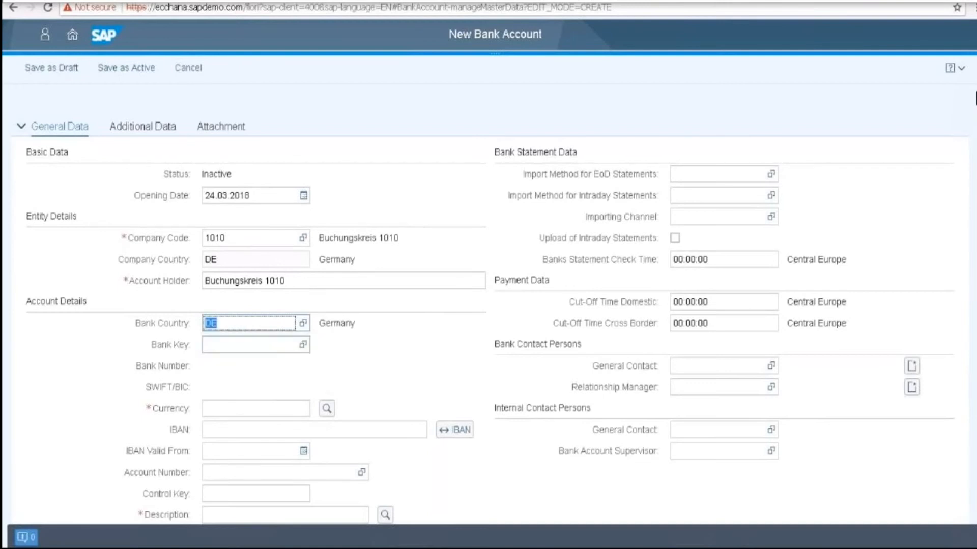
{"action": "left_click", "coordinate": [230, 345]}
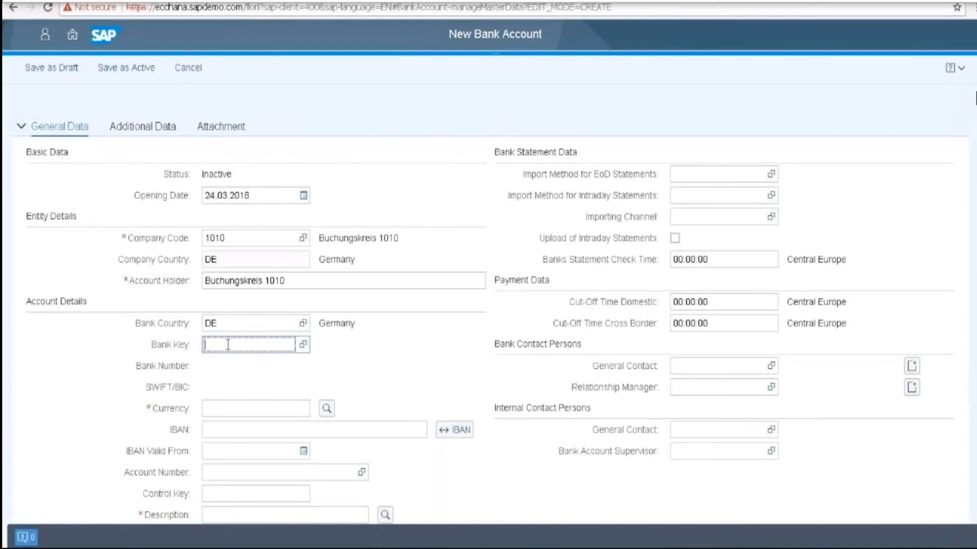
{"action": "type", "text": "12567897"}
{"action": "key", "text": "Return"}
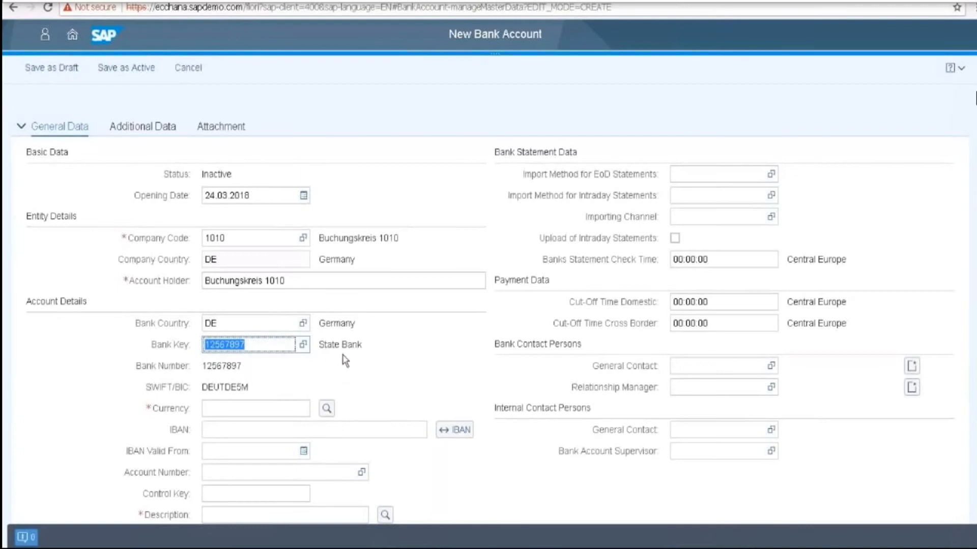
{"action": "left_click", "coordinate": [274, 366]}
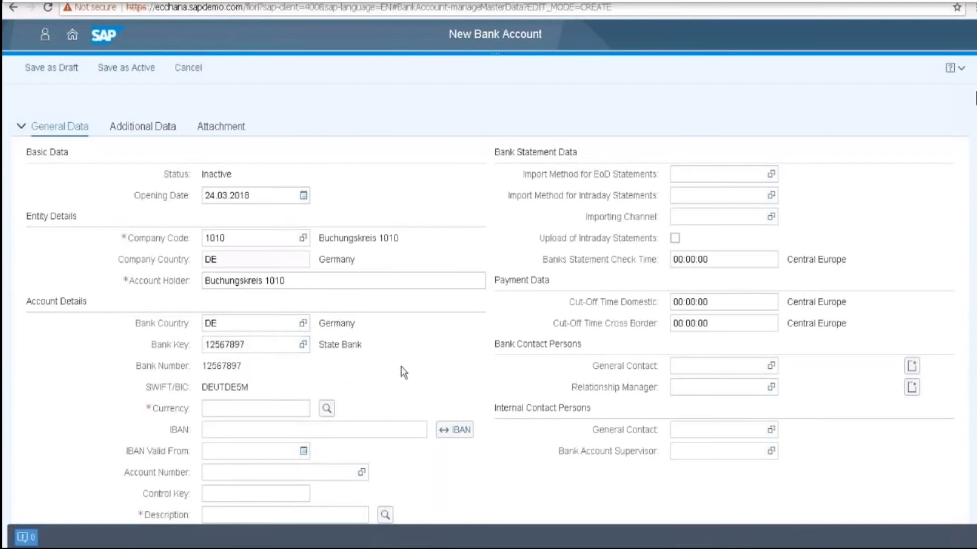
{"action": "scroll", "coordinate": [403, 373], "scroll_direction": "down", "scroll_amount": 3}
Enter currency EUR, account number 111006793 and description 'Current Account EUR'
{"action": "left_click", "coordinate": [241, 277]}
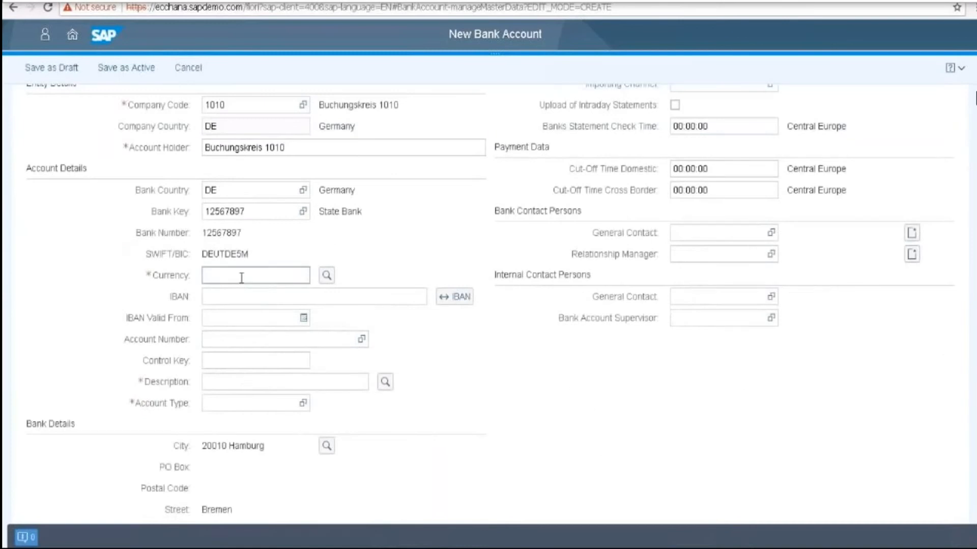
{"action": "type", "text": "EUR"}
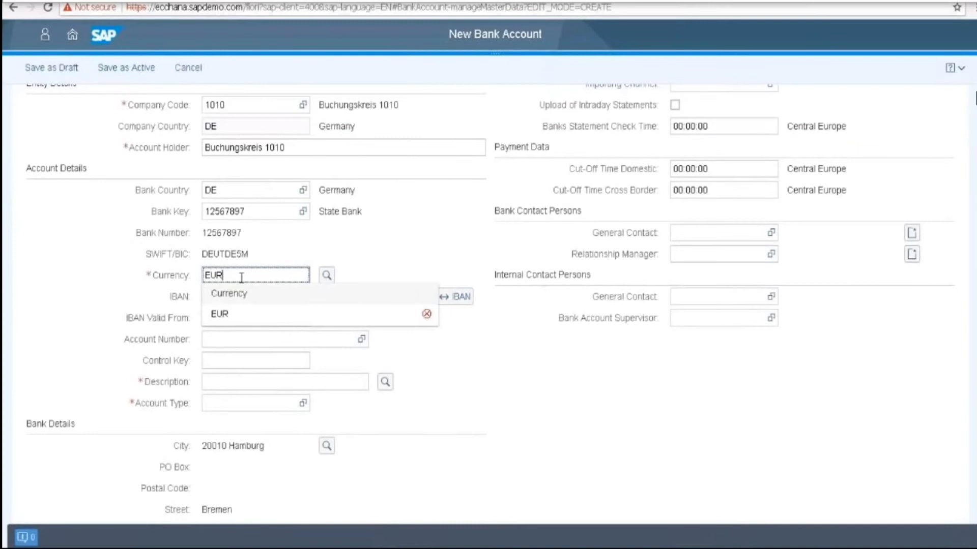
{"action": "left_click", "coordinate": [262, 311]}
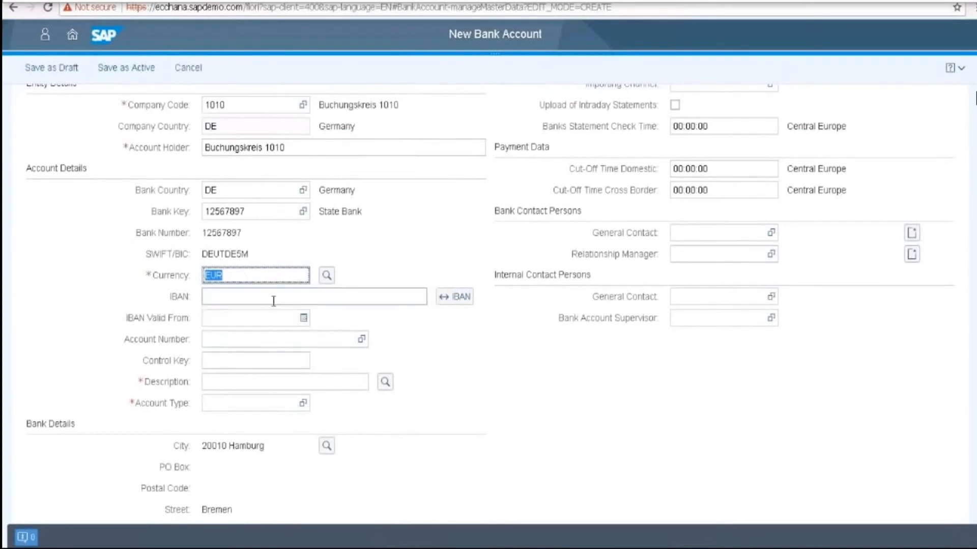
{"action": "left_click", "coordinate": [221, 337]}
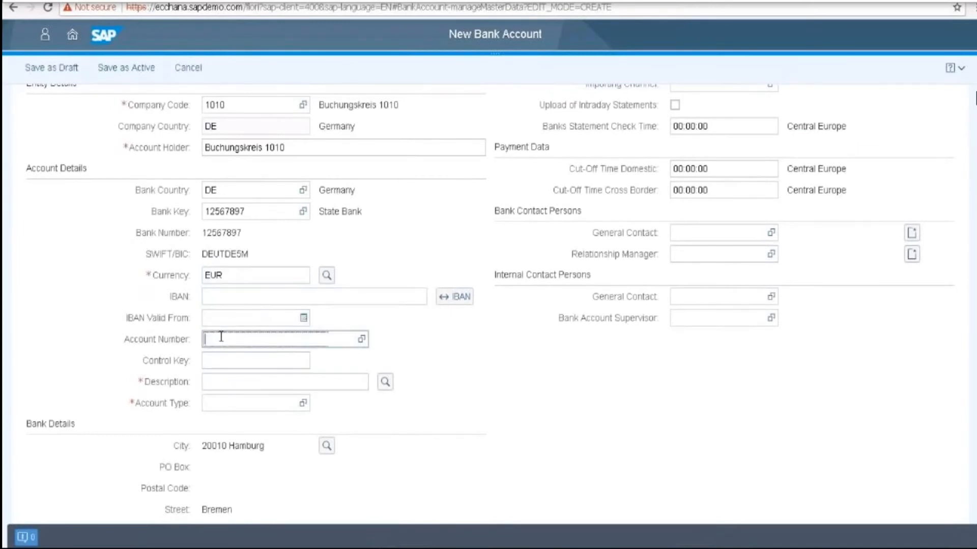
{"action": "type", "text": "111006"}
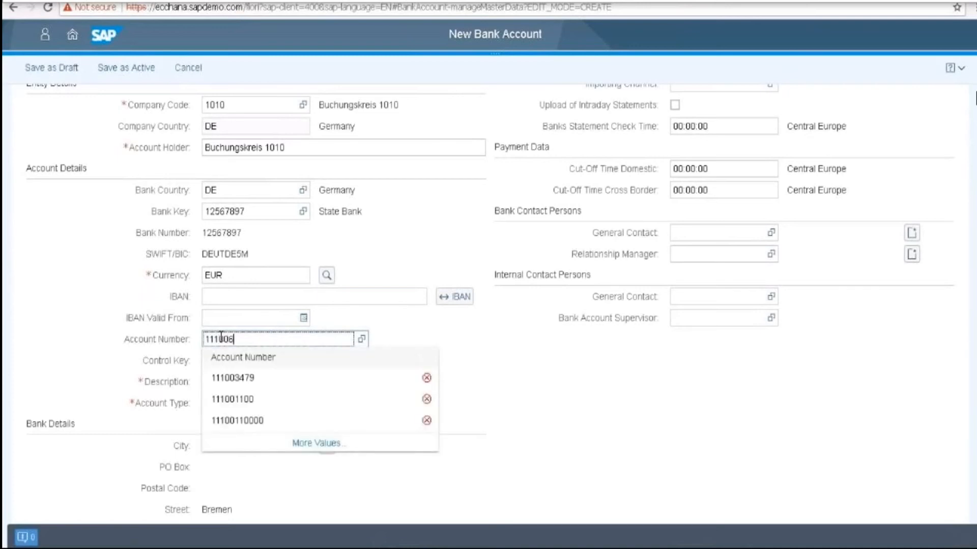
{"action": "type", "text": "793"}
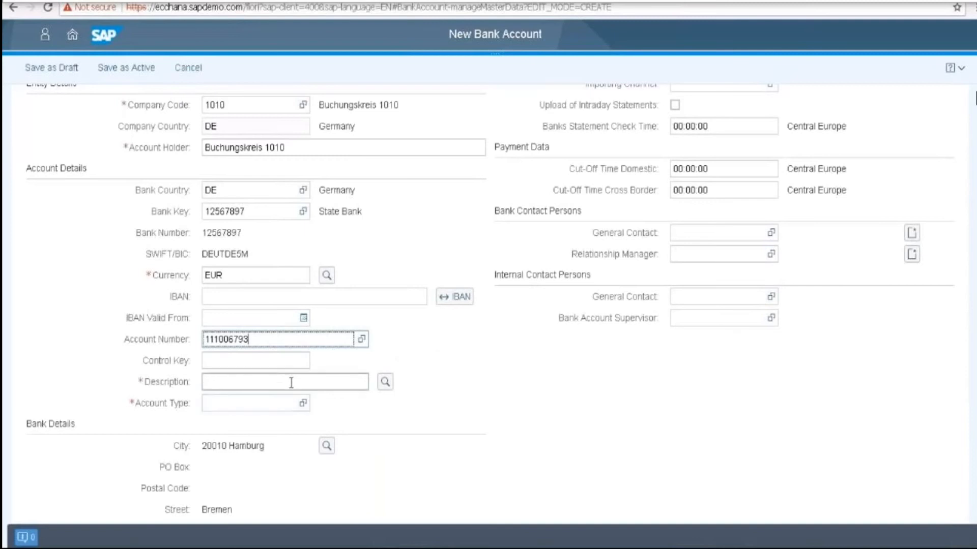
{"action": "left_click", "coordinate": [246, 382]}
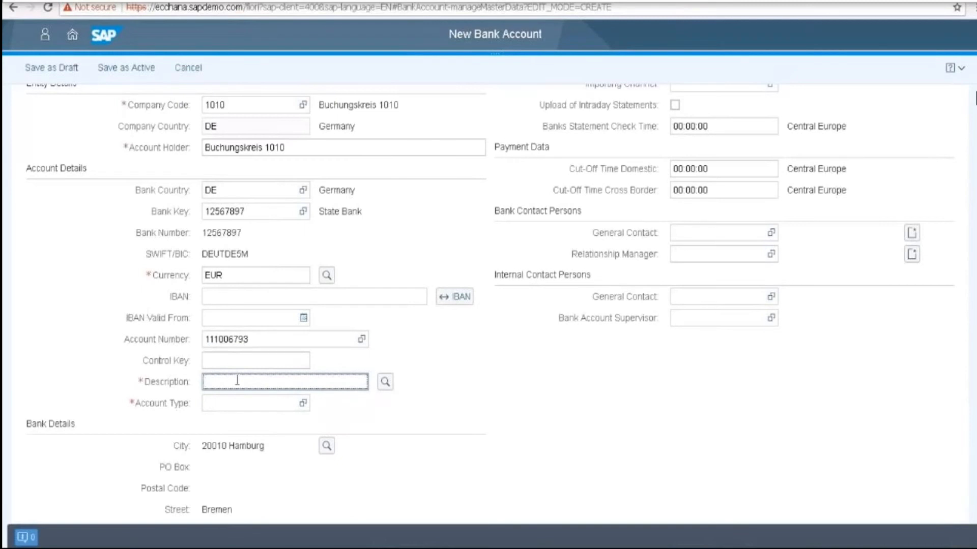
{"action": "type", "text": "Cu"}
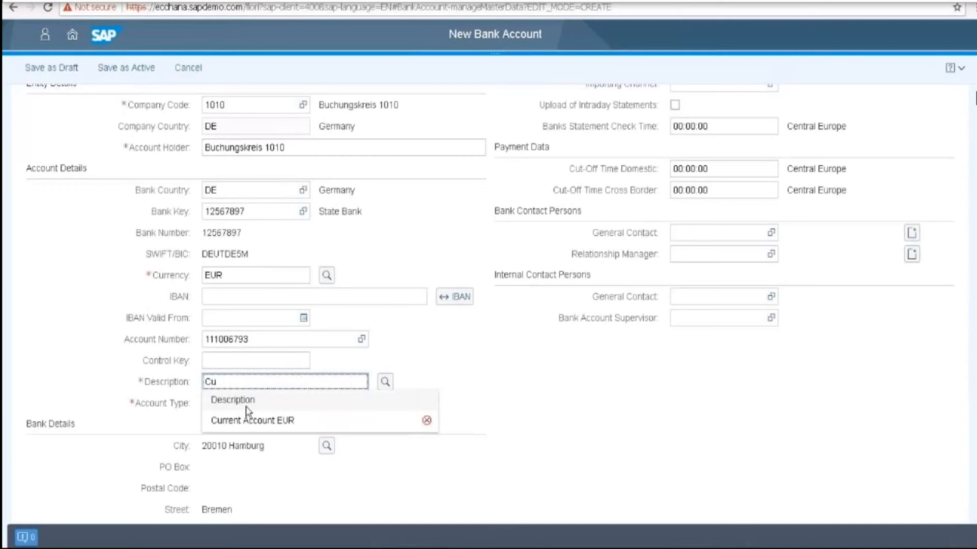
{"action": "left_click", "coordinate": [246, 422]}
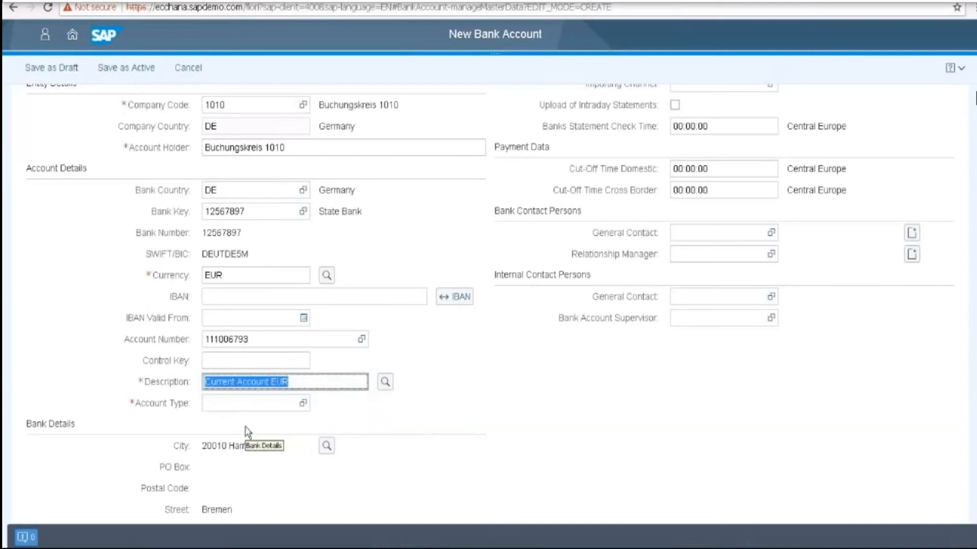
{"action": "left_click", "coordinate": [229, 405]}
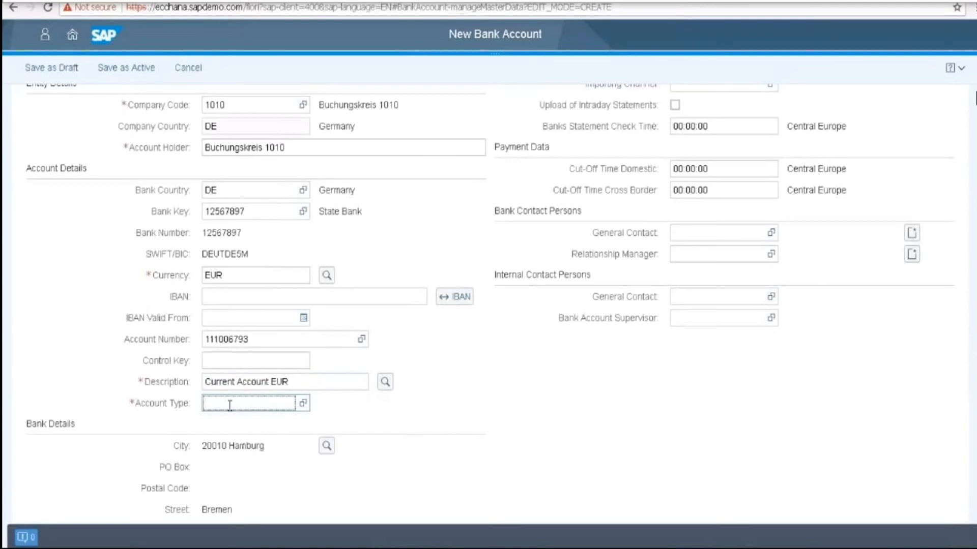
{"action": "left_click", "coordinate": [303, 405]}
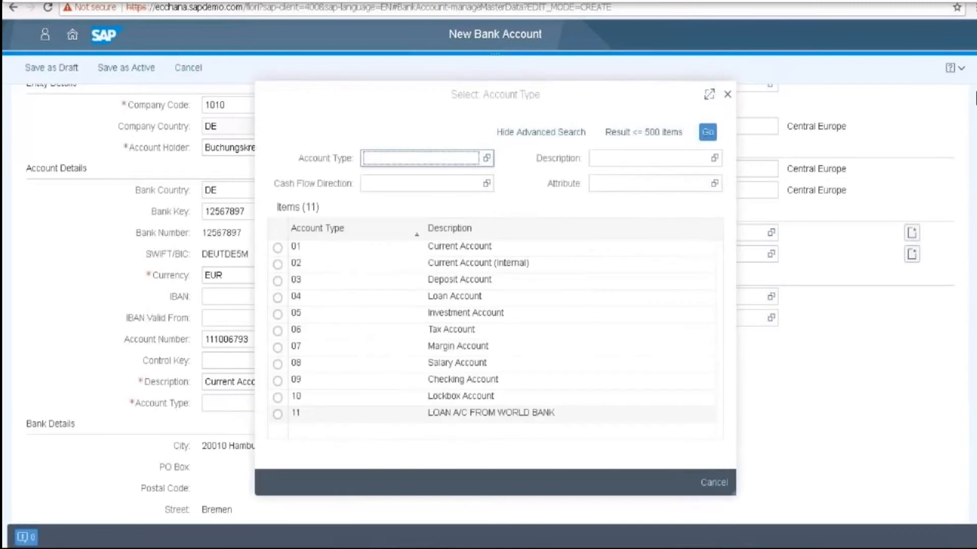
{"action": "left_click", "coordinate": [306, 249]}
{"action": "left_click", "coordinate": [306, 250]}
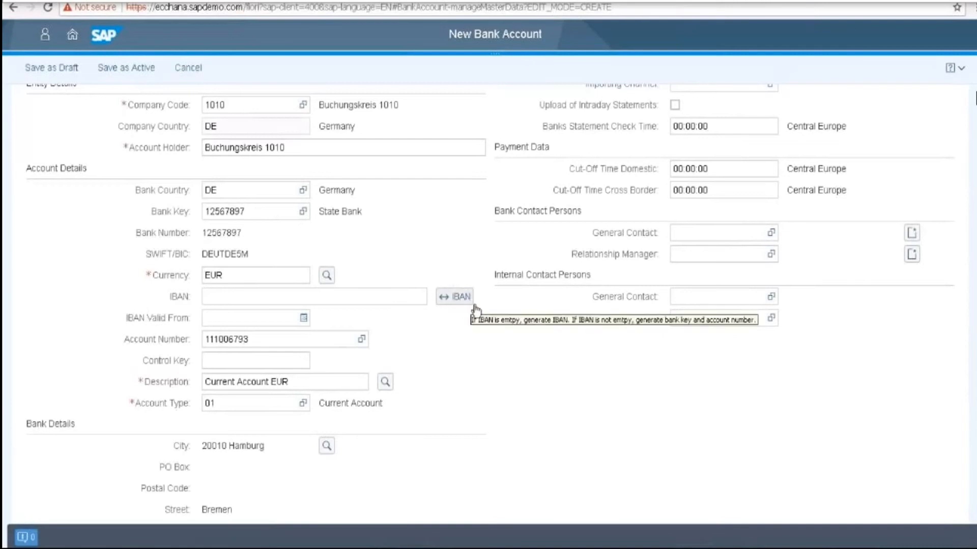
{"action": "left_click", "coordinate": [450, 301]}
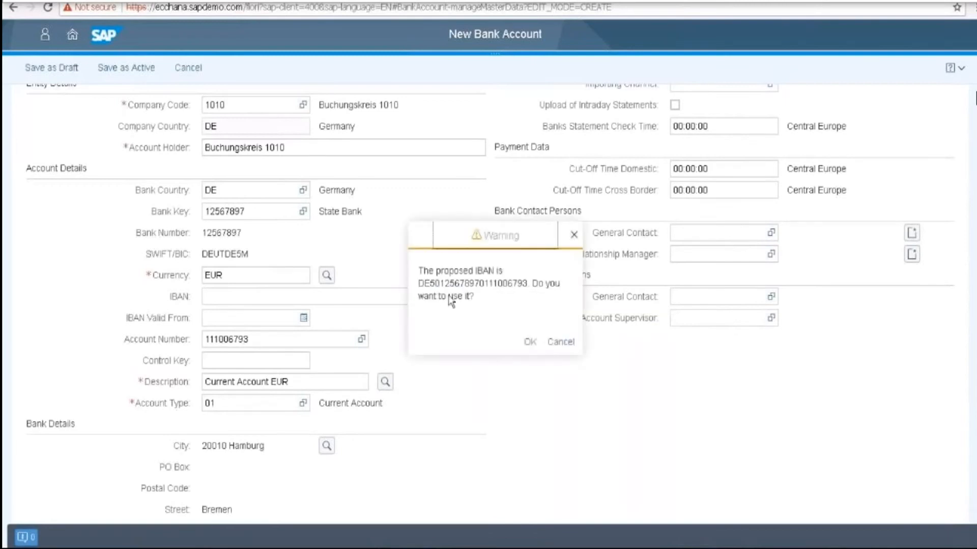
{"action": "left_click", "coordinate": [531, 343]}
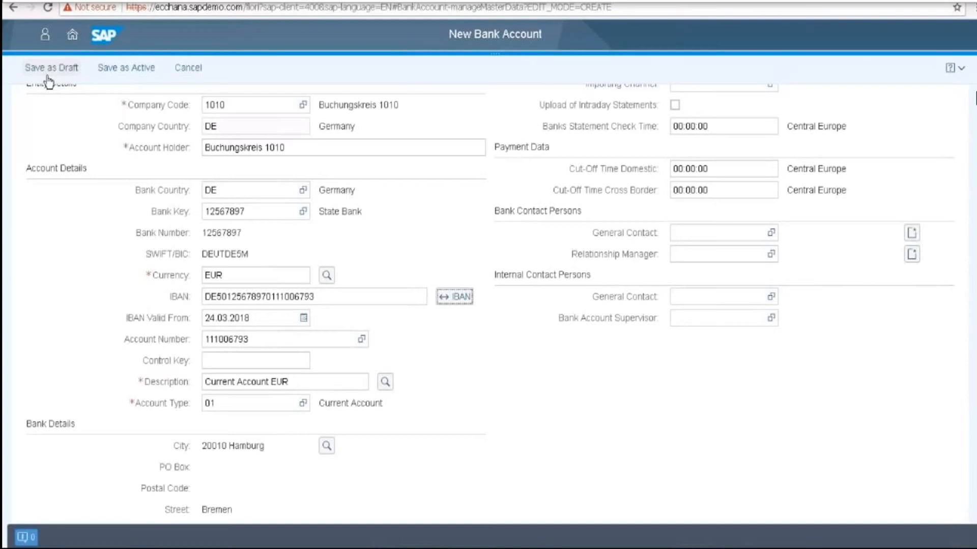
Save the bank account as active and confirm 'Current Account EUR' was created
{"action": "left_click", "coordinate": [131, 75]}
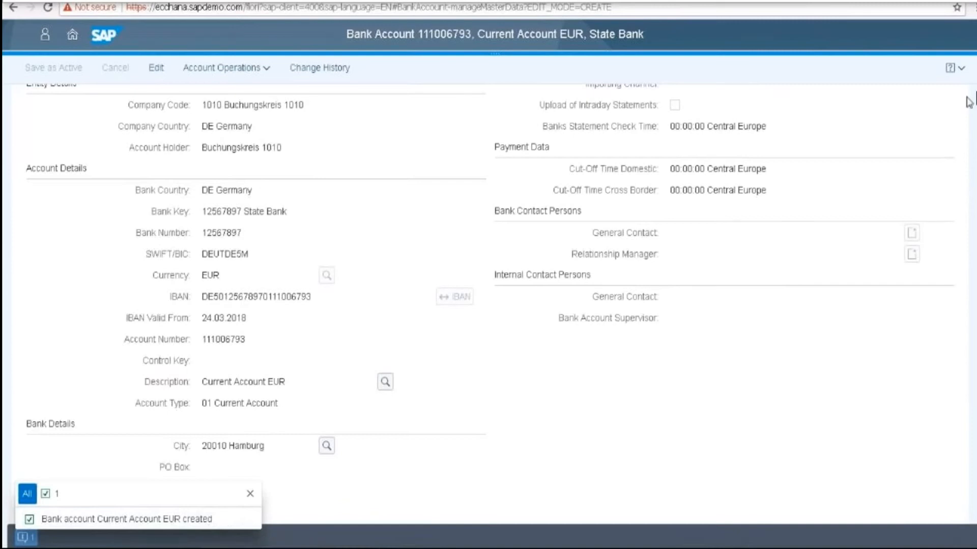
{"action": "scroll", "coordinate": [968, 101], "scroll_direction": "down", "scroll_amount": 2}
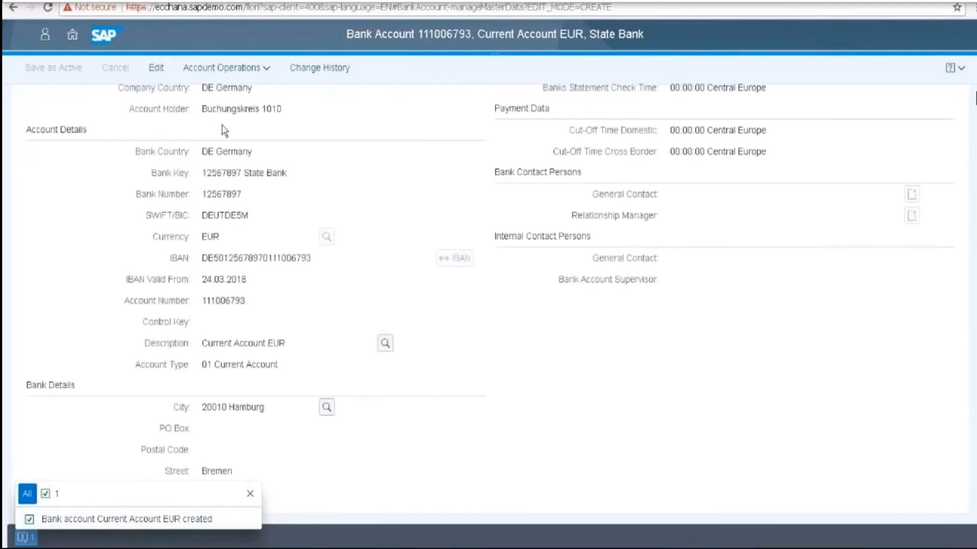
Edit the account and add a connectivity row with house bank account ID GIRO
{"action": "left_click", "coordinate": [156, 69]}
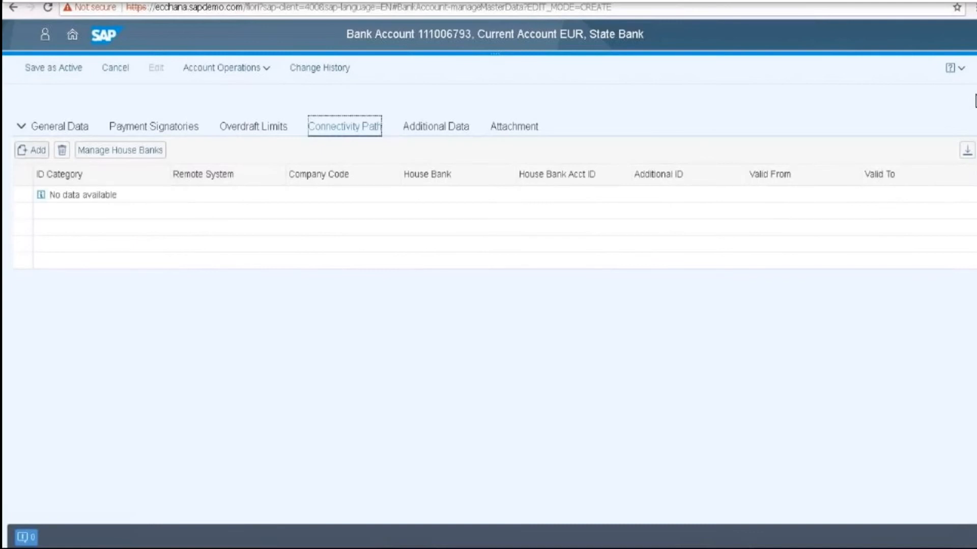
{"action": "key", "text": "Tab"}
{"action": "key", "text": "Return"}
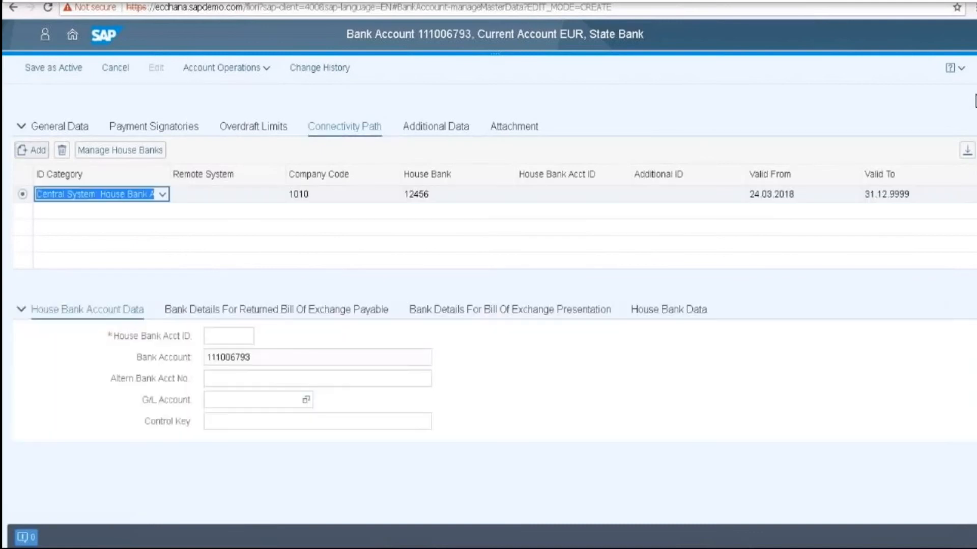
{"action": "left_click", "coordinate": [218, 334]}
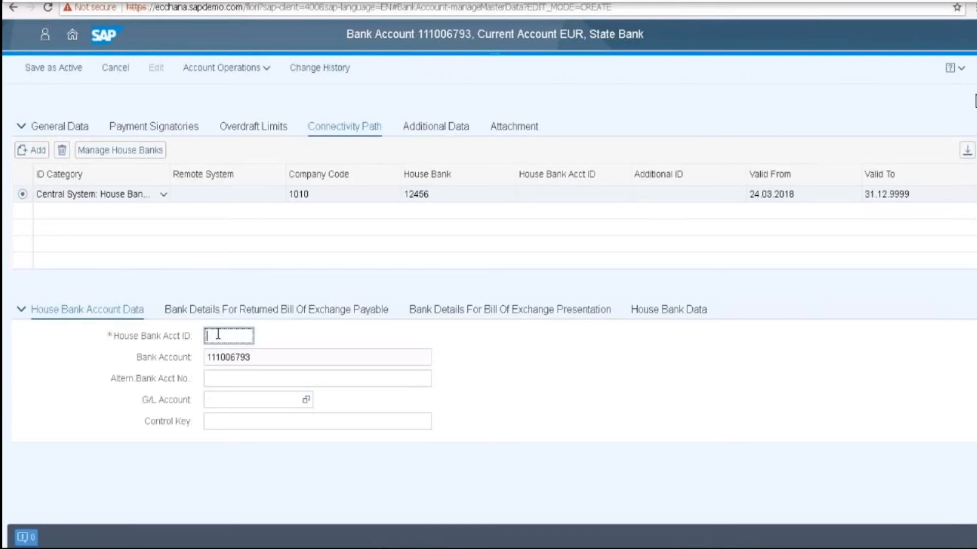
{"action": "type", "text": "GIRO"}
Assign G/L account 10010000 Petty Cash to the house bank link
{"action": "left_click", "coordinate": [219, 400]}
{"action": "left_click", "coordinate": [306, 400]}
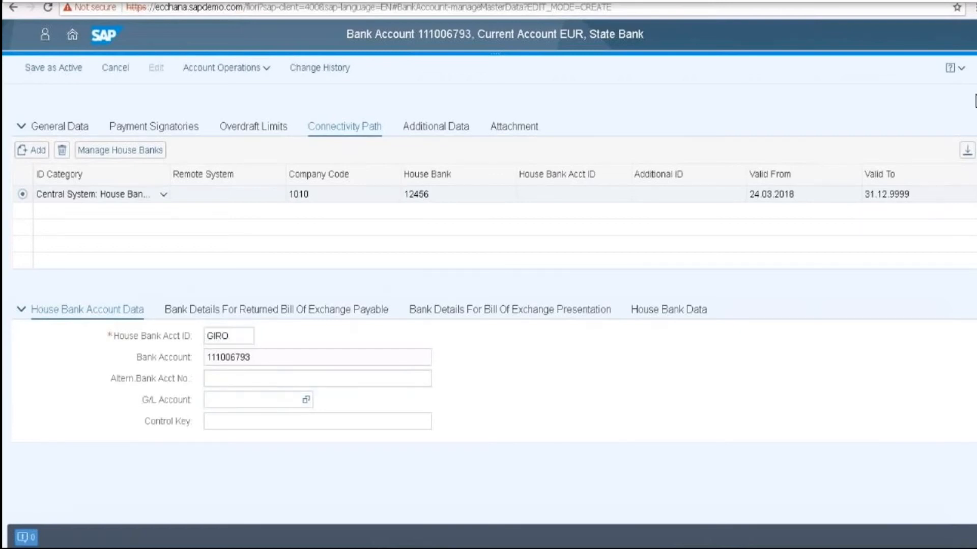
{"action": "left_click", "coordinate": [769, 199]}
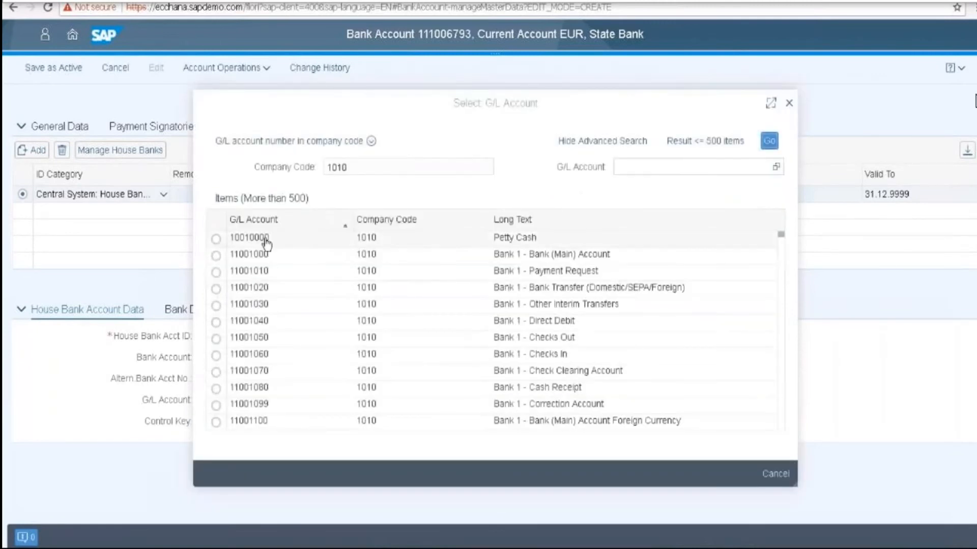
{"action": "left_click", "coordinate": [265, 243]}
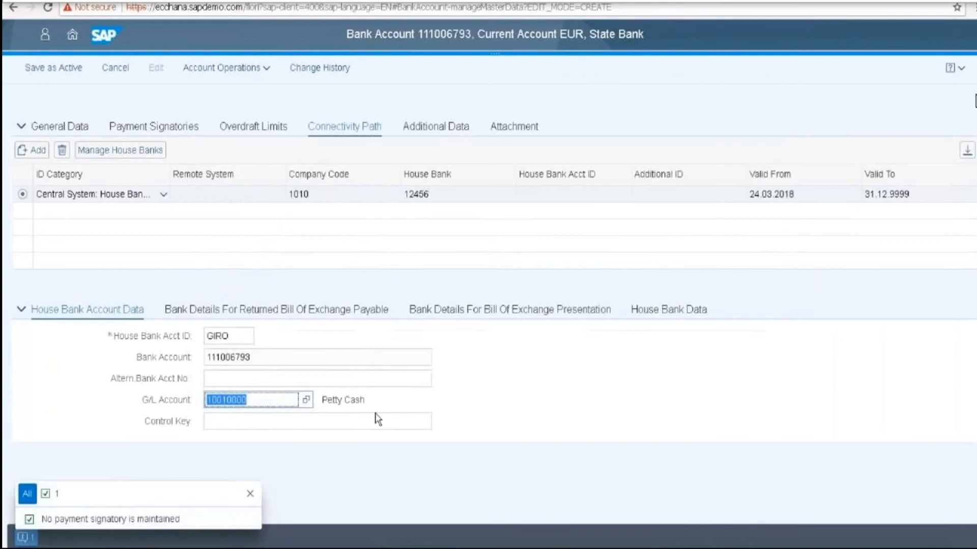
{"action": "left_click", "coordinate": [250, 494]}
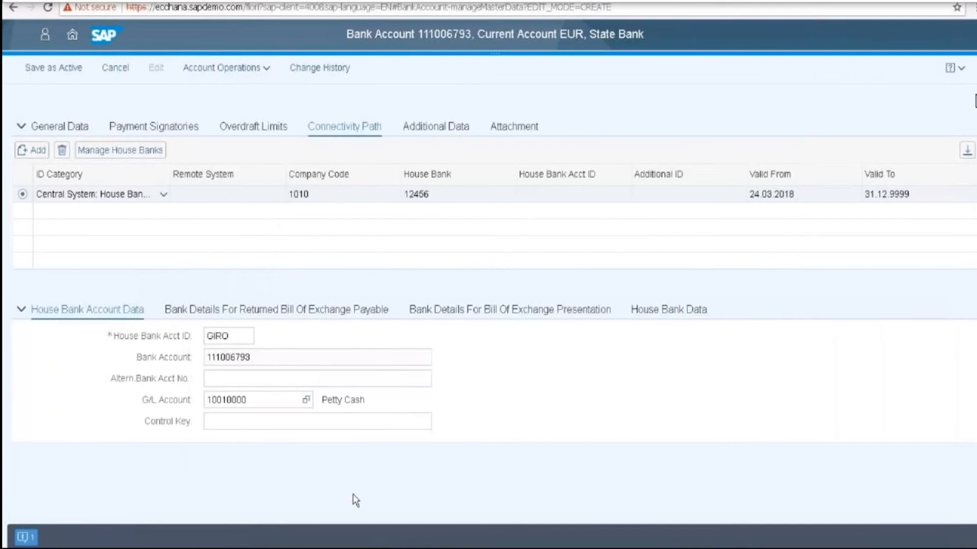
Save the GIRO house bank link as active and review the account's General Data
{"action": "left_click", "coordinate": [59, 74]}
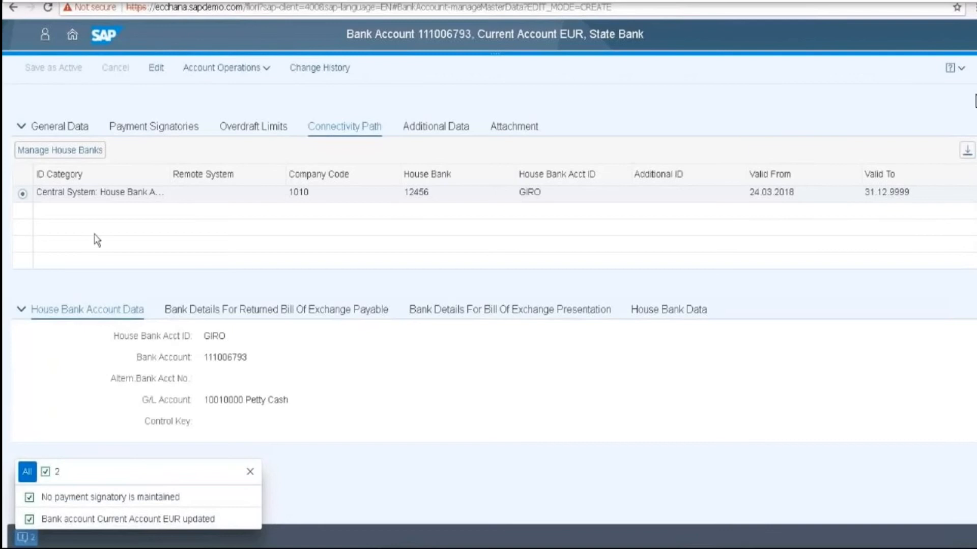
{"action": "left_click", "coordinate": [56, 132]}
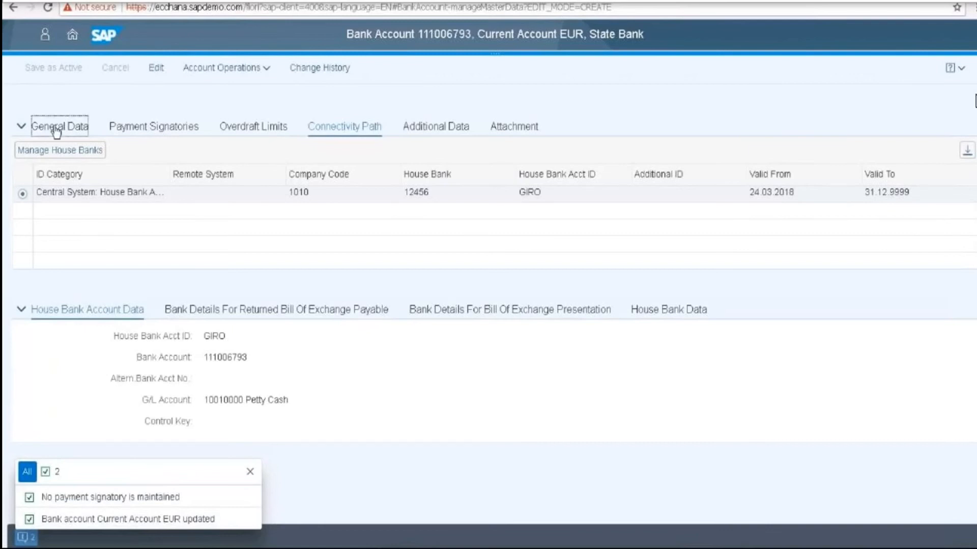
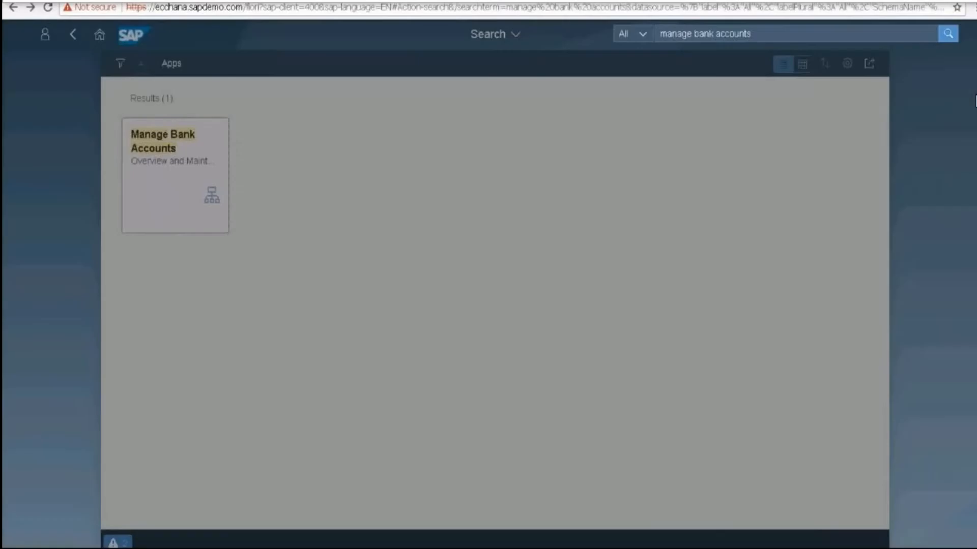
Search the launchpad for 'GE G/L Account master' and open Manage G/L Account Master Data
{"action": "left_click", "coordinate": [767, 36]}
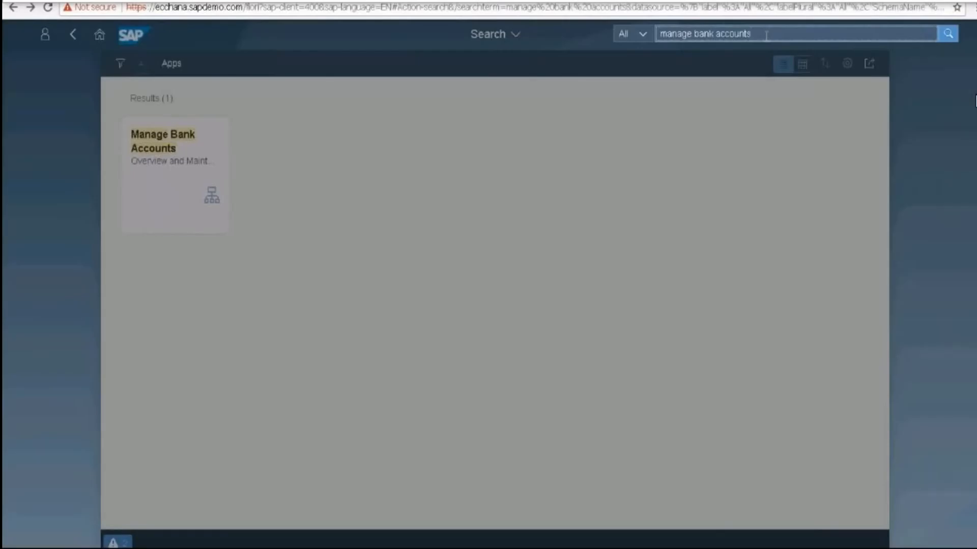
{"action": "key", "text": "BackSpace"}
{"action": "key", "text": "BackSpace"}
{"action": "key", "text": "BackSpace"}
{"action": "key", "text": "BackSpace"}
{"action": "key", "text": "BackSpace"}
{"action": "key", "text": "BackSpace"}
{"action": "key", "text": "BackSpace"}
{"action": "key", "text": "BackSpace"}
{"action": "key", "text": "BackSpace"}
{"action": "key", "text": "BackSpace"}
{"action": "key", "text": "BackSpace"}
{"action": "key", "text": "BackSpace"}
{"action": "key", "text": "BackSpace"}
{"action": "key", "text": "BackSpace"}
{"action": "key", "text": "BackSpace"}
{"action": "key", "text": "BackSpace"}
{"action": "type", "text": "GE G"}
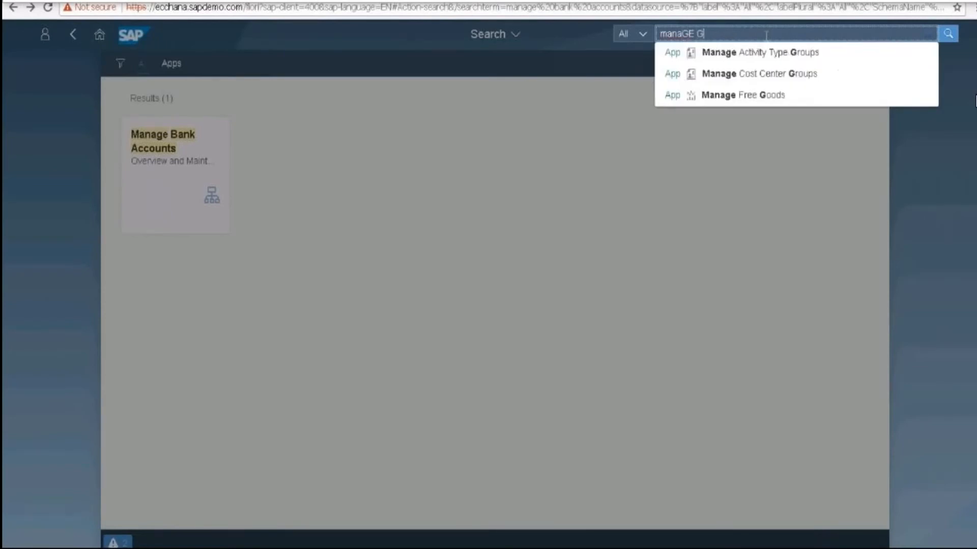
{"action": "type", "text": "/L Account master"}
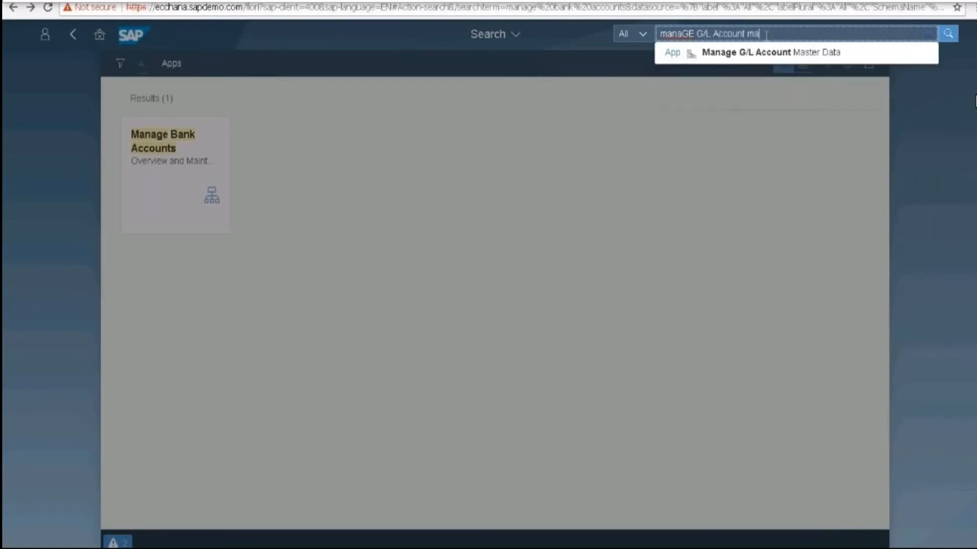
{"action": "left_click", "coordinate": [825, 54]}
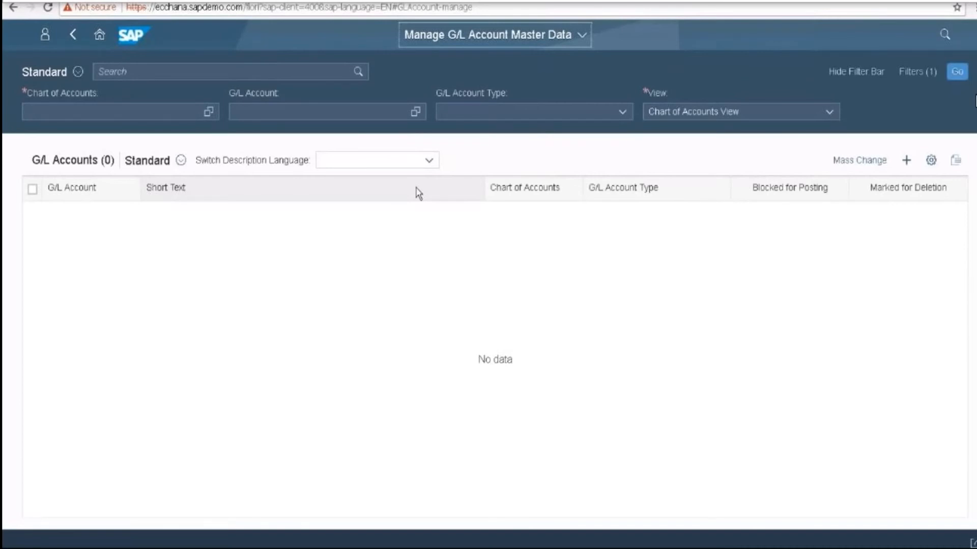
Filter the G/L accounts by chart of accounts YCOA
{"action": "left_click", "coordinate": [77, 109]}
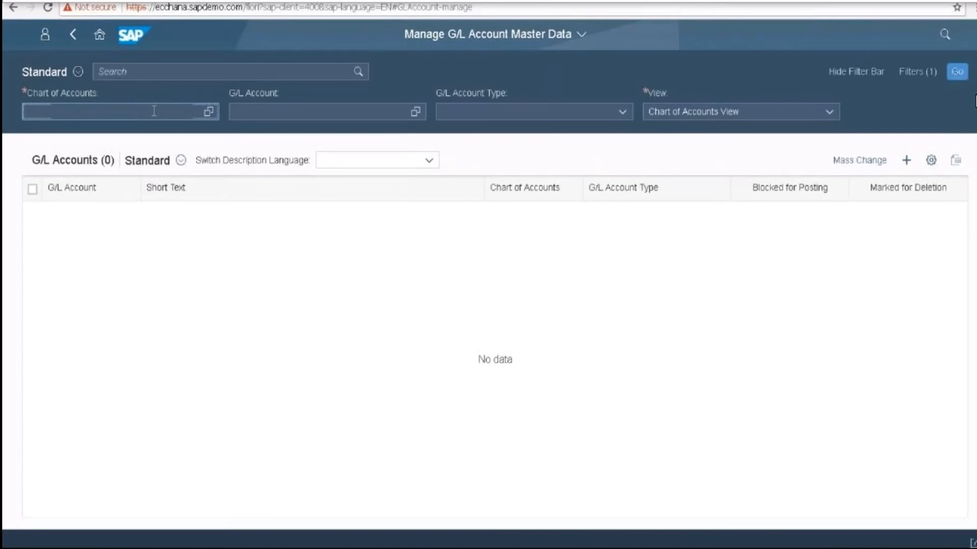
{"action": "type", "text": "Y"}
{"action": "key", "text": "BackSpace"}
{"action": "type", "text": "YCOA"}
{"action": "left_click", "coordinate": [321, 111]}
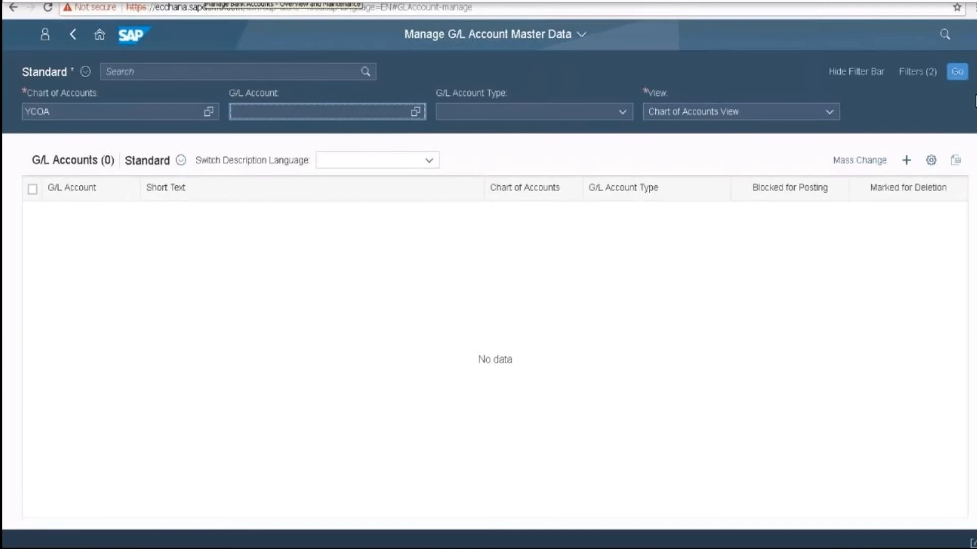
{"action": "left_click", "coordinate": [205, 1]}
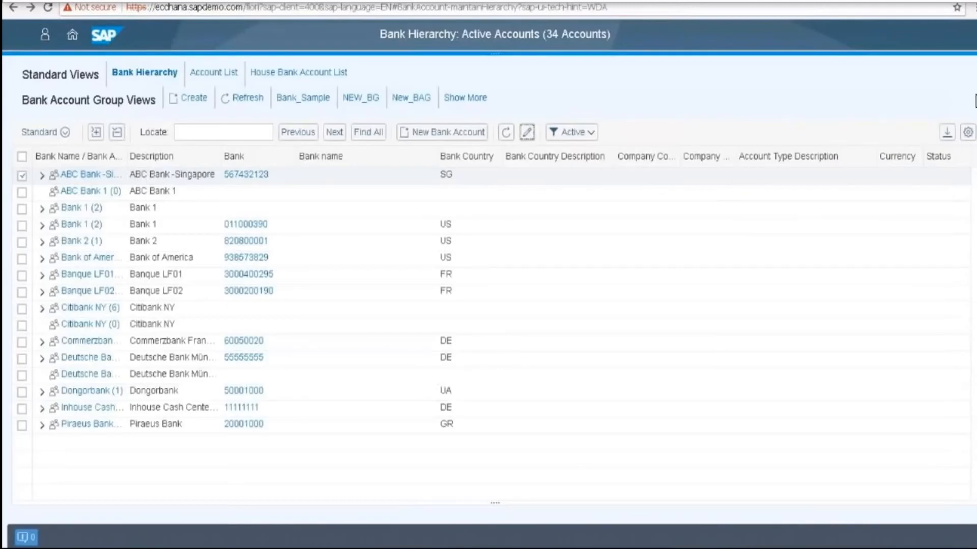
{"action": "left_click", "coordinate": [173, 1]}
{"action": "left_click", "coordinate": [137, 1]}
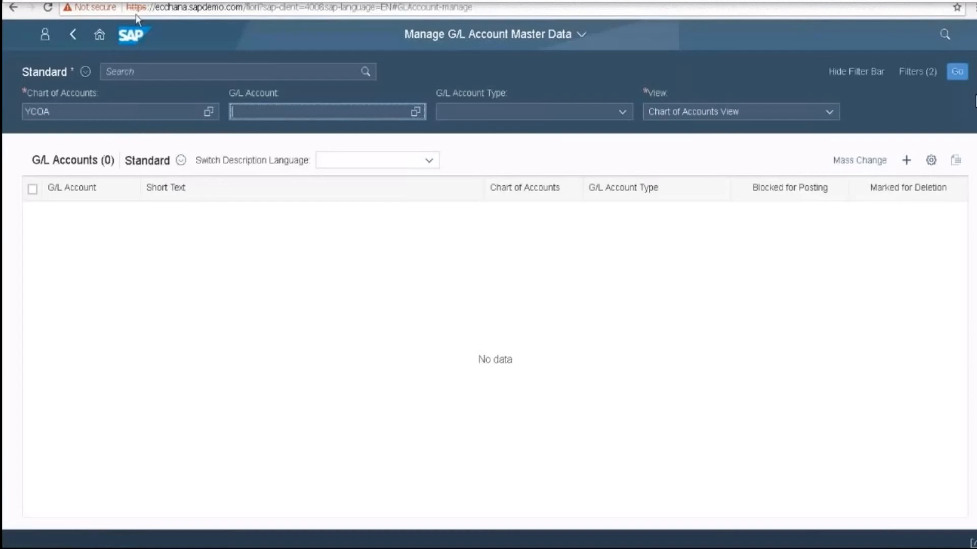
Pick G/L account 10010000 Petty Cash from the value help and run the filter
{"action": "left_click", "coordinate": [414, 113]}
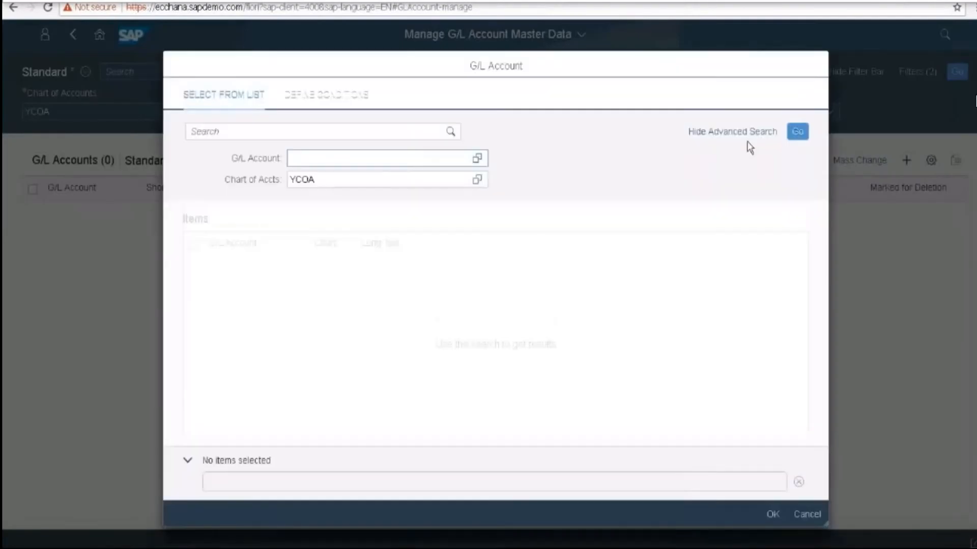
{"action": "left_click", "coordinate": [798, 132]}
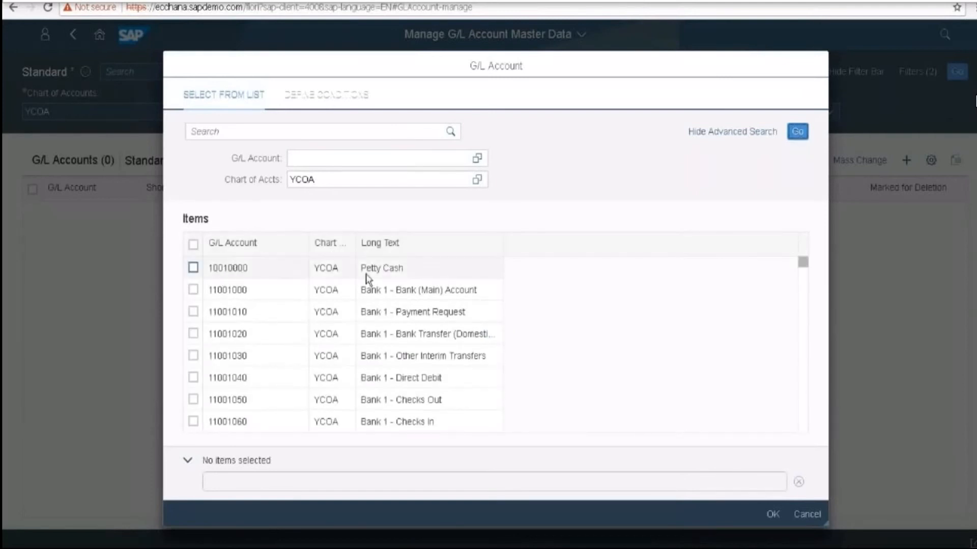
{"action": "left_click", "coordinate": [270, 273]}
{"action": "left_click", "coordinate": [271, 274]}
{"action": "left_click", "coordinate": [195, 270]}
{"action": "left_click", "coordinate": [240, 277]}
{"action": "left_click", "coordinate": [773, 515]}
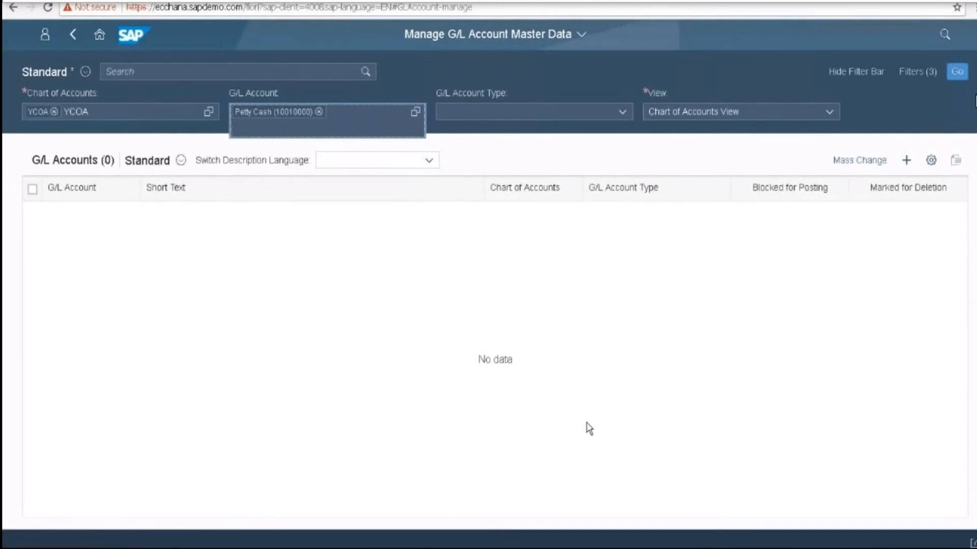
{"action": "left_click", "coordinate": [956, 74]}
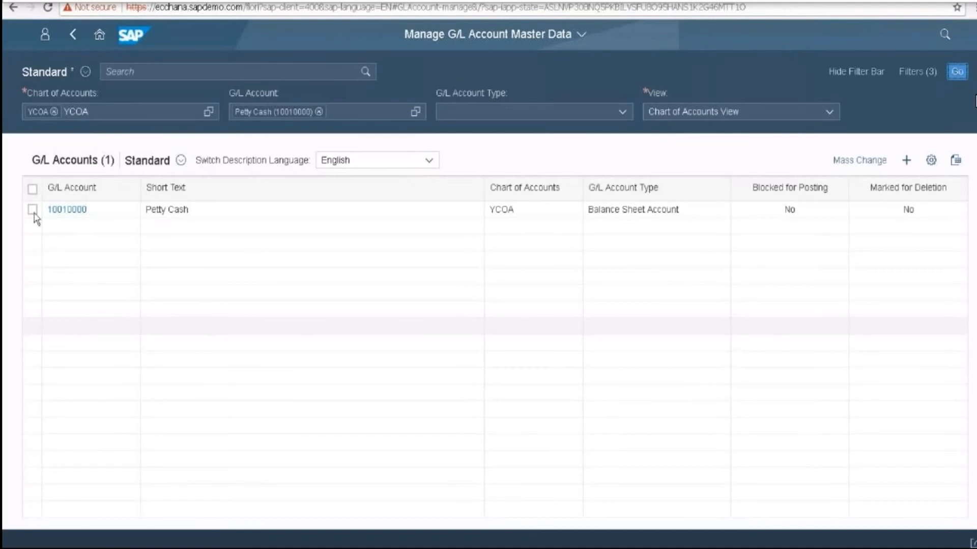
Open account 10010000 Petty Cash and view its 18 company code assignments
{"action": "left_click", "coordinate": [71, 210]}
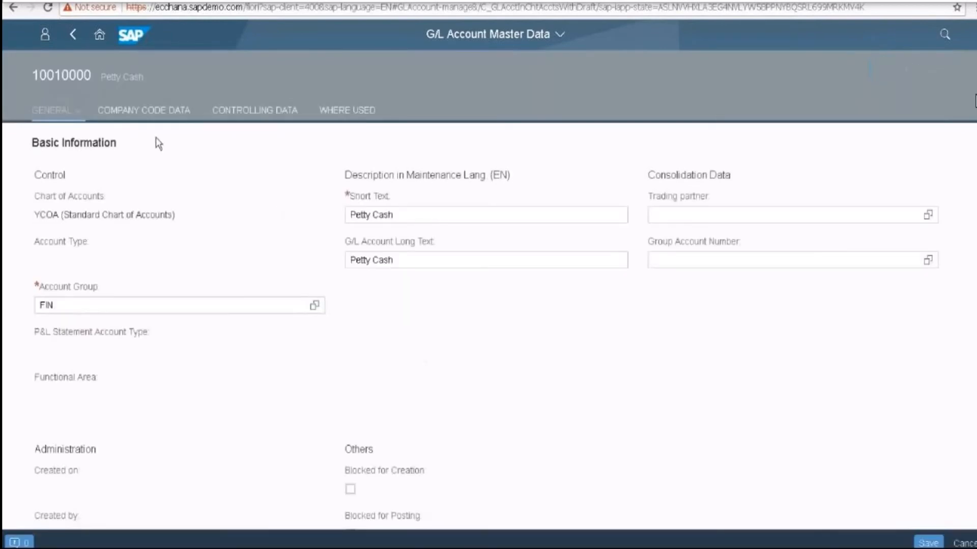
{"action": "left_click", "coordinate": [156, 113]}
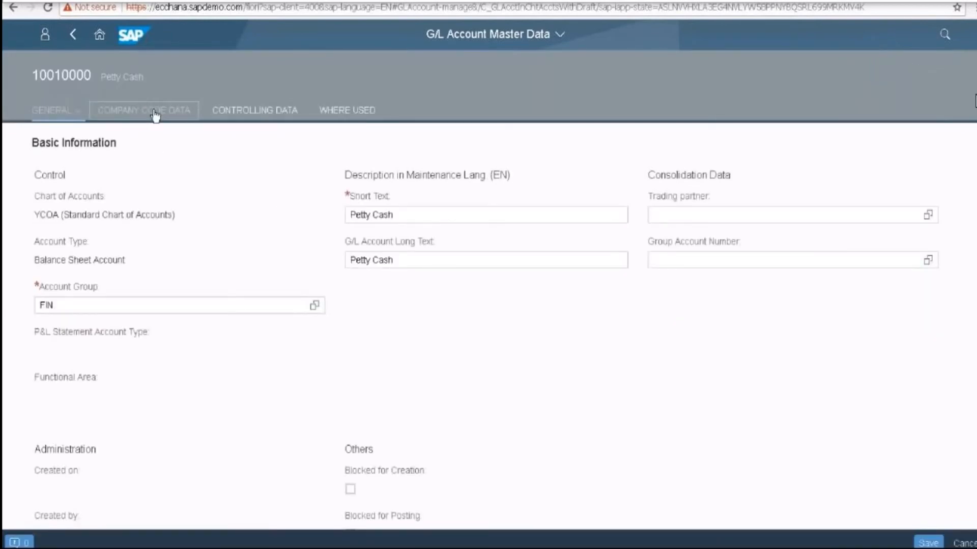
{"action": "left_click", "coordinate": [155, 113]}
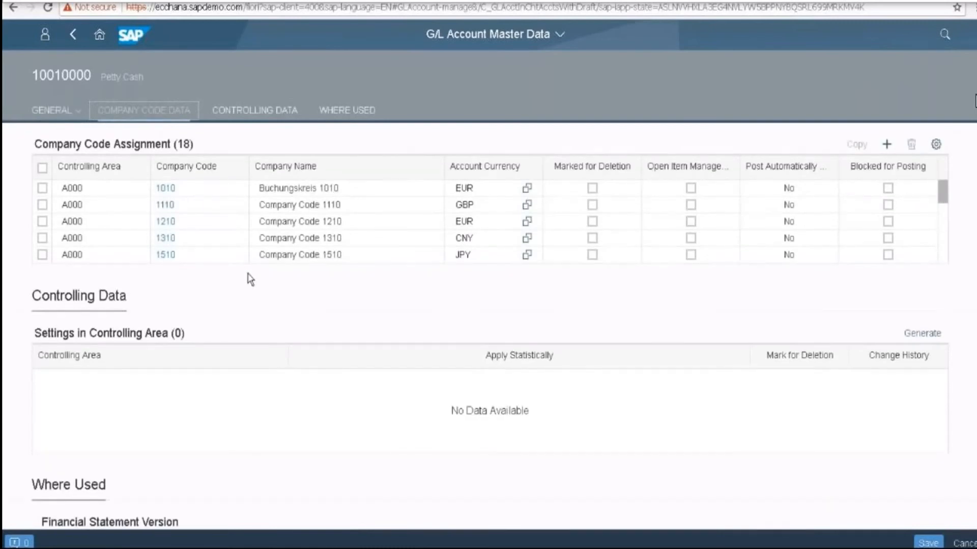
{"action": "scroll", "coordinate": [249, 280], "scroll_direction": "down", "scroll_amount": 1}
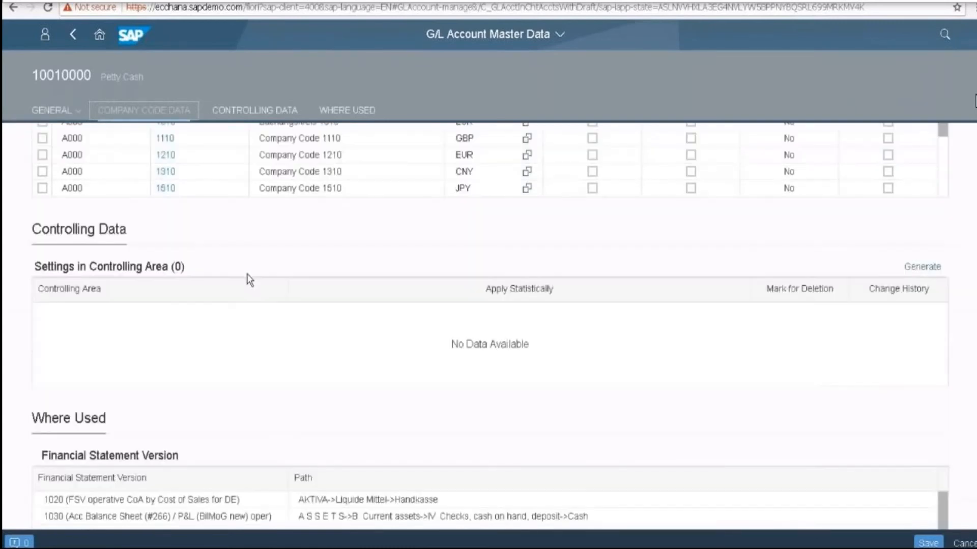
{"action": "scroll", "coordinate": [249, 279], "scroll_direction": "up", "scroll_amount": 1}
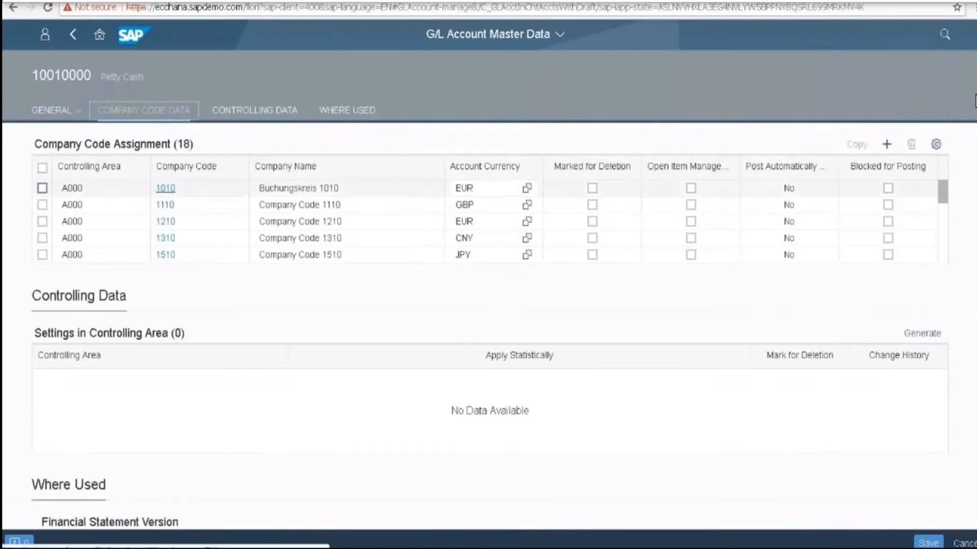
For company code 1010, set house bank 12456 with house bank account ID GIRO and apply
{"action": "left_click", "coordinate": [166, 188]}
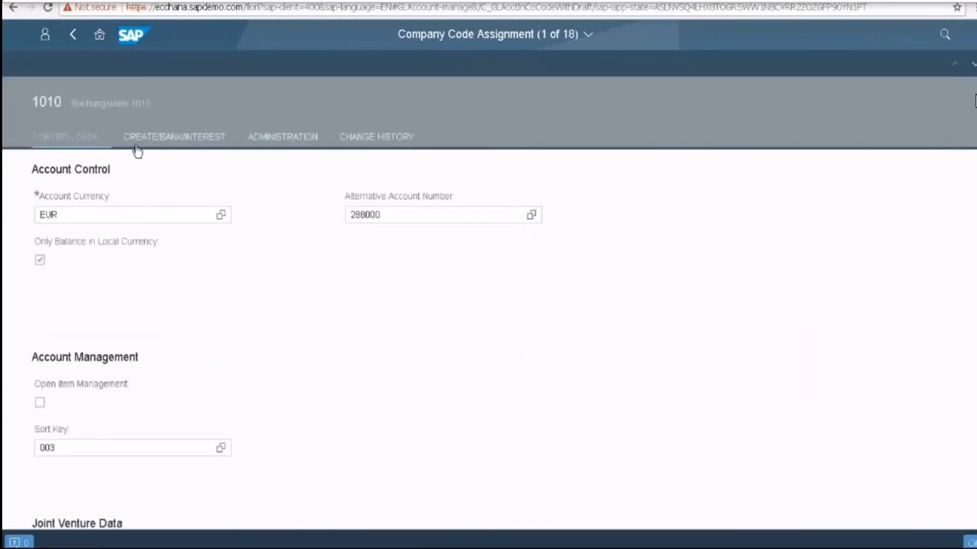
{"action": "left_click", "coordinate": [179, 148]}
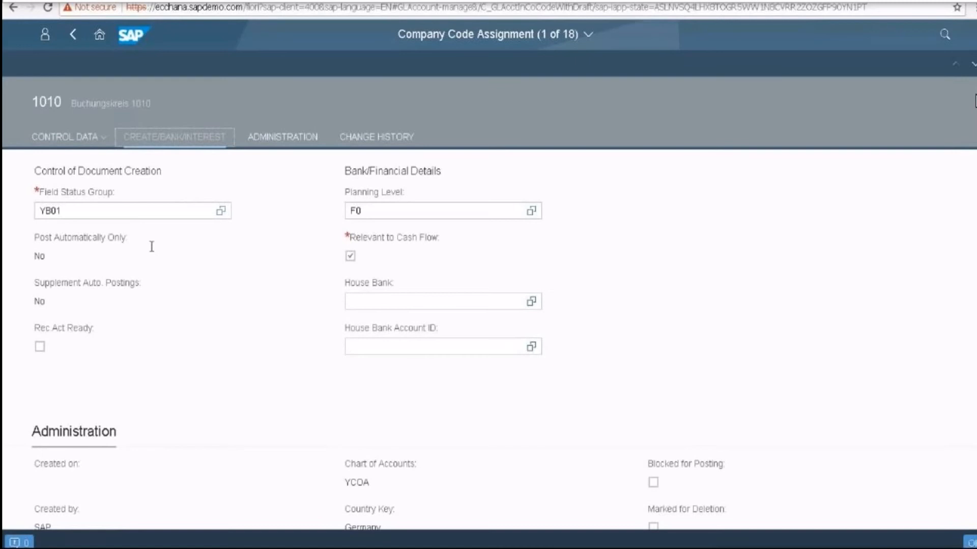
{"action": "left_click", "coordinate": [354, 301]}
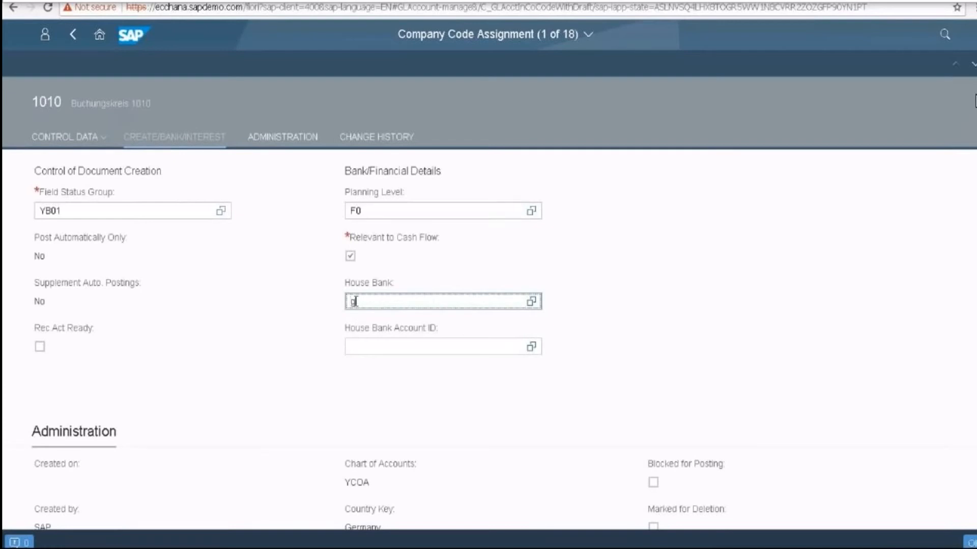
{"action": "type", "text": "C"}
{"action": "key", "text": "BackSpace"}
{"action": "type", "text": "10"}
{"action": "type", "text": "4"}
{"action": "type", "text": "5"}
{"action": "type", "text": "6"}
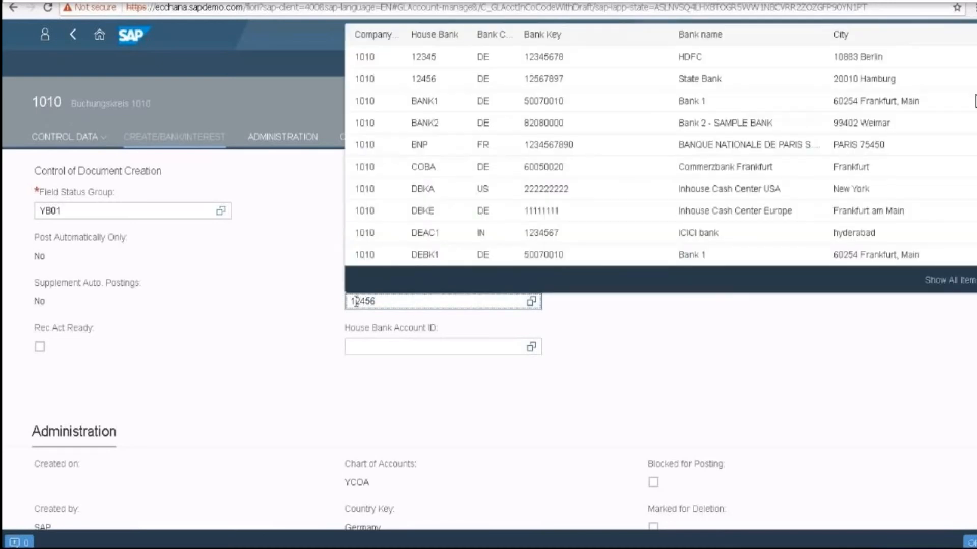
{"action": "left_click", "coordinate": [386, 348]}
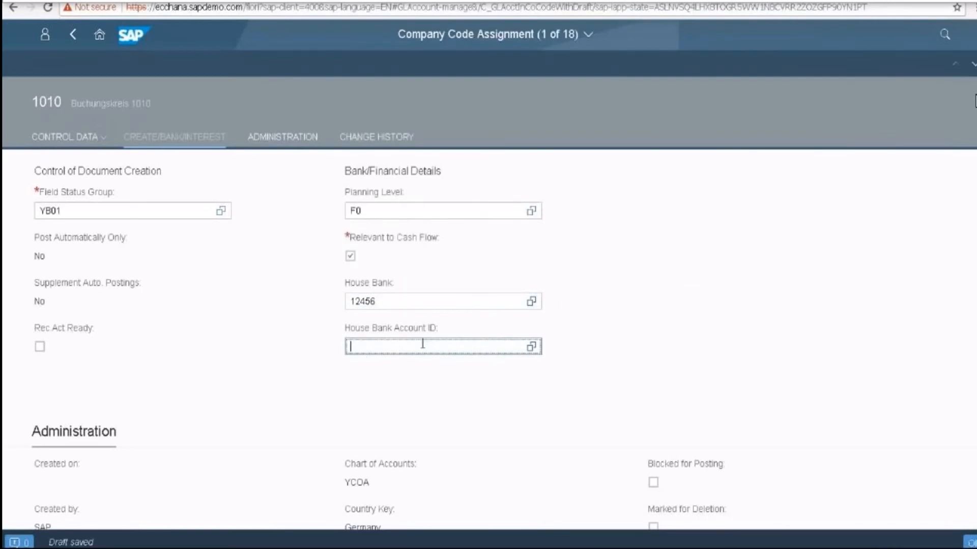
{"action": "type", "text": "Gl"}
{"action": "type", "text": "RO"}
{"action": "left_click", "coordinate": [971, 543]}
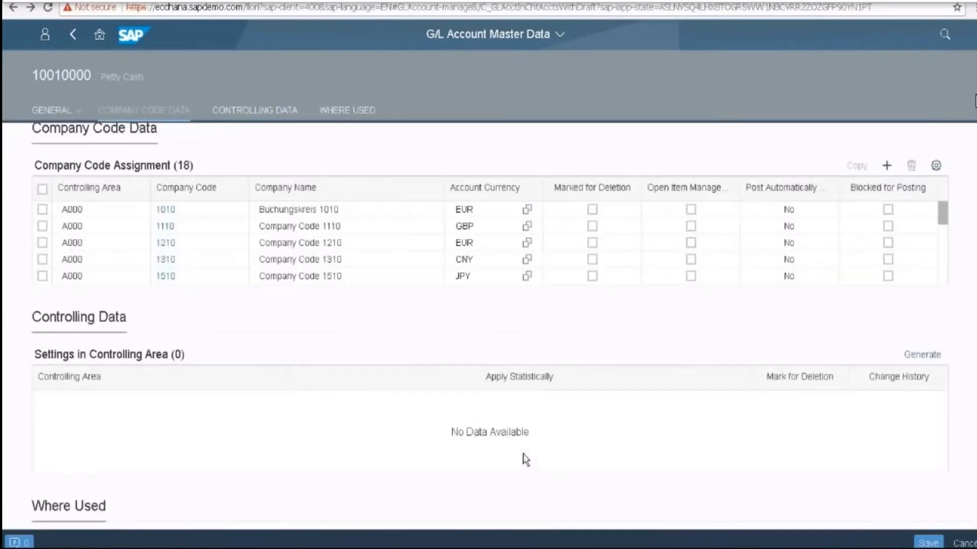
Save account 10010000's changes and go back to the Home launchpad
{"action": "left_click", "coordinate": [927, 543]}
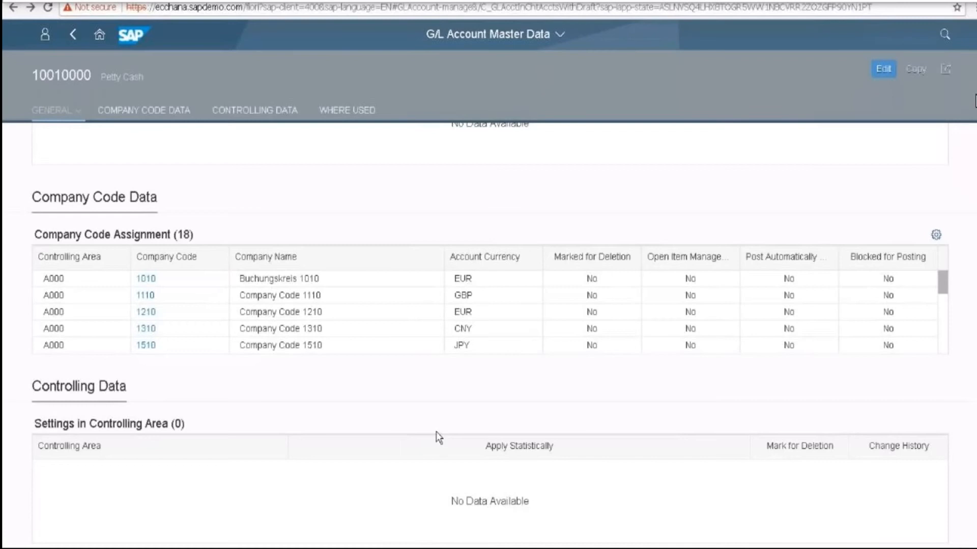
{"action": "left_click", "coordinate": [99, 35]}
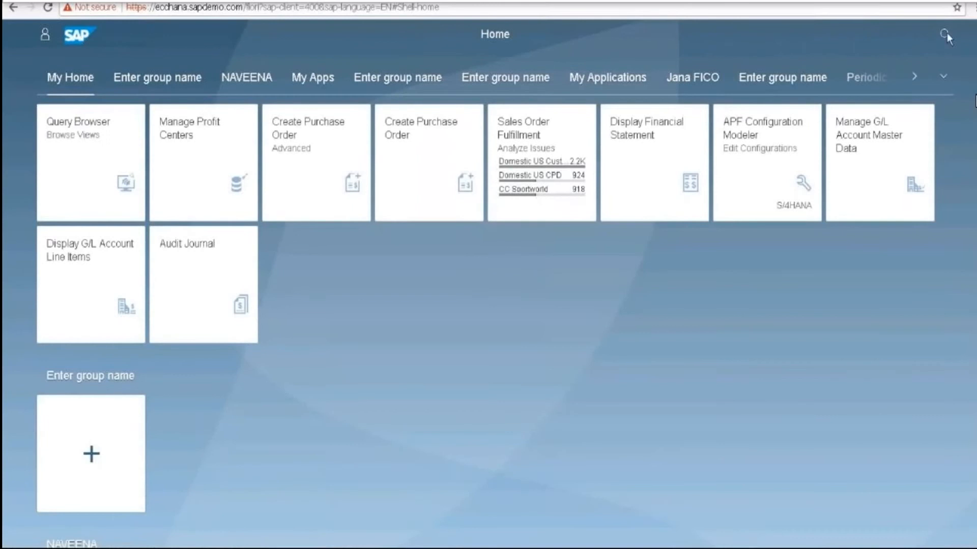
Search apps for 'my bank account worklist' and launch it
{"action": "left_click", "coordinate": [945, 34]}
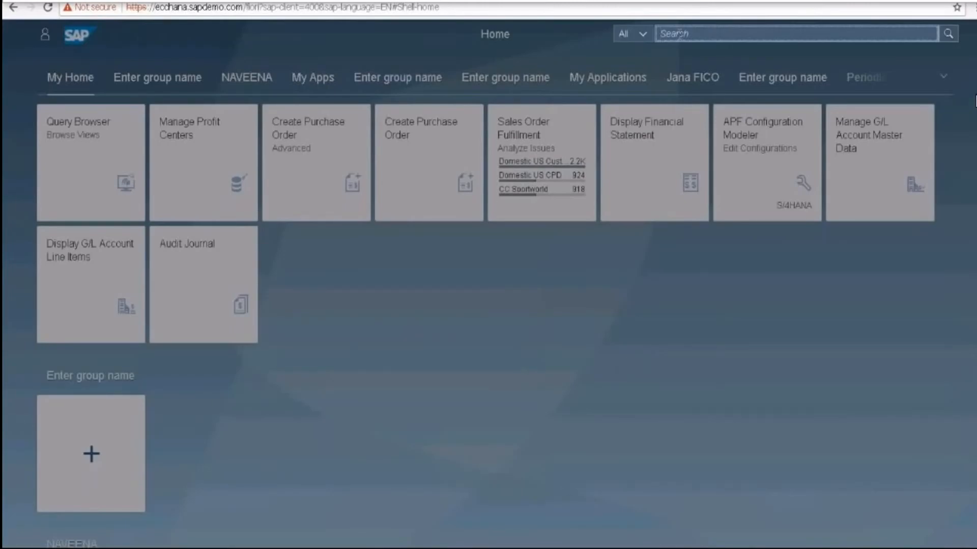
{"action": "type", "text": "my ba"}
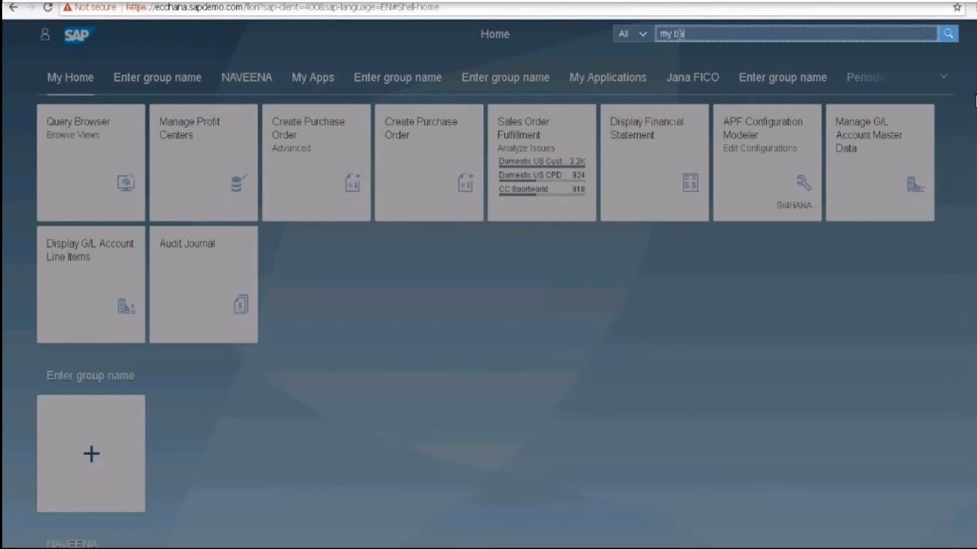
{"action": "type", "text": "nk account worklist"}
{"action": "key", "text": "Return"}
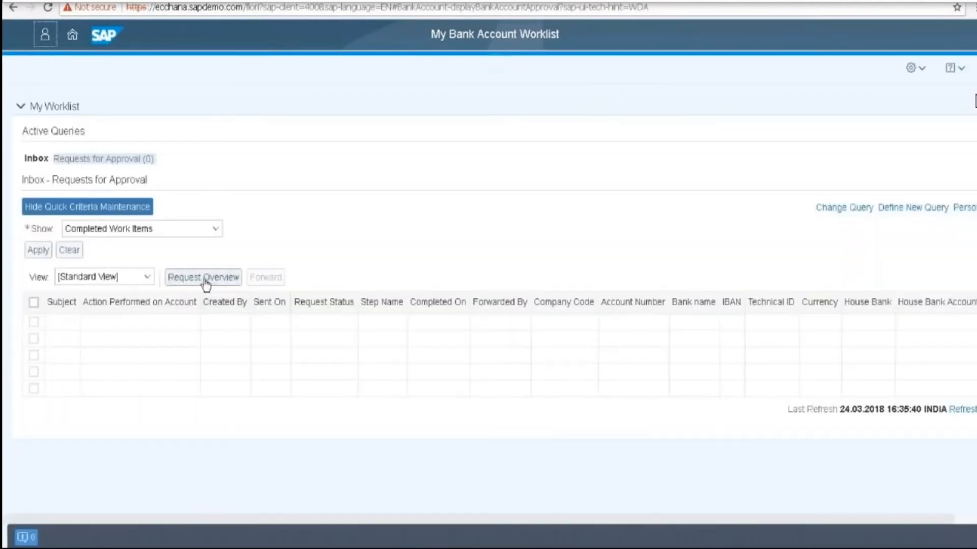
Open the bank account change request overview filtered to Request Status Completed
{"action": "left_click", "coordinate": [207, 281]}
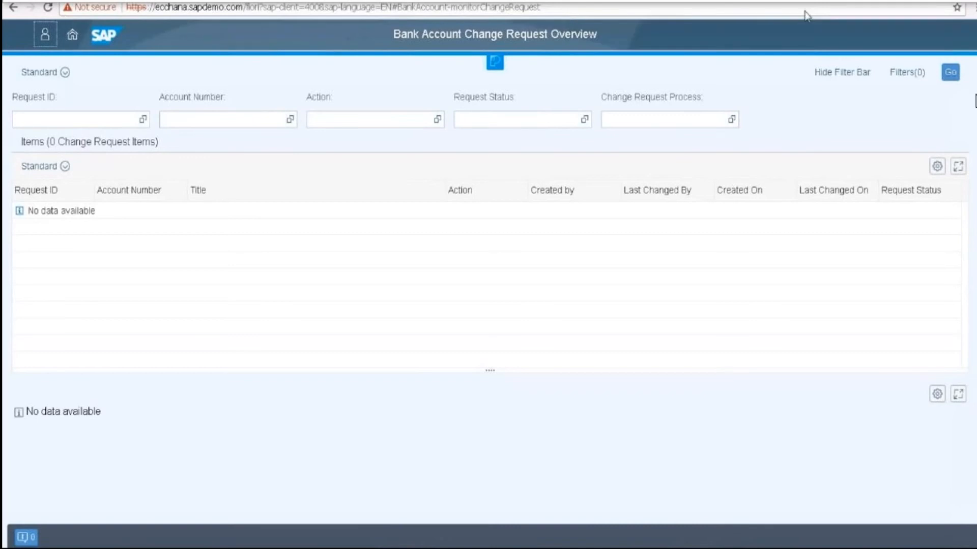
{"action": "left_click", "coordinate": [498, 122]}
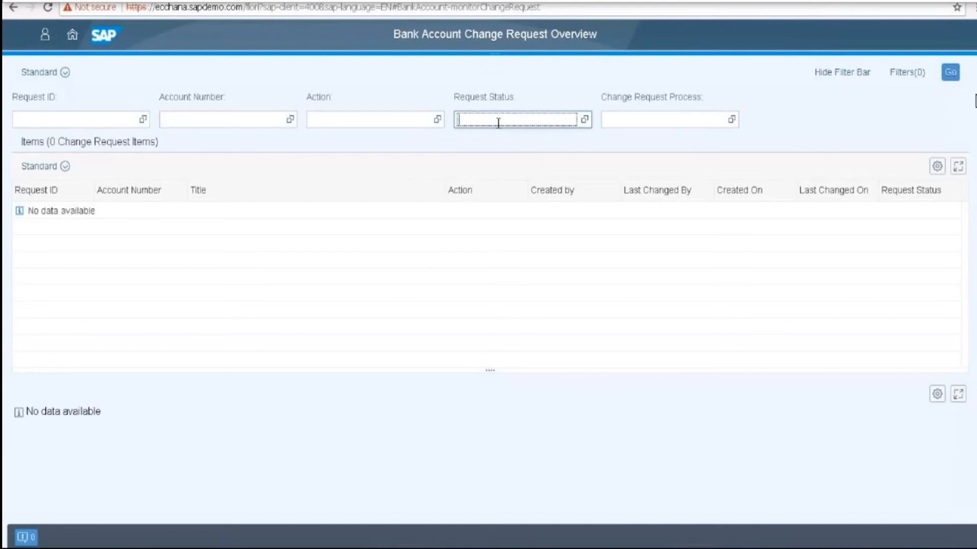
{"action": "left_click", "coordinate": [586, 121]}
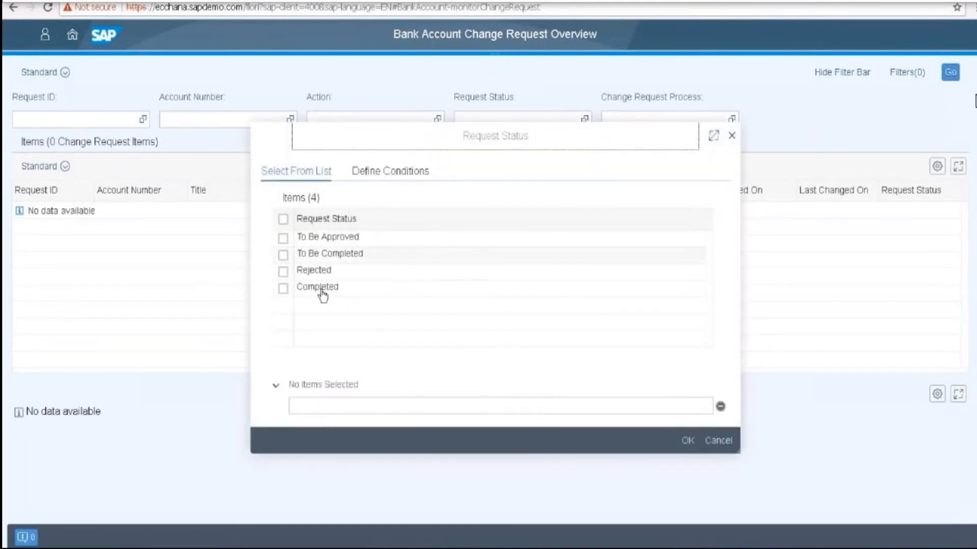
{"action": "left_click", "coordinate": [322, 291]}
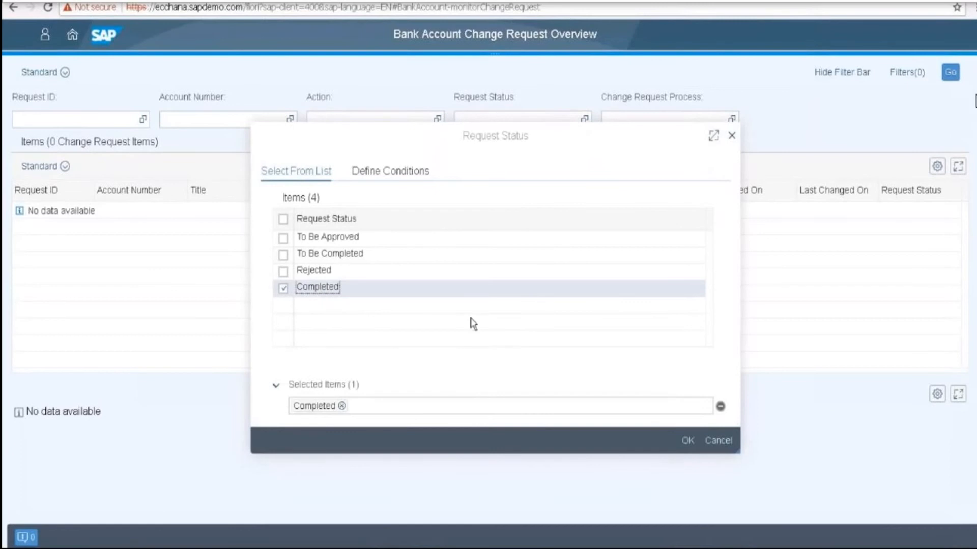
{"action": "left_click", "coordinate": [687, 442]}
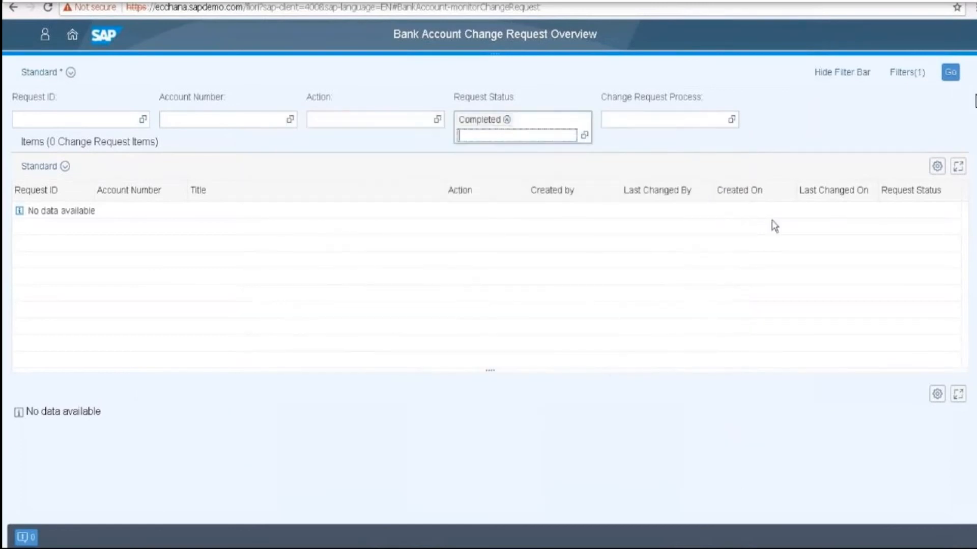
{"action": "left_click", "coordinate": [950, 73]}
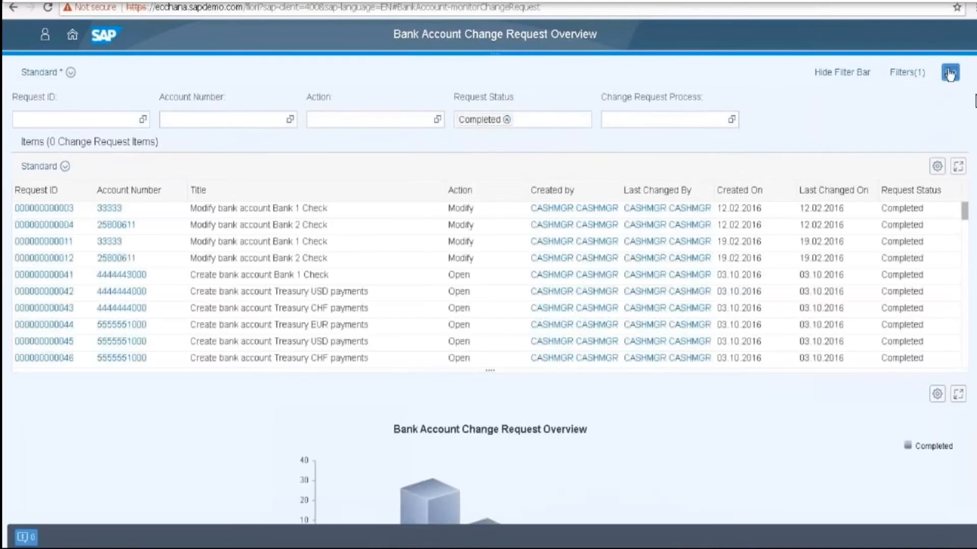
Scroll through the 85 completed requests and the by-action chart
{"action": "left_click_drag", "start_coordinate": [964, 210], "coordinate": [964, 362]}
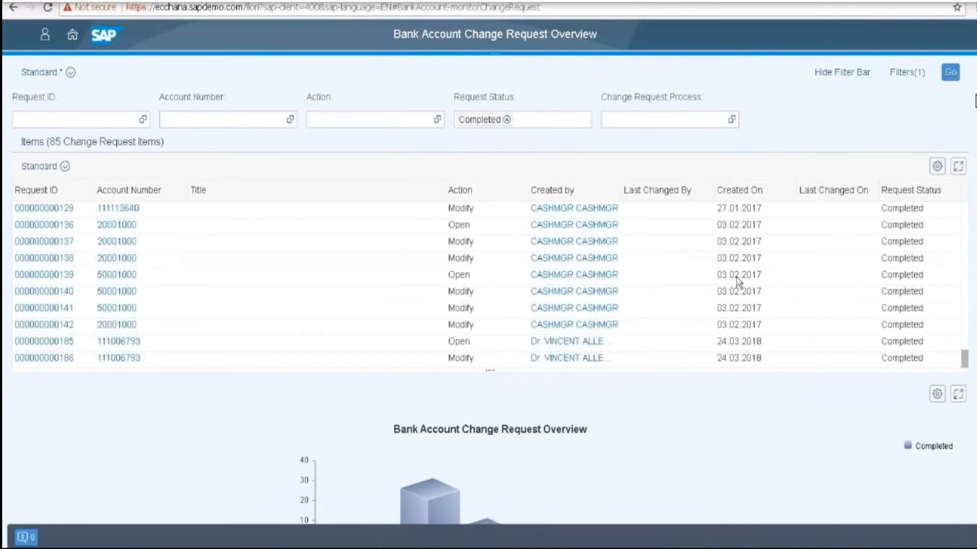
{"action": "scroll", "coordinate": [738, 281], "scroll_direction": "down", "scroll_amount": 3}
{"action": "scroll", "coordinate": [625, 268], "scroll_direction": "down", "scroll_amount": 1}
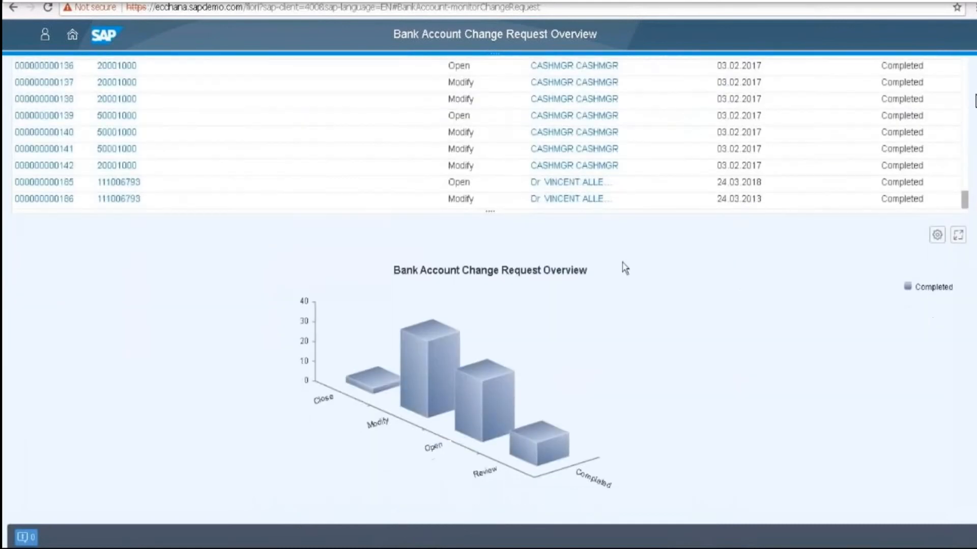
{"action": "scroll", "coordinate": [206, 187], "scroll_direction": "up", "scroll_amount": 2}
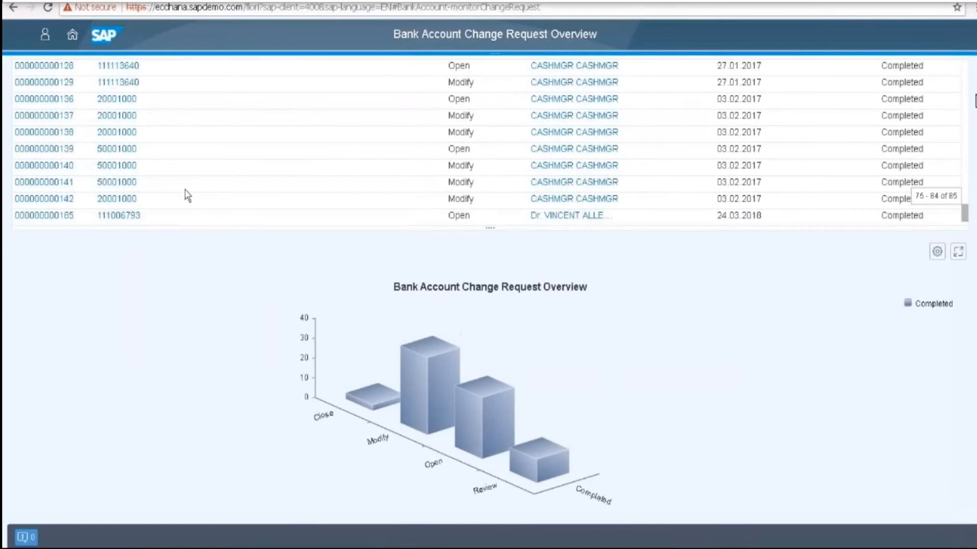
{"action": "scroll", "coordinate": [188, 196], "scroll_direction": "down", "scroll_amount": 2}
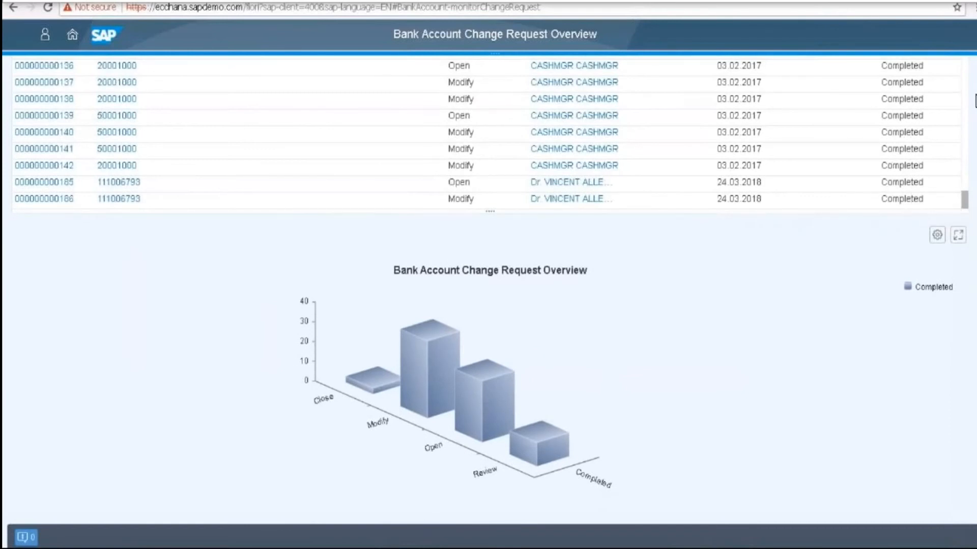
{"action": "scroll", "coordinate": [975, 101], "scroll_direction": "up", "scroll_amount": 2}
{"action": "scroll", "coordinate": [974, 100], "scroll_direction": "up", "scroll_amount": 5}
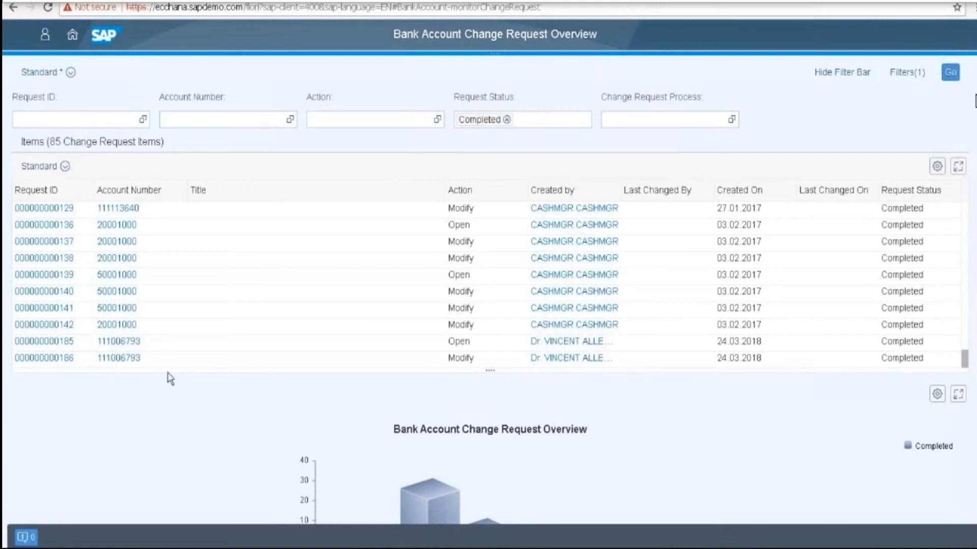
{"action": "left_click", "coordinate": [109, 358]}
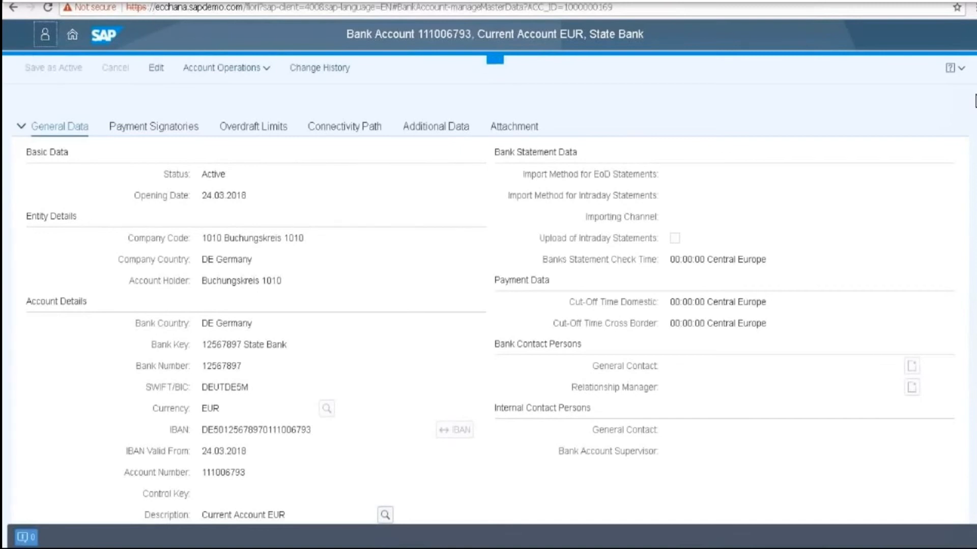
{"action": "key", "text": "ctrl+shift+Tab"}
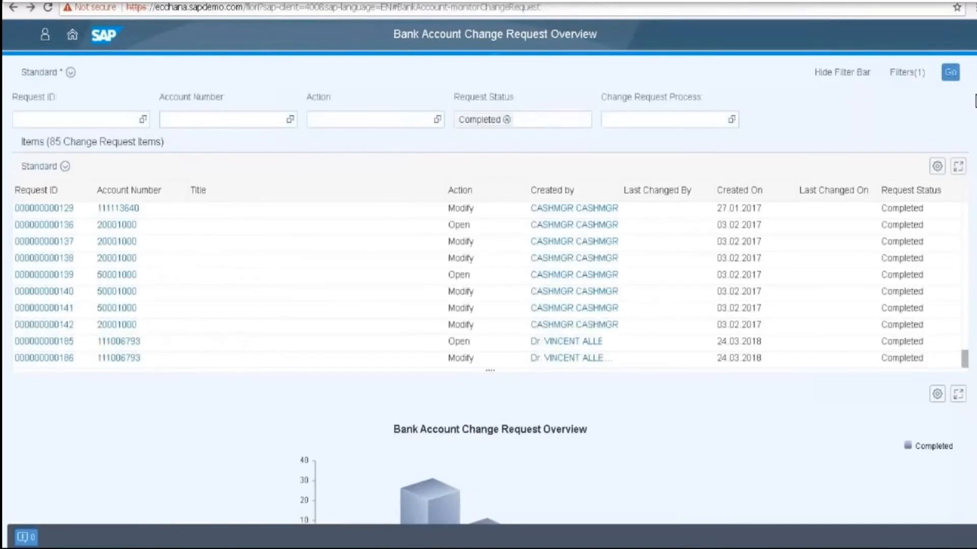
{"action": "left_click", "coordinate": [46, 358]}
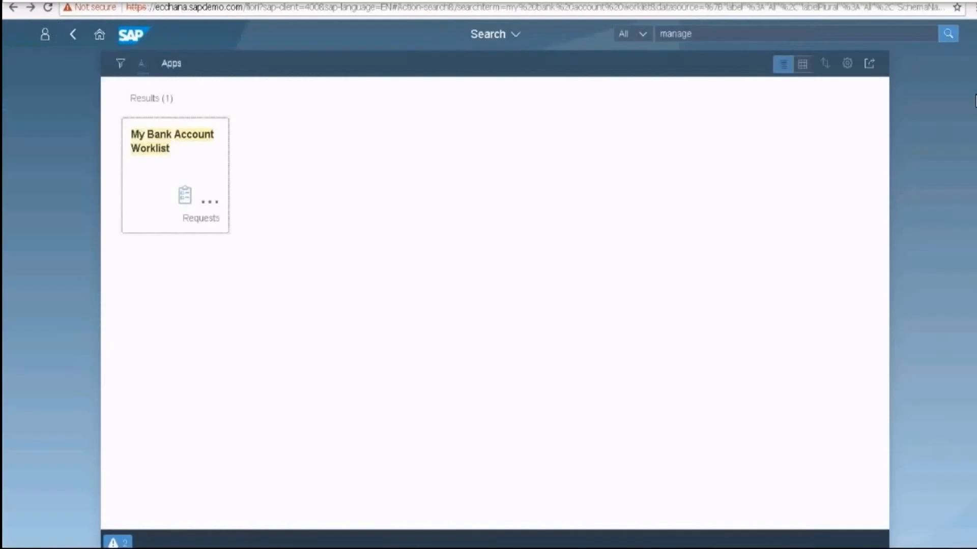
Search apps for 'bank accounts' and open bank account management
{"action": "left_click", "coordinate": [721, 32]}
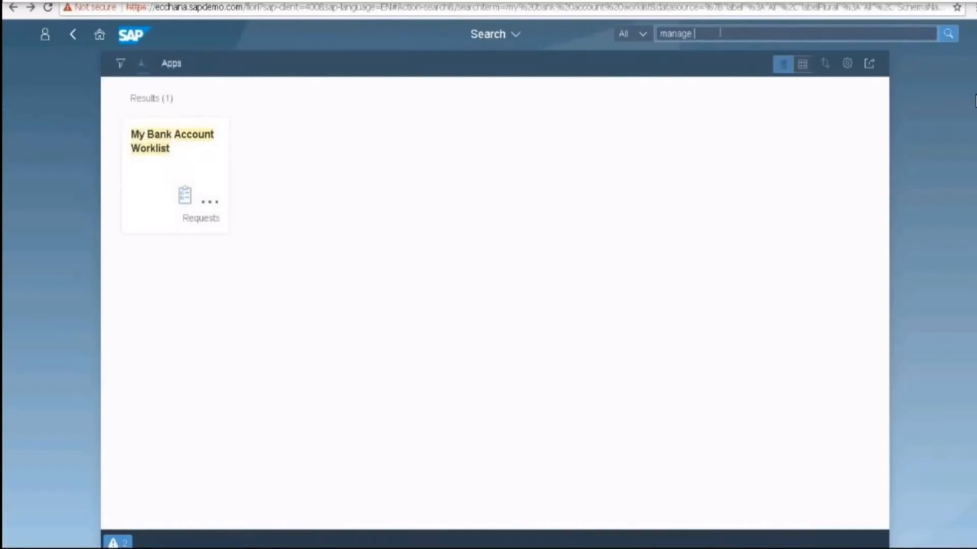
{"action": "type", "text": "bank accou"}
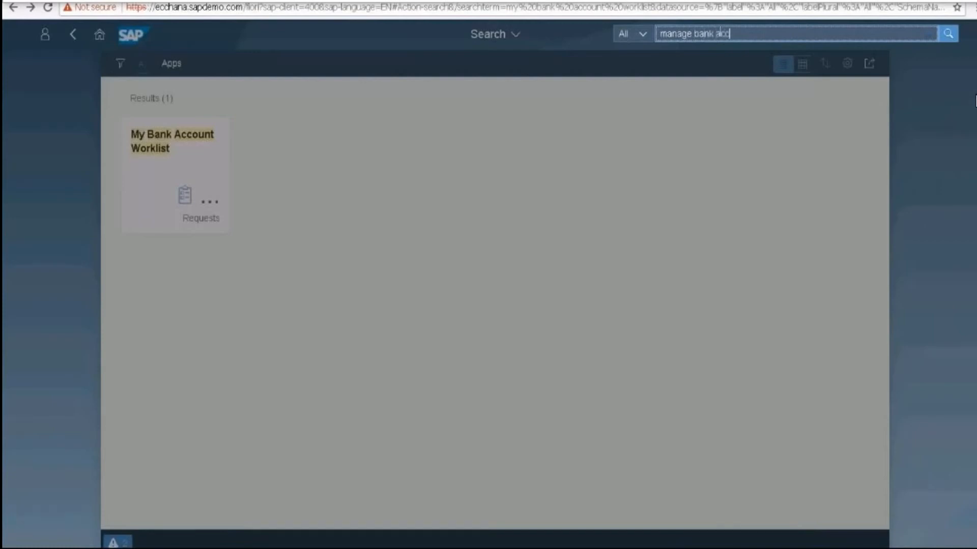
{"action": "type", "text": "nts"}
{"action": "key", "text": "Return"}
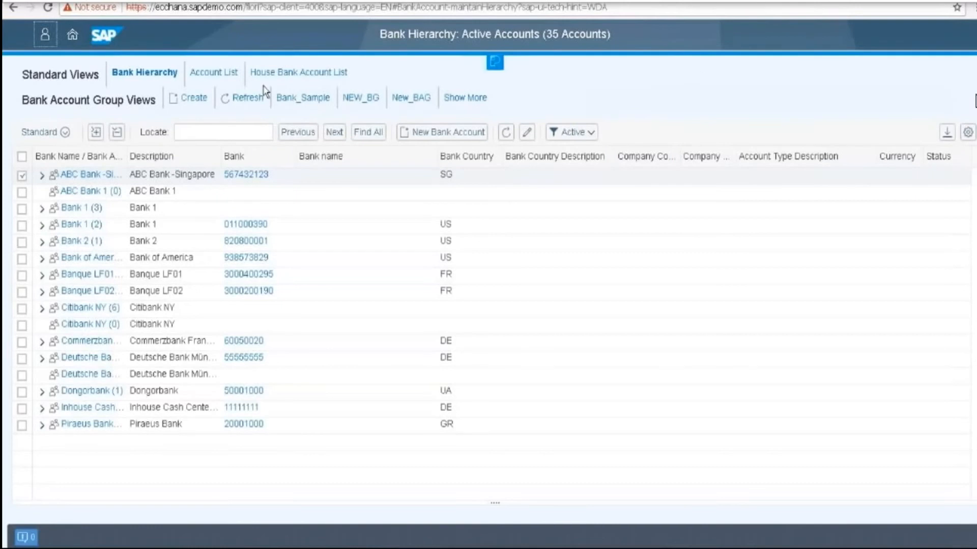
Show the Account List of 58 active bank accounts and scroll to the German ones
{"action": "left_click", "coordinate": [216, 77]}
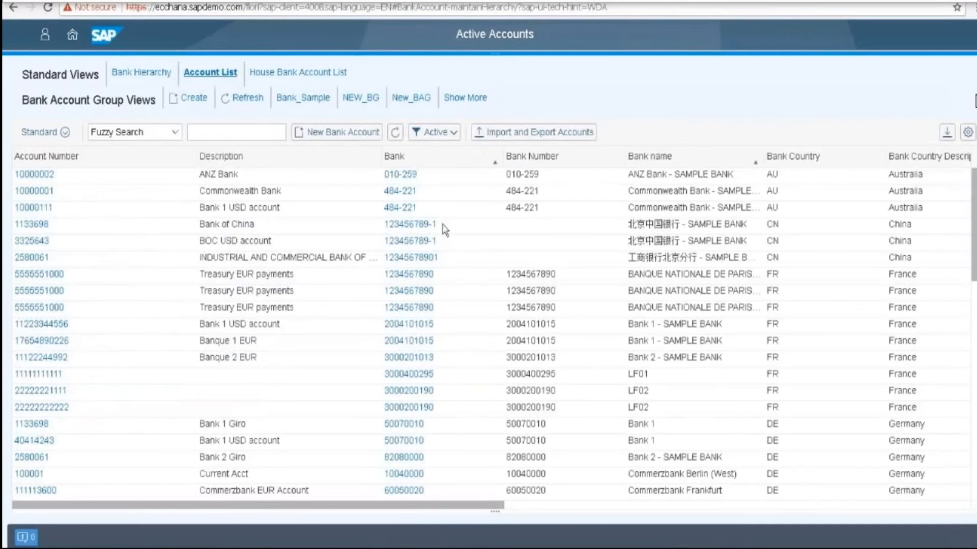
{"action": "scroll", "coordinate": [444, 230], "scroll_direction": "down", "scroll_amount": 1}
{"action": "scroll", "coordinate": [446, 229], "scroll_direction": "down", "scroll_amount": 5}
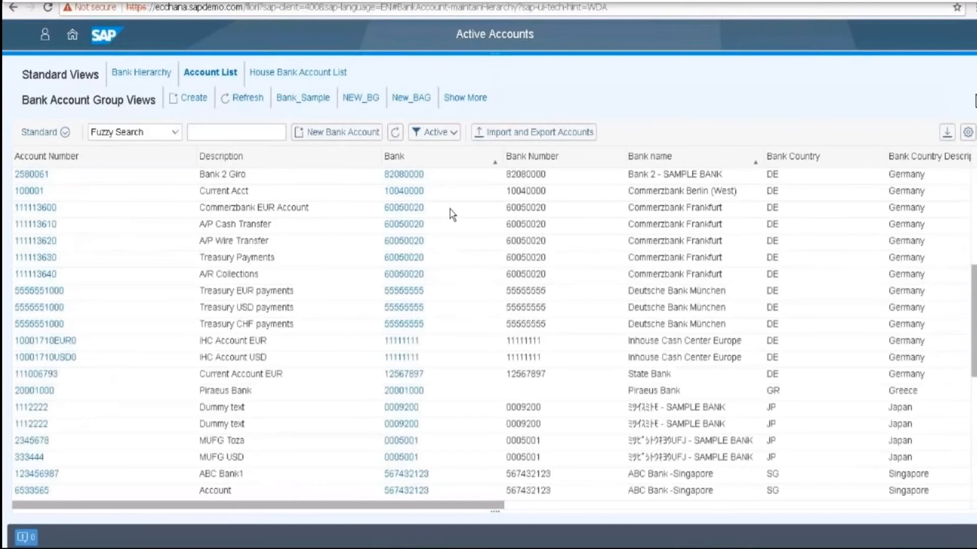
{"action": "scroll", "coordinate": [452, 239], "scroll_direction": "down", "scroll_amount": 1}
{"action": "scroll", "coordinate": [460, 277], "scroll_direction": "down", "scroll_amount": 4}
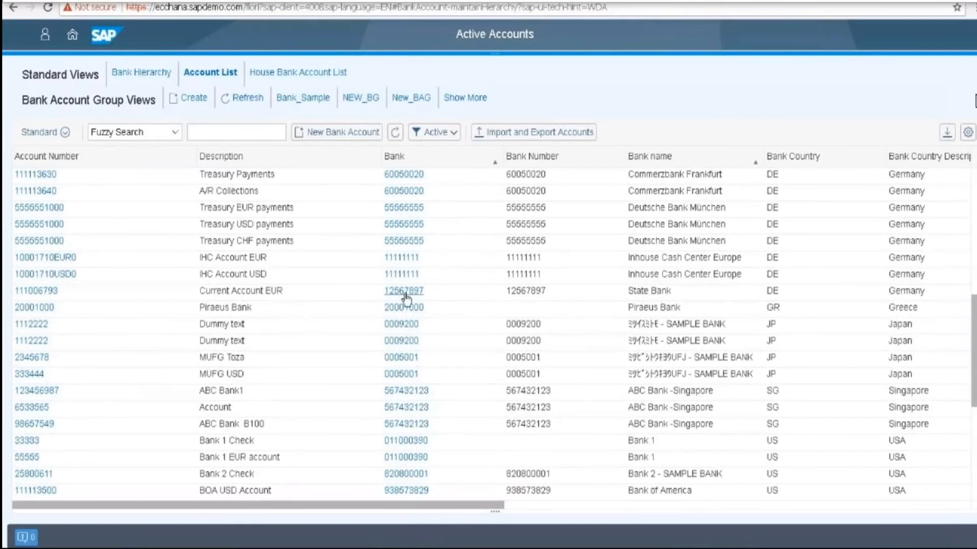
Open bank account 111006793 and check its Account Operations menu without choosing anything
{"action": "left_click", "coordinate": [48, 292]}
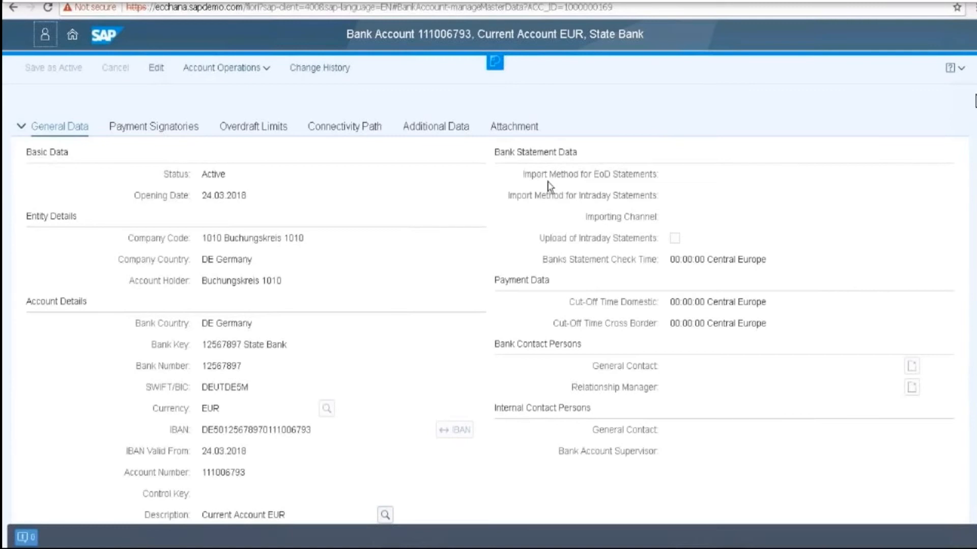
{"action": "left_click", "coordinate": [267, 70]}
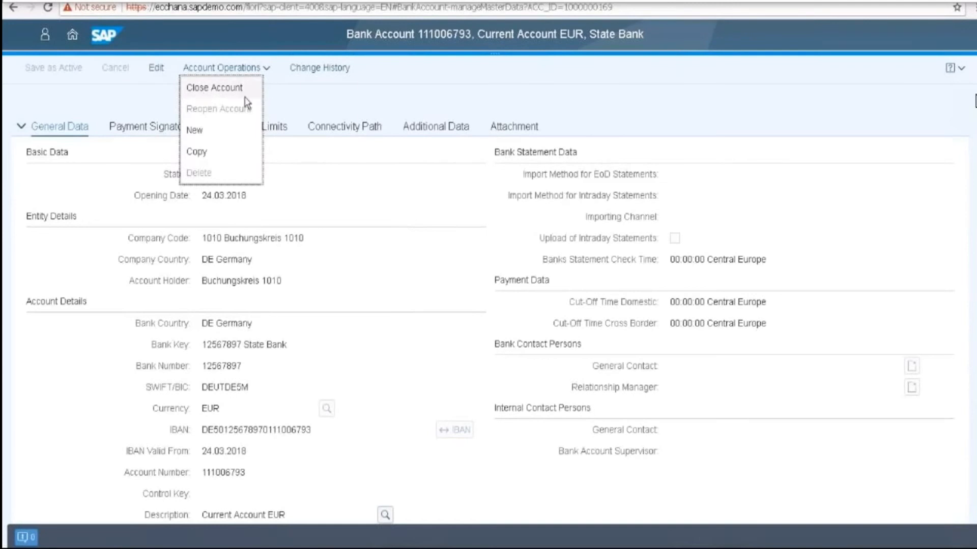
{"action": "left_click", "coordinate": [320, 106]}
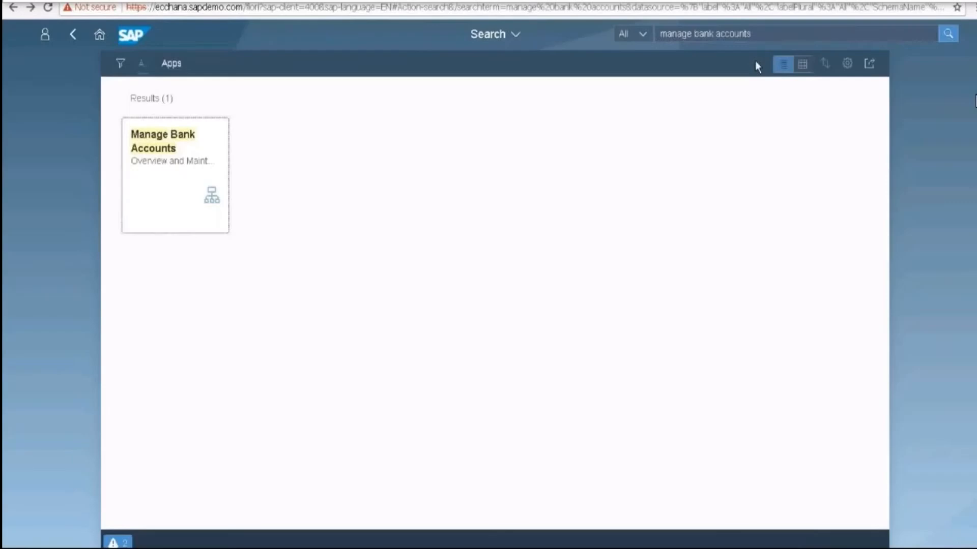
Log on to S4HANA client 400 with user ID and password, keeping the other logons running
{"action": "left_click", "coordinate": [771, 31]}
{"action": "left_click", "coordinate": [770, 32]}
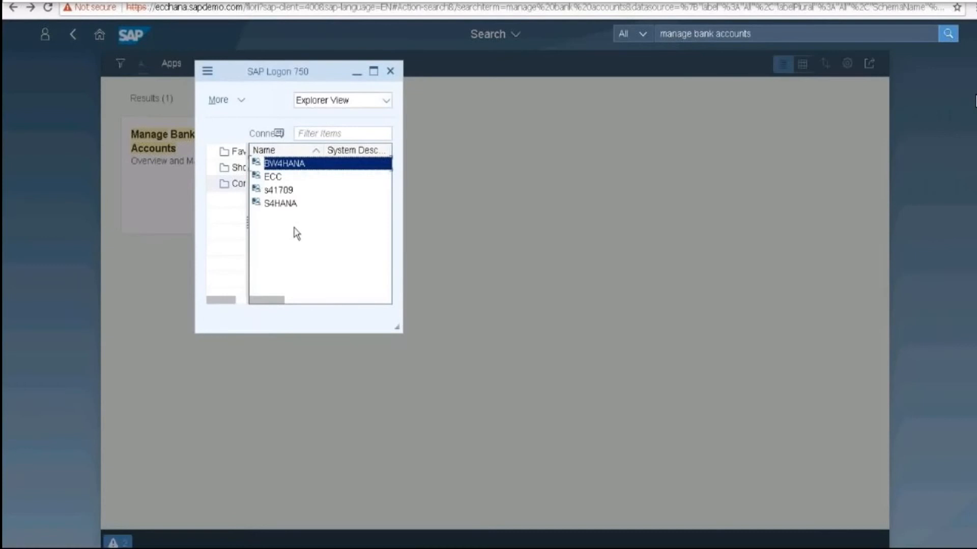
{"action": "left_click", "coordinate": [287, 204]}
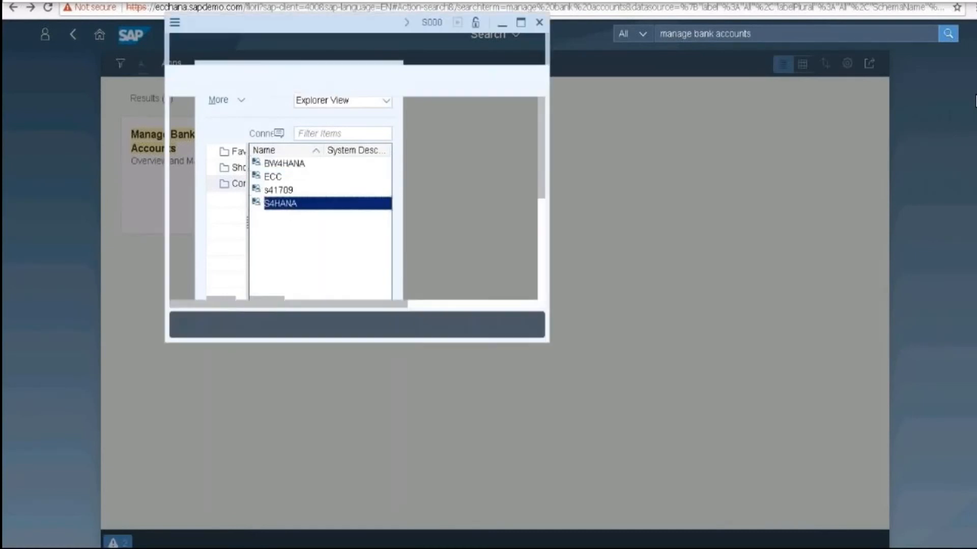
{"action": "type", "text": "BEST"}
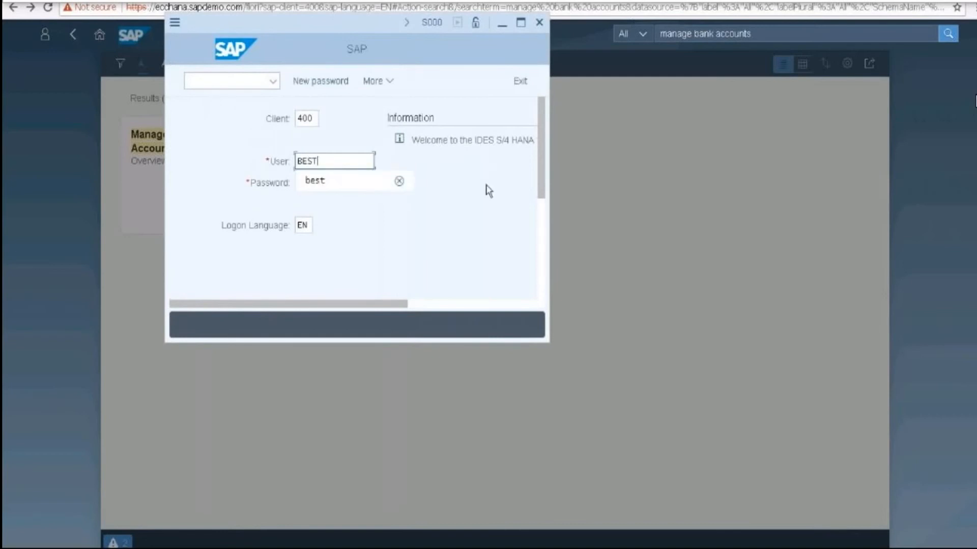
{"action": "left_click", "coordinate": [305, 179]}
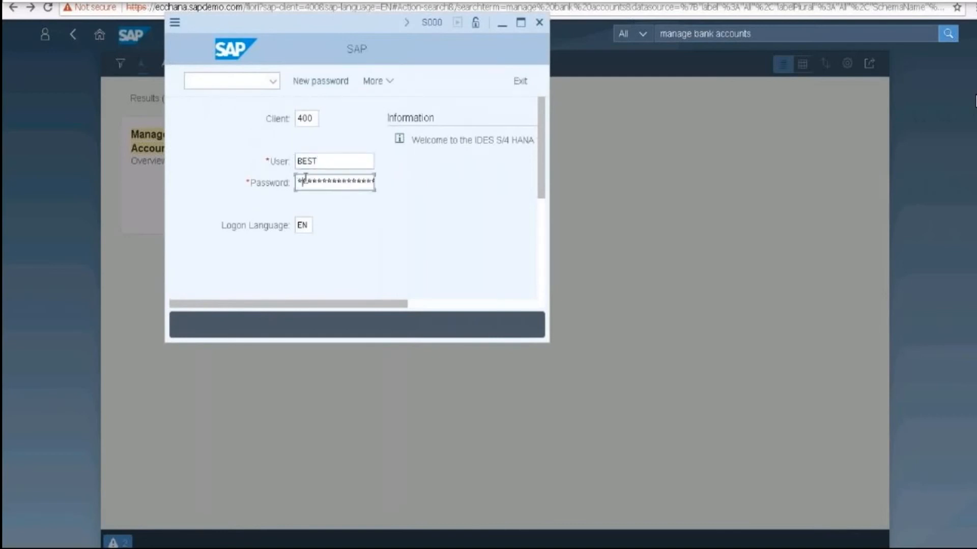
{"action": "type", "text": "*********"}
{"action": "key", "text": "Return"}
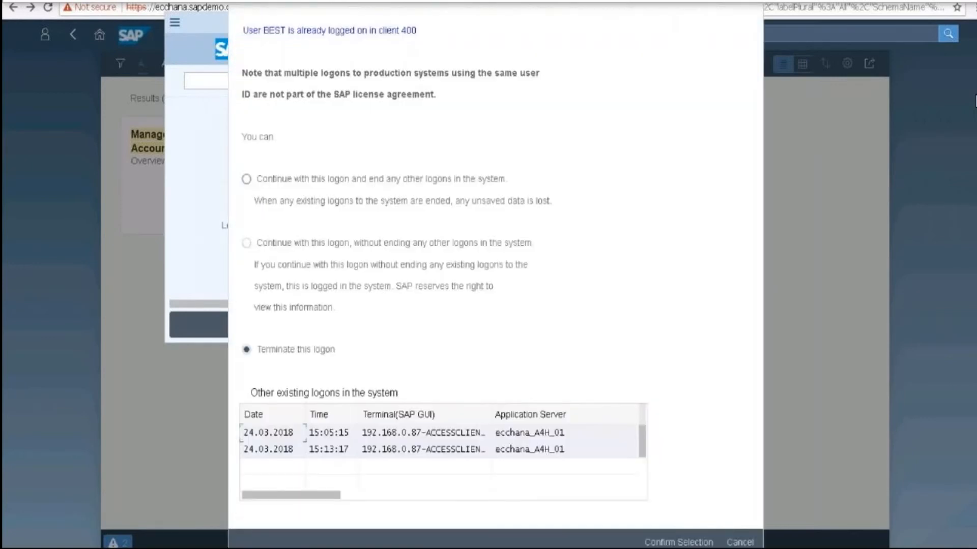
{"action": "left_click", "coordinate": [267, 245]}
{"action": "left_click", "coordinate": [674, 543]}
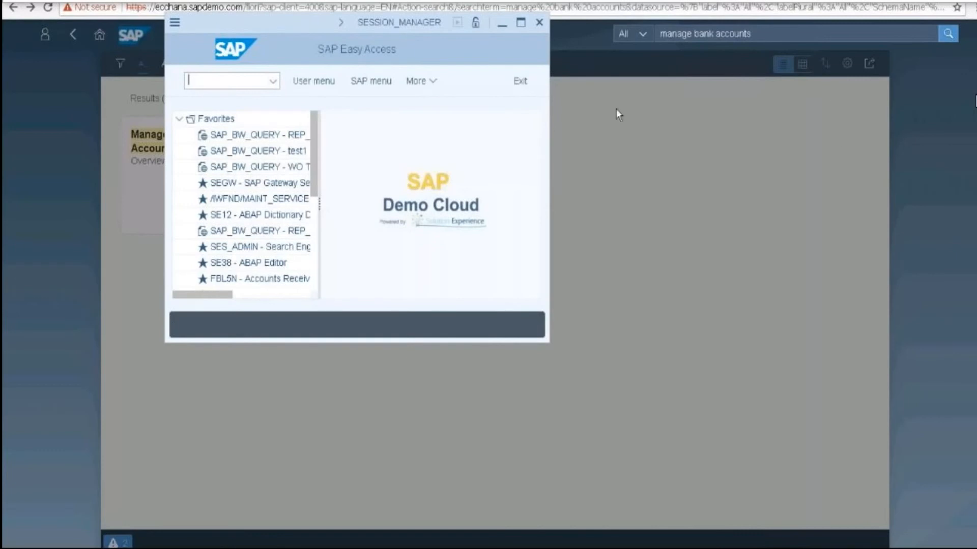
Maximize the session and open the SAP Reference IMG with transaction SPRO
{"action": "left_click", "coordinate": [520, 24]}
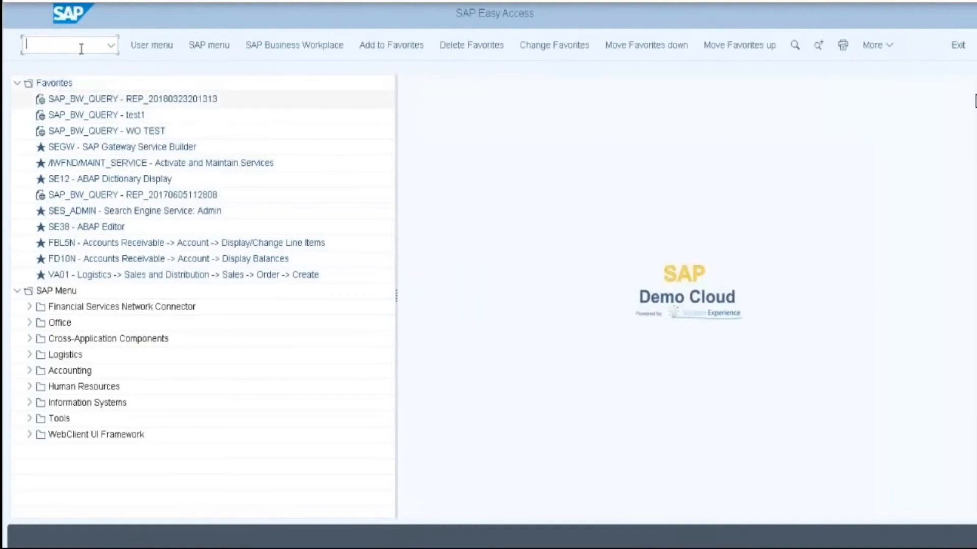
{"action": "type", "text": "SPRO"}
{"action": "key", "text": "Return"}
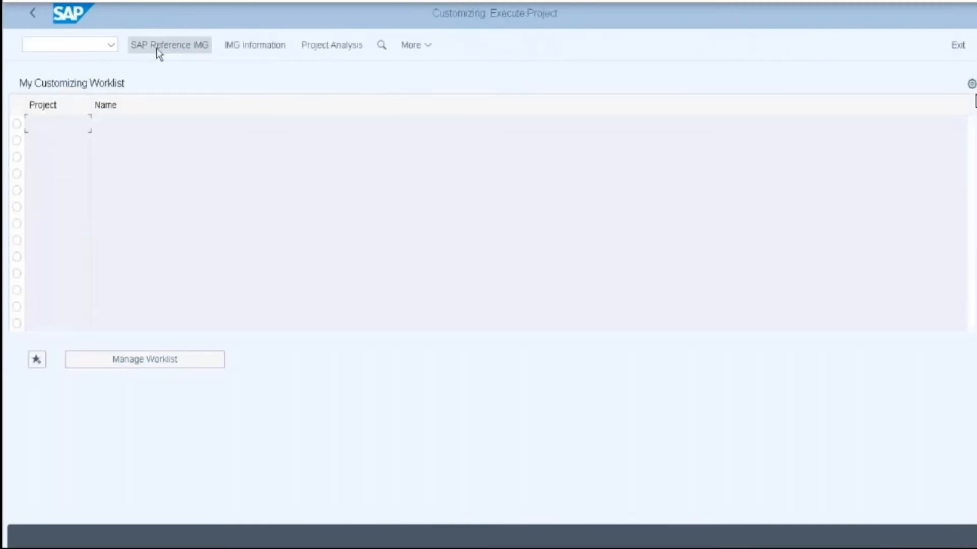
{"action": "left_click", "coordinate": [159, 50]}
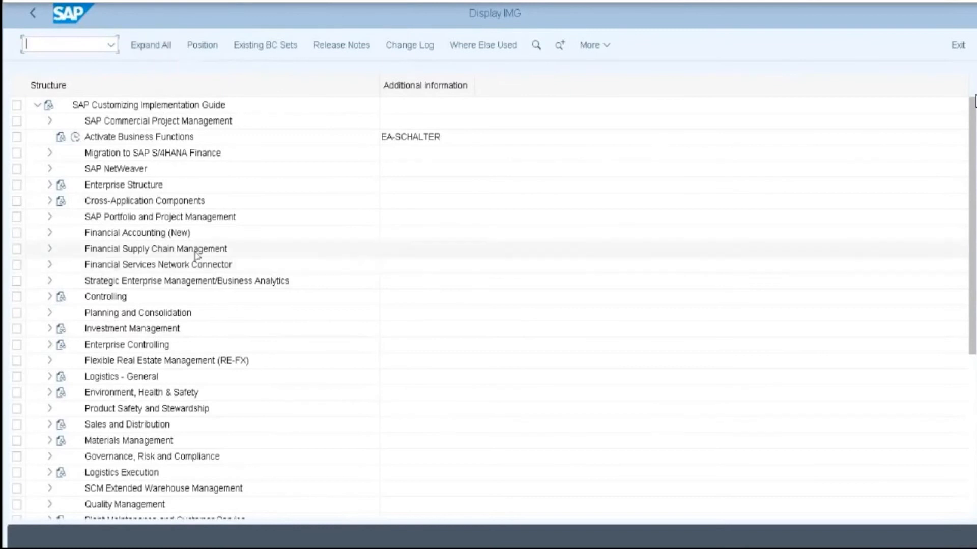
Expand Financial Supply Chain Management > Cash and Liquidity Management > Bank Account Management
{"action": "left_click", "coordinate": [50, 250]}
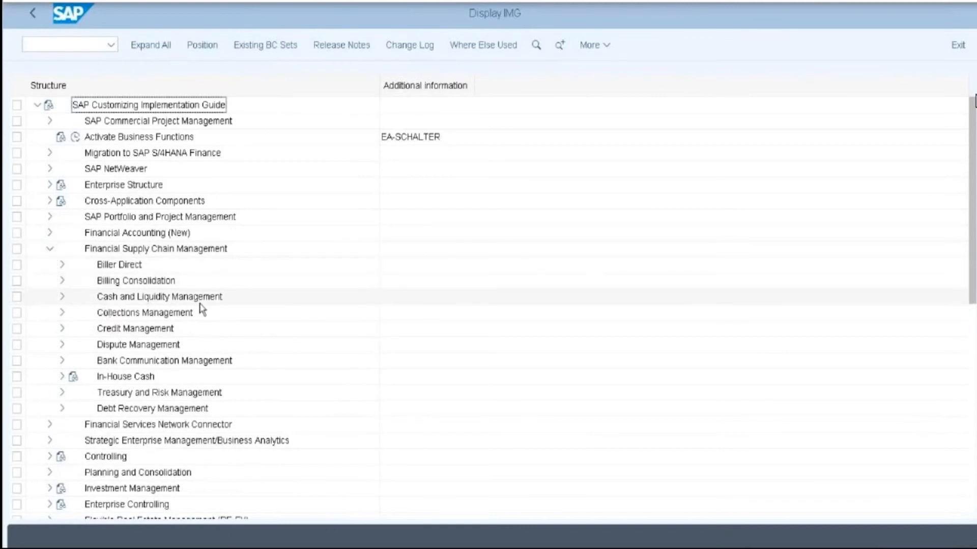
{"action": "left_click", "coordinate": [62, 297]}
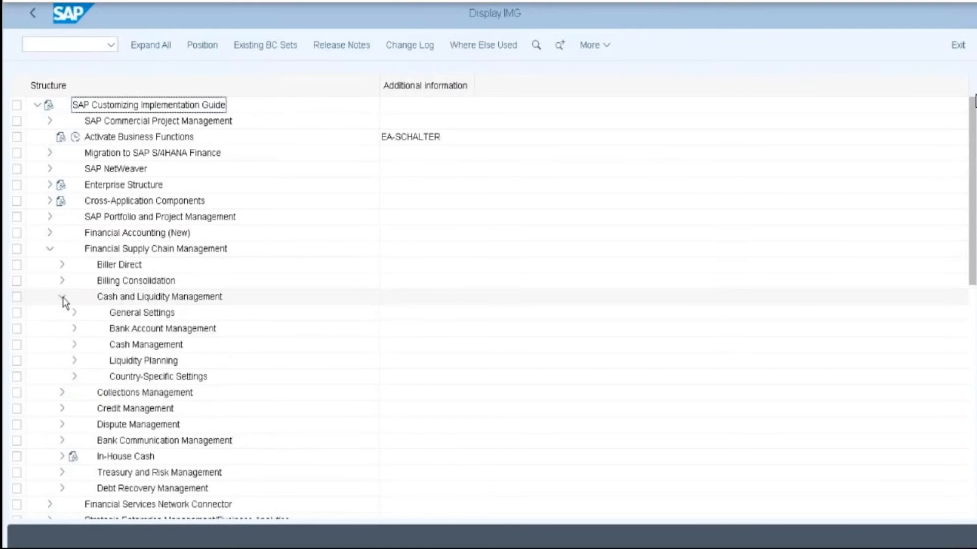
{"action": "left_click", "coordinate": [74, 329]}
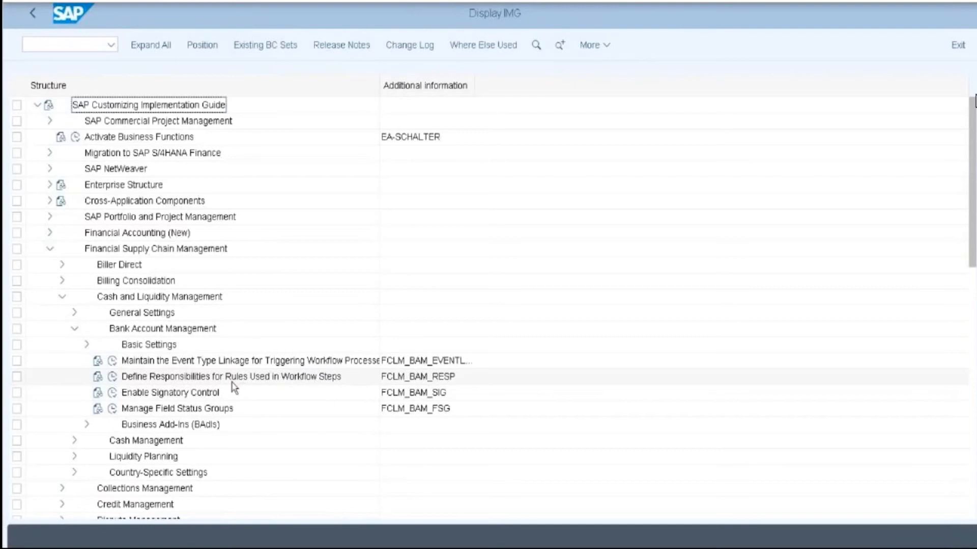
Run Define Responsibilities for Rules, enter rule 74300006 and open FCLM_CASHMGR responsibilities for editing
{"action": "left_click", "coordinate": [112, 377]}
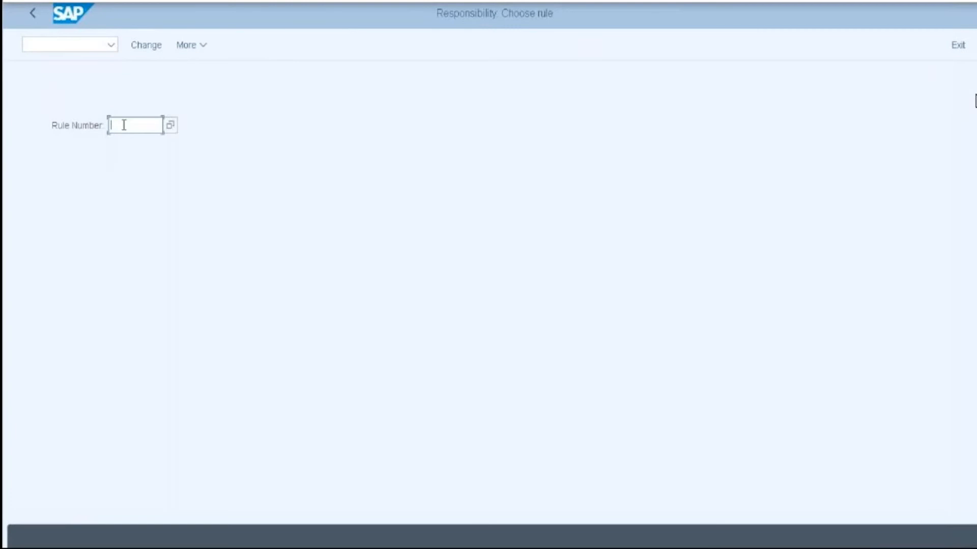
{"action": "type", "text": "74300006"}
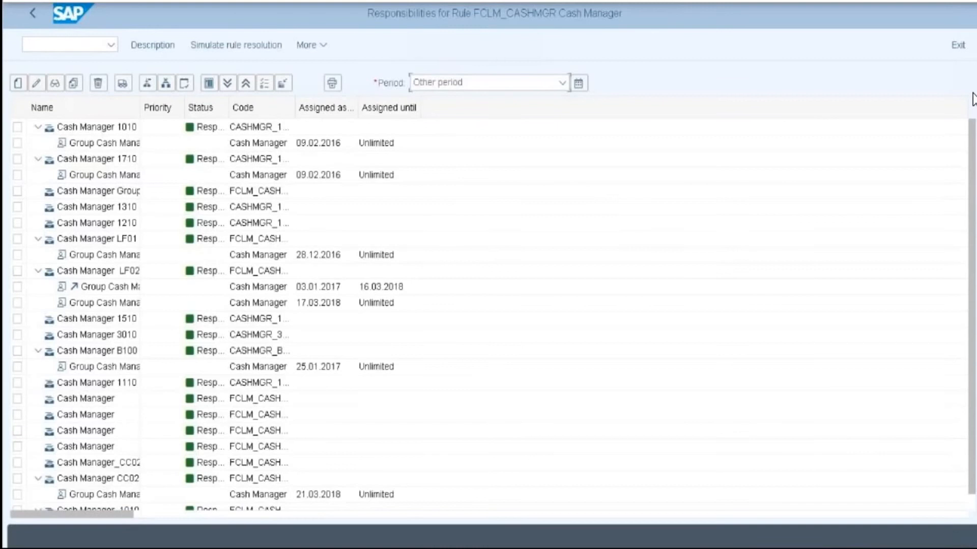
{"action": "left_click", "coordinate": [36, 84]}
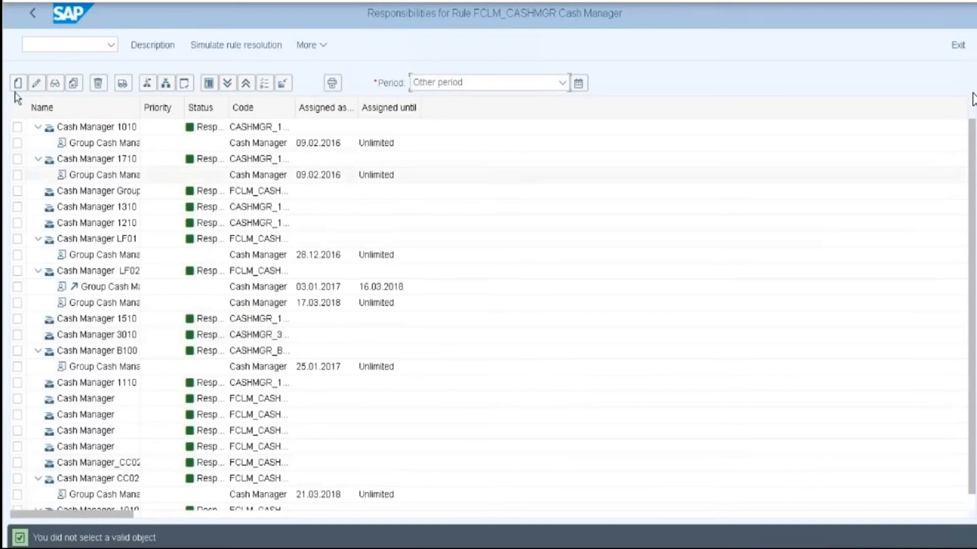
Create a new responsibility for the rule and name it Cash Manager 1010
{"action": "left_click", "coordinate": [18, 83]}
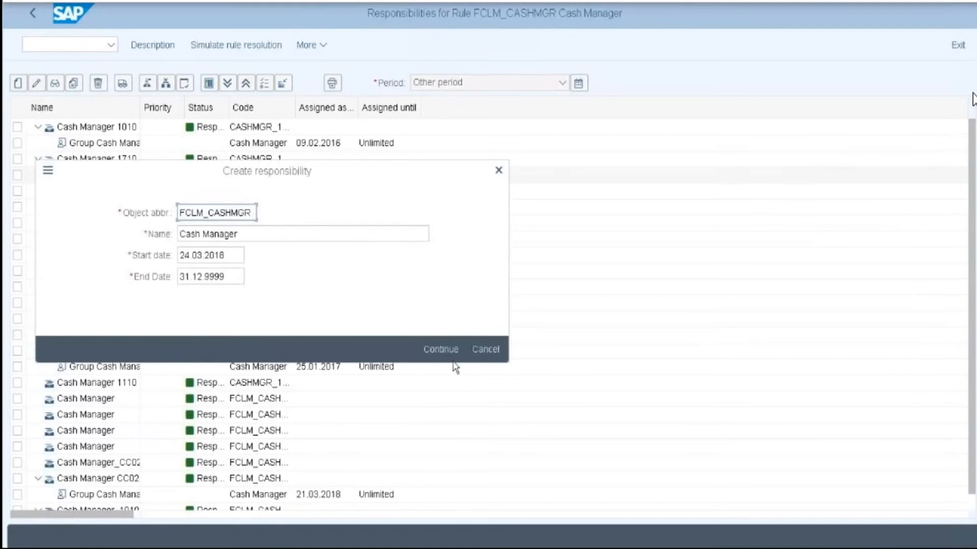
{"action": "left_click", "coordinate": [250, 213]}
{"action": "left_click", "coordinate": [440, 351]}
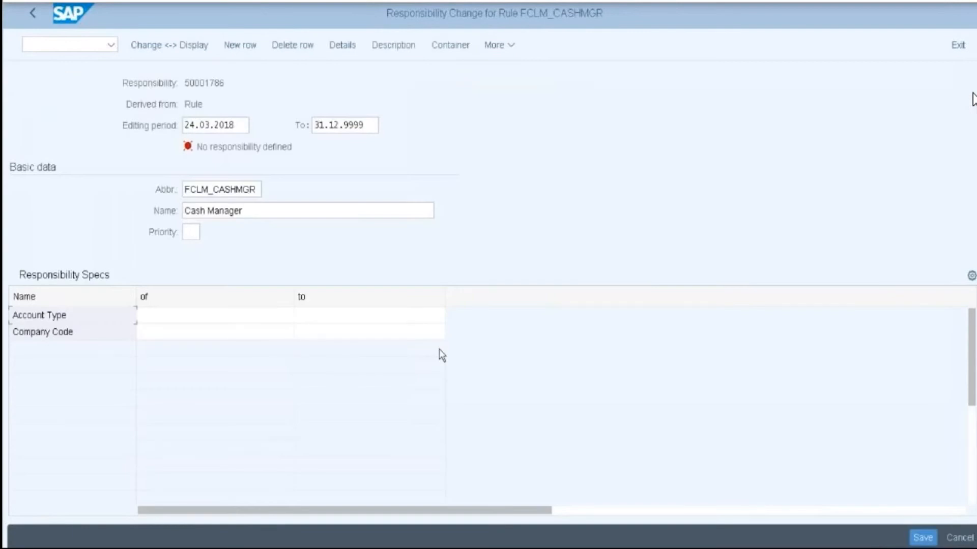
{"action": "left_click", "coordinate": [240, 211]}
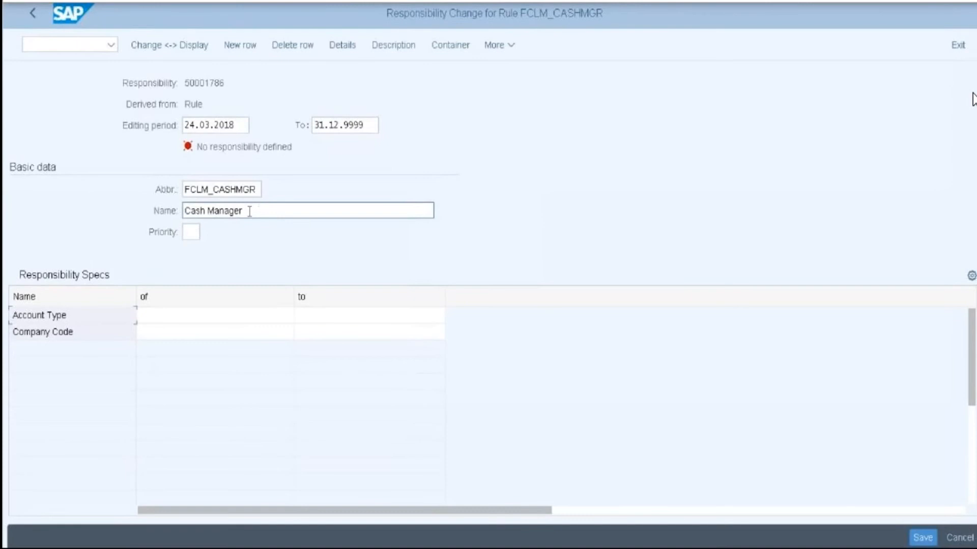
{"action": "left_click", "coordinate": [252, 211]}
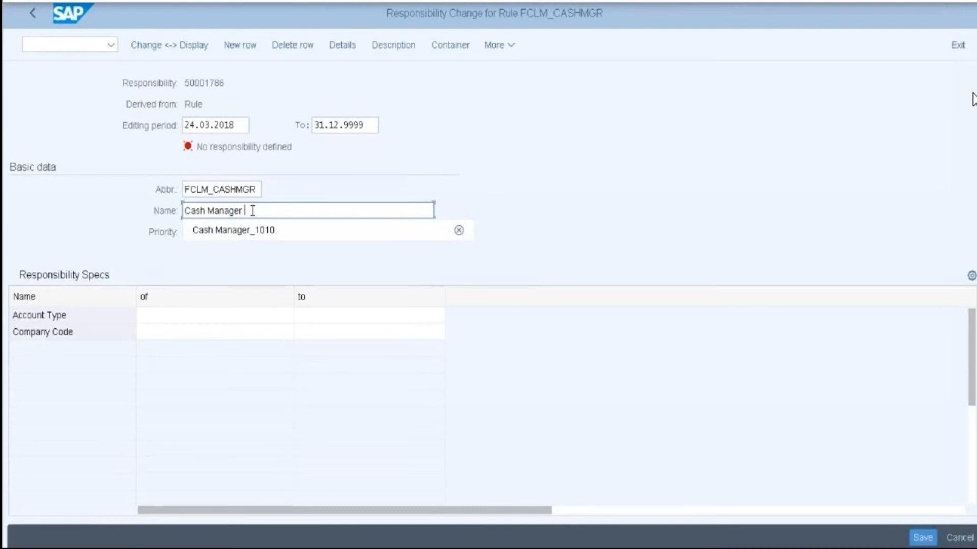
{"action": "type", "text": "1010"}
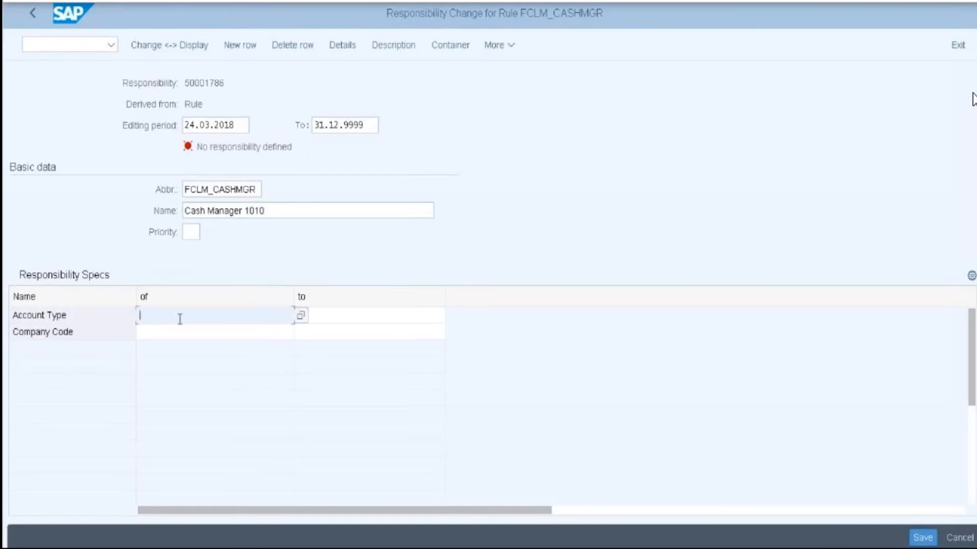
Set account types 01 to ZZ and company code 1010, save, and return to the list
{"action": "type", "text": "01"}
{"action": "left_click", "coordinate": [325, 318]}
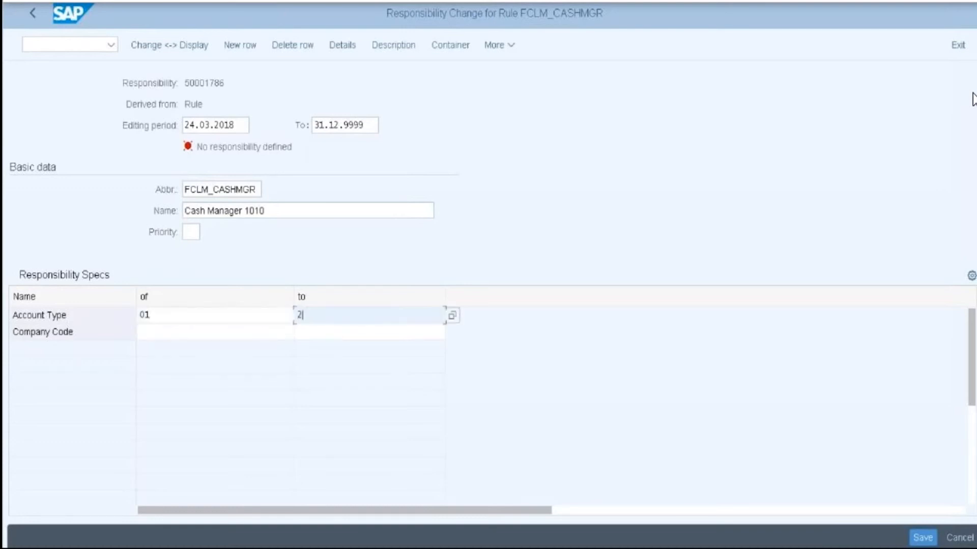
{"action": "type", "text": "zz"}
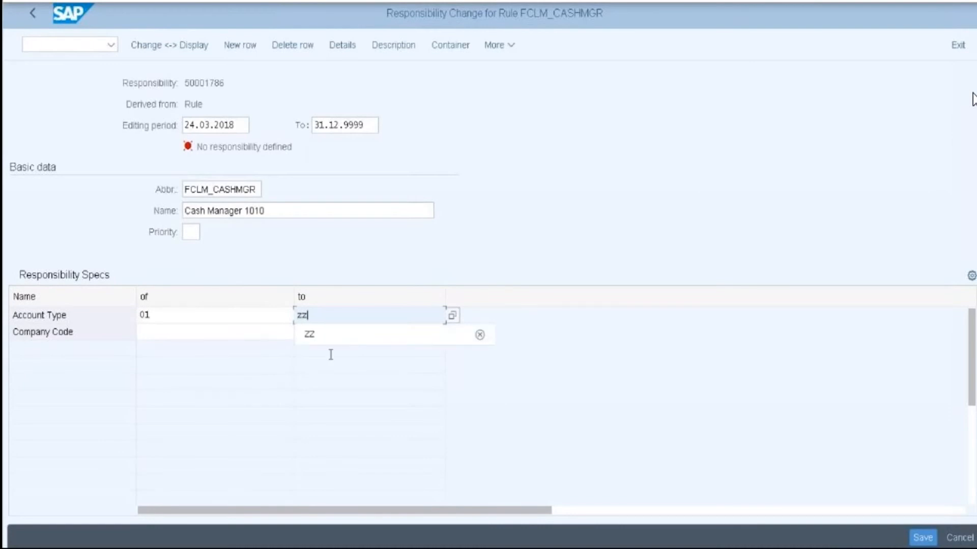
{"action": "left_click", "coordinate": [323, 337]}
{"action": "left_click", "coordinate": [173, 336]}
{"action": "type", "text": "1010"}
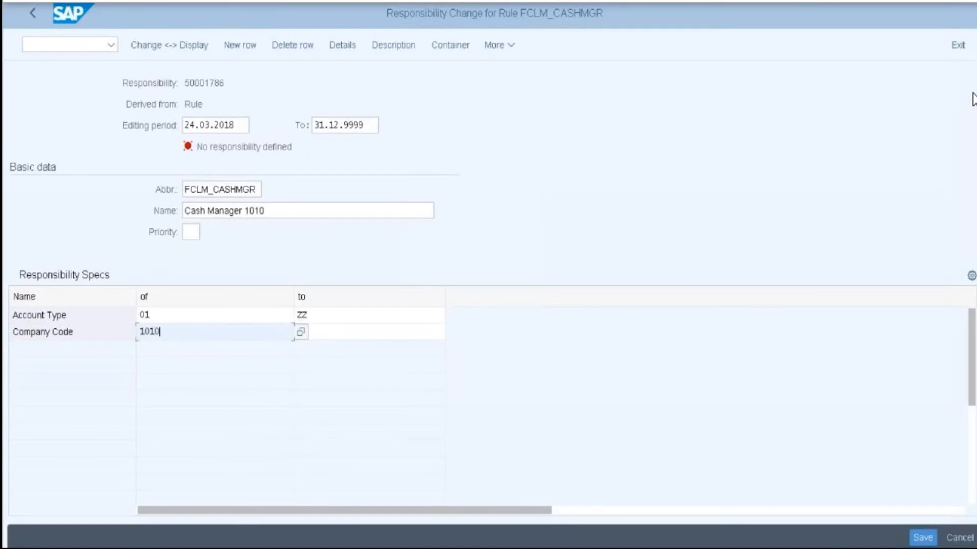
{"action": "left_click", "coordinate": [916, 539]}
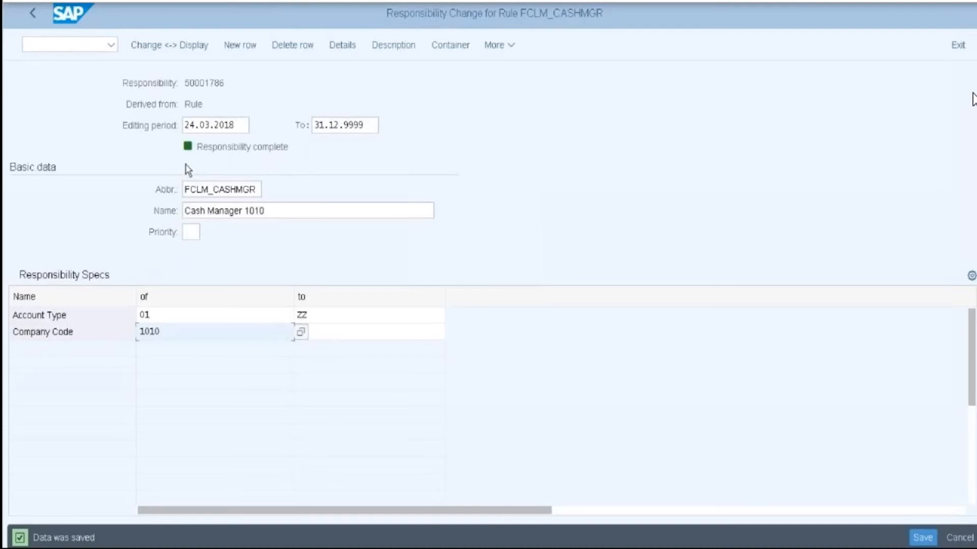
{"action": "left_click", "coordinate": [32, 17]}
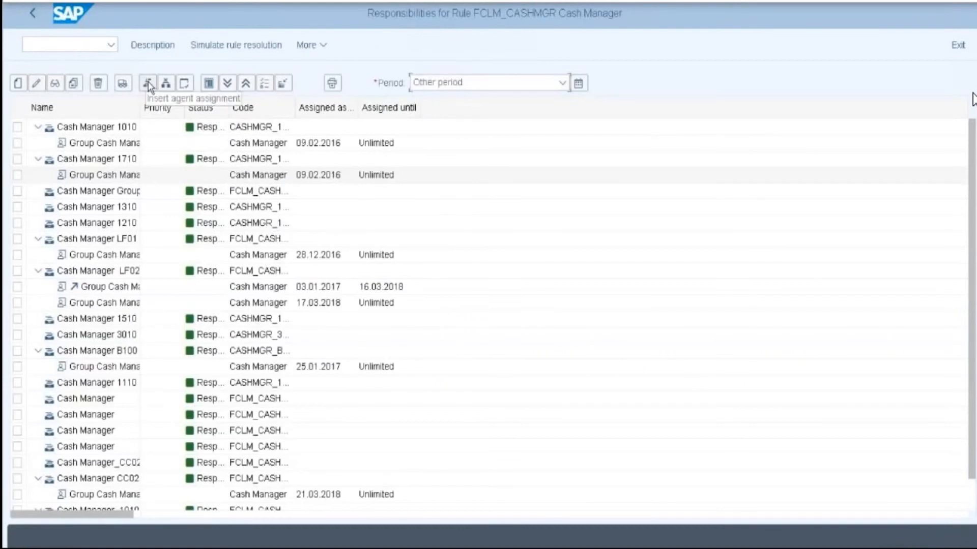
Widen the Name column, select Cash Manager 1010, and insert an agent assignment
{"action": "left_click", "coordinate": [148, 82]}
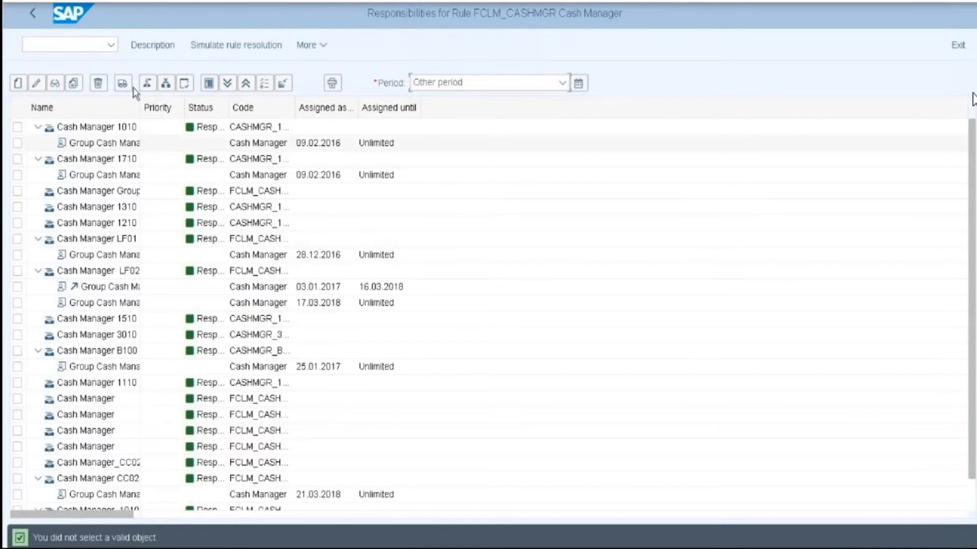
{"action": "left_click_drag", "start_coordinate": [139, 110], "coordinate": [188, 138]}
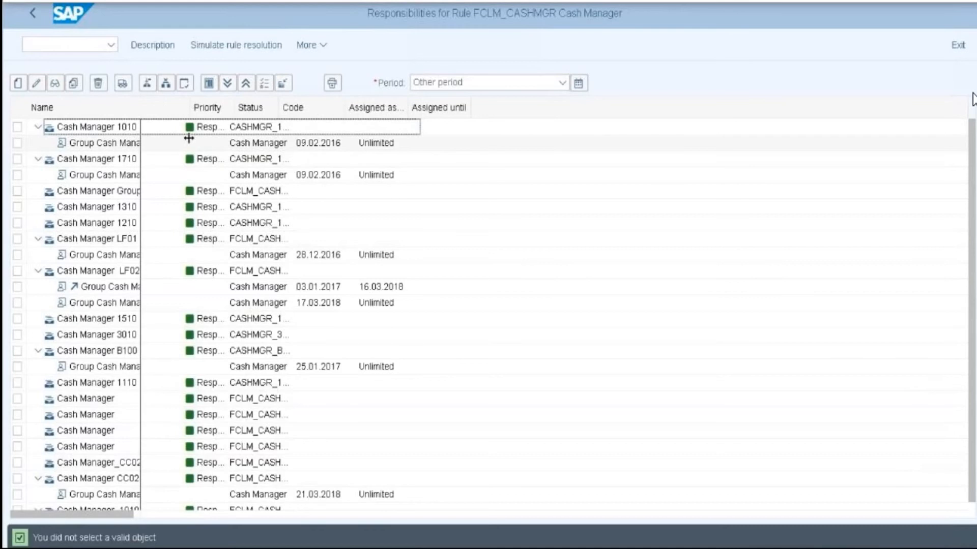
{"action": "scroll", "coordinate": [176, 214], "scroll_direction": "down", "scroll_amount": 1}
{"action": "scroll", "coordinate": [177, 214], "scroll_direction": "down", "scroll_amount": 2}
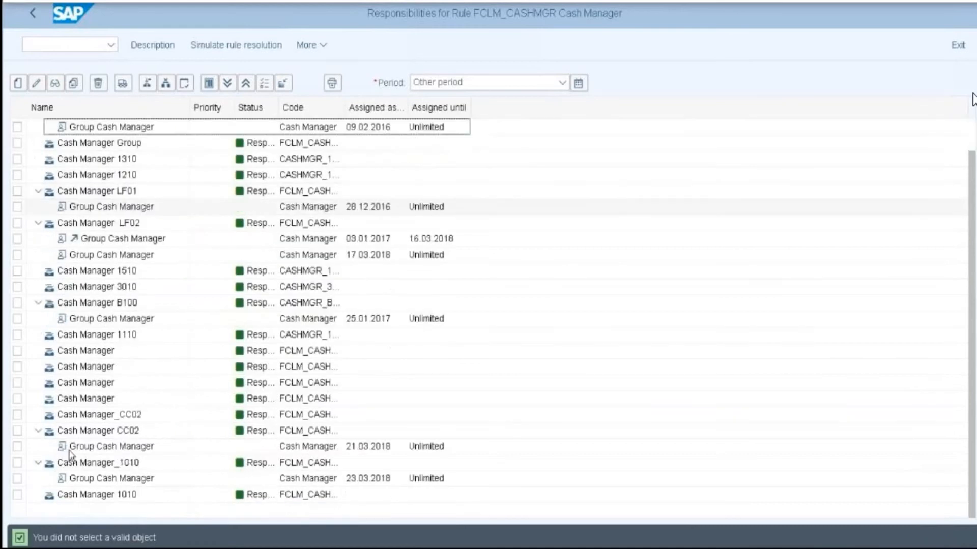
{"action": "left_click", "coordinate": [17, 494]}
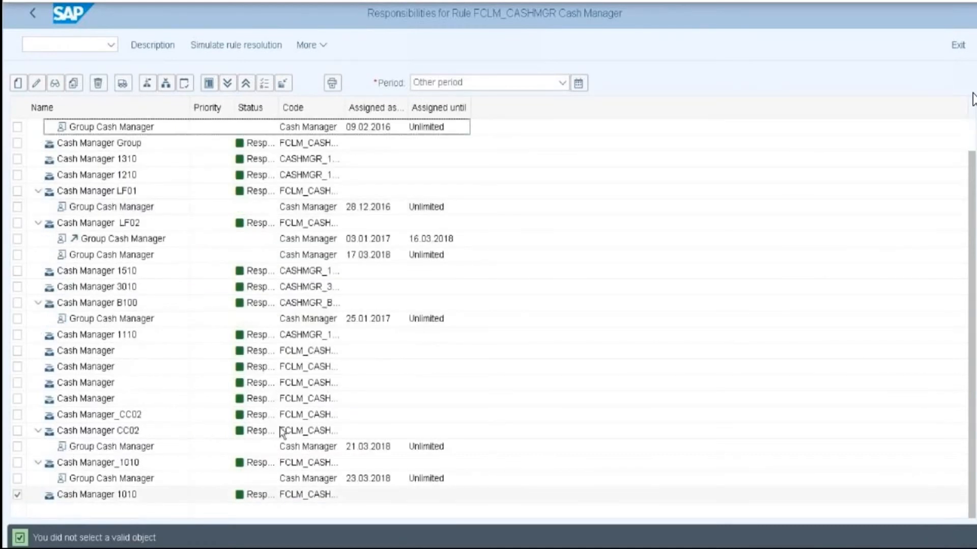
{"action": "left_click", "coordinate": [147, 84]}
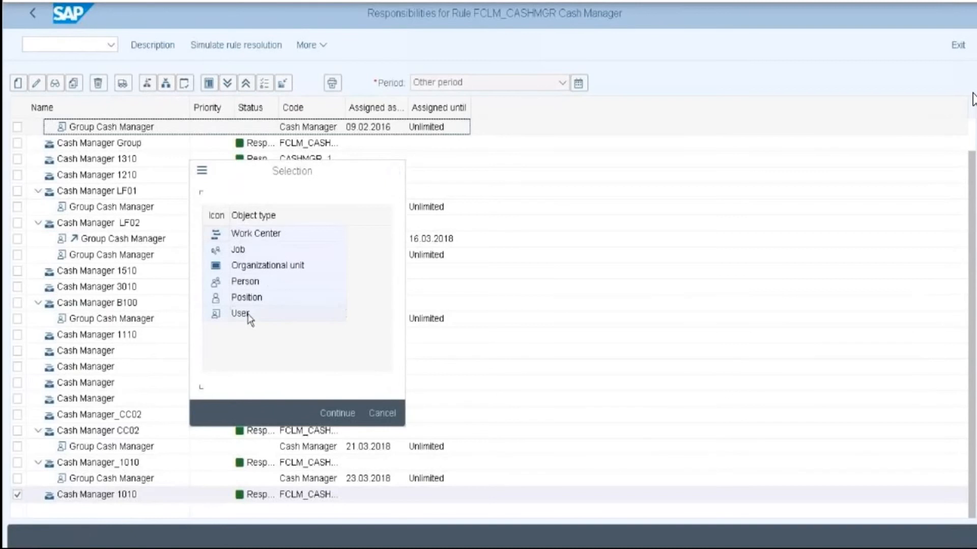
Assign the Group Cash Manager user, found via search term 'Cash manager', as agent
{"action": "double_click", "coordinate": [248, 314]}
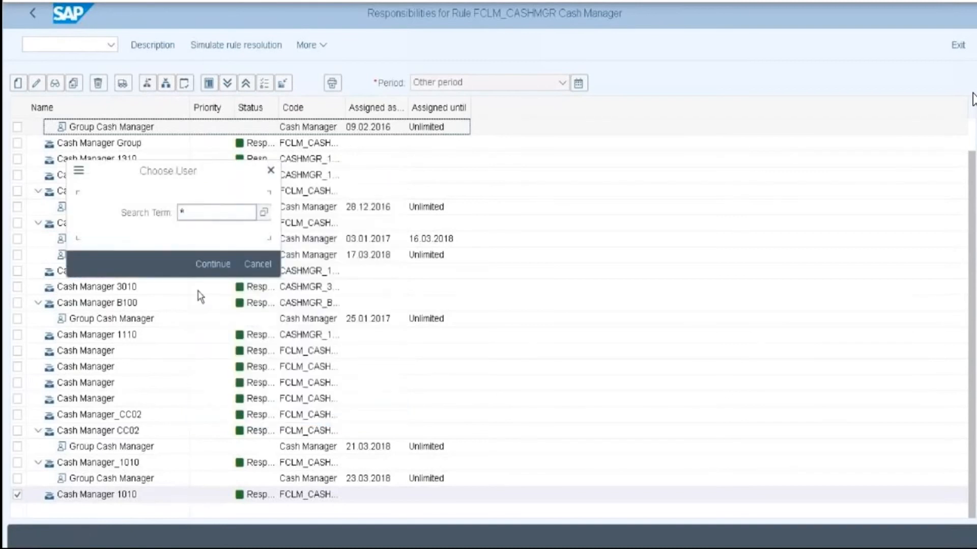
{"action": "left_click", "coordinate": [207, 214]}
{"action": "key", "text": "BackSpace"}
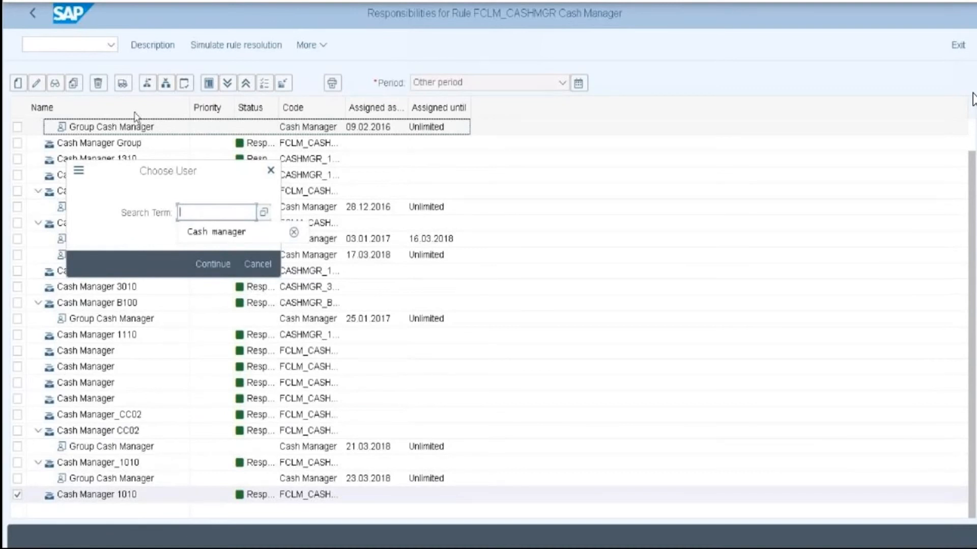
{"action": "left_click", "coordinate": [233, 230]}
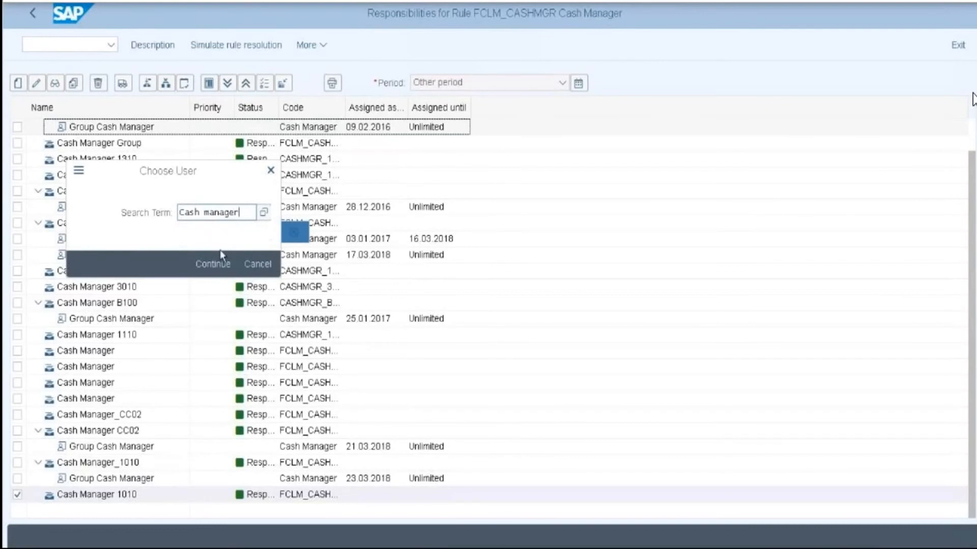
{"action": "left_click", "coordinate": [218, 264]}
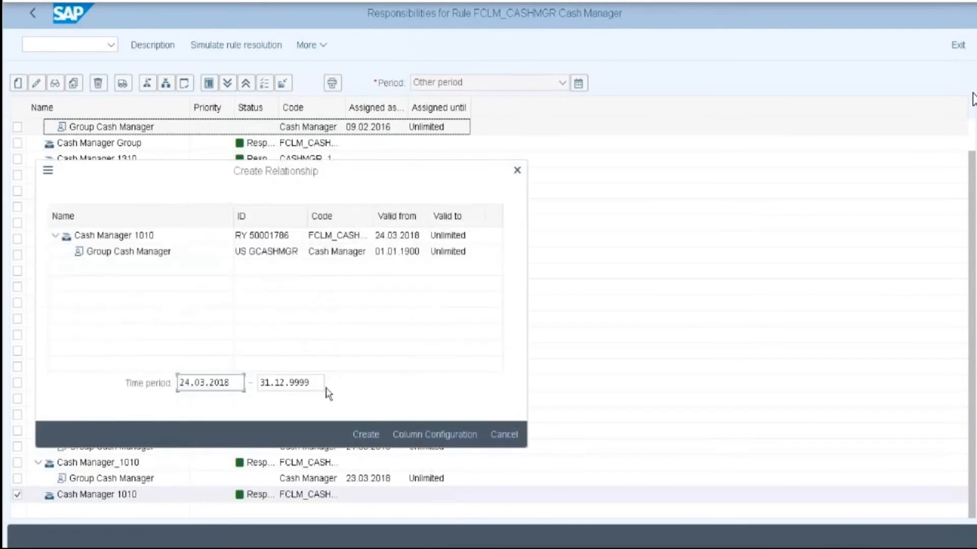
{"action": "left_click", "coordinate": [363, 437]}
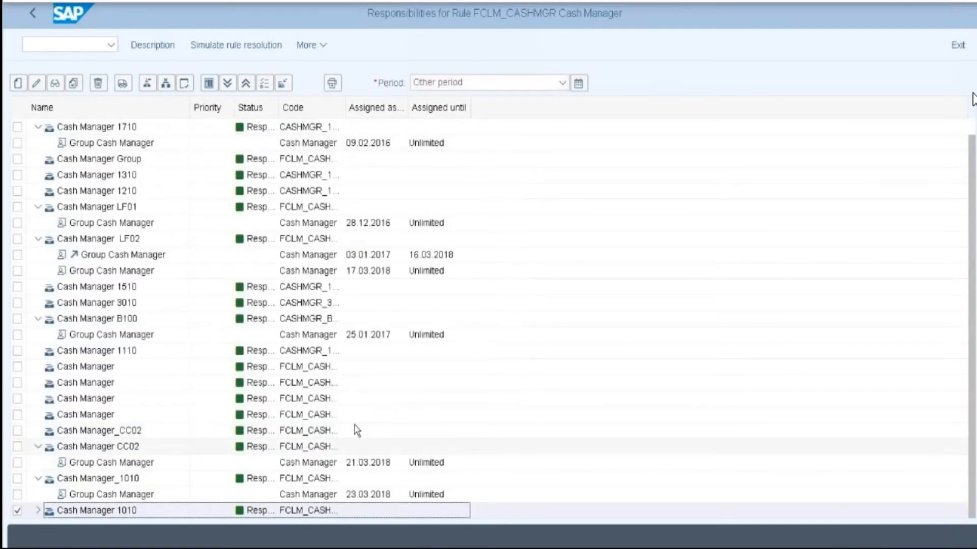
Expand Cash Manager 1010 to see Group Cash Manager assigned from 24.03.2018, unlimited
{"action": "scroll", "coordinate": [357, 431], "scroll_direction": "down", "scroll_amount": 1}
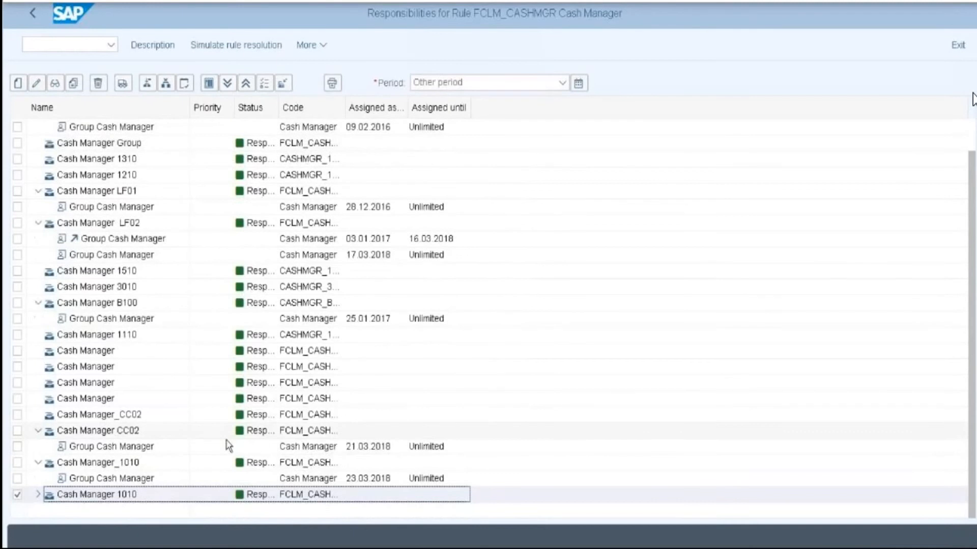
{"action": "left_click", "coordinate": [39, 495]}
{"action": "scroll", "coordinate": [181, 454], "scroll_direction": "down", "scroll_amount": 1}
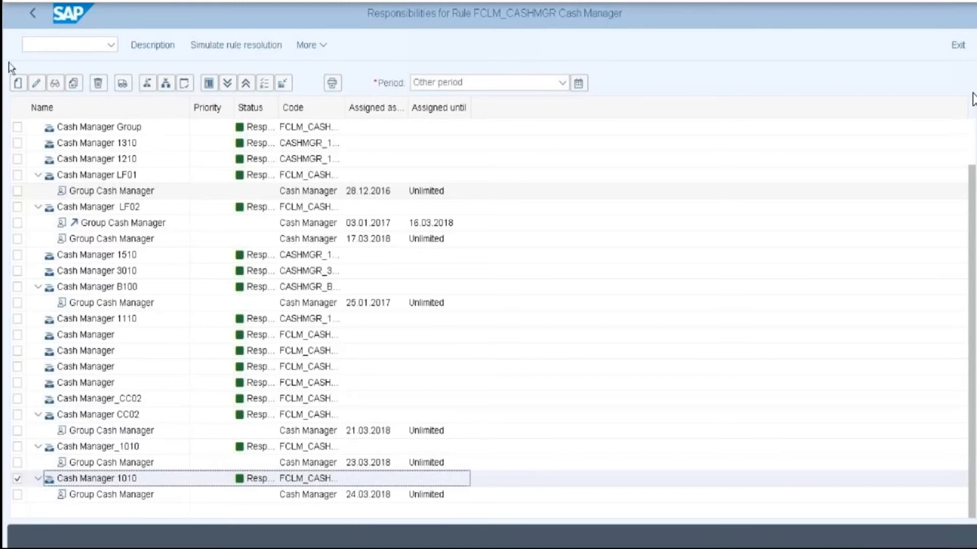
Return to the IMG and run Maintain the Event Type Linkage for Triggering Workflow Processes
{"action": "left_click", "coordinate": [31, 11]}
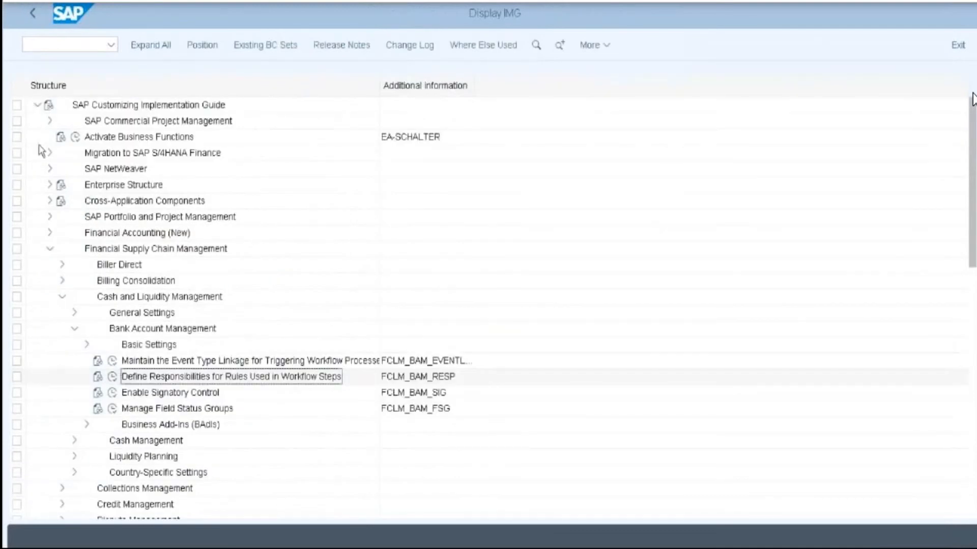
{"action": "left_click", "coordinate": [113, 361]}
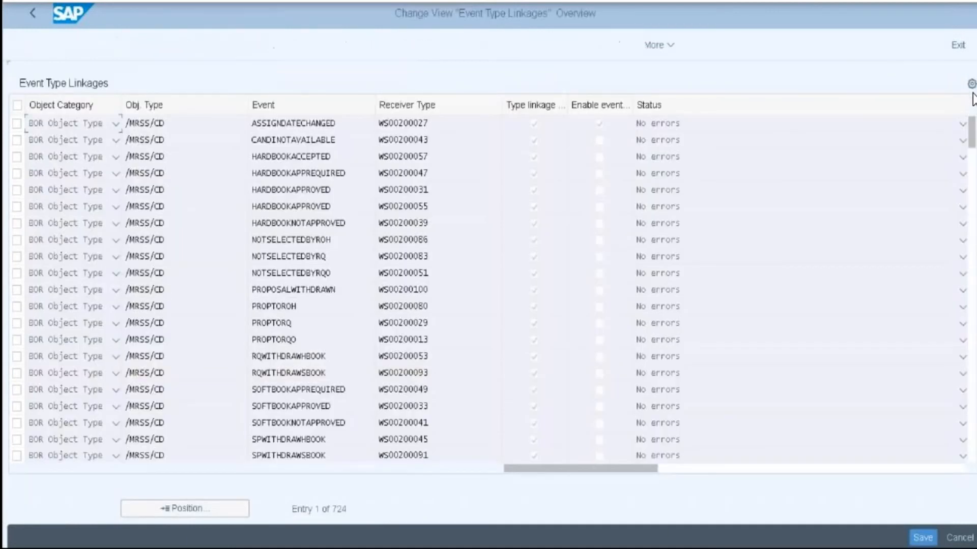
{"action": "scroll", "coordinate": [972, 96], "scroll_direction": "down", "scroll_amount": 2}
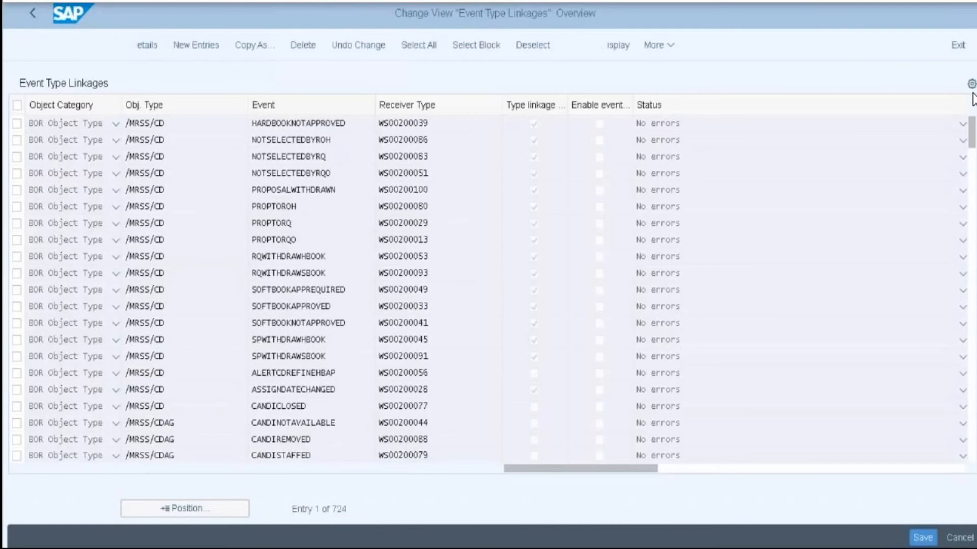
{"action": "scroll", "coordinate": [192, 224], "scroll_direction": "down", "scroll_amount": 10}
{"action": "scroll", "coordinate": [193, 224], "scroll_direction": "down", "scroll_amount": 14}
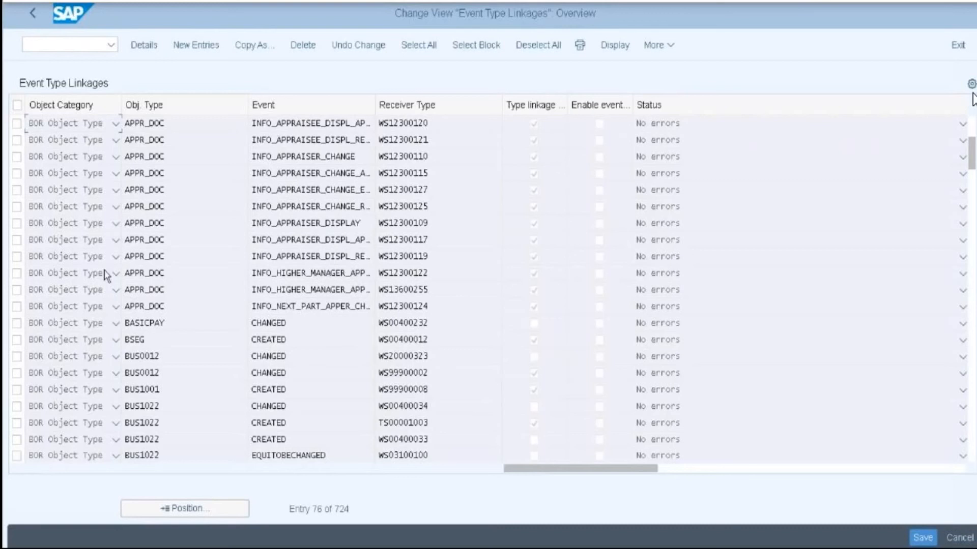
{"action": "left_click", "coordinate": [161, 260]}
{"action": "double_click", "coordinate": [198, 263]}
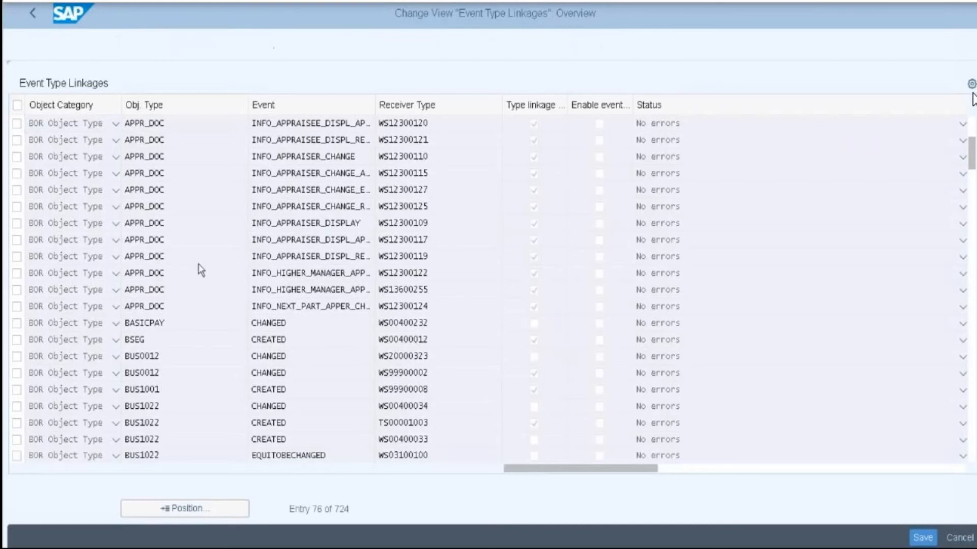
{"action": "scroll", "coordinate": [201, 265], "scroll_direction": "down", "scroll_amount": 1}
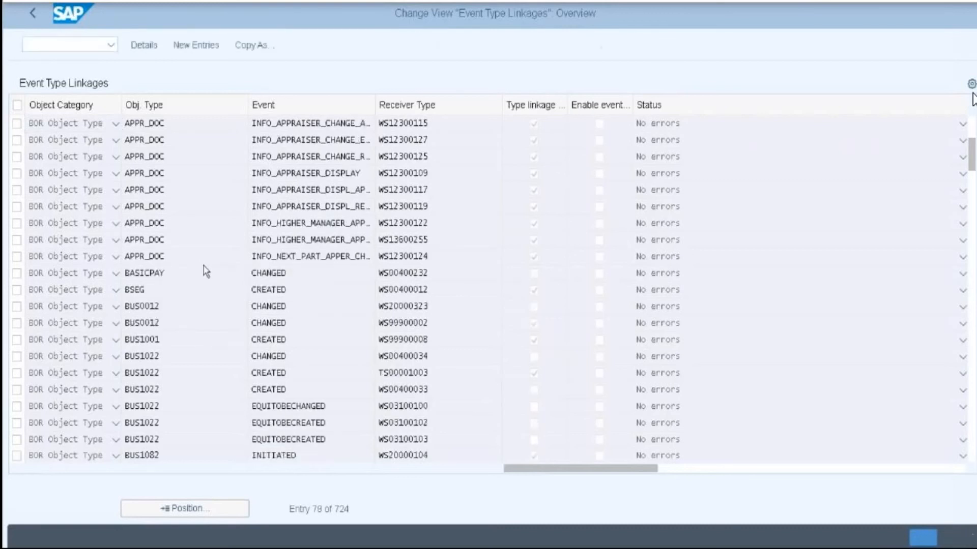
{"action": "scroll", "coordinate": [205, 271], "scroll_direction": "down", "scroll_amount": 13}
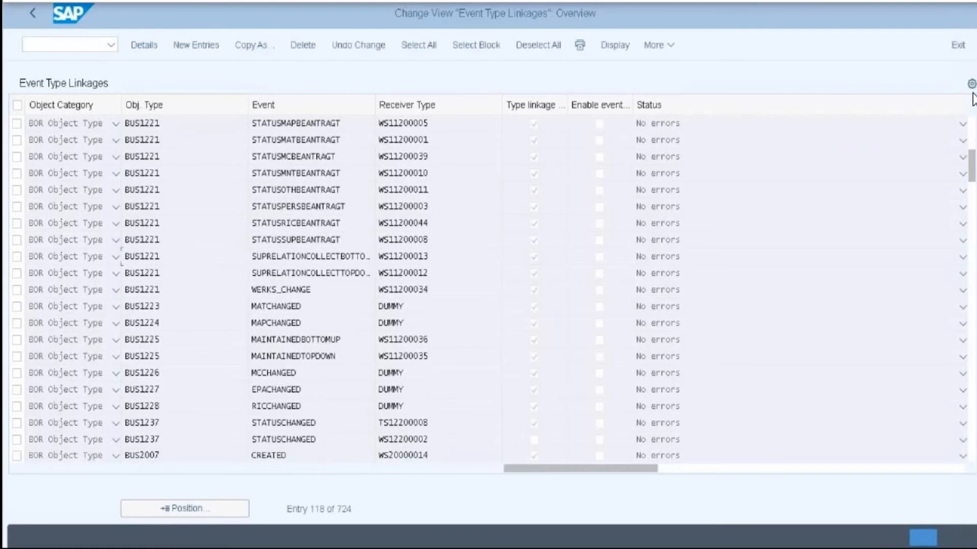
{"action": "scroll", "coordinate": [973, 99], "scroll_direction": "down", "scroll_amount": 10}
{"action": "scroll", "coordinate": [160, 257], "scroll_direction": "down", "scroll_amount": 20}
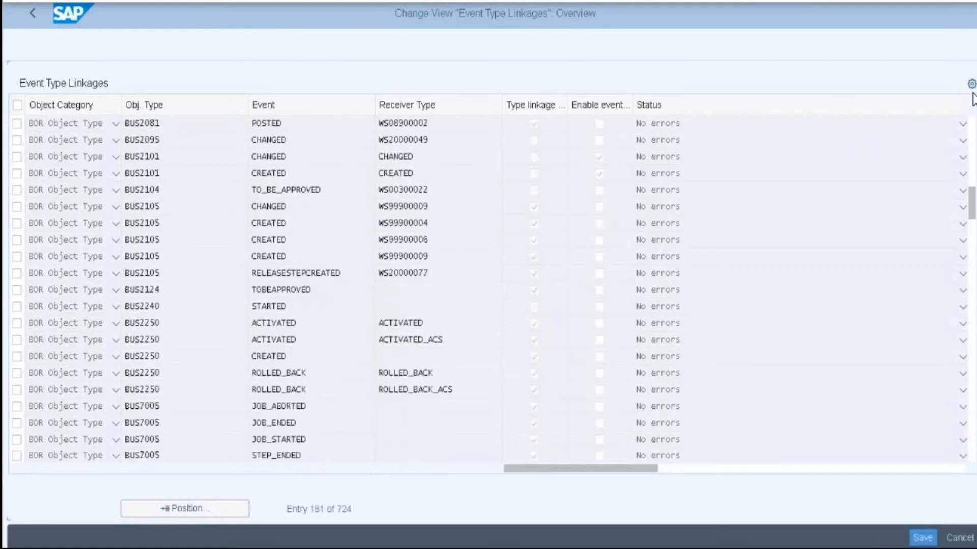
{"action": "scroll", "coordinate": [203, 268], "scroll_direction": "down", "scroll_amount": 8}
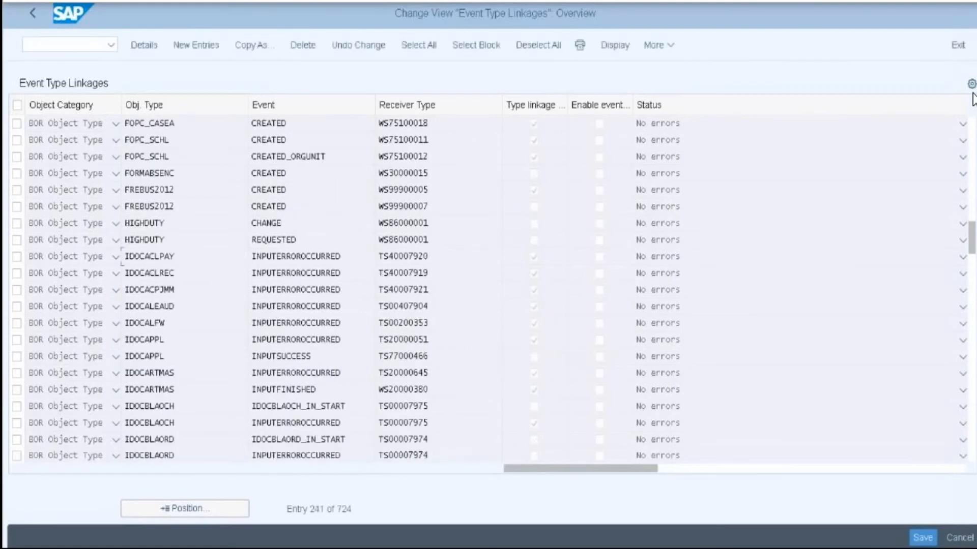
{"action": "scroll", "coordinate": [973, 99], "scroll_direction": "down", "scroll_amount": 6}
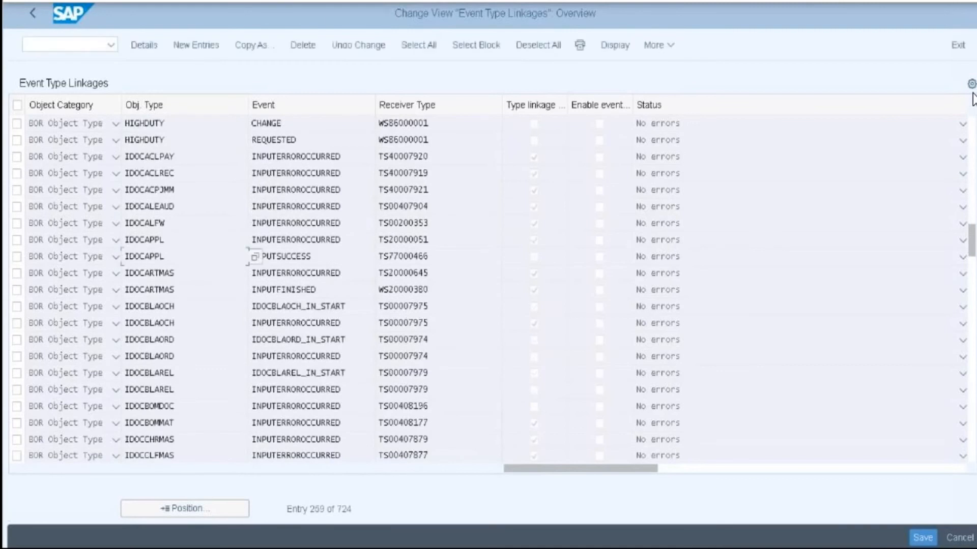
{"action": "scroll", "coordinate": [973, 99], "scroll_direction": "down", "scroll_amount": 3}
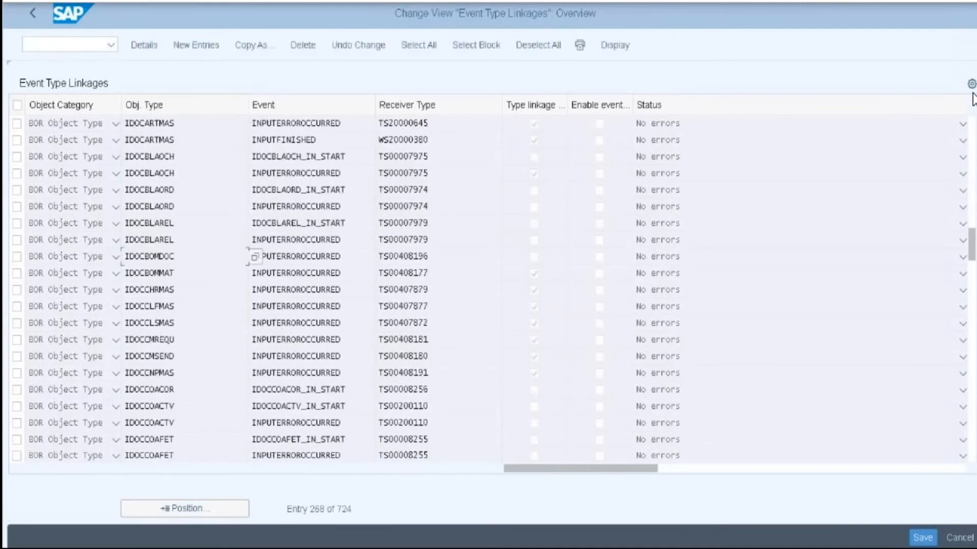
{"action": "scroll", "coordinate": [973, 99], "scroll_direction": "down", "scroll_amount": 19}
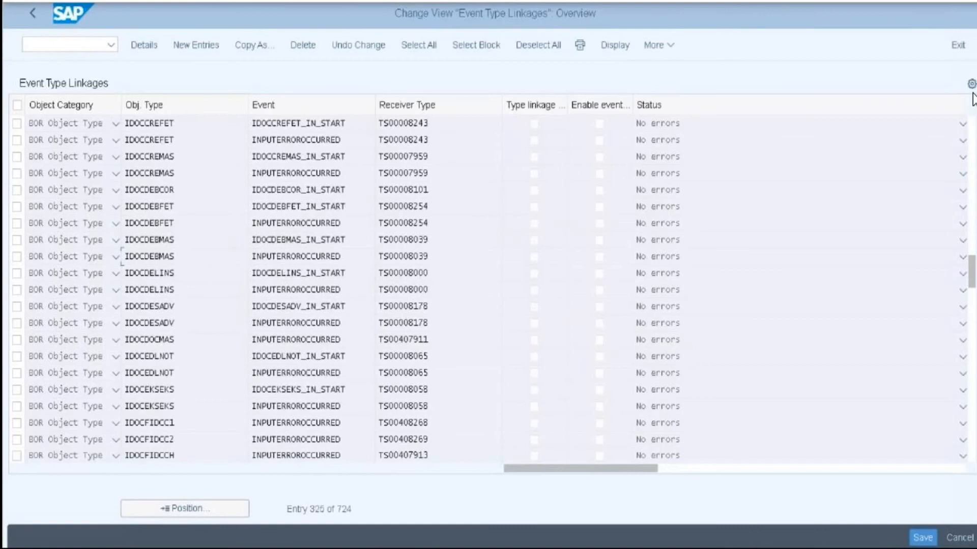
{"action": "scroll", "coordinate": [973, 99], "scroll_direction": "down", "scroll_amount": 6}
{"action": "scroll", "coordinate": [972, 99], "scroll_direction": "down", "scroll_amount": 8}
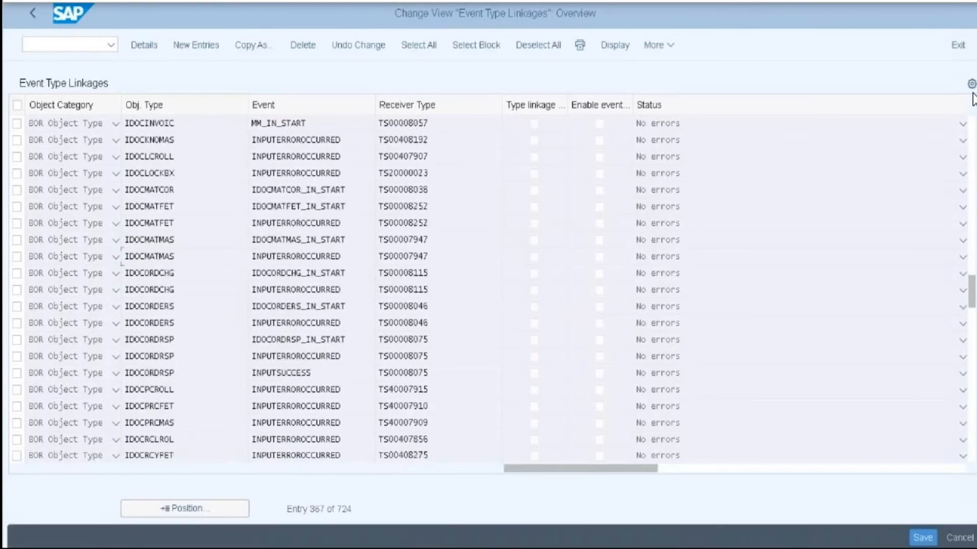
{"action": "scroll", "coordinate": [973, 99], "scroll_direction": "down", "scroll_amount": 5}
{"action": "scroll", "coordinate": [972, 99], "scroll_direction": "down", "scroll_amount": 12}
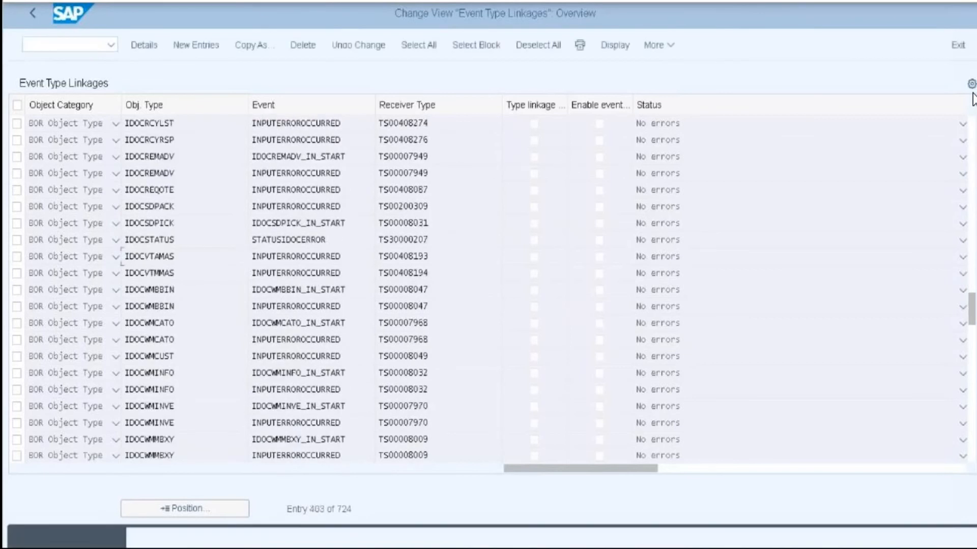
{"action": "scroll", "coordinate": [201, 262], "scroll_direction": "down", "scroll_amount": 11}
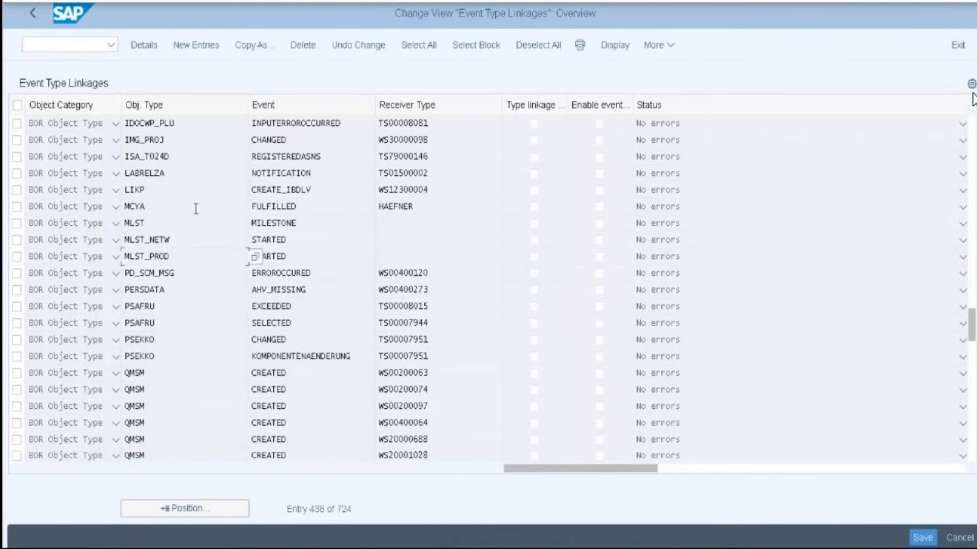
{"action": "scroll", "coordinate": [198, 214], "scroll_direction": "up", "scroll_amount": 7}
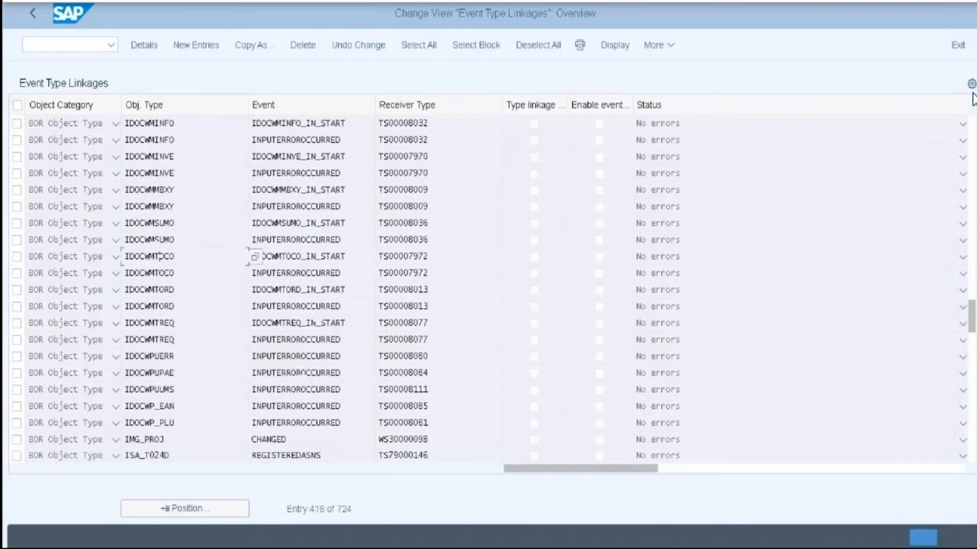
{"action": "scroll", "coordinate": [159, 256], "scroll_direction": "up", "scroll_amount": 4}
{"action": "scroll", "coordinate": [159, 256], "scroll_direction": "up", "scroll_amount": 7}
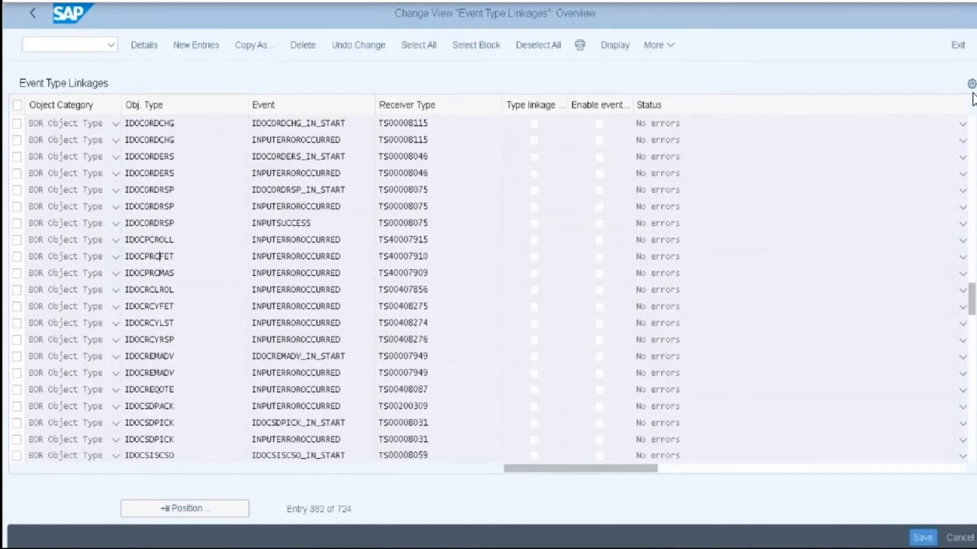
{"action": "scroll", "coordinate": [148, 256], "scroll_direction": "up", "scroll_amount": 20}
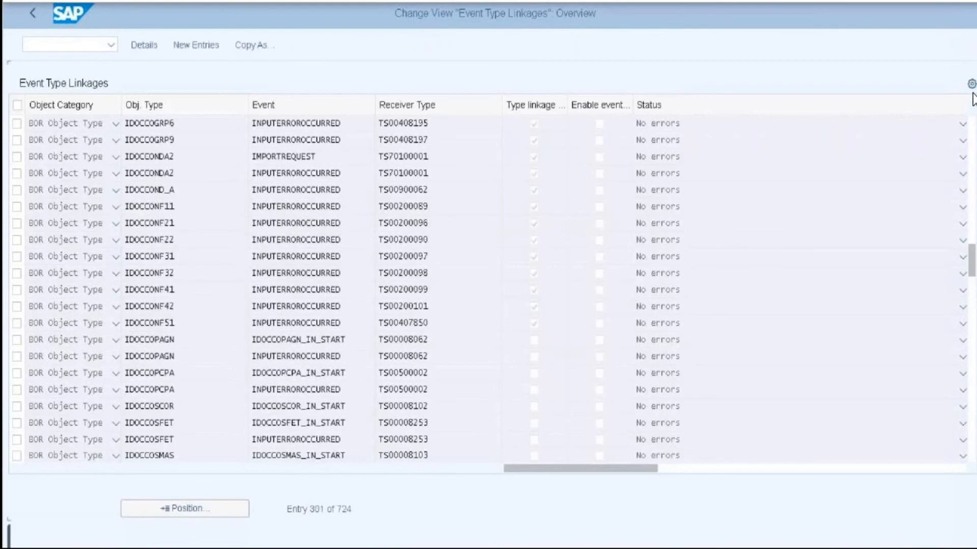
{"action": "scroll", "coordinate": [147, 257], "scroll_direction": "up", "scroll_amount": 5}
{"action": "scroll", "coordinate": [973, 99], "scroll_direction": "up", "scroll_amount": 4}
{"action": "scroll", "coordinate": [973, 100], "scroll_direction": "up", "scroll_amount": 6}
{"action": "scroll", "coordinate": [973, 99], "scroll_direction": "up", "scroll_amount": 8}
{"action": "scroll", "coordinate": [972, 99], "scroll_direction": "down", "scroll_amount": 1}
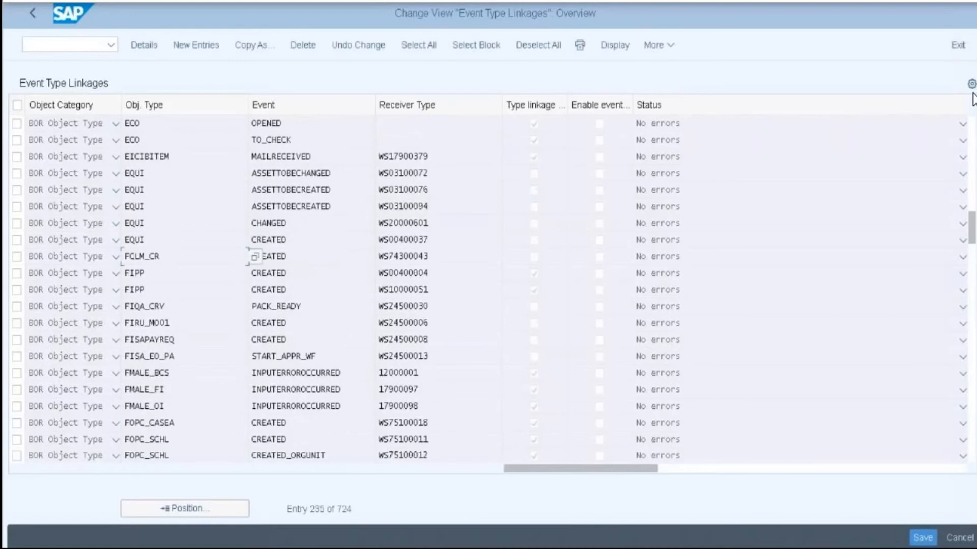
{"action": "scroll", "coordinate": [173, 257], "scroll_direction": "down", "scroll_amount": 1}
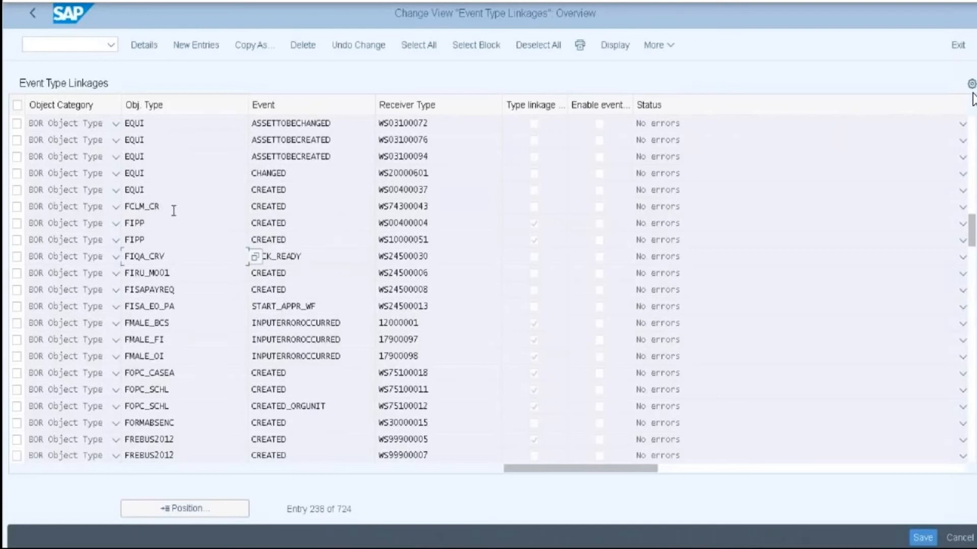
Select the FCLM_CR CREATED linkage, view its details, and save it
{"action": "left_click", "coordinate": [17, 207]}
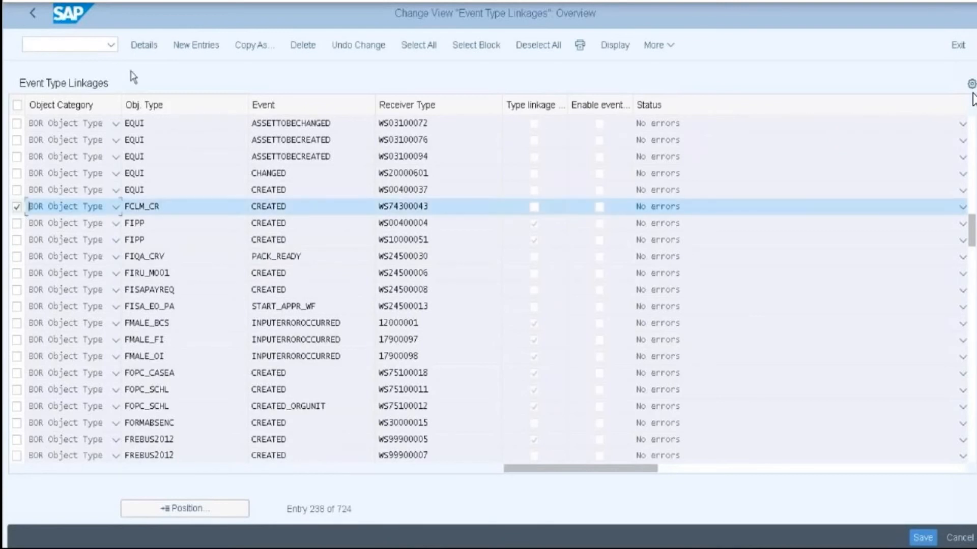
{"action": "left_click", "coordinate": [145, 45]}
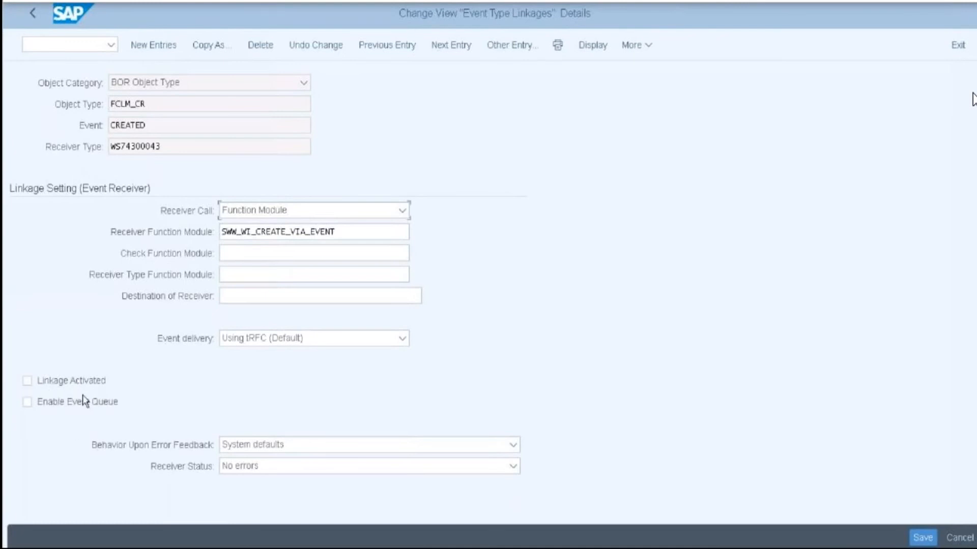
{"action": "left_click", "coordinate": [921, 538]}
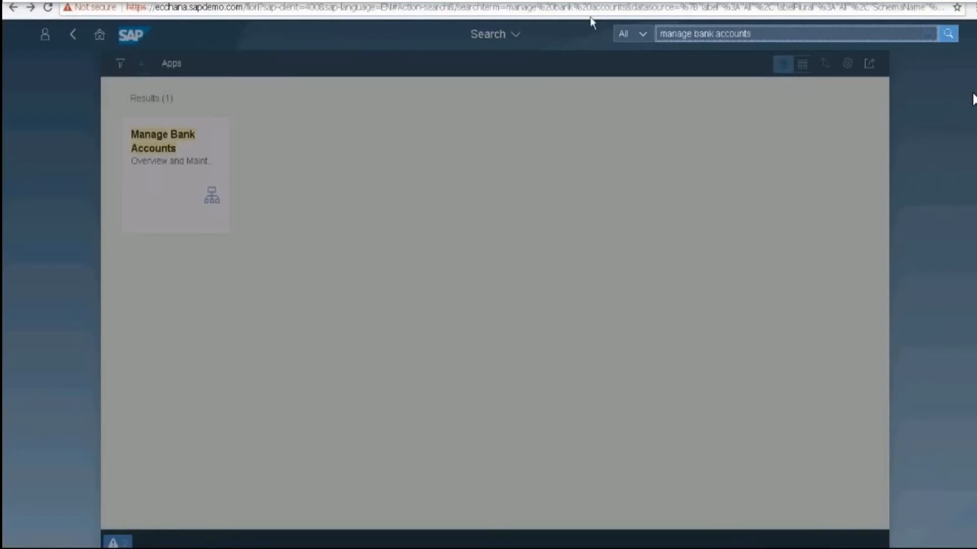
Search the launchpad for 'make bank transfers' and launch the Make Bank Transfers app
{"action": "key", "text": "BackSpace"}
{"action": "key", "text": "BackSpace"}
{"action": "key", "text": "BackSpace"}
{"action": "key", "text": "BackSpace"}
{"action": "key", "text": "BackSpace"}
{"action": "key", "text": "BackSpace"}
{"action": "key", "text": "BackSpace"}
{"action": "key", "text": "BackSpace"}
{"action": "key", "text": "BackSpace"}
{"action": "key", "text": "BackSpace"}
{"action": "key", "text": "BackSpace"}
{"action": "key", "text": "BackSpace"}
{"action": "key", "text": "BackSpace"}
{"action": "key", "text": "BackSpace"}
{"action": "key", "text": "BackSpace"}
{"action": "key", "text": "BackSpace"}
{"action": "key", "text": "BackSpace"}
{"action": "key", "text": "BackSpace"}
{"action": "type", "text": "ke bank tran"}
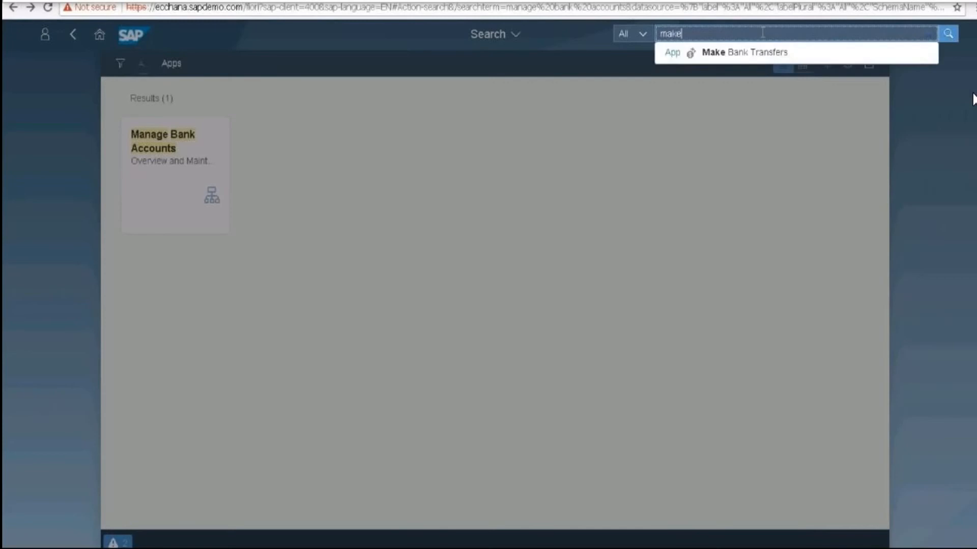
{"action": "type", "text": "sfers"}
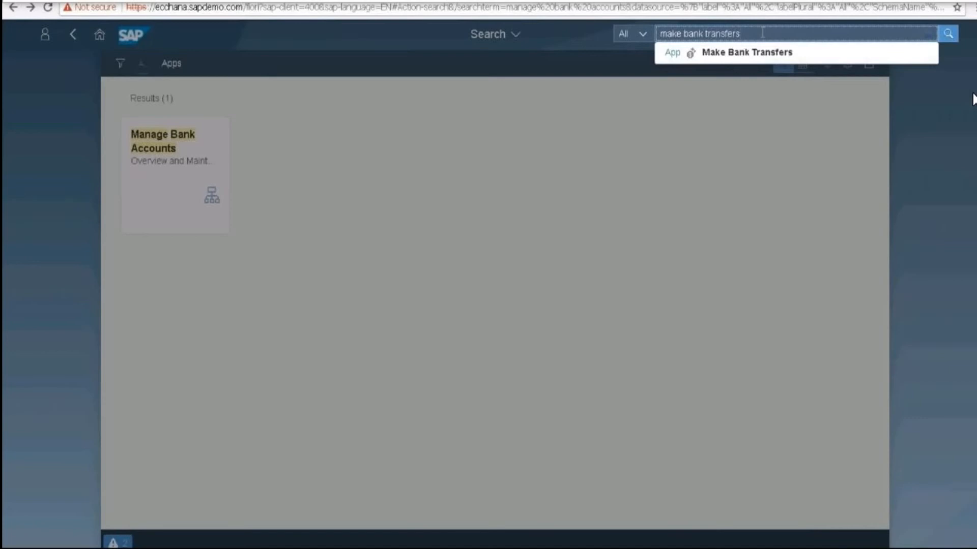
{"action": "key", "text": "Return"}
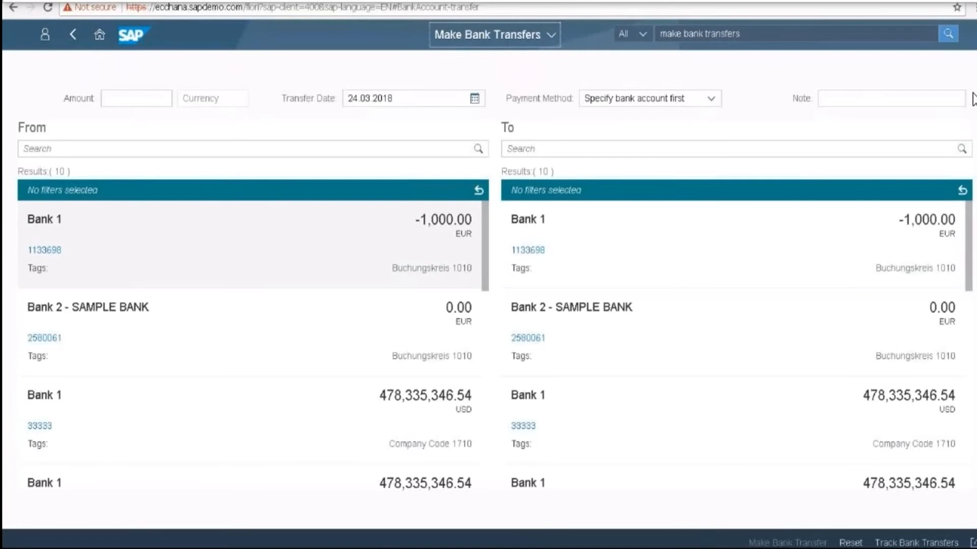
Enter 1000 as the transfer amount and choose the USD Bank 1 account as the source
{"action": "left_click", "coordinate": [115, 99]}
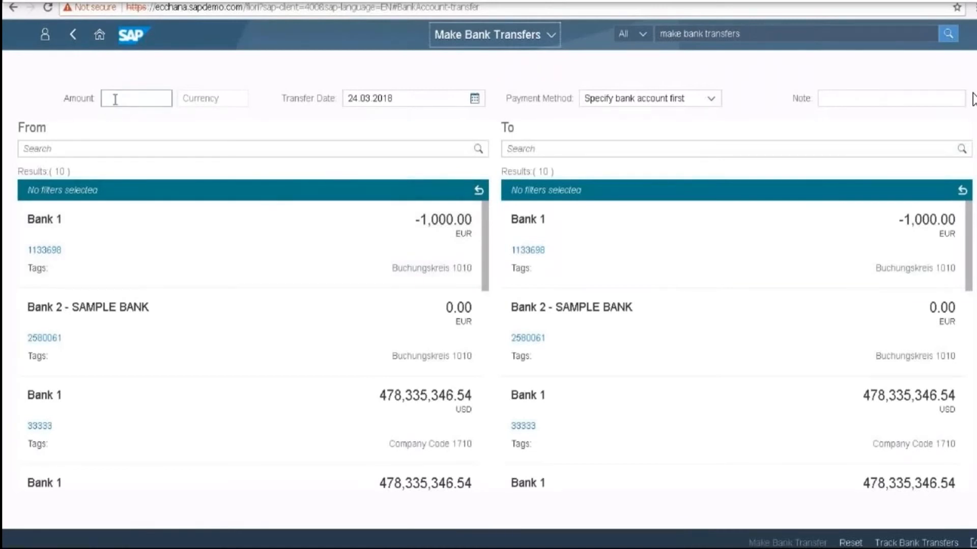
{"action": "type", "text": "1"}
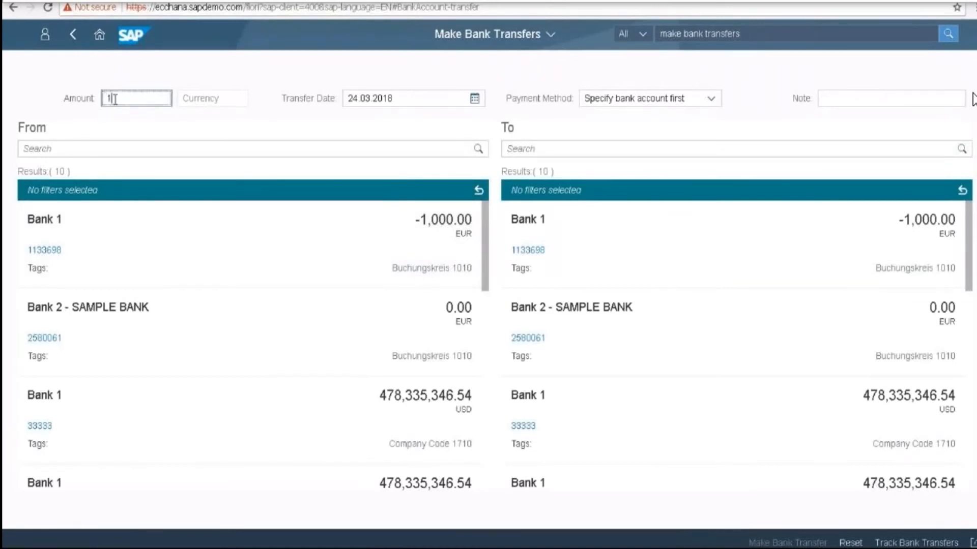
{"action": "type", "text": "000"}
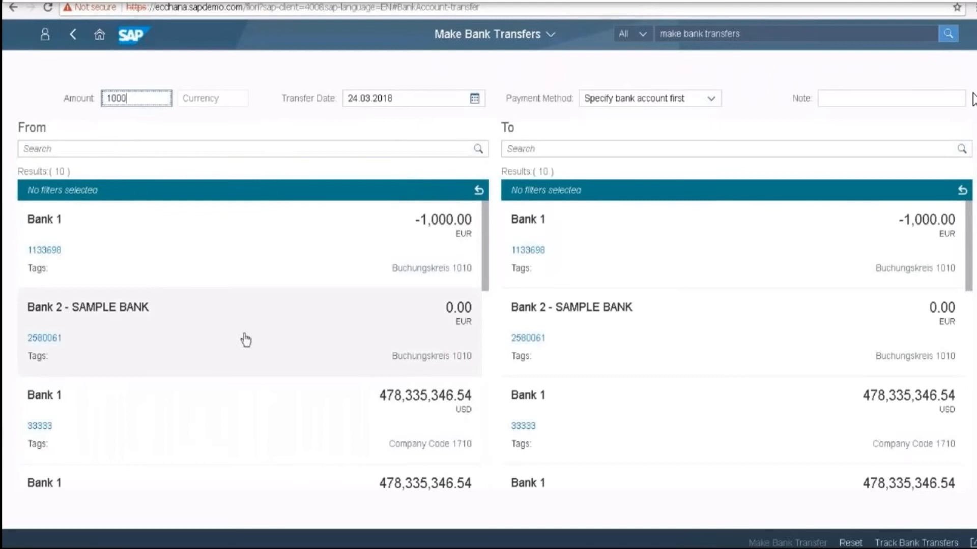
{"action": "left_click", "coordinate": [214, 422]}
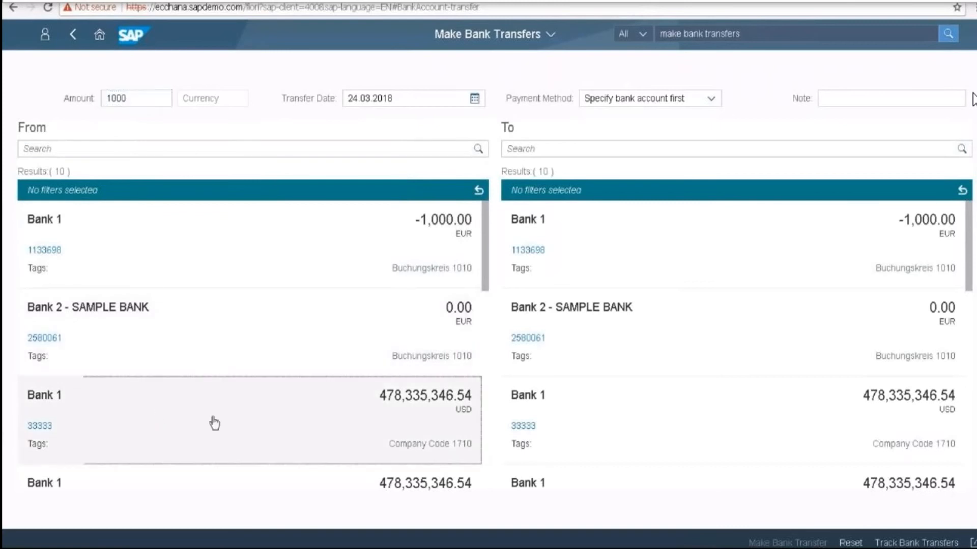
Select Bank 2 - SAMPLE BANK as the receiving account
{"action": "scroll", "coordinate": [763, 337], "scroll_direction": "down", "scroll_amount": 4}
{"action": "scroll", "coordinate": [756, 353], "scroll_direction": "down", "scroll_amount": 3}
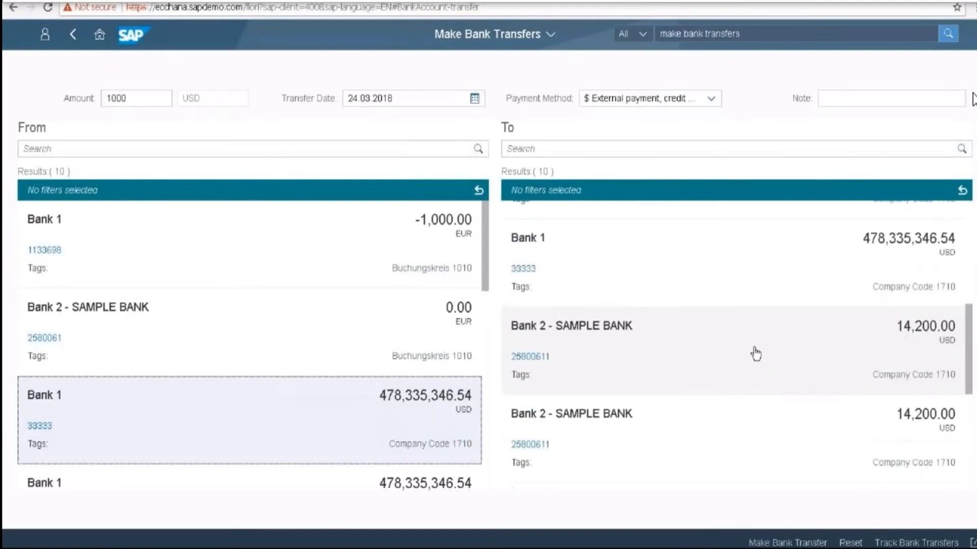
{"action": "scroll", "coordinate": [749, 379], "scroll_direction": "down", "scroll_amount": 2}
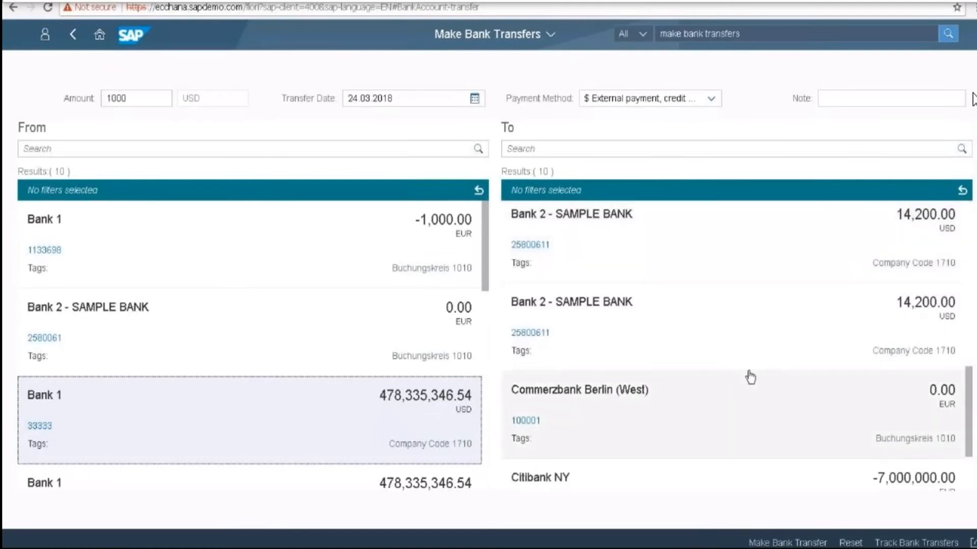
{"action": "scroll", "coordinate": [749, 377], "scroll_direction": "down", "scroll_amount": 2}
{"action": "scroll", "coordinate": [720, 356], "scroll_direction": "up", "scroll_amount": 4}
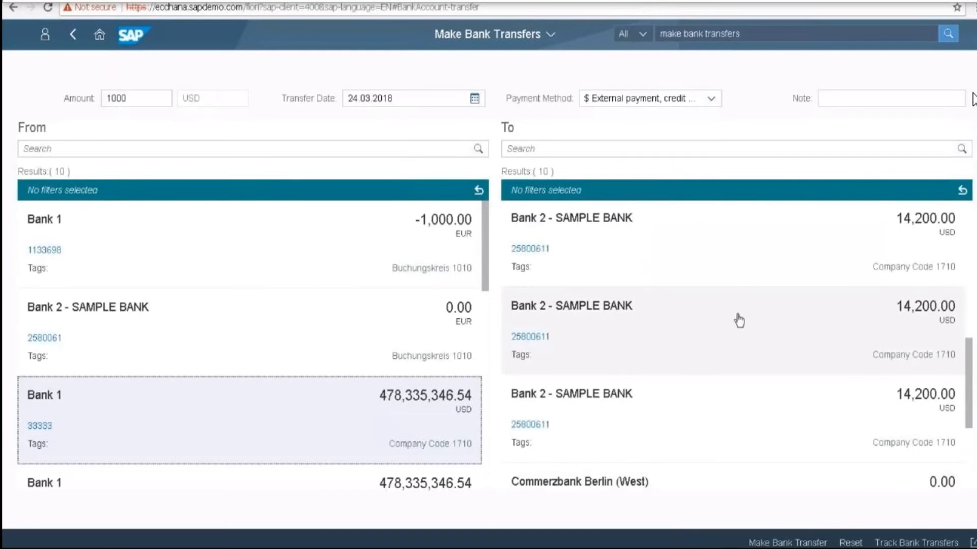
{"action": "left_click", "coordinate": [645, 253]}
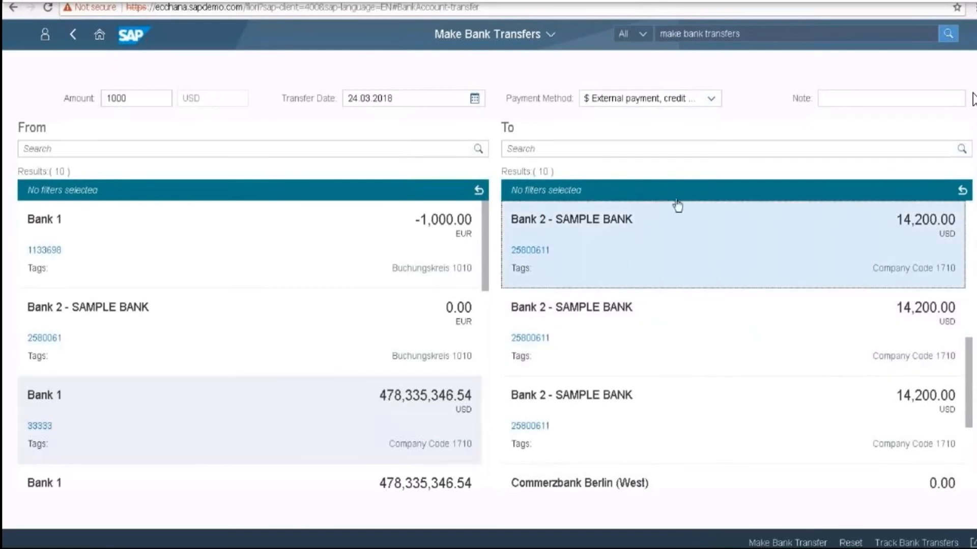
Choose payment method U Bank Transfer - Fiori, add the note 1000, and make the bank transfer
{"action": "left_click", "coordinate": [711, 99]}
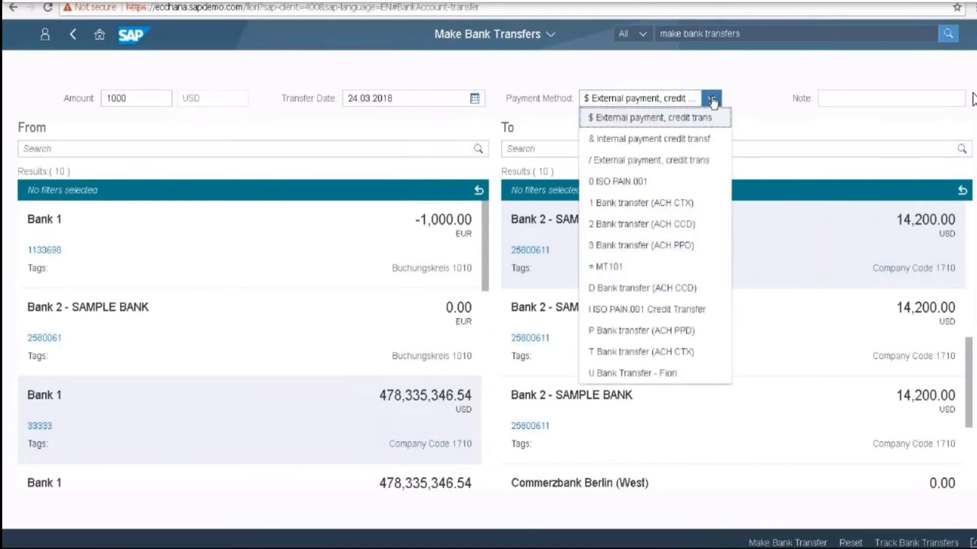
{"action": "left_click", "coordinate": [630, 376]}
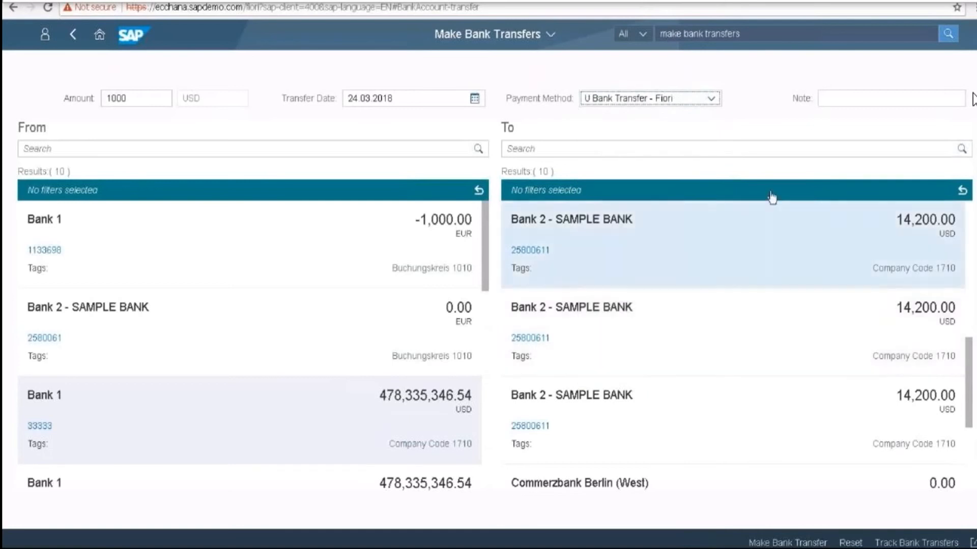
{"action": "left_click", "coordinate": [832, 97]}
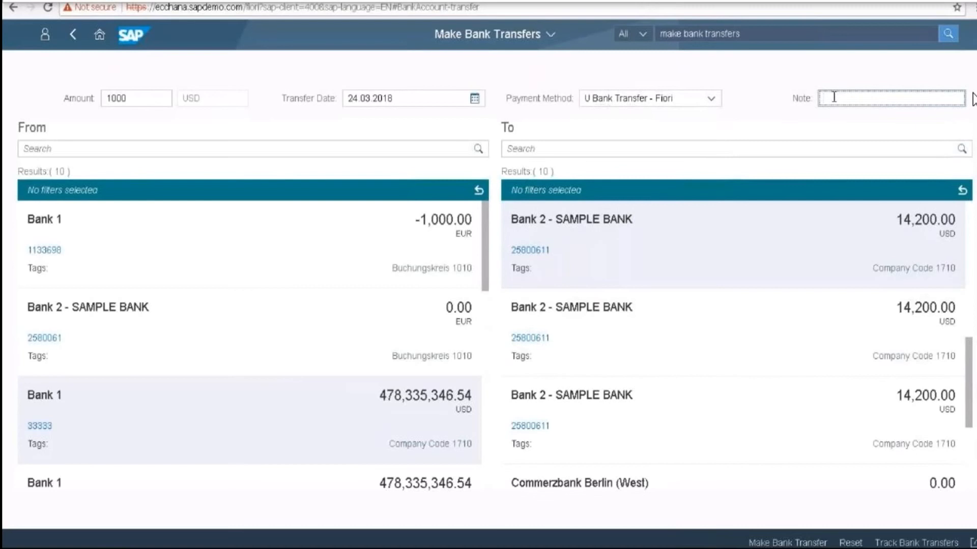
{"action": "type", "text": "1000"}
{"action": "left_click", "coordinate": [788, 542]}
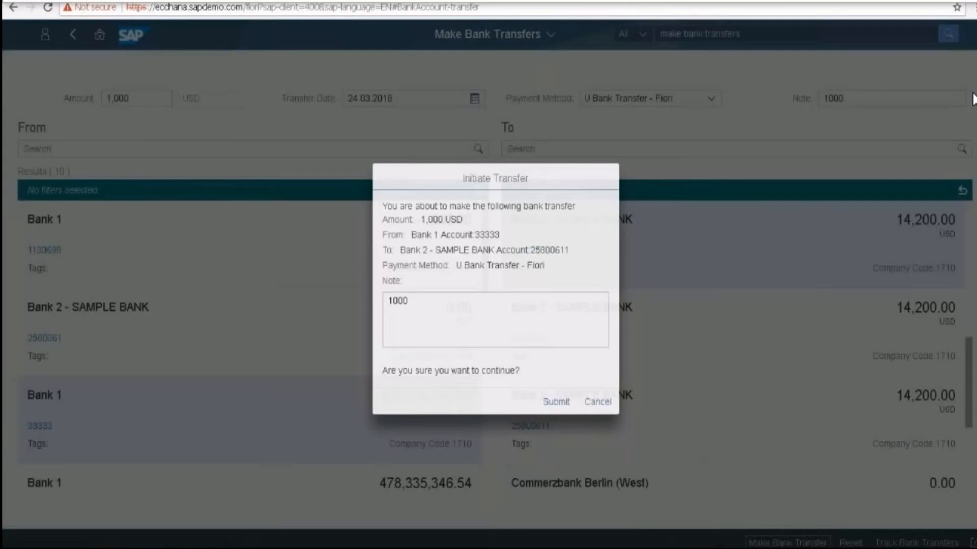
Submit the 1,000 USD transfer, dismiss the success message, and open Track Bank Transfers
{"action": "left_click", "coordinate": [556, 402]}
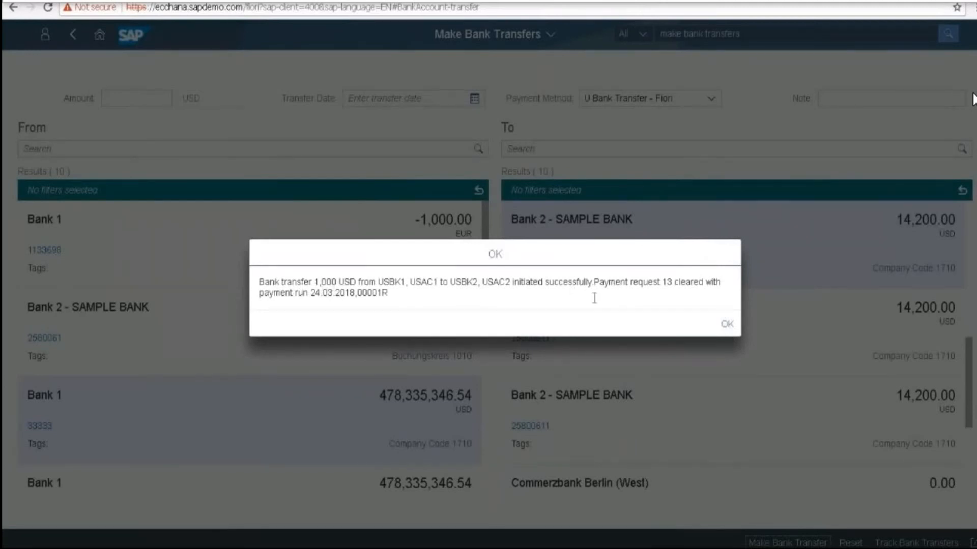
{"action": "left_click", "coordinate": [726, 328]}
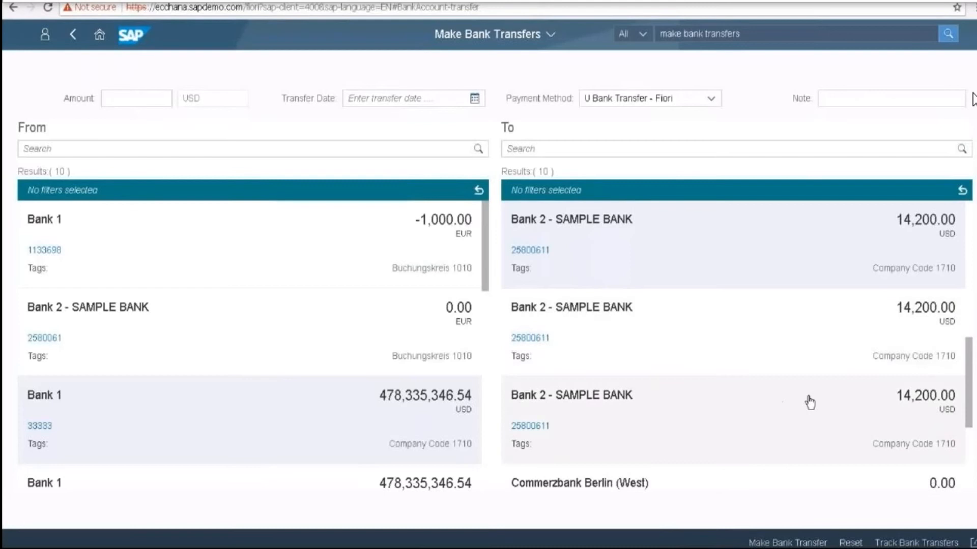
{"action": "left_click", "coordinate": [923, 544]}
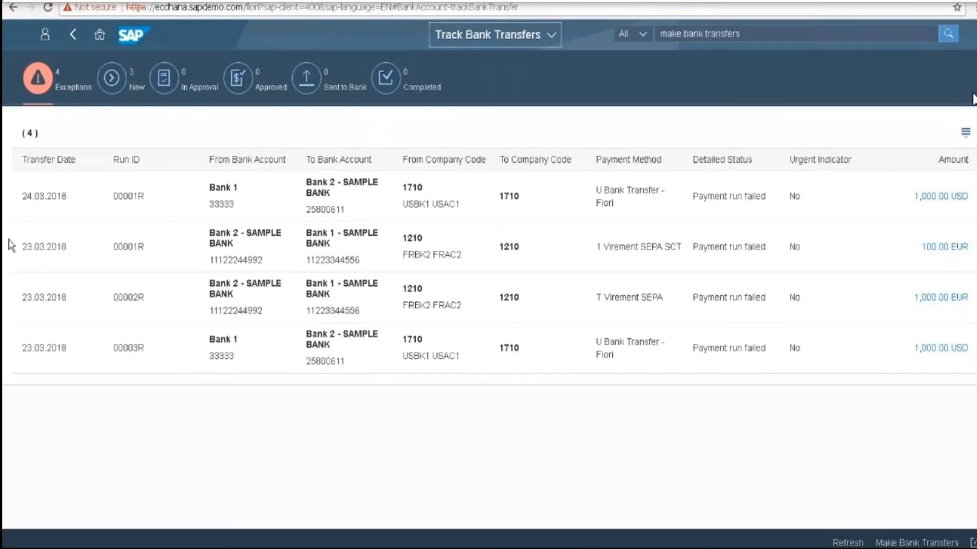
{"action": "left_click", "coordinate": [325, 353]}
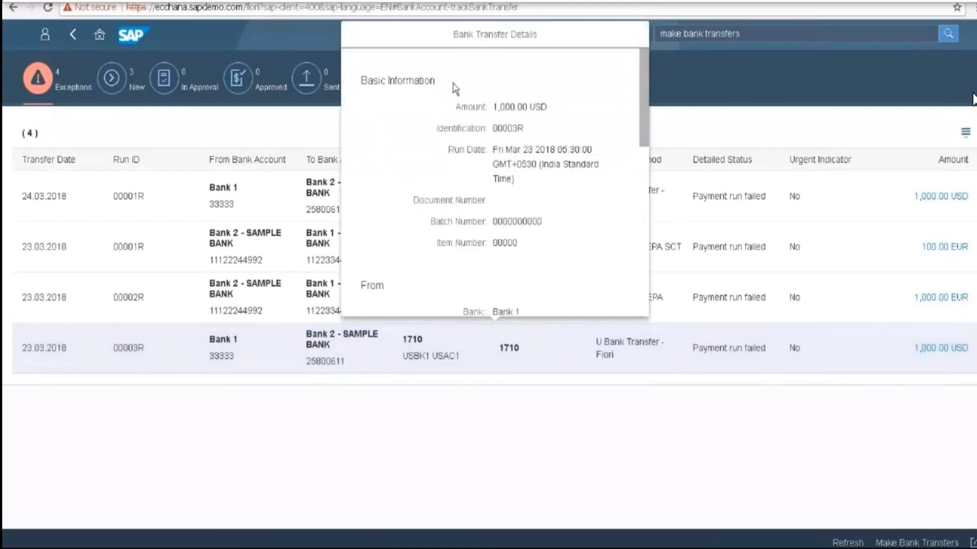
{"action": "scroll", "coordinate": [505, 144], "scroll_direction": "down", "scroll_amount": 2}
{"action": "scroll", "coordinate": [505, 145], "scroll_direction": "down", "scroll_amount": 3}
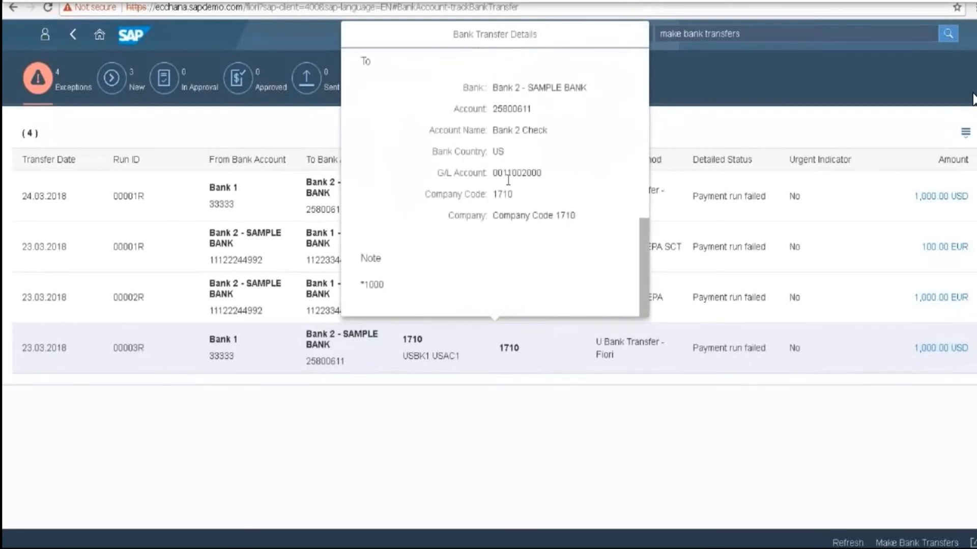
{"action": "scroll", "coordinate": [429, 153], "scroll_direction": "up", "scroll_amount": 3}
{"action": "scroll", "coordinate": [474, 195], "scroll_direction": "down", "scroll_amount": 3}
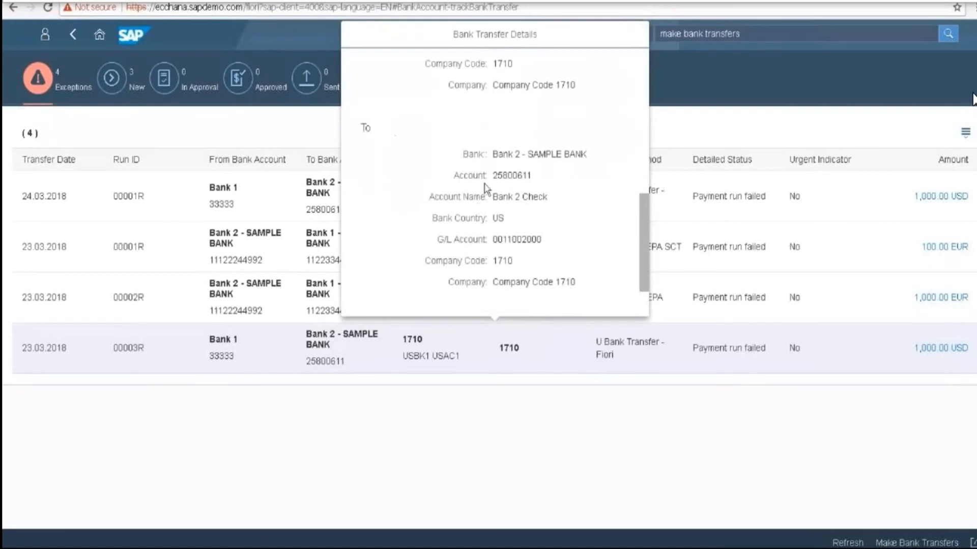
{"action": "scroll", "coordinate": [485, 191], "scroll_direction": "up", "scroll_amount": 10}
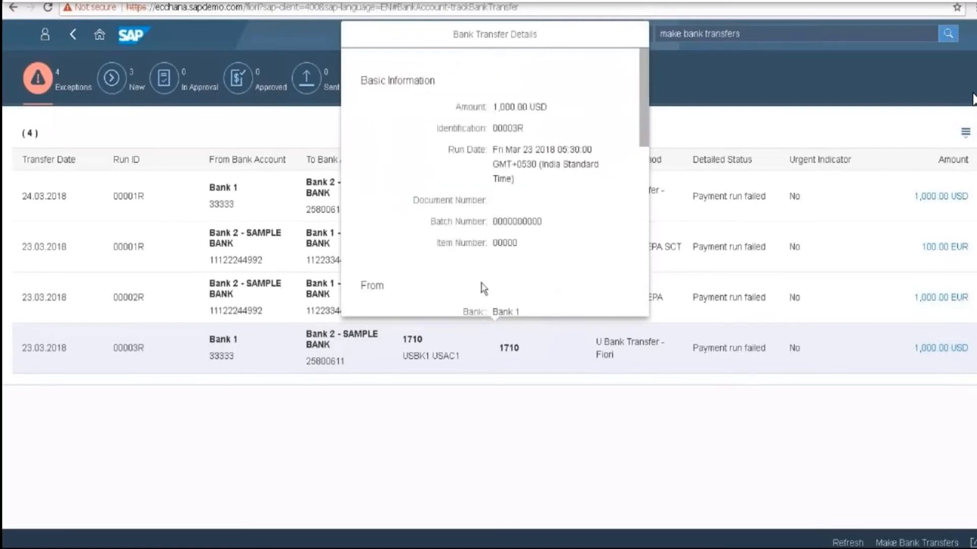
{"action": "scroll", "coordinate": [481, 277], "scroll_direction": "down", "scroll_amount": 10}
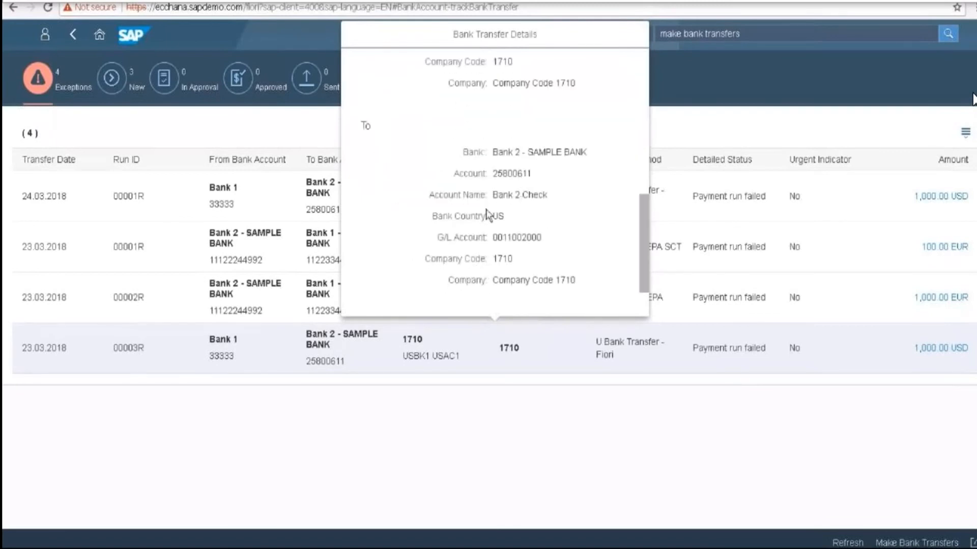
{"action": "scroll", "coordinate": [489, 215], "scroll_direction": "up", "scroll_amount": 10}
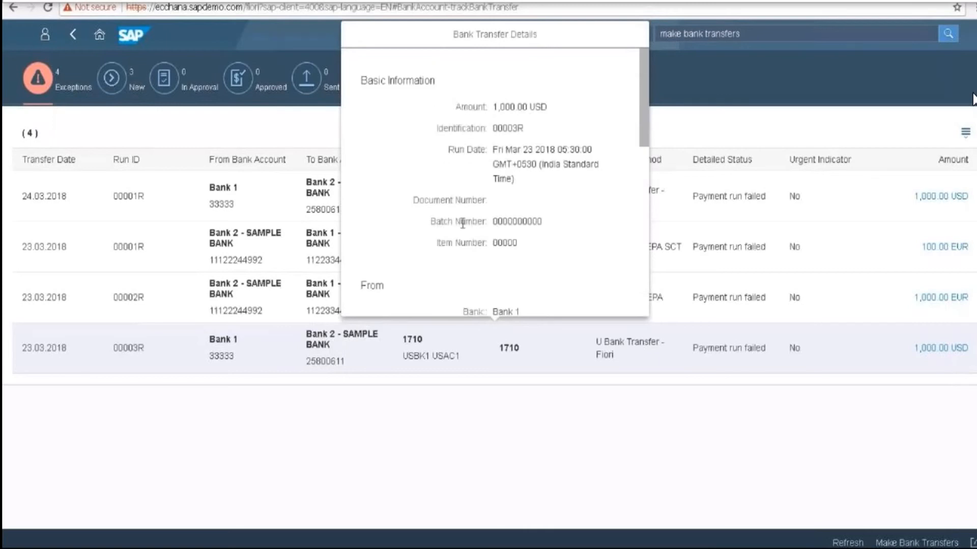
{"action": "left_click", "coordinate": [725, 122]}
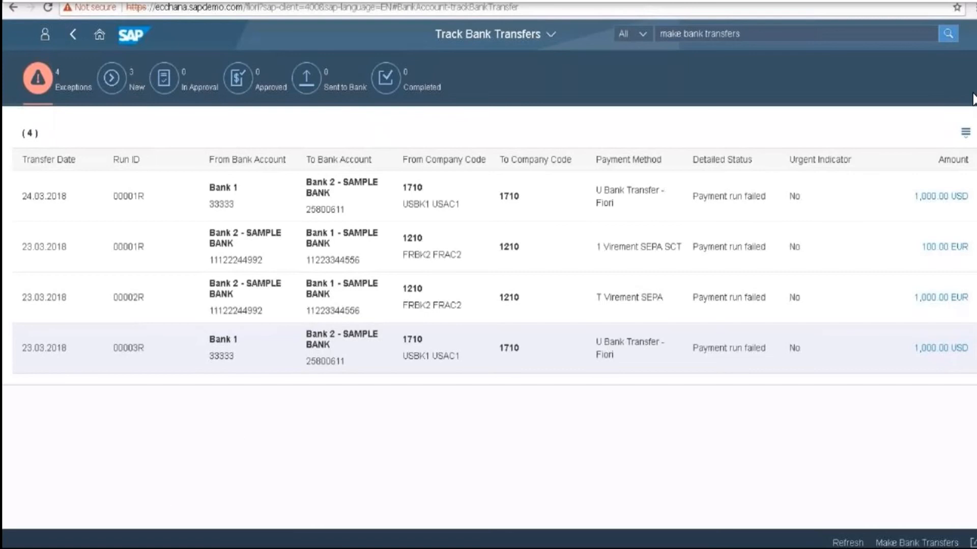
Return to the SAP GUI window and go back twice to the Display IMG tree
{"action": "mouse_move", "coordinate": [178, 548]}
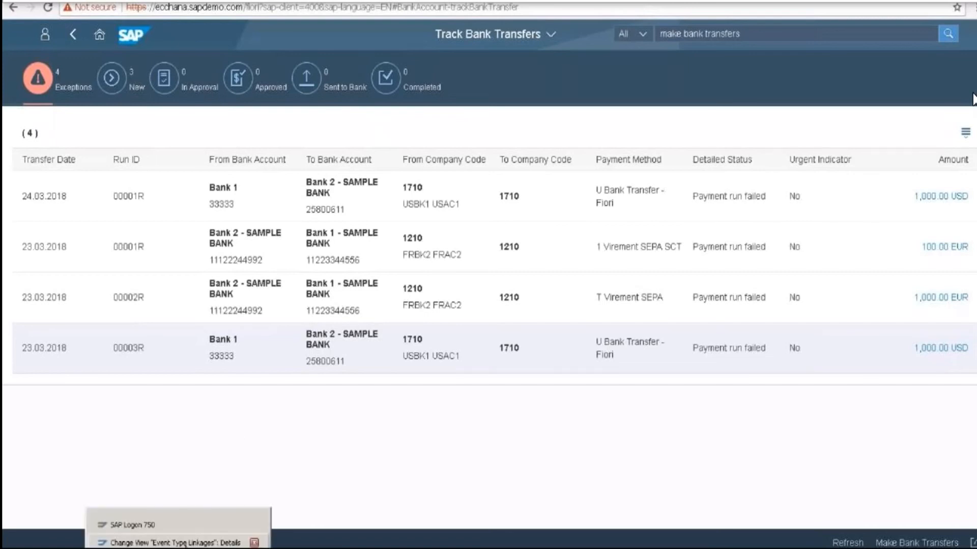
{"action": "left_click", "coordinate": [185, 544]}
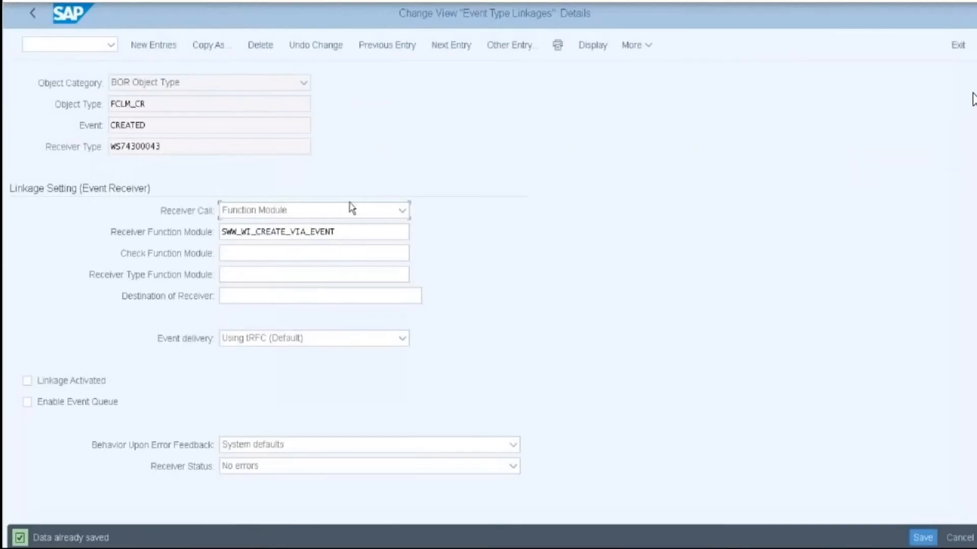
{"action": "left_click", "coordinate": [35, 14]}
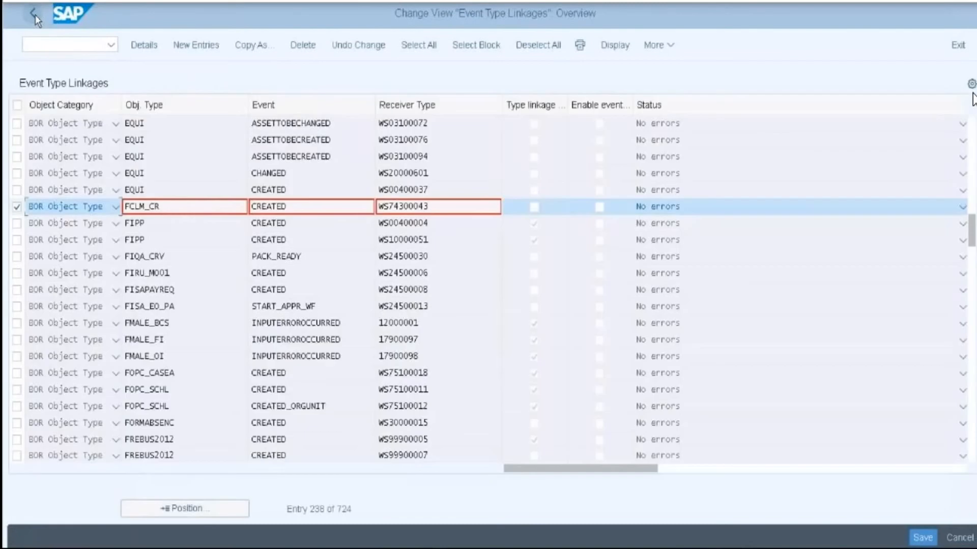
{"action": "left_click", "coordinate": [35, 15]}
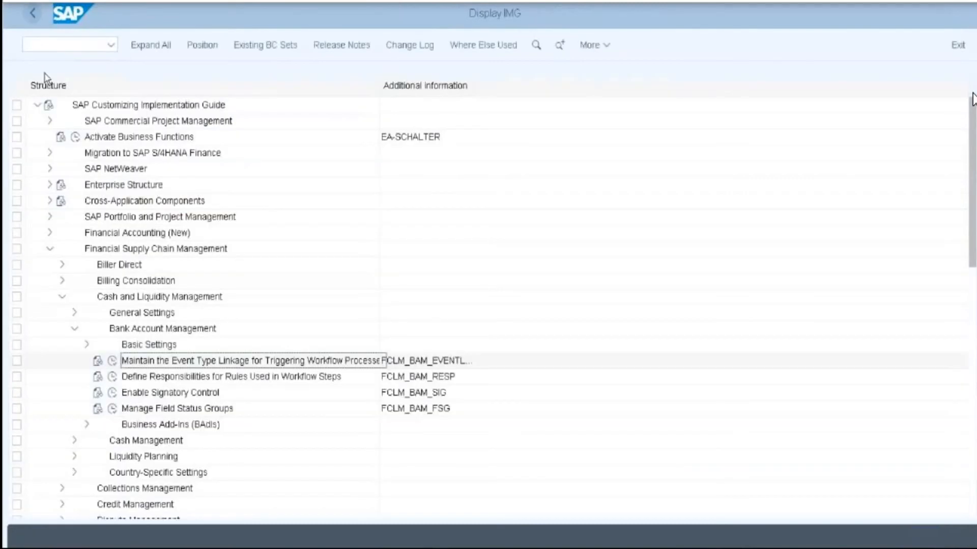
Expand Financial Accounting (New) down to Payment Method/Bank Selection and run Set Up All Company Codes
{"action": "left_click", "coordinate": [62, 297]}
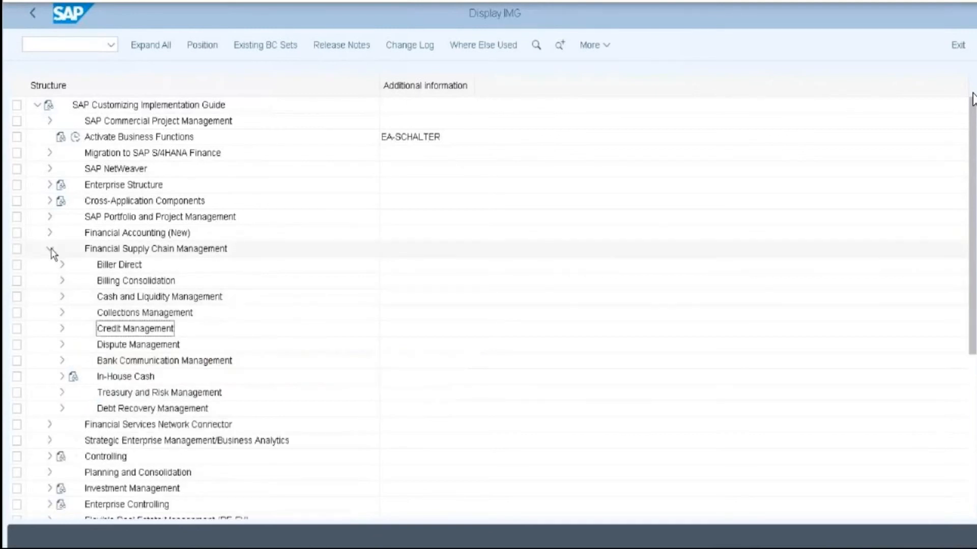
{"action": "left_click", "coordinate": [52, 249]}
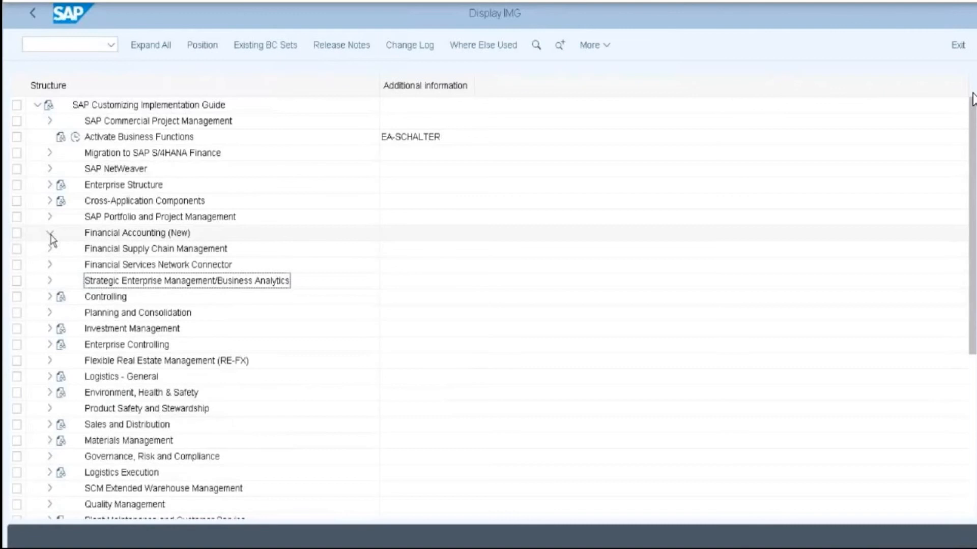
{"action": "left_click", "coordinate": [50, 234]}
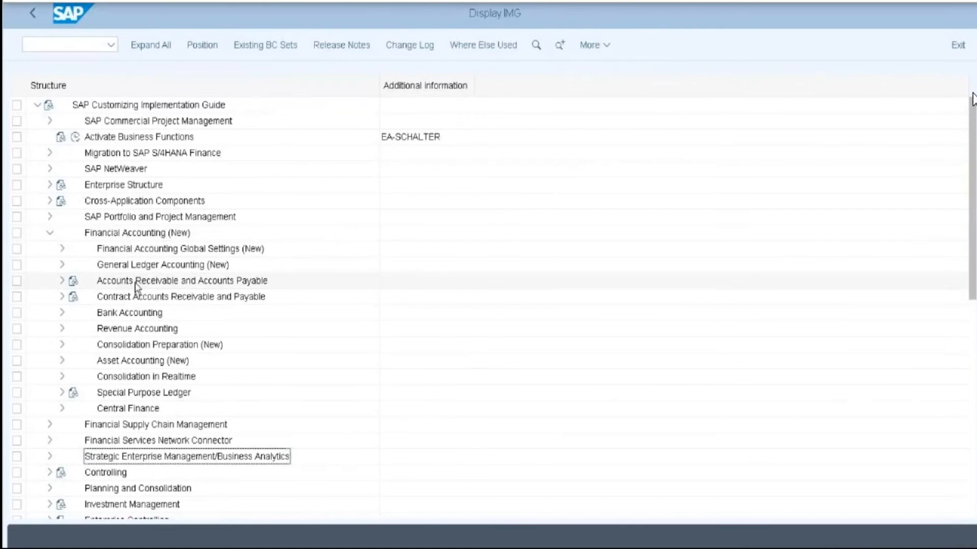
{"action": "left_click", "coordinate": [62, 281]}
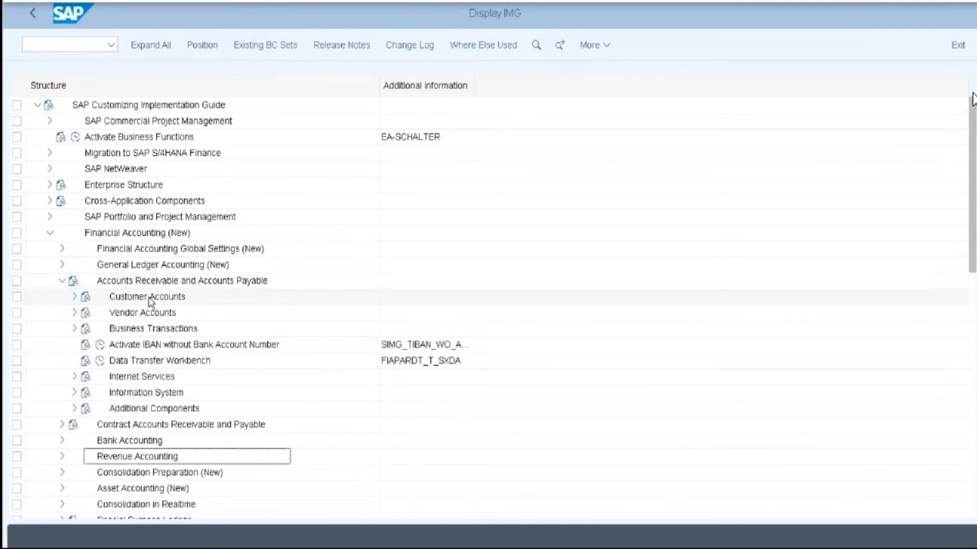
{"action": "left_click", "coordinate": [74, 329]}
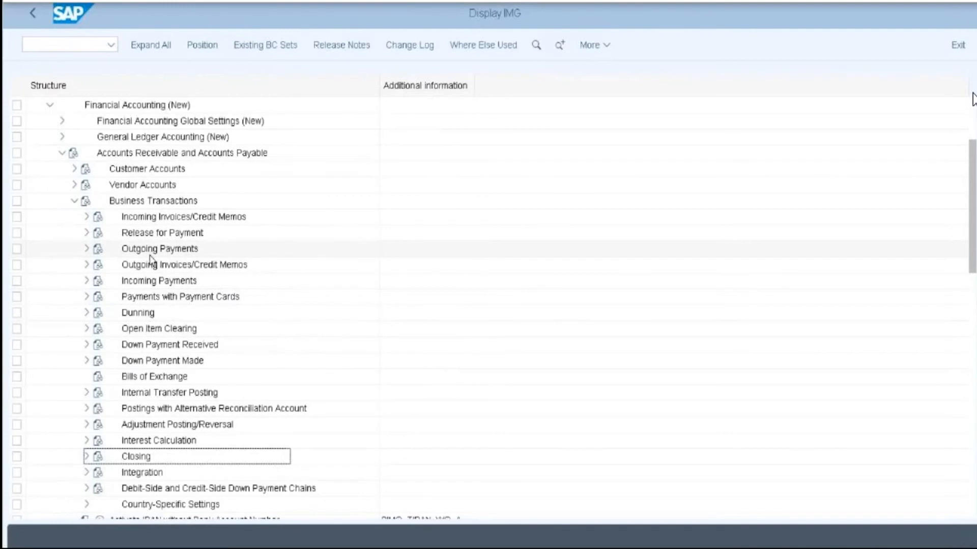
{"action": "left_click", "coordinate": [86, 249]}
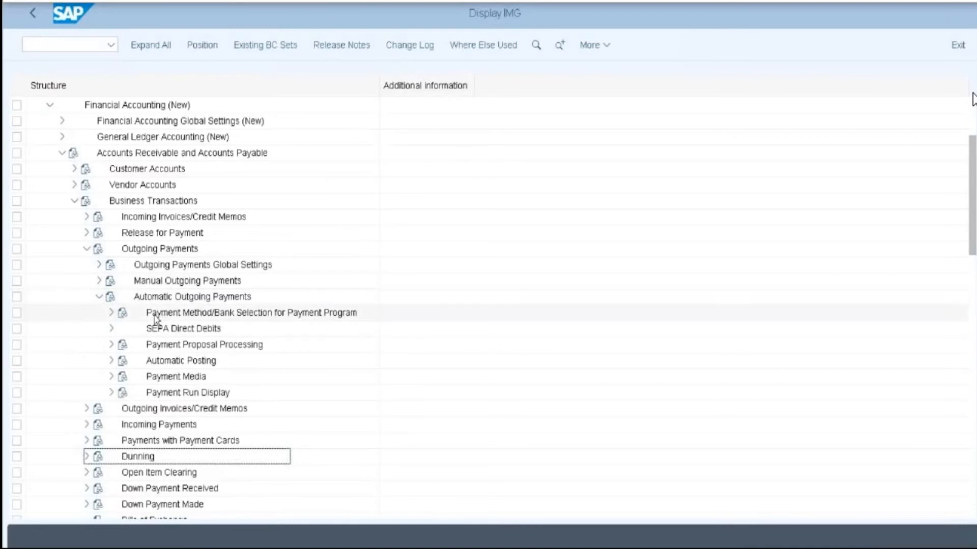
{"action": "left_click", "coordinate": [112, 313]}
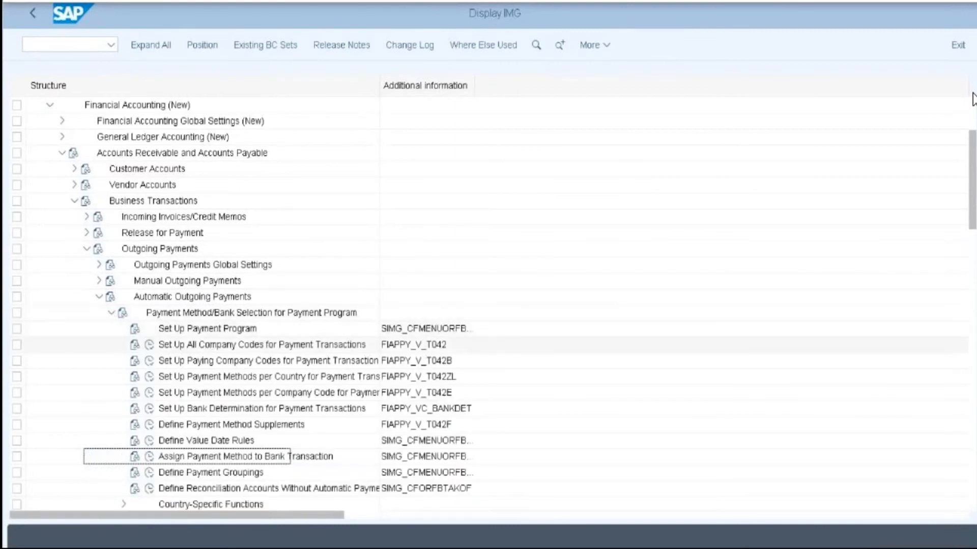
{"action": "left_click", "coordinate": [149, 347]}
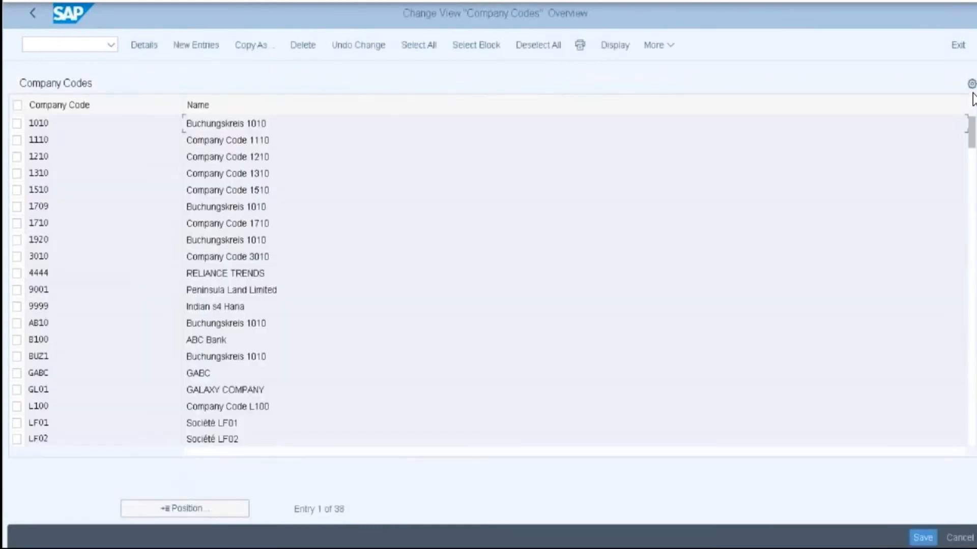
Open the payment details of company code 1010 from the Company Codes list
{"action": "left_click", "coordinate": [16, 124]}
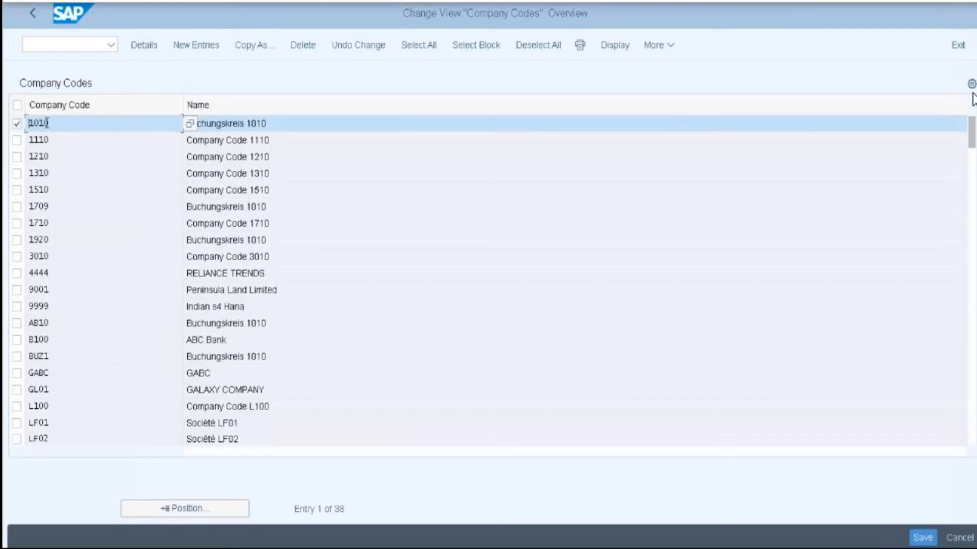
{"action": "left_click", "coordinate": [17, 123]}
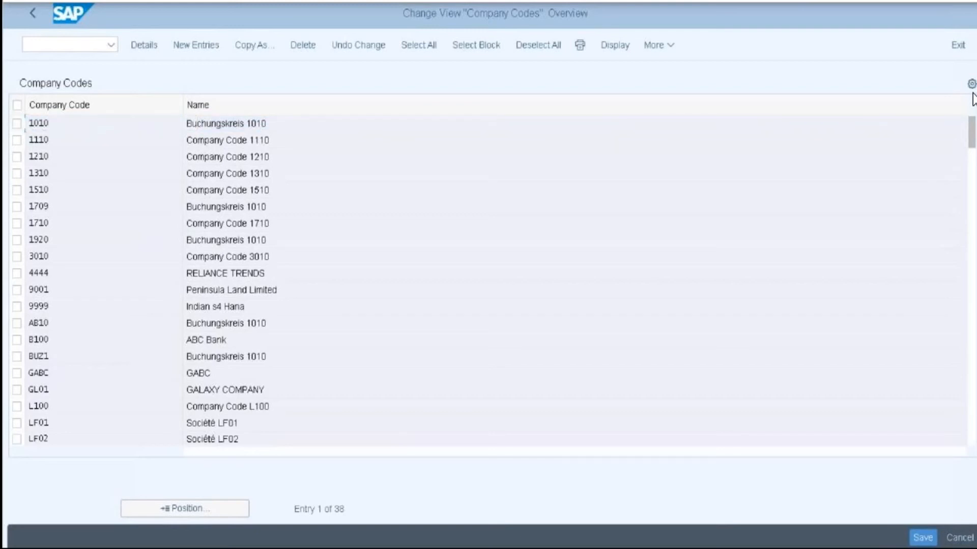
{"action": "double_click", "coordinate": [47, 127]}
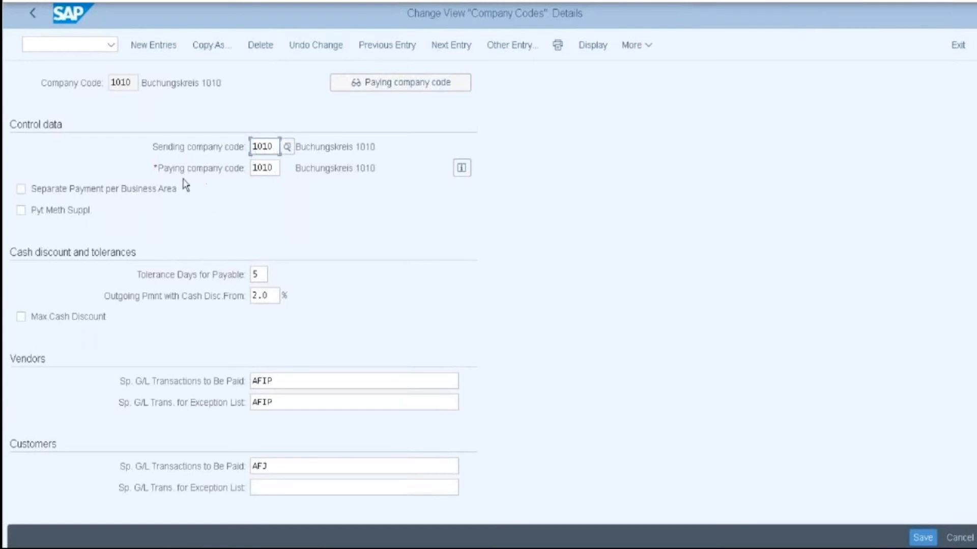
Change company code 1010's payable tolerance days to 7 and its cash discount threshold to 3.0%
{"action": "left_click", "coordinate": [261, 275]}
{"action": "key", "text": "BackSpace"}
{"action": "type", "text": "7"}
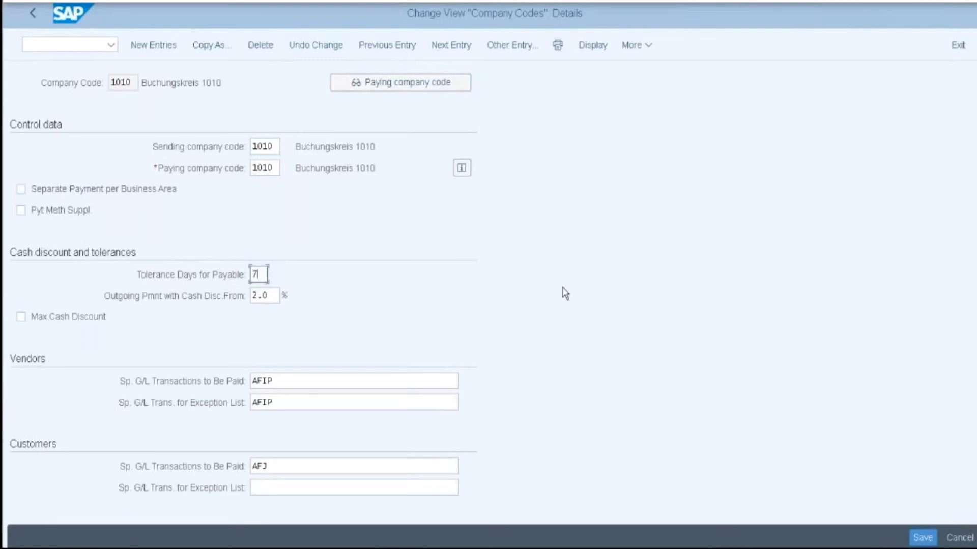
{"action": "left_click", "coordinate": [267, 296]}
{"action": "key", "text": "Left"}
{"action": "key", "text": "Left"}
{"action": "key", "text": "BackSpace"}
{"action": "type", "text": "3"}
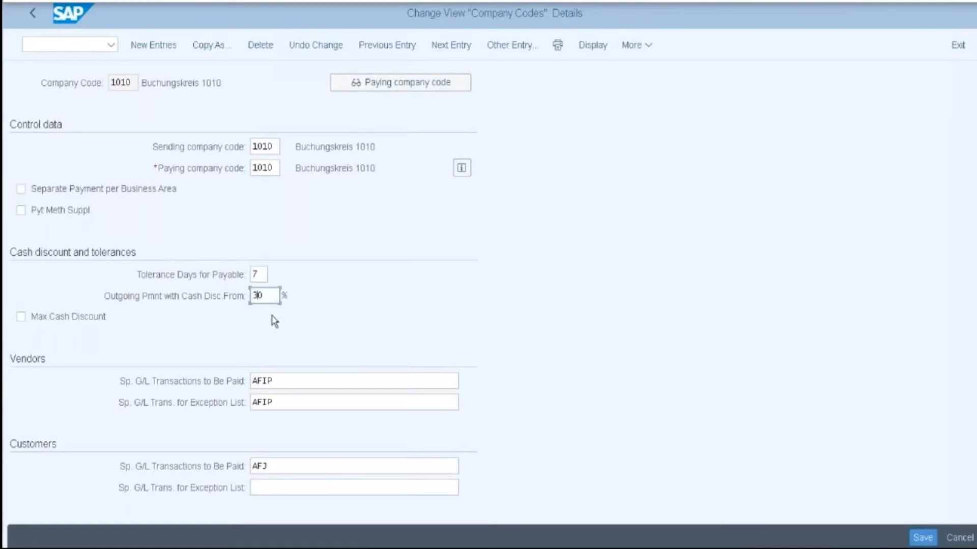
{"action": "key", "text": "Right"}
{"action": "key", "text": "Right"}
Check the vendor and customer Sp. G/L transaction fields and save company code 1010
{"action": "left_click", "coordinate": [286, 386]}
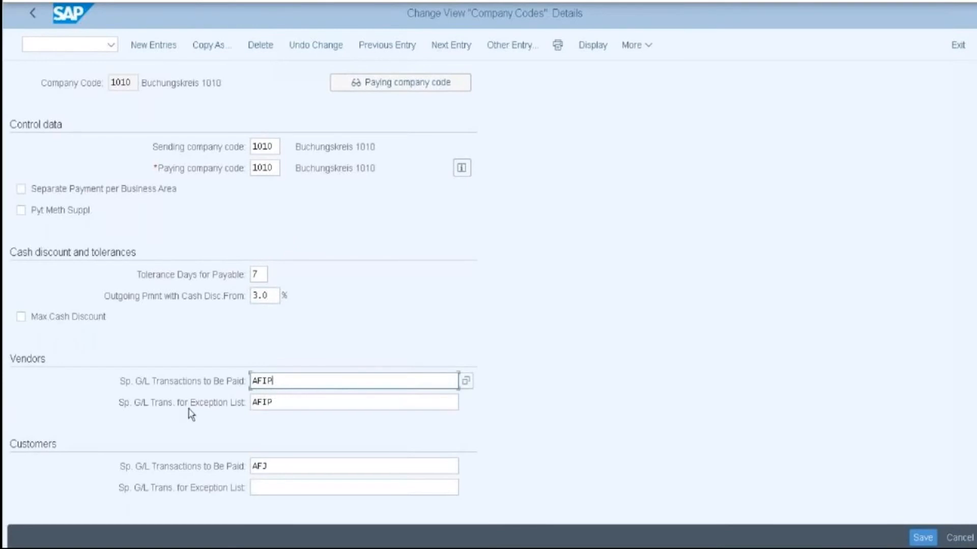
{"action": "left_click", "coordinate": [250, 407]}
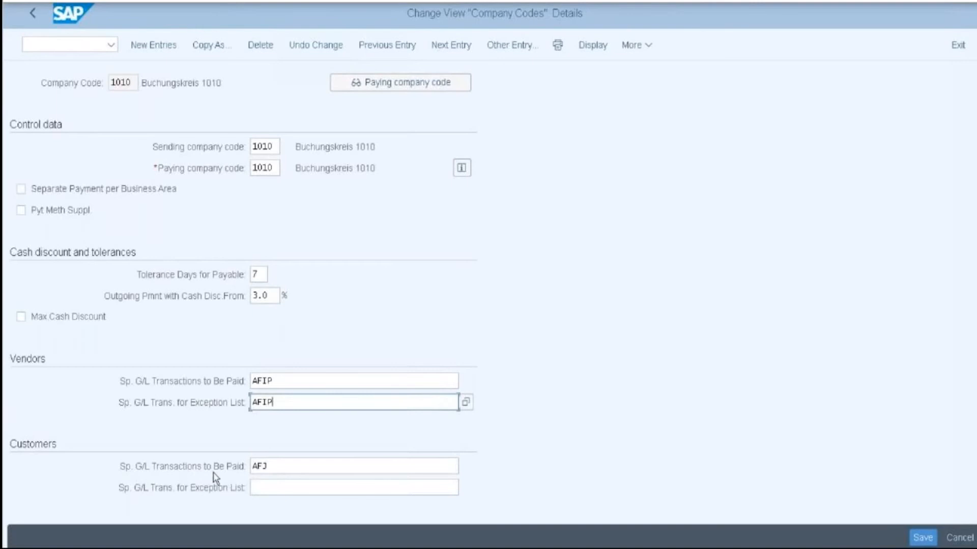
{"action": "left_click", "coordinate": [279, 466]}
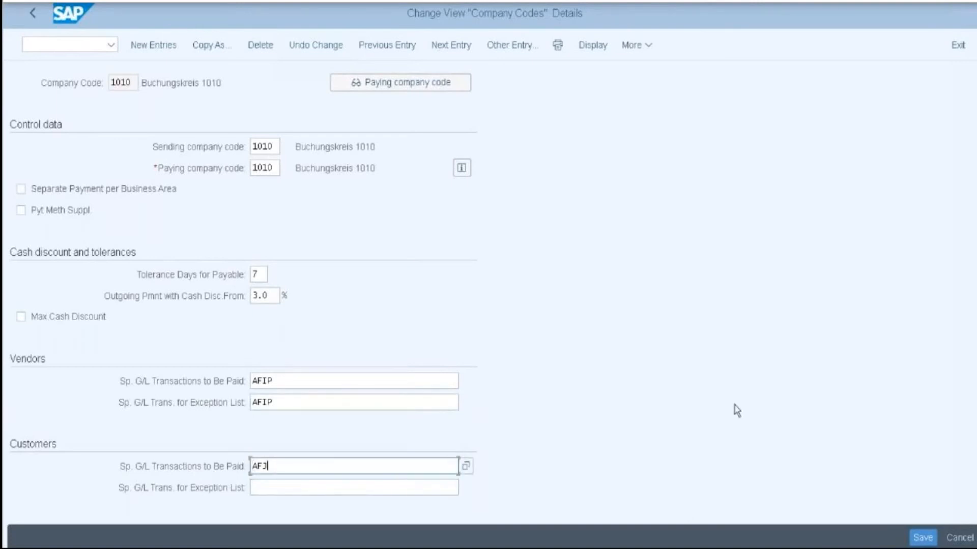
{"action": "left_click", "coordinate": [922, 538]}
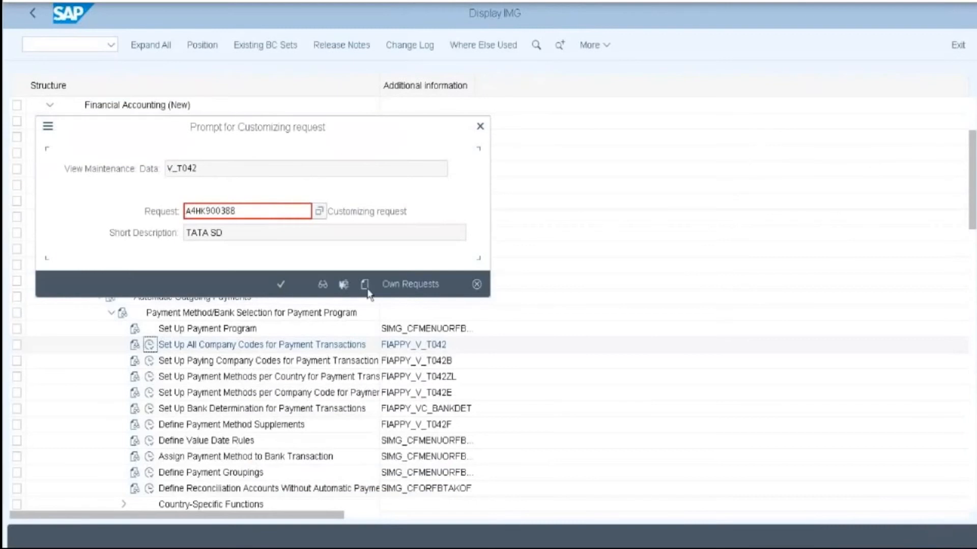
Create a customizing request titled 'Company code' and confirm it to save the changes
{"action": "left_click", "coordinate": [366, 284]}
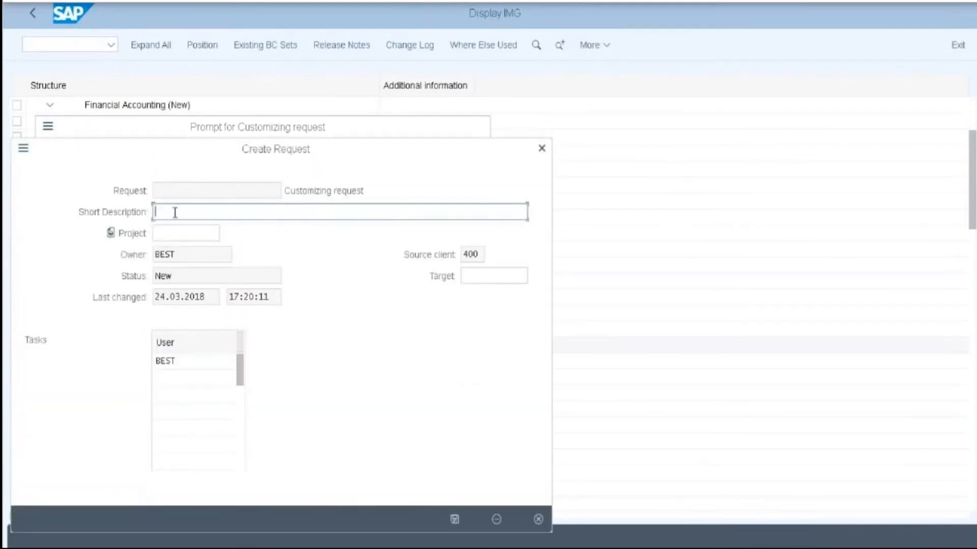
{"action": "type", "text": "Company code"}
{"action": "left_click", "coordinate": [456, 520]}
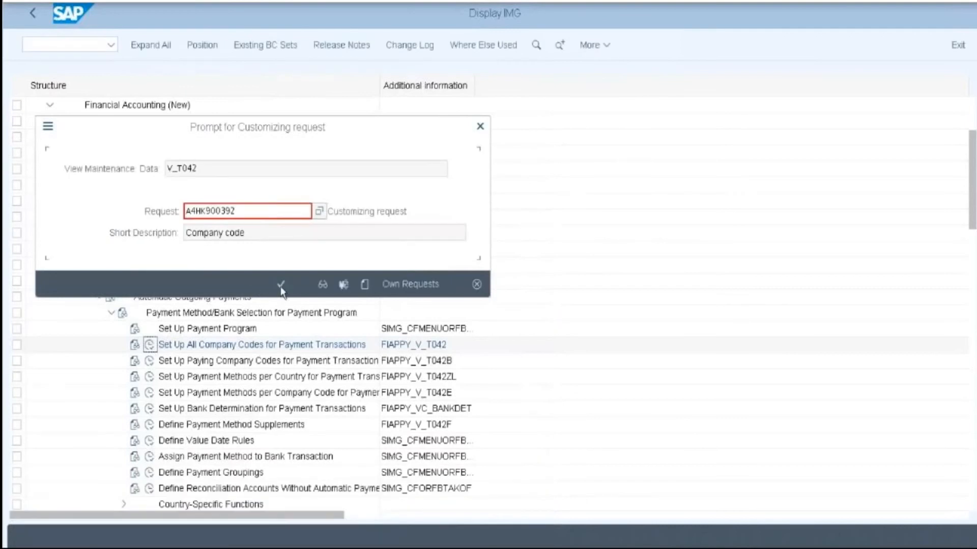
{"action": "left_click", "coordinate": [281, 285]}
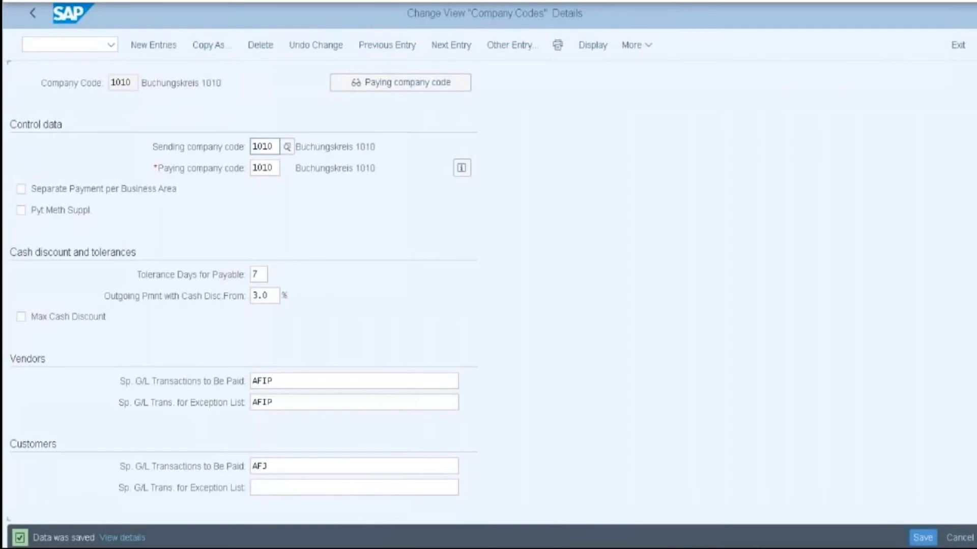
Go back twice to the IMG tree and run Set Up Paying Company Codes for Payment Transactions
{"action": "left_click", "coordinate": [33, 17]}
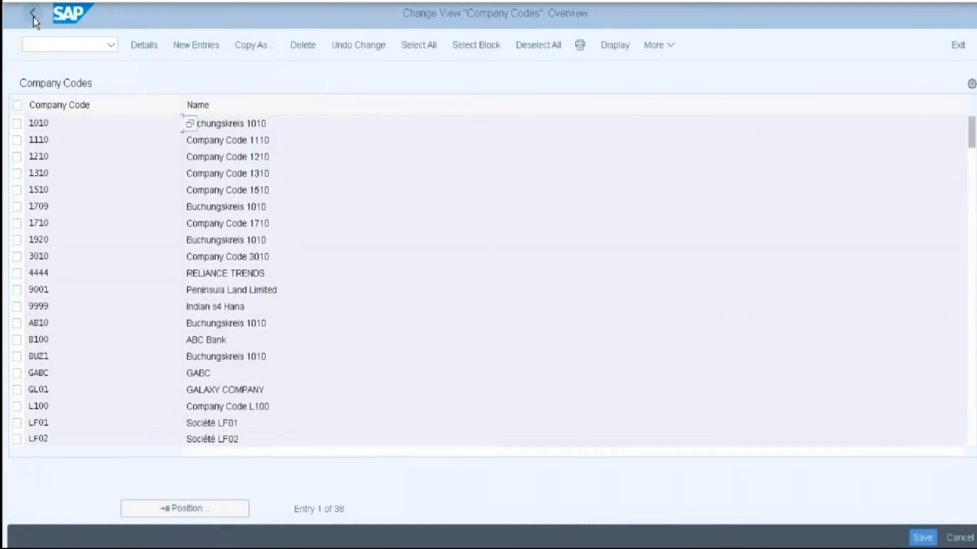
{"action": "left_click", "coordinate": [33, 17]}
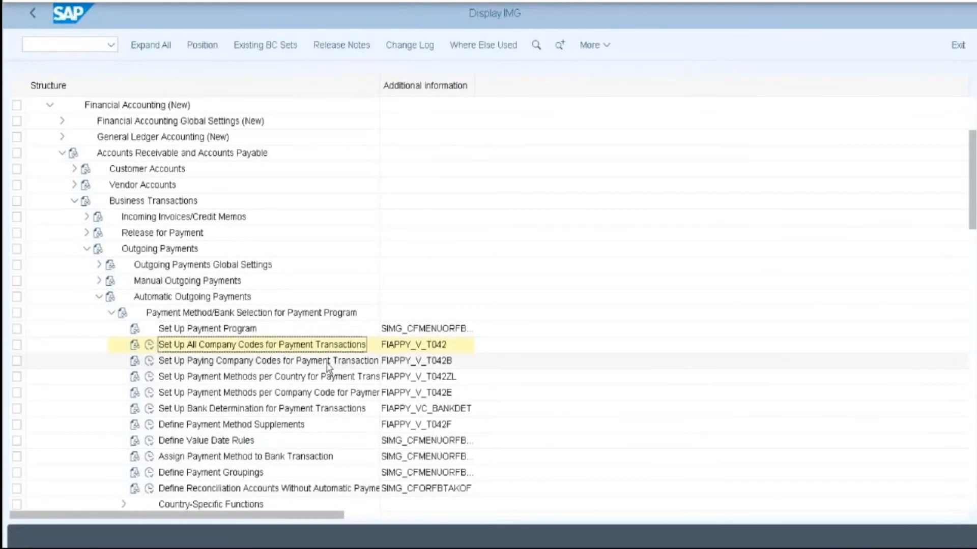
{"action": "left_click", "coordinate": [149, 363]}
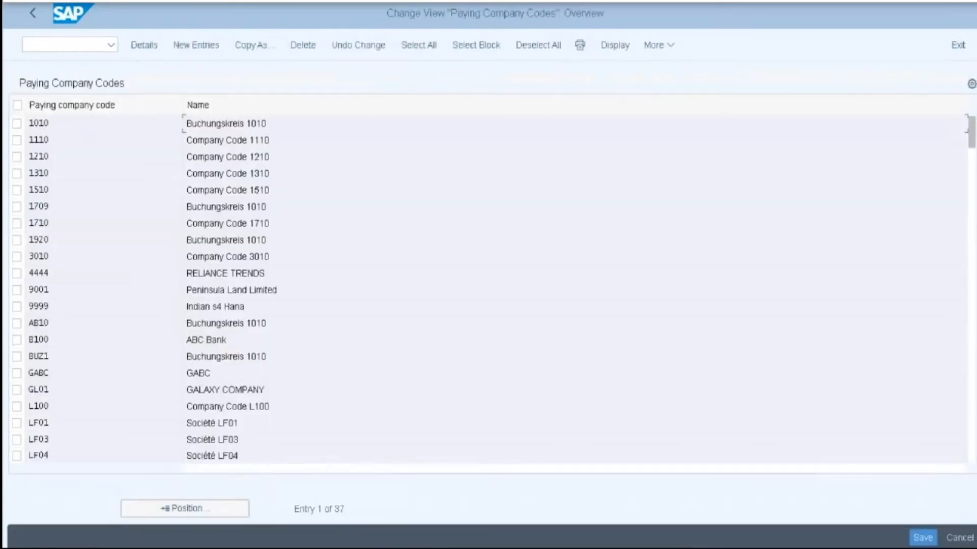
Open paying company code 1010 and set its minimum incoming payment to 0.80 EUR
{"action": "left_click", "coordinate": [60, 126]}
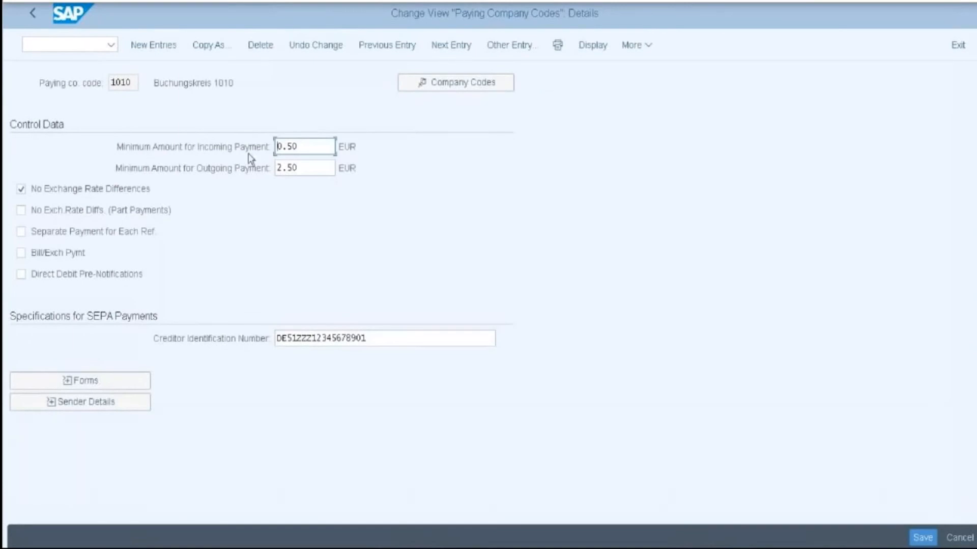
{"action": "left_click", "coordinate": [312, 146]}
{"action": "left_click", "coordinate": [294, 147]}
{"action": "key", "text": "BackSpace"}
{"action": "key", "text": "Delete"}
{"action": "type", "text": "80"}
Set the minimum outgoing payment to 3.50 EUR, expand Forms, and save
{"action": "left_click", "coordinate": [291, 168]}
{"action": "key", "text": "BackSpace"}
{"action": "type", "text": "3.50"}
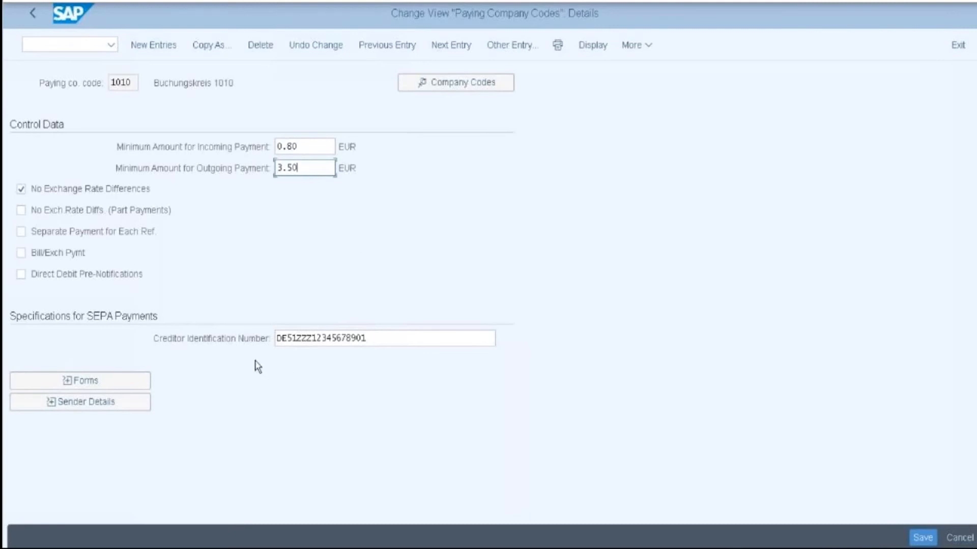
{"action": "left_click", "coordinate": [91, 388]}
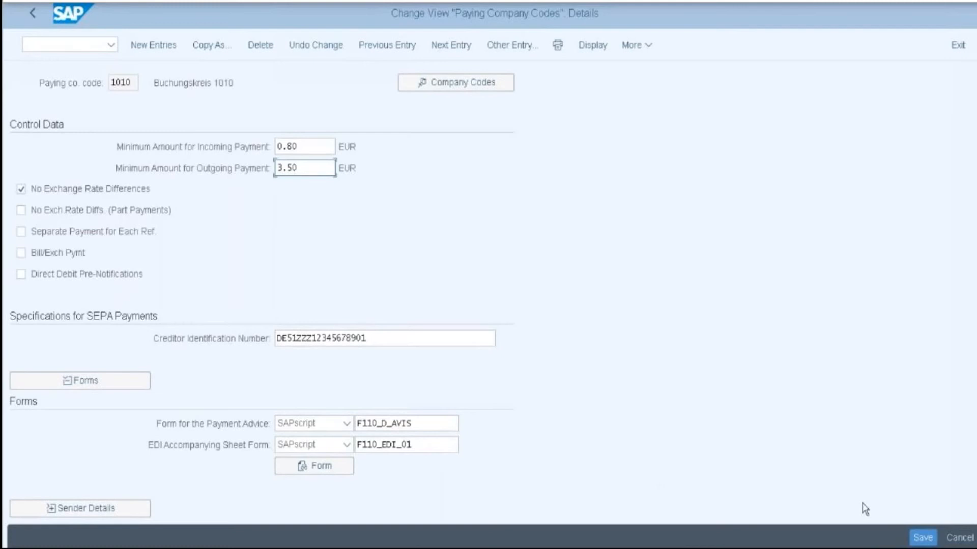
{"action": "left_click", "coordinate": [921, 540]}
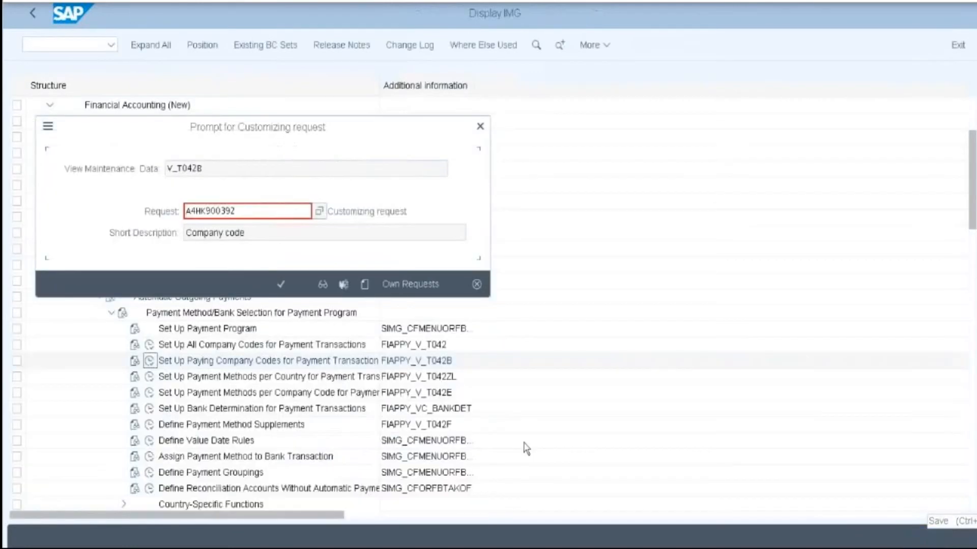
Confirm the customizing request, then go back twice to the Display IMG tree
{"action": "left_click", "coordinate": [280, 285]}
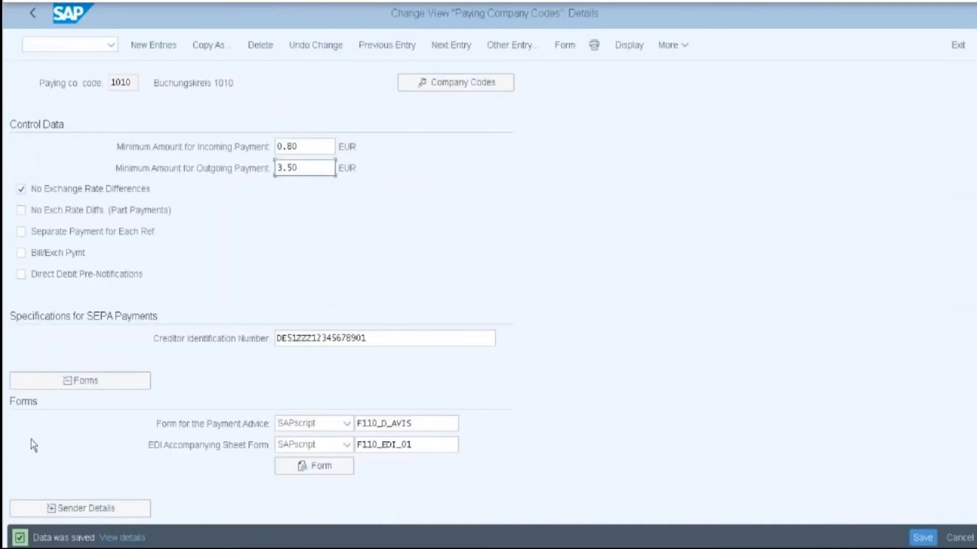
{"action": "left_click", "coordinate": [32, 11]}
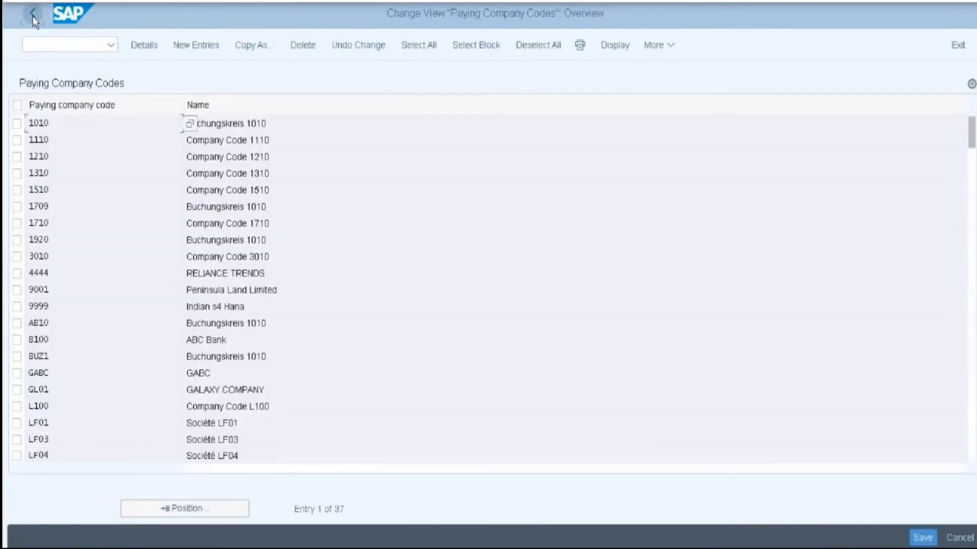
{"action": "left_click", "coordinate": [33, 17]}
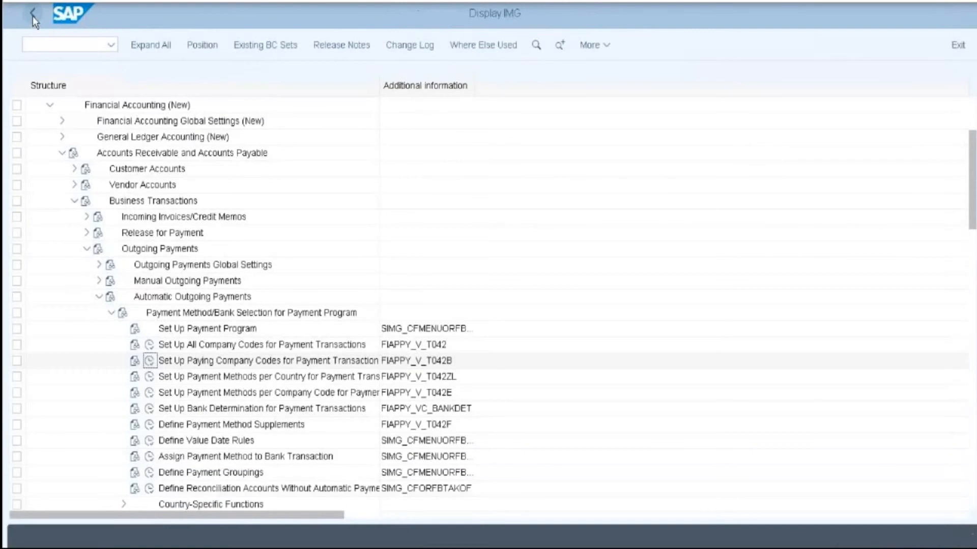
{"action": "left_click", "coordinate": [207, 358]}
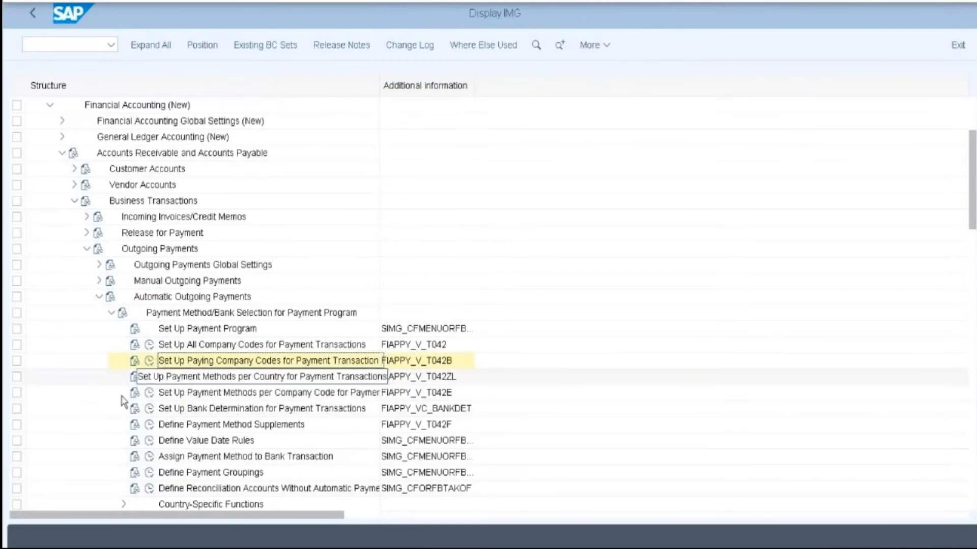
Open Payment Methods per Country and position the list on country DE, payment method S
{"action": "left_click", "coordinate": [149, 376]}
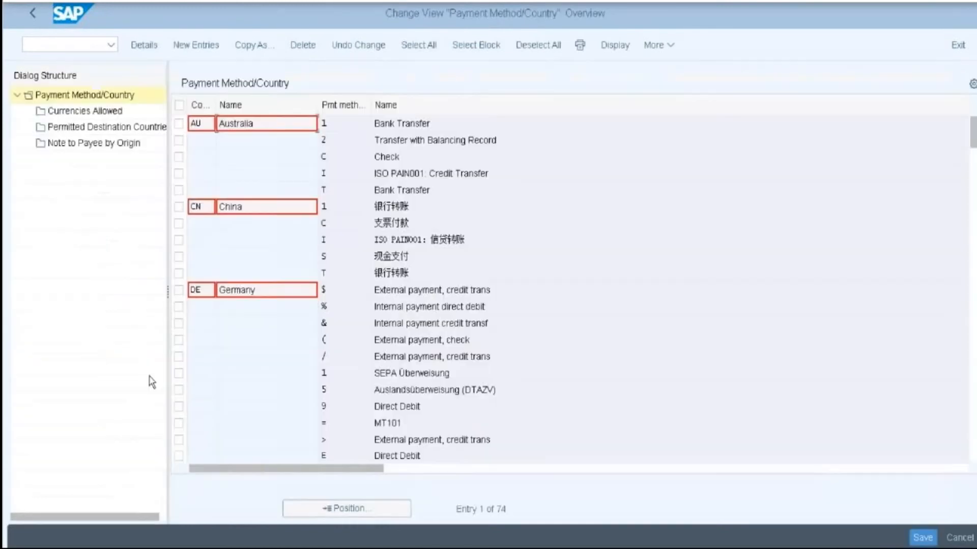
{"action": "left_click", "coordinate": [344, 510]}
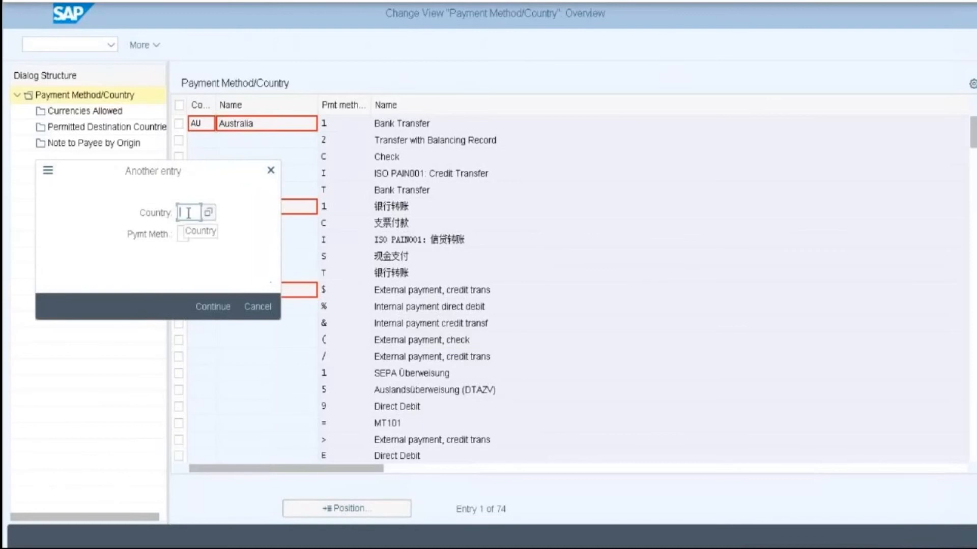
{"action": "type", "text": "DE"}
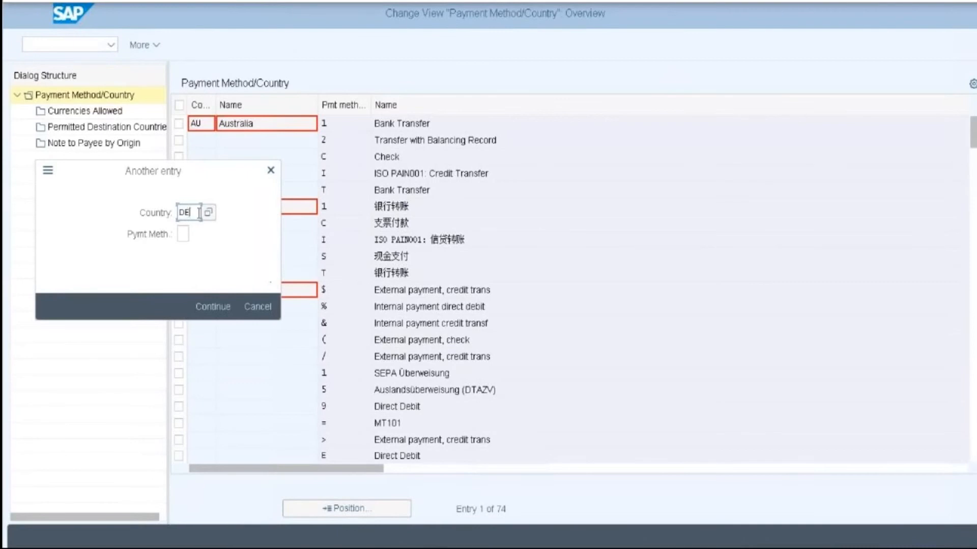
{"action": "left_click", "coordinate": [182, 234]}
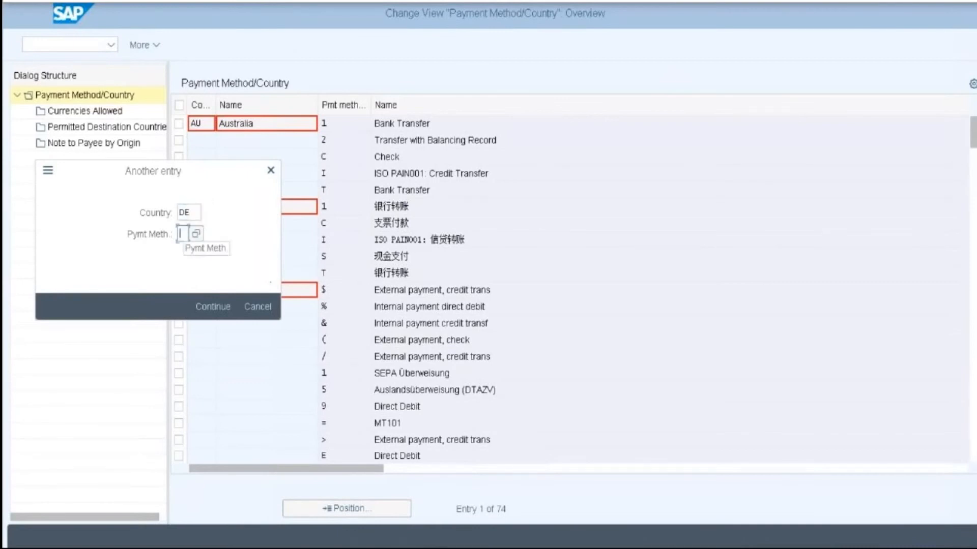
{"action": "type", "text": "S"}
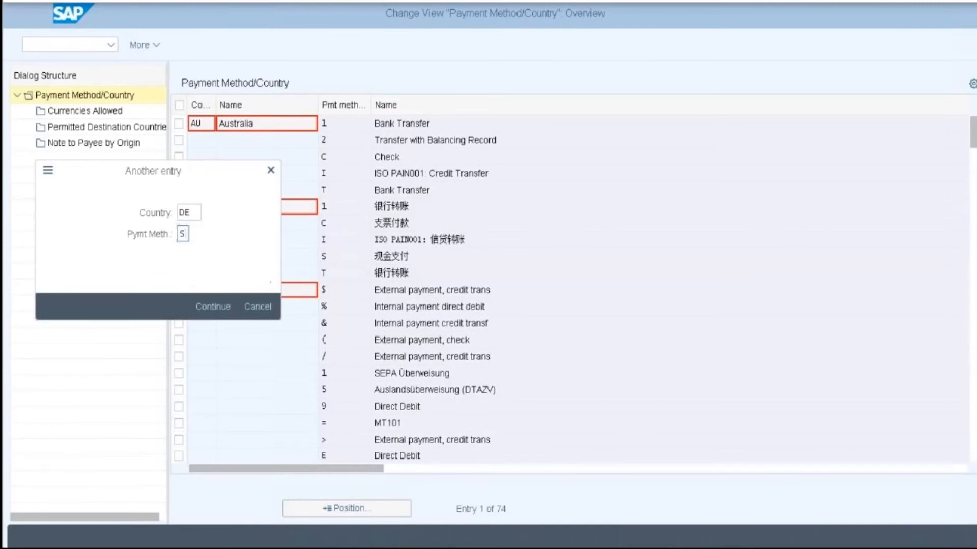
{"action": "key", "text": "Return"}
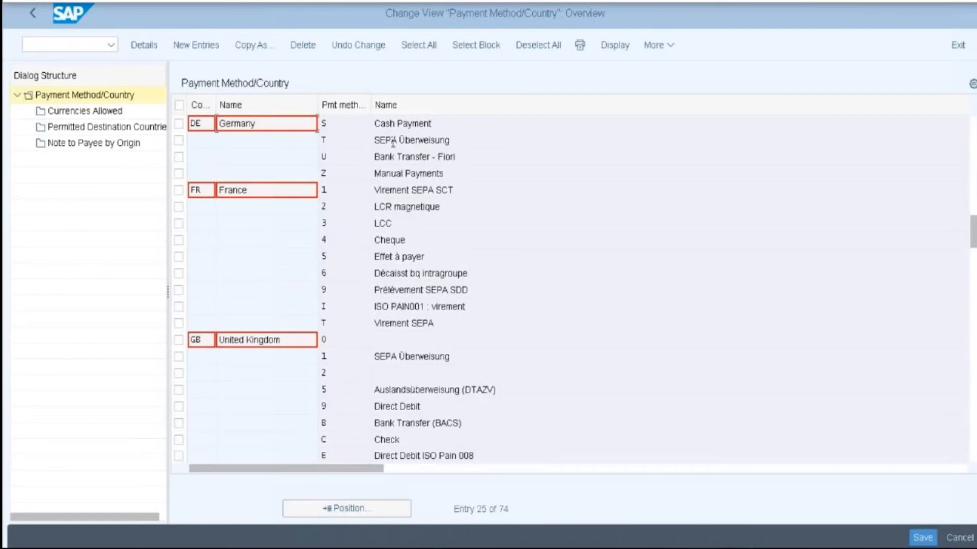
{"action": "left_click", "coordinate": [348, 126]}
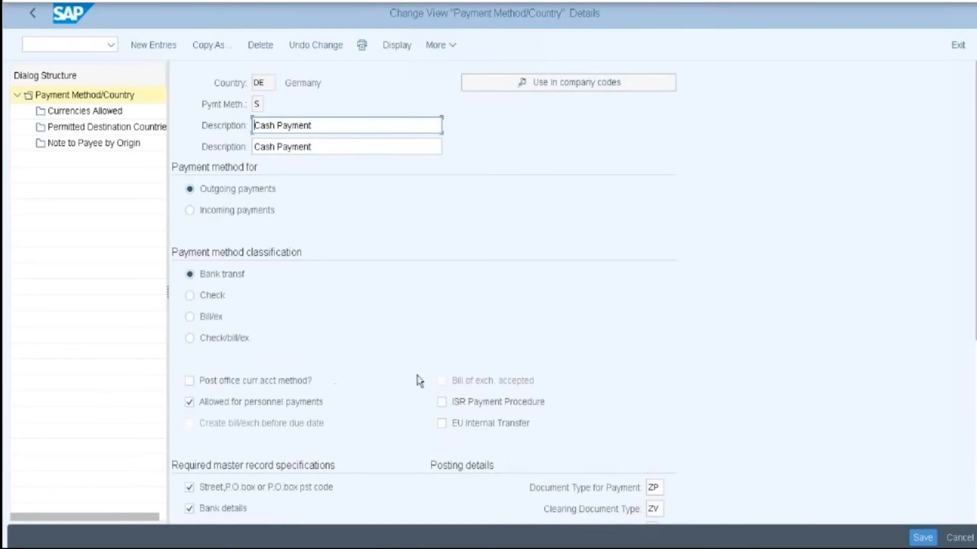
{"action": "scroll", "coordinate": [758, 369], "scroll_direction": "down", "scroll_amount": 5}
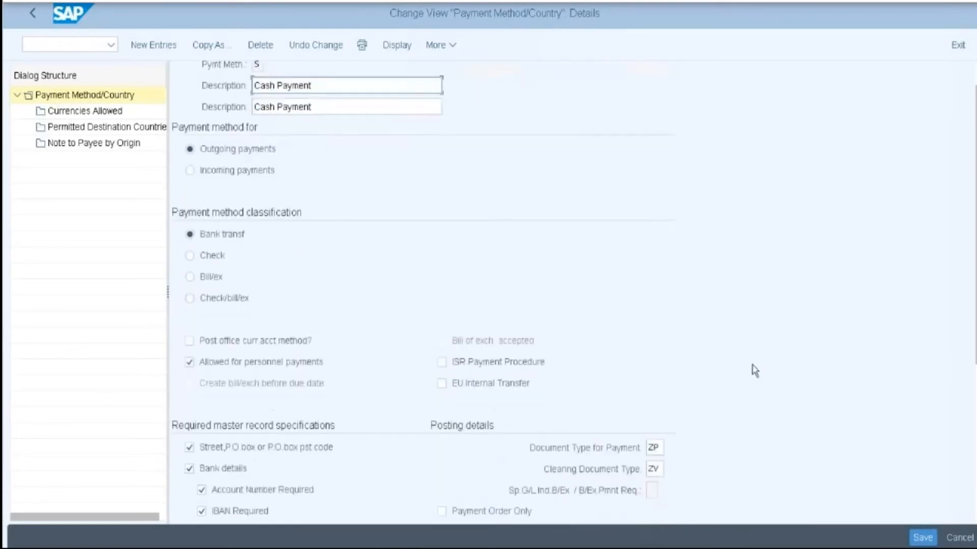
{"action": "scroll", "coordinate": [453, 392], "scroll_direction": "down", "scroll_amount": 3}
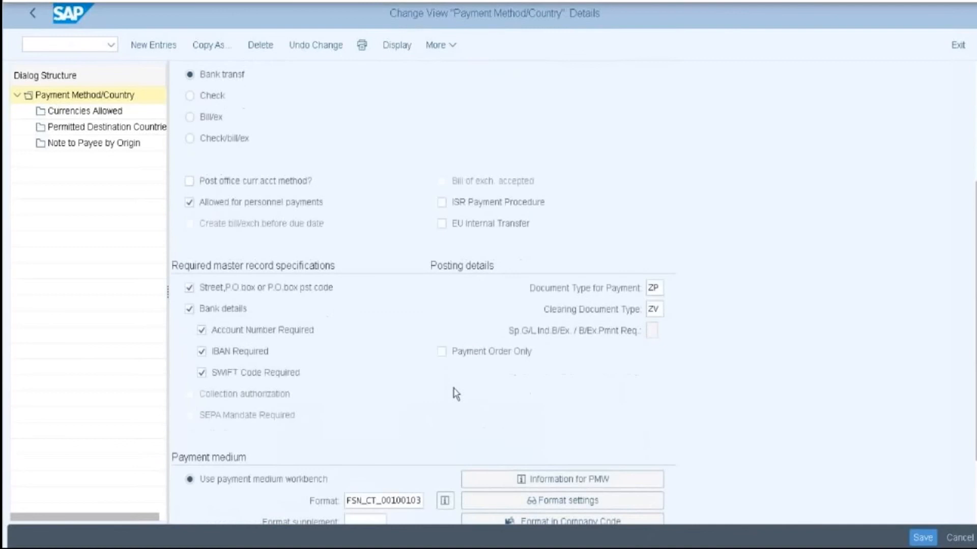
{"action": "scroll", "coordinate": [456, 392], "scroll_direction": "down", "scroll_amount": 2}
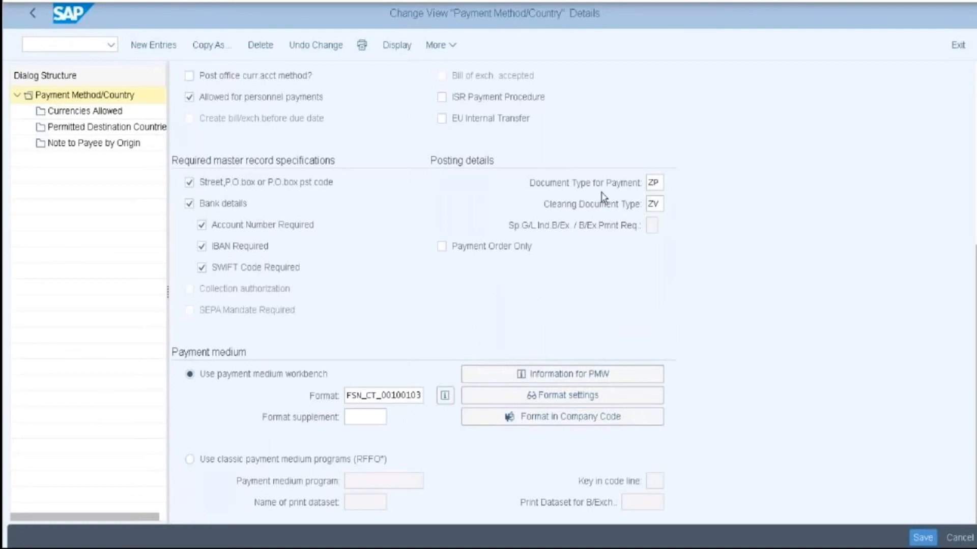
{"action": "left_click", "coordinate": [653, 182]}
{"action": "left_click", "coordinate": [672, 183]}
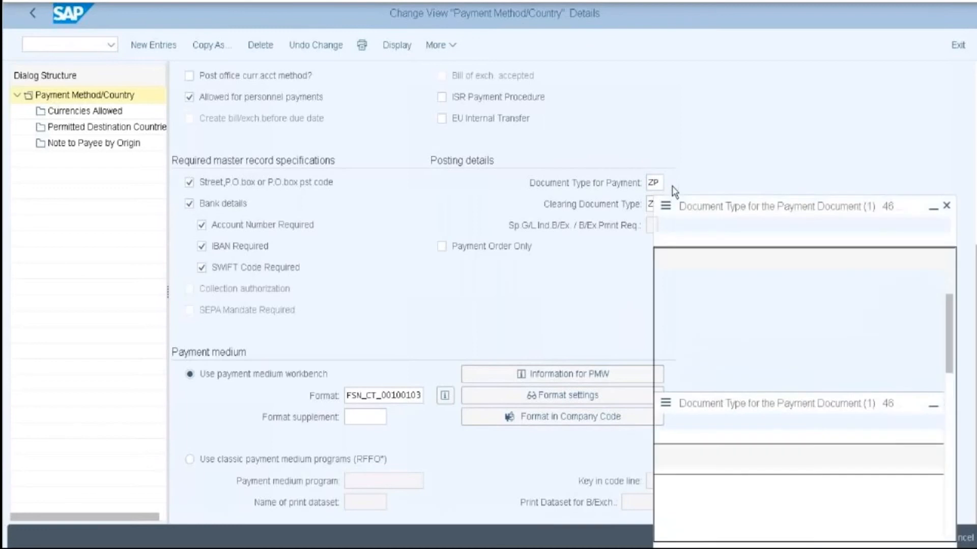
{"action": "left_click_drag", "start_coordinate": [726, 208], "coordinate": [729, 95]}
{"action": "scroll", "coordinate": [753, 341], "scroll_direction": "down", "scroll_amount": 6}
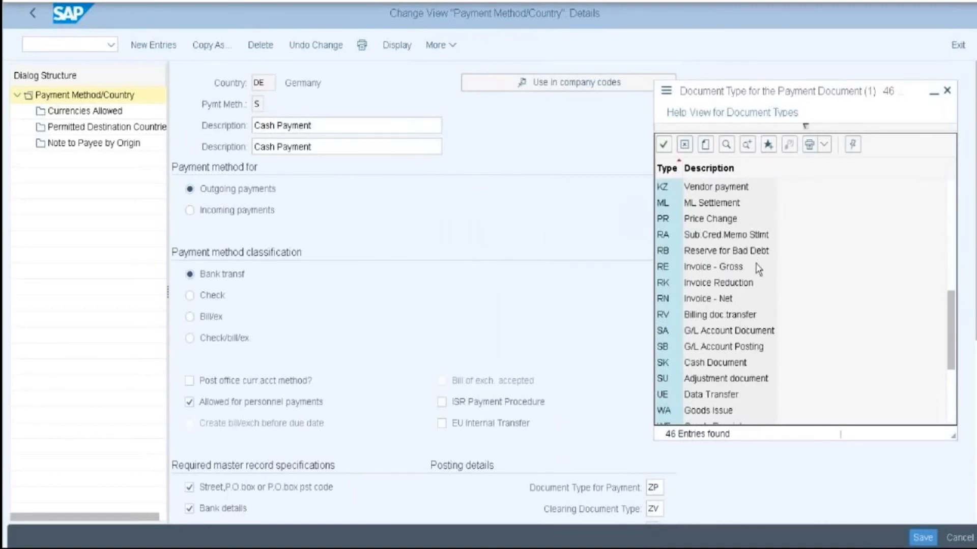
{"action": "scroll", "coordinate": [758, 268], "scroll_direction": "down", "scroll_amount": 4}
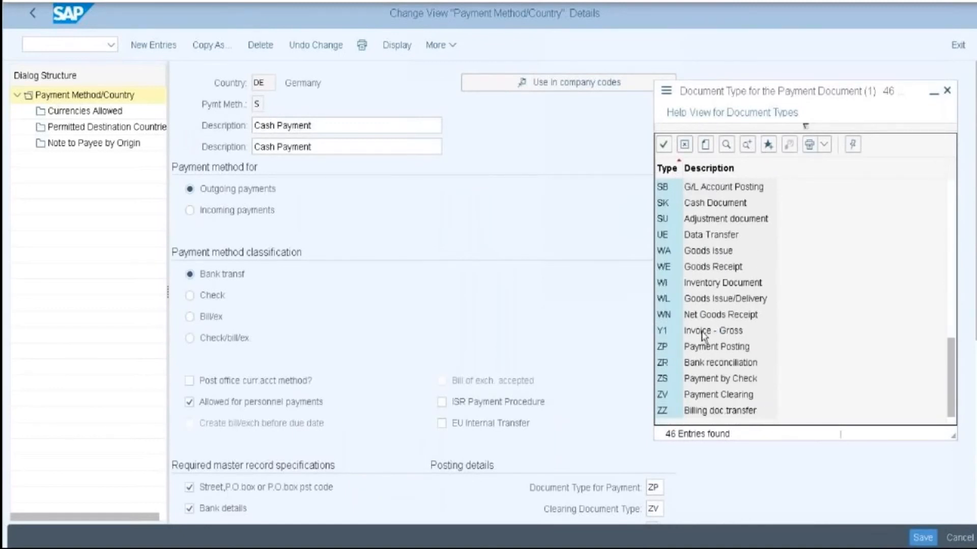
{"action": "double_click", "coordinate": [707, 350]}
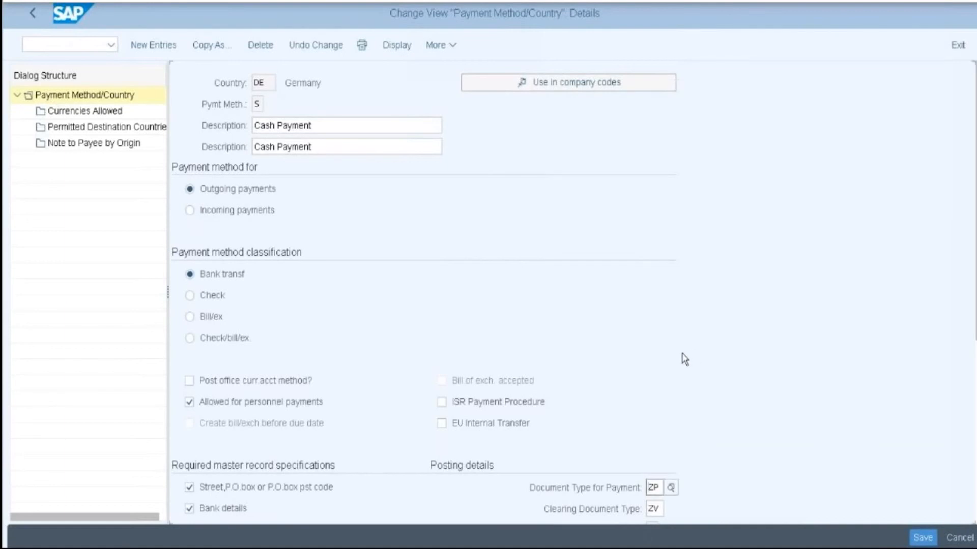
{"action": "left_click", "coordinate": [656, 488]}
Save payment method S into the customizing request and go back to the Display IMG tree
{"action": "left_click", "coordinate": [921, 538]}
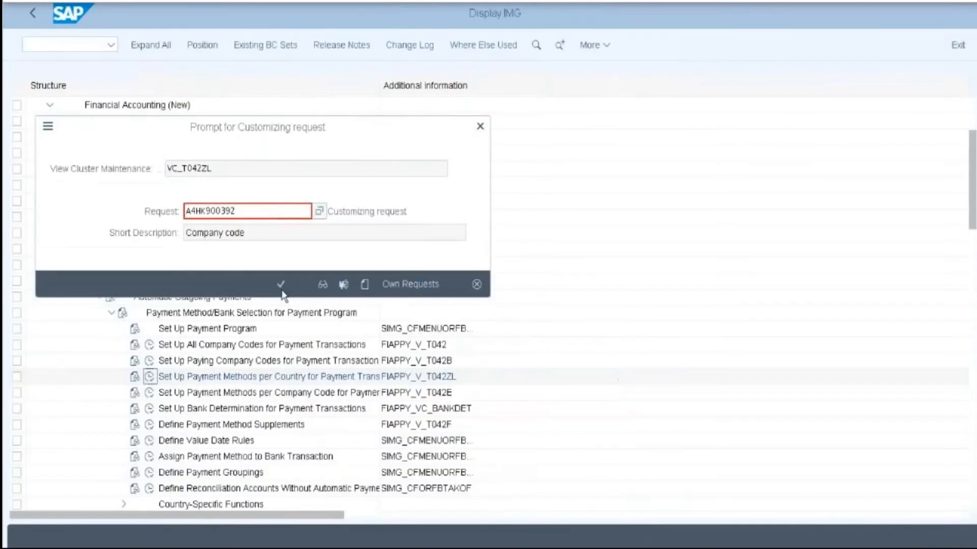
{"action": "left_click", "coordinate": [280, 286]}
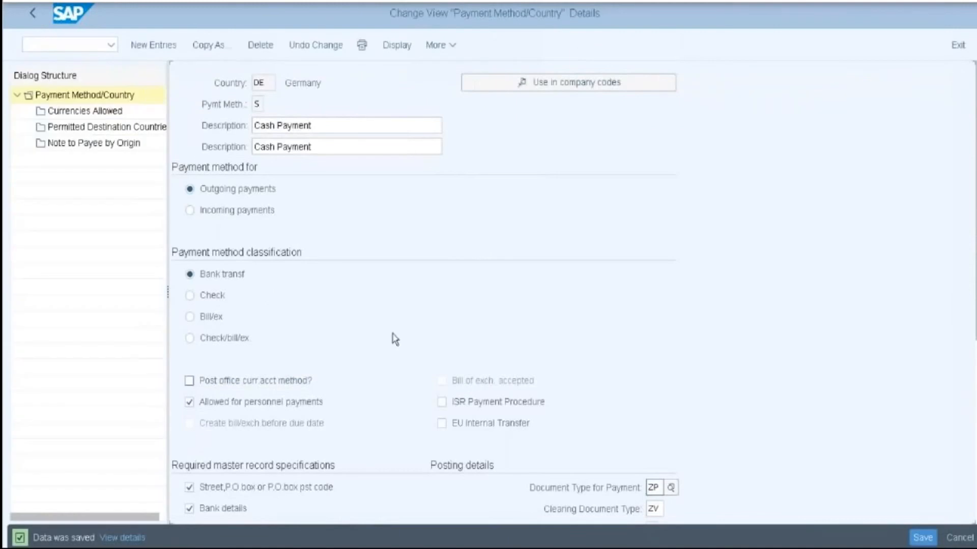
{"action": "left_click", "coordinate": [31, 14]}
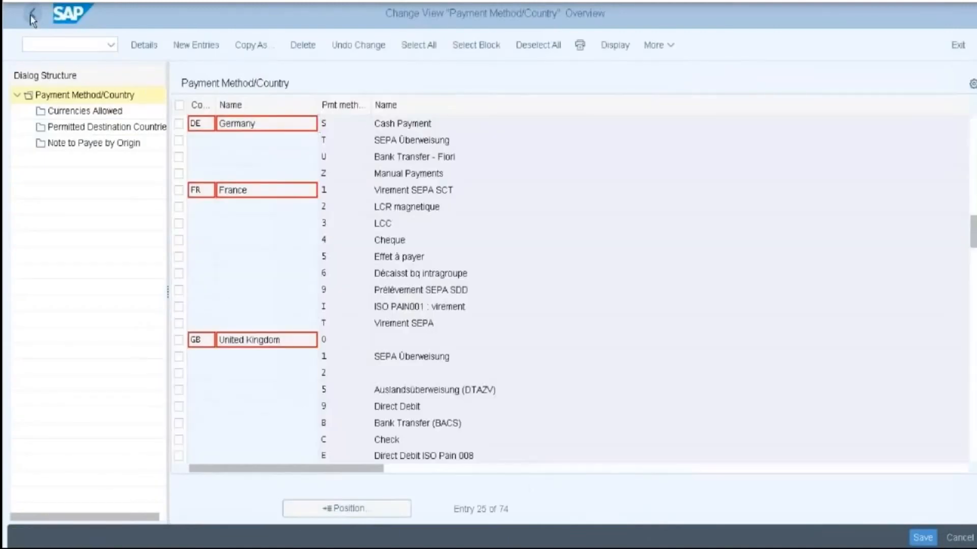
{"action": "left_click", "coordinate": [29, 15]}
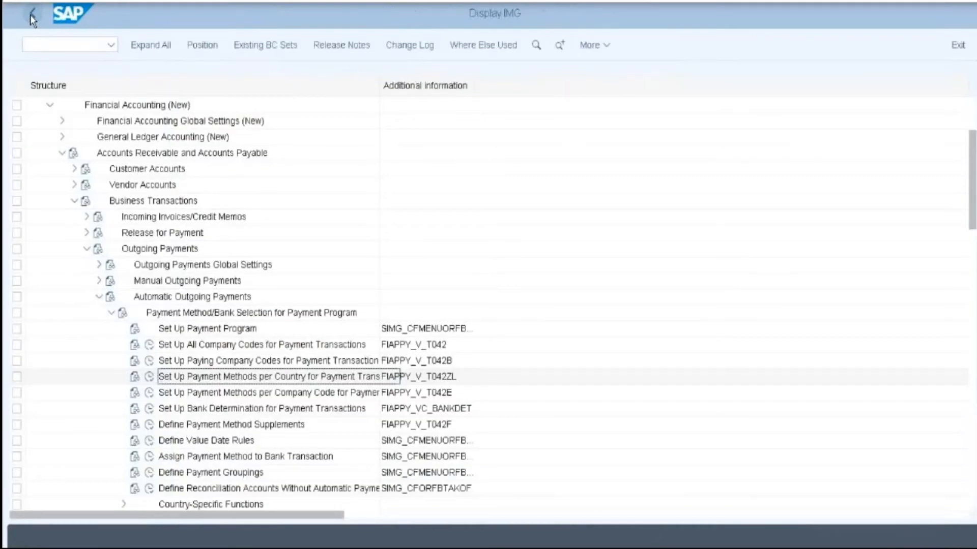
Relaunch Payment Methods per Country and enter country DE in the Position prompt, clearing the method field
{"action": "left_click", "coordinate": [338, 377]}
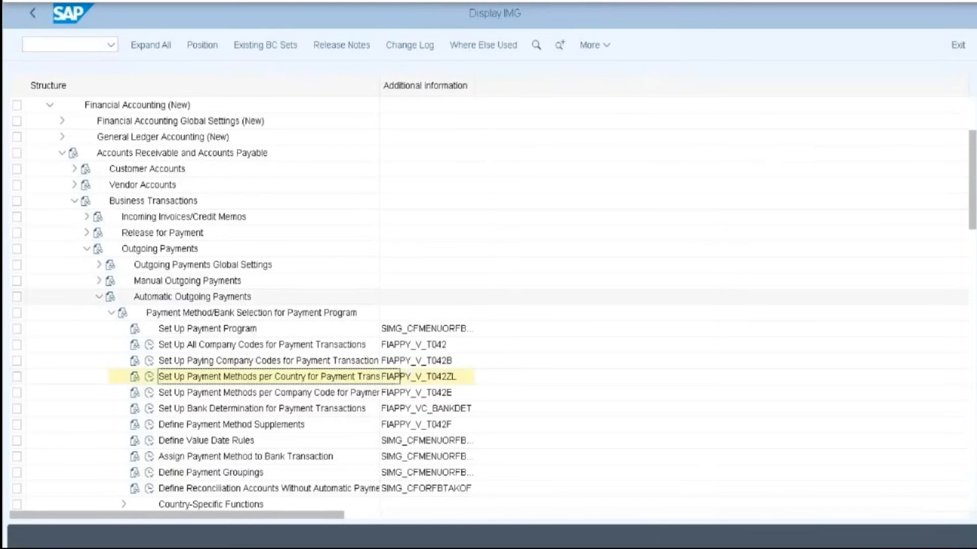
{"action": "left_click", "coordinate": [149, 378]}
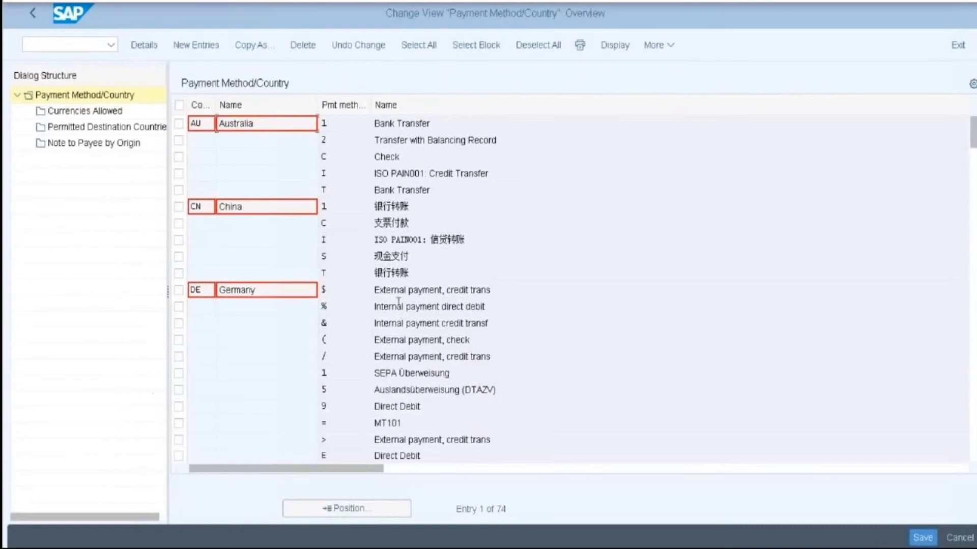
{"action": "scroll", "coordinate": [370, 326], "scroll_direction": "down", "scroll_amount": 1}
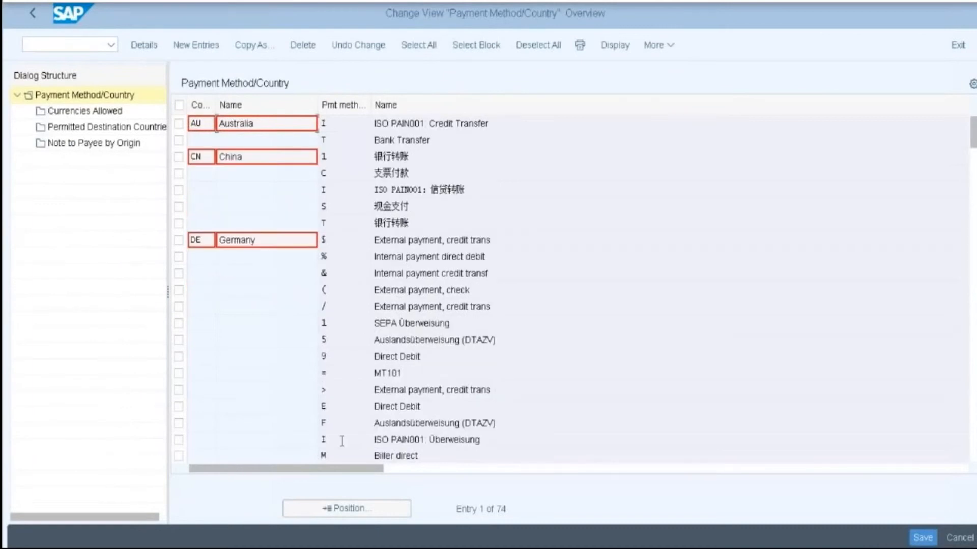
{"action": "left_click", "coordinate": [337, 509]}
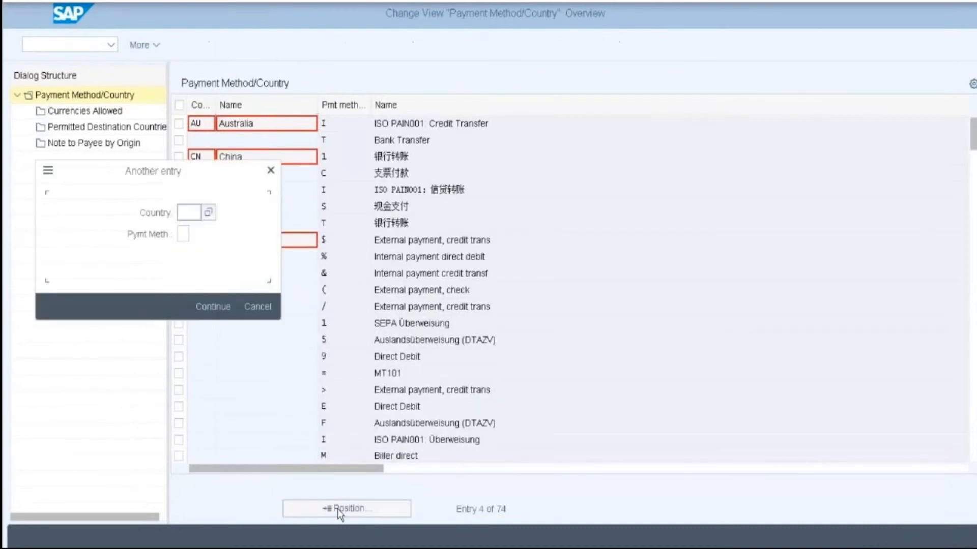
{"action": "left_click", "coordinate": [181, 210]}
{"action": "type", "text": "DE"}
{"action": "left_click", "coordinate": [180, 234]}
{"action": "type", "text": "S"}
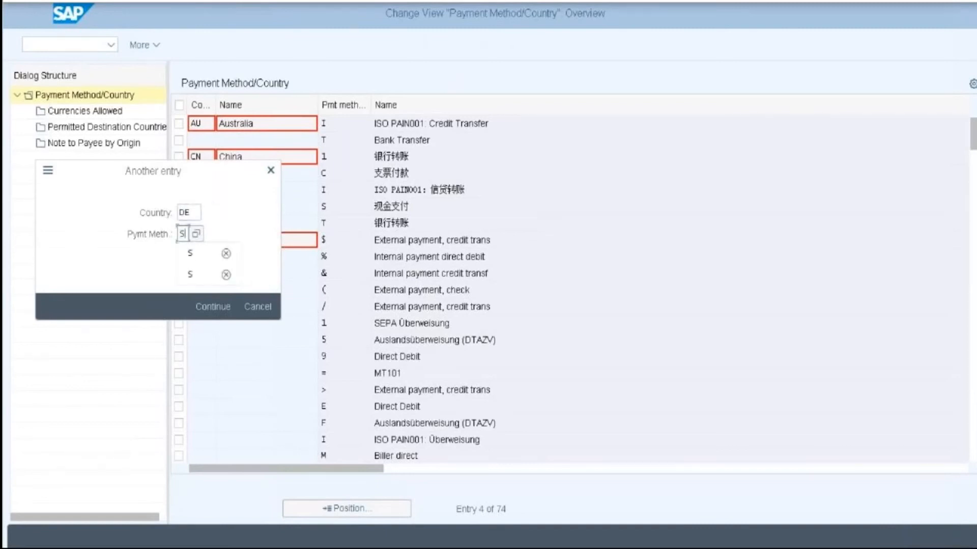
{"action": "key", "text": "BackSpace"}
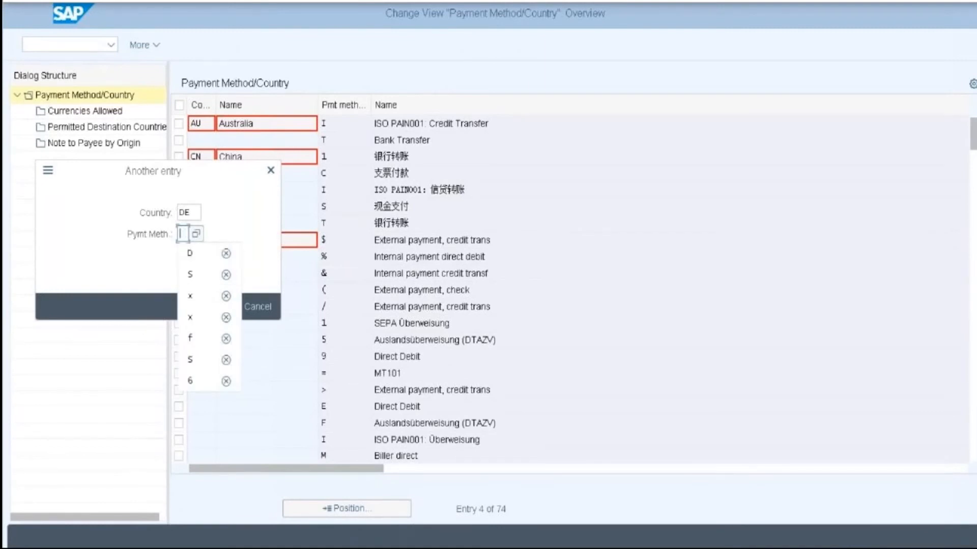
Open Germany's method T (SEPA Credit Transfer), review its settings, save, and return to the overview
{"action": "type", "text": "T"}
{"action": "key", "text": "Return"}
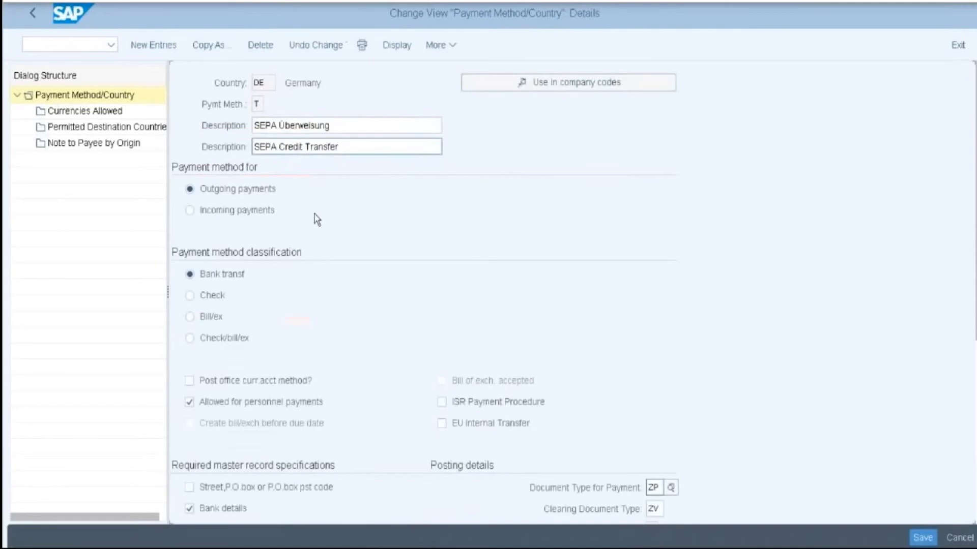
{"action": "scroll", "coordinate": [466, 195], "scroll_direction": "down", "scroll_amount": 5}
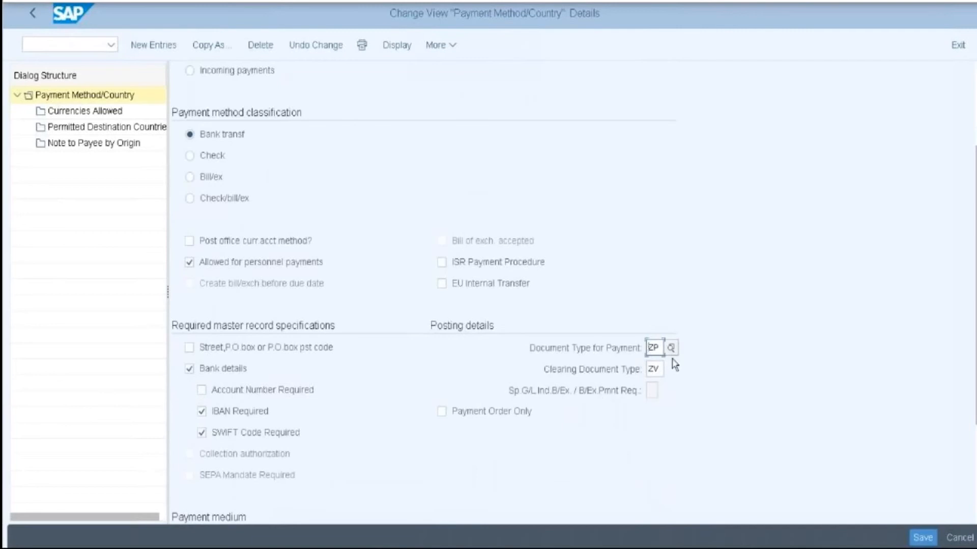
{"action": "scroll", "coordinate": [611, 392], "scroll_direction": "down", "scroll_amount": 1}
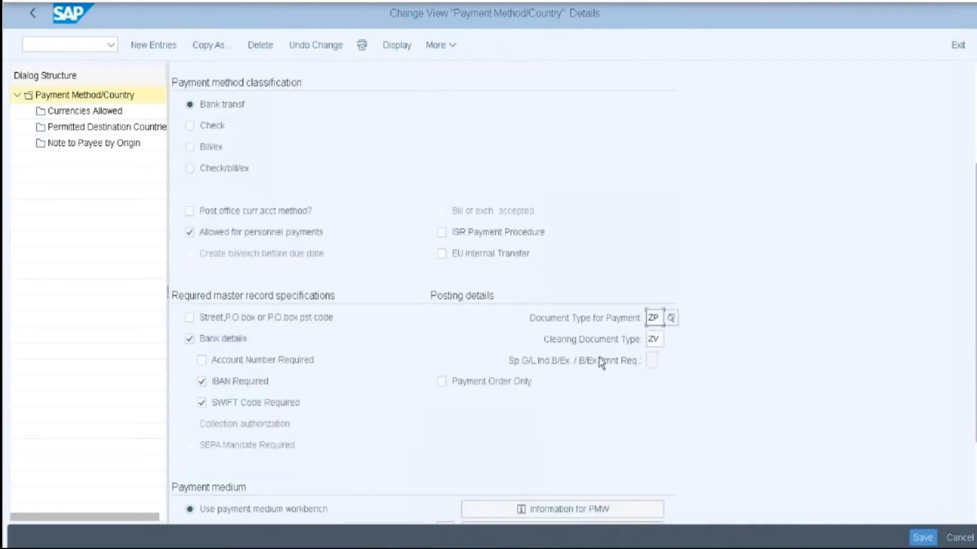
{"action": "scroll", "coordinate": [618, 358], "scroll_direction": "down", "scroll_amount": 1}
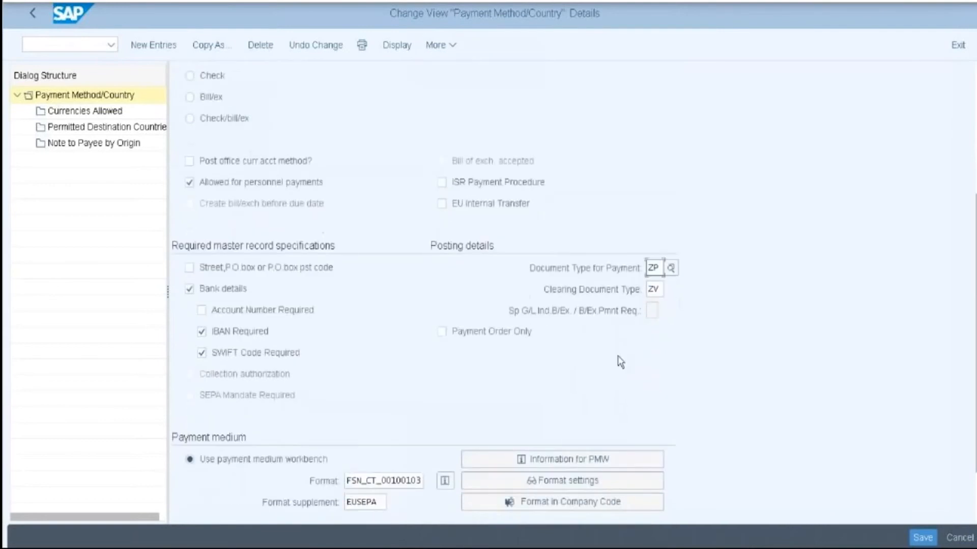
{"action": "scroll", "coordinate": [349, 434], "scroll_direction": "down", "scroll_amount": 1}
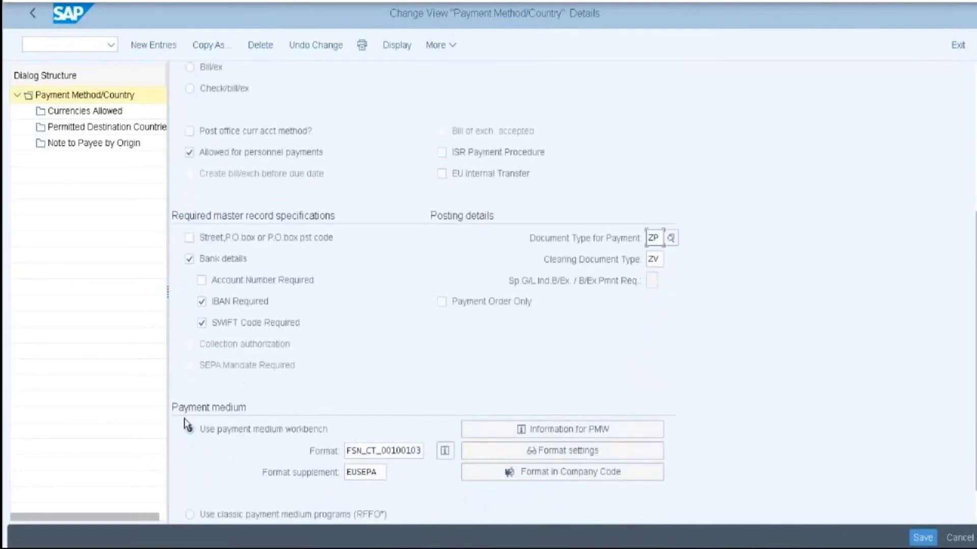
{"action": "scroll", "coordinate": [261, 444], "scroll_direction": "down", "scroll_amount": 2}
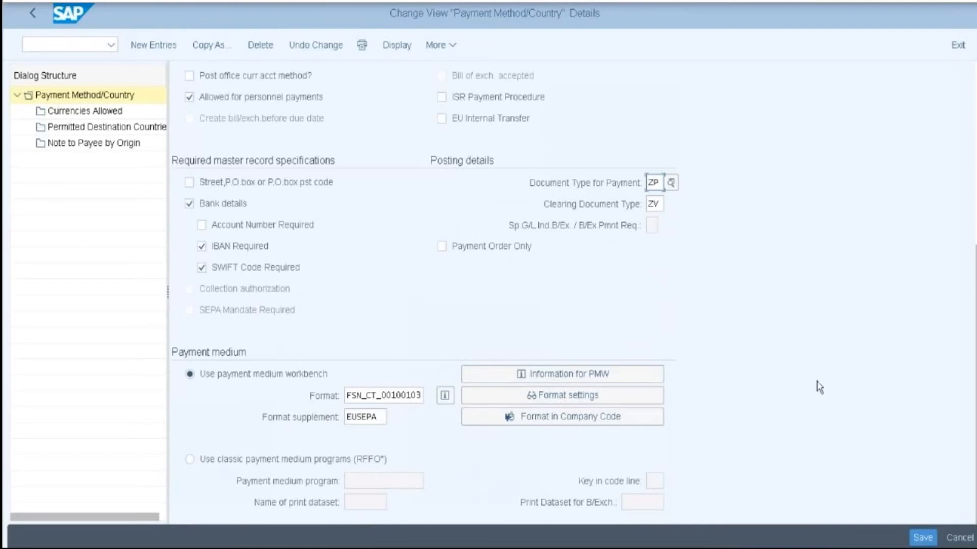
{"action": "left_click", "coordinate": [922, 538]}
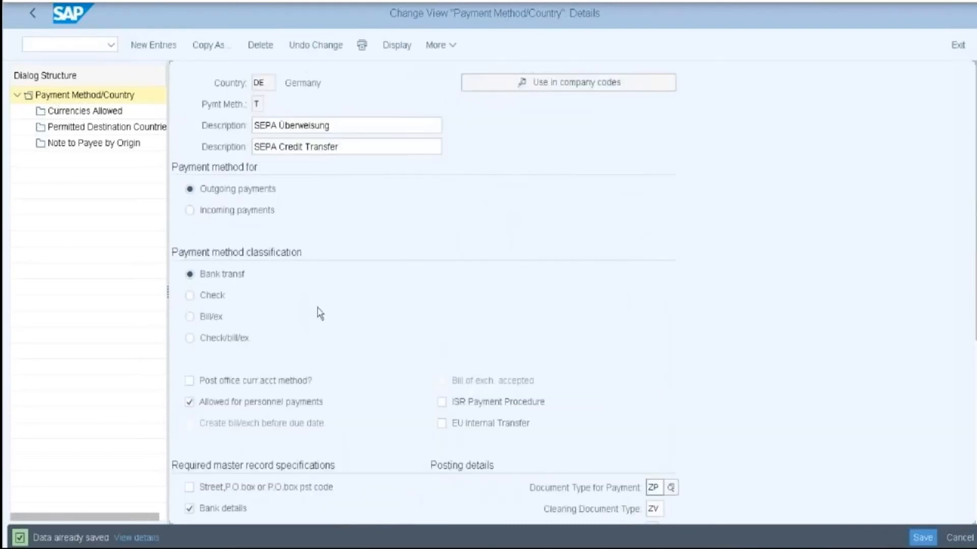
{"action": "left_click", "coordinate": [28, 11]}
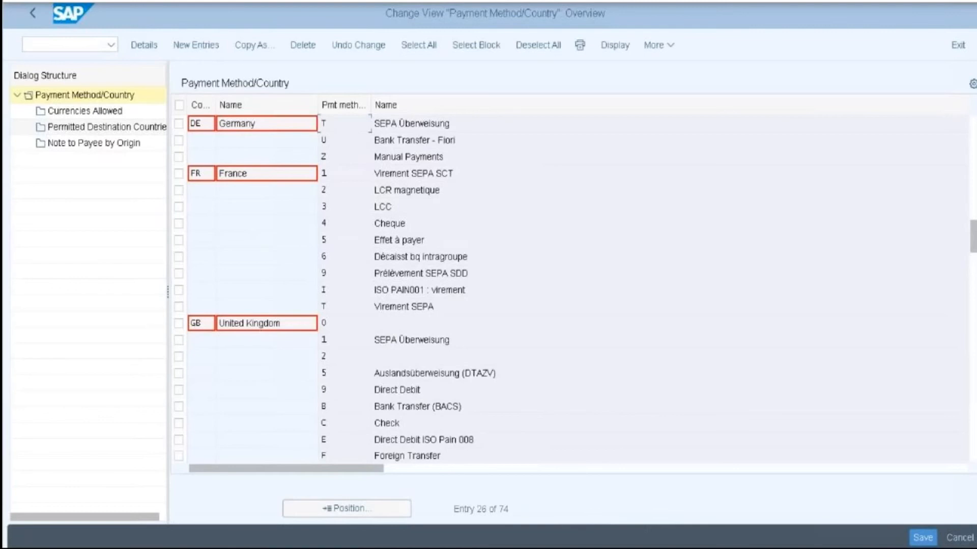
Return to Display IMG and launch Set Up Payment Methods per Company Code for Payment Transactions
{"action": "left_click", "coordinate": [33, 16]}
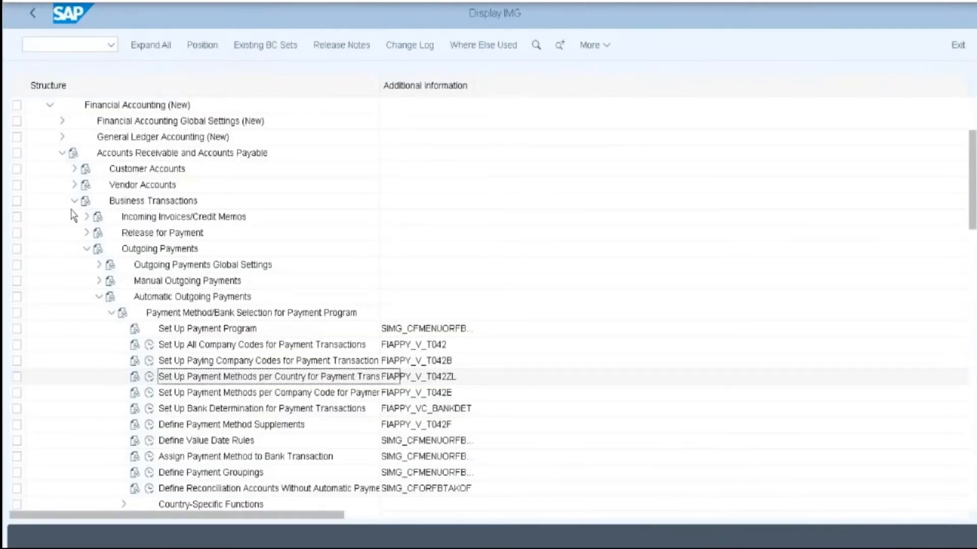
{"action": "left_click", "coordinate": [149, 396]}
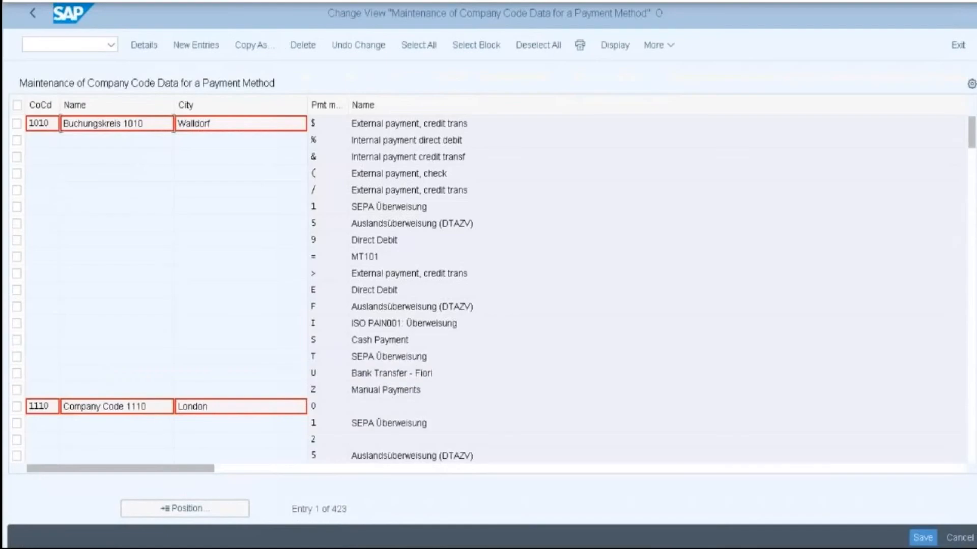
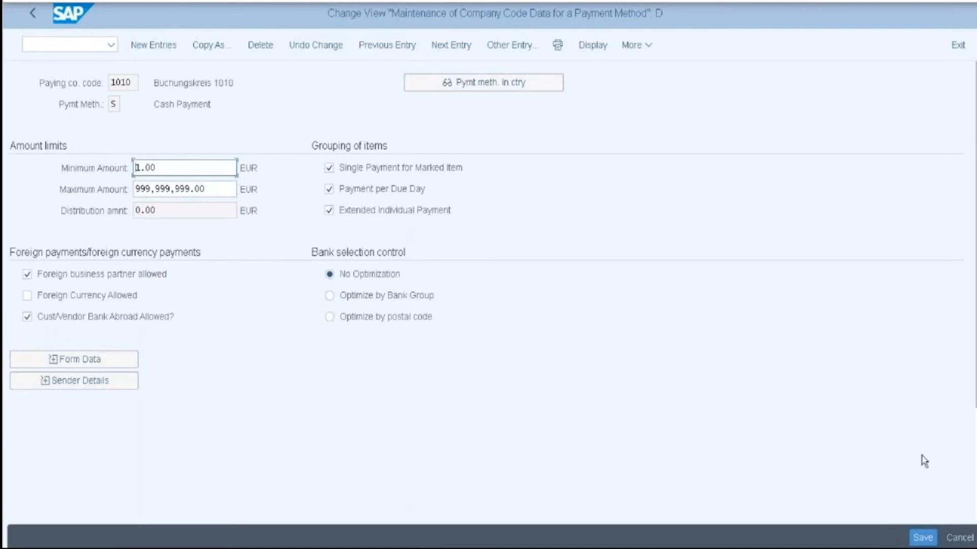
Save the cash payment method settings and open method T for company code 1010
{"action": "left_click", "coordinate": [918, 538]}
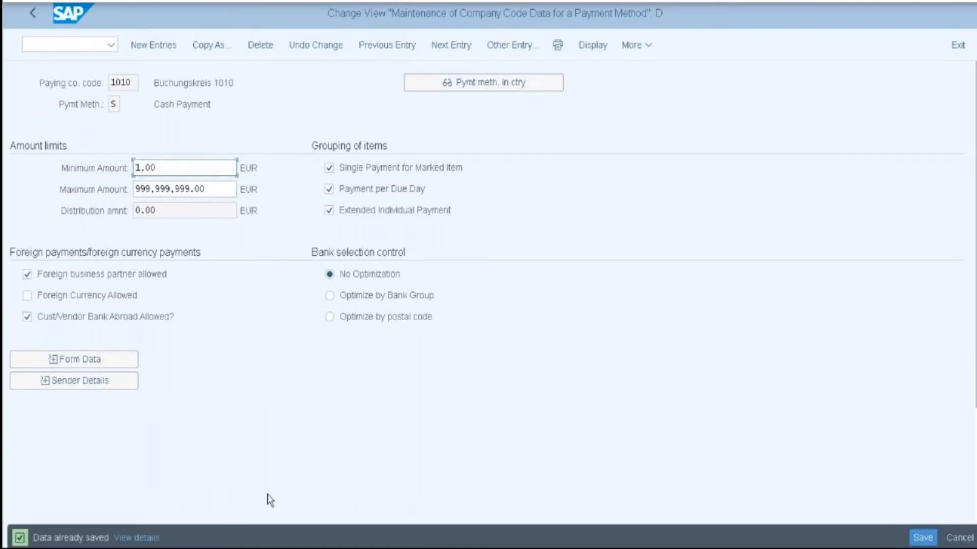
{"action": "left_click", "coordinate": [29, 15]}
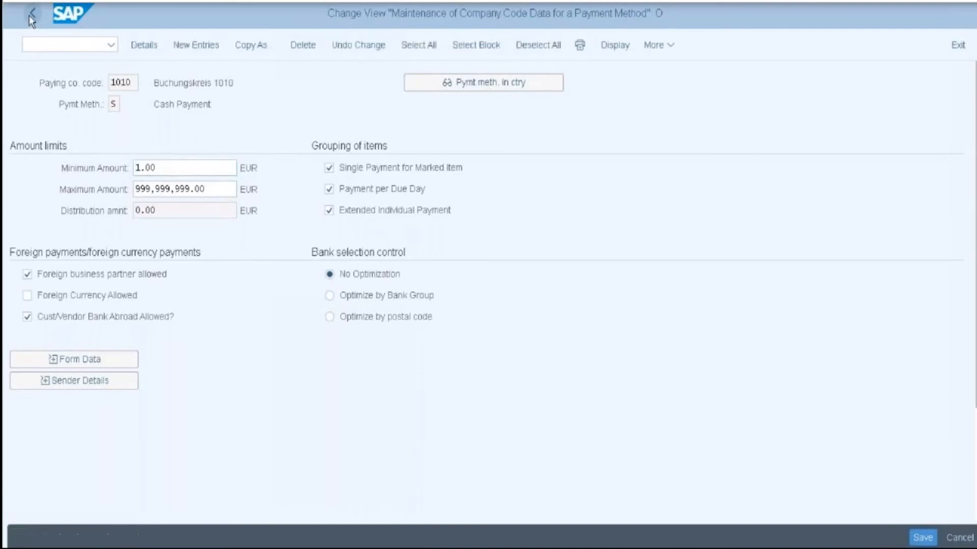
{"action": "double_click", "coordinate": [332, 360]}
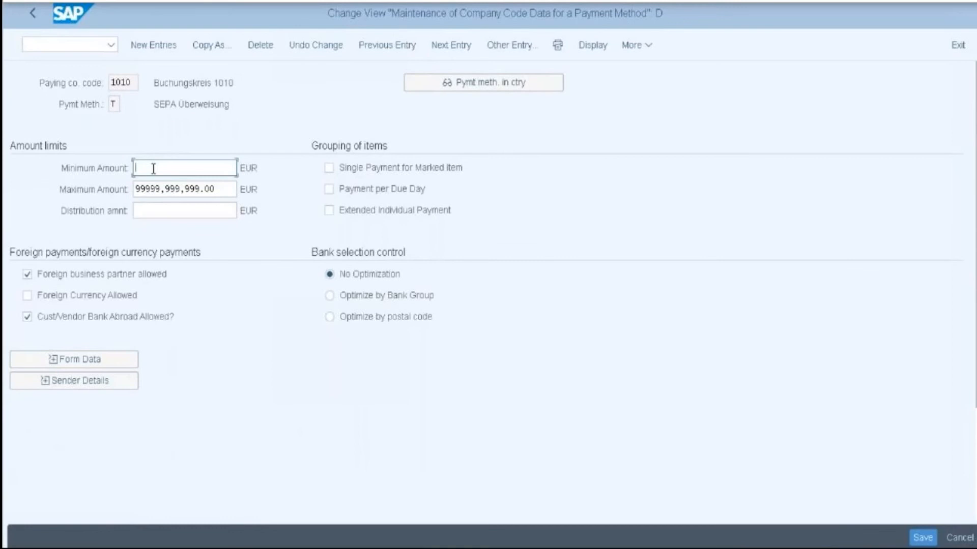
Give method T a 3.00 EUR minimum amount, save under the customizing request, and return to IMG
{"action": "type", "text": "3.00"}
{"action": "left_click", "coordinate": [925, 541]}
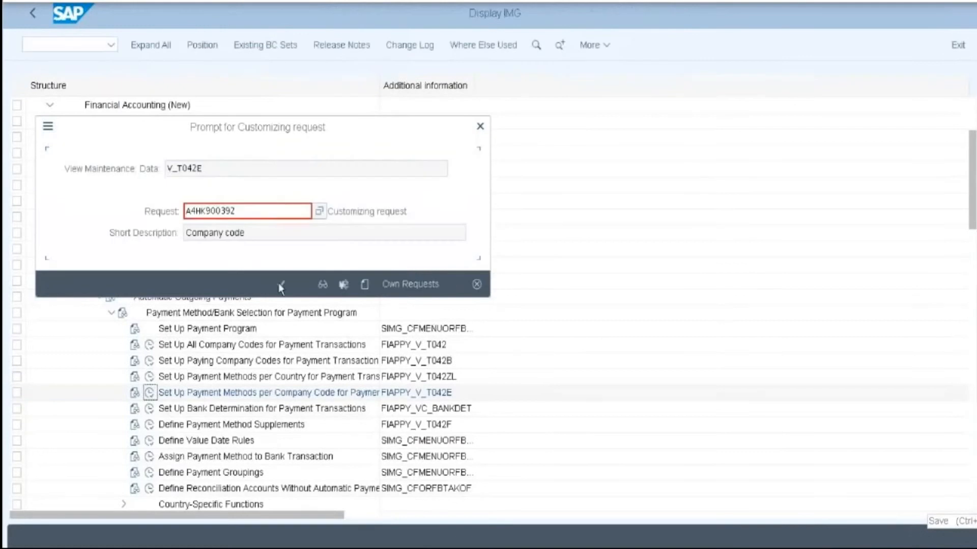
{"action": "left_click", "coordinate": [280, 284]}
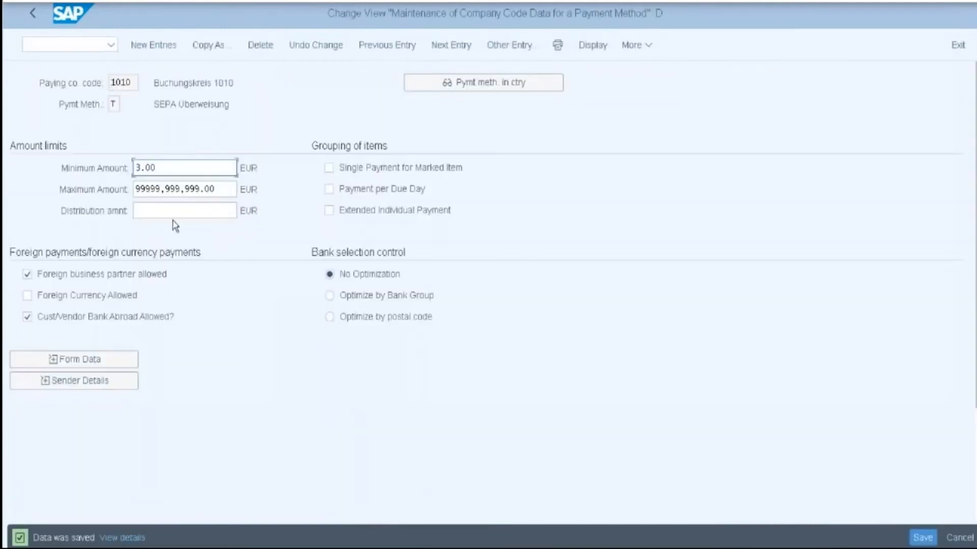
{"action": "left_click", "coordinate": [33, 14]}
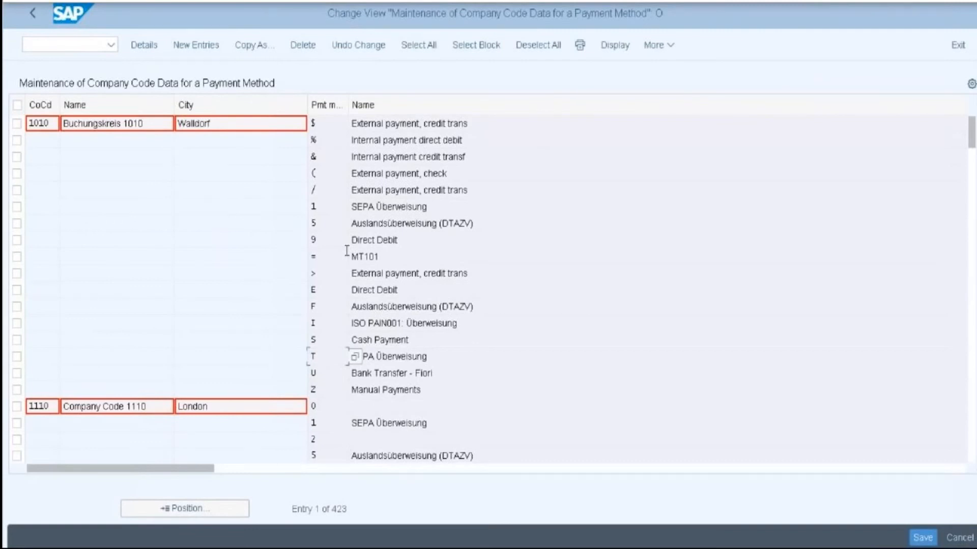
{"action": "left_click", "coordinate": [30, 11]}
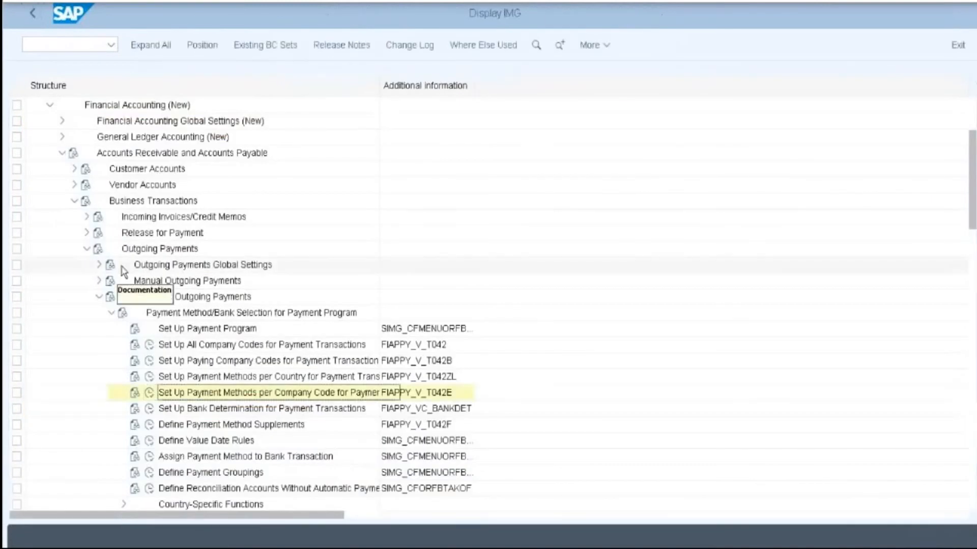
Collapse Payment Method/Bank Selection and expand Payment Media down to Create/Assign Selection Variants
{"action": "left_click", "coordinate": [111, 313]}
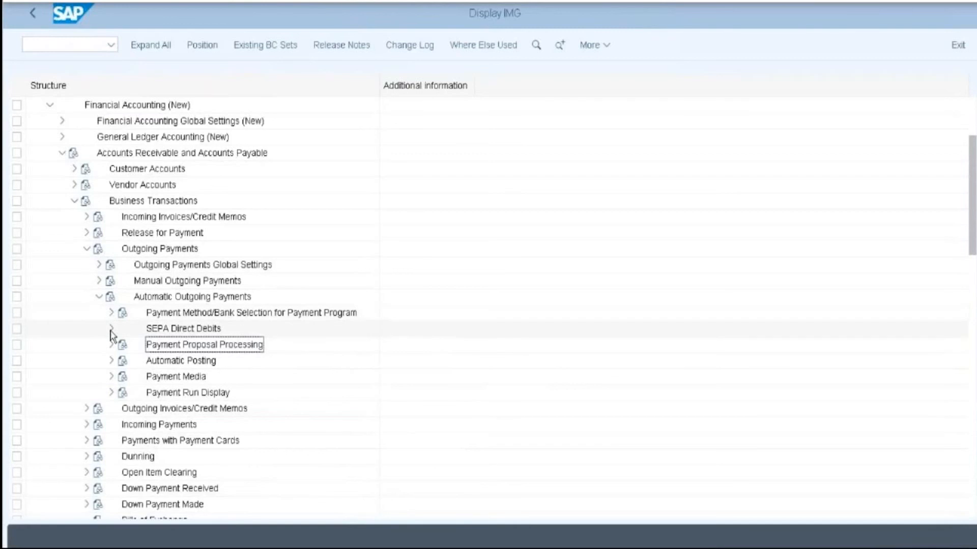
{"action": "left_click", "coordinate": [111, 377]}
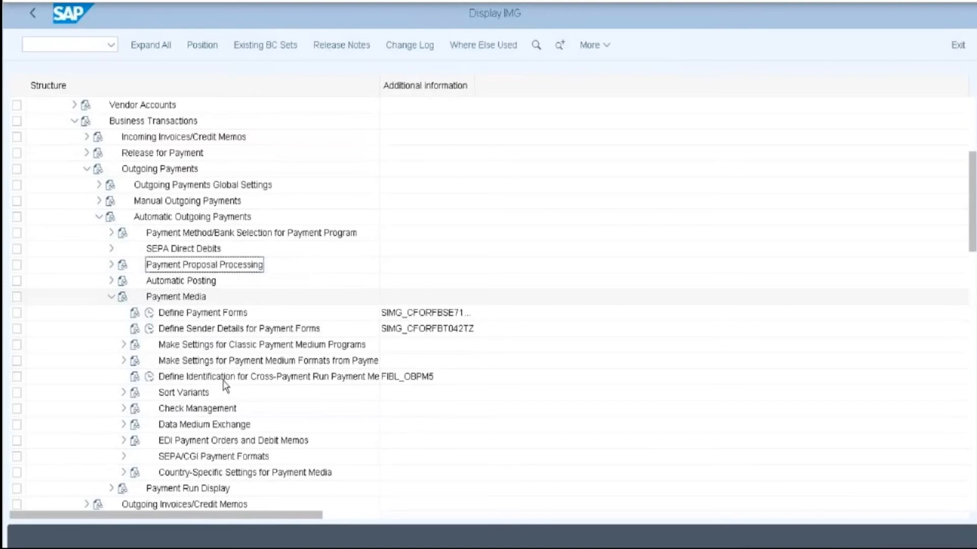
{"action": "scroll", "coordinate": [224, 382], "scroll_direction": "down", "scroll_amount": 1}
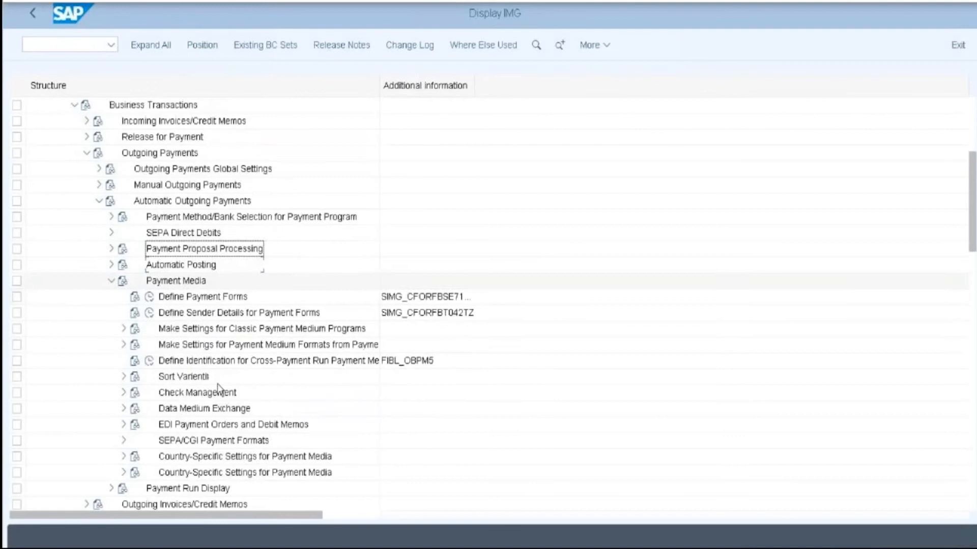
{"action": "scroll", "coordinate": [135, 326], "scroll_direction": "down", "scroll_amount": 4}
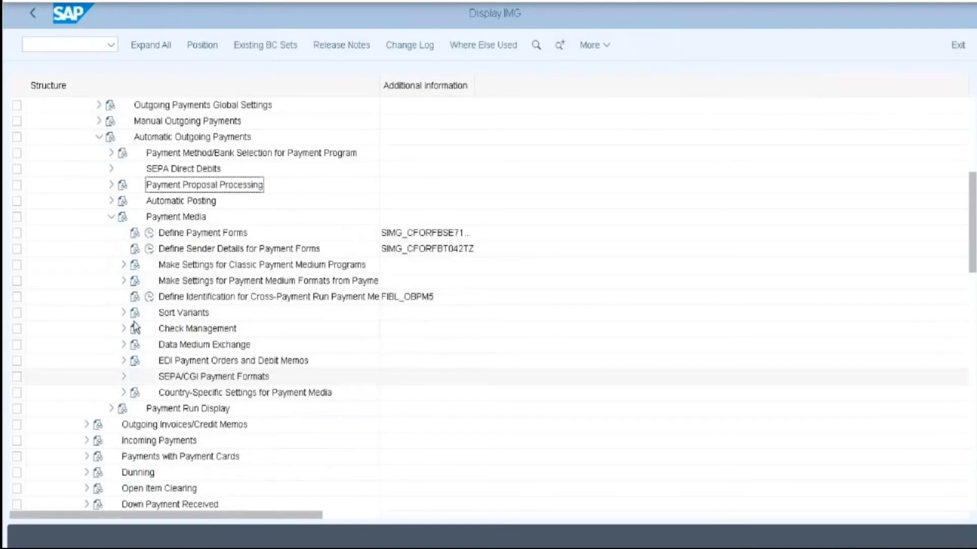
{"action": "left_click", "coordinate": [124, 281]}
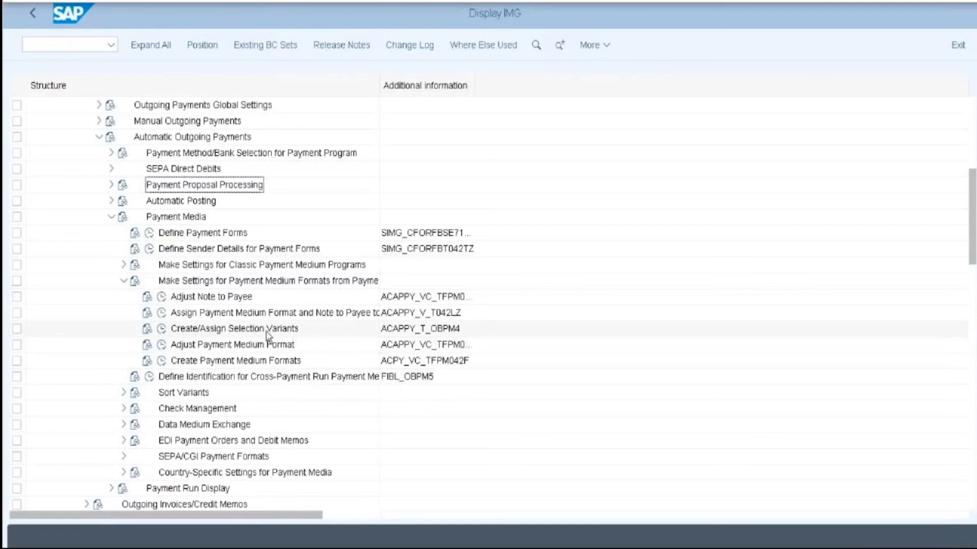
{"action": "left_click", "coordinate": [162, 330]}
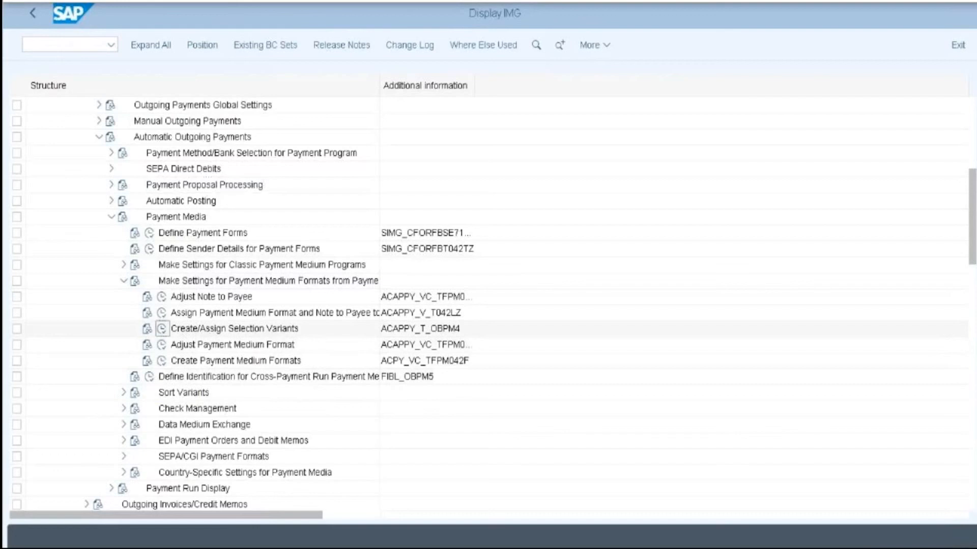
Run Create/Assign Selection Variants and open the SEPA_CT payment medium format
{"action": "left_click", "coordinate": [161, 330]}
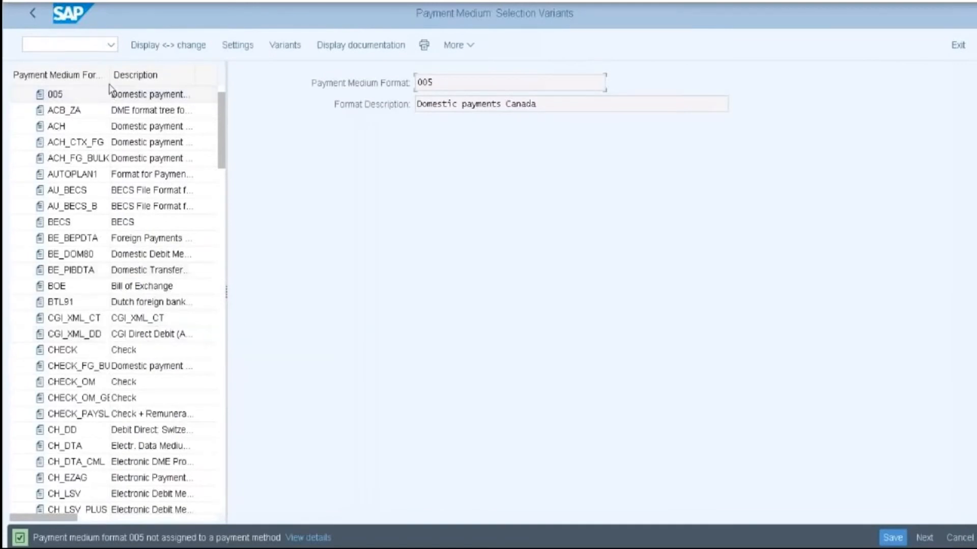
{"action": "left_click_drag", "start_coordinate": [194, 76], "coordinate": [160, 80]}
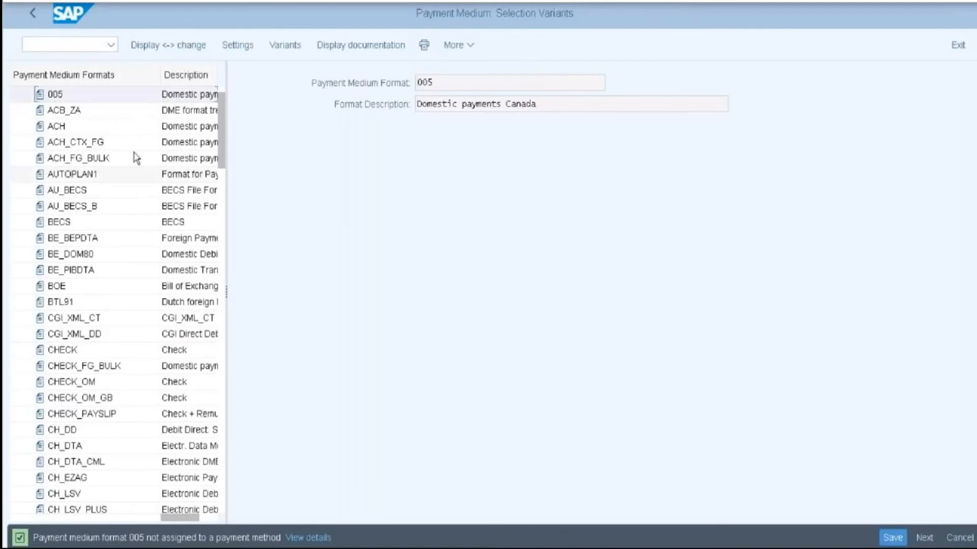
{"action": "scroll", "coordinate": [136, 163], "scroll_direction": "down", "scroll_amount": 1}
{"action": "scroll", "coordinate": [128, 175], "scroll_direction": "down", "scroll_amount": 16}
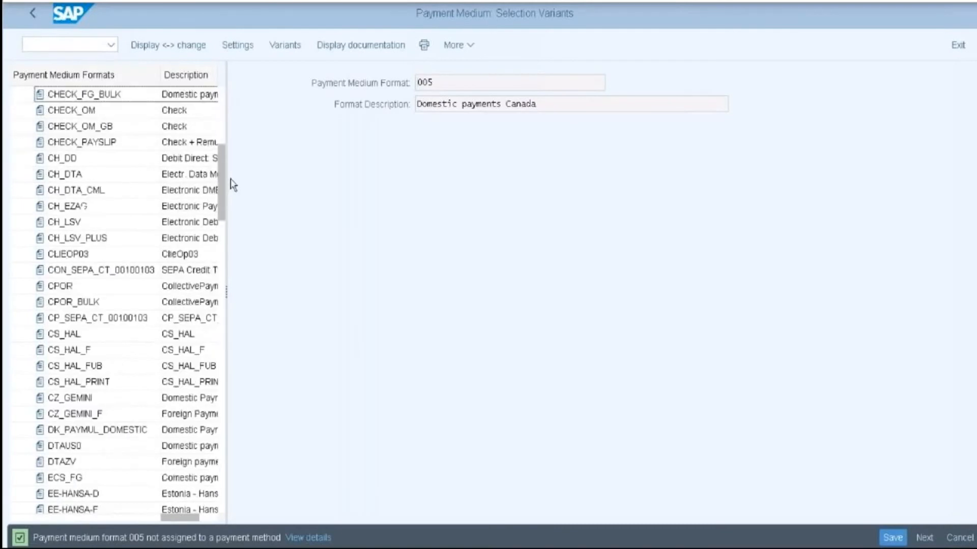
{"action": "scroll", "coordinate": [223, 213], "scroll_direction": "down", "scroll_amount": 10}
{"action": "left_click_drag", "start_coordinate": [222, 213], "coordinate": [206, 443]}
{"action": "left_click", "coordinate": [61, 304]}
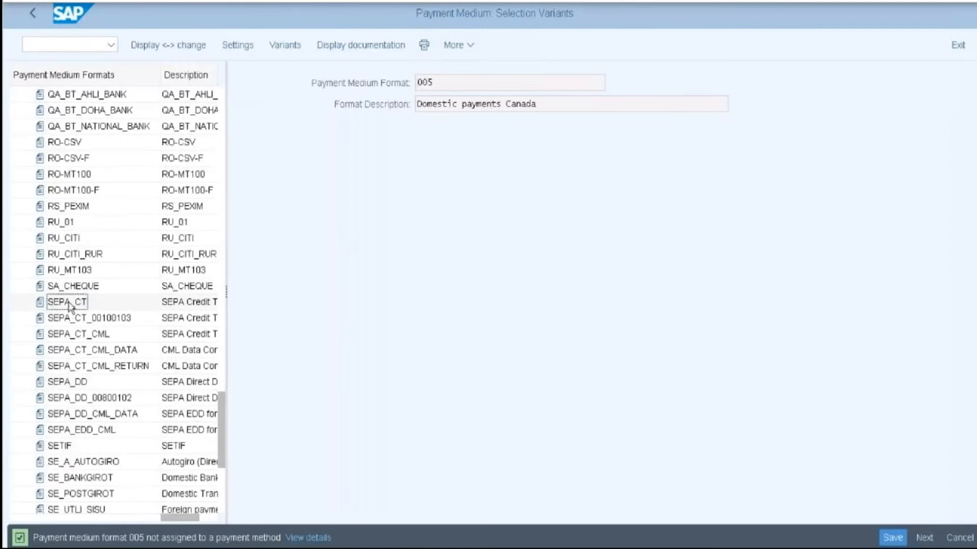
{"action": "double_click", "coordinate": [70, 306]}
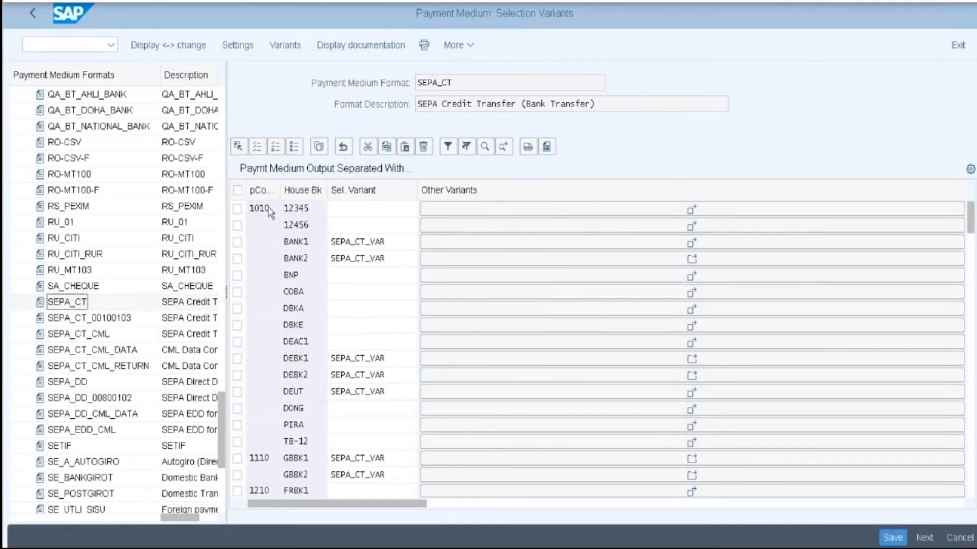
Assign selection variant SEPA_CT_VAR to house bank 12345, save, and return to the IMG tree
{"action": "left_click", "coordinate": [374, 209]}
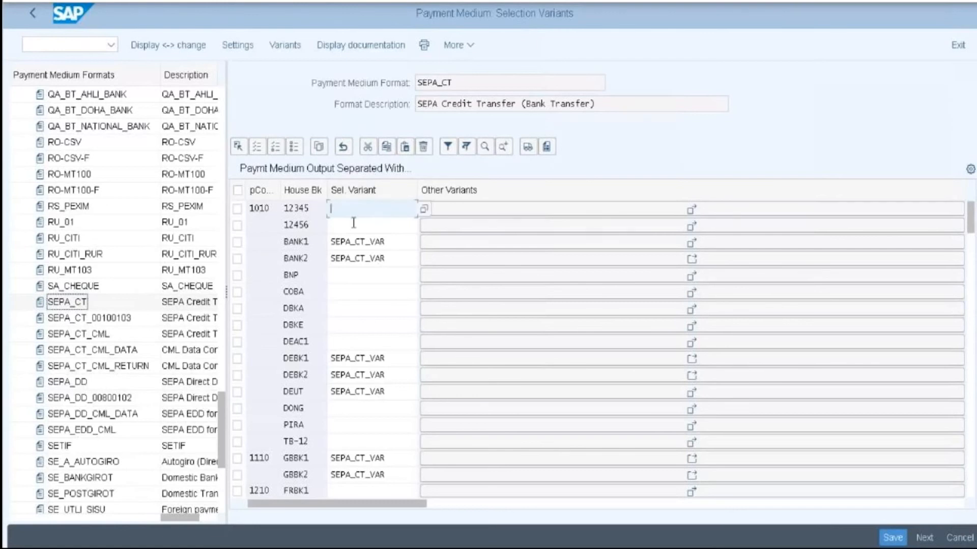
{"action": "left_click", "coordinate": [424, 211]}
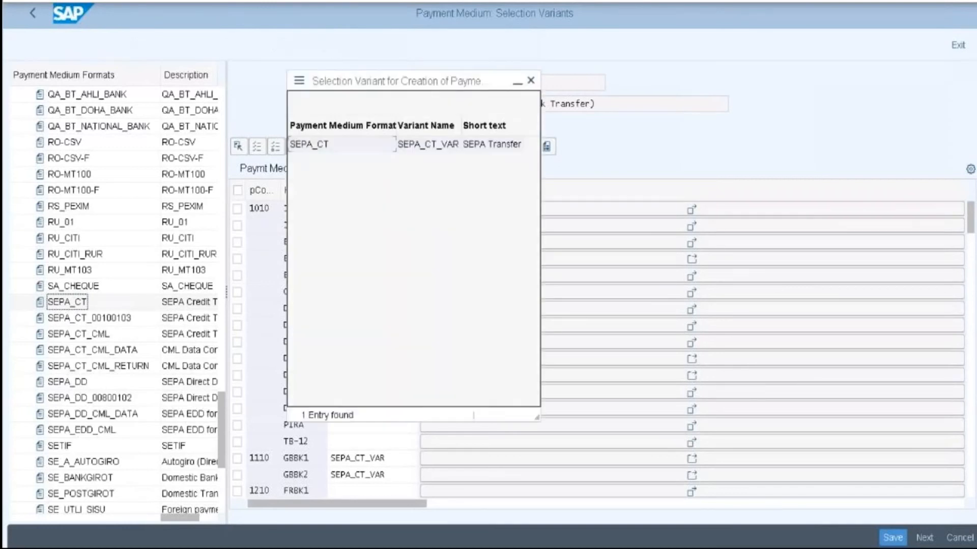
{"action": "double_click", "coordinate": [316, 149]}
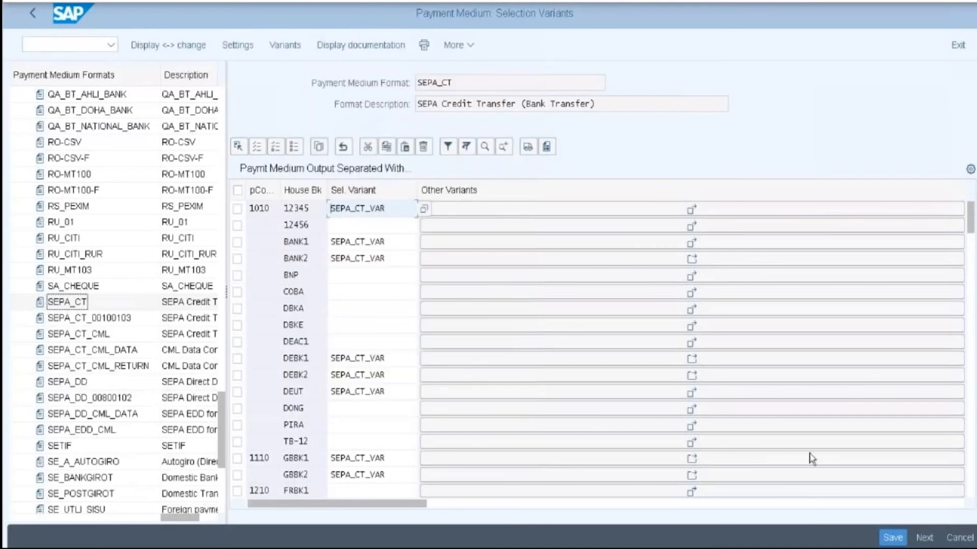
{"action": "left_click", "coordinate": [893, 537]}
{"action": "left_click", "coordinate": [891, 538]}
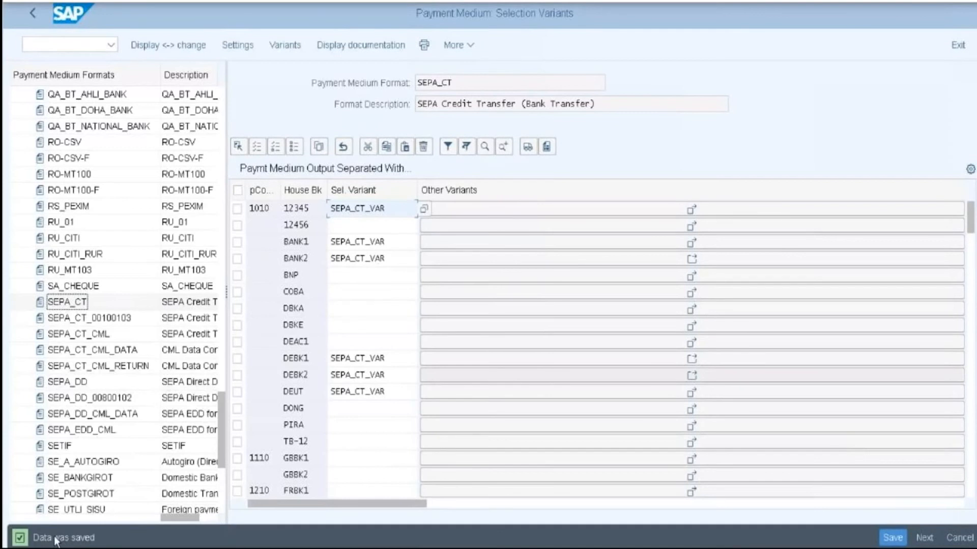
{"action": "left_click", "coordinate": [29, 13]}
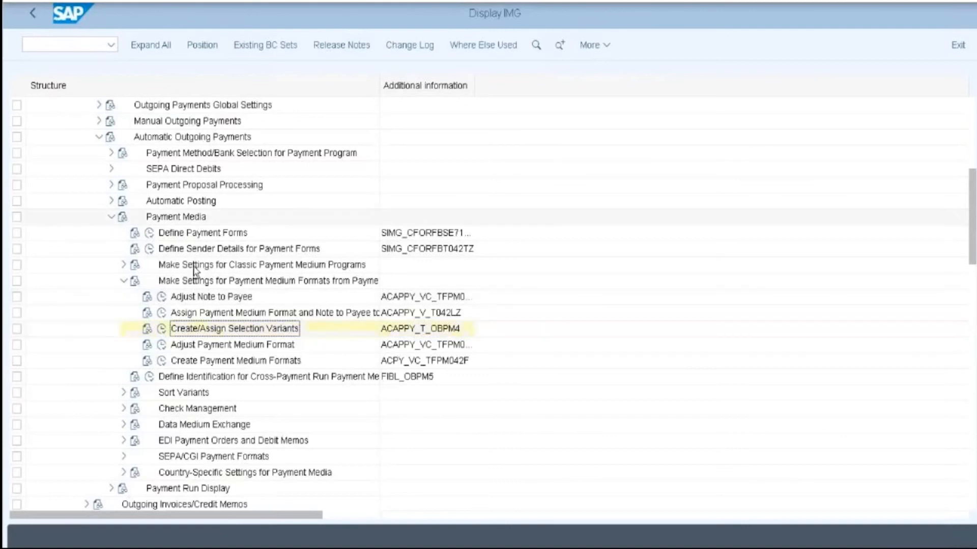
Expand Payment Method/Bank Selection and launch Set Up Bank Determination for Payment Transactions
{"action": "scroll", "coordinate": [175, 205], "scroll_direction": "up", "scroll_amount": 1}
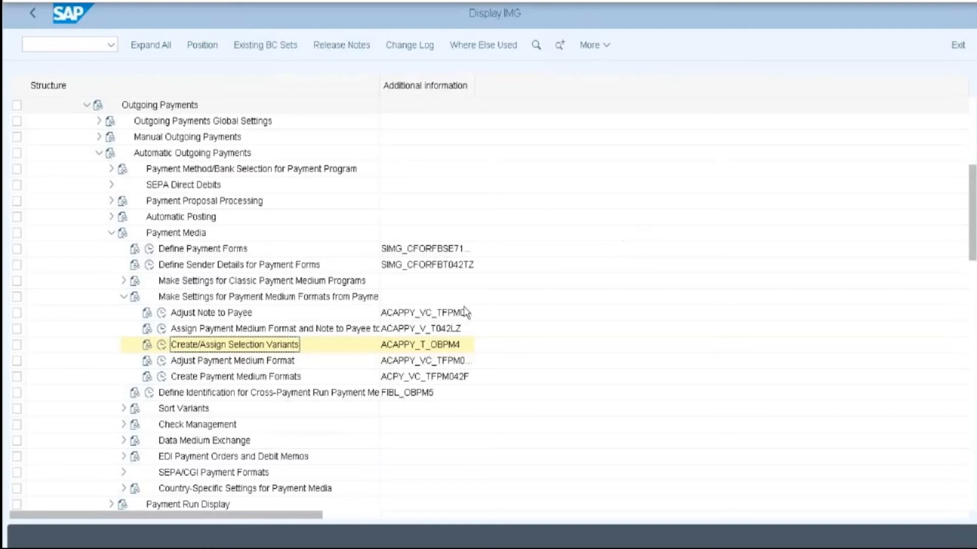
{"action": "left_click", "coordinate": [112, 169]}
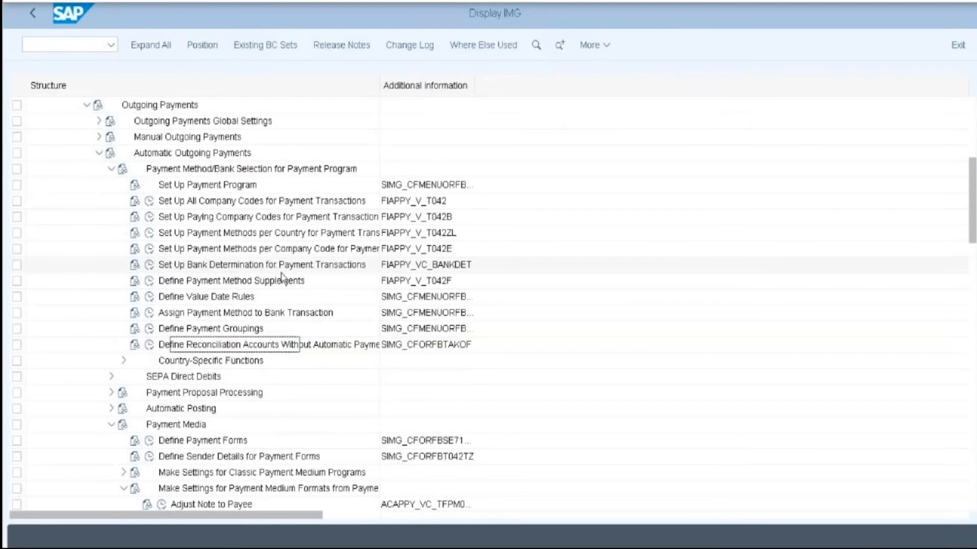
{"action": "left_click", "coordinate": [149, 266]}
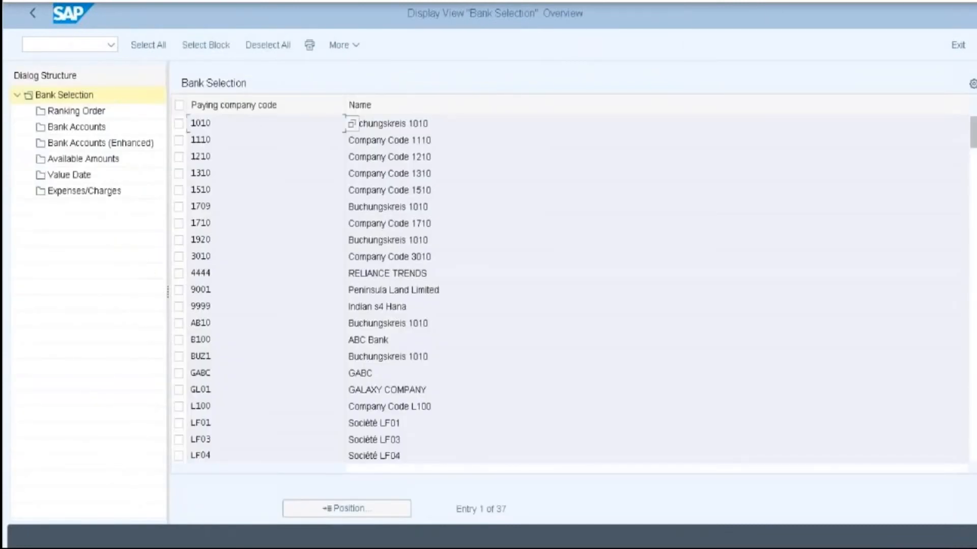
Open the ranking order for paying company code 1010
{"action": "left_click", "coordinate": [178, 124]}
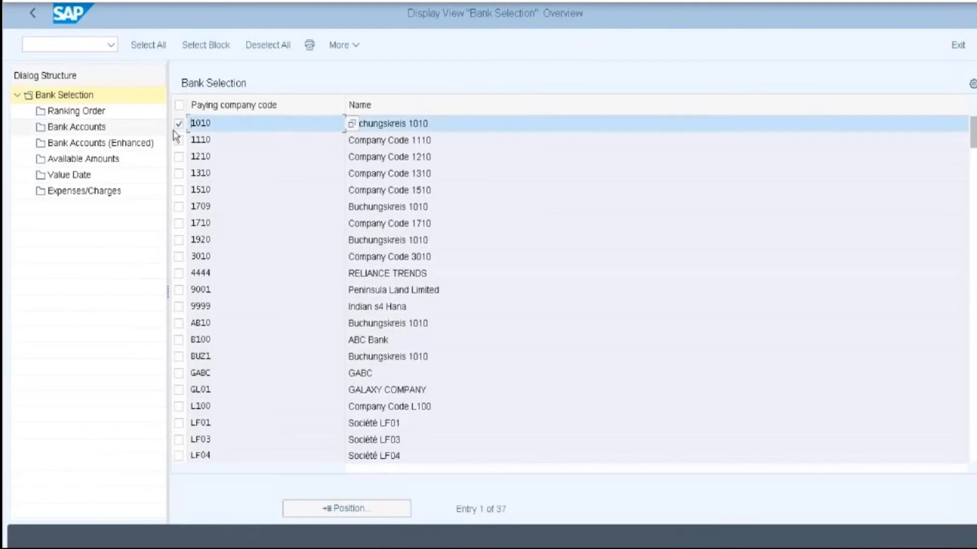
{"action": "double_click", "coordinate": [77, 113]}
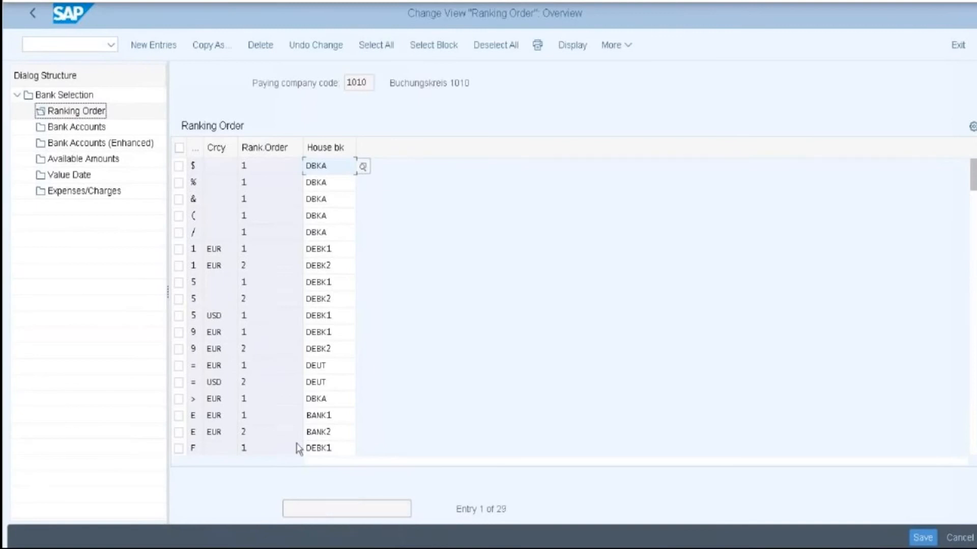
{"action": "scroll", "coordinate": [325, 431], "scroll_direction": "down", "scroll_amount": 1}
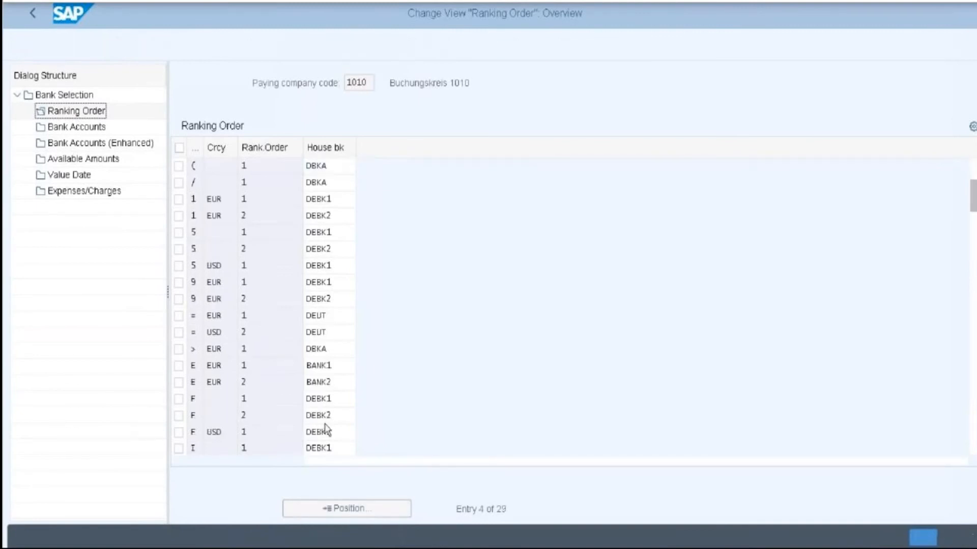
{"action": "scroll", "coordinate": [326, 431], "scroll_direction": "down", "scroll_amount": 4}
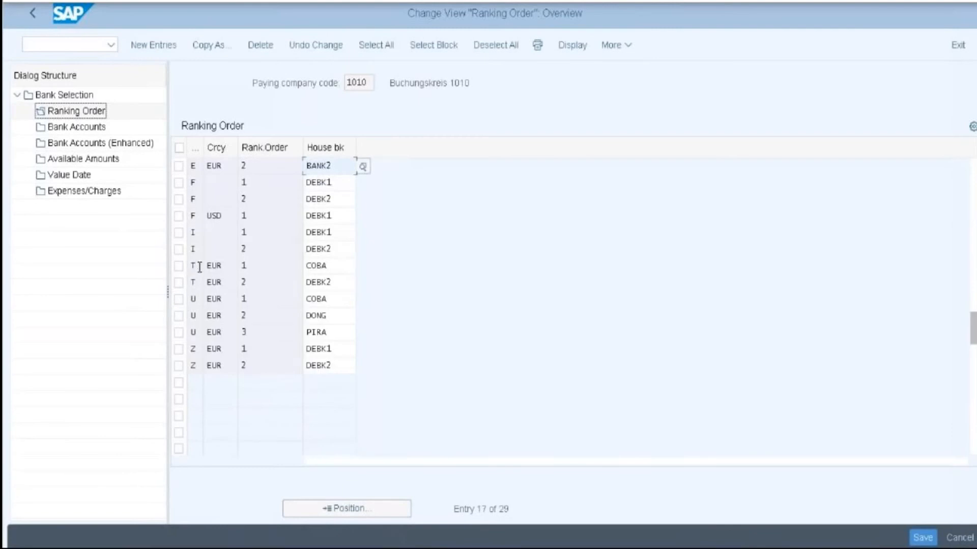
Set house bank 12456 as rank 1 for method T in EUR and save it
{"action": "left_click", "coordinate": [332, 268]}
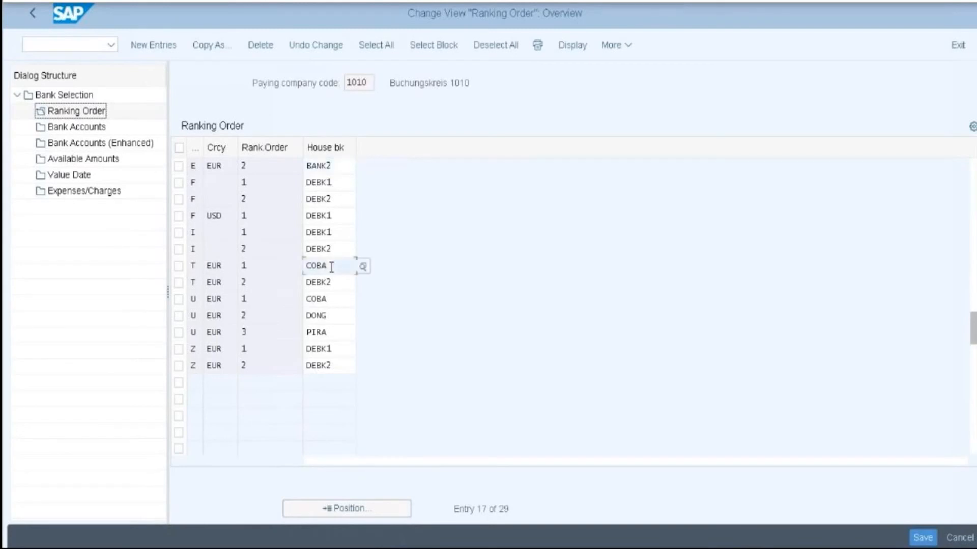
{"action": "left_click", "coordinate": [362, 268]}
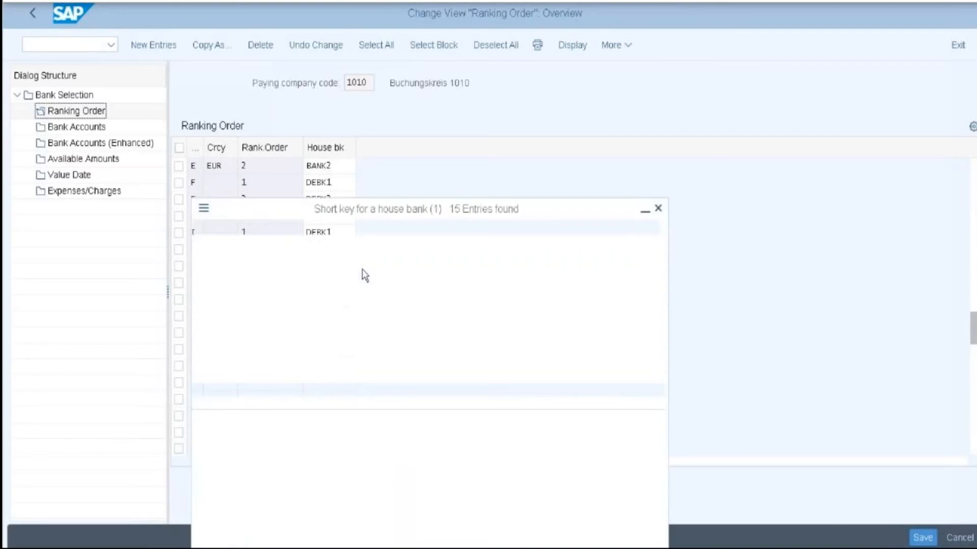
{"action": "left_click_drag", "start_coordinate": [378, 92], "coordinate": [507, 65]}
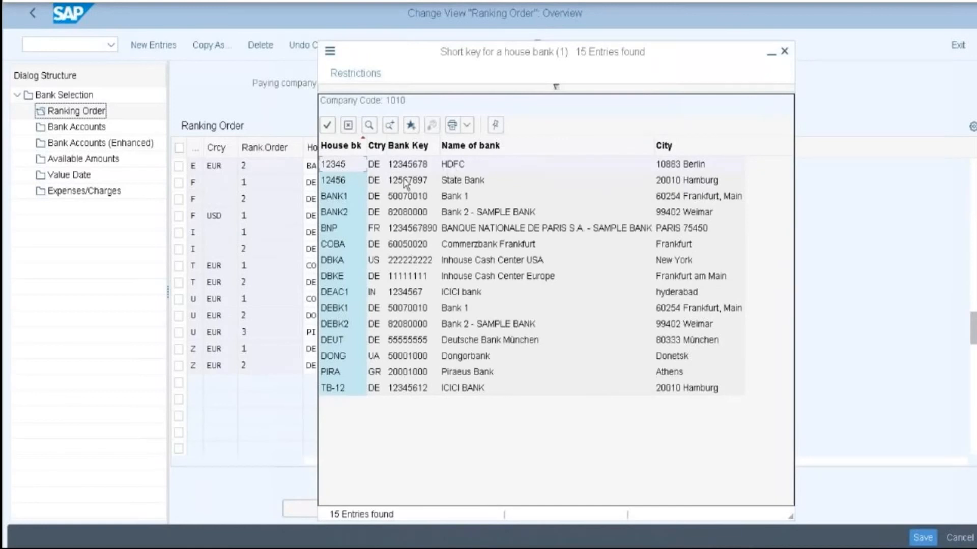
{"action": "left_click", "coordinate": [336, 184]}
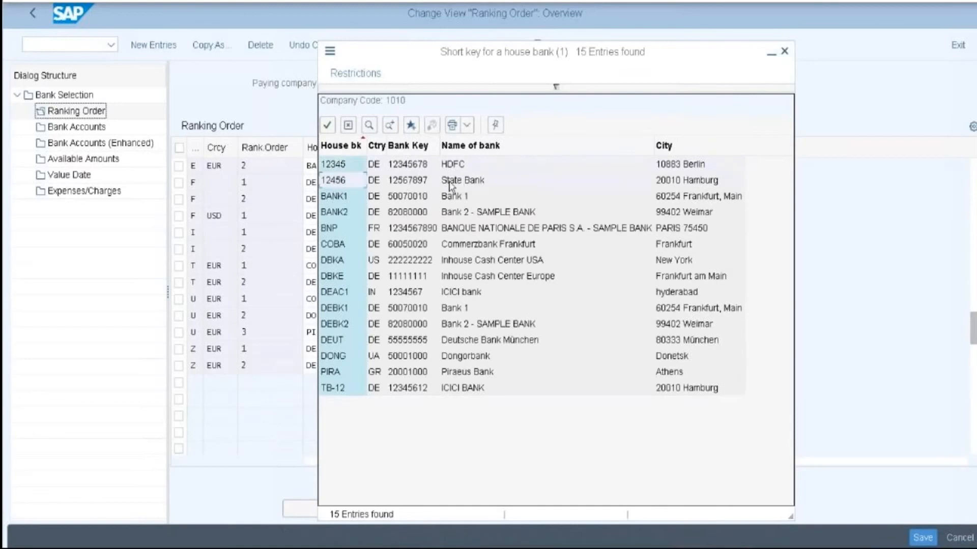
{"action": "double_click", "coordinate": [347, 188]}
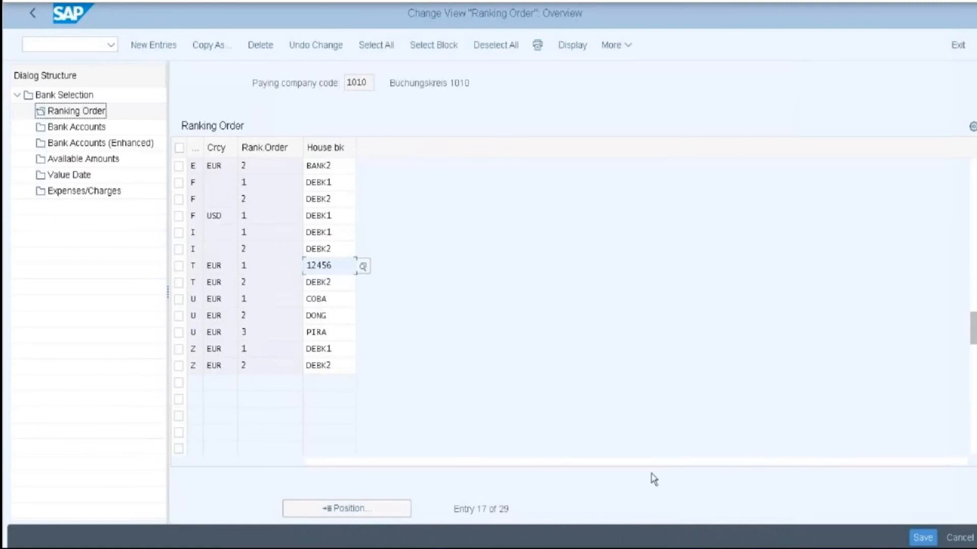
{"action": "left_click", "coordinate": [922, 538]}
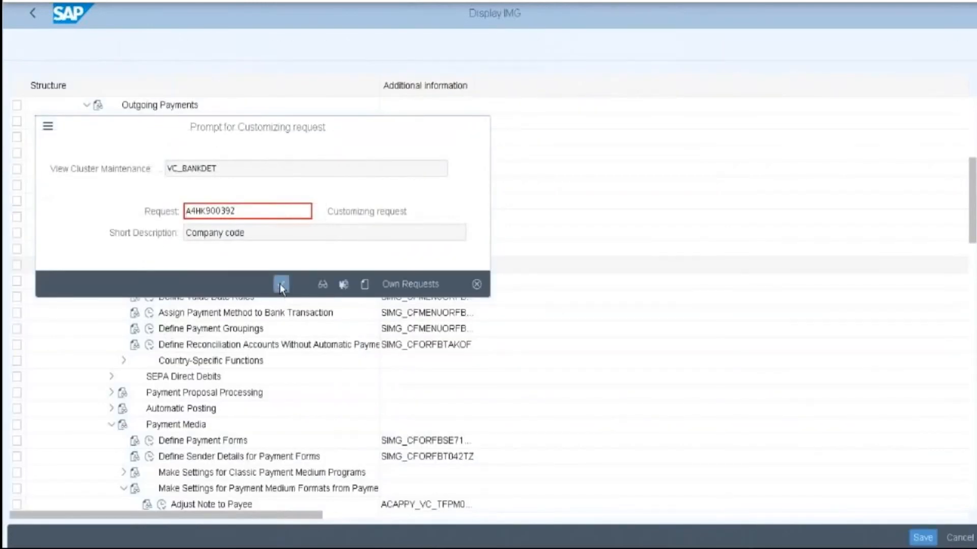
{"action": "left_click", "coordinate": [280, 284]}
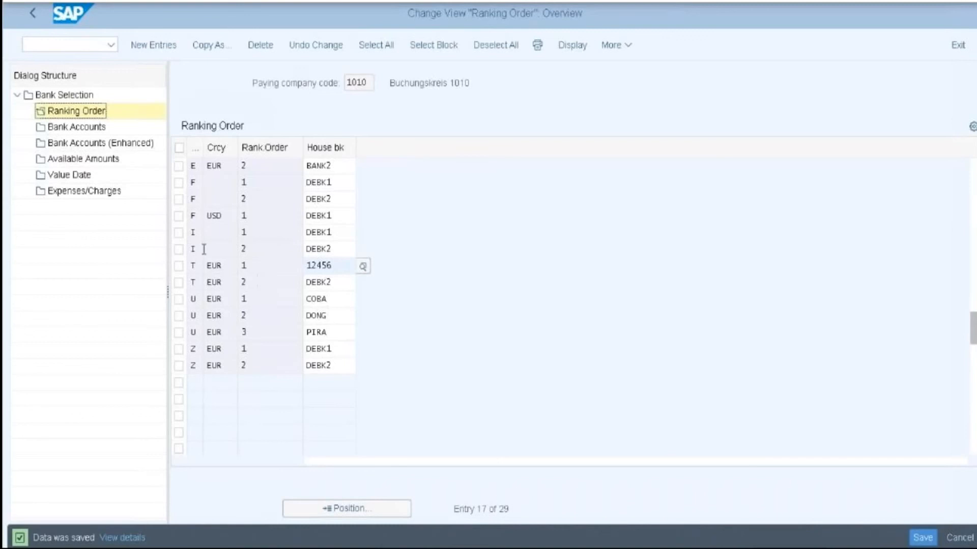
{"action": "left_click", "coordinate": [65, 147]}
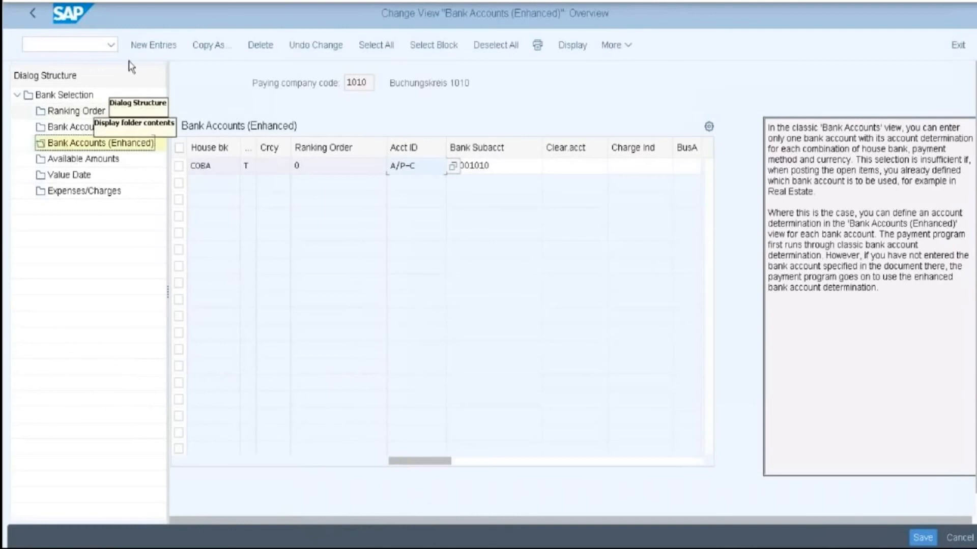
Add a new enhanced bank account entry with house bank 12456, method T, ranking order 0
{"action": "left_click", "coordinate": [145, 51]}
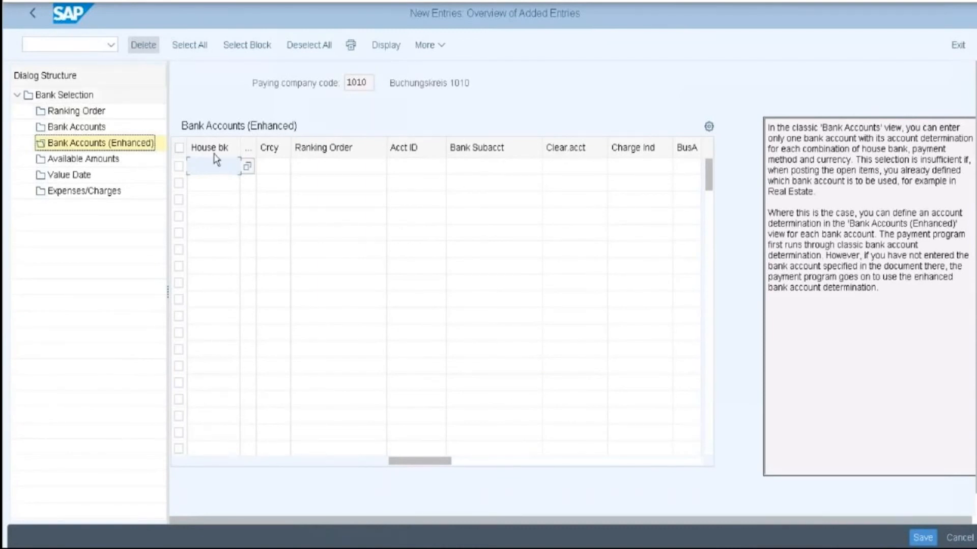
{"action": "type", "text": "12"}
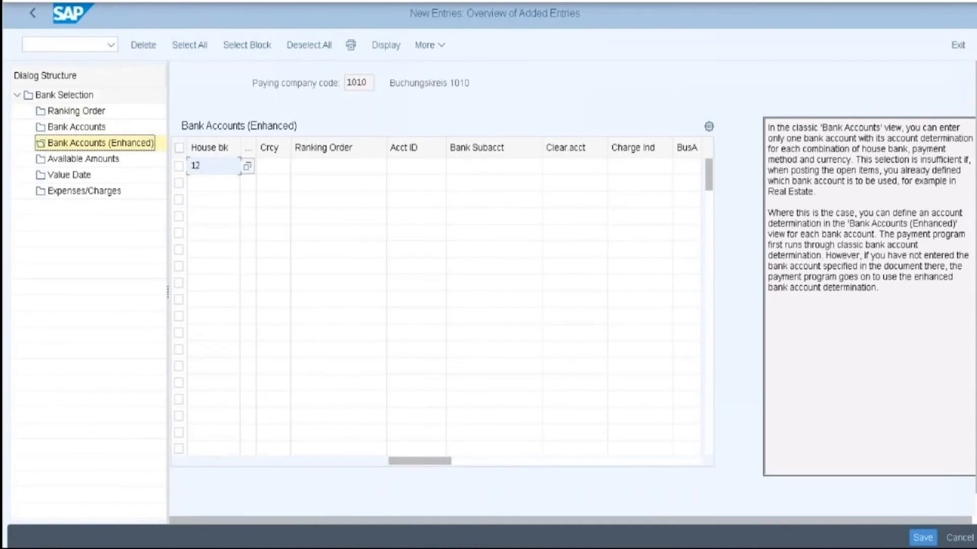
{"action": "type", "text": "456"}
{"action": "left_click", "coordinate": [262, 195]}
{"action": "left_click", "coordinate": [243, 165]}
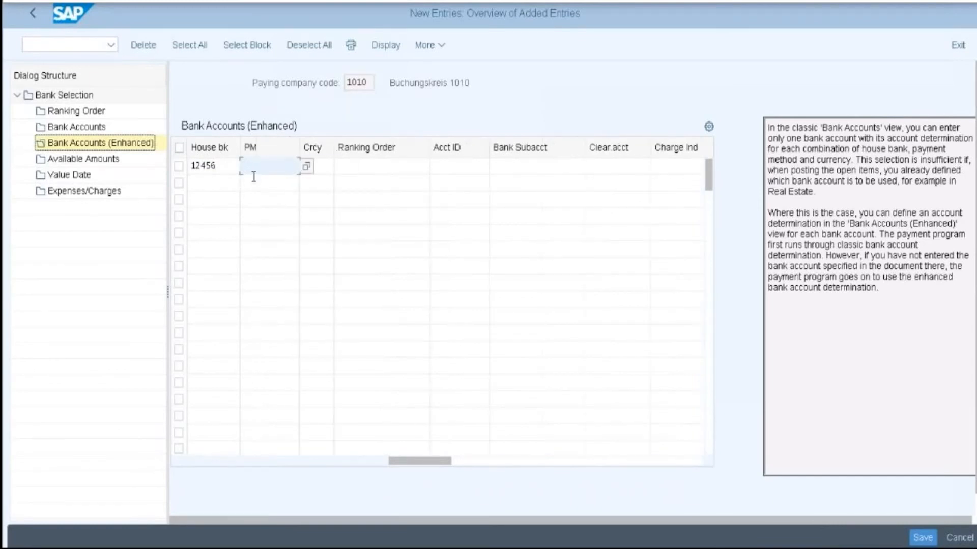
{"action": "type", "text": "T"}
{"action": "left_click", "coordinate": [350, 166]}
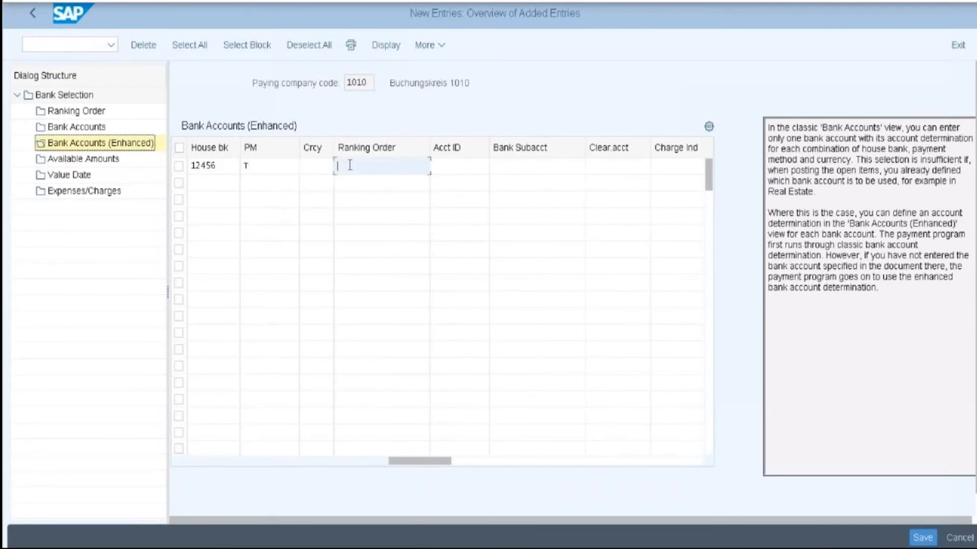
{"action": "type", "text": "0"}
Pick G/L account 10010000 of company code 1010 as the bank subaccount and save
{"action": "left_click", "coordinate": [507, 167]}
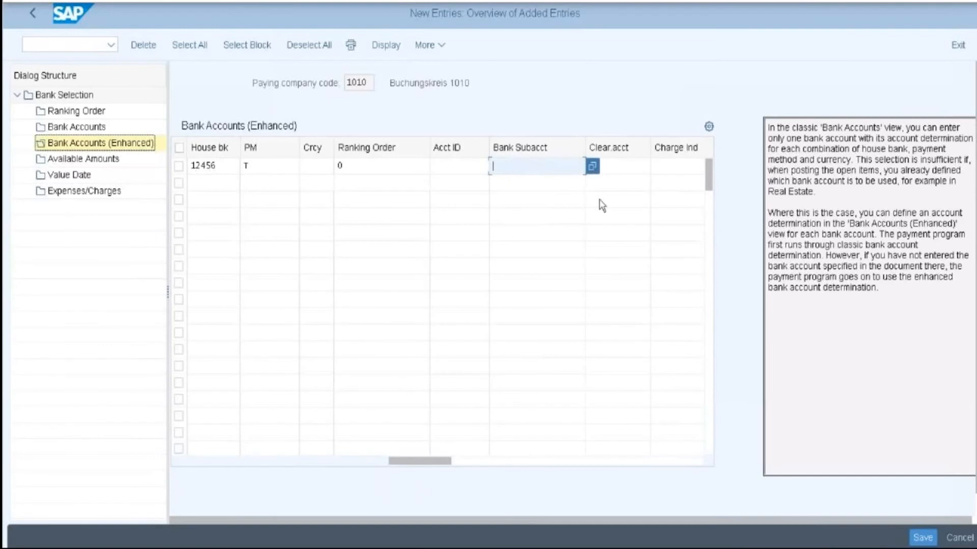
{"action": "key", "text": "F4"}
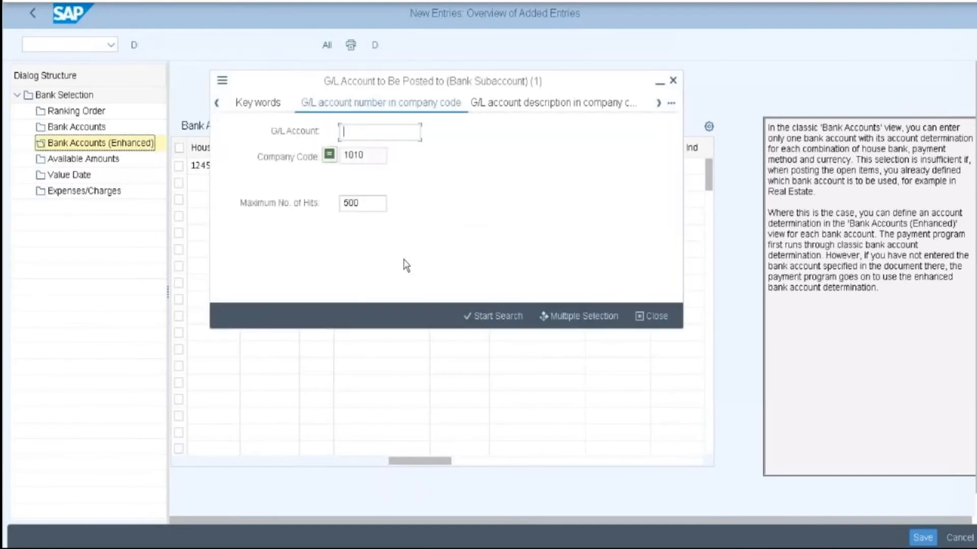
{"action": "left_click", "coordinate": [498, 318]}
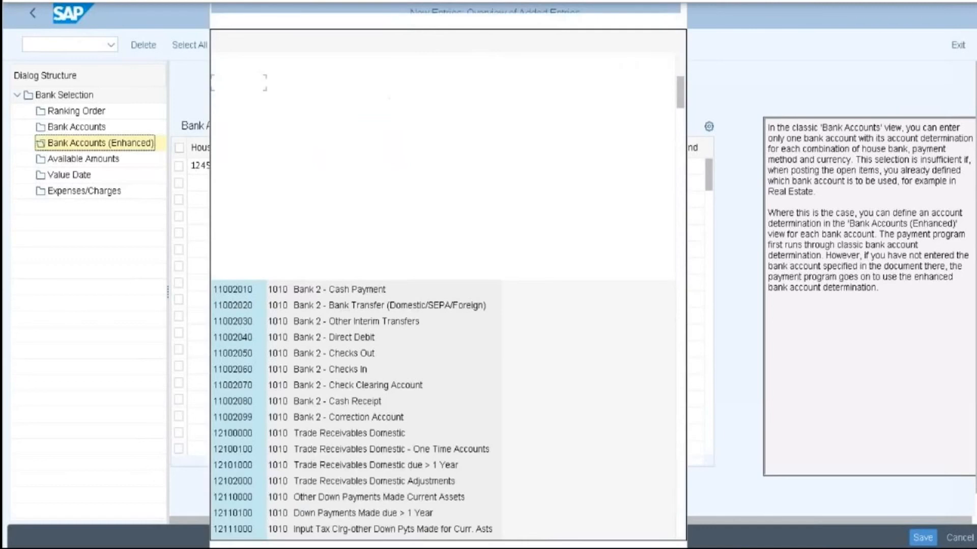
{"action": "left_click", "coordinate": [241, 85]}
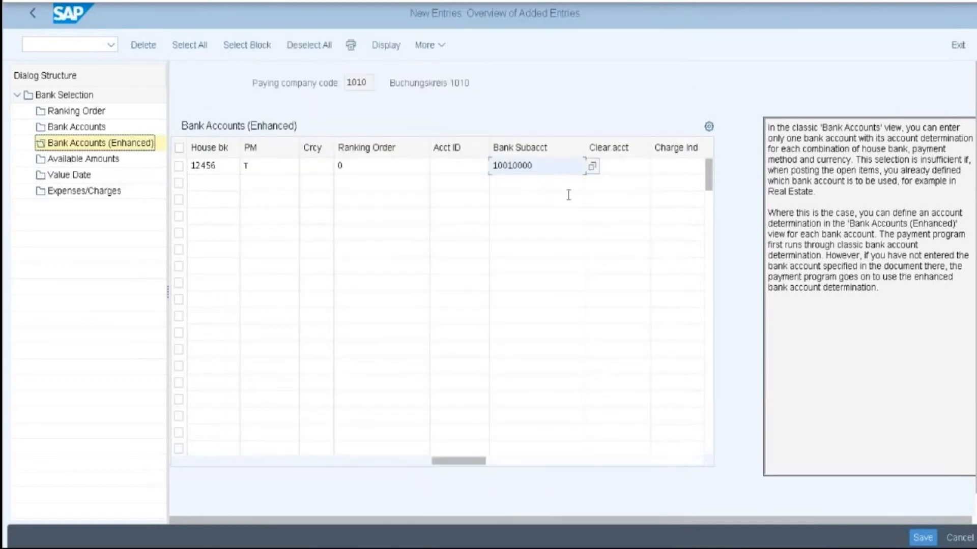
{"action": "left_click", "coordinate": [921, 538]}
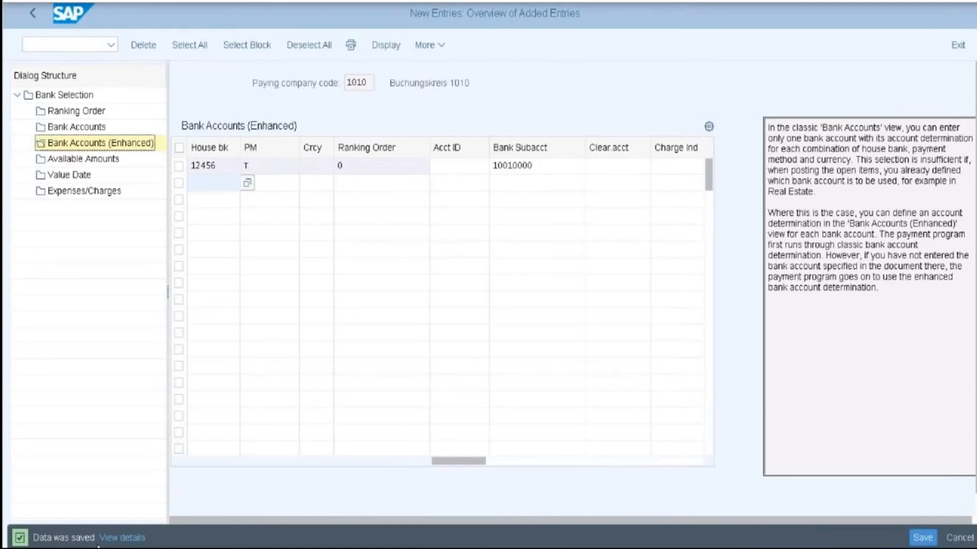
Start a new Available Amounts entry for house bank 12456 with account ID GIRO
{"action": "left_click", "coordinate": [74, 162]}
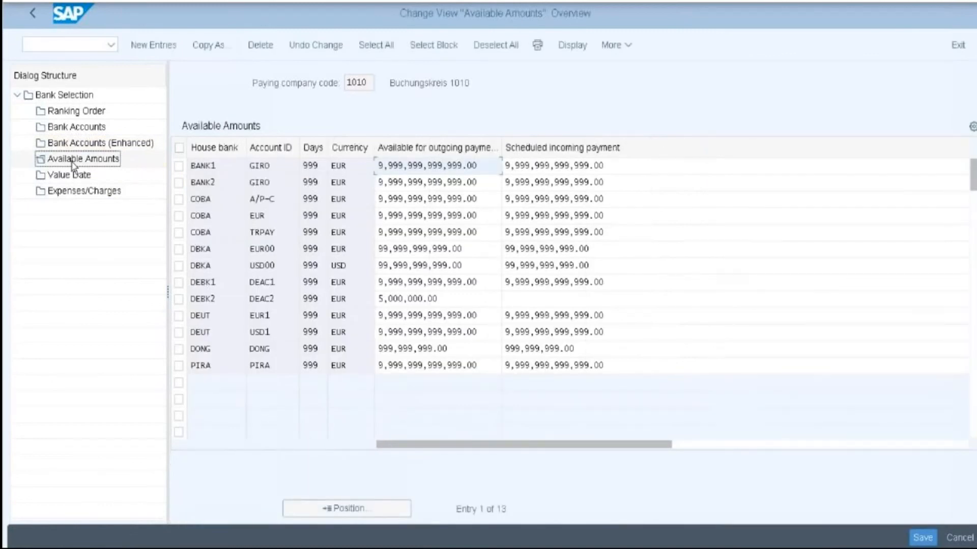
{"action": "left_click", "coordinate": [72, 161]}
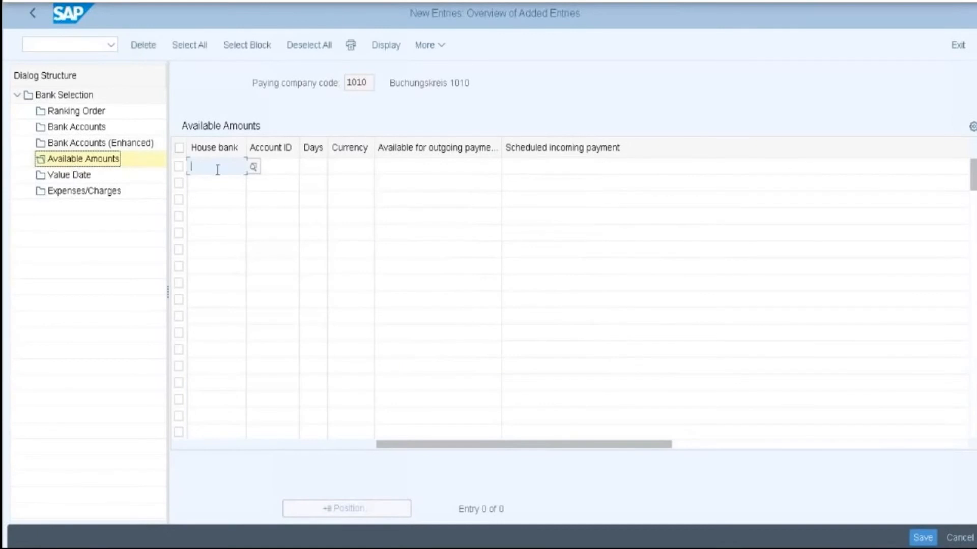
{"action": "type", "text": "12"}
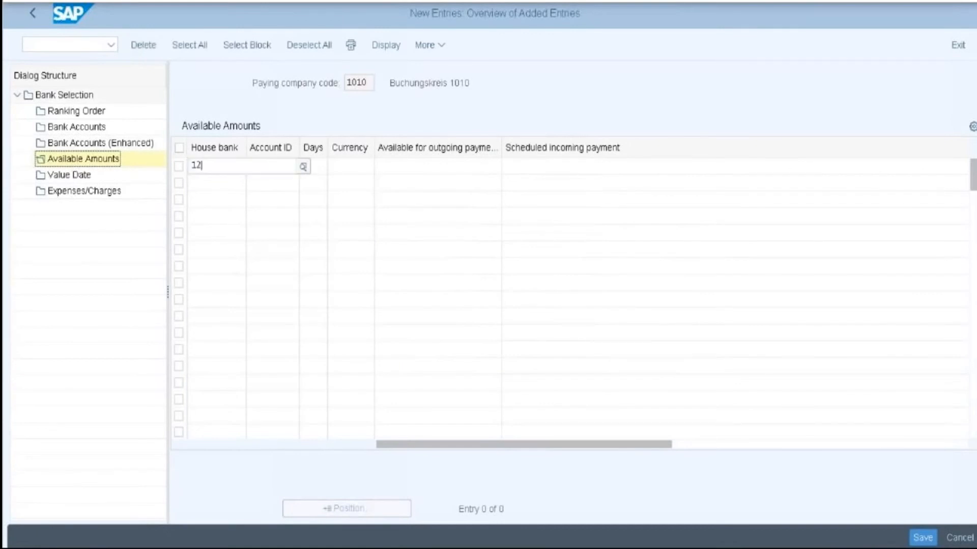
{"action": "type", "text": "456"}
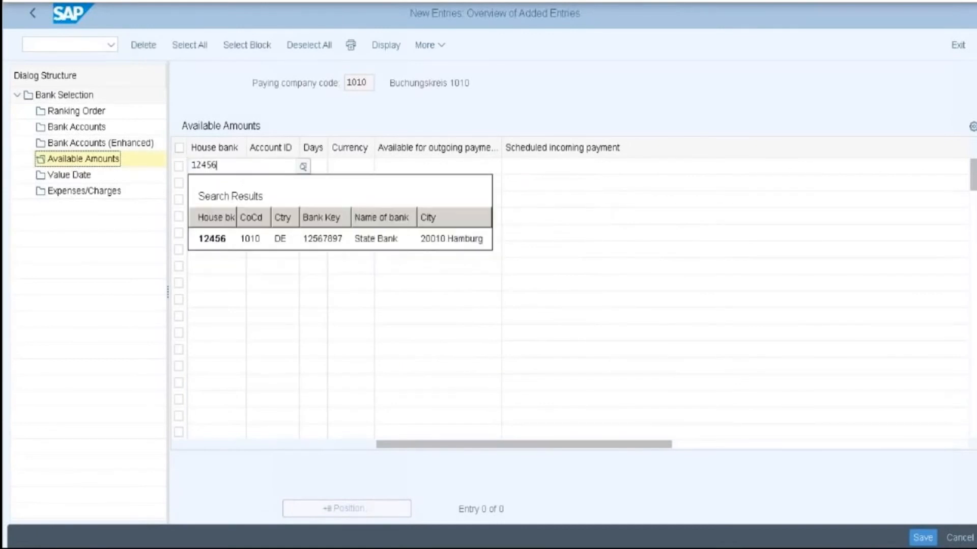
{"action": "left_click", "coordinate": [229, 242]}
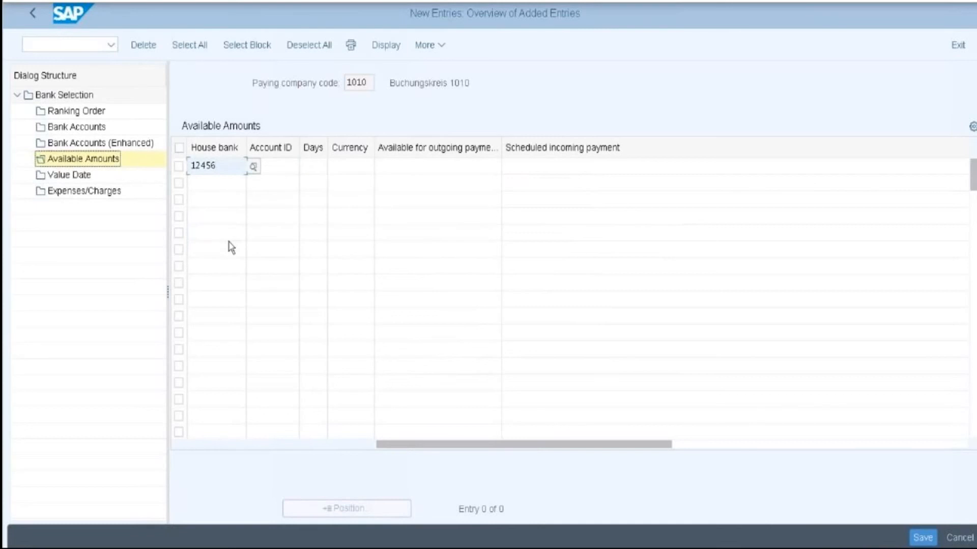
{"action": "left_click", "coordinate": [282, 167]}
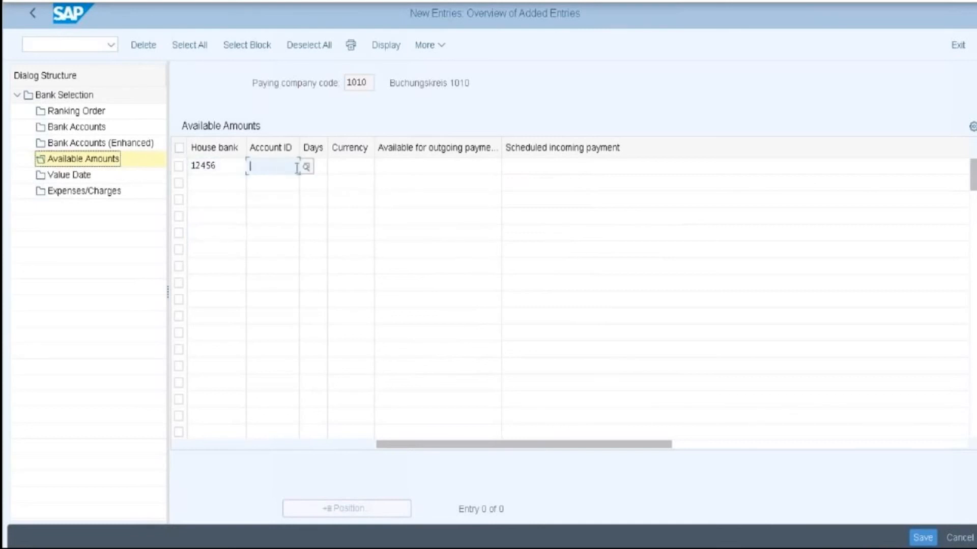
{"action": "left_click", "coordinate": [313, 171]}
{"action": "left_click", "coordinate": [292, 171]}
{"action": "left_click", "coordinate": [305, 168]}
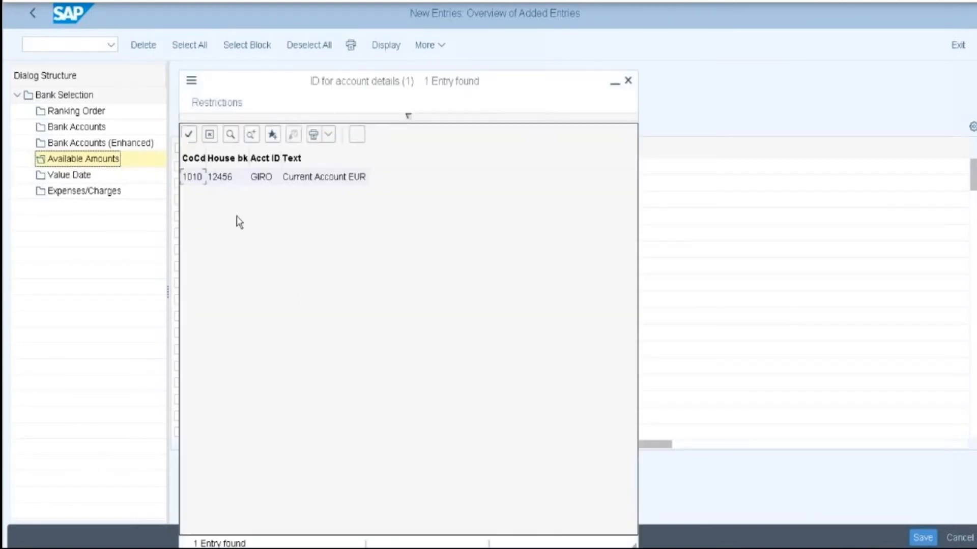
{"action": "left_click", "coordinate": [215, 173]}
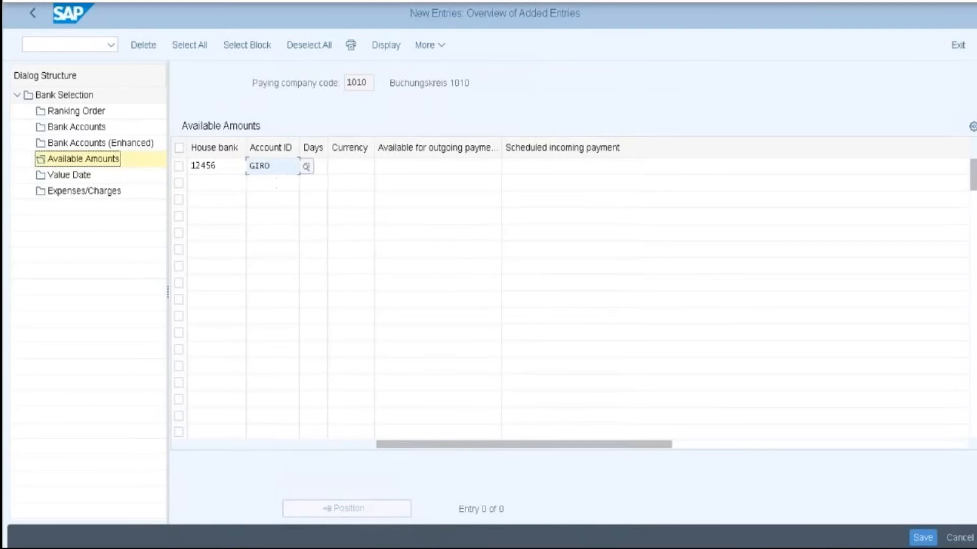
Enter 678 days, currency EUR, and 5,000,000.00 for outgoing payment, then save
{"action": "left_click", "coordinate": [323, 169]}
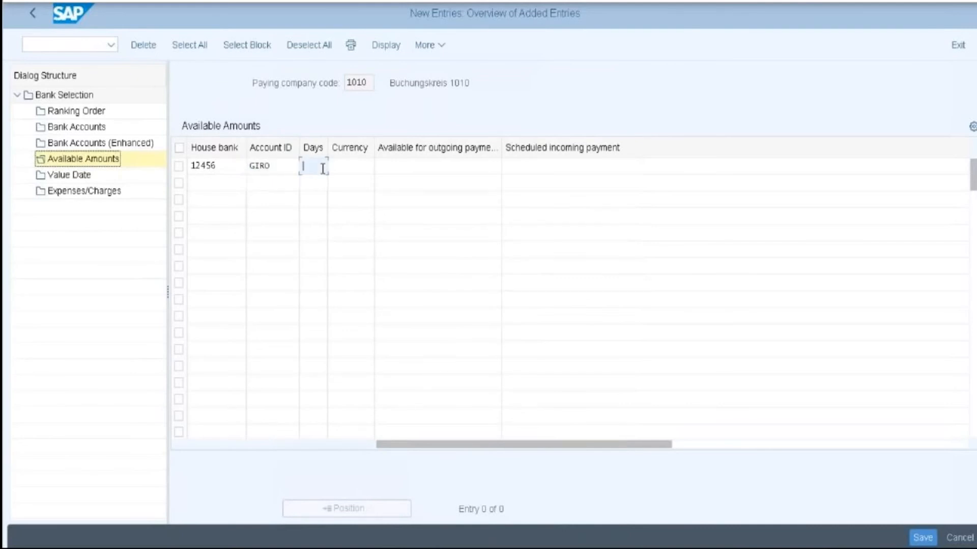
{"action": "type", "text": "678"}
{"action": "left_click", "coordinate": [362, 171]}
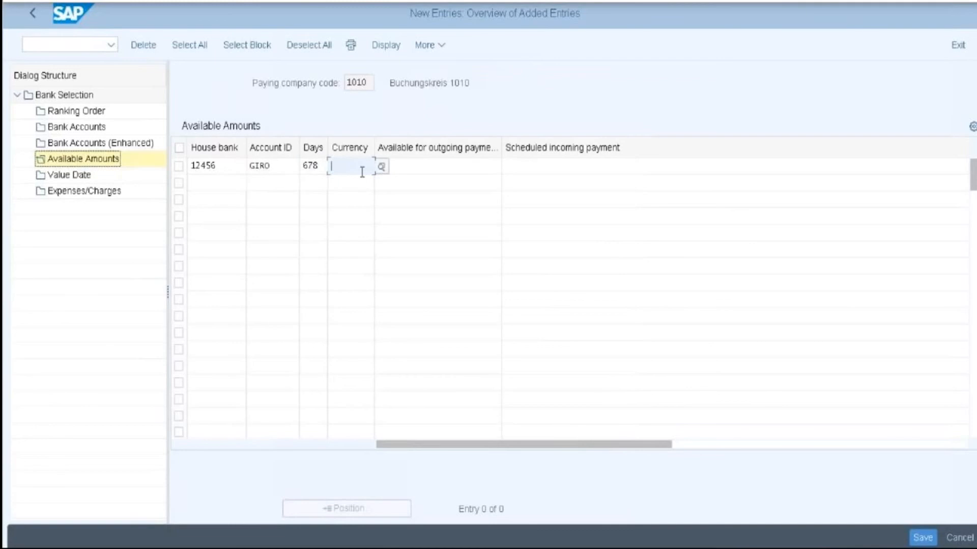
{"action": "type", "text": "EUR"}
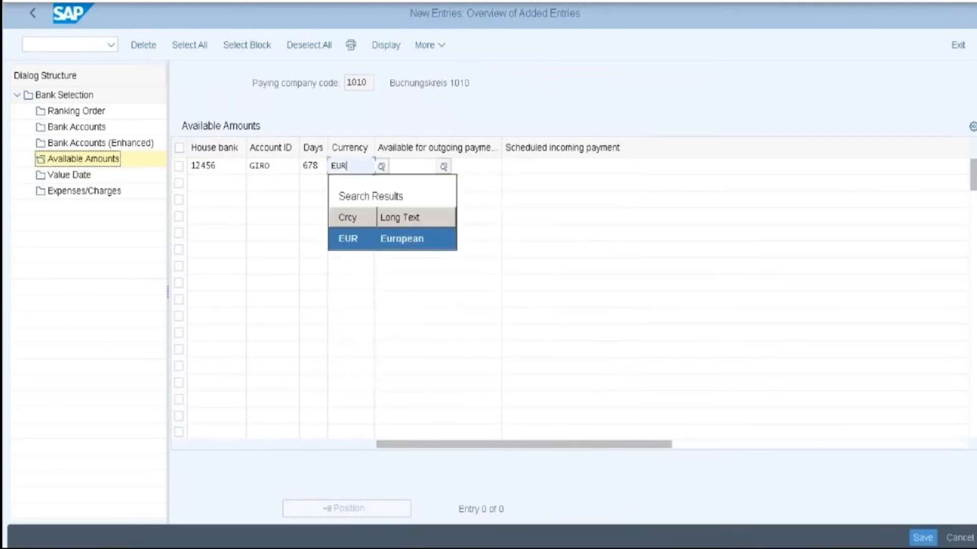
{"action": "left_click", "coordinate": [392, 235]}
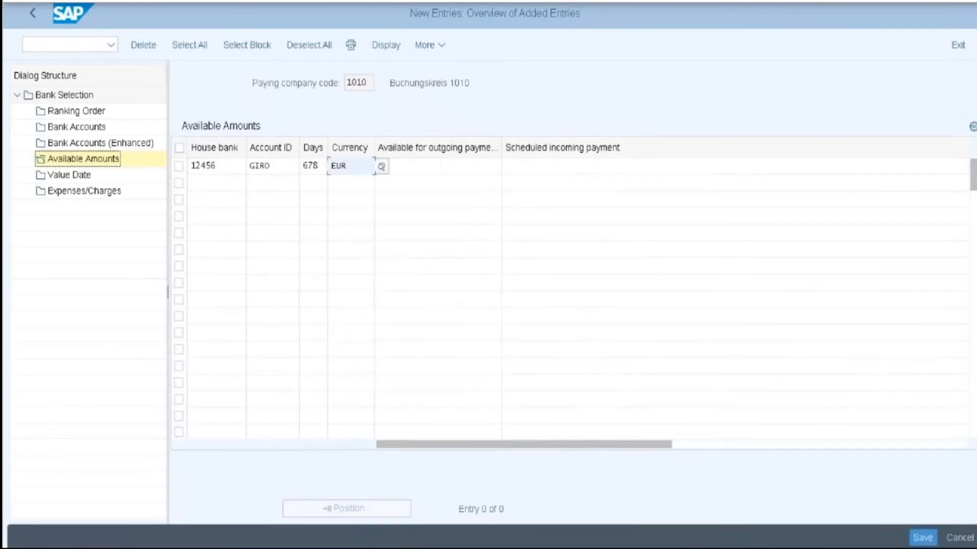
{"action": "left_click", "coordinate": [418, 167]}
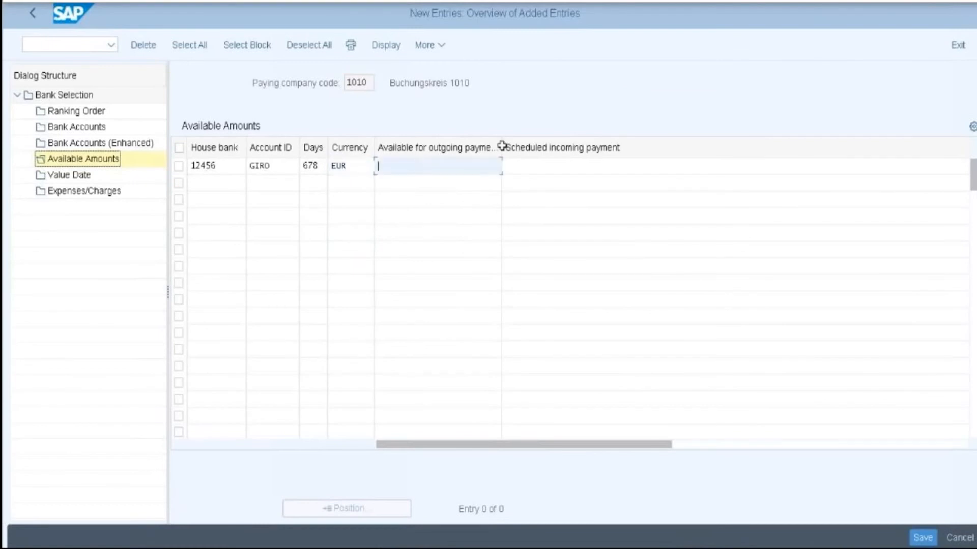
{"action": "left_click_drag", "start_coordinate": [503, 148], "coordinate": [557, 151]}
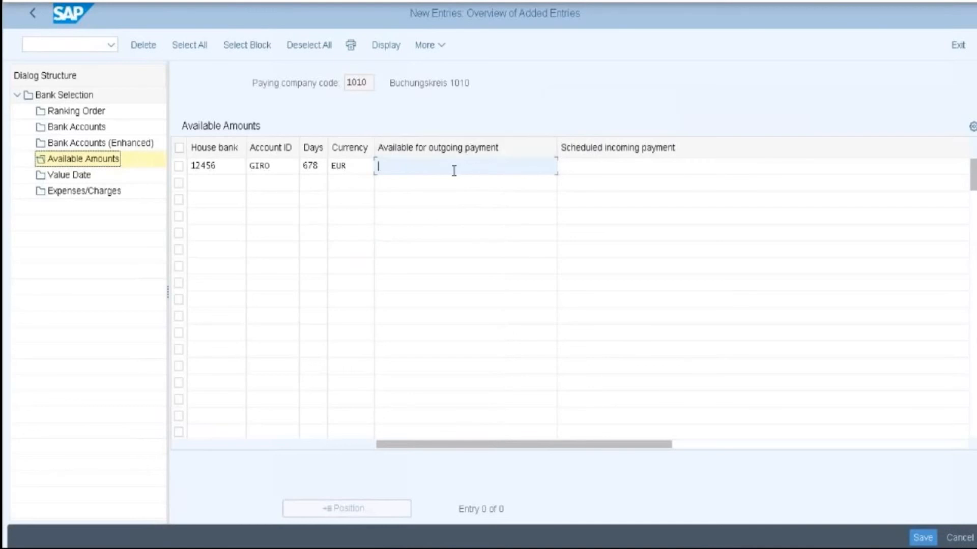
{"action": "type", "text": "5,000,000.00"}
{"action": "left_click", "coordinate": [582, 174]}
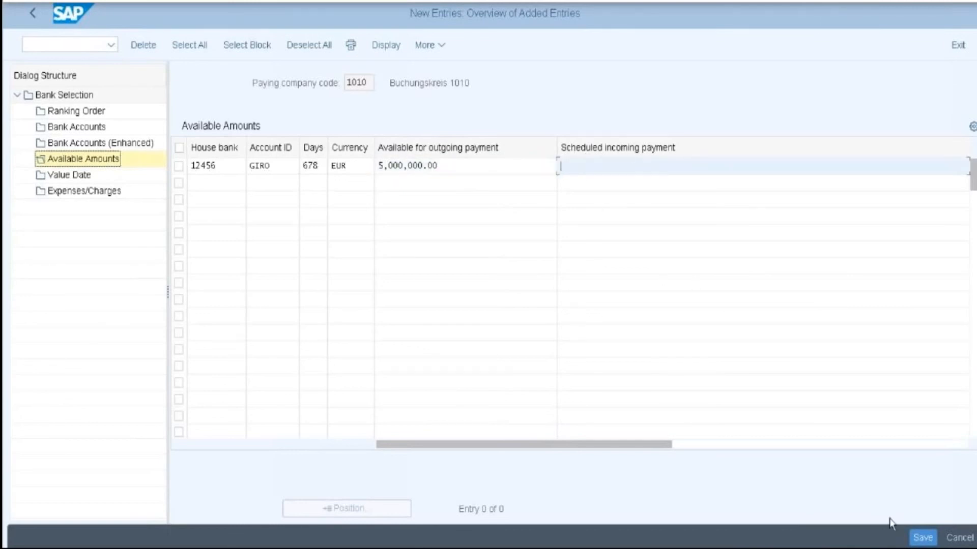
{"action": "left_click", "coordinate": [920, 539]}
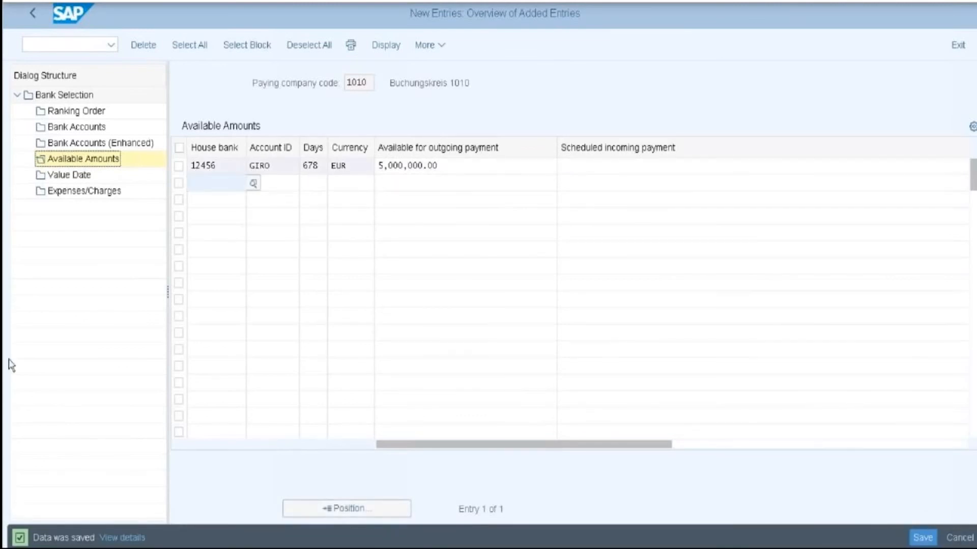
Start a new Value Date entry with method T, house bank 12456, and account GIRO
{"action": "double_click", "coordinate": [66, 178]}
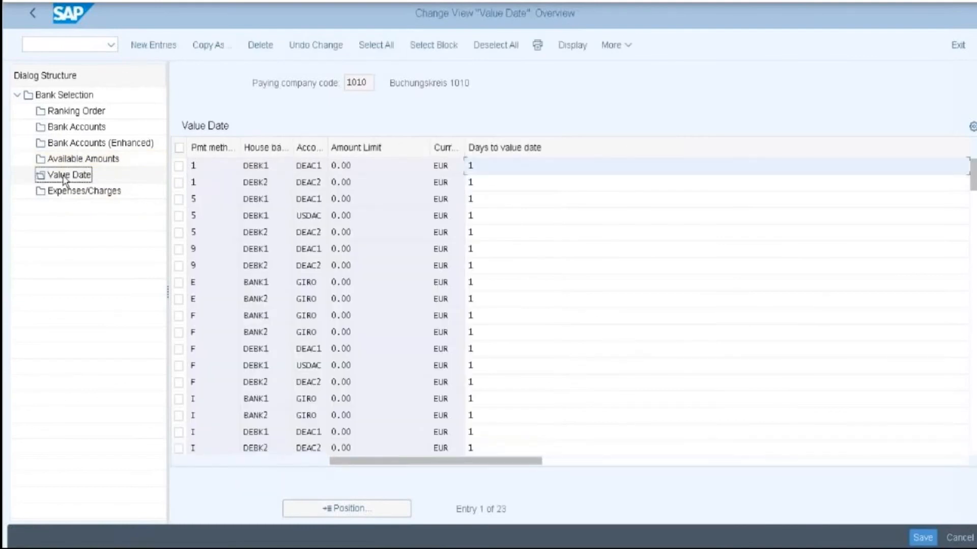
{"action": "left_click", "coordinate": [154, 44]}
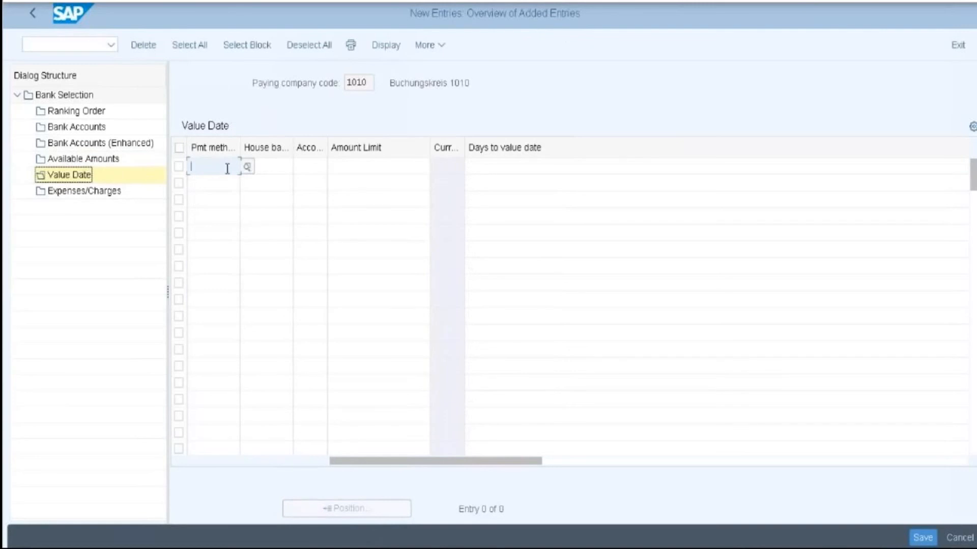
{"action": "type", "text": "T"}
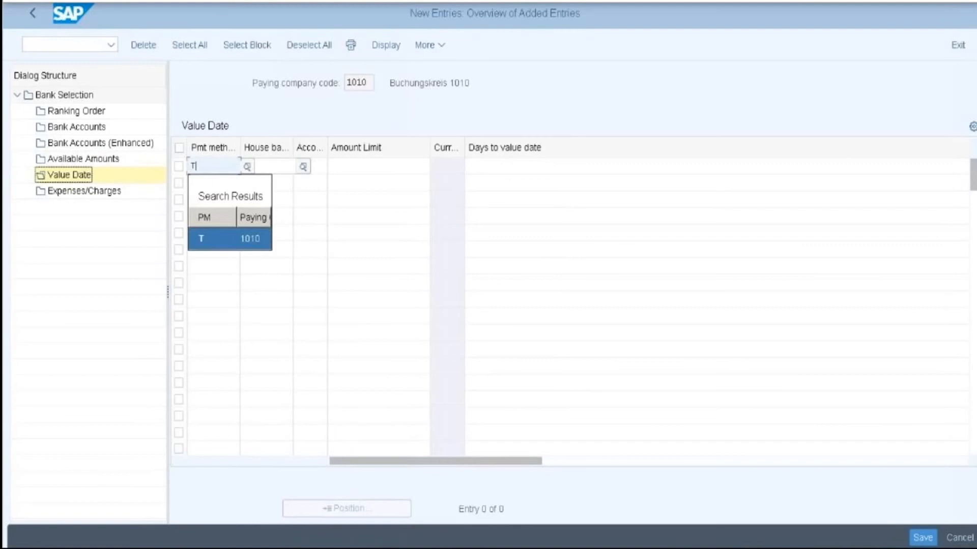
{"action": "left_click", "coordinate": [211, 236]}
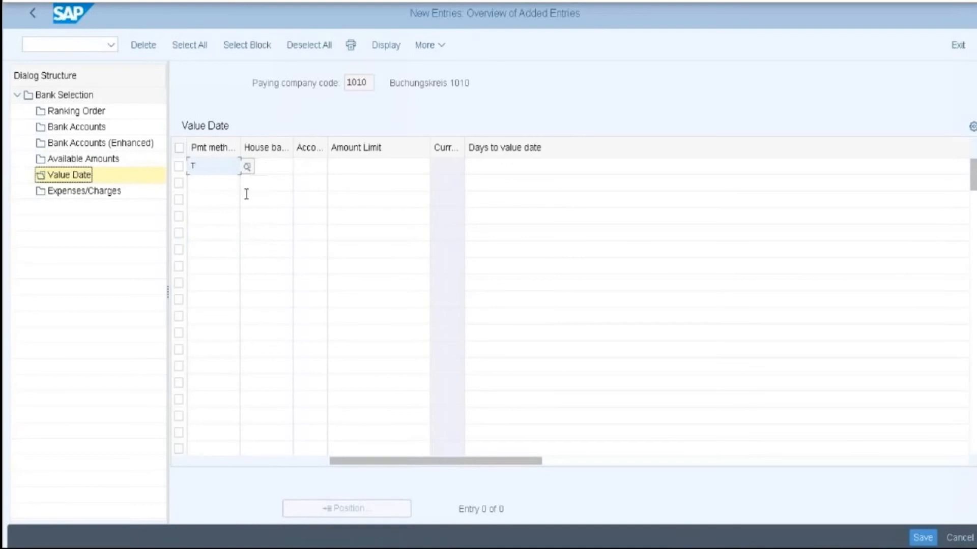
{"action": "left_click", "coordinate": [267, 166]}
{"action": "type", "text": "12456"}
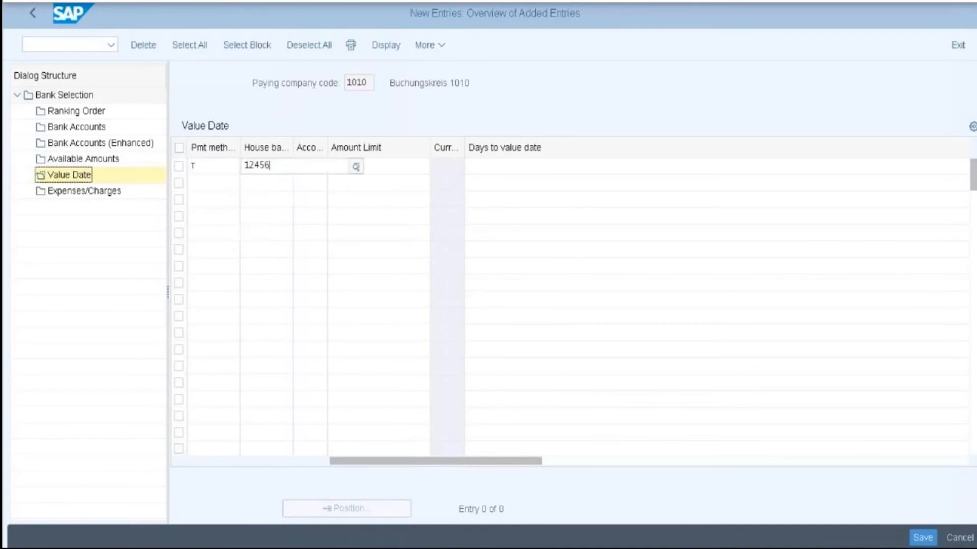
{"action": "left_click", "coordinate": [266, 238]}
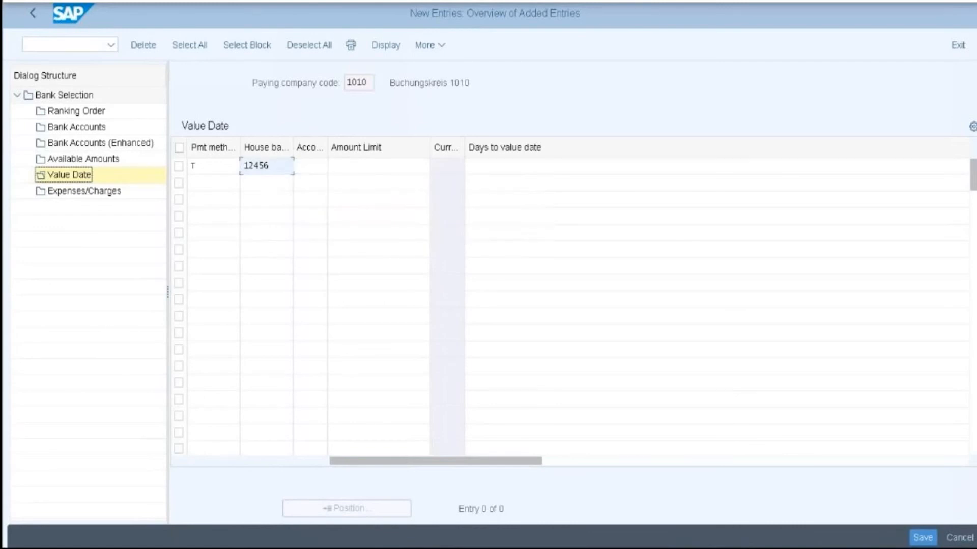
{"action": "left_click", "coordinate": [325, 162]}
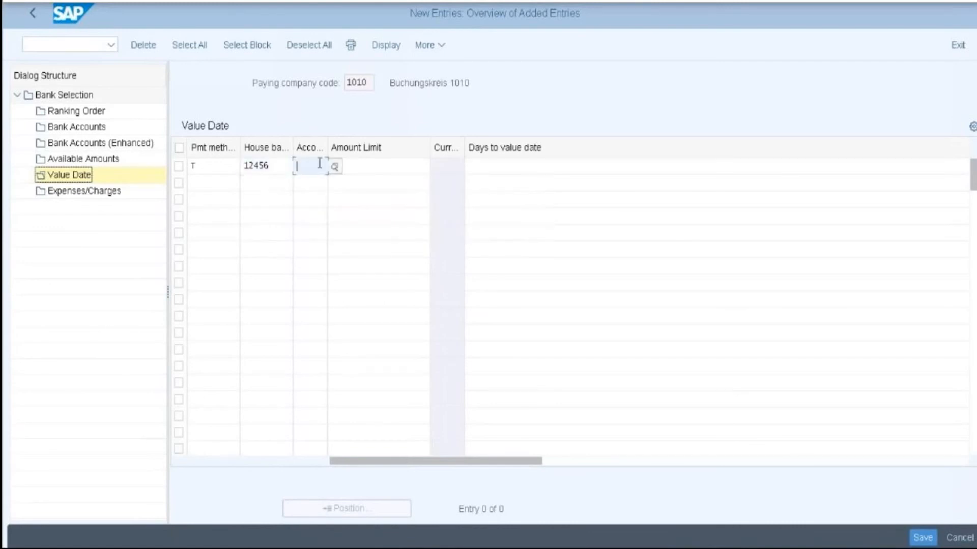
{"action": "left_click", "coordinate": [391, 167]}
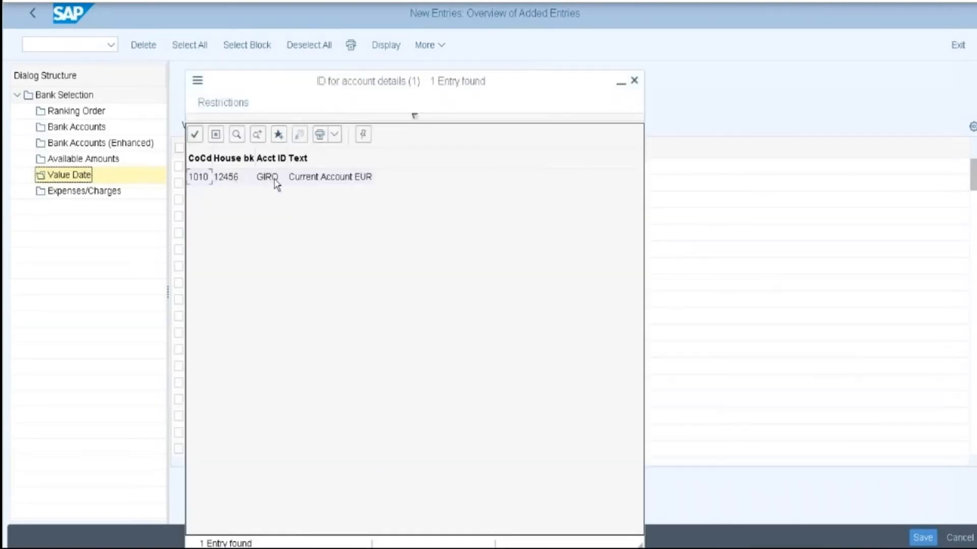
{"action": "double_click", "coordinate": [274, 178]}
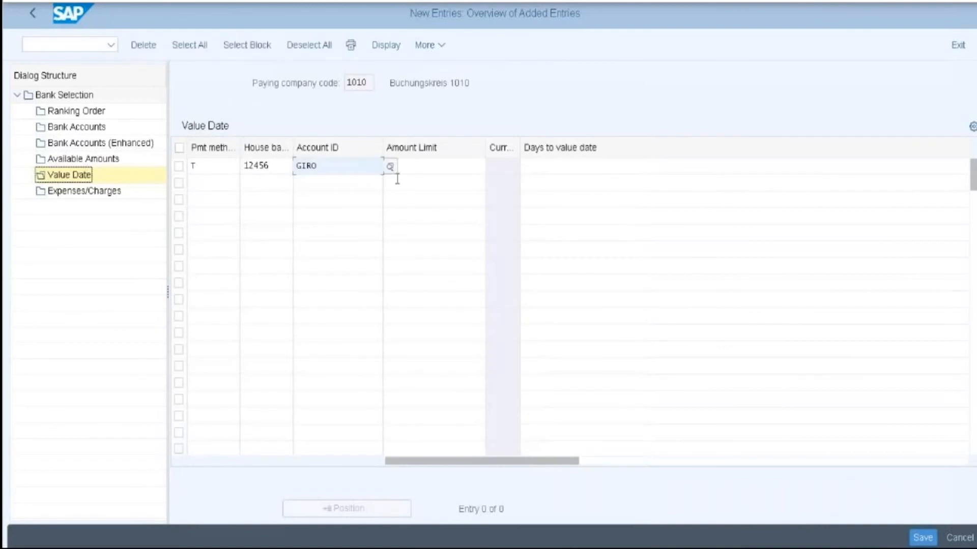
Enter an amount limit of 3,000,000.00 and check the currency list
{"action": "left_click", "coordinate": [445, 167]}
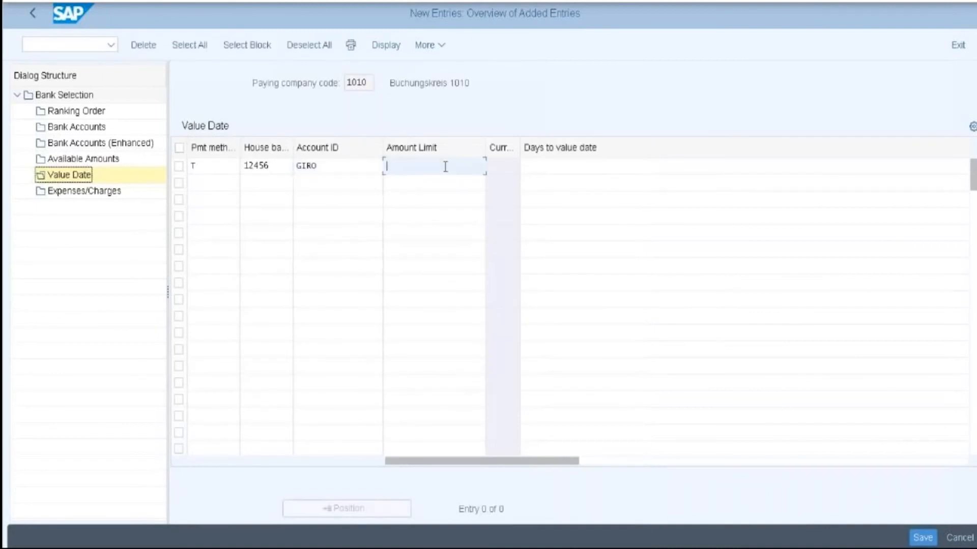
{"action": "type", "text": "3,000,000.00"}
{"action": "left_click", "coordinate": [515, 166]}
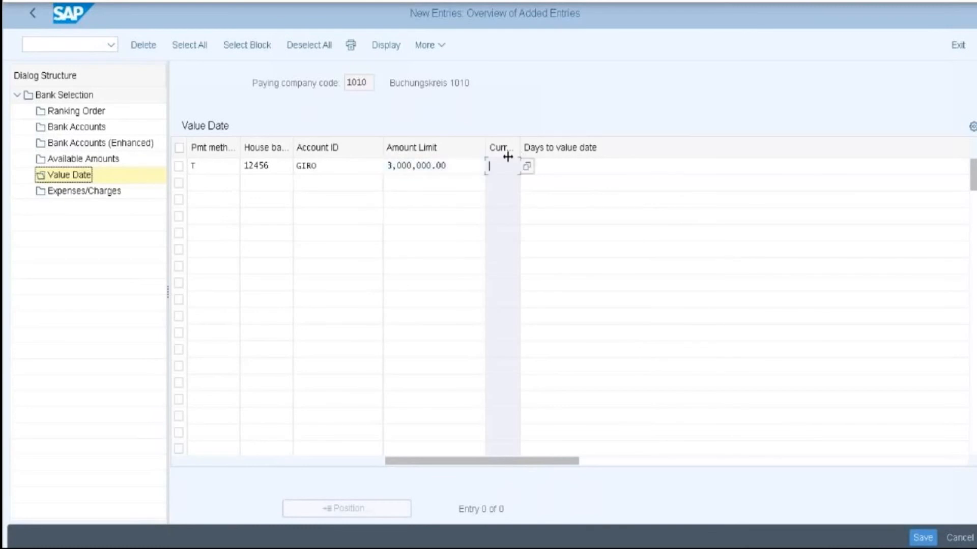
{"action": "double_click", "coordinate": [518, 149]}
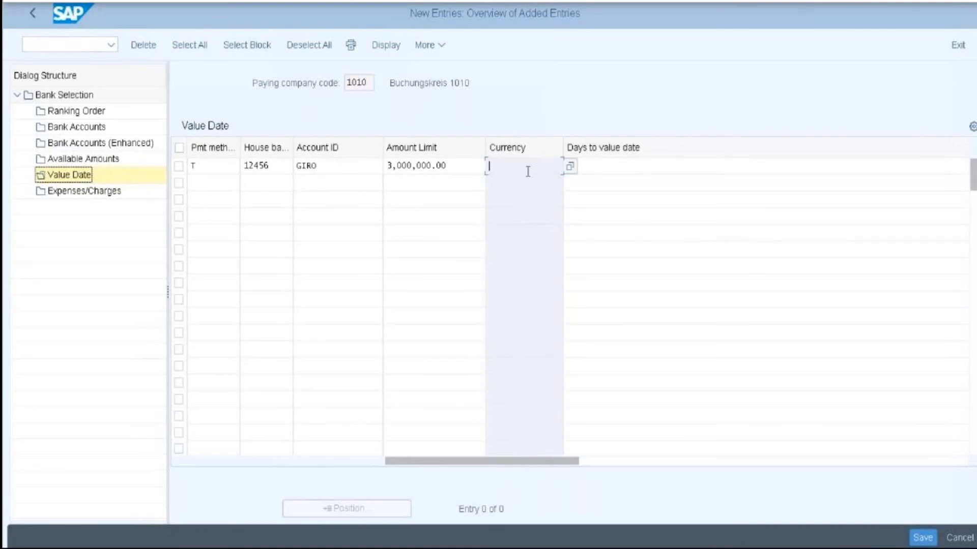
{"action": "key", "text": "F5"}
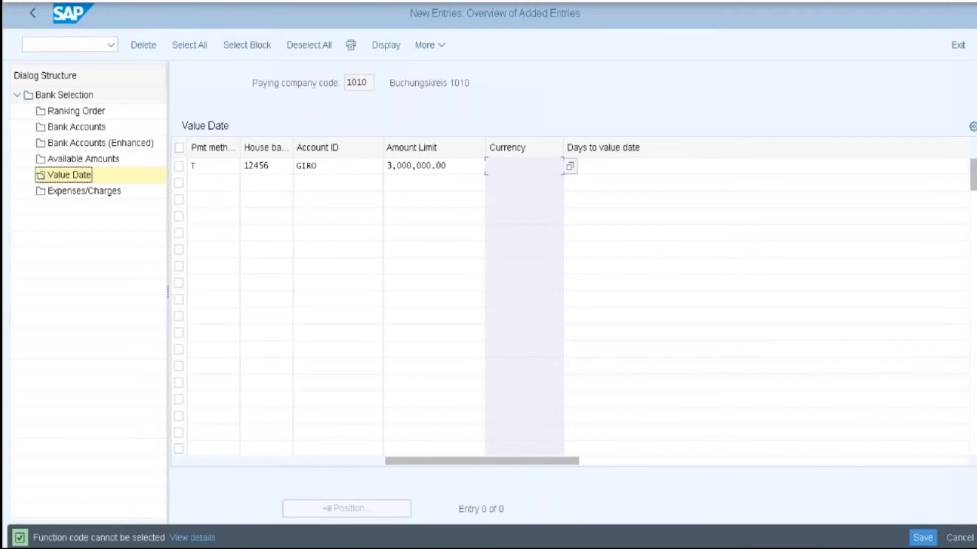
{"action": "left_click", "coordinate": [570, 166]}
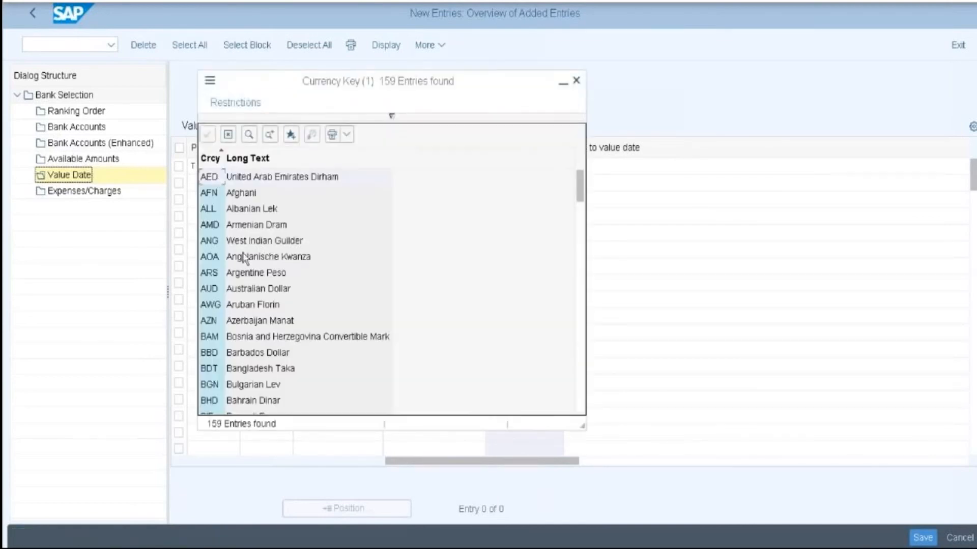
{"action": "scroll", "coordinate": [246, 259], "scroll_direction": "down", "scroll_amount": 6}
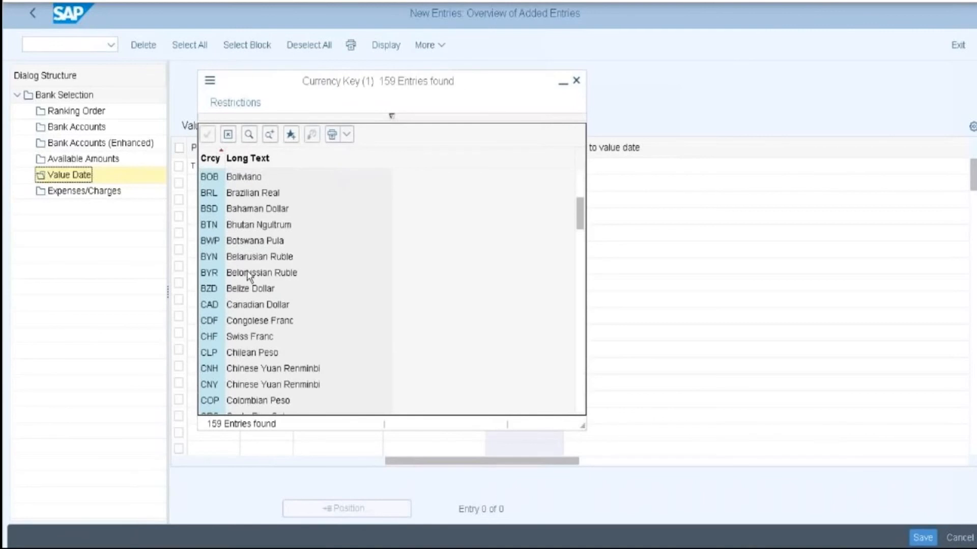
{"action": "scroll", "coordinate": [249, 280], "scroll_direction": "down", "scroll_amount": 3}
{"action": "left_click", "coordinate": [576, 80]}
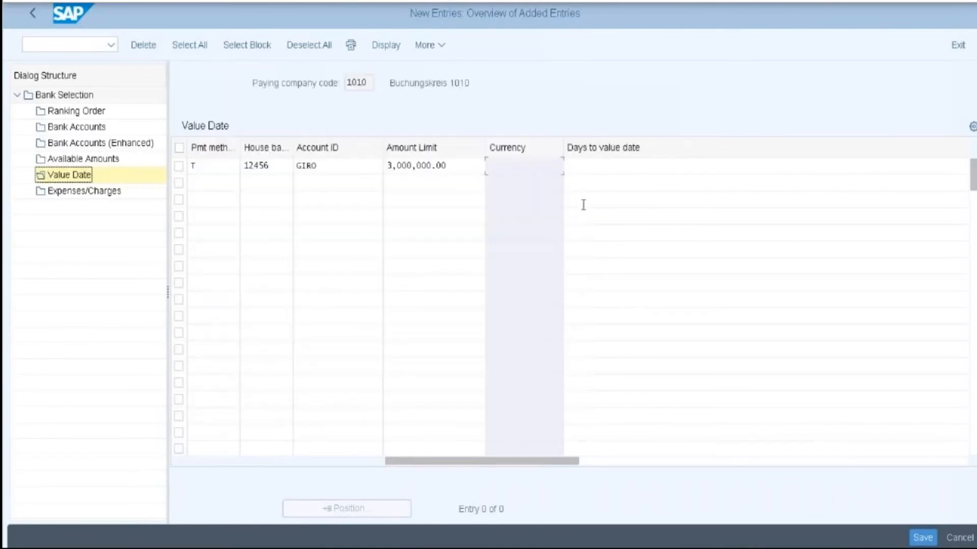
Set 2 days to value date, save the entry, and head back
{"action": "left_click", "coordinate": [601, 167]}
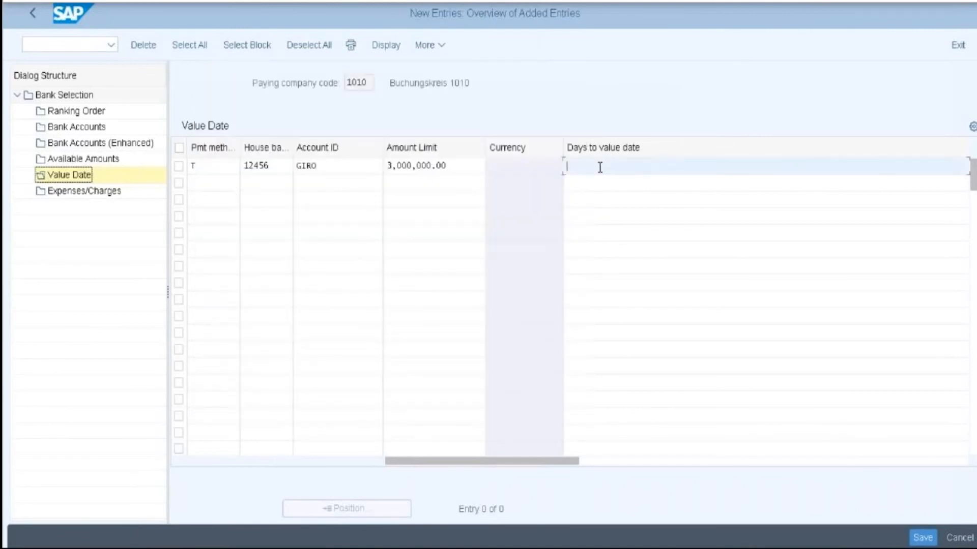
{"action": "key", "text": "F4"}
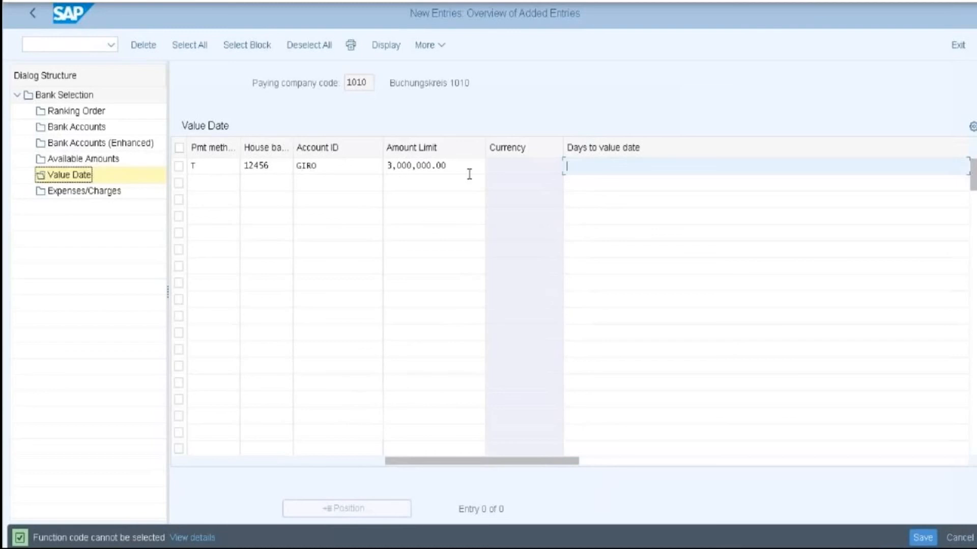
{"action": "type", "text": "2"}
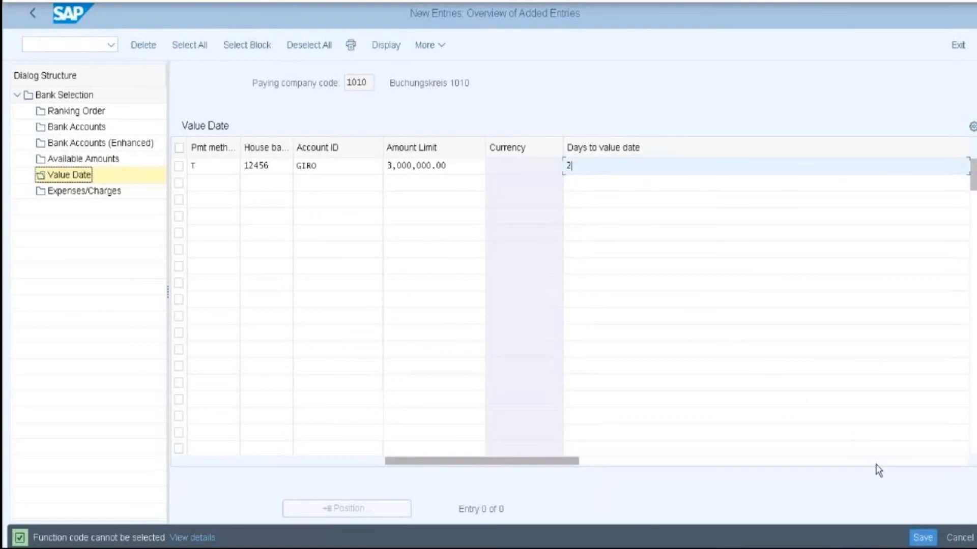
{"action": "left_click", "coordinate": [922, 541]}
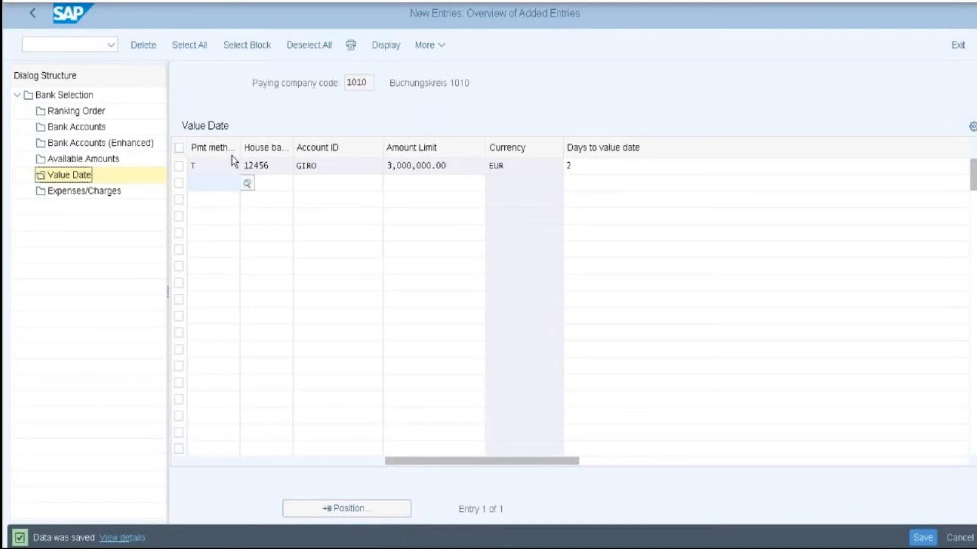
{"action": "left_click", "coordinate": [33, 18]}
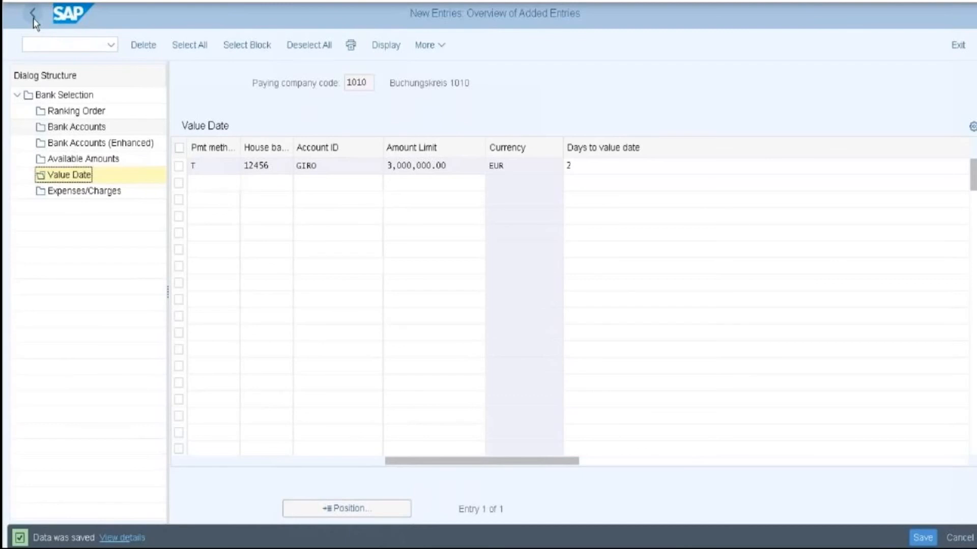
Back on Display IMG, collapse bank selection and re-expand Payment Media and Payment Medium Formats
{"action": "left_click", "coordinate": [32, 17]}
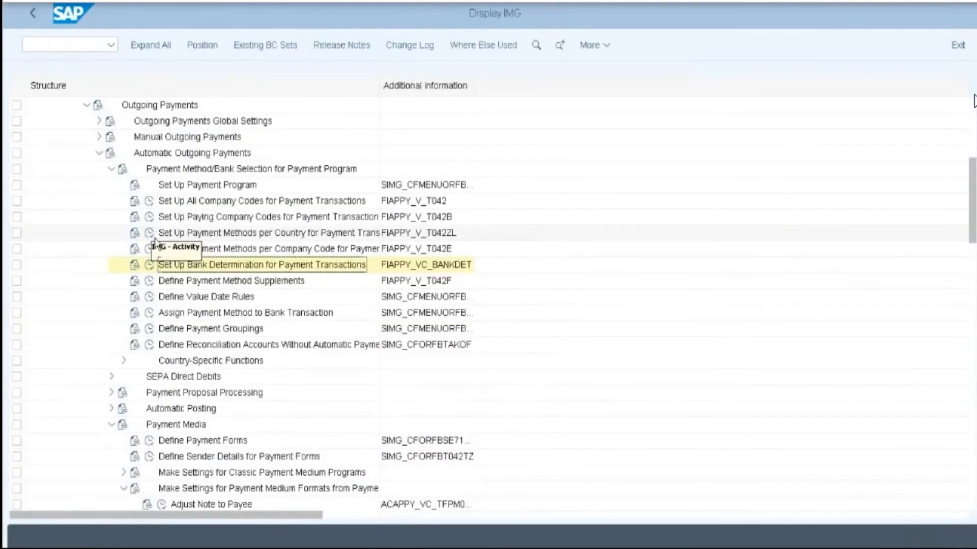
{"action": "left_click", "coordinate": [112, 170]}
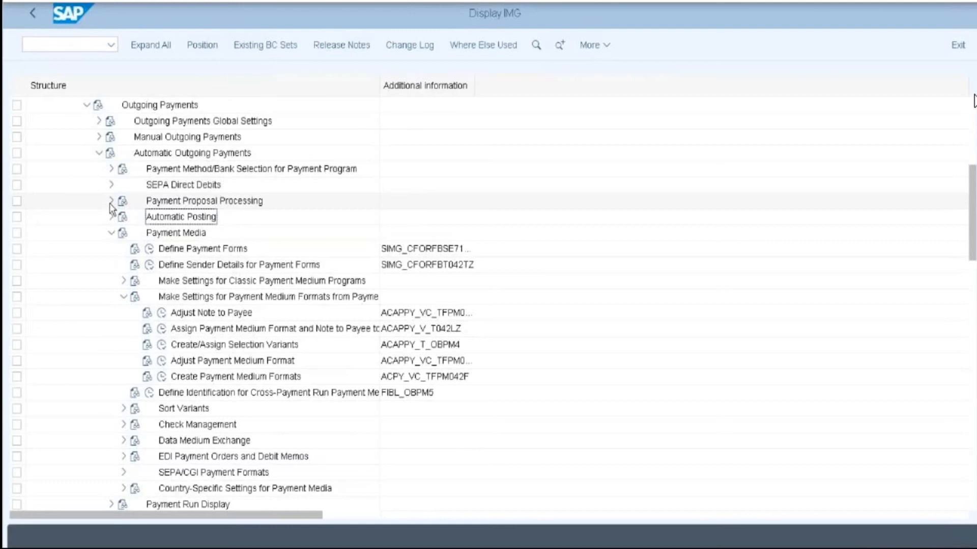
{"action": "left_click", "coordinate": [112, 234]}
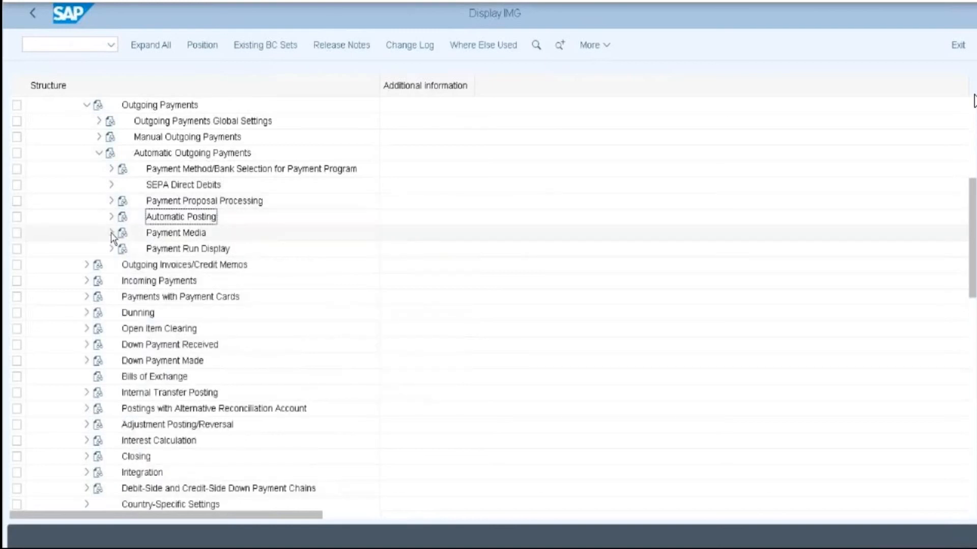
{"action": "left_click", "coordinate": [111, 233]}
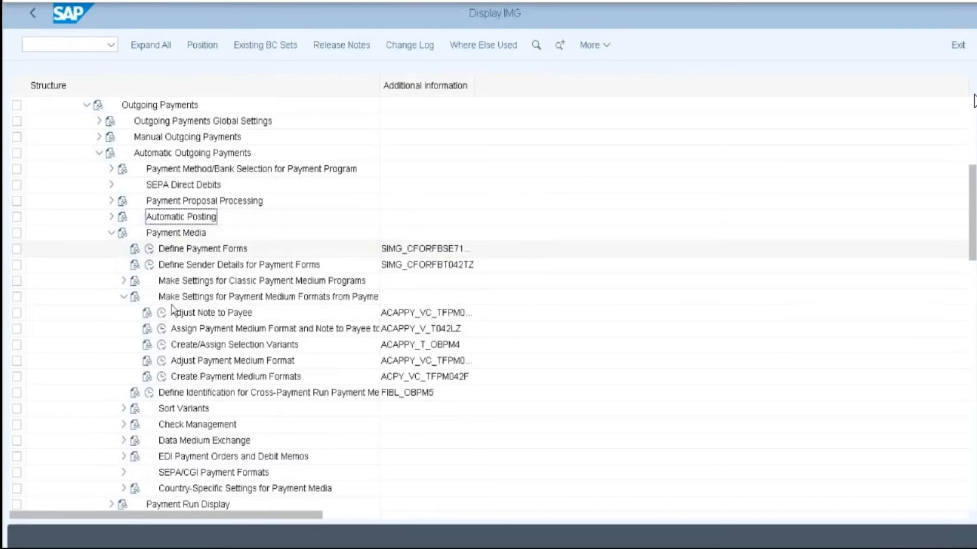
{"action": "left_click", "coordinate": [124, 297]}
{"action": "left_click", "coordinate": [124, 297]}
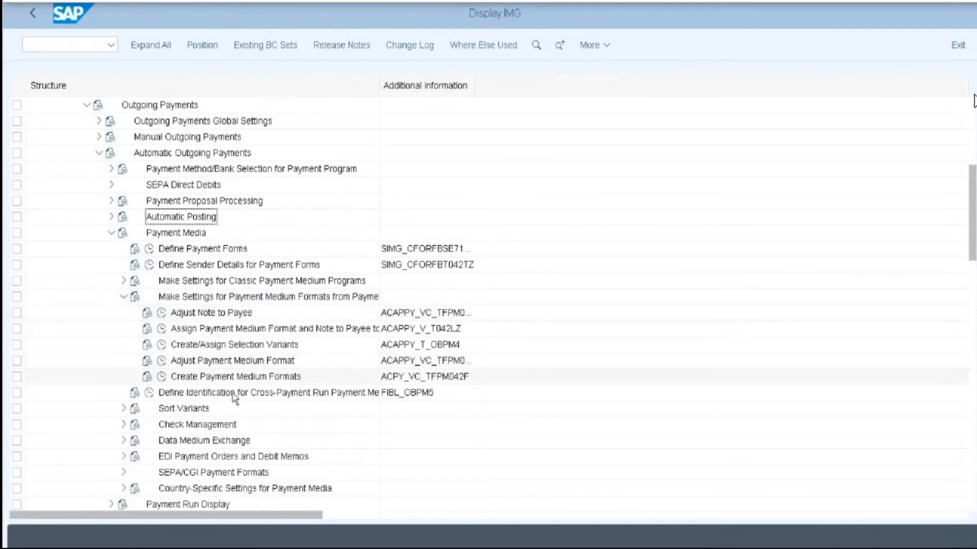
Open cross-payment run identification with work area R for payment requests
{"action": "left_click", "coordinate": [149, 395]}
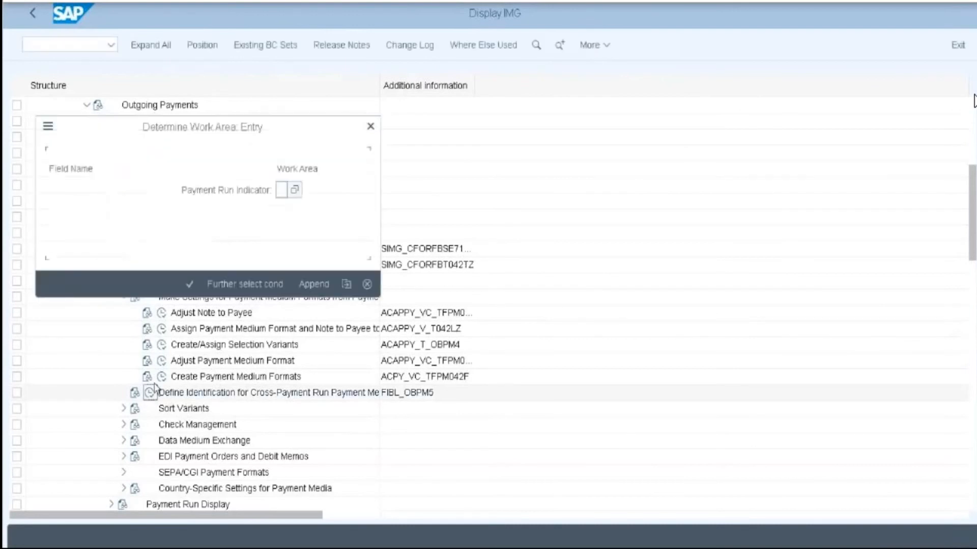
{"action": "left_click", "coordinate": [295, 189]}
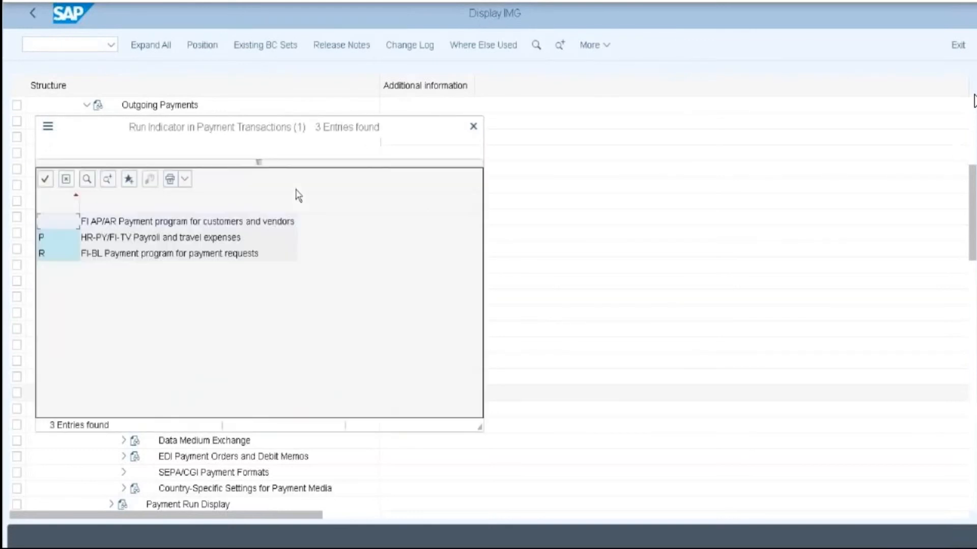
{"action": "double_click", "coordinate": [59, 256]}
{"action": "left_click", "coordinate": [192, 287]}
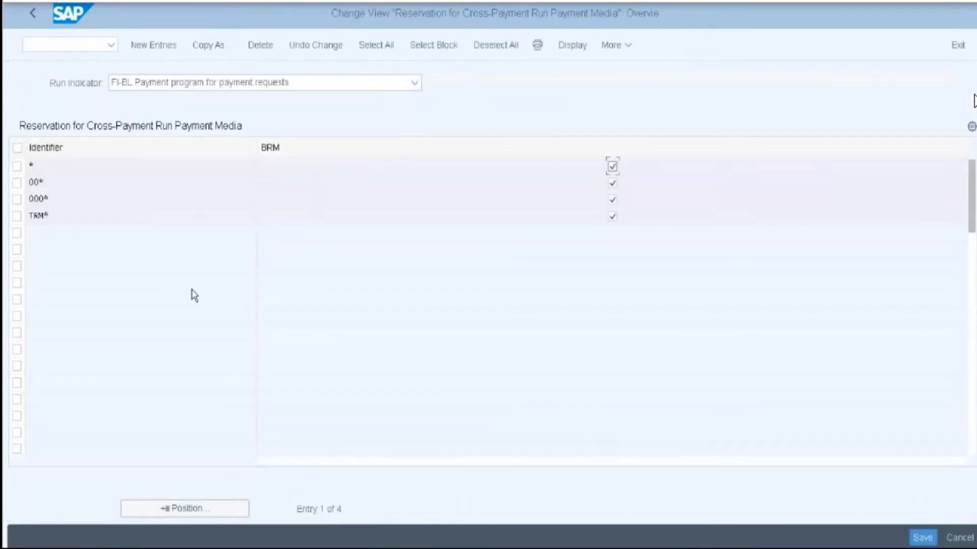
Add identifier 0000* with BRM ticked, save under the customizing request, and go back
{"action": "left_click", "coordinate": [165, 47]}
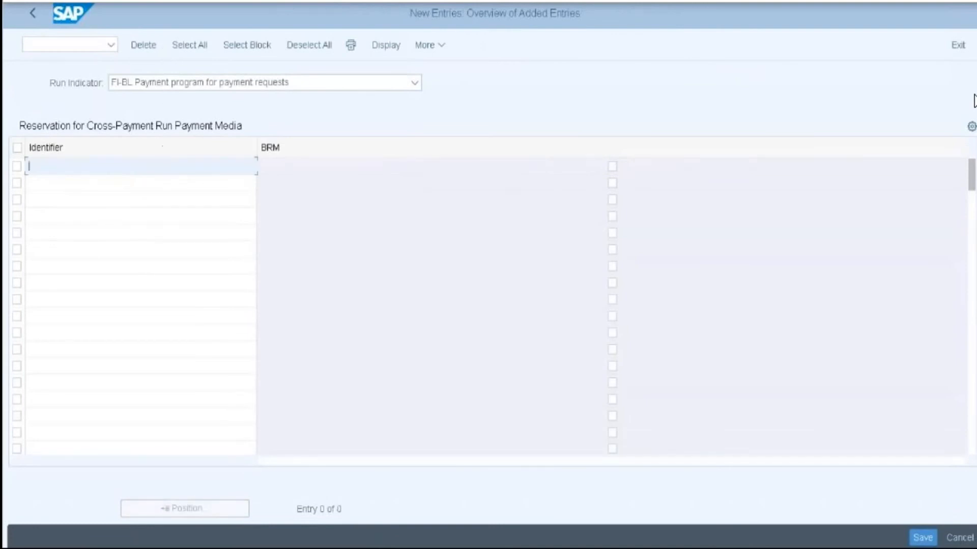
{"action": "type", "text": "0000*"}
{"action": "left_click", "coordinate": [612, 166]}
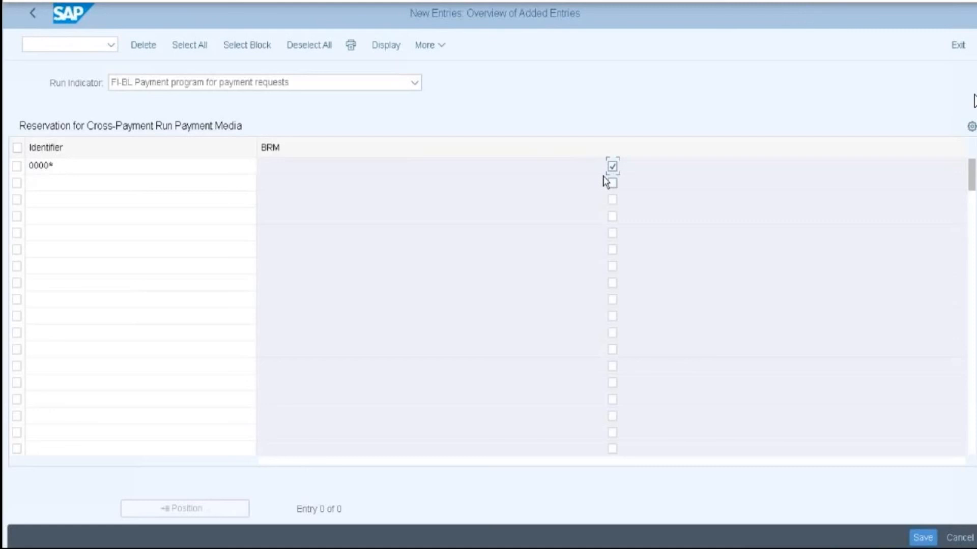
{"action": "left_click", "coordinate": [915, 540]}
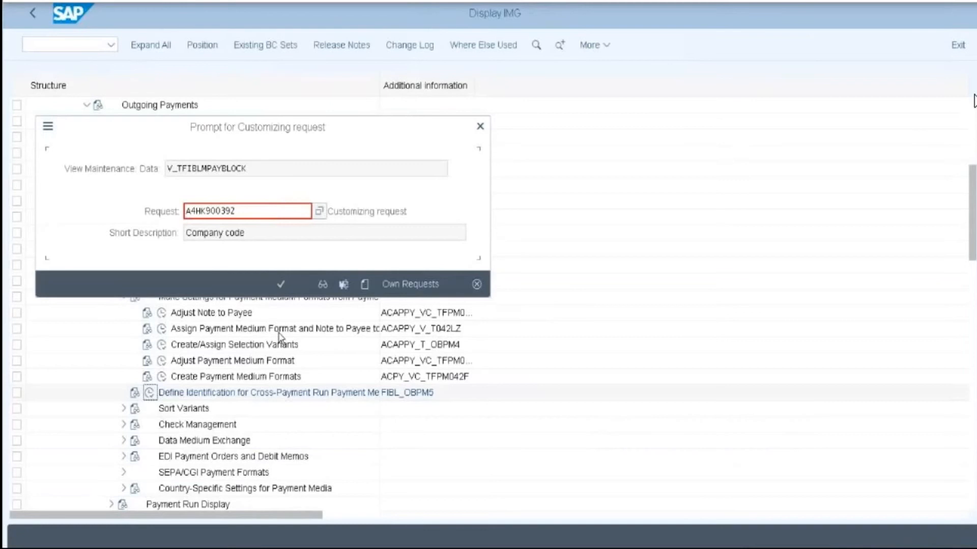
{"action": "left_click", "coordinate": [282, 284]}
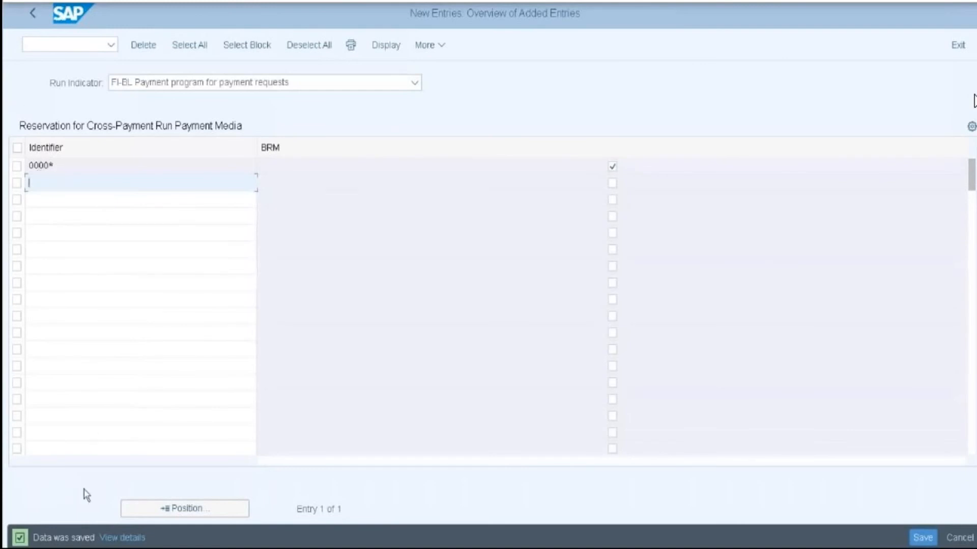
{"action": "left_click", "coordinate": [32, 15]}
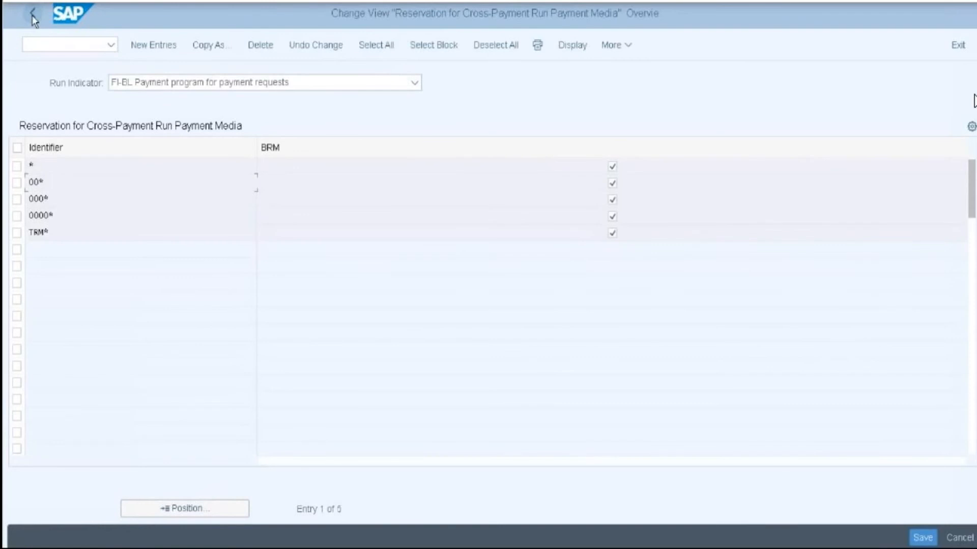
Return to the IMG tree and collapse the Outgoing Payments and Accounts Receivable/Payable branches
{"action": "left_click", "coordinate": [32, 16]}
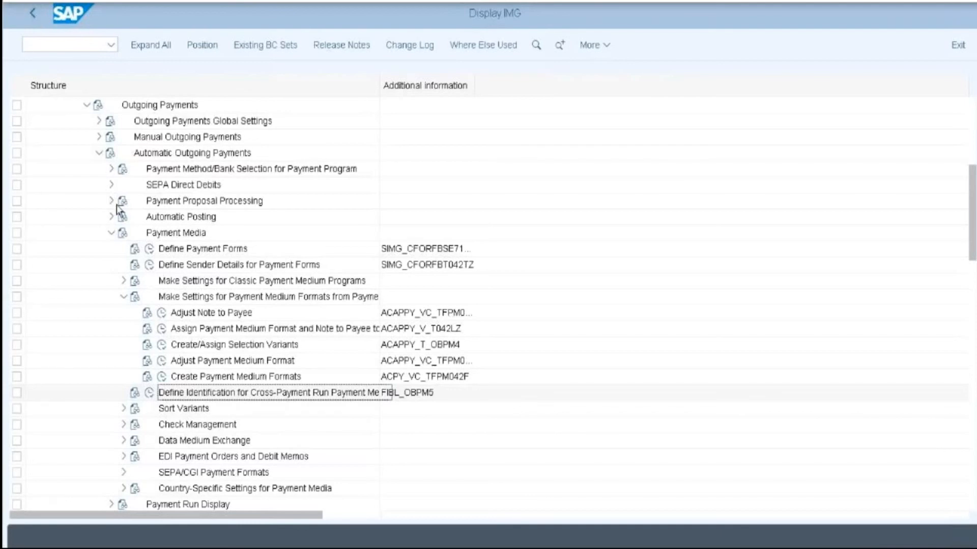
{"action": "scroll", "coordinate": [117, 205], "scroll_direction": "up", "scroll_amount": 1}
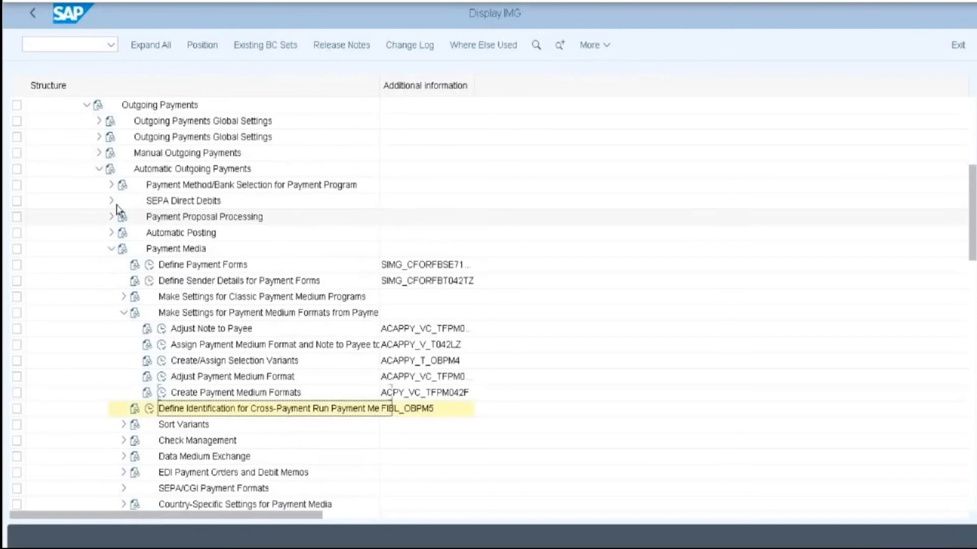
{"action": "scroll", "coordinate": [146, 200], "scroll_direction": "up", "scroll_amount": 1}
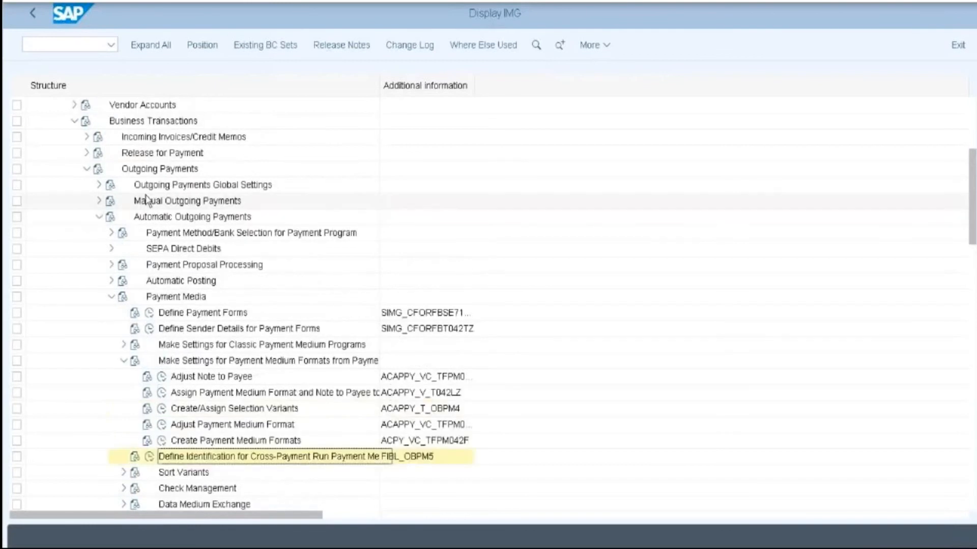
{"action": "scroll", "coordinate": [226, 210], "scroll_direction": "up", "scroll_amount": 2}
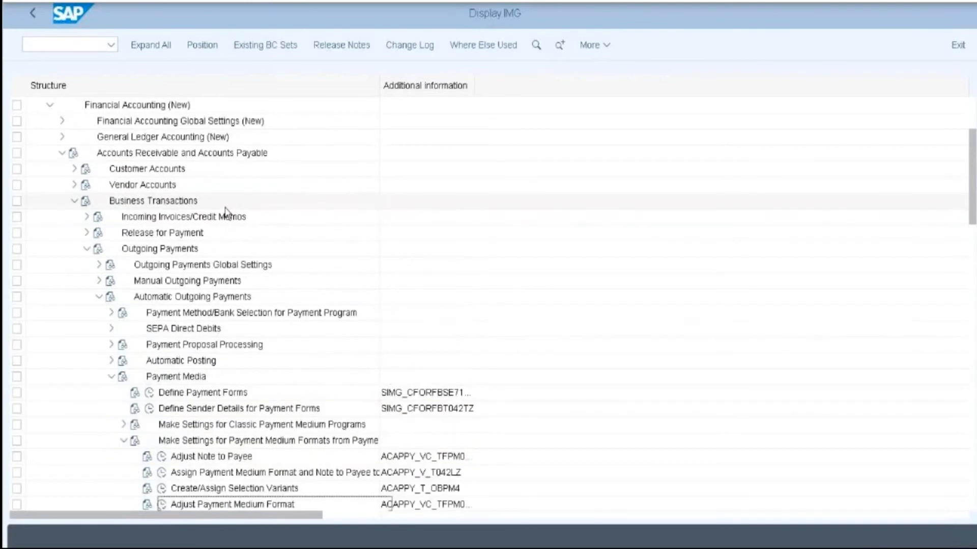
{"action": "scroll", "coordinate": [226, 210], "scroll_direction": "up", "scroll_amount": 1}
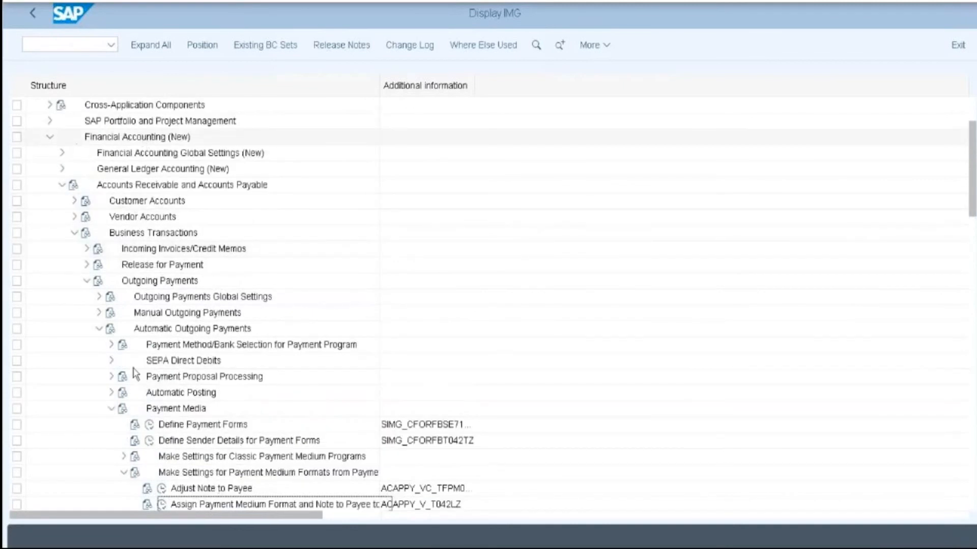
{"action": "left_click", "coordinate": [110, 408]}
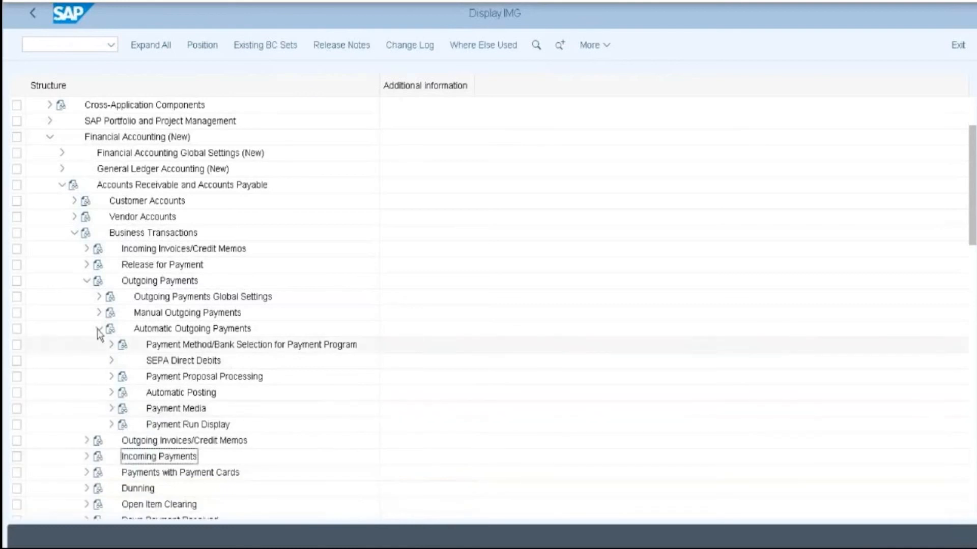
{"action": "left_click", "coordinate": [100, 329]}
{"action": "left_click", "coordinate": [87, 281]}
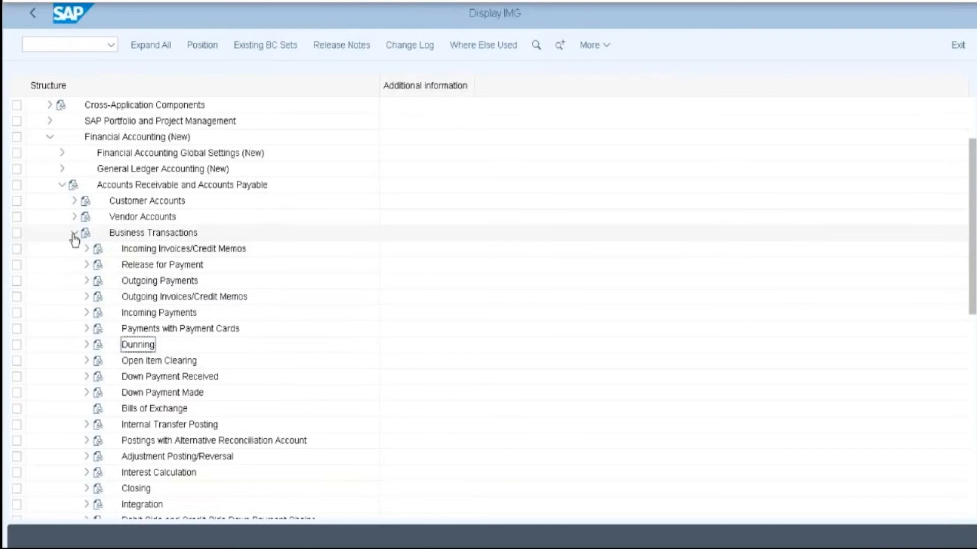
{"action": "scroll", "coordinate": [75, 239], "scroll_direction": "down", "scroll_amount": 2}
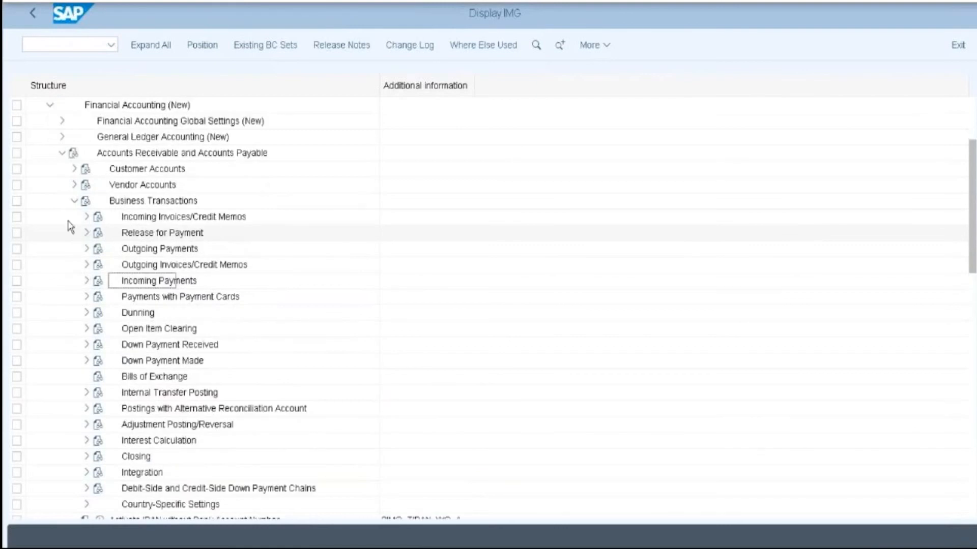
{"action": "left_click", "coordinate": [74, 202]}
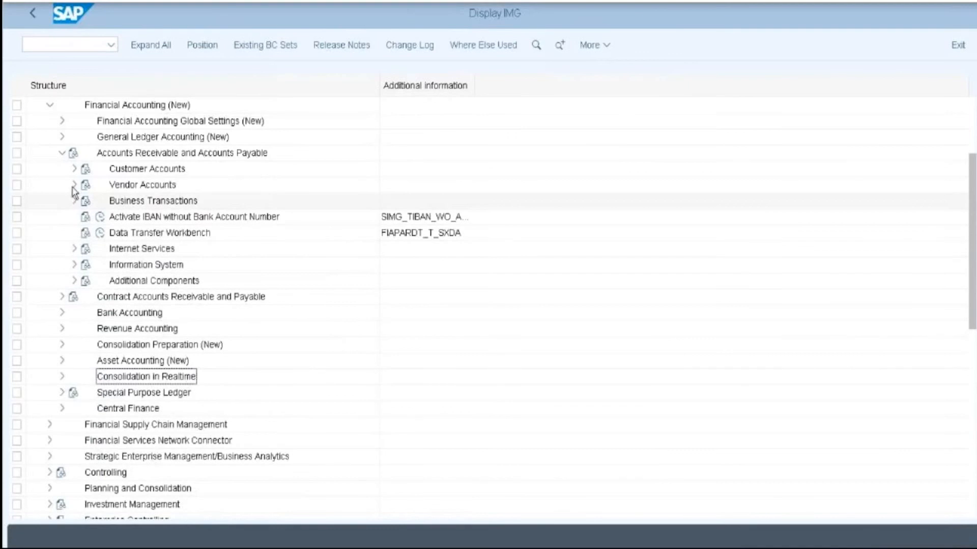
{"action": "left_click", "coordinate": [63, 155]}
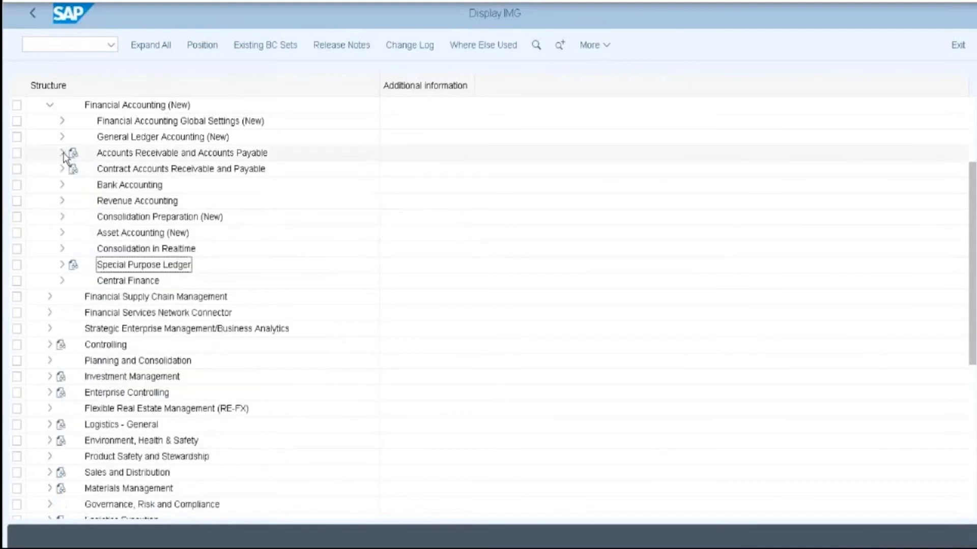
Under Bank Accounting > Payment Request, run Define Clearing Accts for Receiving Bank and start new entries
{"action": "left_click", "coordinate": [62, 186]}
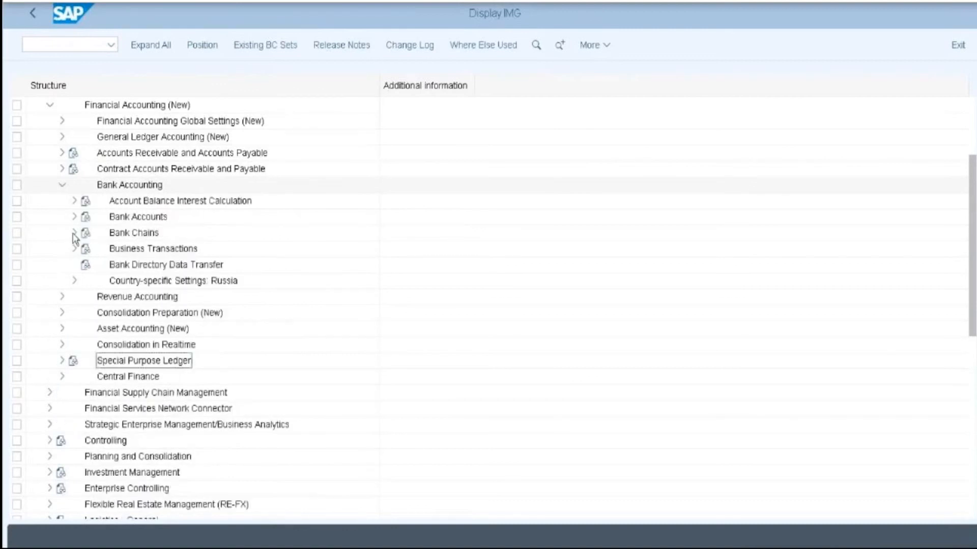
{"action": "left_click", "coordinate": [75, 249]}
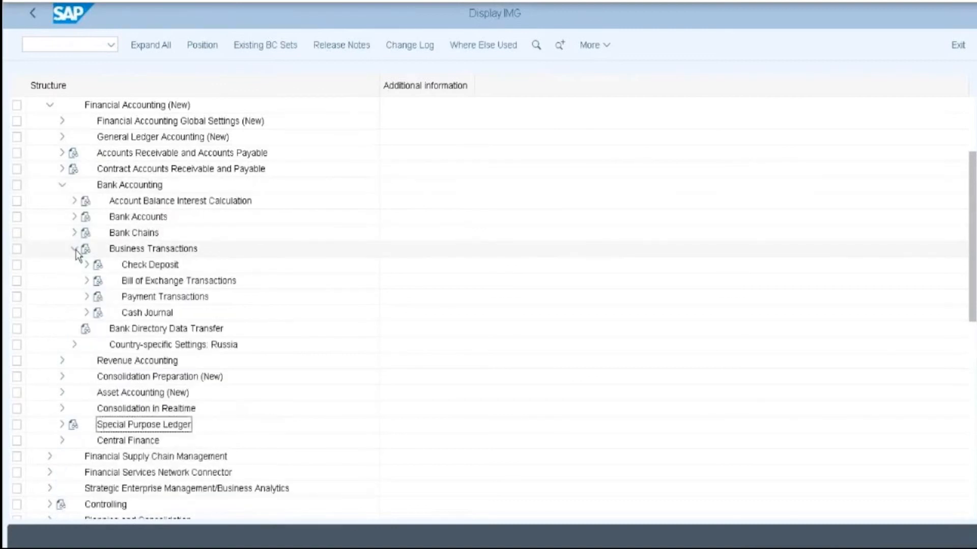
{"action": "left_click", "coordinate": [87, 298]}
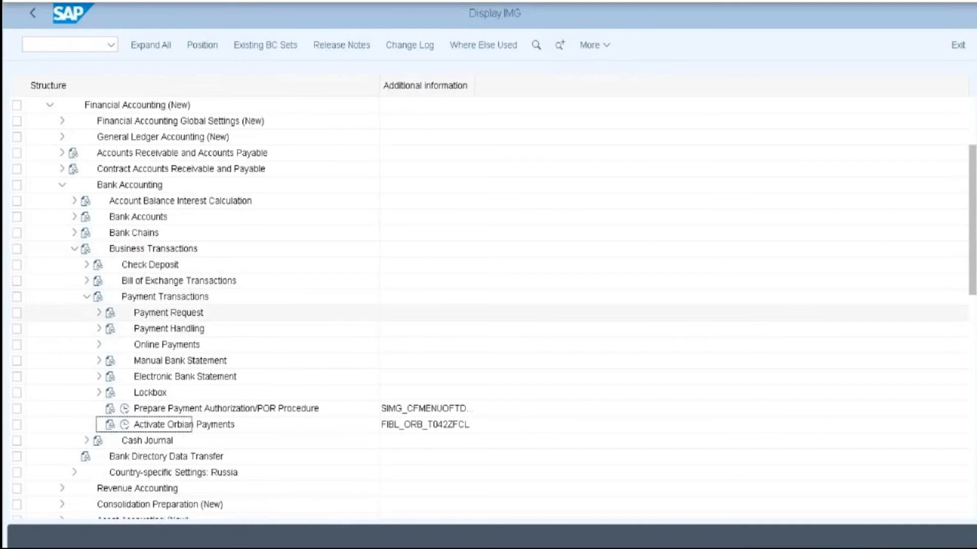
{"action": "left_click", "coordinate": [100, 314]}
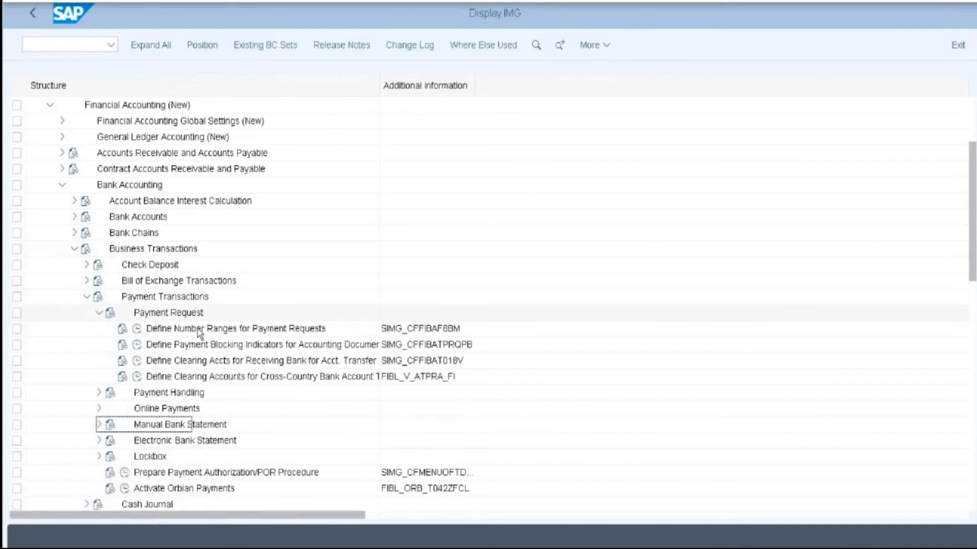
{"action": "scroll", "coordinate": [289, 344], "scroll_direction": "down", "scroll_amount": 1}
{"action": "scroll", "coordinate": [289, 345], "scroll_direction": "down", "scroll_amount": 1}
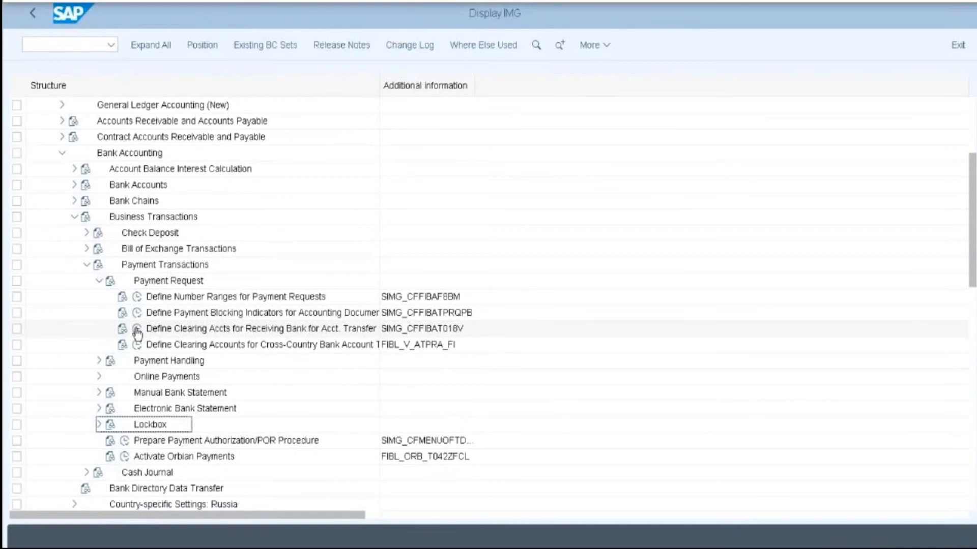
{"action": "left_click", "coordinate": [137, 329]}
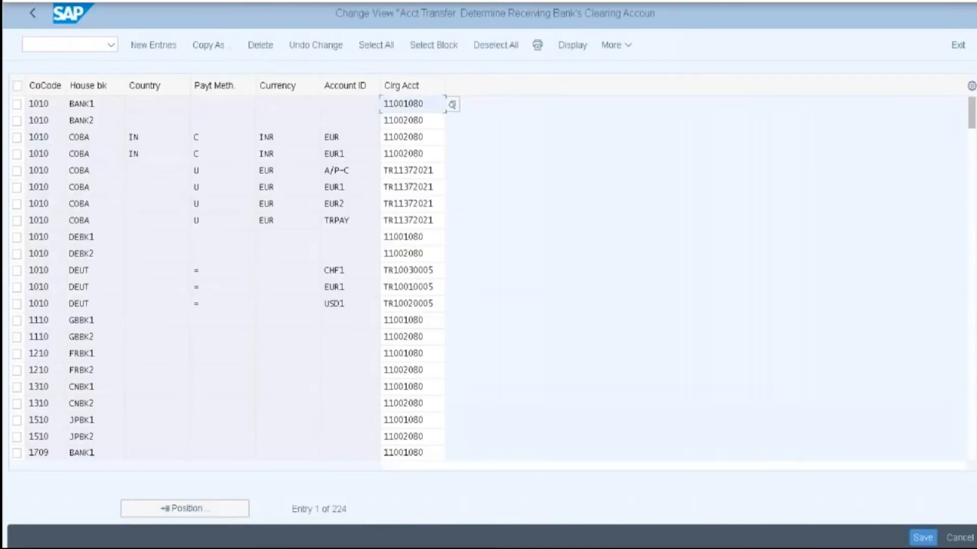
{"action": "left_click", "coordinate": [149, 44]}
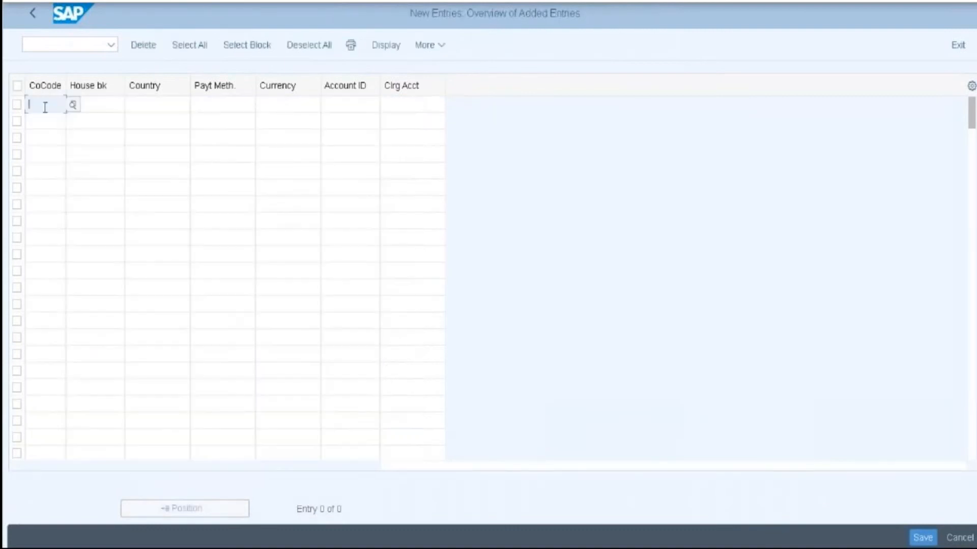
Enter company code 1010, house bank 12456, country DE and payment method T
{"action": "type", "text": "1"}
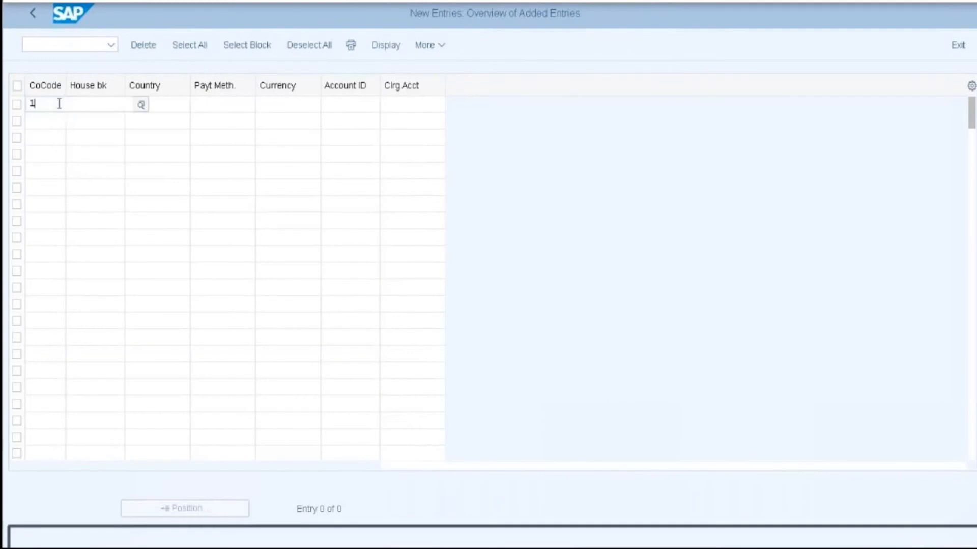
{"action": "type", "text": "010"}
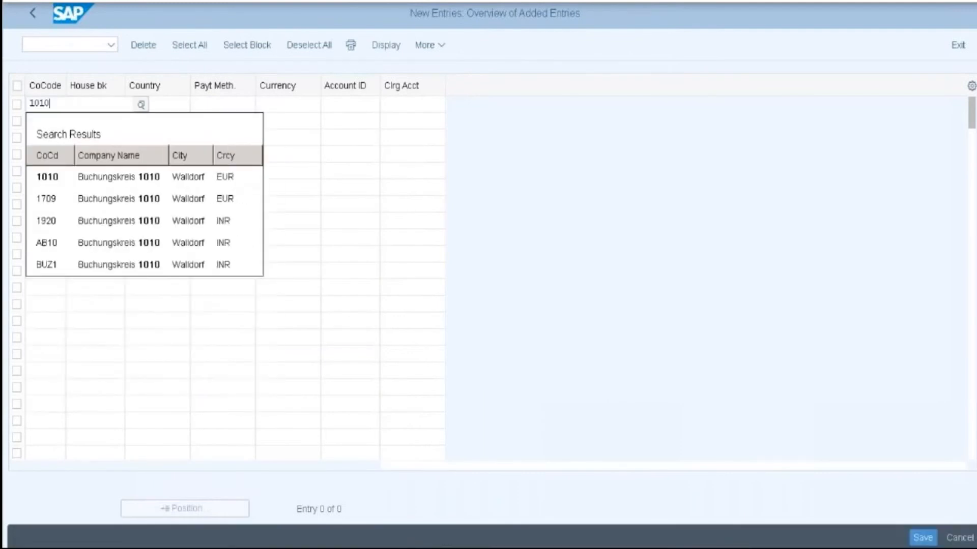
{"action": "left_click", "coordinate": [80, 105]}
{"action": "type", "text": "12456"}
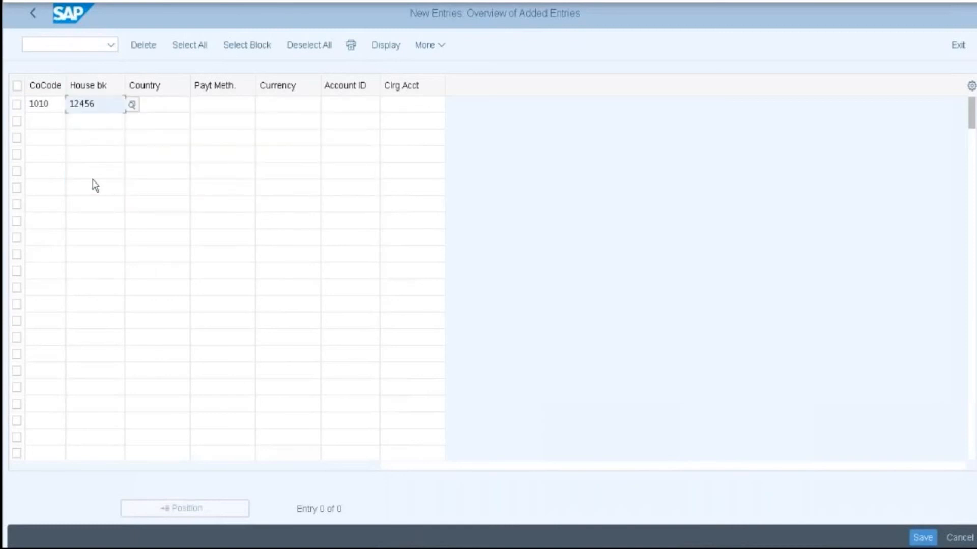
{"action": "left_click", "coordinate": [153, 105]}
{"action": "type", "text": "IN"}
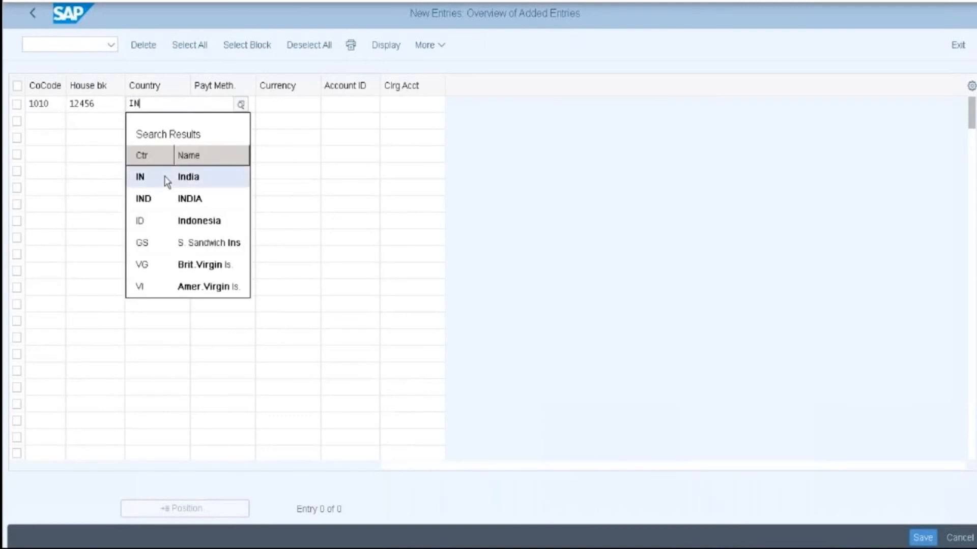
{"action": "key", "text": "BackSpace"}
{"action": "key", "text": "BackSpace"}
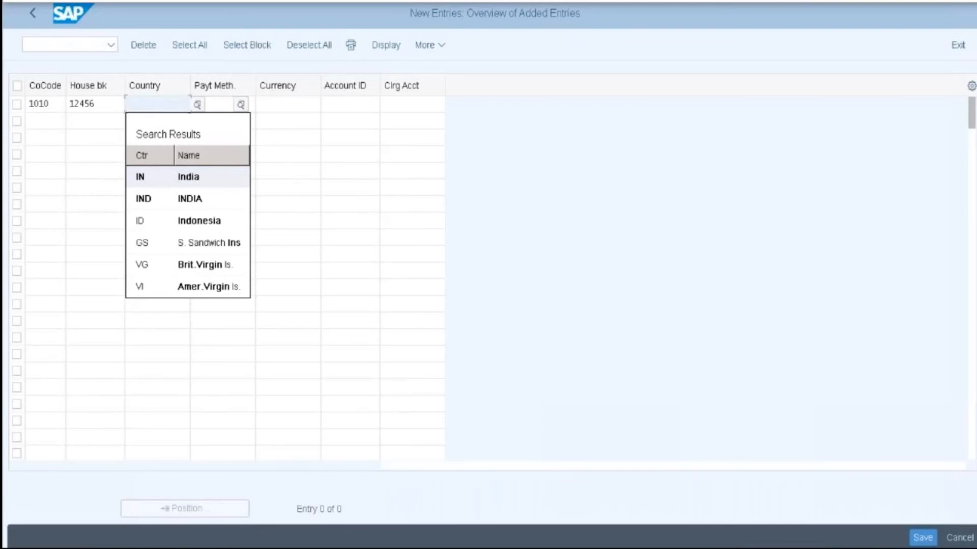
{"action": "type", "text": "DE"}
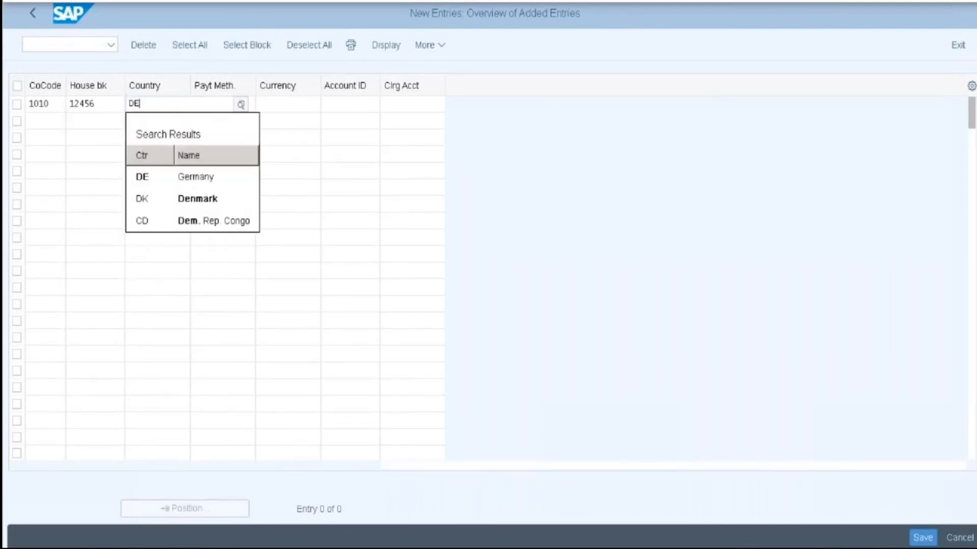
{"action": "left_click", "coordinate": [148, 178]}
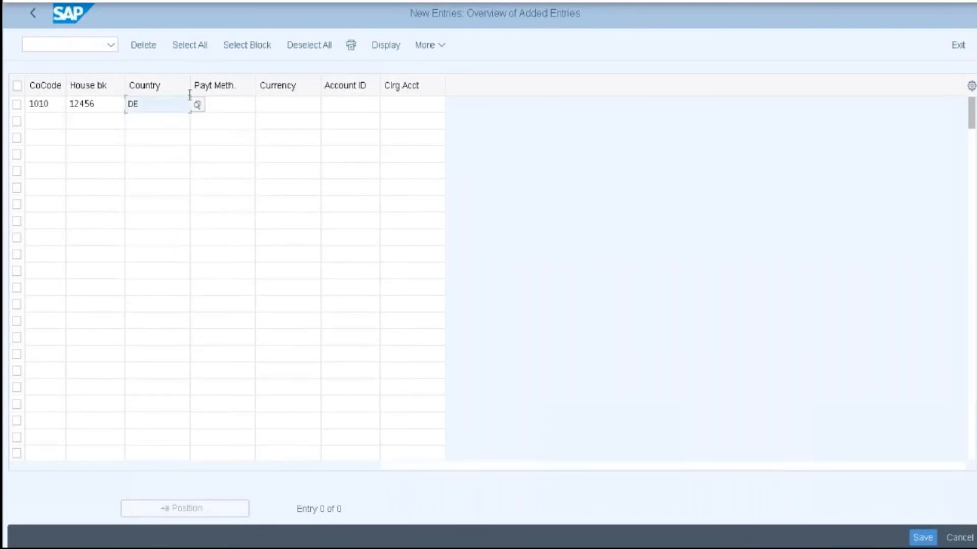
{"action": "left_click", "coordinate": [220, 110]}
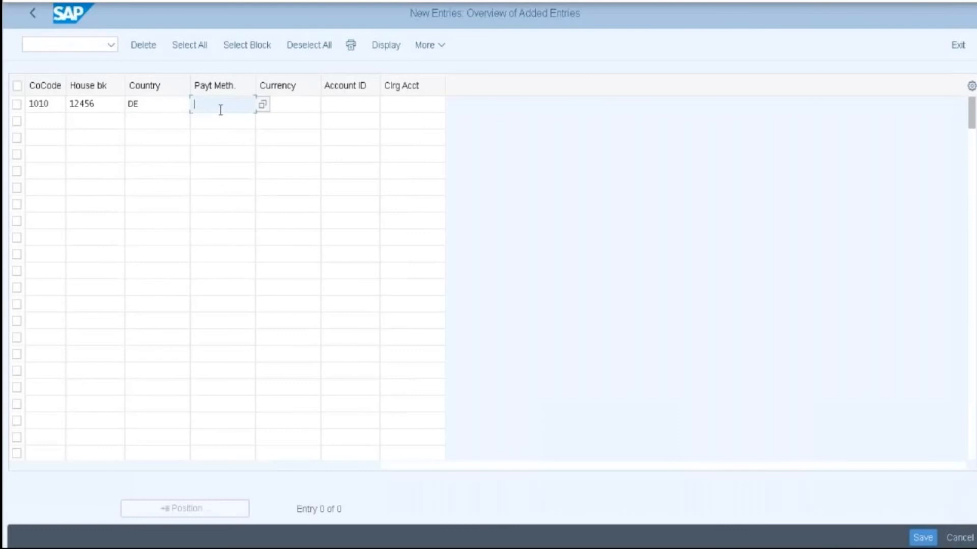
{"action": "type", "text": "T"}
Set currency EUR, account ID GIRO and clearing account 10010000, then save
{"action": "left_click", "coordinate": [305, 105]}
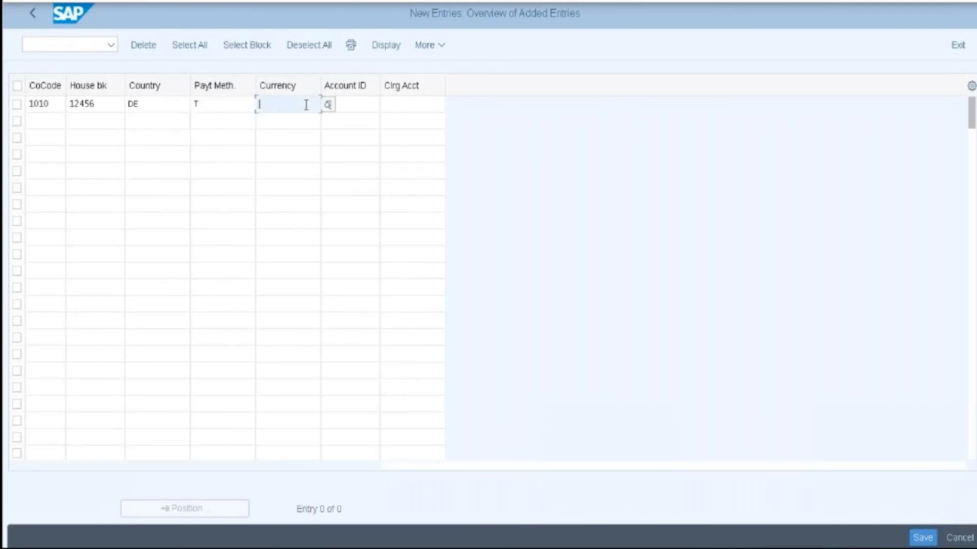
{"action": "type", "text": "EUR"}
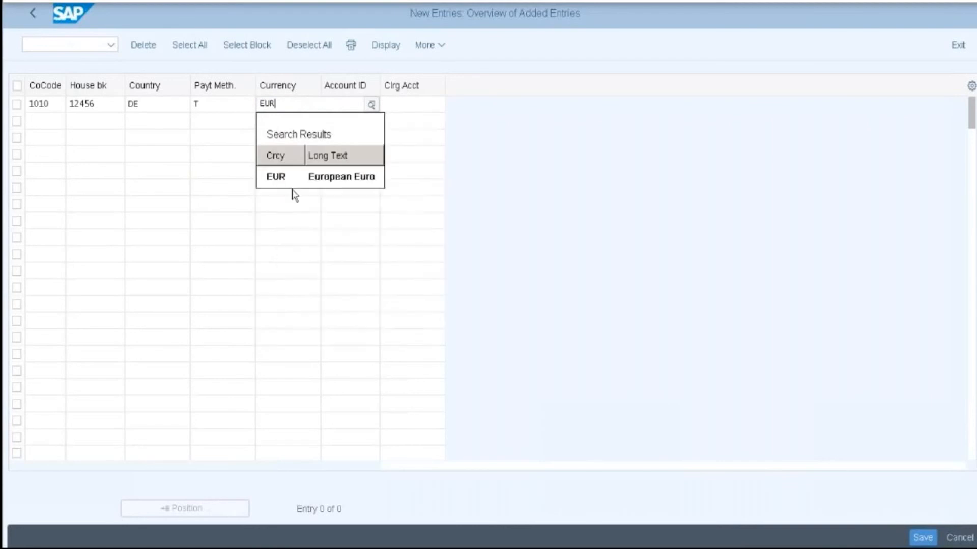
{"action": "left_click", "coordinate": [290, 177]}
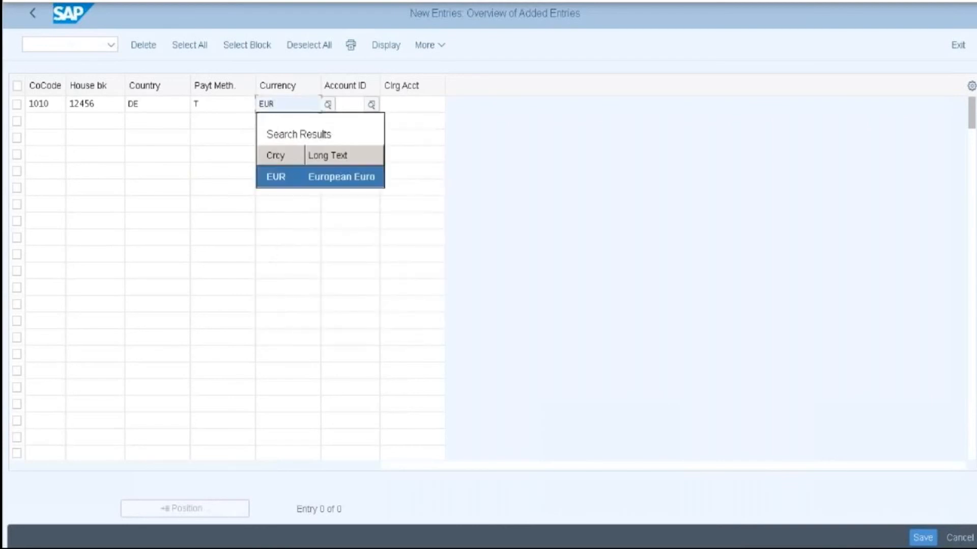
{"action": "left_click", "coordinate": [376, 106]}
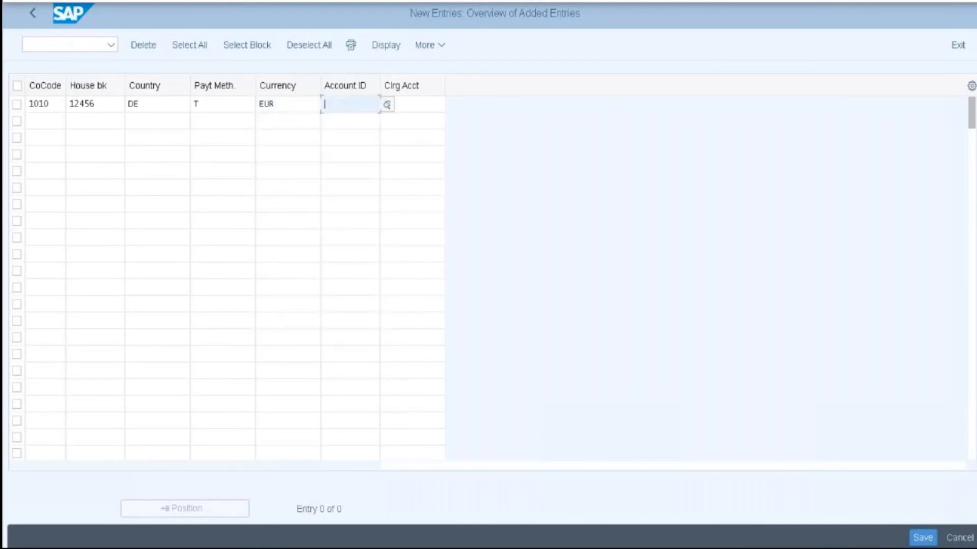
{"action": "left_click", "coordinate": [382, 105]}
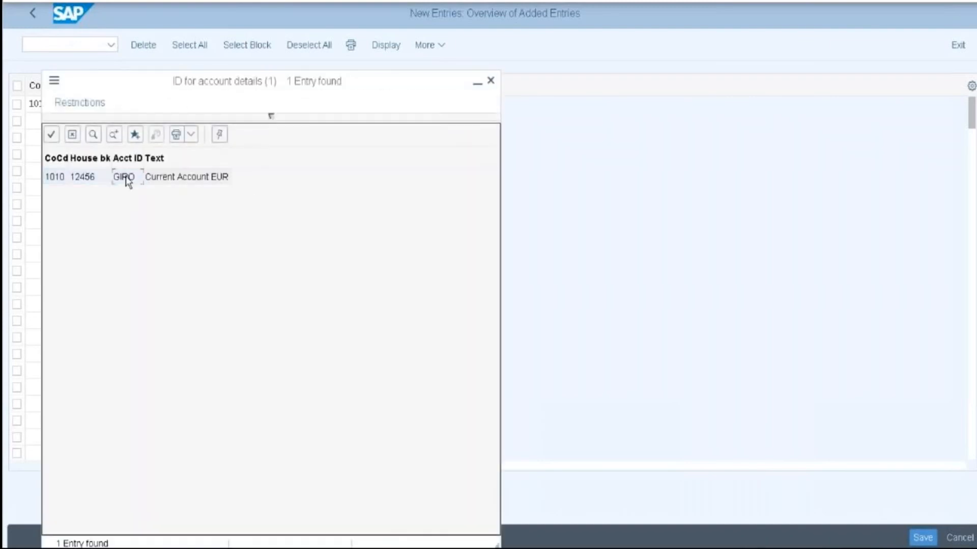
{"action": "double_click", "coordinate": [125, 178]}
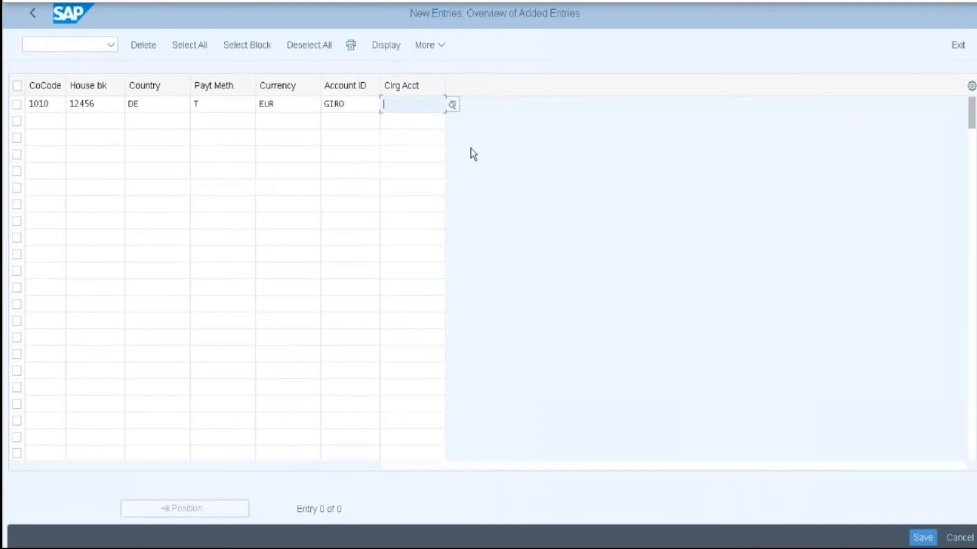
{"action": "left_click", "coordinate": [453, 107]}
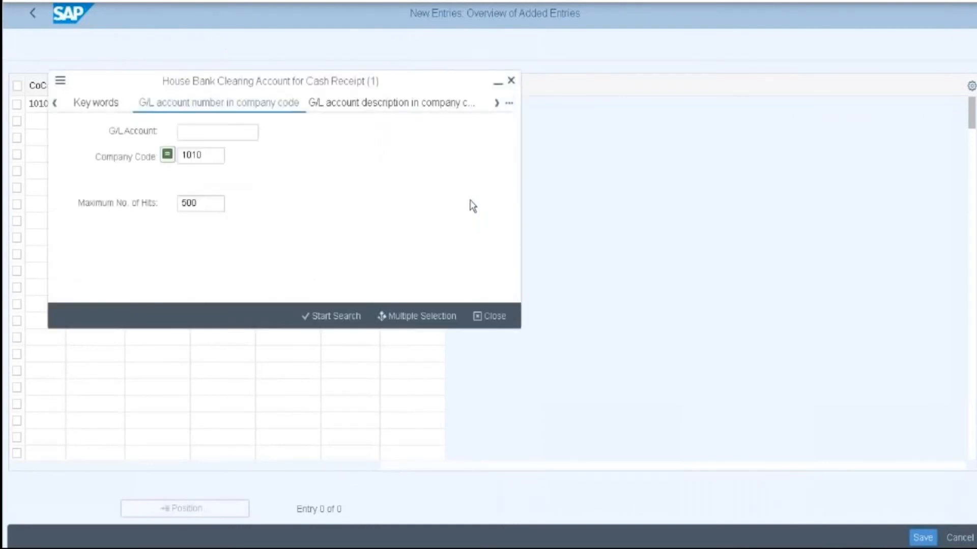
{"action": "left_click", "coordinate": [348, 317]}
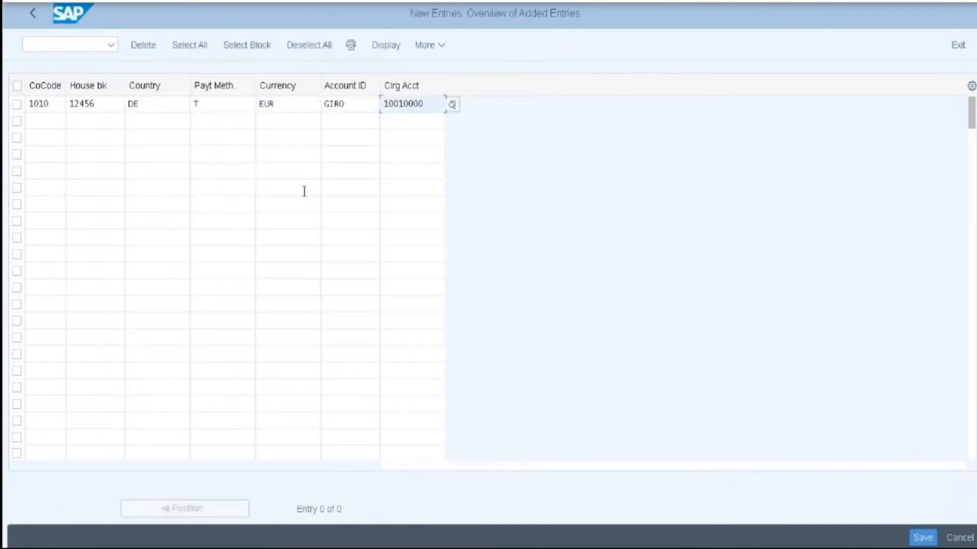
{"action": "left_click", "coordinate": [921, 538]}
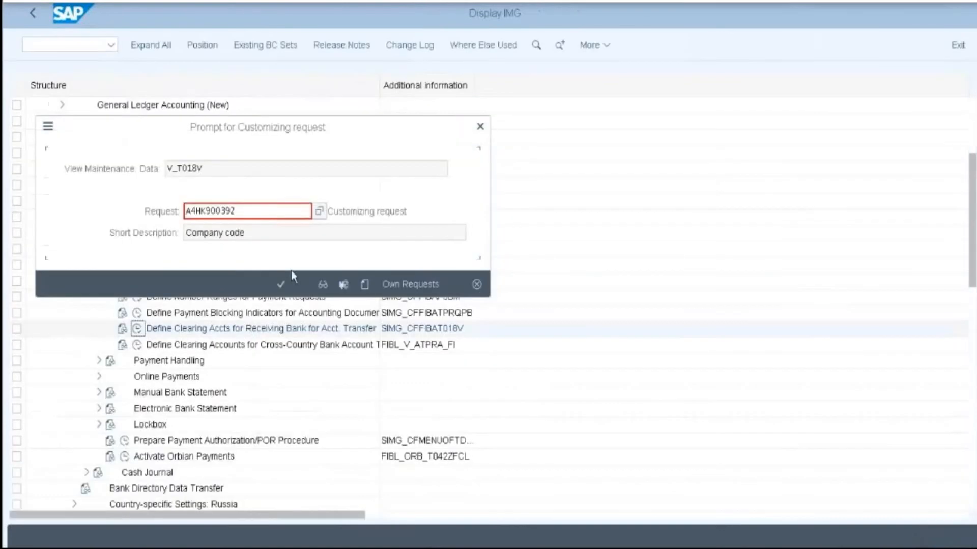
Confirm the customizing request and go back to the clearing-account entry list
{"action": "left_click", "coordinate": [280, 285]}
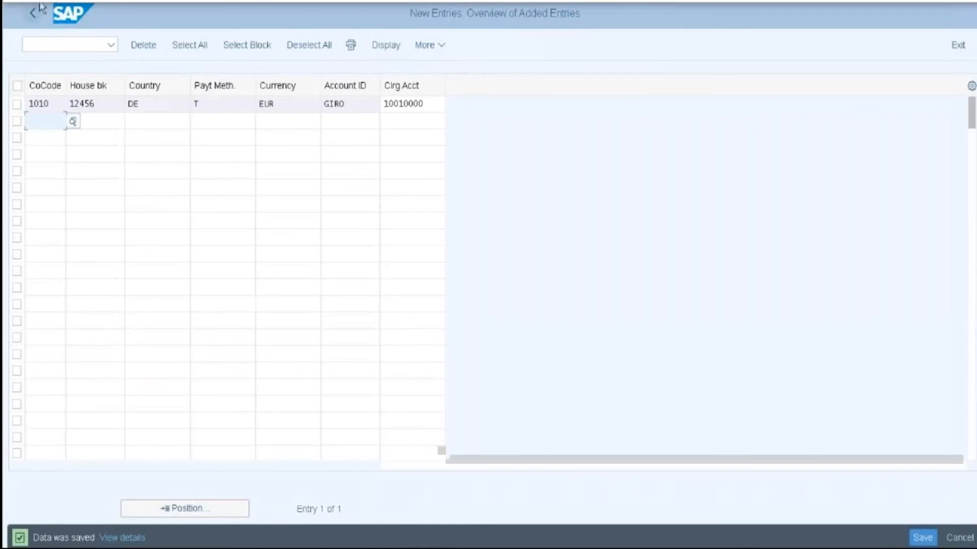
{"action": "left_click", "coordinate": [27, 14]}
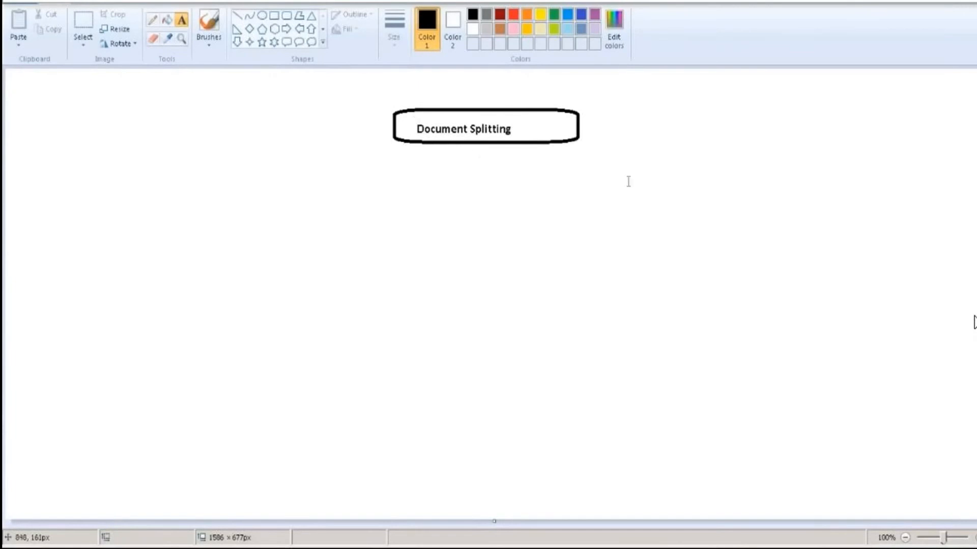
Add the text 'New G/L Accounting' to the lower right of the Document Splitting box
{"action": "left_click", "coordinate": [612, 175]}
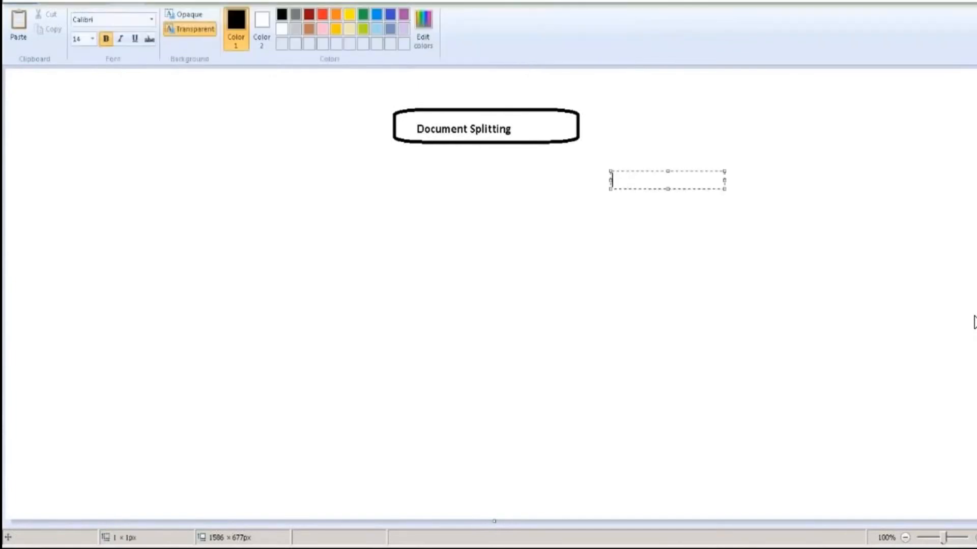
{"action": "type", "text": "New G/L Accounting"}
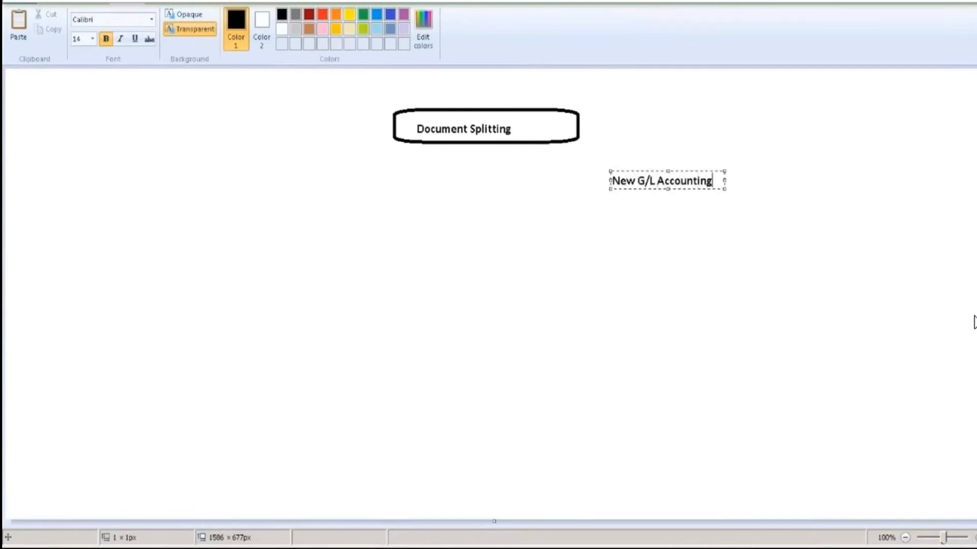
{"action": "left_click", "coordinate": [660, 195]}
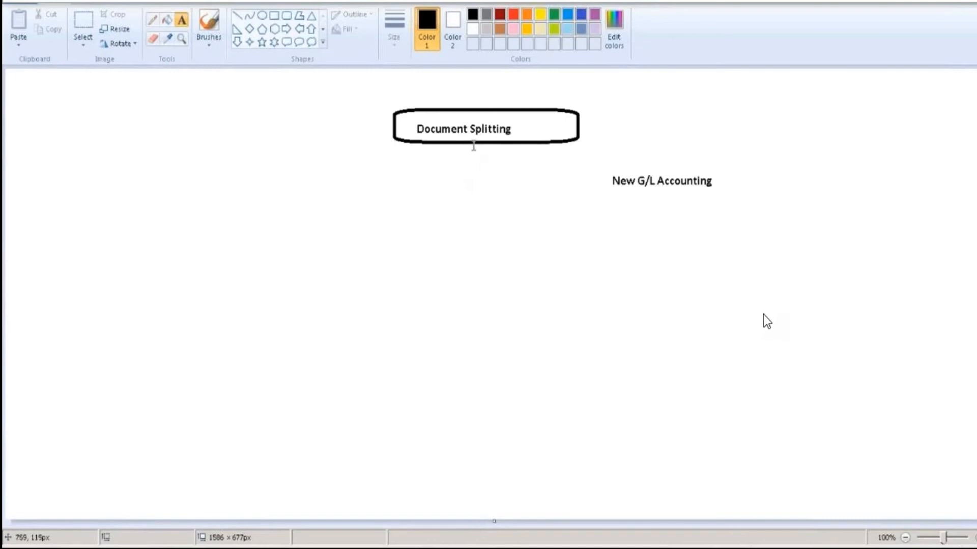
Draw branch lines from Document Splitting and a left box labelled 'Passive'
{"action": "left_click", "coordinate": [236, 16]}
{"action": "mouse_move", "coordinate": [437, 155]}
{"action": "left_mouse_down"}
{"action": "mouse_move", "coordinate": [387, 176]}
{"action": "mouse_move", "coordinate": [466, 143]}
{"action": "mouse_move", "coordinate": [558, 180]}
{"action": "left_mouse_up"}
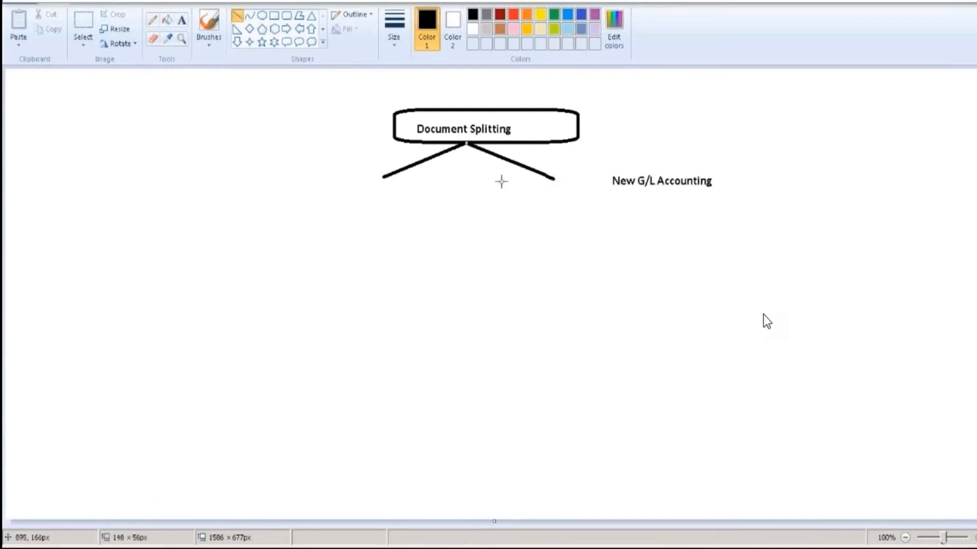
{"action": "left_click_drag", "start_coordinate": [466, 144], "coordinate": [467, 203]}
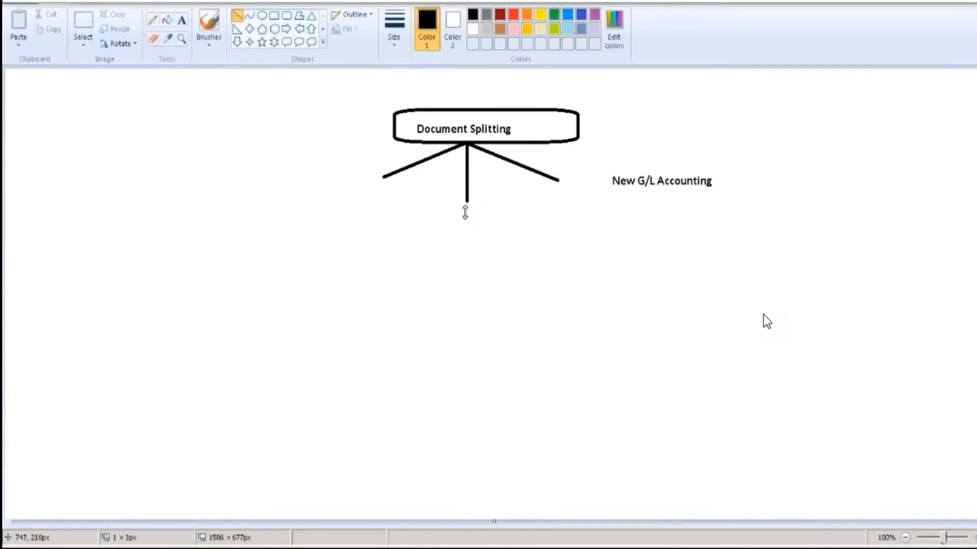
{"action": "left_click", "coordinate": [275, 16]}
{"action": "mouse_move", "coordinate": [336, 173]}
{"action": "left_mouse_down"}
{"action": "mouse_move", "coordinate": [414, 199]}
{"action": "mouse_move", "coordinate": [408, 206]}
{"action": "left_mouse_up"}
{"action": "key", "text": "ctrl+z"}
{"action": "key", "text": "ctrl+z"}
{"action": "left_click_drag", "start_coordinate": [341, 175], "coordinate": [432, 201]}
{"action": "left_click", "coordinate": [386, 218]}
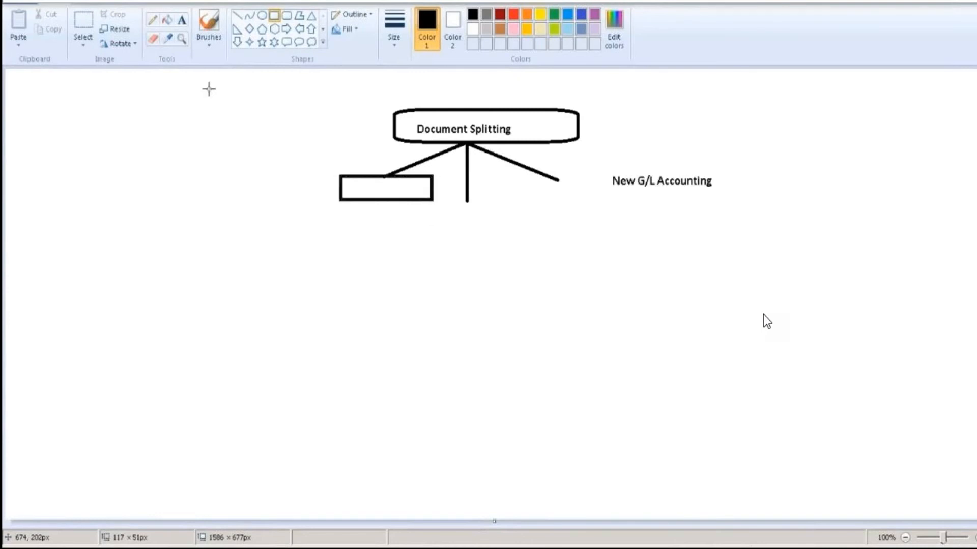
{"action": "left_click", "coordinate": [181, 21]}
{"action": "left_click", "coordinate": [349, 181]}
{"action": "type", "text": "Passive"}
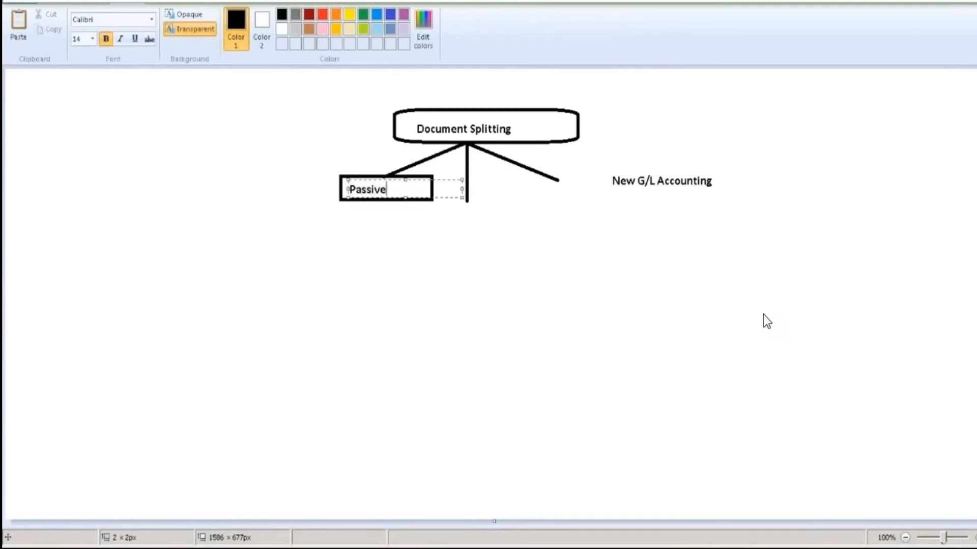
{"action": "left_click", "coordinate": [357, 231]}
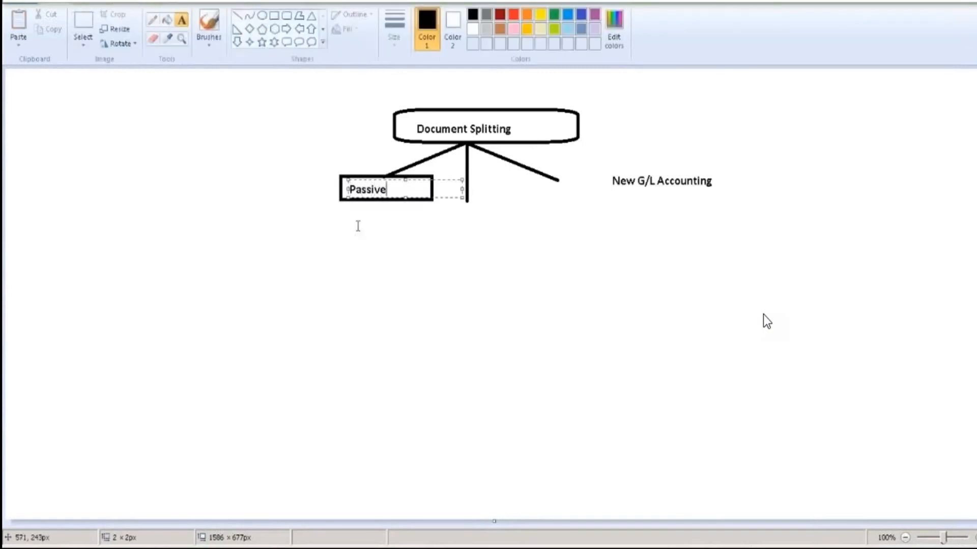
Add a middle box labelled 'Active' under the vertical line
{"action": "left_click", "coordinate": [274, 15]}
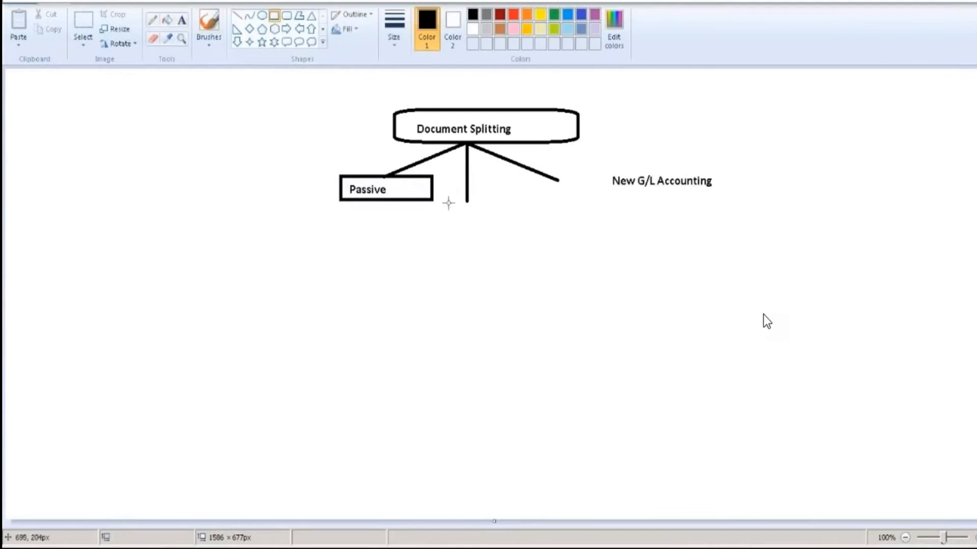
{"action": "left_click_drag", "start_coordinate": [516, 227], "coordinate": [442, 200]}
{"action": "left_click", "coordinate": [181, 20]}
{"action": "left_click", "coordinate": [448, 207]}
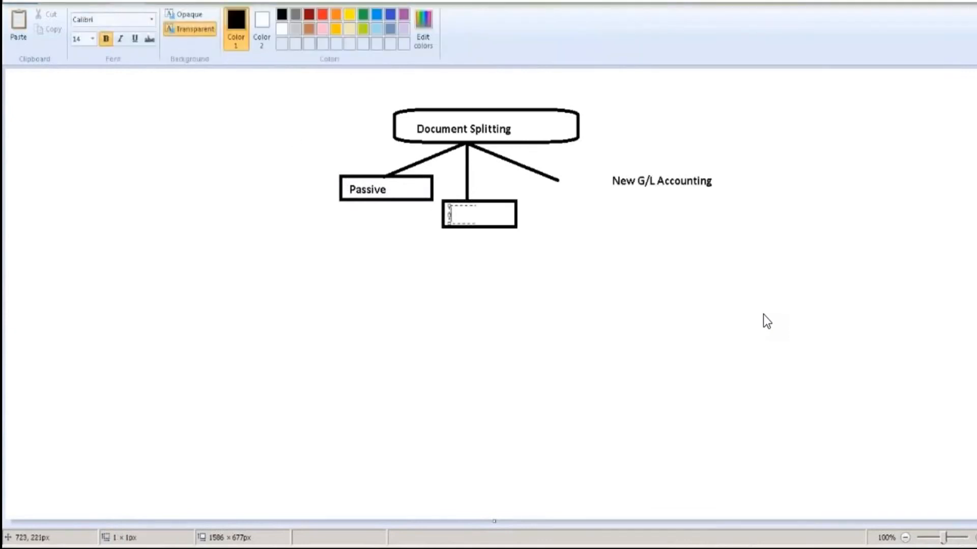
{"action": "type", "text": "Active"}
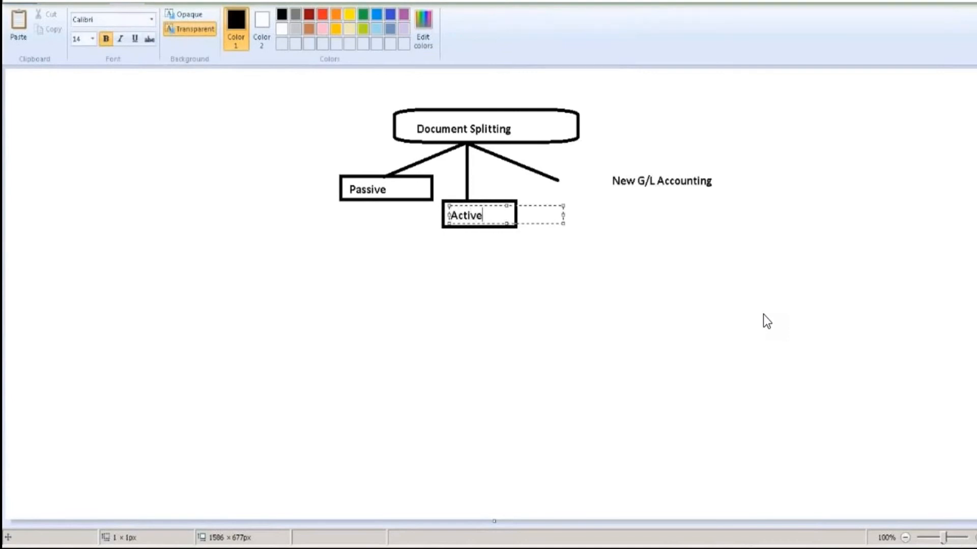
{"action": "left_click", "coordinate": [120, 178]}
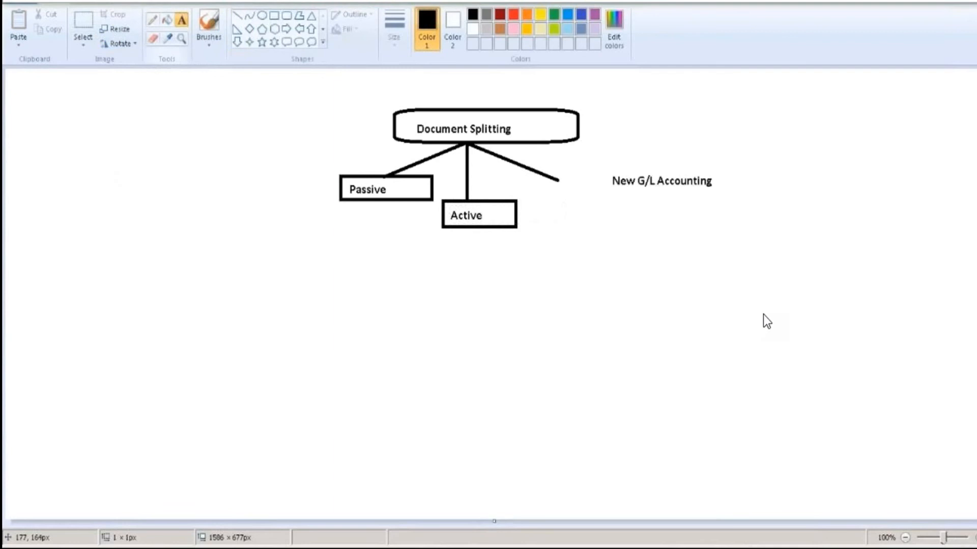
Add a right box labelled 'Zero balancing' at the end of the right line
{"action": "left_click", "coordinate": [274, 15]}
{"action": "left_click_drag", "start_coordinate": [540, 186], "coordinate": [637, 215]}
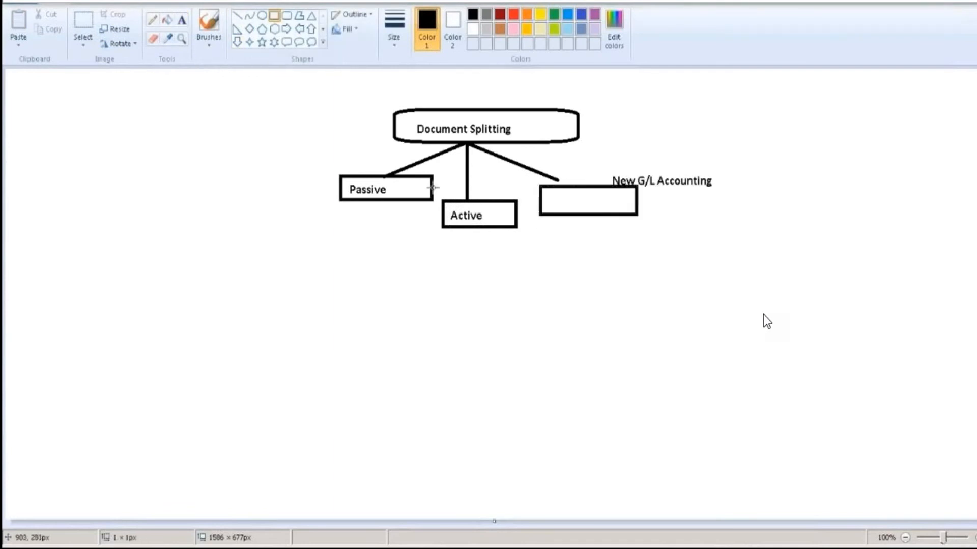
{"action": "left_click", "coordinate": [181, 20]}
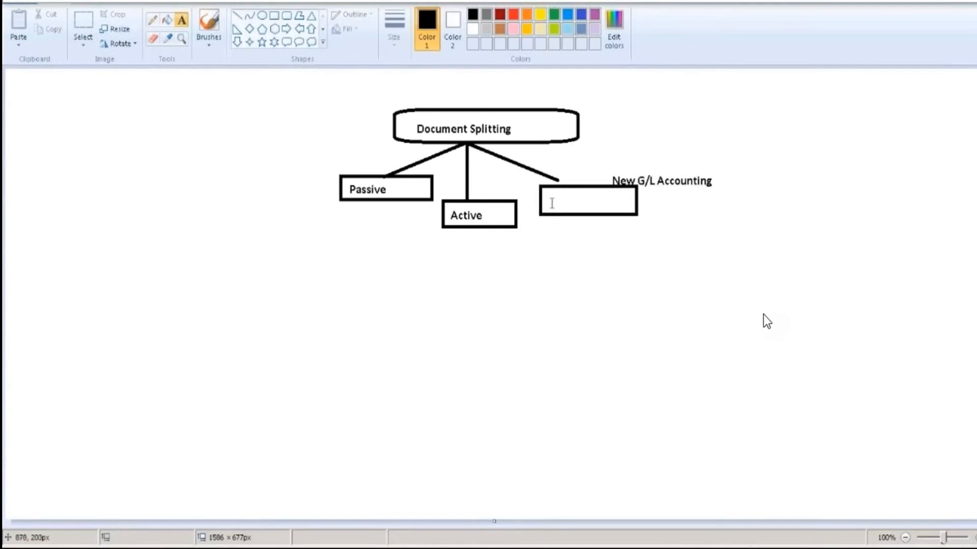
{"action": "left_click", "coordinate": [550, 197]}
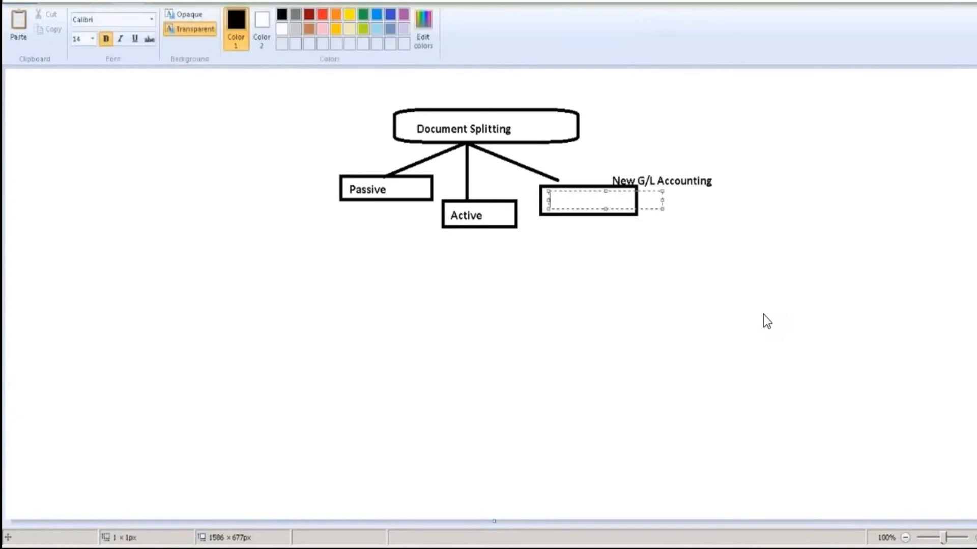
{"action": "type", "text": "Zero balancing "}
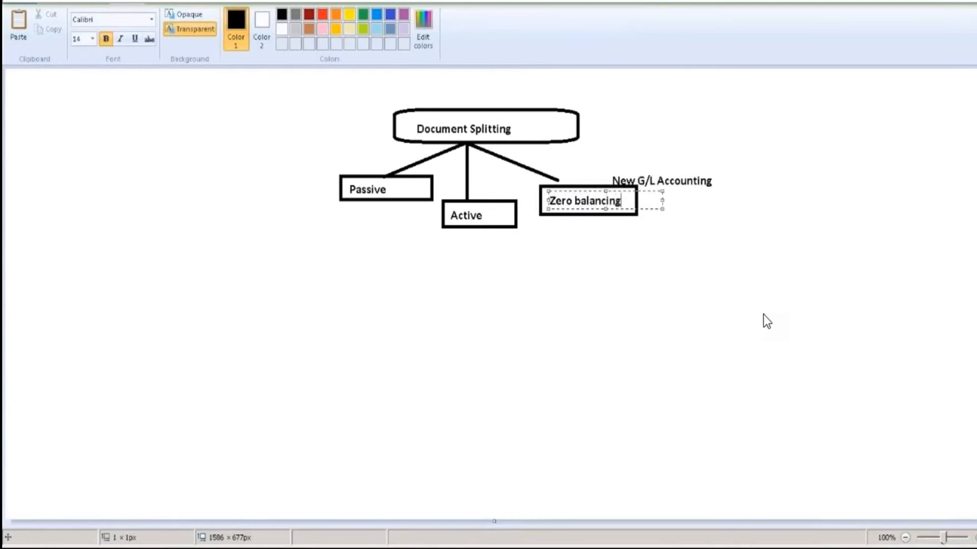
{"action": "type", "text": "Split"}
{"action": "key", "text": "BackSpace"}
{"action": "key", "text": "BackSpace"}
{"action": "key", "text": "BackSpace"}
{"action": "key", "text": "BackSpace"}
{"action": "key", "text": "BackSpace"}
{"action": "left_click", "coordinate": [543, 295]}
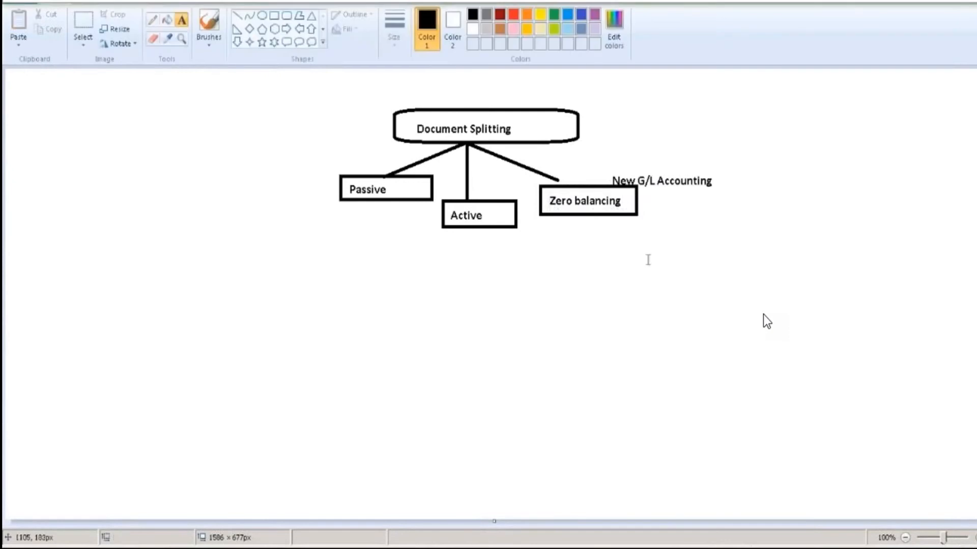
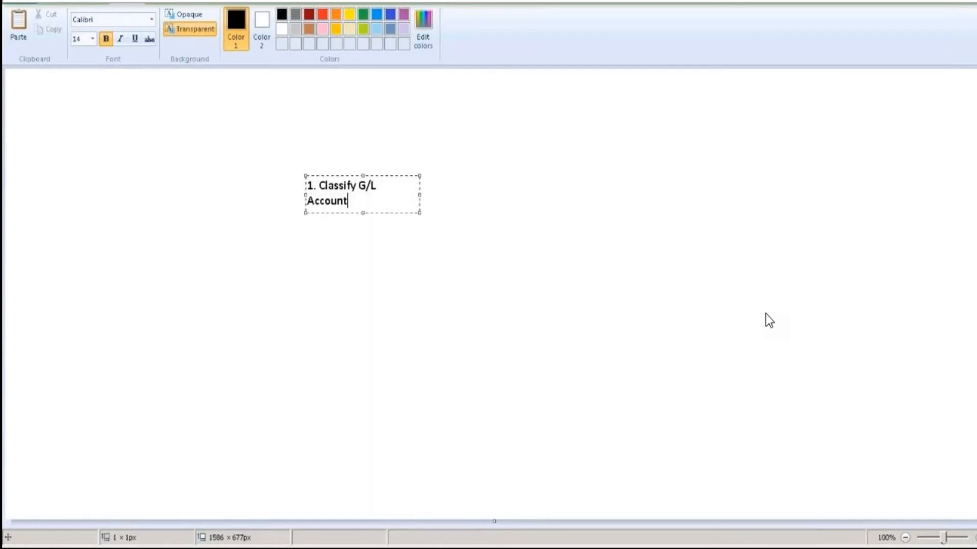
Finish item 1 on document splitting, widen the text box, and add item 2 'Classify document types for document splitting'
{"action": "type", "text": "s for documnet S"}
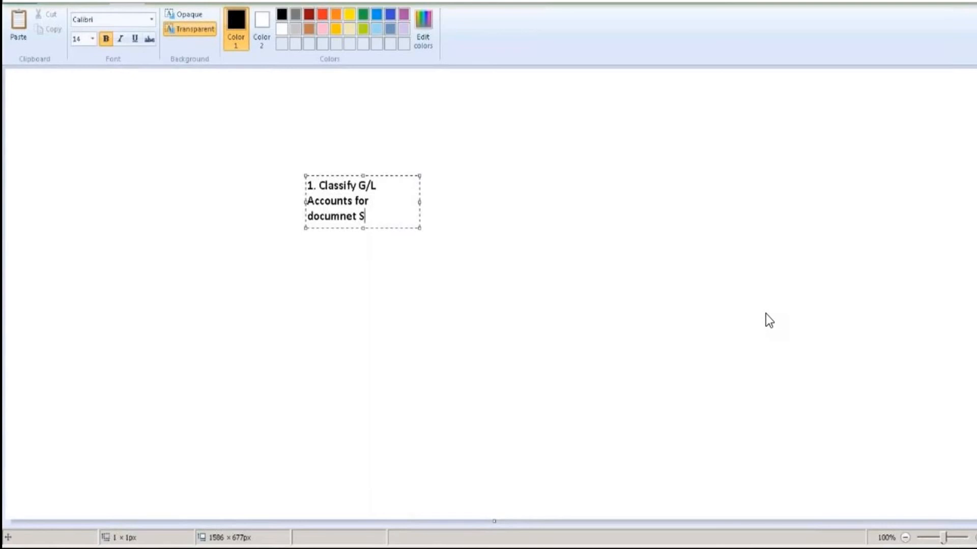
{"action": "type", "text": "plitting"}
{"action": "left_click_drag", "start_coordinate": [419, 202], "coordinate": [571, 203]}
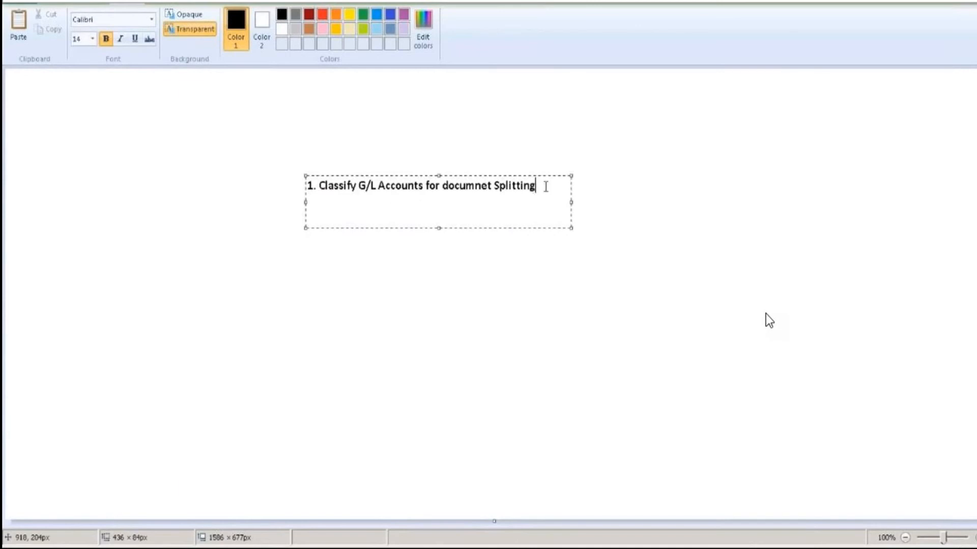
{"action": "key", "text": "Return"}
{"action": "key", "text": "Return"}
{"action": "type", "text": "2.Classif"}
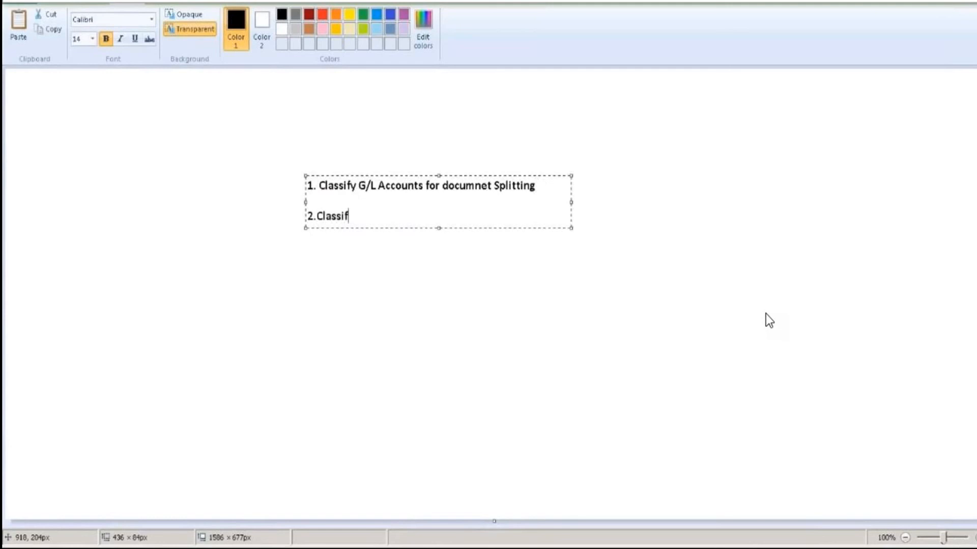
{"action": "type", "text": "y document types "}
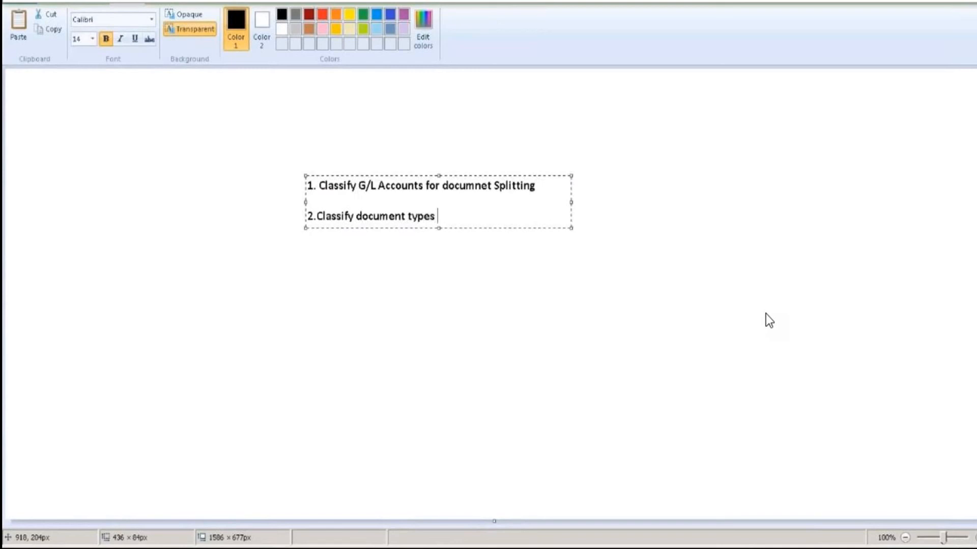
{"action": "type", "text": "for document s"}
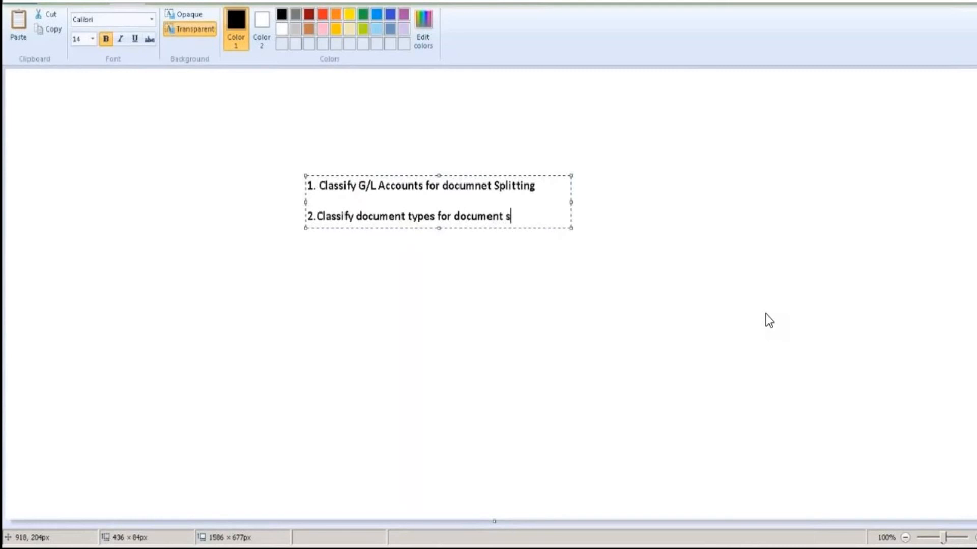
{"action": "type", "text": "plitting"}
Add item 3 'Define Zero-Balance clearing Account' with its number and begin line '4.'
{"action": "key", "text": "Return"}
{"action": "key", "text": "Return"}
{"action": "type", "text": "Define"}
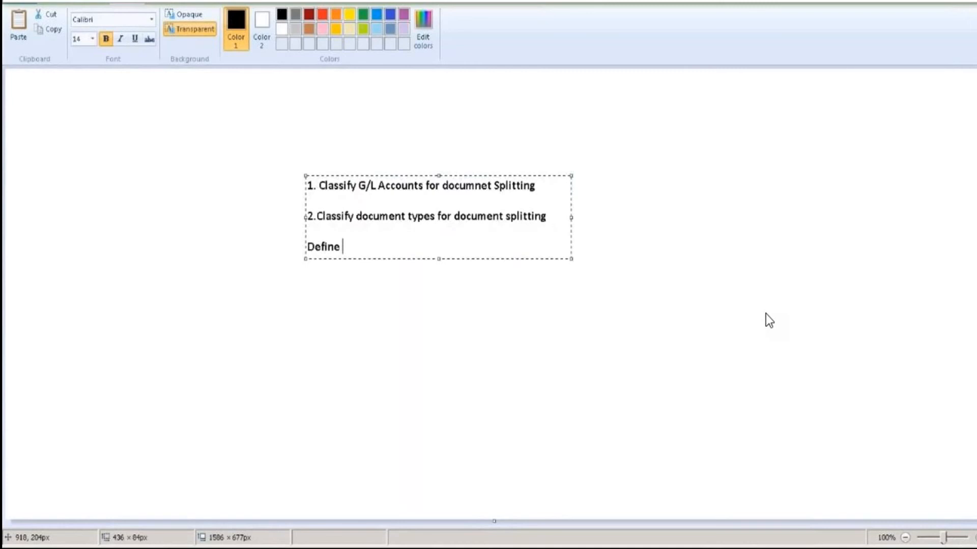
{"action": "type", "text": " Zero-Balance clearimn"}
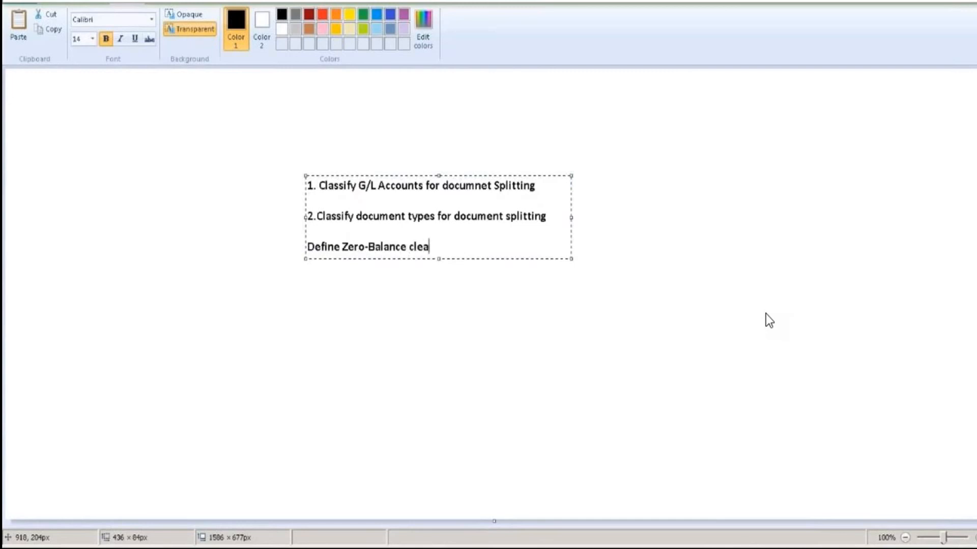
{"action": "key", "text": "BackSpace"}
{"action": "key", "text": "BackSpace"}
{"action": "type", "text": "ng Account"}
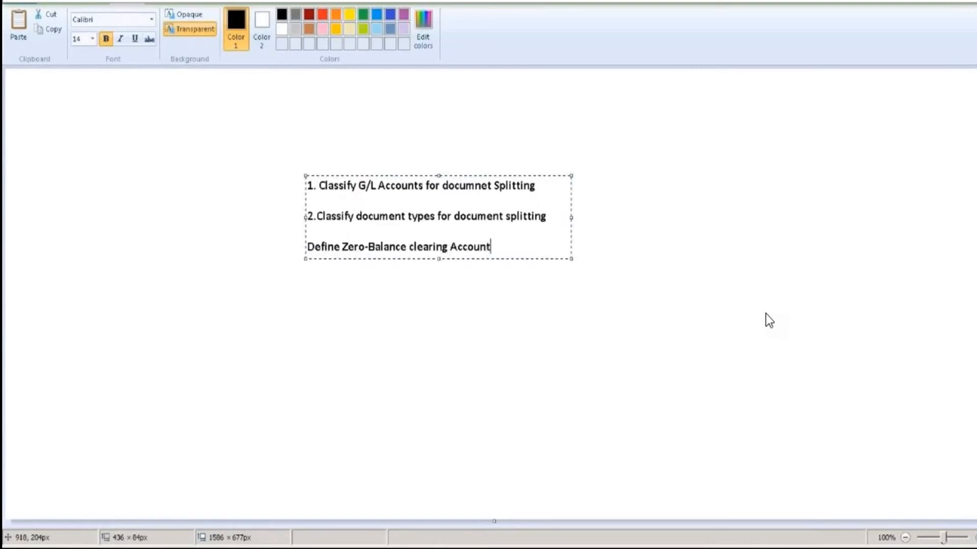
{"action": "key", "text": "Return"}
{"action": "type", "text": "4."}
{"action": "key", "text": "Up"}
{"action": "key", "text": "Home"}
{"action": "type", "text": "3."}
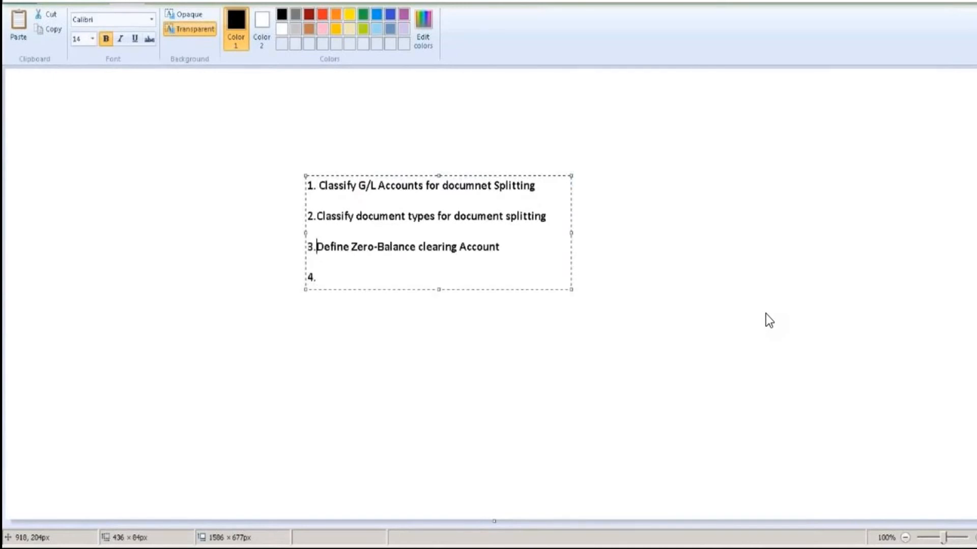
{"action": "left_click", "coordinate": [327, 276]}
Write item 4 'Define document splitting charecteristics for general ledger accounting', fix 'ledger' and 'general', and widen the box
{"action": "type", "text": "Define docum"}
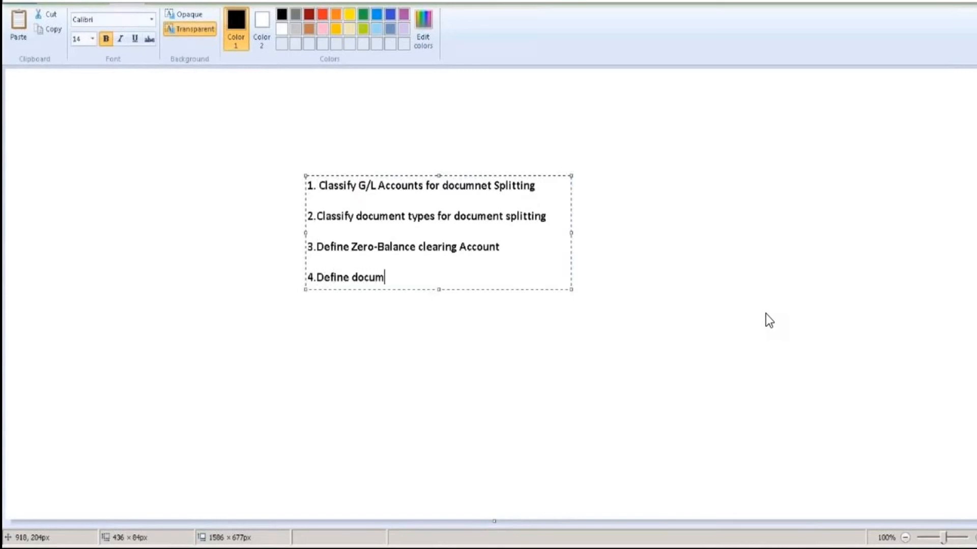
{"action": "type", "text": "ent splitting"}
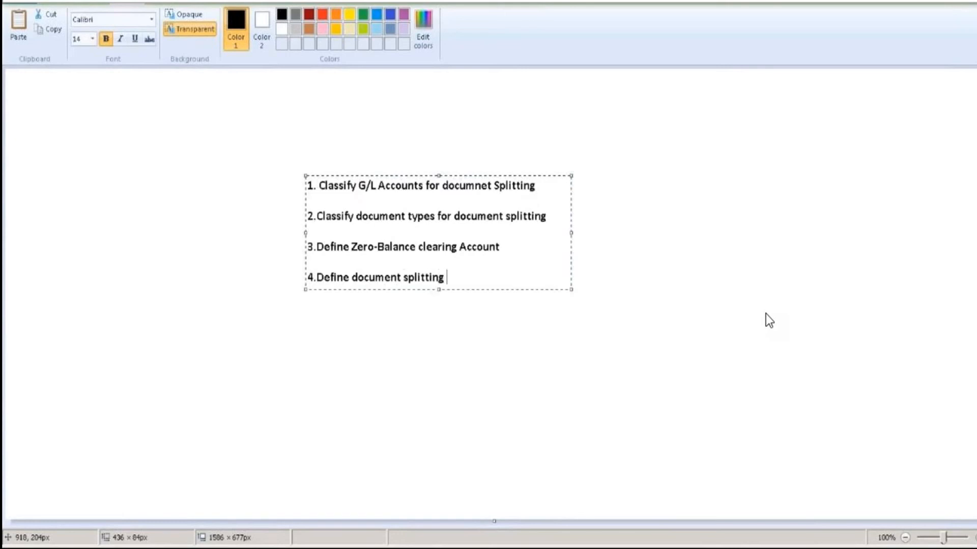
{"action": "type", "text": " charecteristics "}
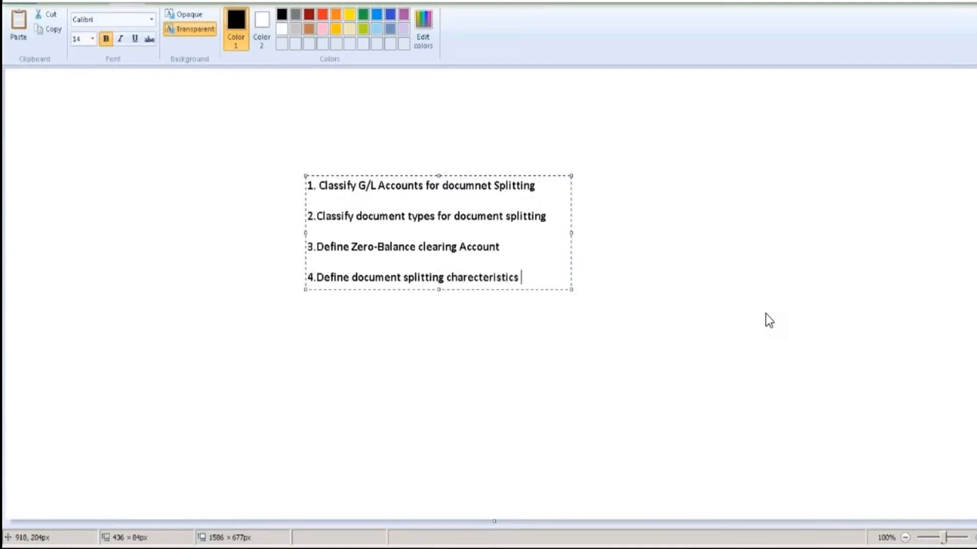
{"action": "type", "text": "for grneral edg"}
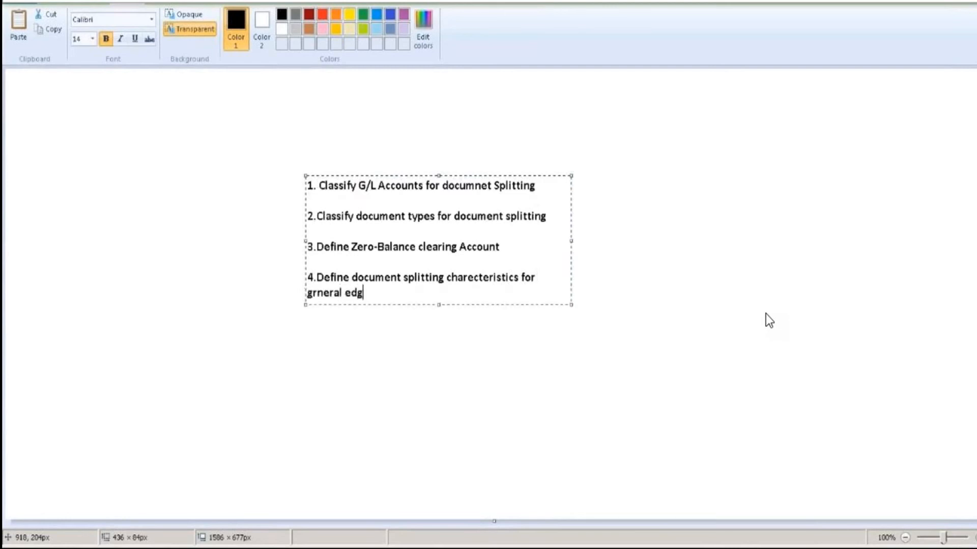
{"action": "type", "text": "er accounting"}
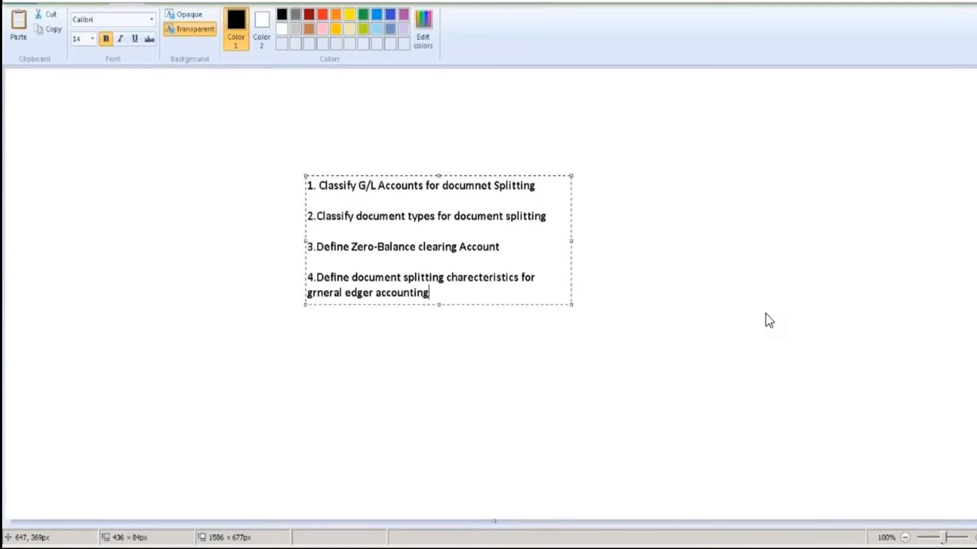
{"action": "left_click", "coordinate": [348, 292]}
{"action": "type", "text": "l"}
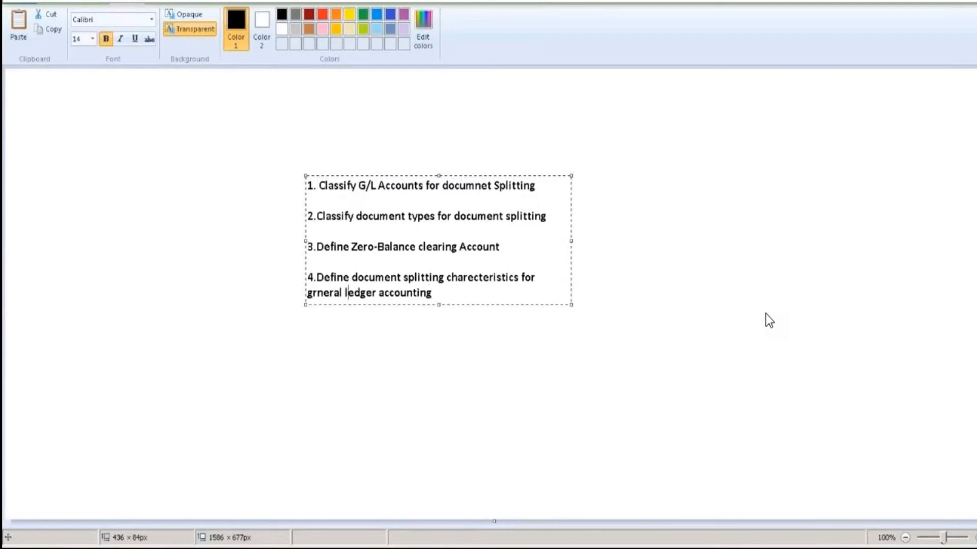
{"action": "left_click", "coordinate": [317, 293]}
{"action": "key", "text": "BackSpace"}
{"action": "type", "text": "e"}
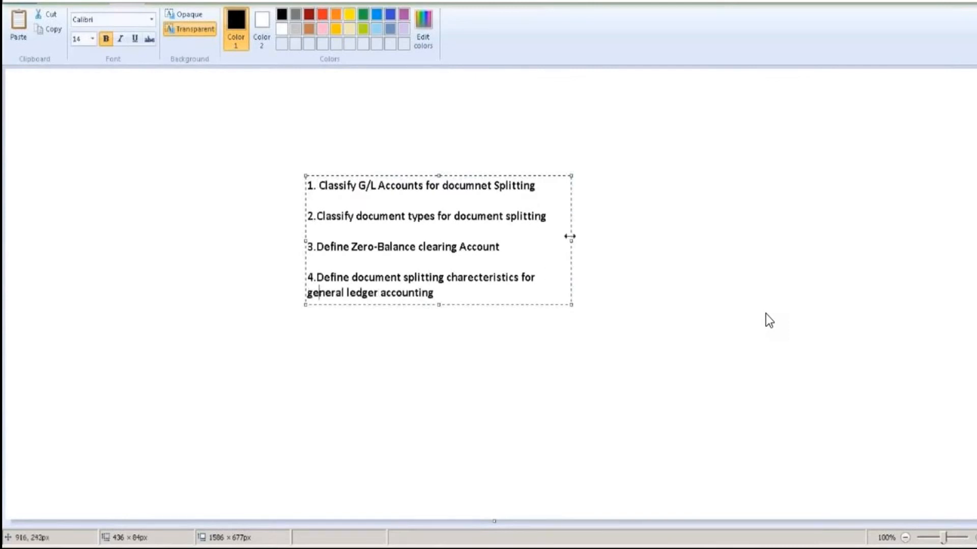
{"action": "left_click_drag", "start_coordinate": [571, 242], "coordinate": [657, 243]}
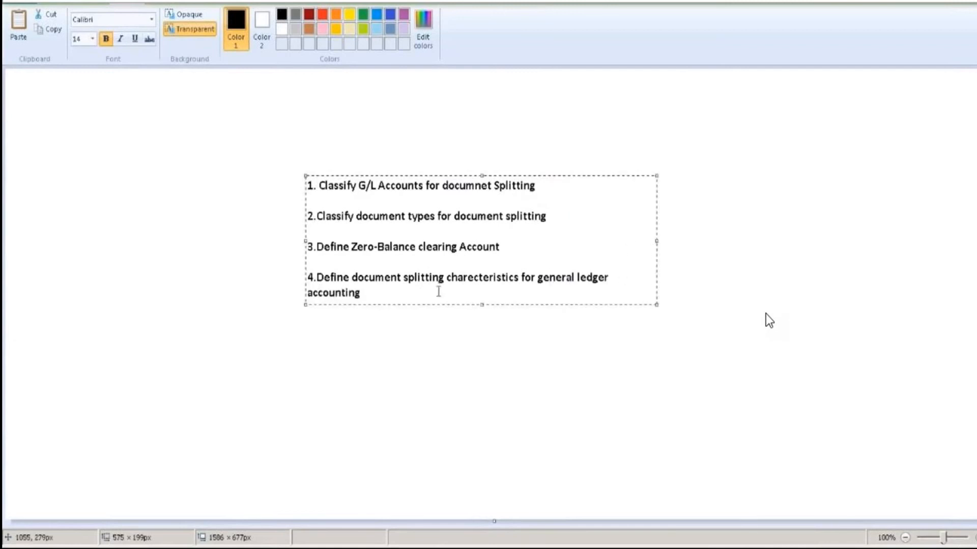
Add items 5–7: characteristics for controlling, Activate document splitting, Extended Document Splitting; commit the text
{"action": "key", "text": "Return"}
{"action": "key", "text": "Return"}
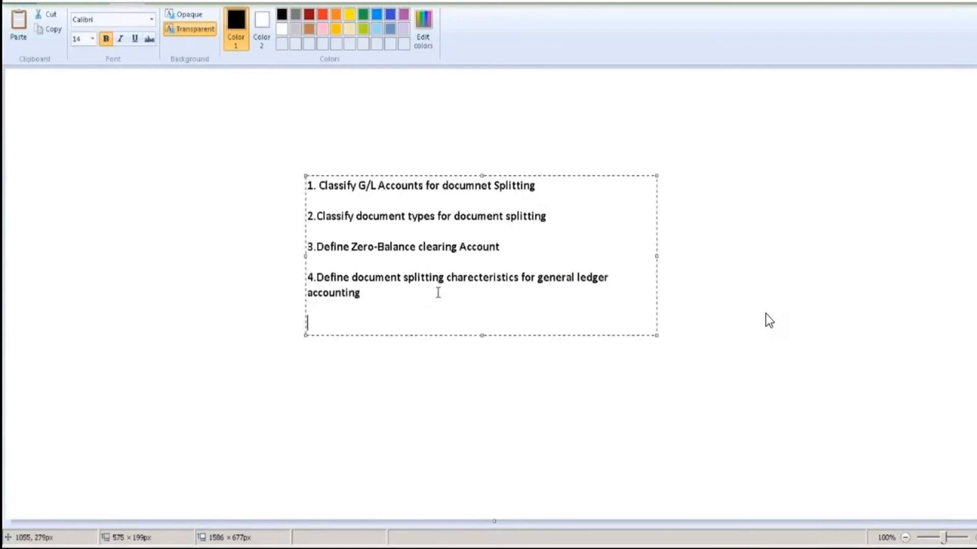
{"action": "type", "text": "5.Define document"}
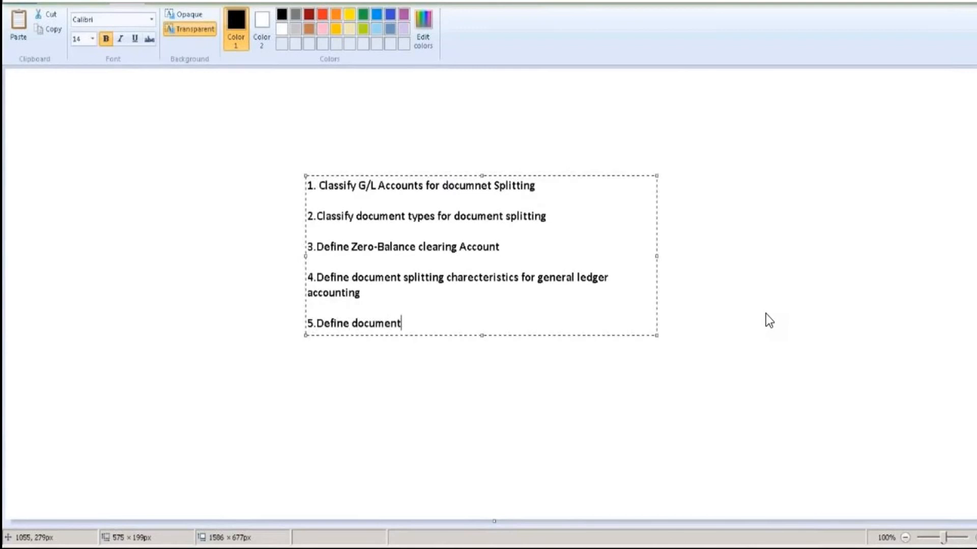
{"action": "type", "text": " splitting char"}
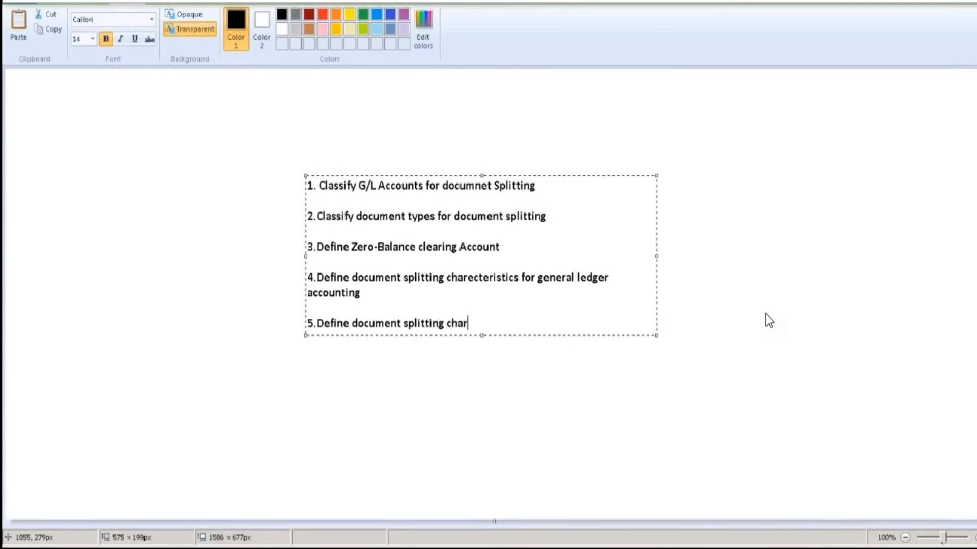
{"action": "type", "text": "ecteristics for "}
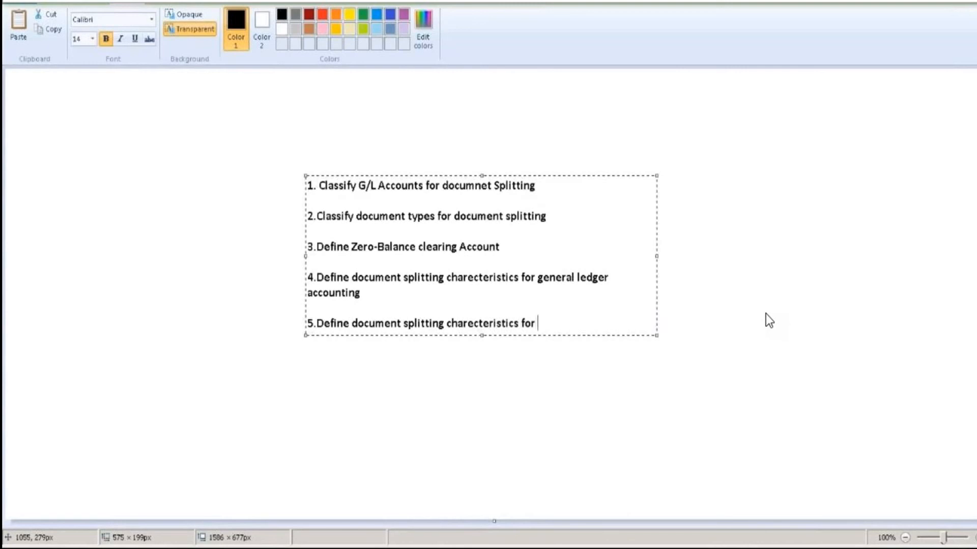
{"action": "type", "text": "controlling"}
{"action": "key", "text": "Return"}
{"action": "key", "text": "Return"}
{"action": "type", "text": "6.Ac"}
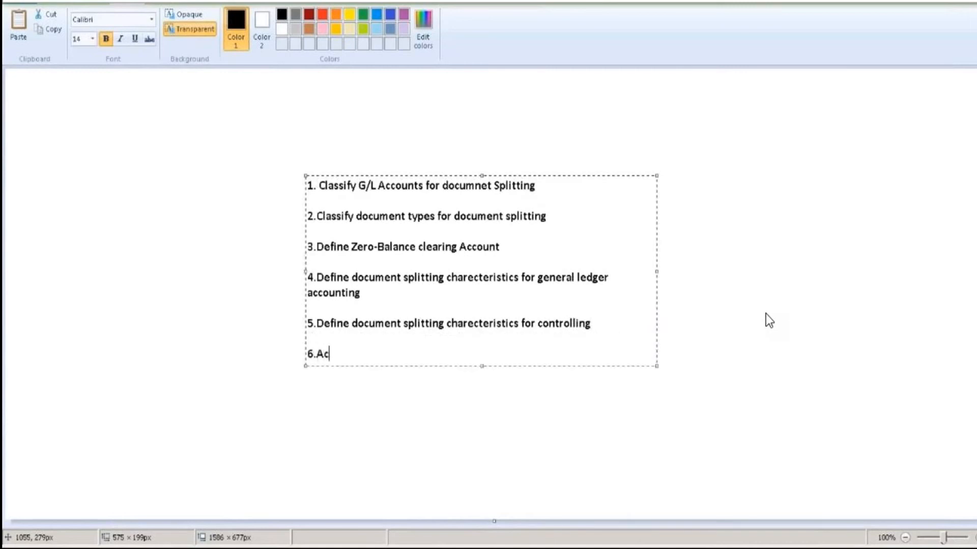
{"action": "type", "text": "tive"}
{"action": "key", "text": "BackSpace"}
{"action": "key", "text": "BackSpace"}
{"action": "type", "text": "ate document "}
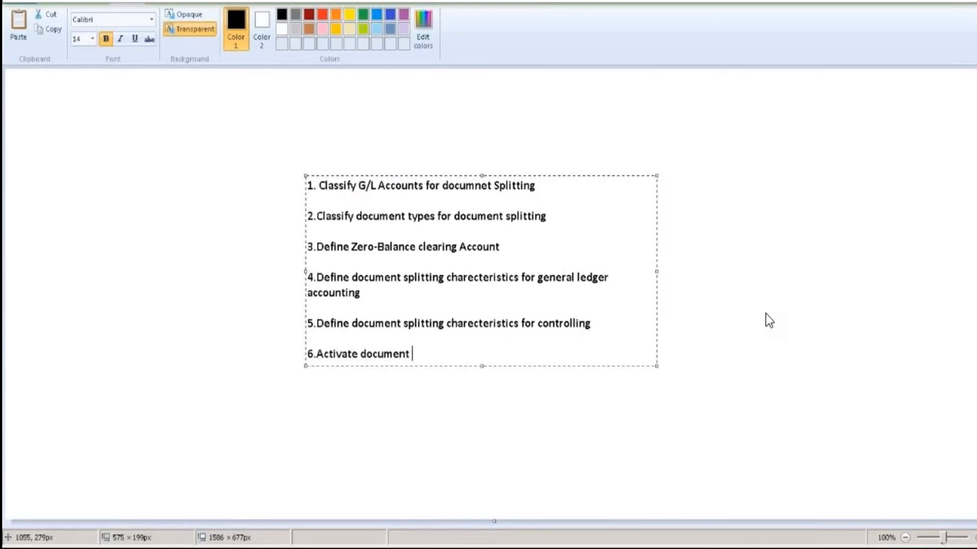
{"action": "type", "text": "splitting"}
{"action": "key", "text": "Return"}
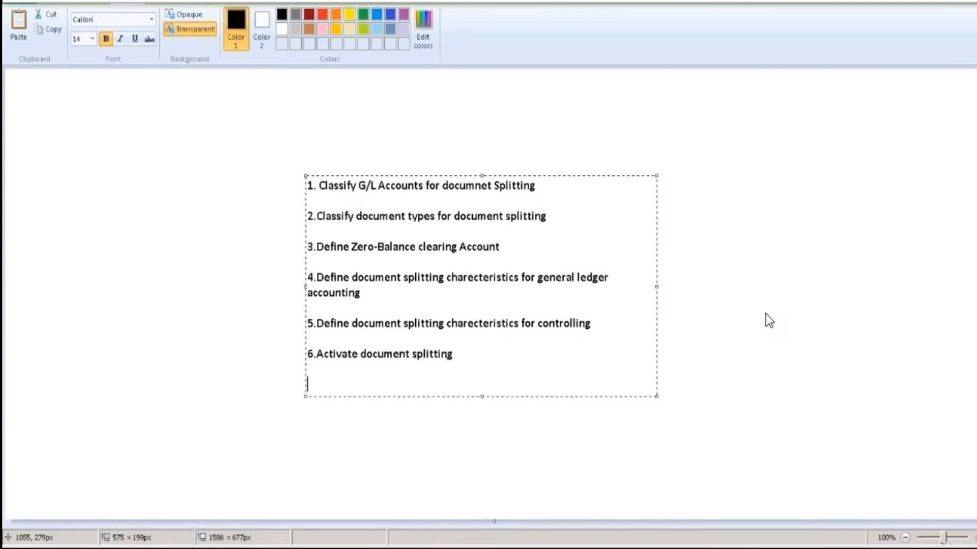
{"action": "type", "text": "7.Extended Documen"}
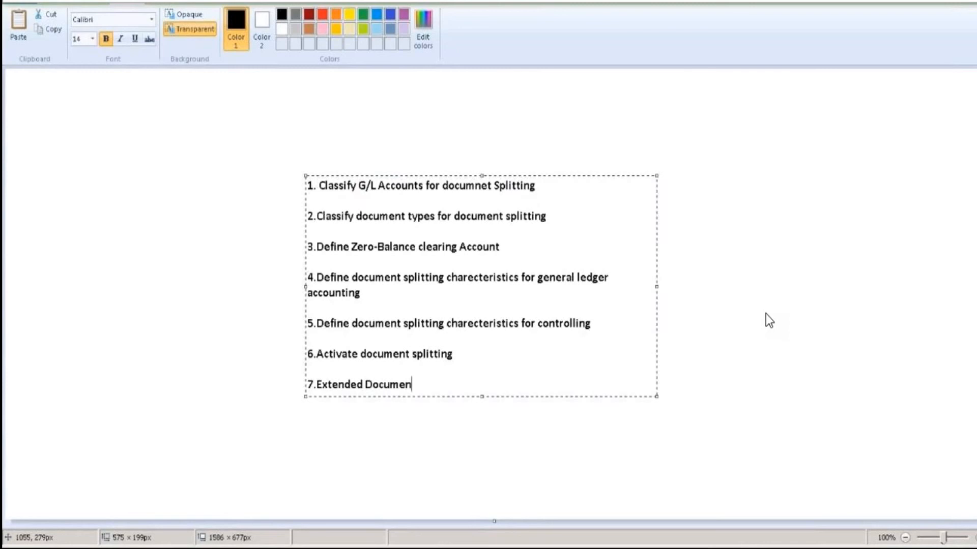
{"action": "type", "text": "t Splitting"}
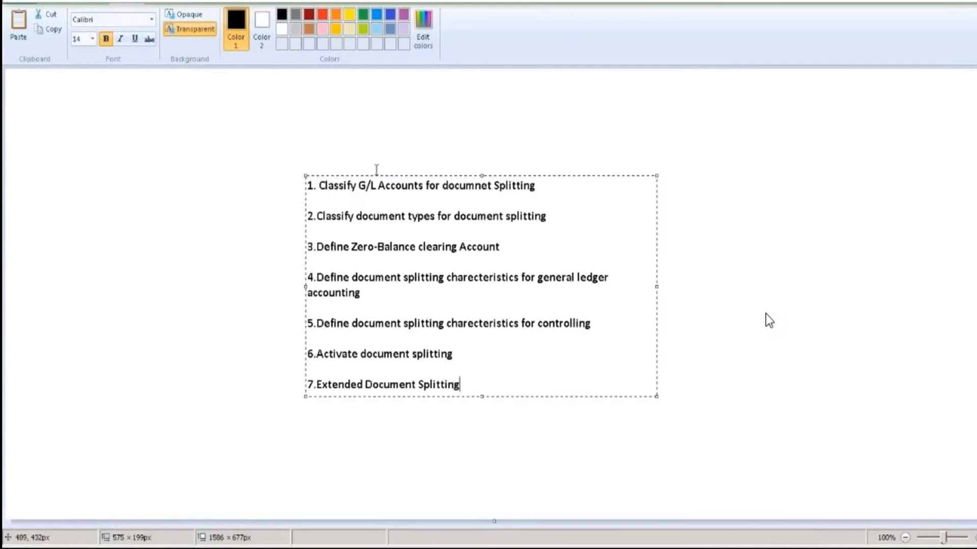
{"action": "left_click", "coordinate": [398, 429]}
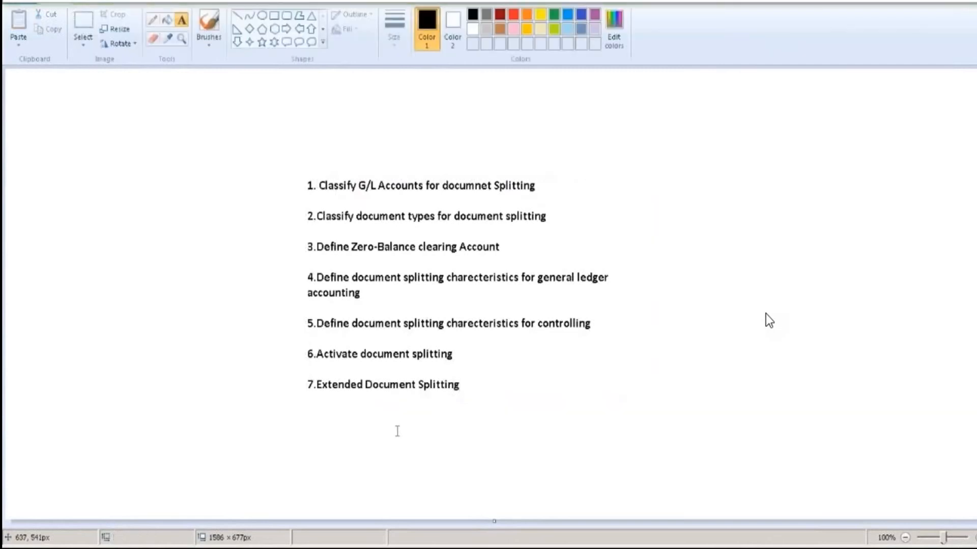
Frame the seven-item list with a rectangle outline, then launch SAP Logon
{"action": "left_click", "coordinate": [274, 15]}
{"action": "left_click_drag", "start_coordinate": [273, 138], "coordinate": [311, 159]}
{"action": "left_click_drag", "start_coordinate": [447, 188], "coordinate": [634, 418]}
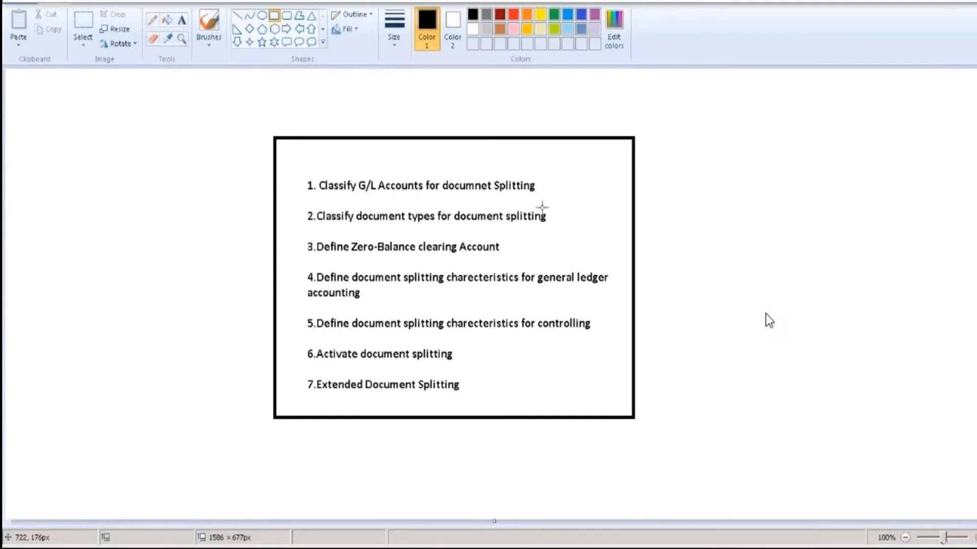
{"action": "left_click", "coordinate": [16, 548]}
{"action": "left_click", "coordinate": [46, 310]}
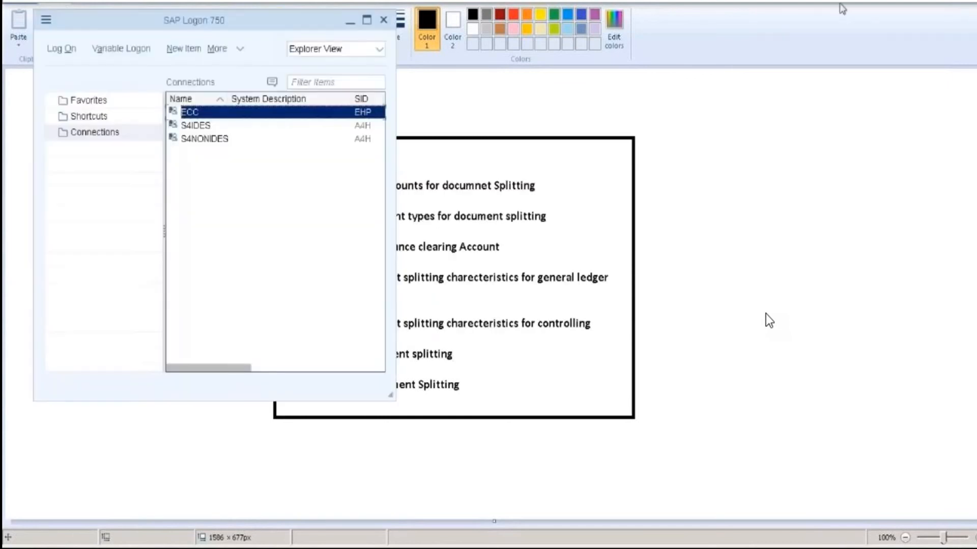
Log on to S4IDES with the user and password, continuing without ending other sessions
{"action": "double_click", "coordinate": [198, 127]}
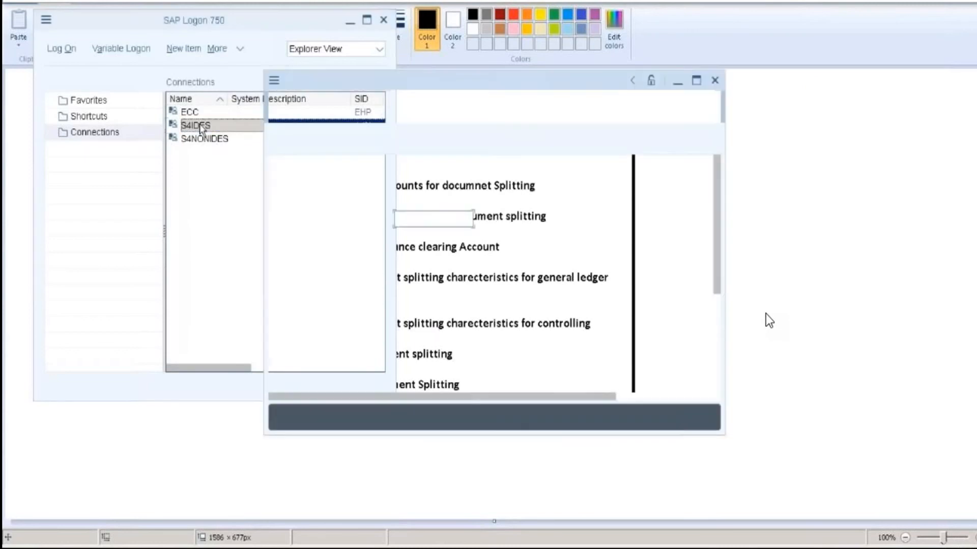
{"action": "type", "text": "BEST"}
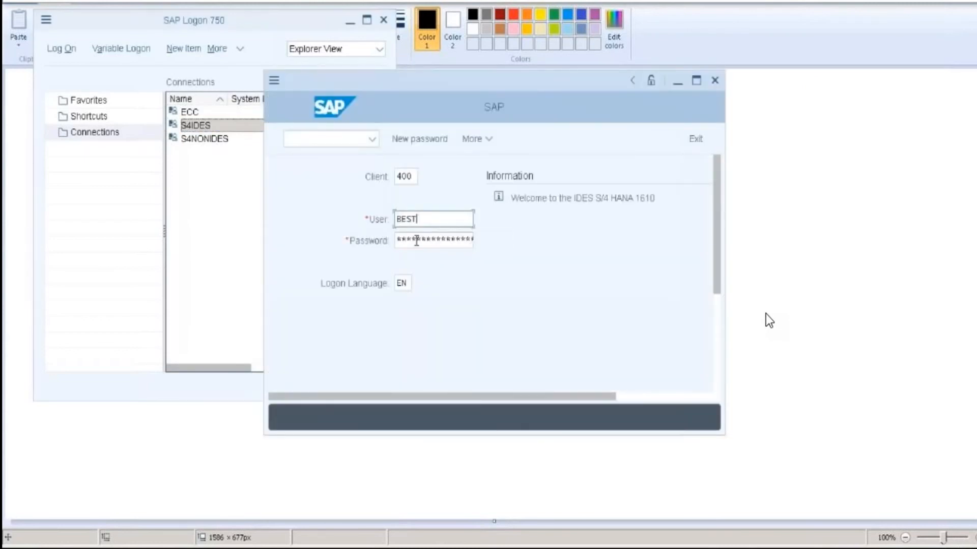
{"action": "left_click", "coordinate": [416, 240]}
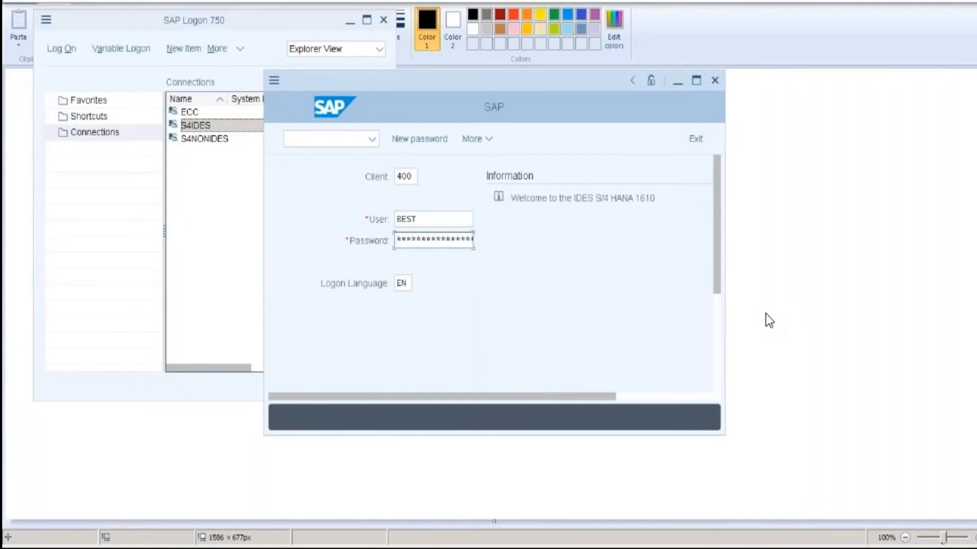
{"action": "key", "text": "Return"}
{"action": "left_click", "coordinate": [375, 293]}
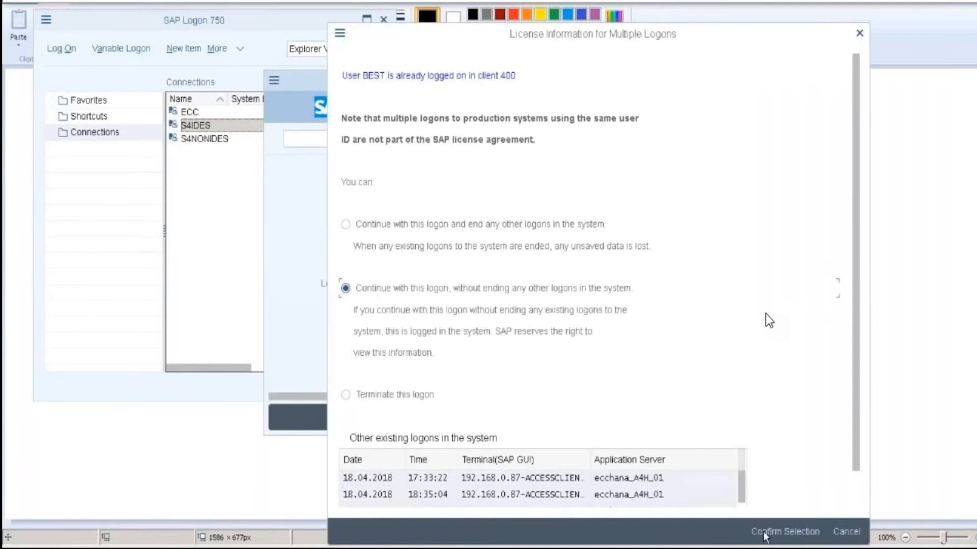
{"action": "left_click", "coordinate": [764, 533]}
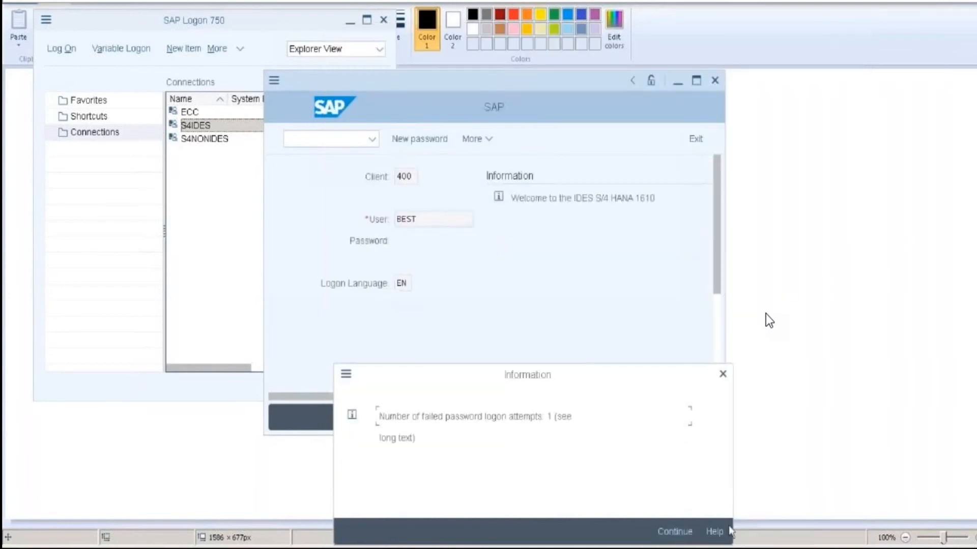
{"action": "key", "text": "Return"}
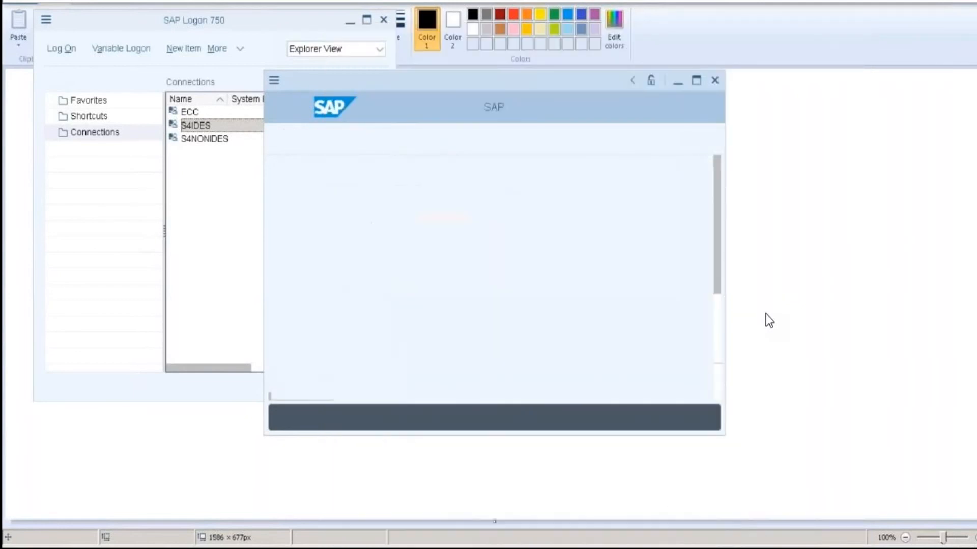
Maximize the SAP Easy Access window and run transaction SPRO
{"action": "left_click", "coordinate": [696, 81]}
{"action": "type", "text": "SPRO"}
{"action": "key", "text": "Return"}
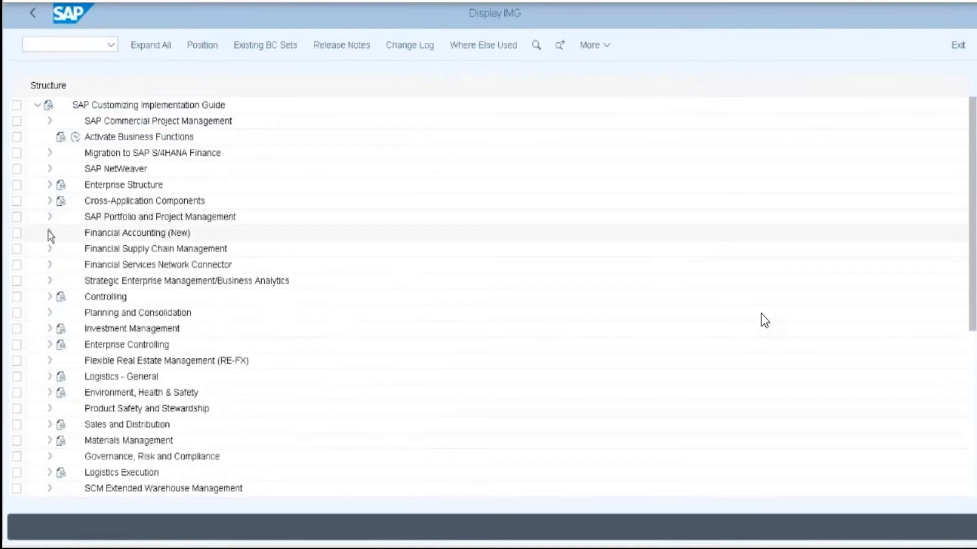
Expand Financial Accounting (New) > General Ledger Accounting (New) > Business Transactions > Document Splitting, checking the Paint list
{"action": "left_click", "coordinate": [49, 233]}
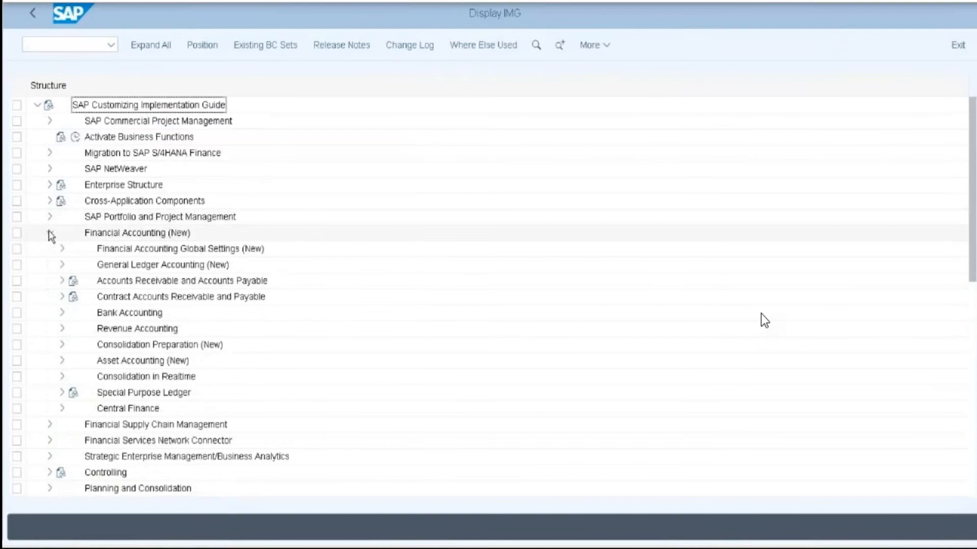
{"action": "left_click", "coordinate": [62, 265]}
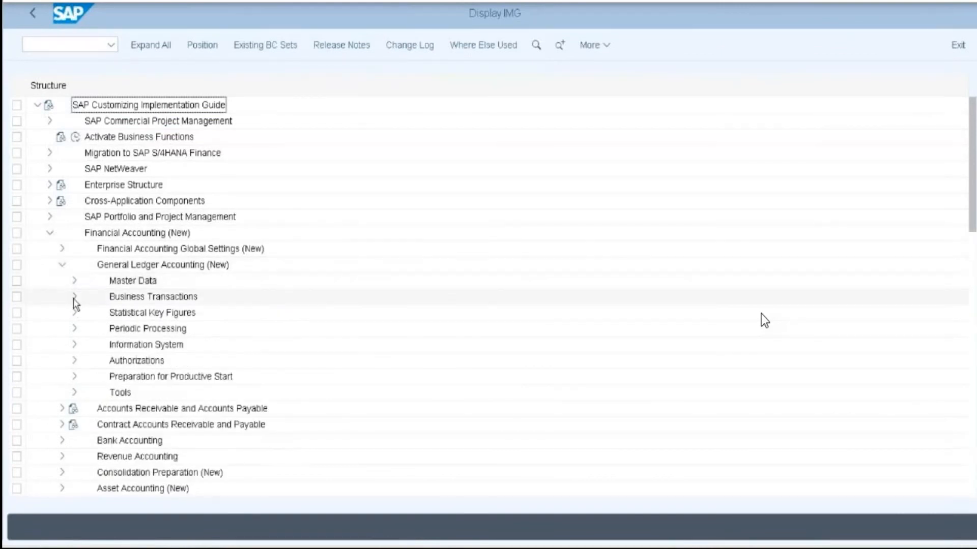
{"action": "left_click", "coordinate": [74, 299]}
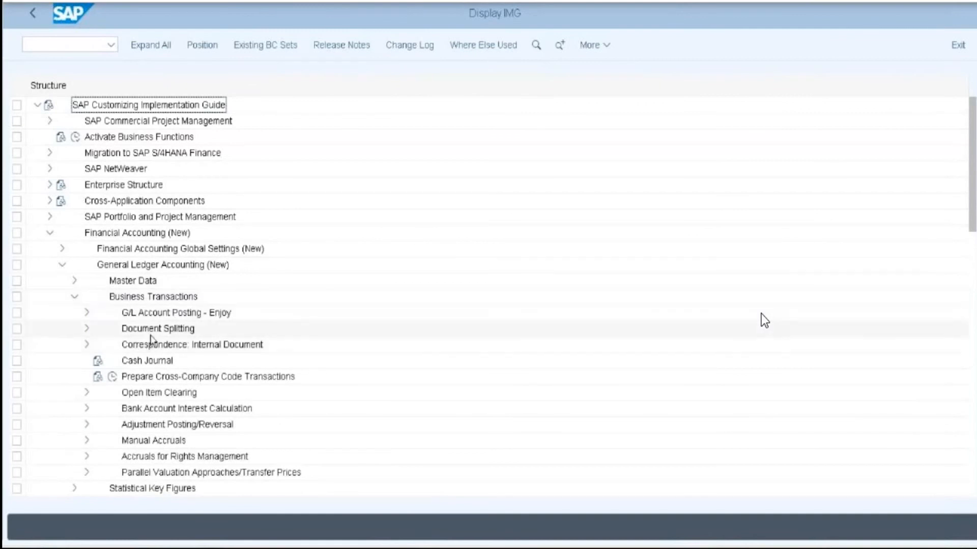
{"action": "left_click", "coordinate": [87, 329]}
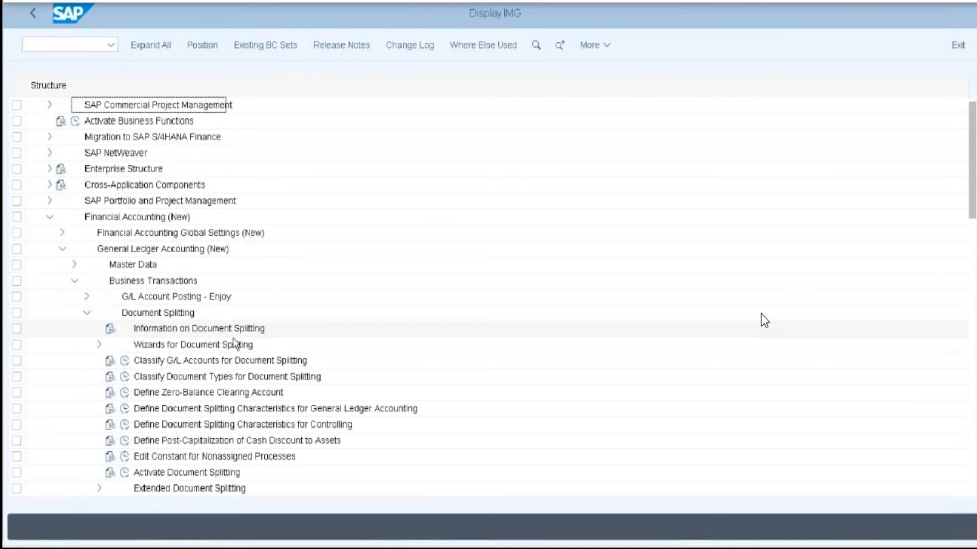
{"action": "scroll", "coordinate": [234, 342], "scroll_direction": "down", "scroll_amount": 1}
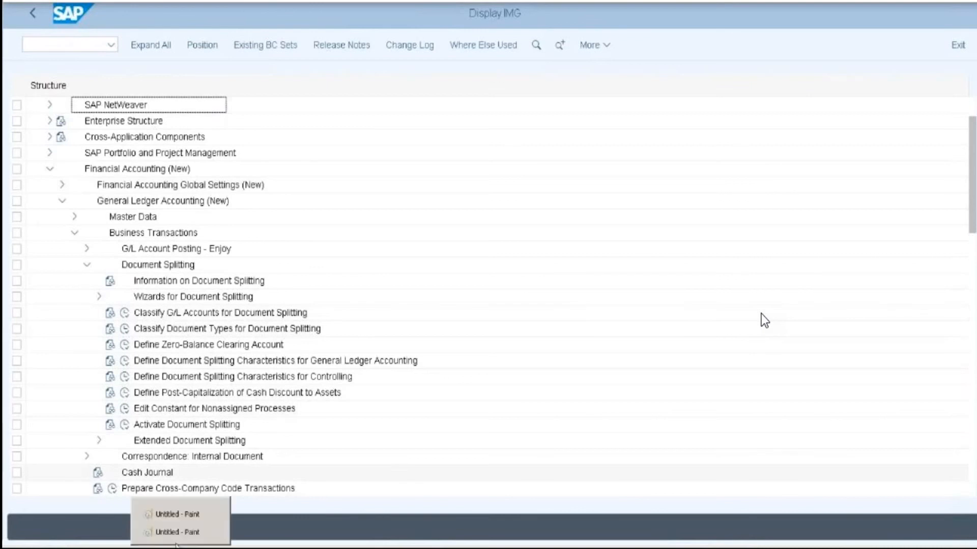
{"action": "left_click", "coordinate": [216, 529]}
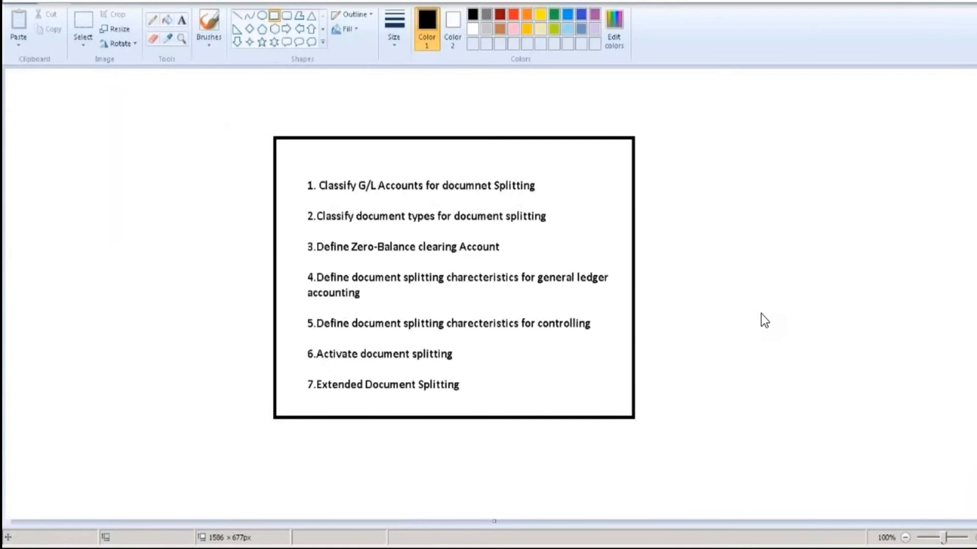
{"action": "mouse_move", "coordinate": [203, 540]}
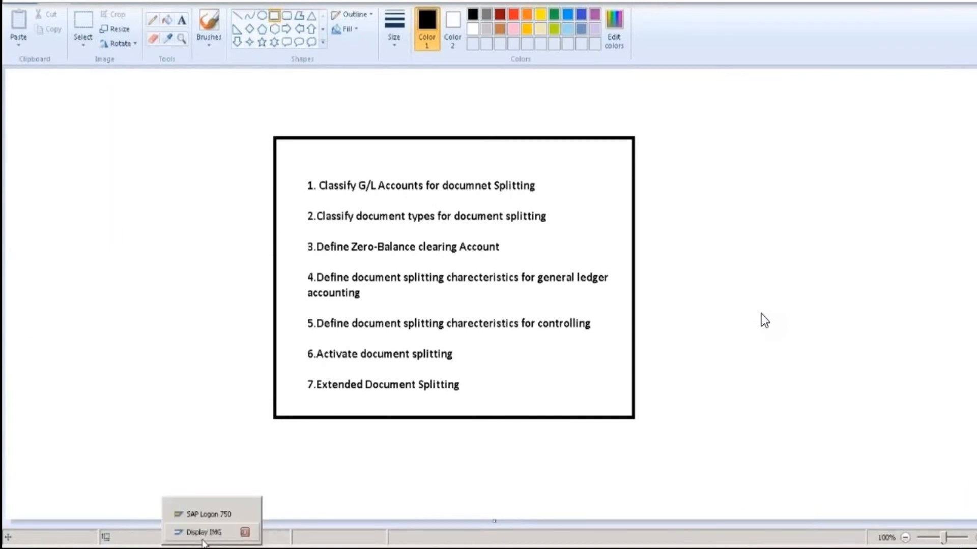
{"action": "left_click", "coordinate": [202, 532]}
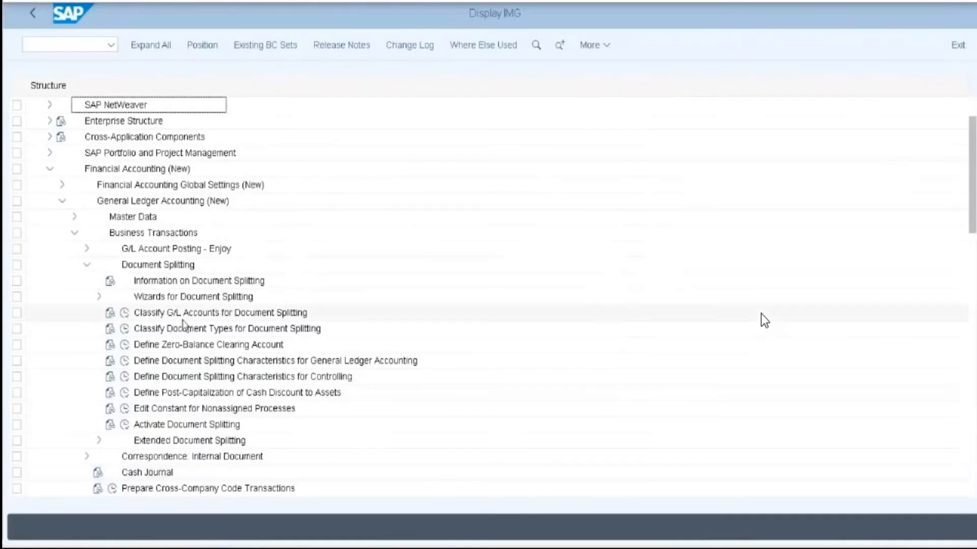
Run Classify G/L Accounts for Document Splitting for chart of accounts 2018
{"action": "left_click", "coordinate": [124, 313]}
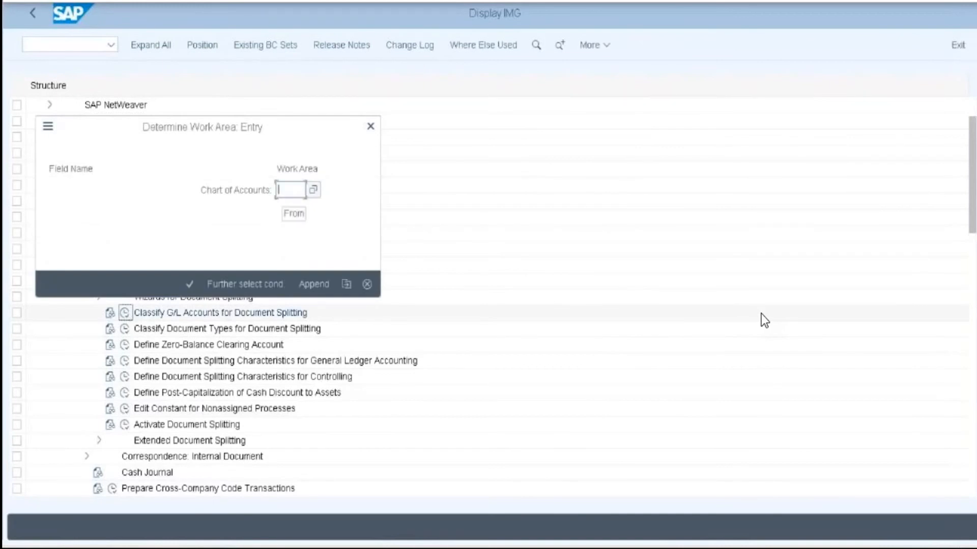
{"action": "type", "text": "2018"}
{"action": "key", "text": "Return"}
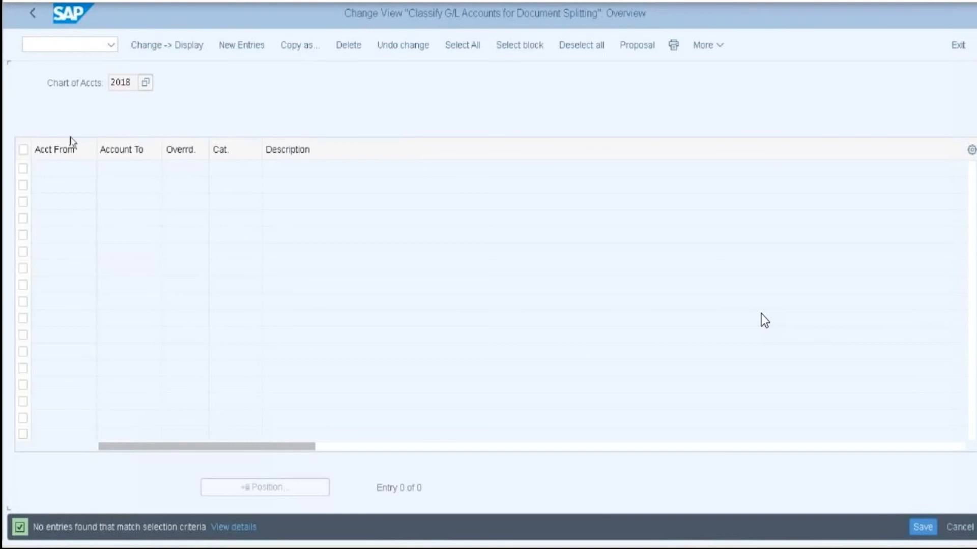
{"action": "left_click", "coordinate": [14, 1]}
Open a new SAP session, run SPRO, and display the reference IMG
{"action": "left_click", "coordinate": [55, 138]}
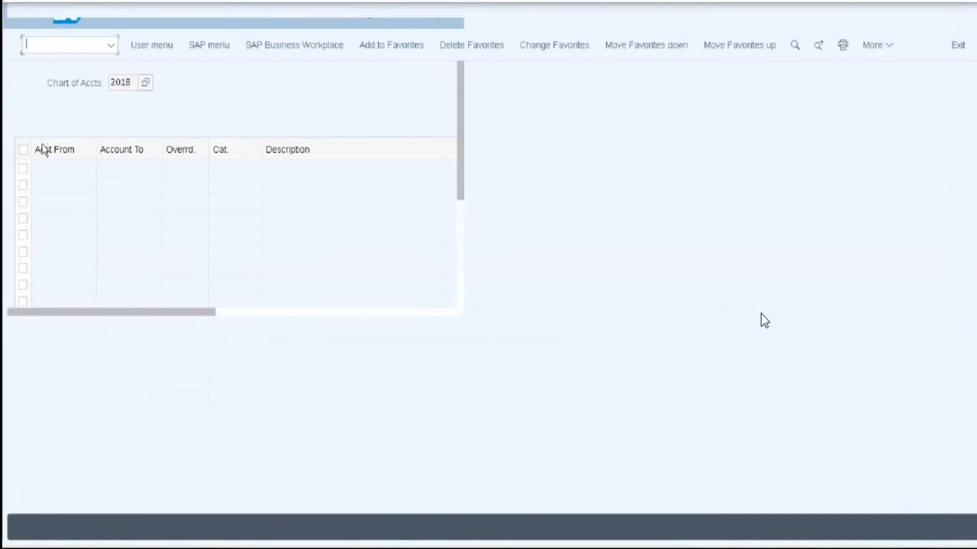
{"action": "type", "text": "SPRO"}
{"action": "key", "text": "Return"}
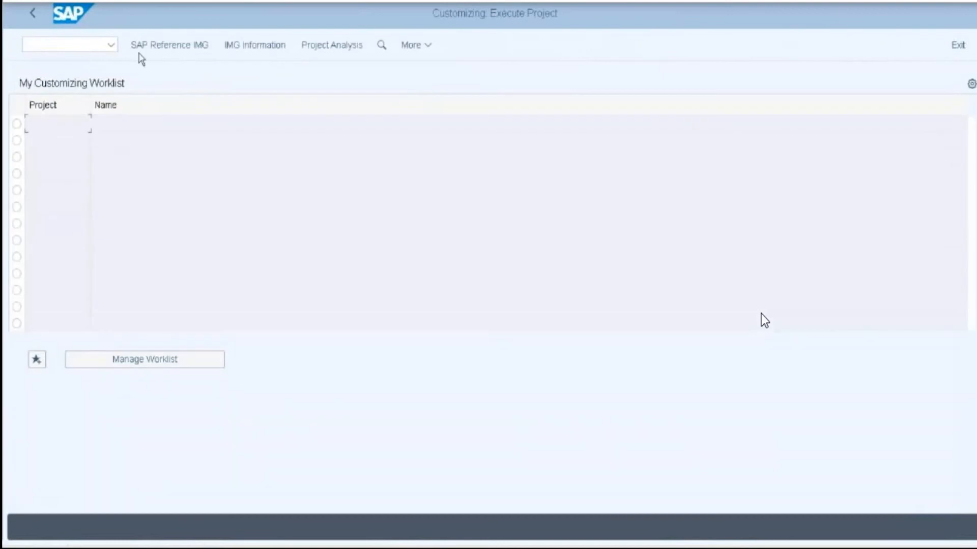
{"action": "left_click", "coordinate": [142, 52]}
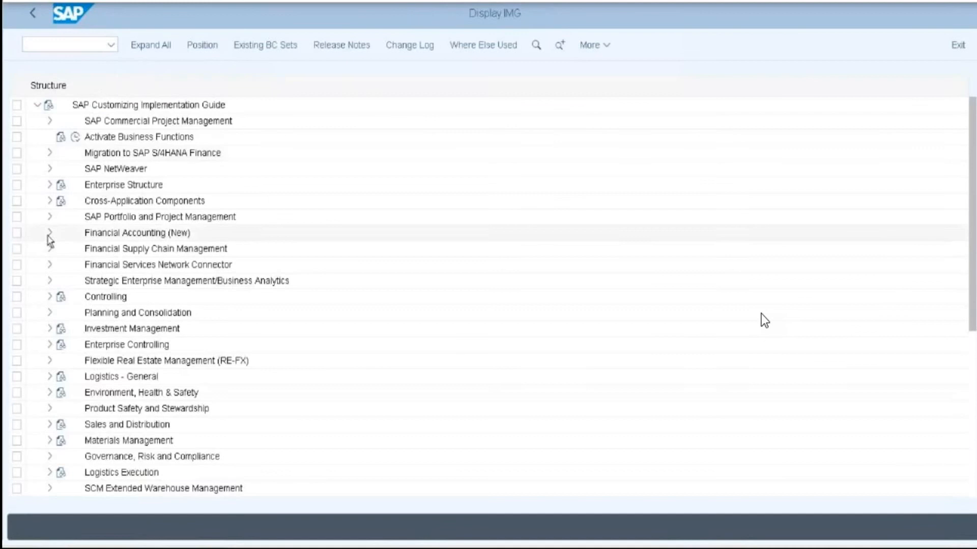
Expand General Ledger Accounting (New) > Master Data > G/L Accounts > Preparations and run Define Account Group
{"action": "left_click", "coordinate": [49, 233]}
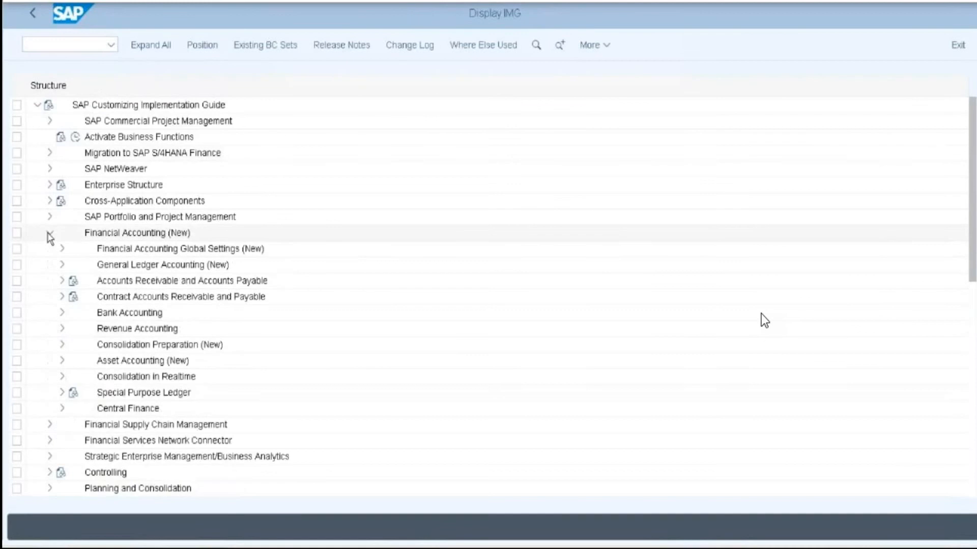
{"action": "left_click", "coordinate": [62, 265]}
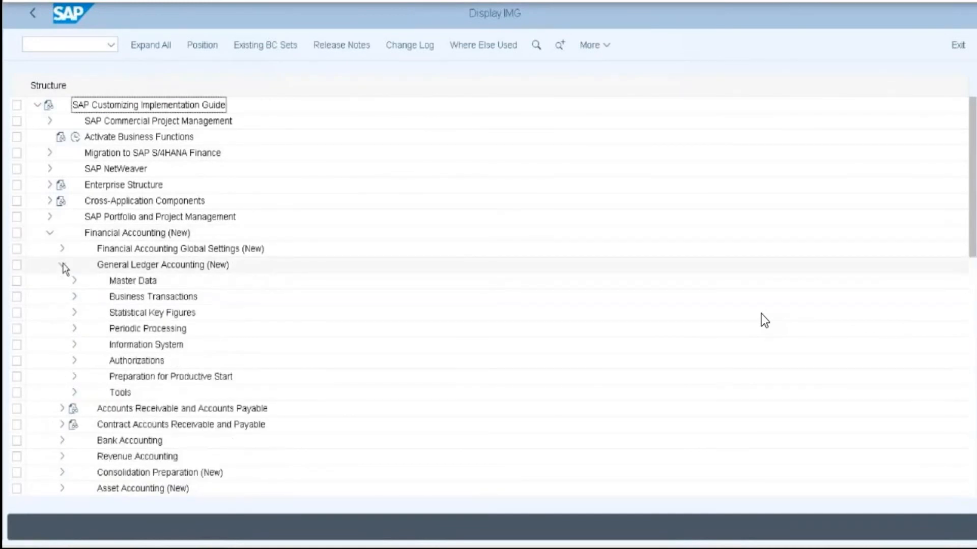
{"action": "left_click", "coordinate": [76, 283]}
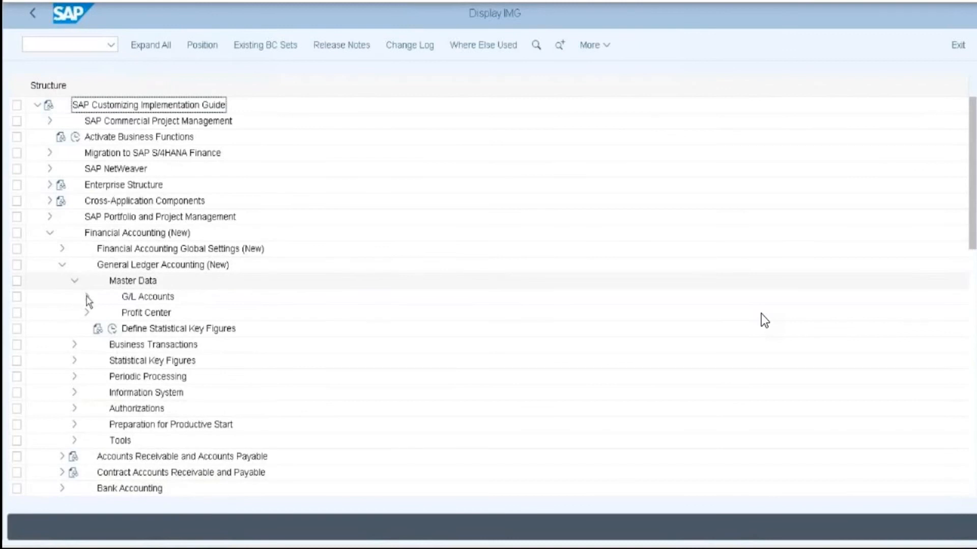
{"action": "left_click", "coordinate": [87, 298]}
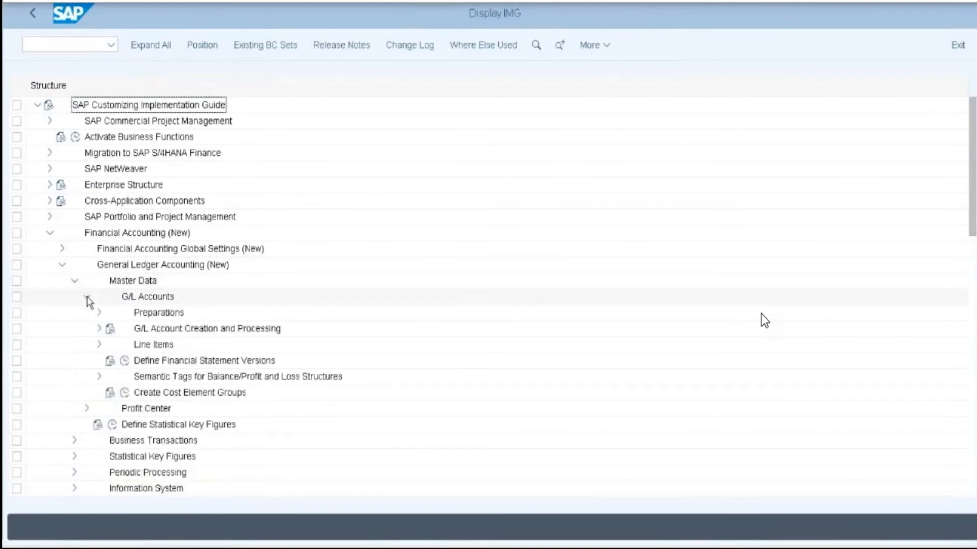
{"action": "left_click", "coordinate": [100, 313]}
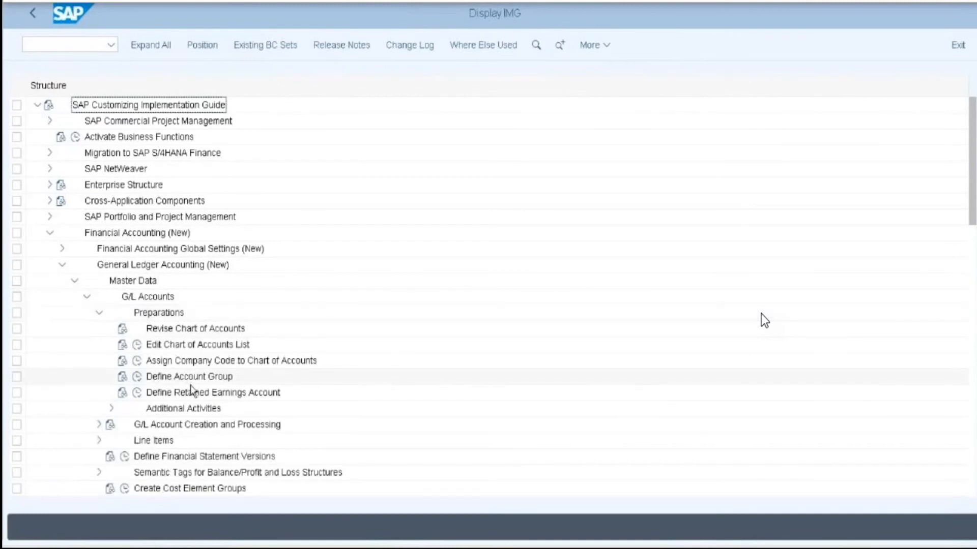
{"action": "left_click", "coordinate": [137, 378]}
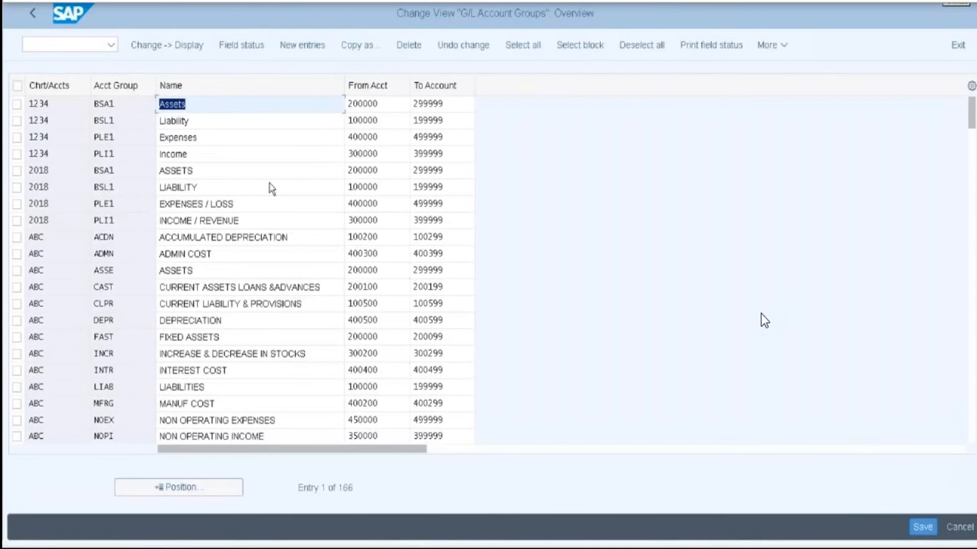
Select chart 2018 account groups BSA1, BSL1, PLE1 and PLI1 to review their number ranges
{"action": "left_click", "coordinate": [17, 172]}
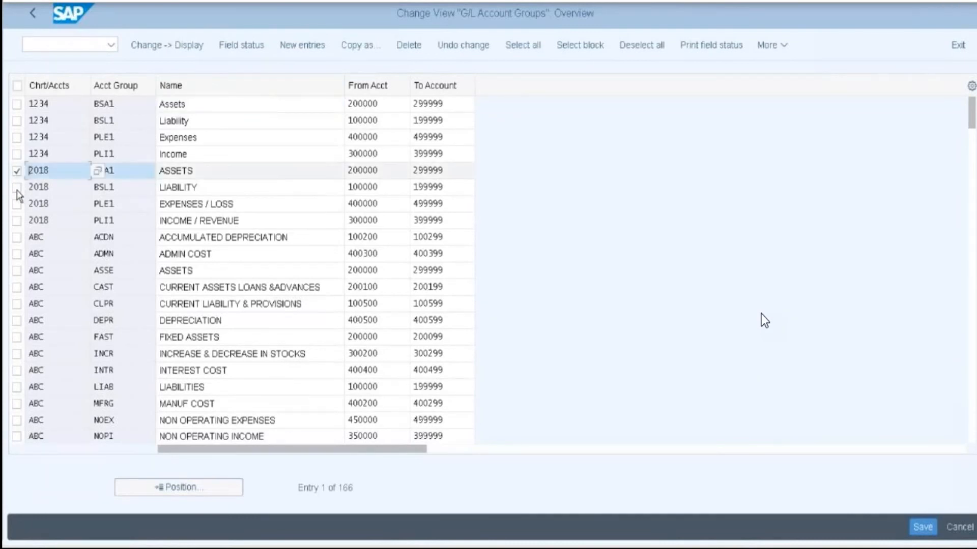
{"action": "left_click", "coordinate": [18, 189]}
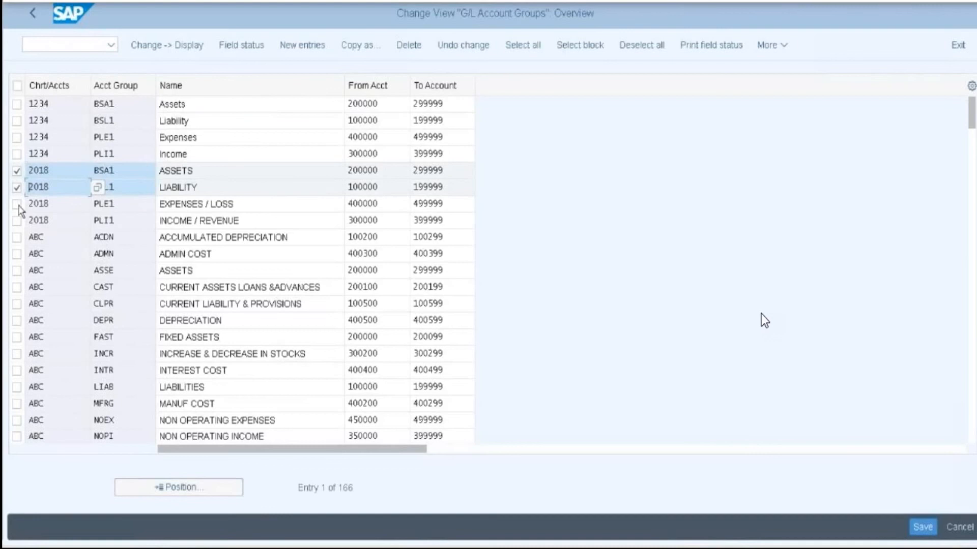
{"action": "left_click", "coordinate": [18, 205]}
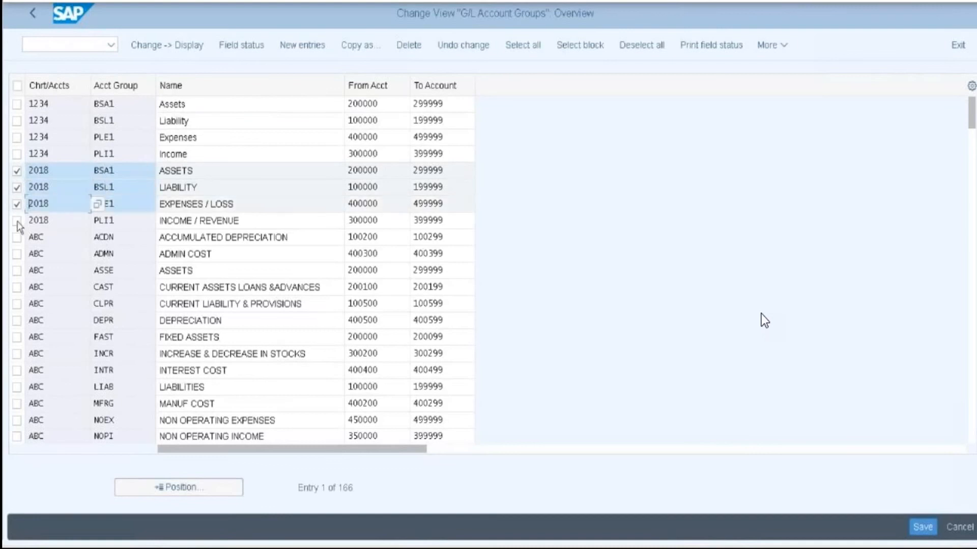
{"action": "left_click", "coordinate": [18, 222]}
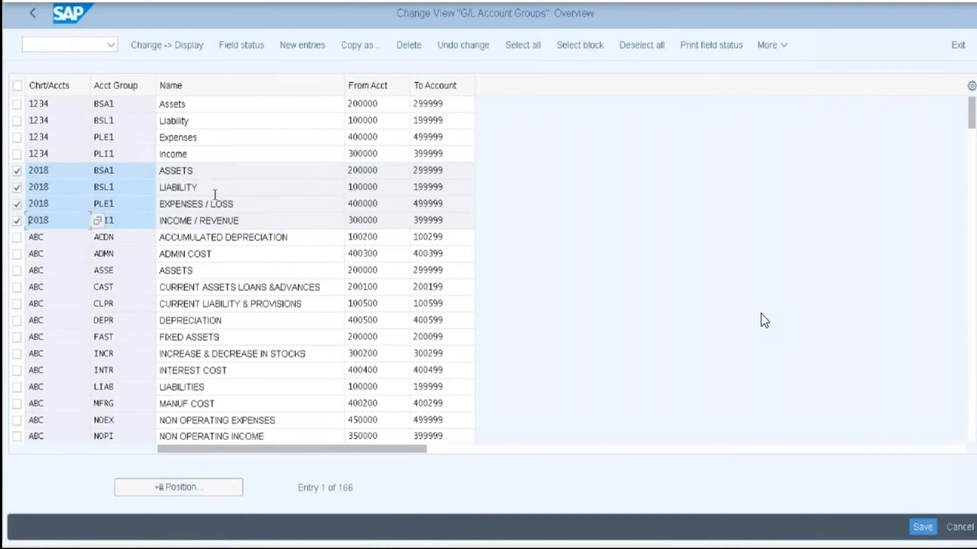
{"action": "left_click", "coordinate": [211, 548]}
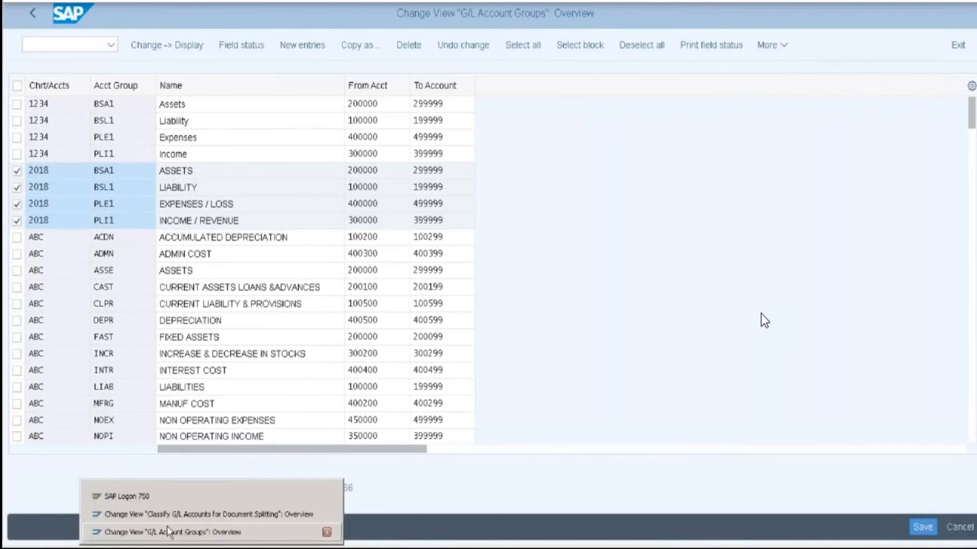
In the document splitting classification, add a new entry for accounts 200000 to 299999
{"action": "left_click", "coordinate": [217, 520]}
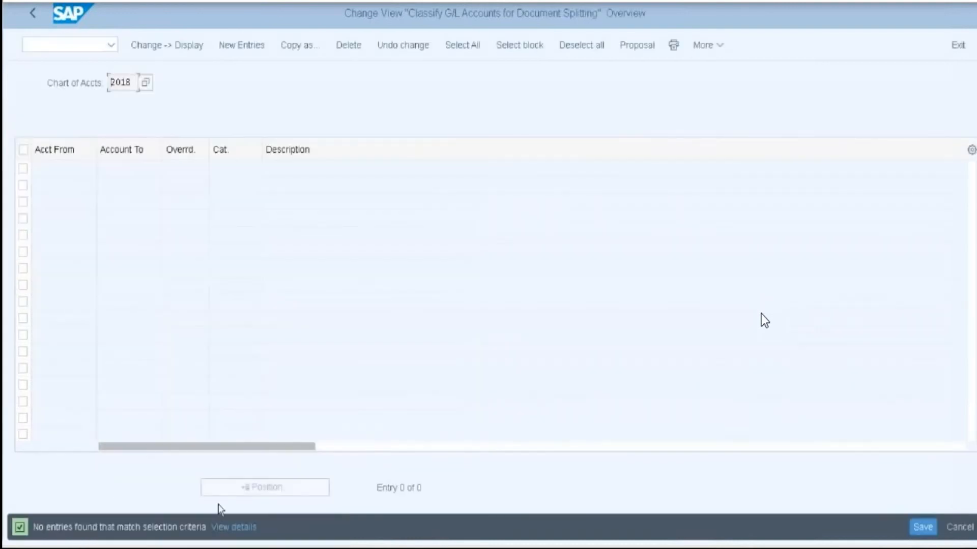
{"action": "left_click", "coordinate": [242, 50]}
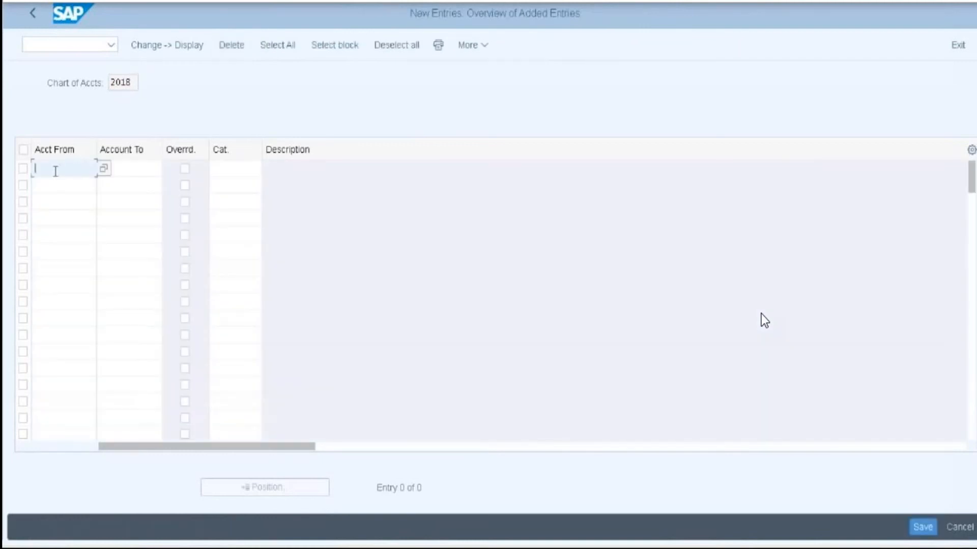
{"action": "type", "text": "200000"}
{"action": "left_click", "coordinate": [132, 171]}
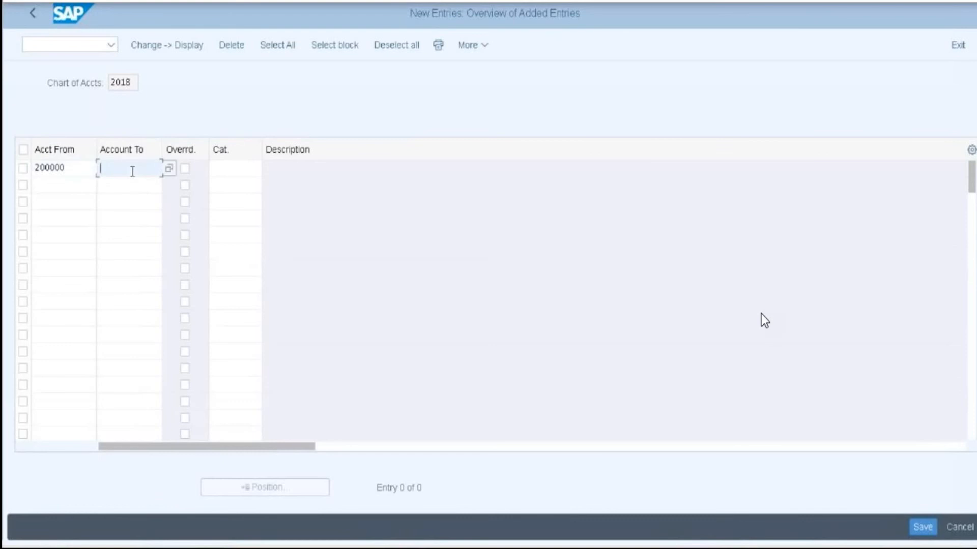
{"action": "type", "text": "299999"}
{"action": "key", "text": "Return"}
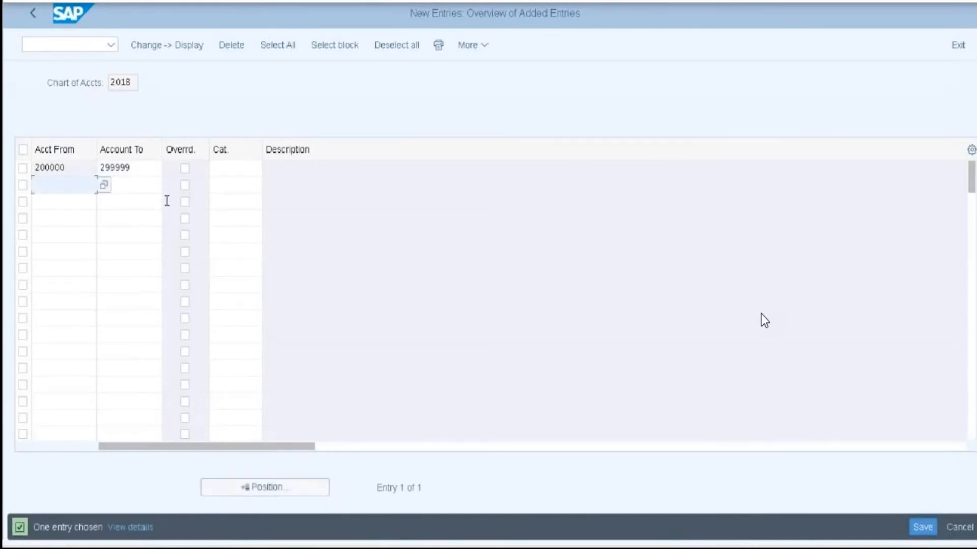
{"action": "left_click", "coordinate": [240, 166]}
Set the first row's category to 01000 and classify 100000–199999 as Expense 20000
{"action": "left_click", "coordinate": [266, 170]}
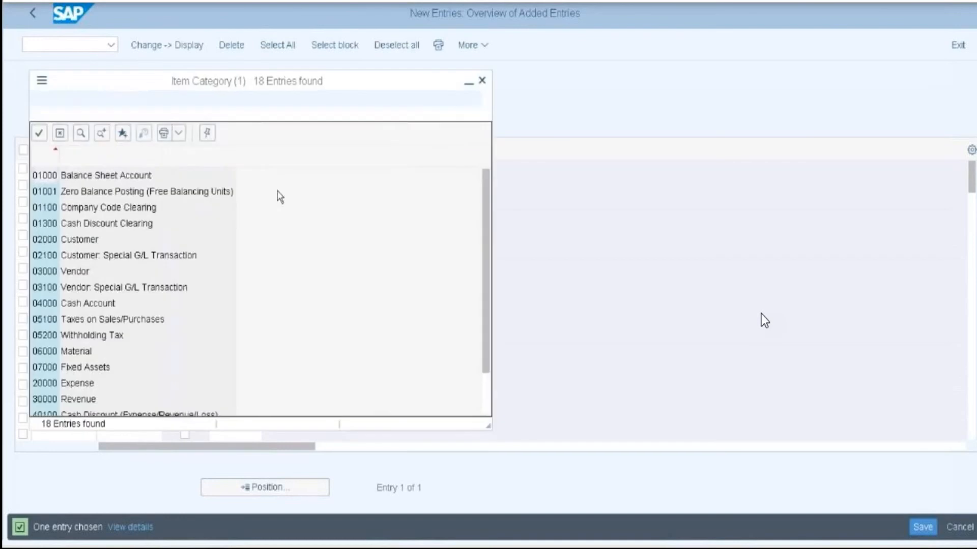
{"action": "double_click", "coordinate": [44, 179]}
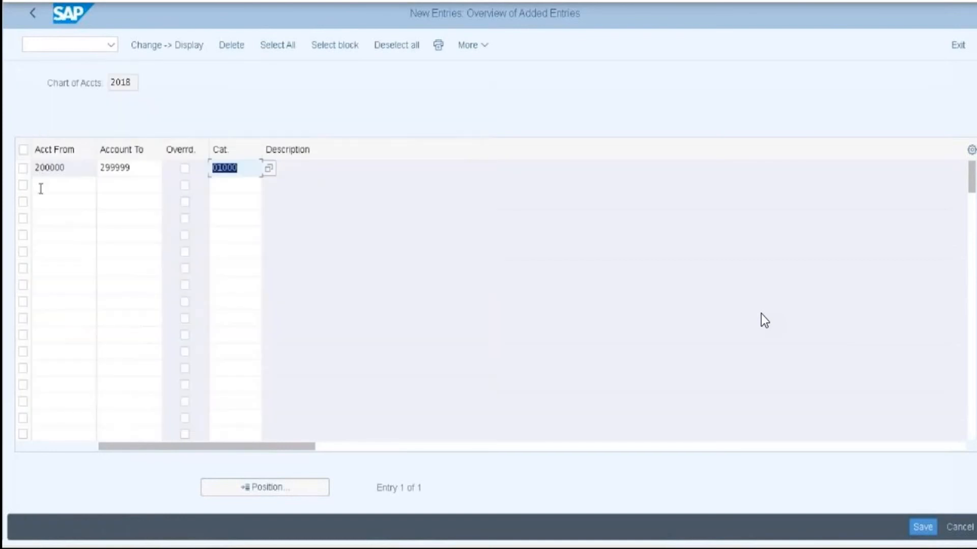
{"action": "key", "text": "Return"}
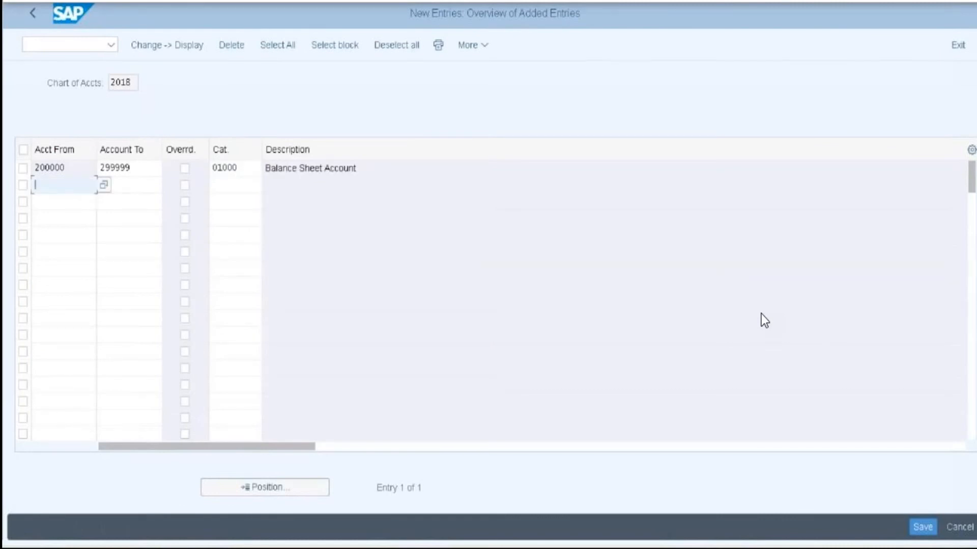
{"action": "type", "text": "100000"}
{"action": "left_click", "coordinate": [123, 190]}
{"action": "type", "text": "199999"}
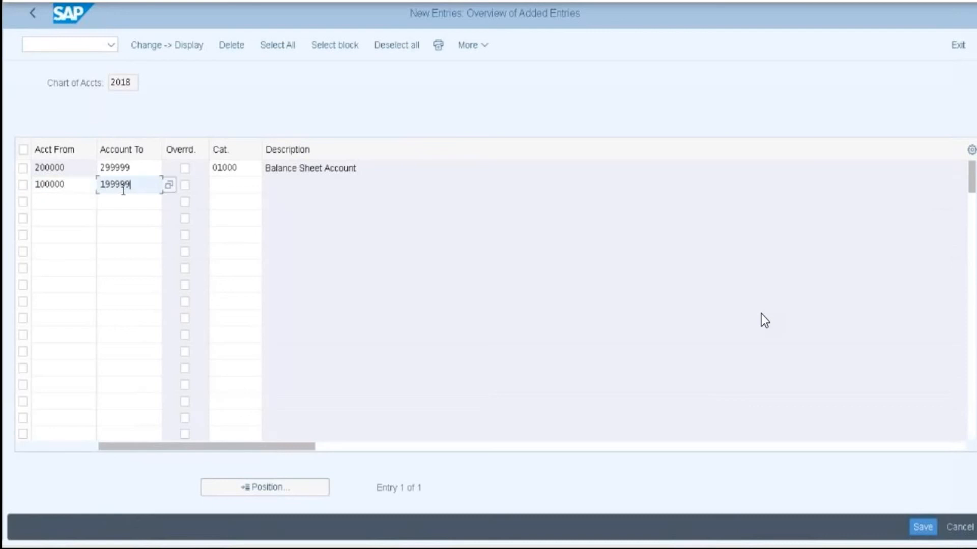
{"action": "left_click", "coordinate": [221, 187]}
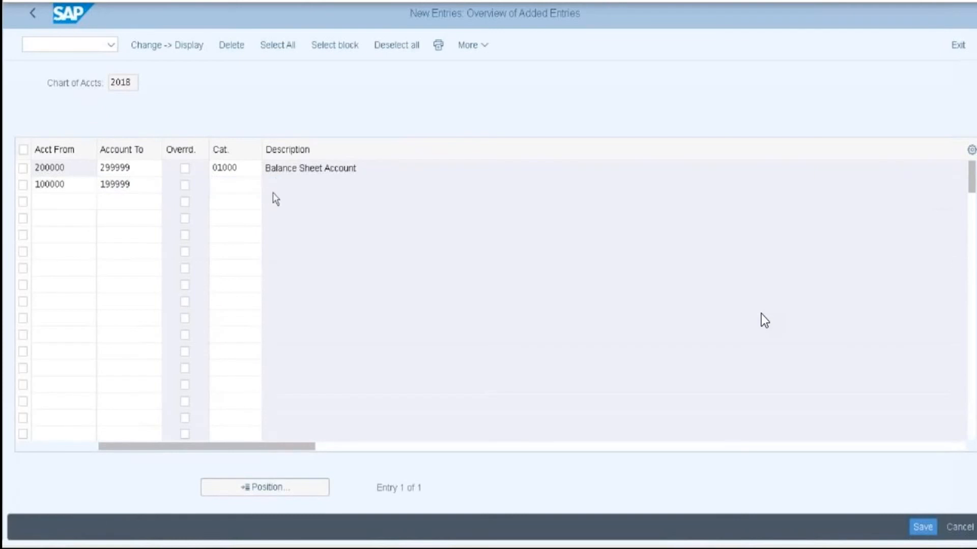
{"action": "left_click", "coordinate": [271, 188]}
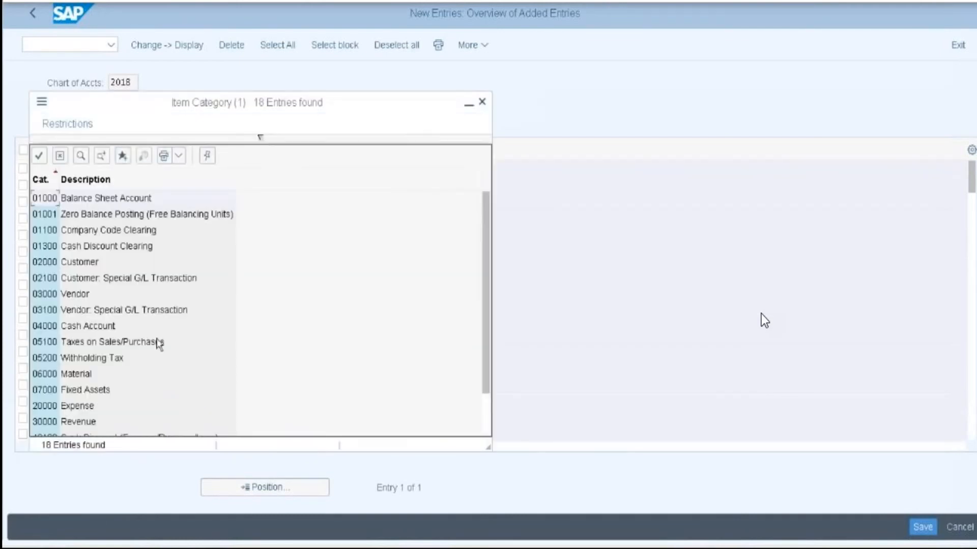
{"action": "double_click", "coordinate": [45, 410]}
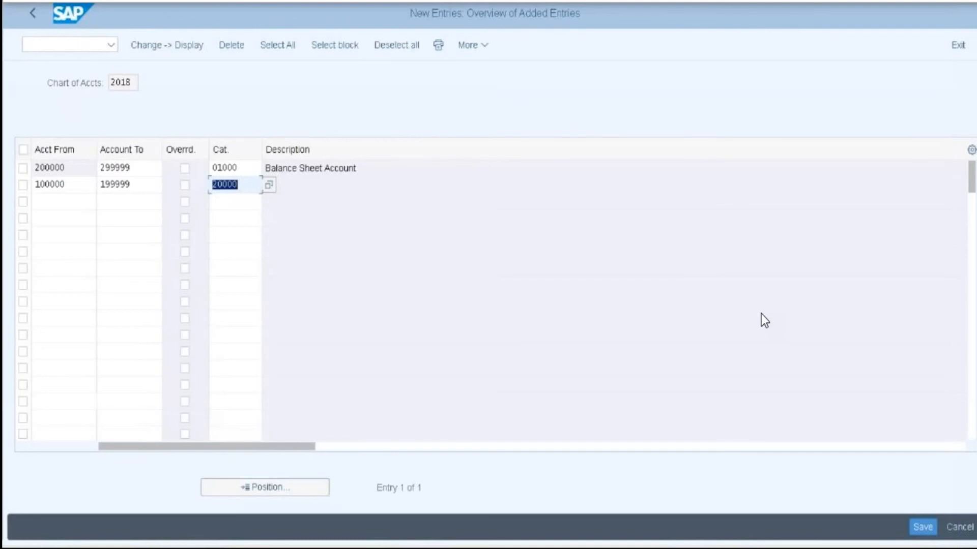
{"action": "key", "text": "Return"}
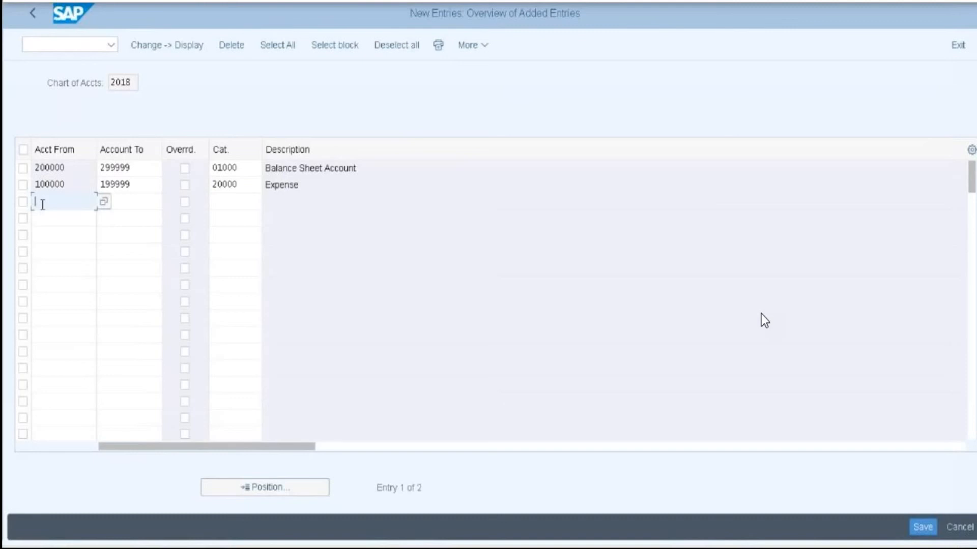
Classify account range 400000–499999 as Revenue, category 30000
{"action": "type", "text": "400000"}
{"action": "left_click", "coordinate": [122, 206]}
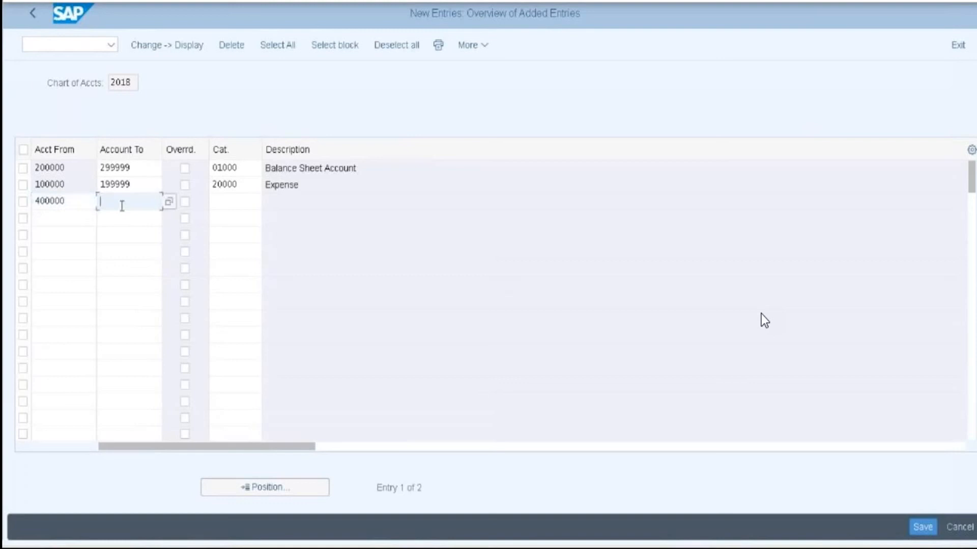
{"action": "type", "text": "499999"}
{"action": "left_click", "coordinate": [219, 200]}
{"action": "key", "text": "F4"}
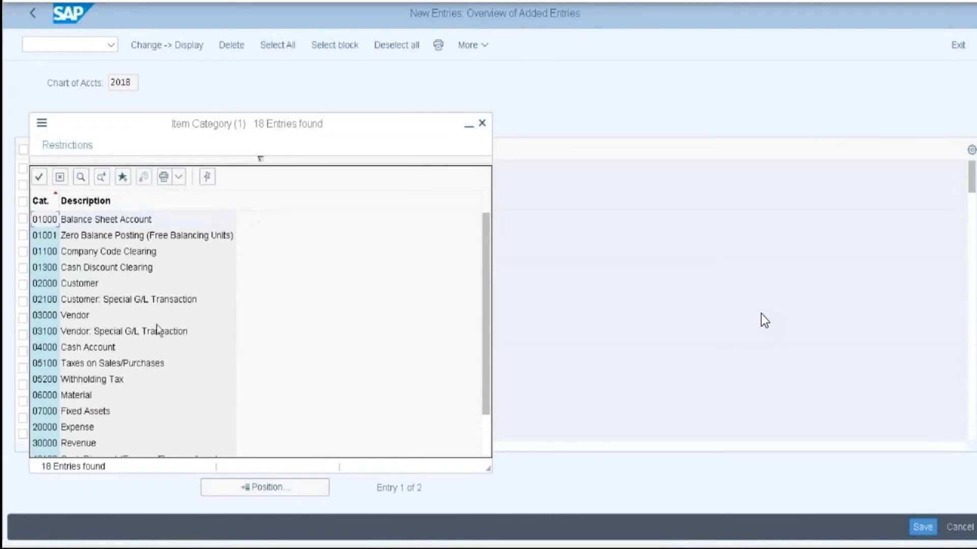
{"action": "scroll", "coordinate": [127, 370], "scroll_direction": "down", "scroll_amount": 1}
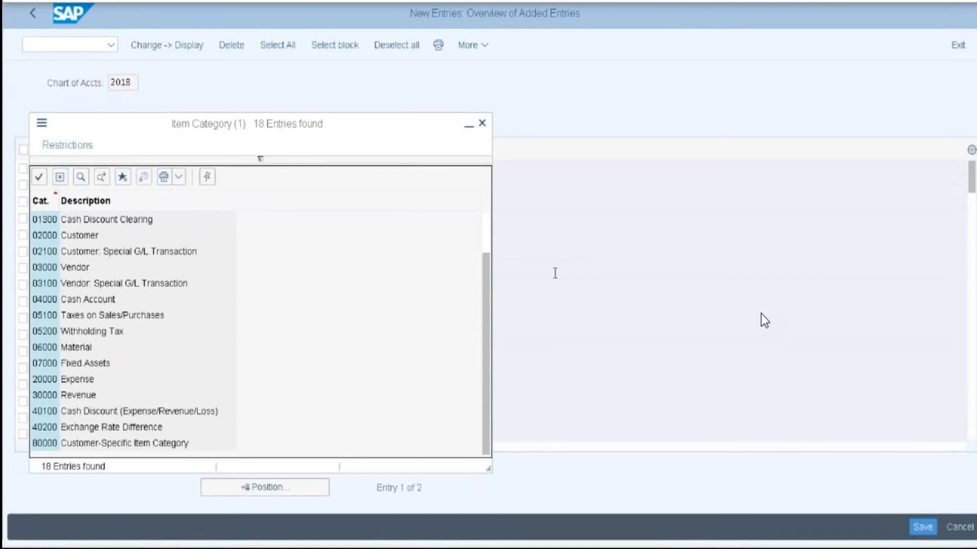
{"action": "double_click", "coordinate": [47, 388]}
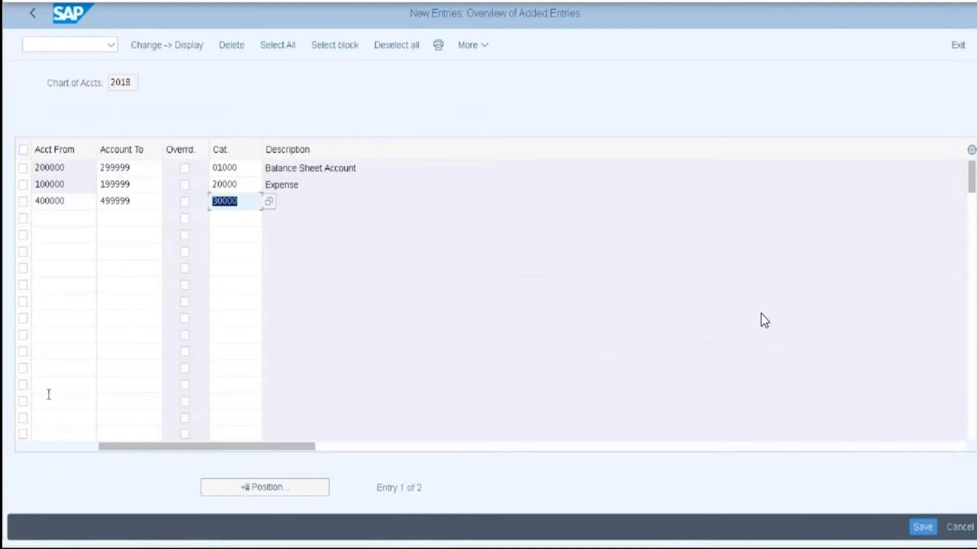
{"action": "key", "text": "Return"}
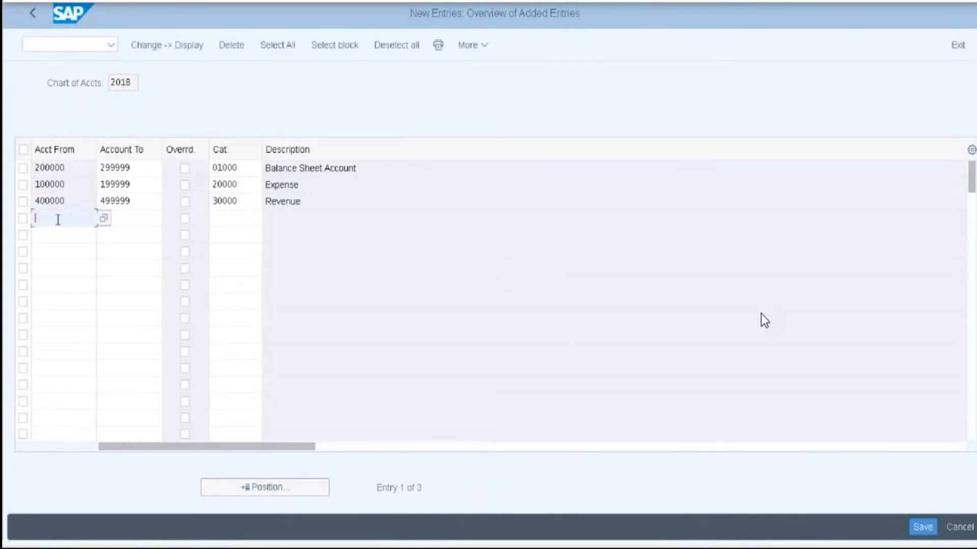
Add range 300000–399999 classified as Balance Sheet Account 01000
{"action": "type", "text": "300000"}
{"action": "left_click", "coordinate": [128, 218]}
{"action": "type", "text": "399999"}
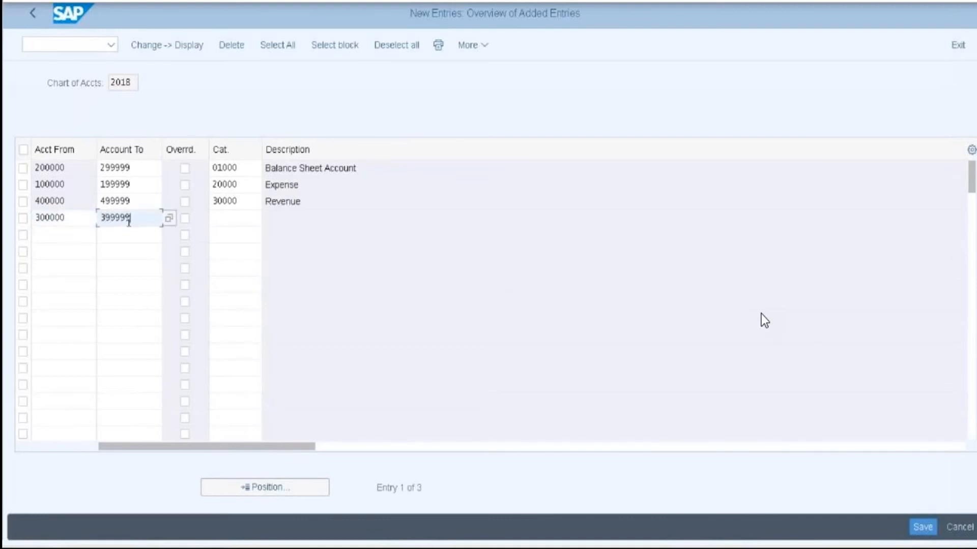
{"action": "left_click", "coordinate": [245, 224]}
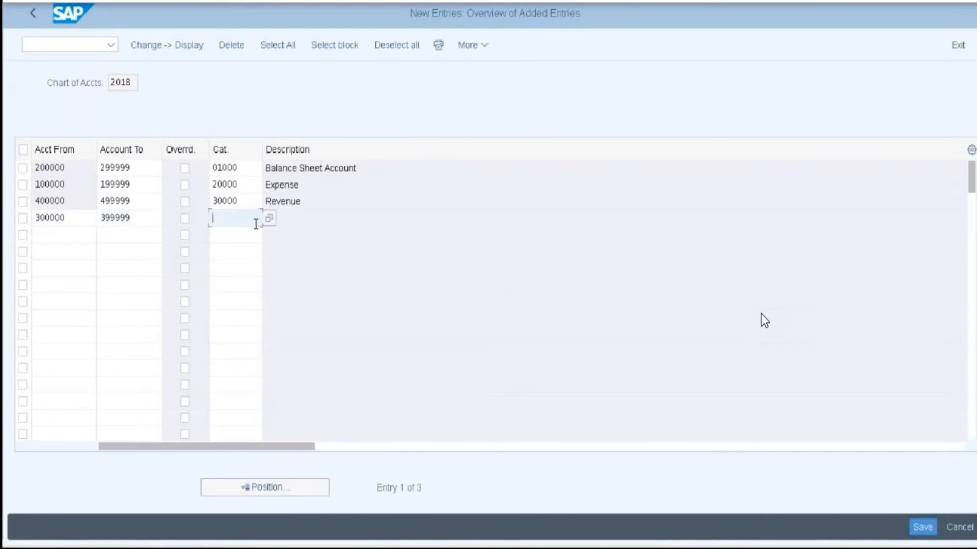
{"action": "left_click", "coordinate": [269, 220]}
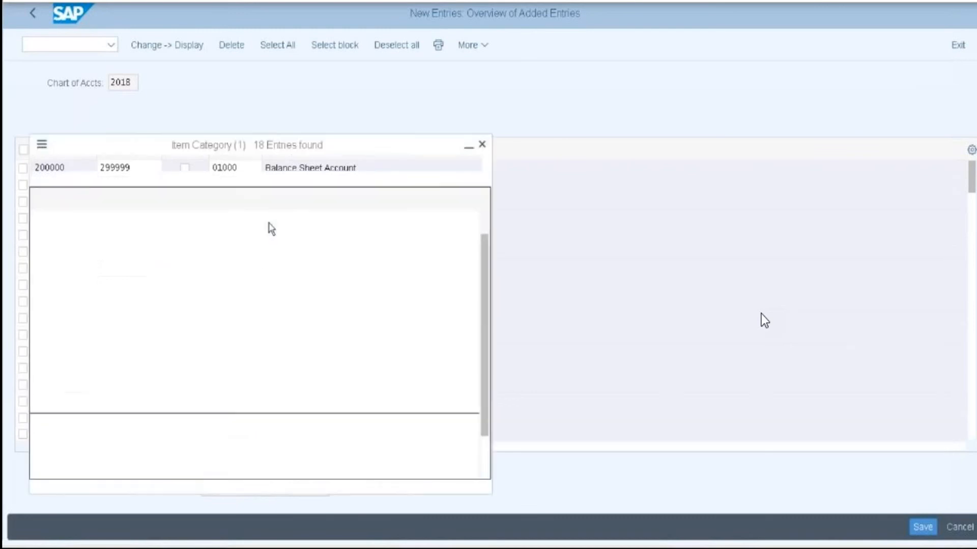
{"action": "double_click", "coordinate": [44, 241]}
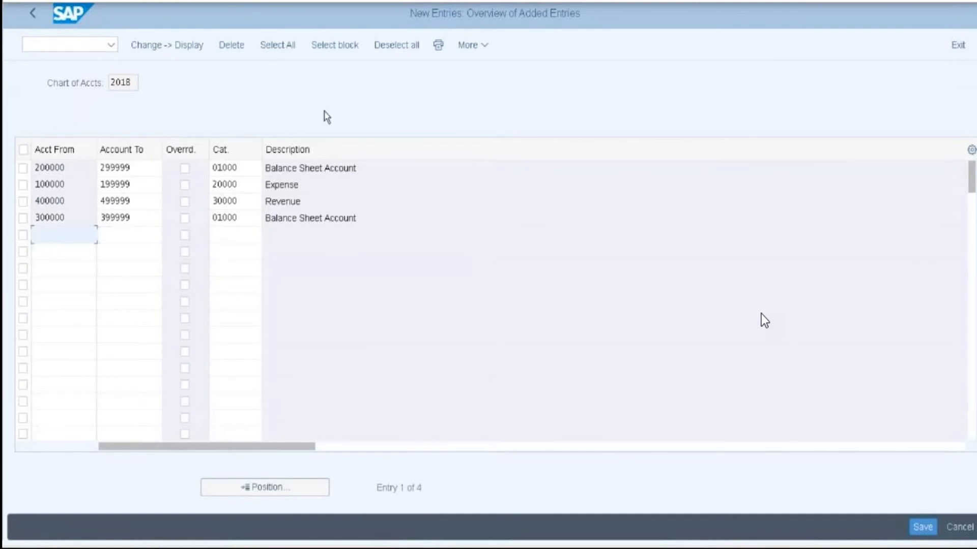
Save the four range classifications under the customizing request and return to the overview
{"action": "left_click", "coordinate": [488, 50]}
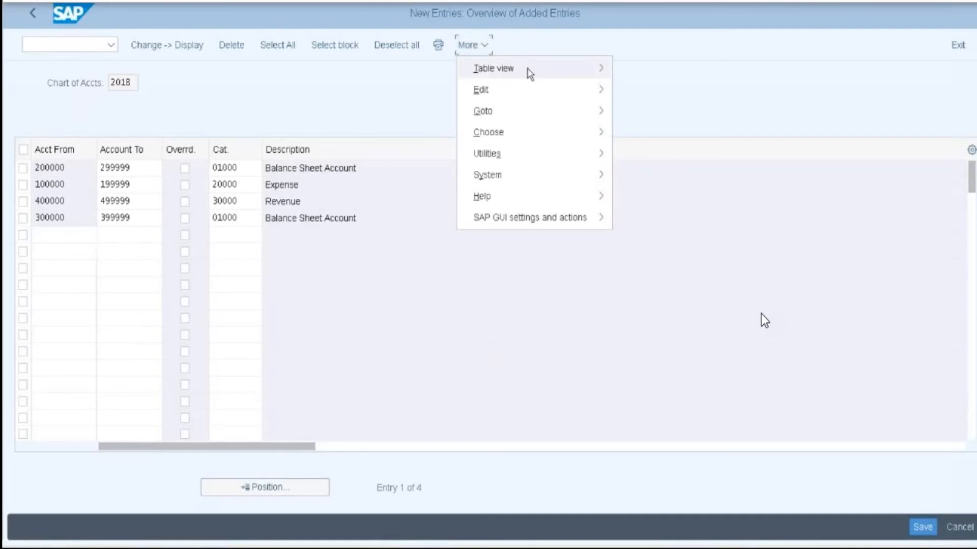
{"action": "mouse_move", "coordinate": [534, 75]}
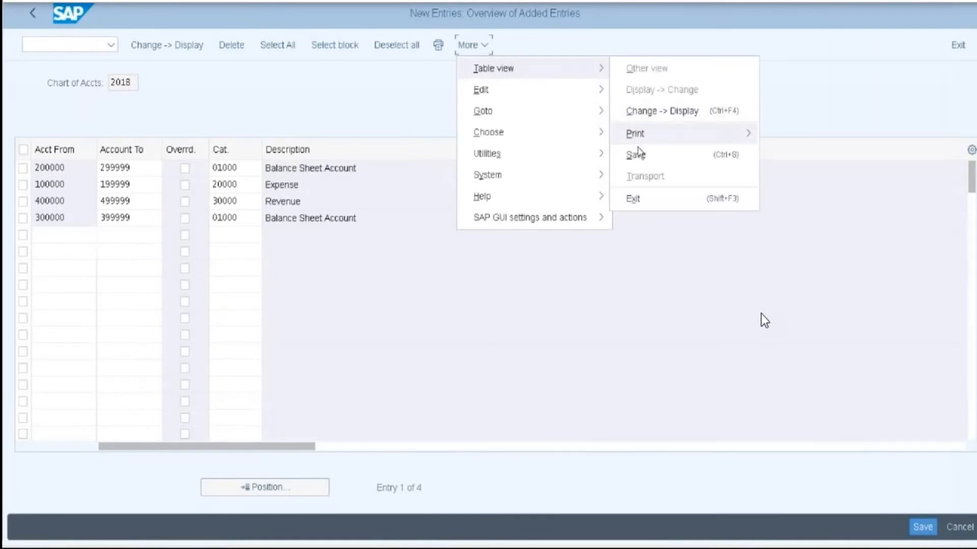
{"action": "left_click", "coordinate": [924, 529]}
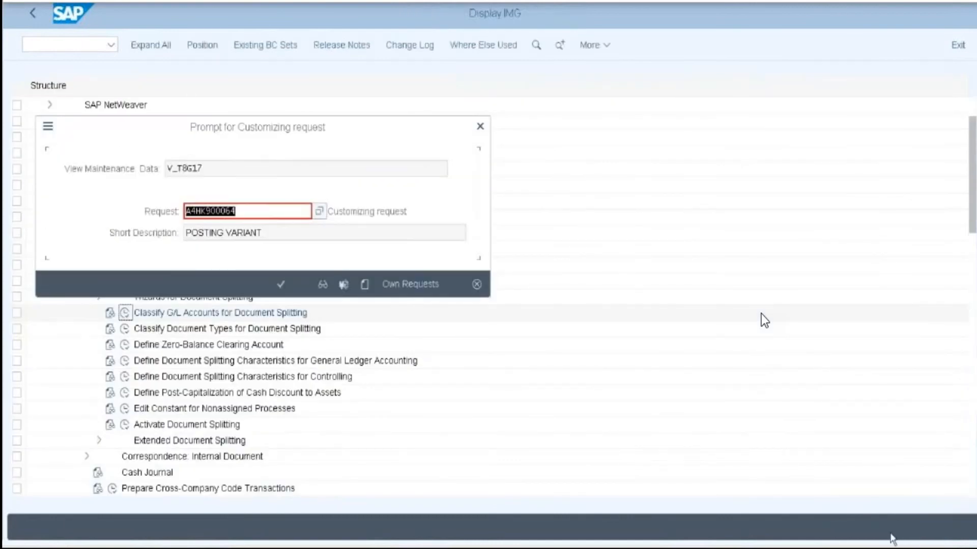
{"action": "left_click", "coordinate": [280, 285]}
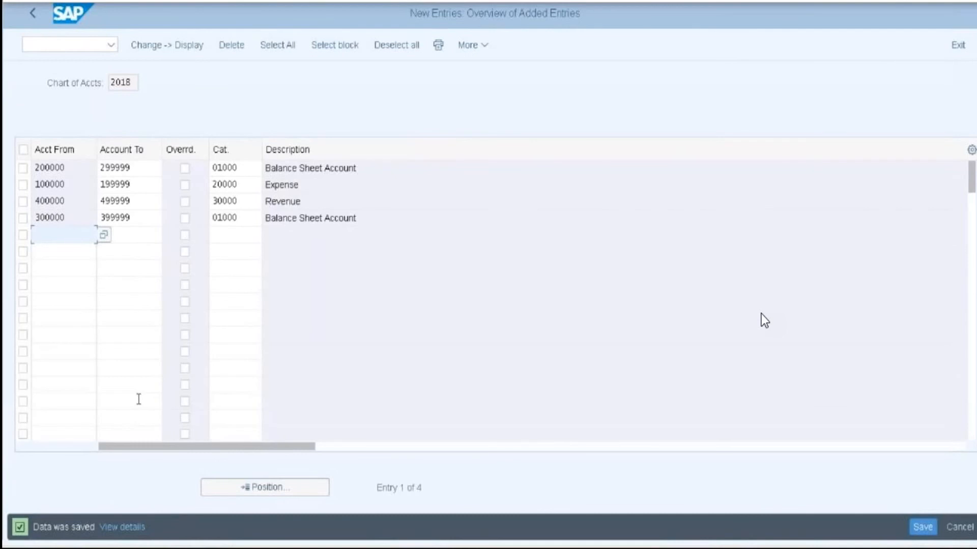
{"action": "left_click", "coordinate": [32, 15]}
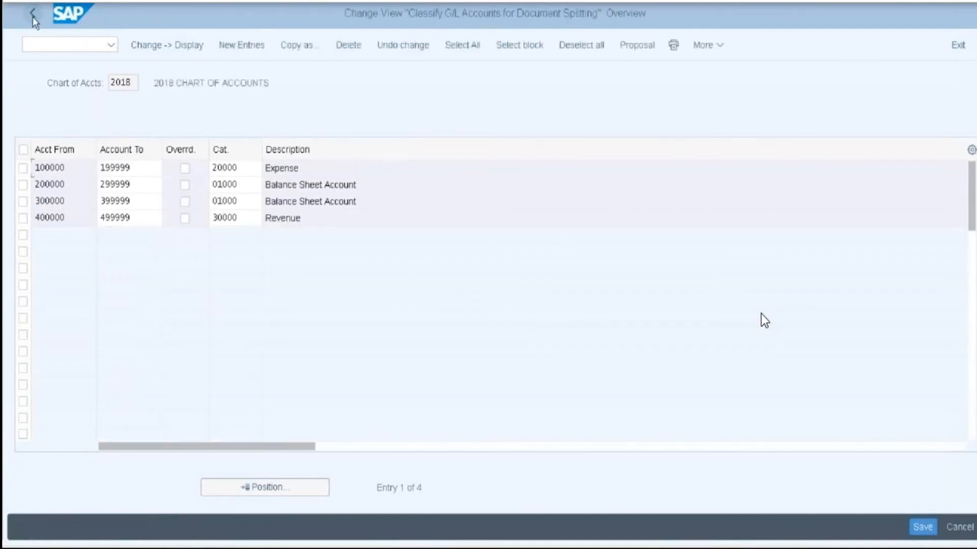
Return to the IMG tree and run Classify Document Types for Document Splitting
{"action": "left_click", "coordinate": [32, 15]}
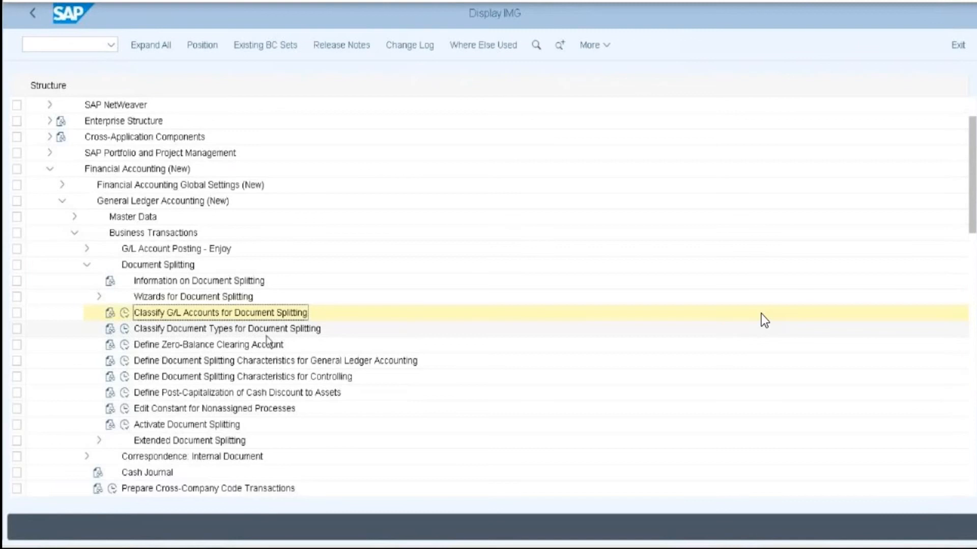
{"action": "left_click", "coordinate": [125, 329]}
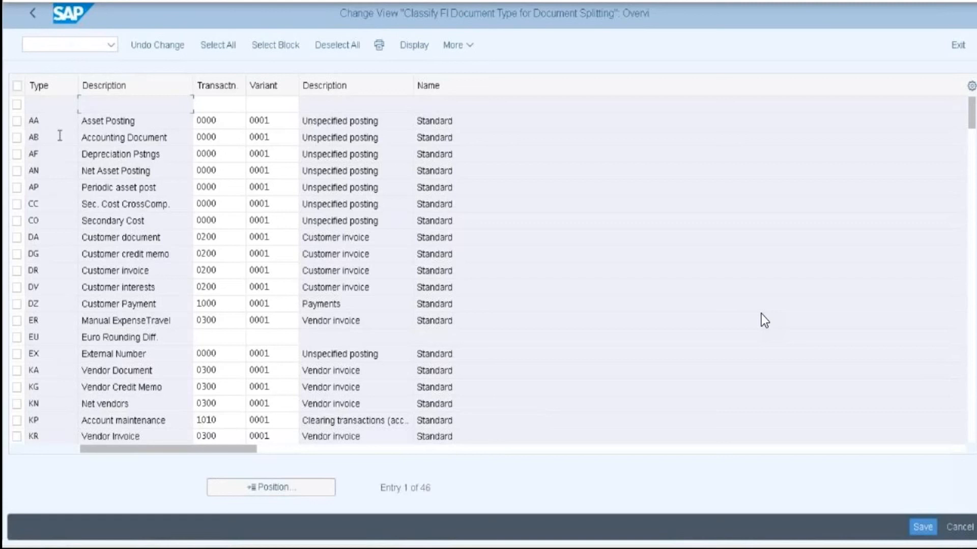
{"action": "double_click", "coordinate": [31, 120]}
{"action": "key", "text": "Tab"}
{"action": "left_click", "coordinate": [144, 205]}
{"action": "left_click", "coordinate": [55, 201]}
{"action": "left_click", "coordinate": [57, 224]}
{"action": "left_click", "coordinate": [148, 124]}
{"action": "left_click", "coordinate": [146, 138]}
{"action": "left_click", "coordinate": [113, 176]}
{"action": "left_click", "coordinate": [124, 288]}
{"action": "left_click", "coordinate": [45, 155]}
{"action": "left_click", "coordinate": [42, 221]}
{"action": "left_click", "coordinate": [39, 253]}
{"action": "left_click", "coordinate": [218, 123]}
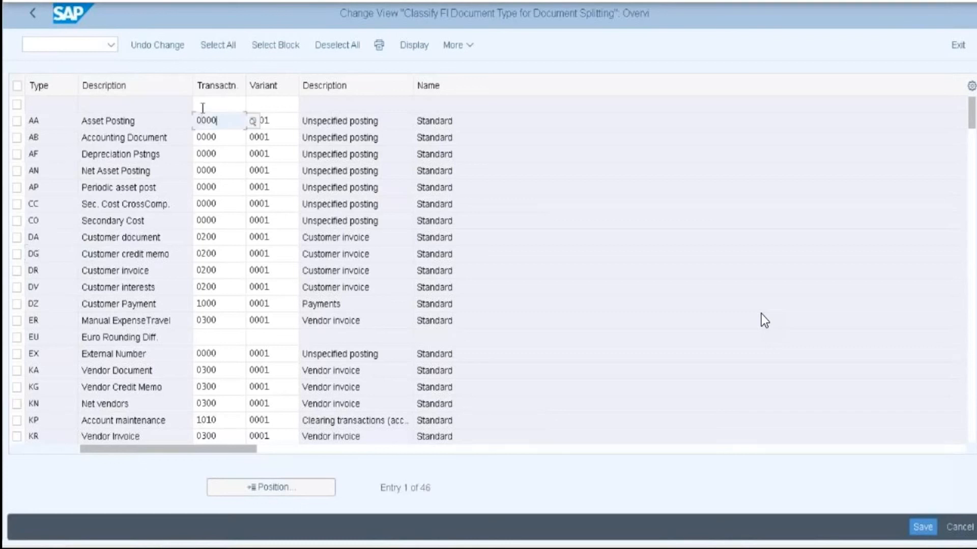
Inspect the AA Variant and Transaction cells, then return to the Display IMG tree
{"action": "left_click", "coordinate": [260, 124]}
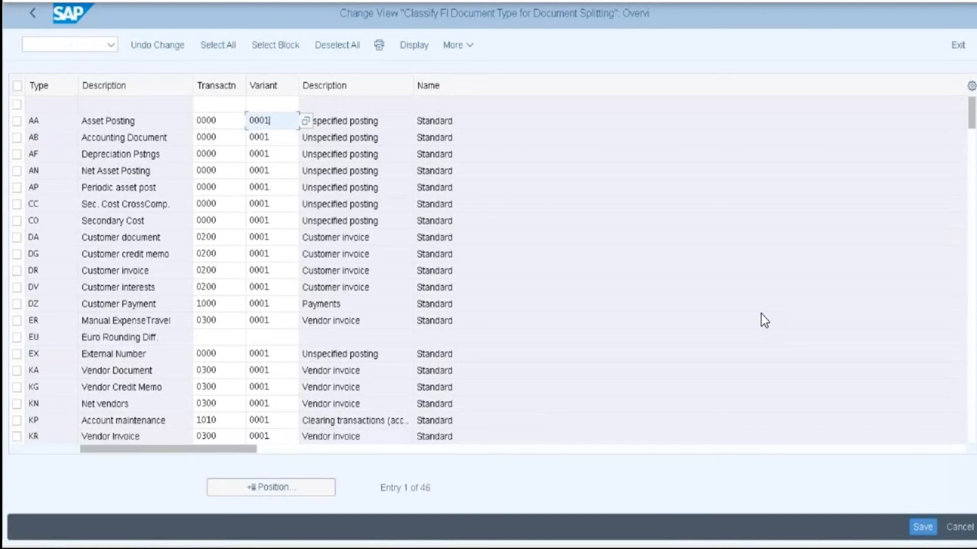
{"action": "left_click", "coordinate": [217, 123]}
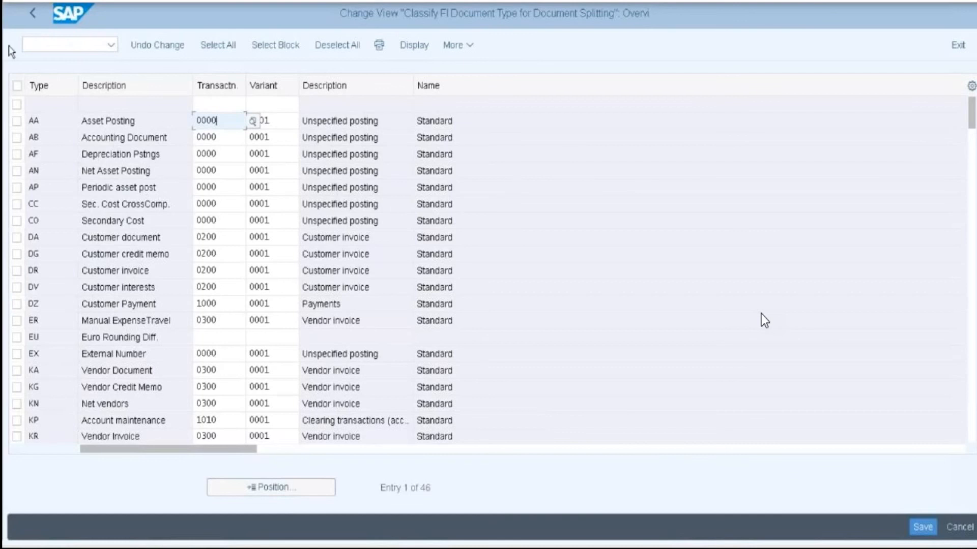
{"action": "left_click", "coordinate": [35, 13]}
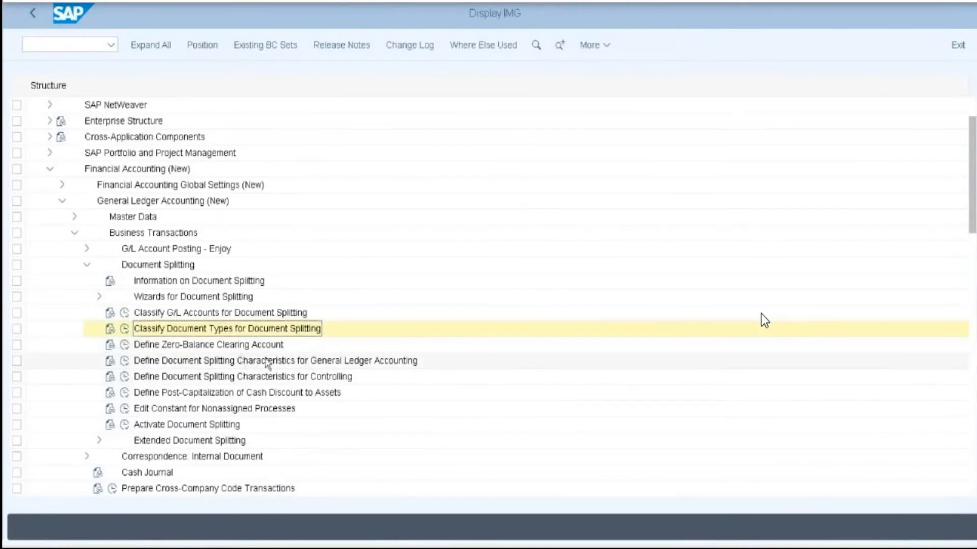
Review zero-balance clearing posting keys 40/50 for item category 01001, then open a new GUI window
{"action": "scroll", "coordinate": [267, 356], "scroll_direction": "down", "scroll_amount": 3}
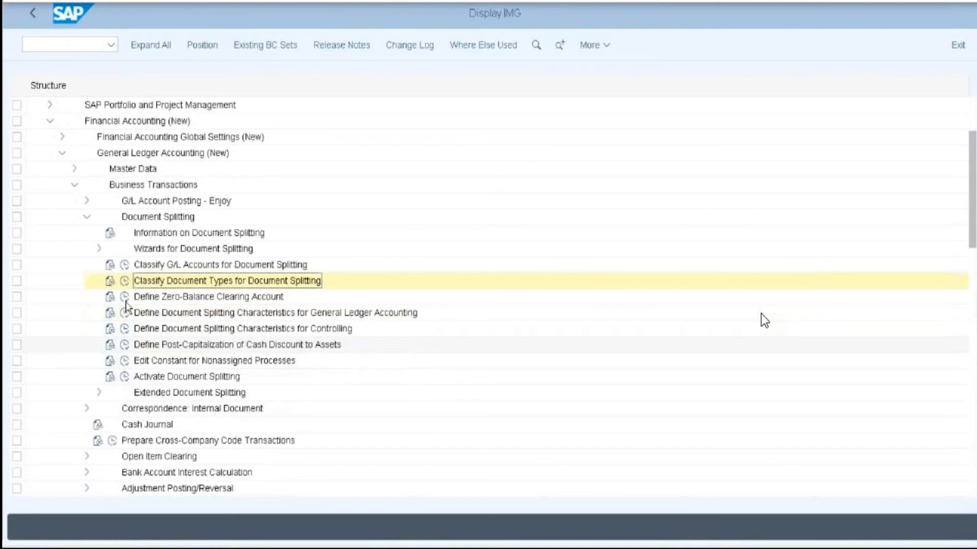
{"action": "left_click", "coordinate": [125, 297]}
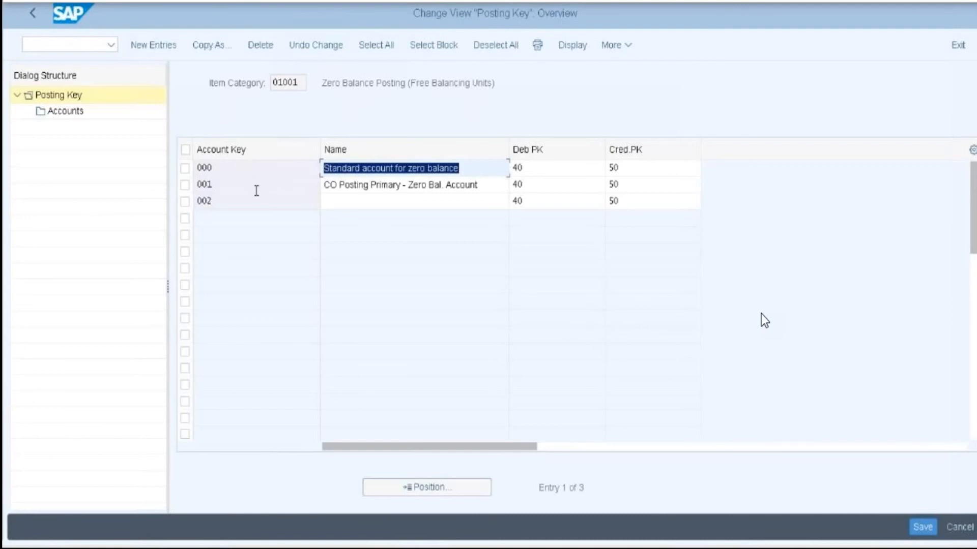
{"action": "left_click", "coordinate": [11, 9]}
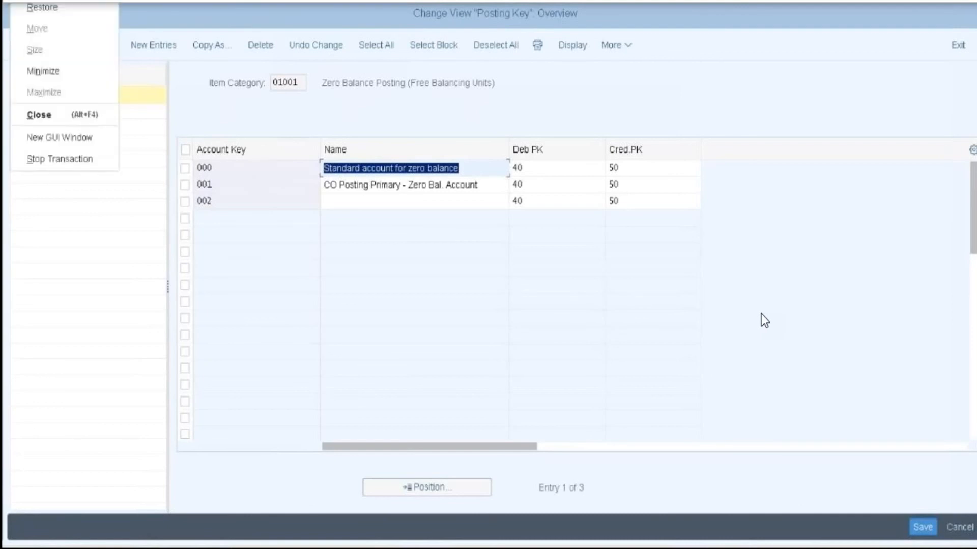
{"action": "left_click", "coordinate": [50, 138]}
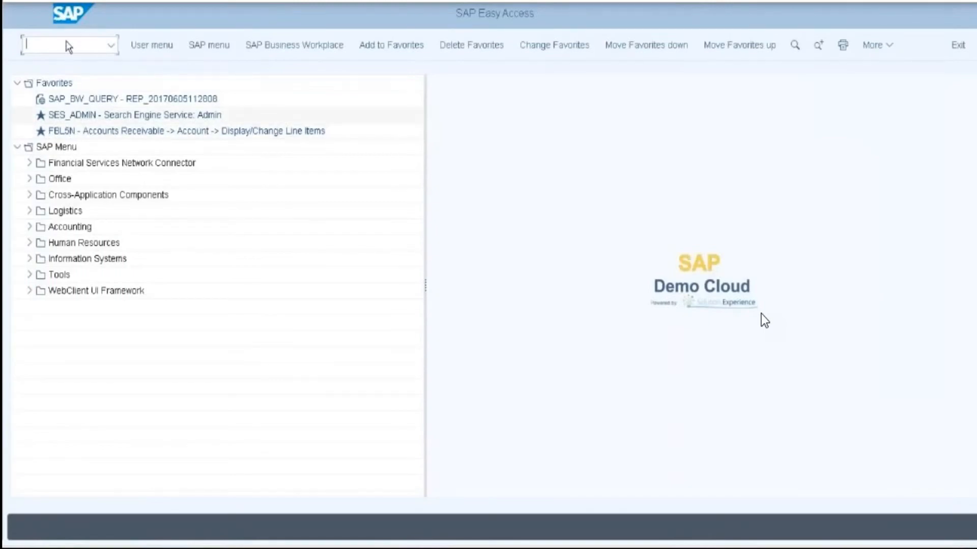
Launch FS00 and browse the 210000-series G/L accounts, selecting 210003
{"action": "type", "text": "FS00"}
{"action": "key", "text": "Return"}
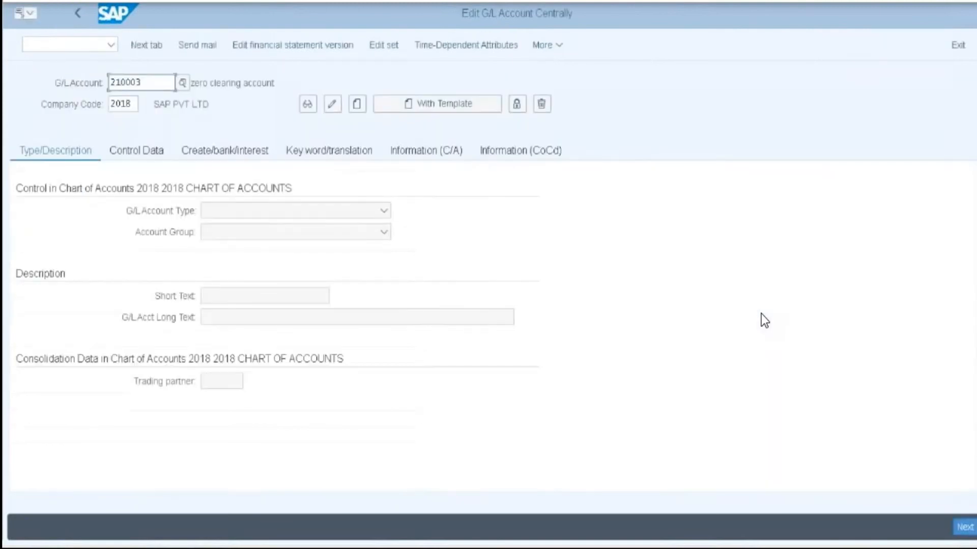
{"action": "double_click", "coordinate": [164, 82]}
{"action": "left_click", "coordinate": [164, 81]}
{"action": "key", "text": "BackSpace"}
{"action": "key", "text": "BackSpace"}
{"action": "key", "text": "BackSpace"}
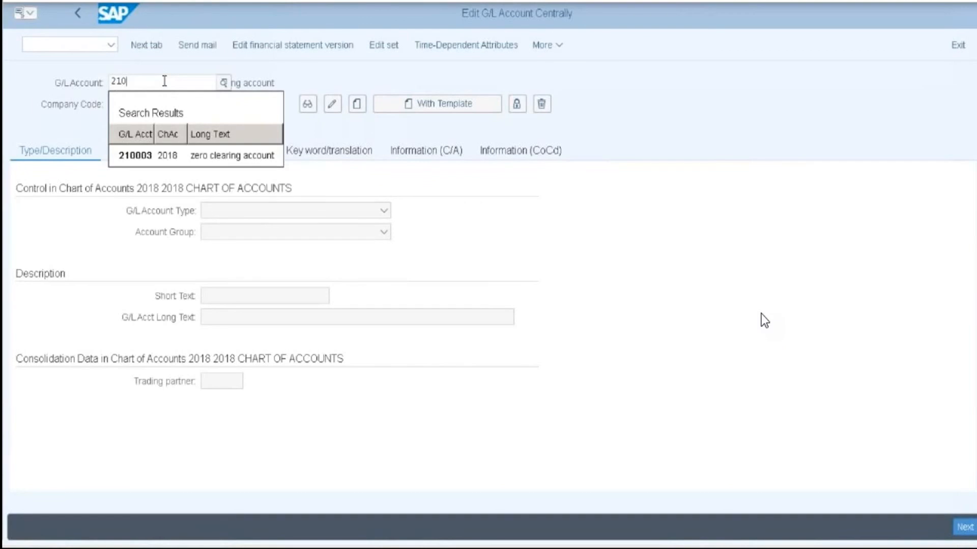
{"action": "type", "text": "0000"}
{"action": "left_click", "coordinate": [152, 154]}
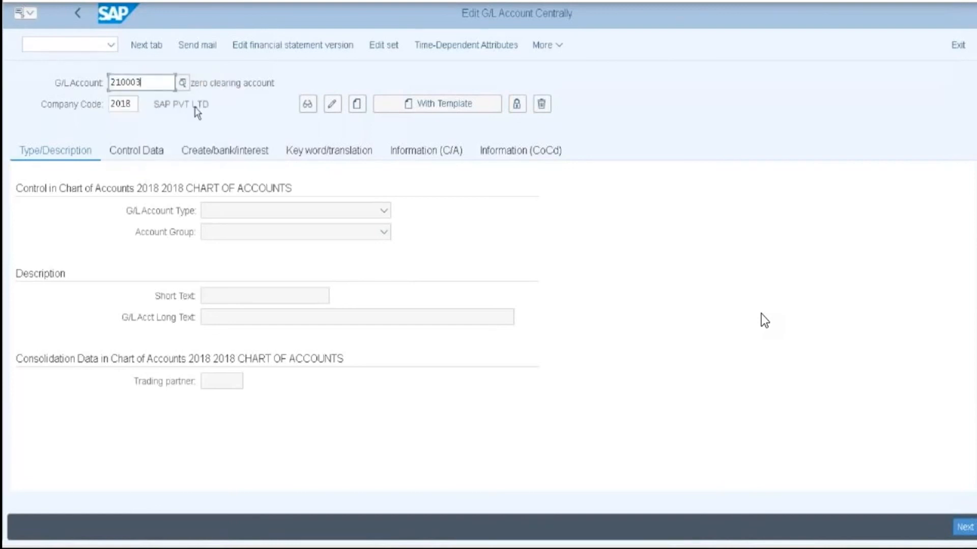
Look up G/L account 210000, which doesn't exist in company code 2018
{"action": "left_click", "coordinate": [159, 82]}
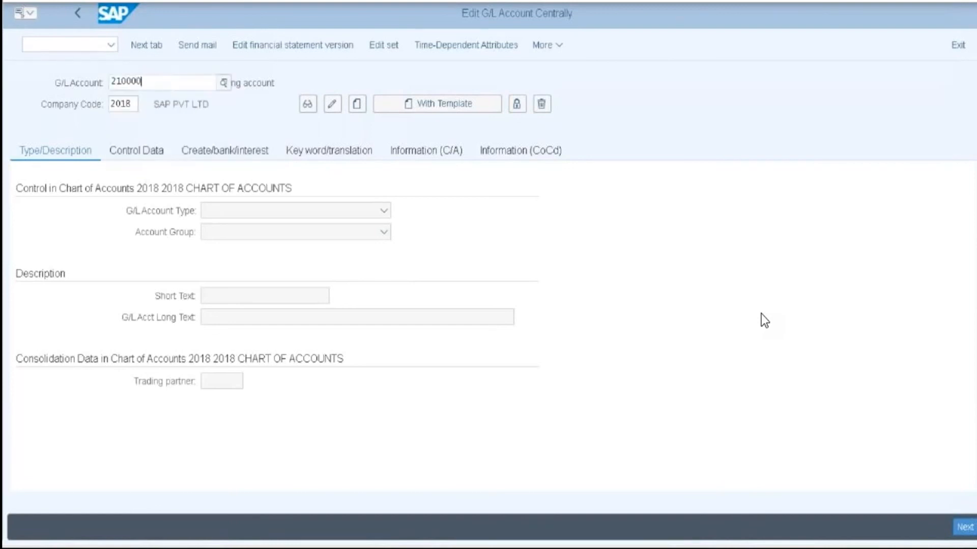
{"action": "key", "text": "BackSpace"}
{"action": "type", "text": "0"}
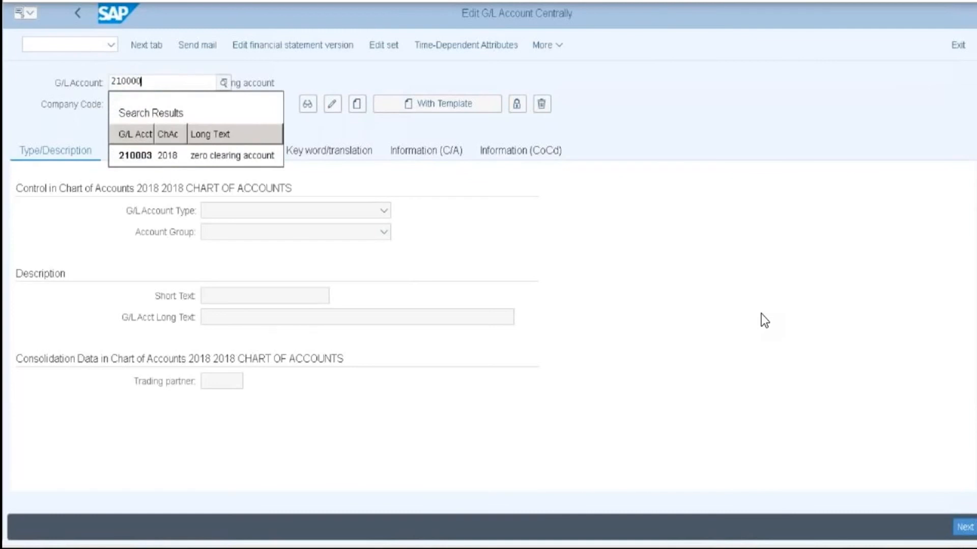
{"action": "key", "text": "Return"}
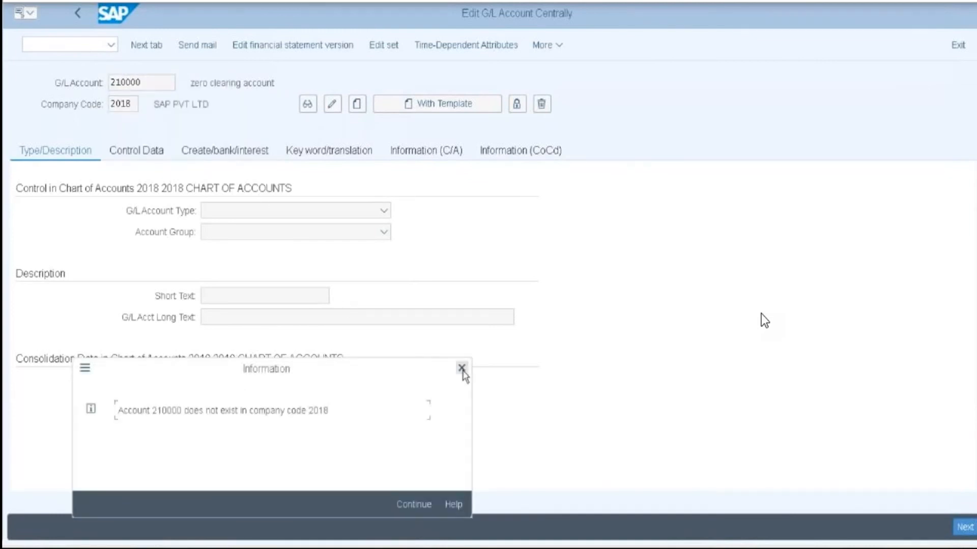
Create account 210000 as a Balance Sheet Account with texts 'Zero Clearing' and 'Zero clearing account'
{"action": "left_click", "coordinate": [461, 369]}
{"action": "left_click", "coordinate": [357, 104]}
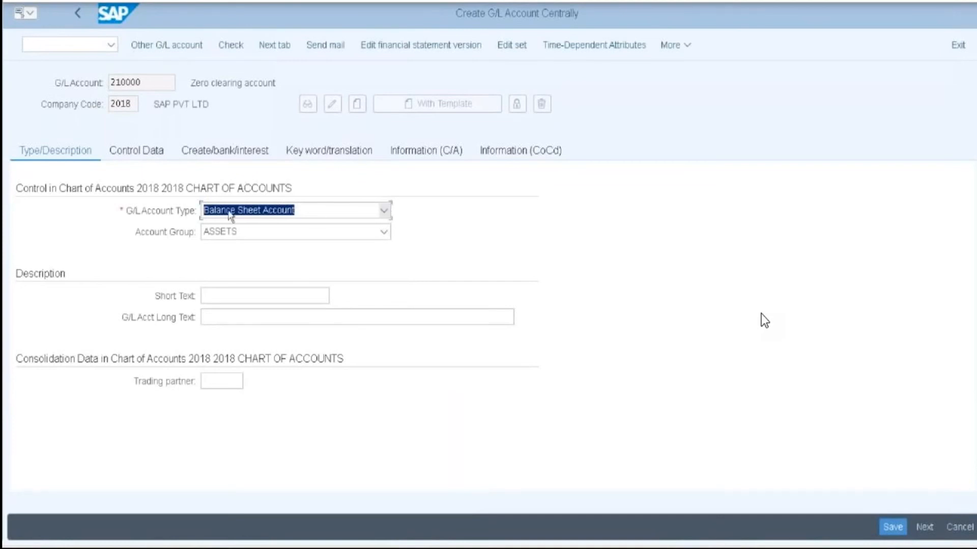
{"action": "left_click", "coordinate": [385, 211]}
{"action": "left_click", "coordinate": [271, 231]}
{"action": "left_click", "coordinate": [230, 296]}
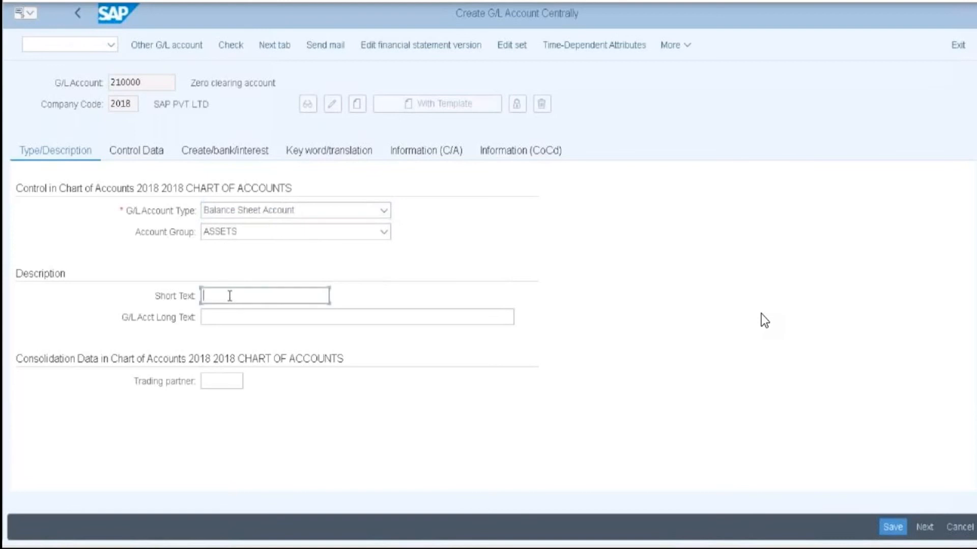
{"action": "type", "text": "Zero Clearing"}
{"action": "left_click", "coordinate": [258, 316]}
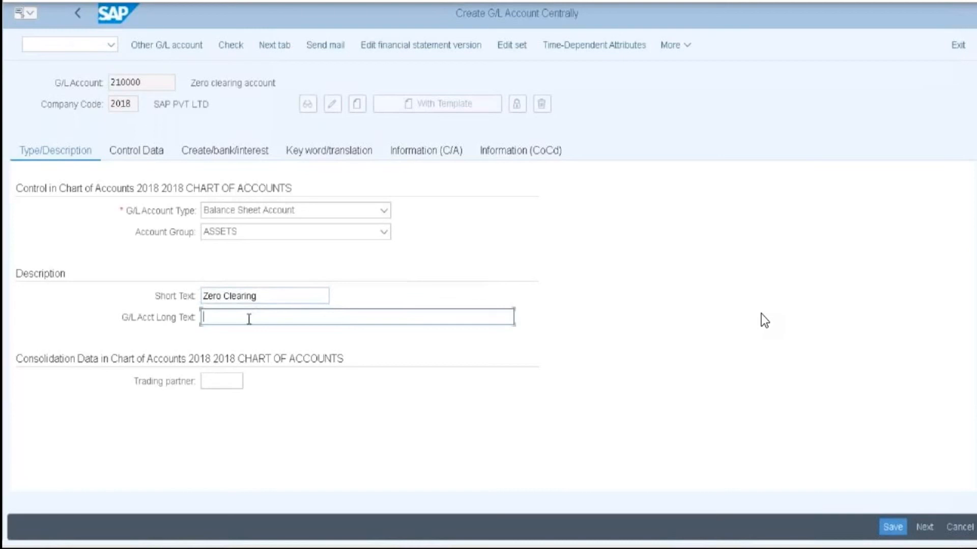
{"action": "type", "text": "Zero clearing account"}
In Control Data, confirm currency INR and assign sort key 002
{"action": "left_click", "coordinate": [138, 153]}
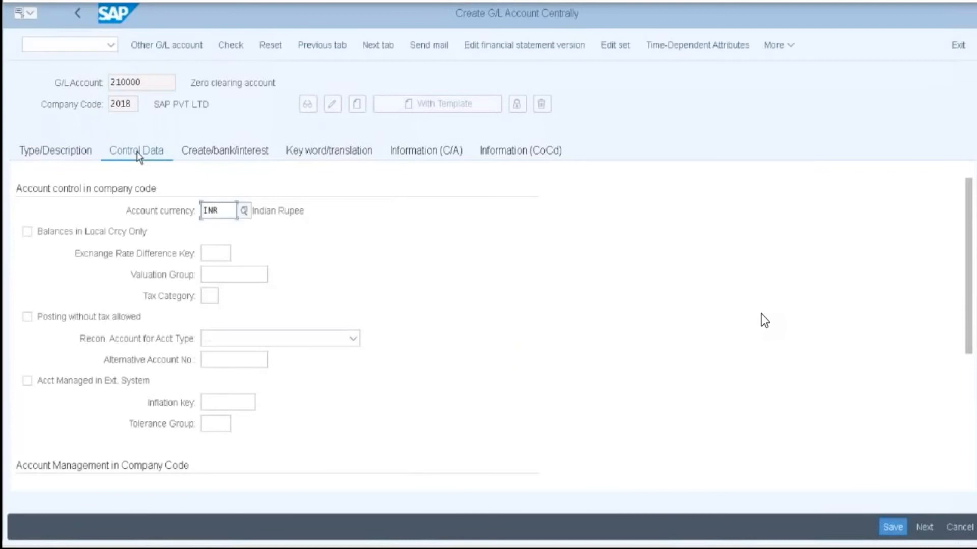
{"action": "left_click", "coordinate": [234, 212]}
{"action": "scroll", "coordinate": [250, 331], "scroll_direction": "down", "scroll_amount": 3}
{"action": "left_click", "coordinate": [215, 339]}
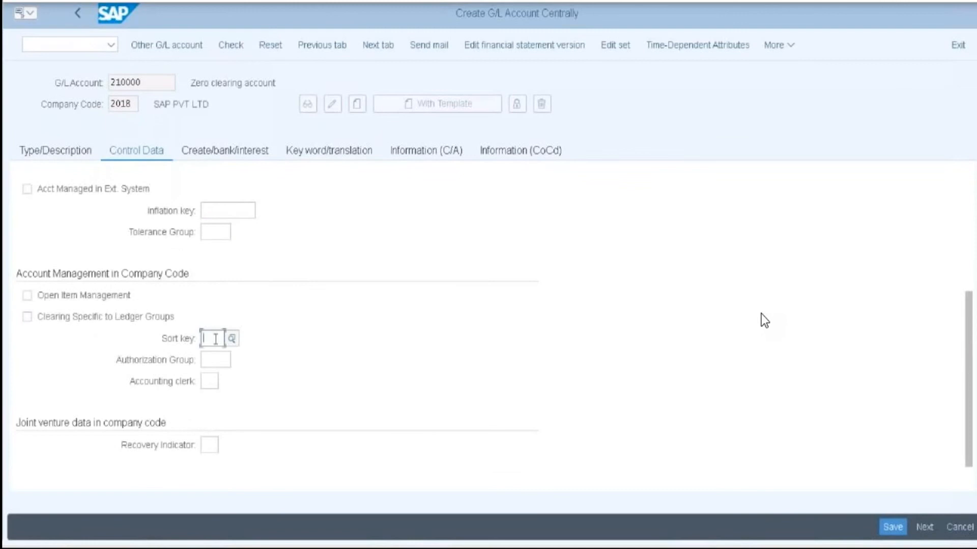
{"action": "left_click", "coordinate": [233, 339]}
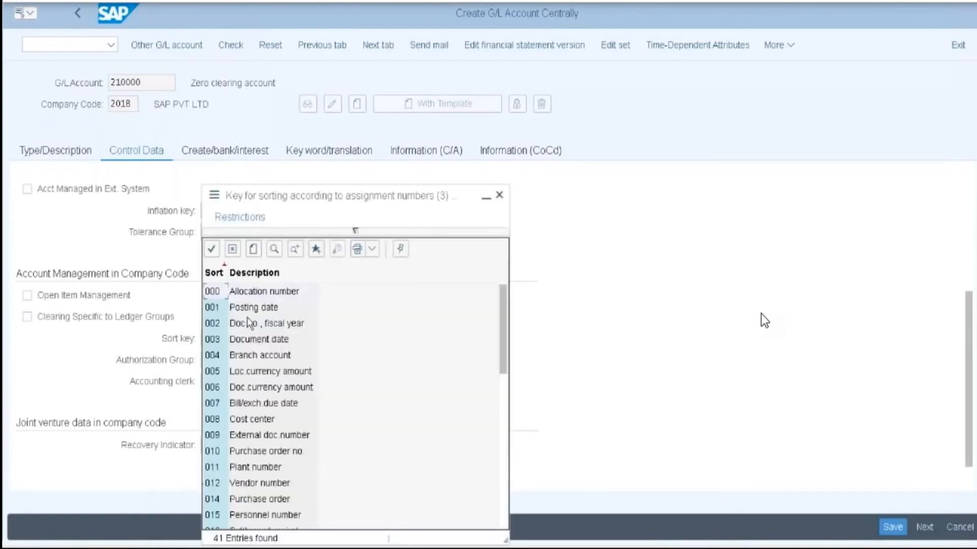
{"action": "left_click", "coordinate": [216, 326]}
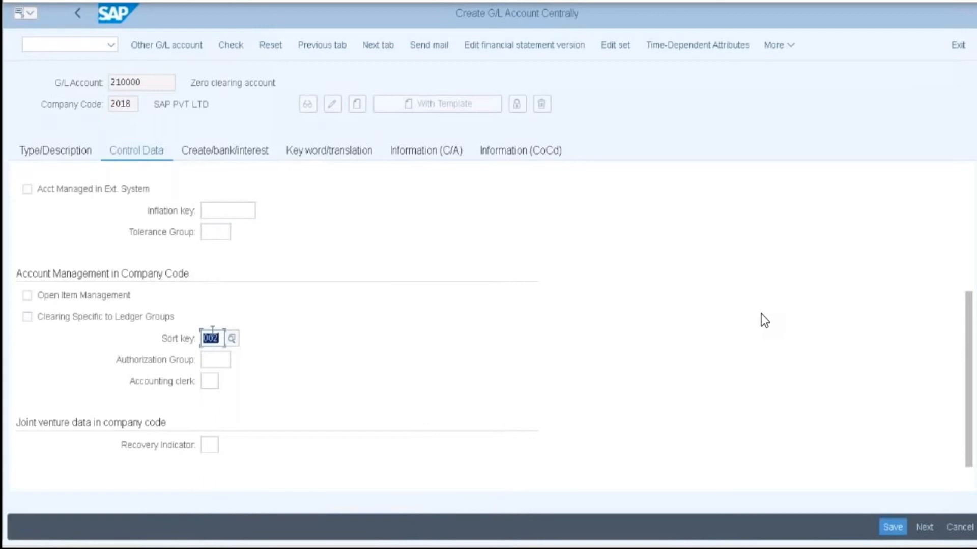
{"action": "left_click", "coordinate": [219, 151]}
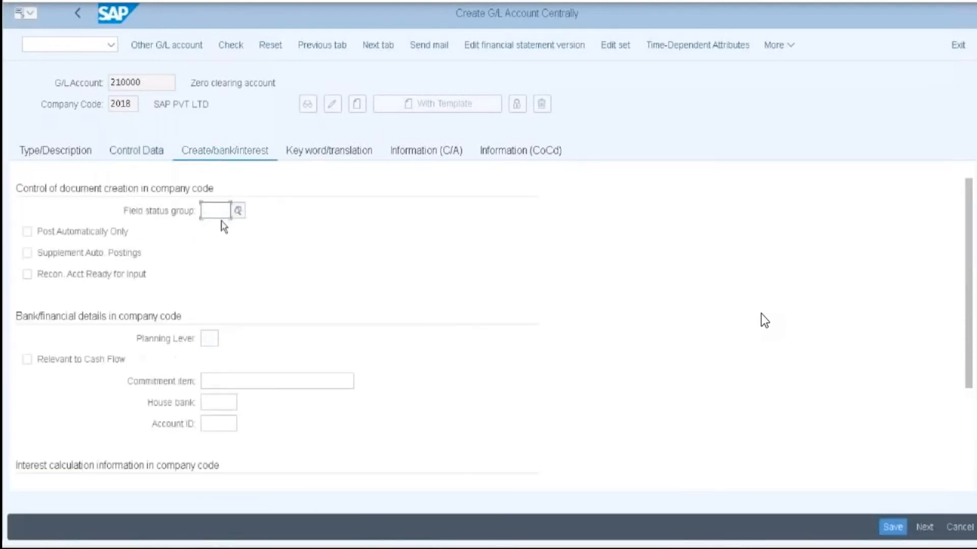
Assign field status group G001 to account 210000 and attempt to save it
{"action": "left_click", "coordinate": [238, 210]}
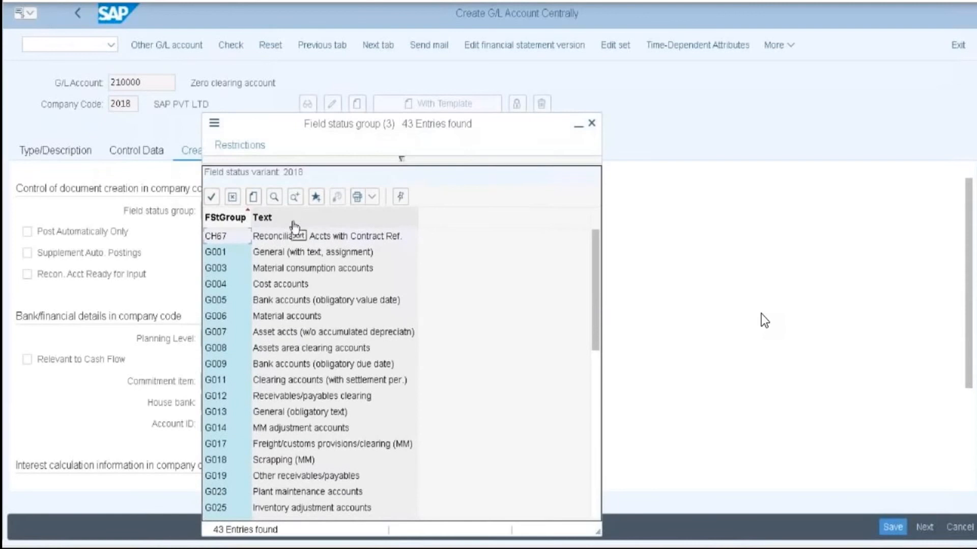
{"action": "double_click", "coordinate": [216, 252]}
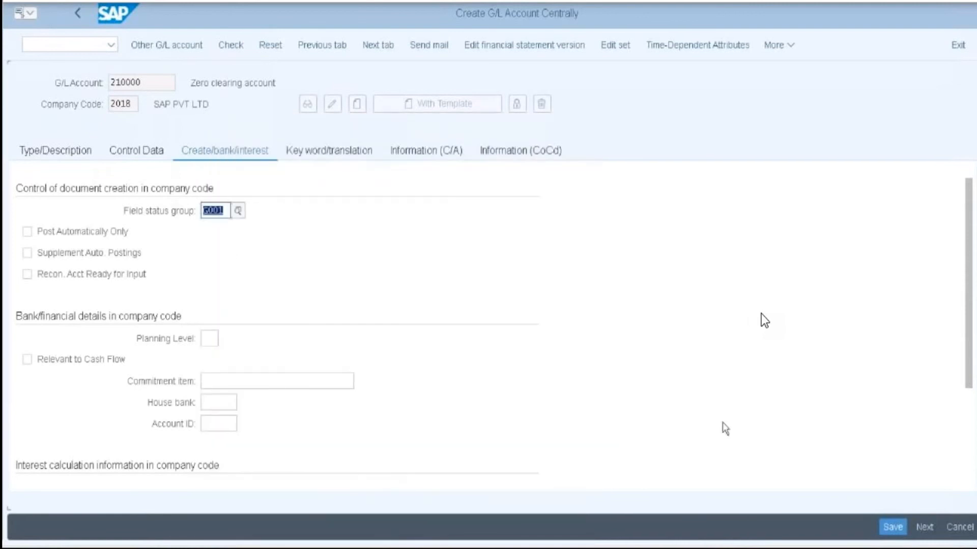
{"action": "left_click", "coordinate": [892, 527]}
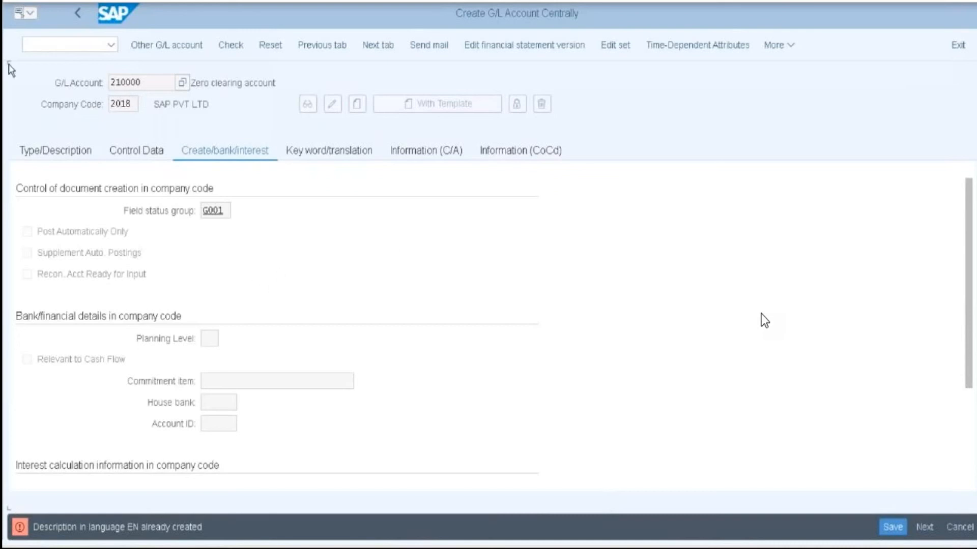
Discard the 210000 draft without saving and start account 210005 instead
{"action": "left_click", "coordinate": [961, 535]}
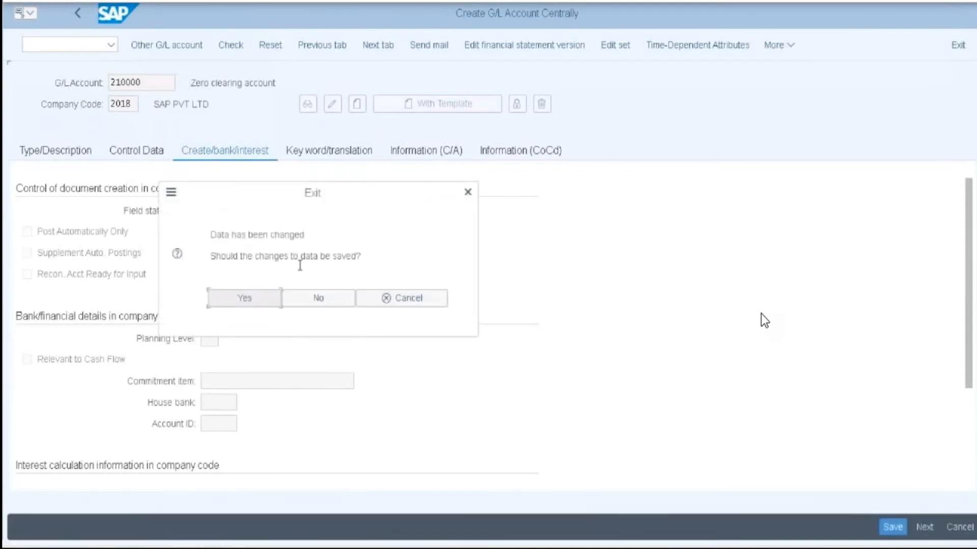
{"action": "left_click", "coordinate": [311, 303]}
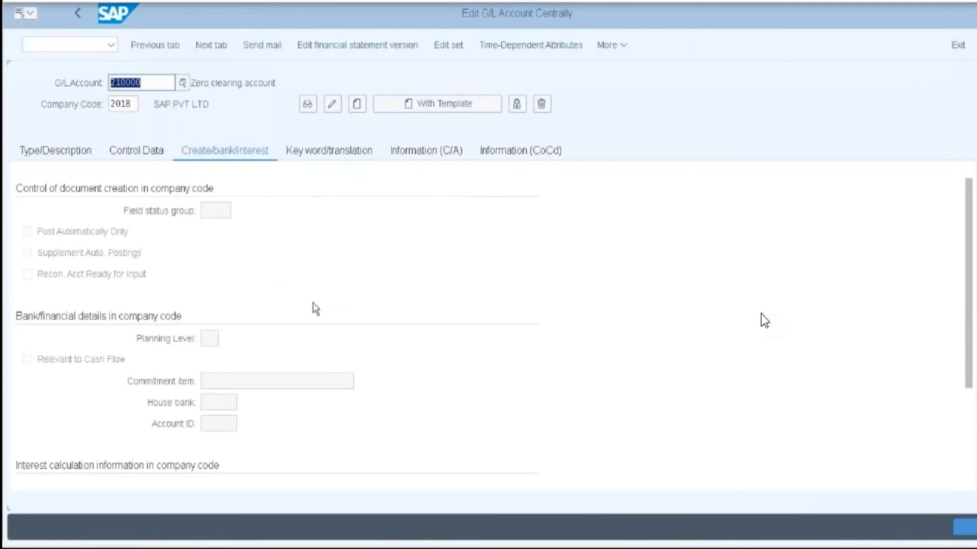
{"action": "left_click", "coordinate": [164, 84]}
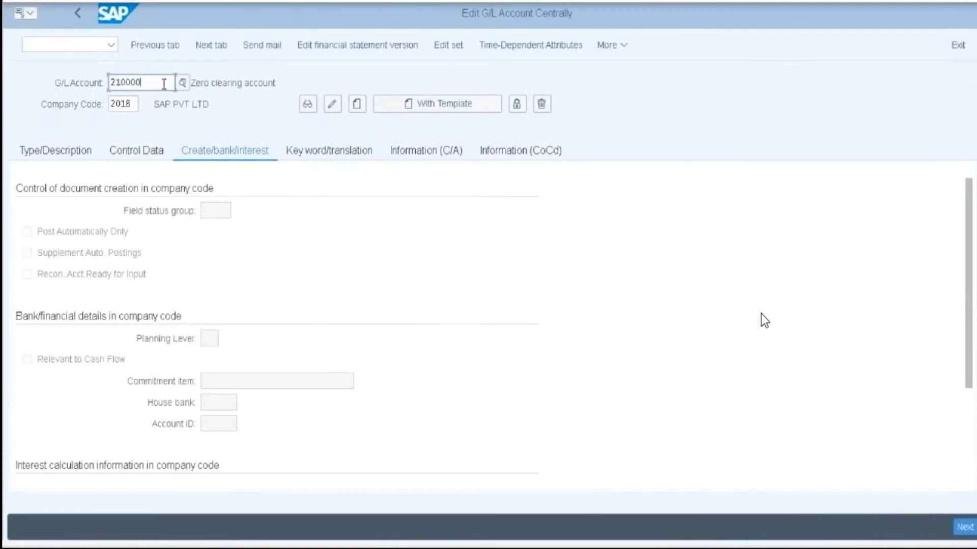
{"action": "key", "text": "BackSpace"}
{"action": "type", "text": "5"}
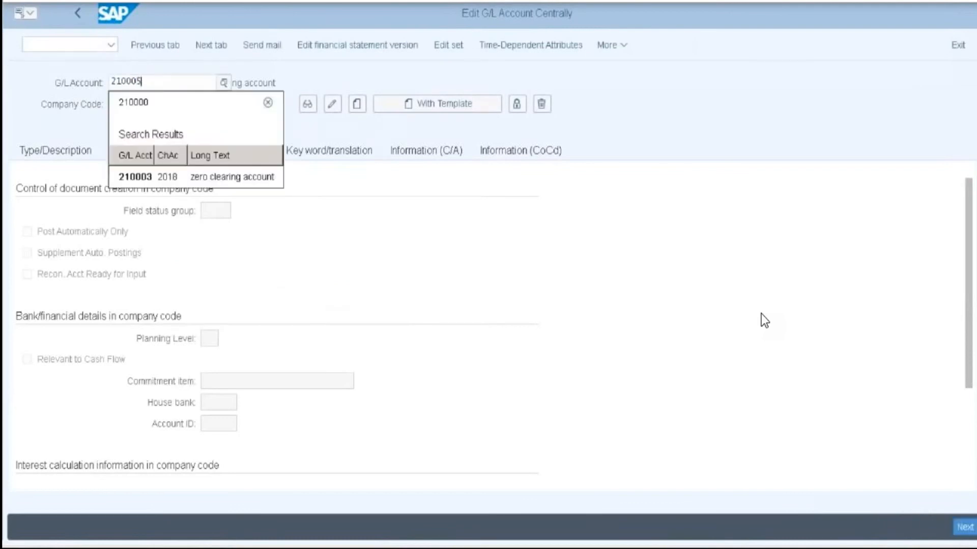
{"action": "key", "text": "Return"}
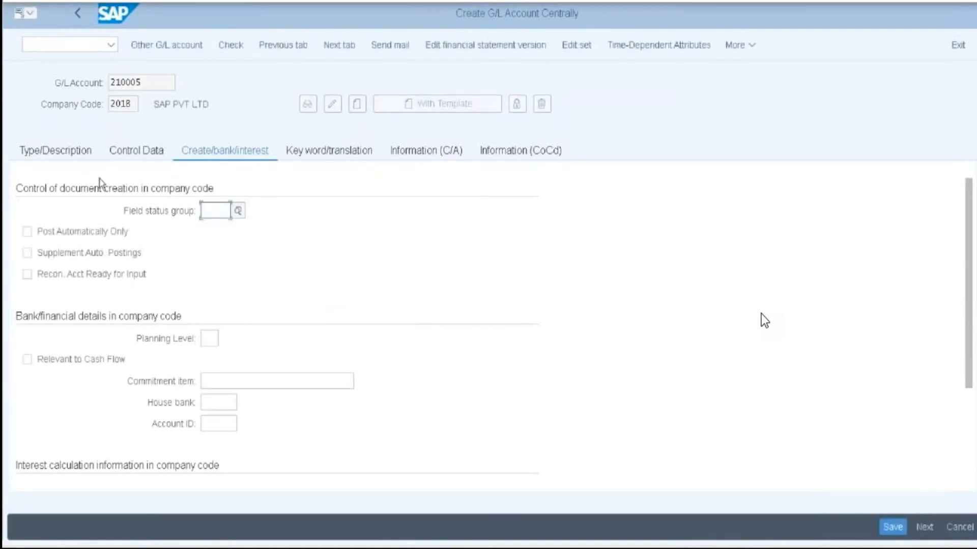
Make 210005 a Balance Sheet ASSETS account with texts 'Zero Clearing' and 'Zero clearing account'
{"action": "left_click", "coordinate": [54, 157]}
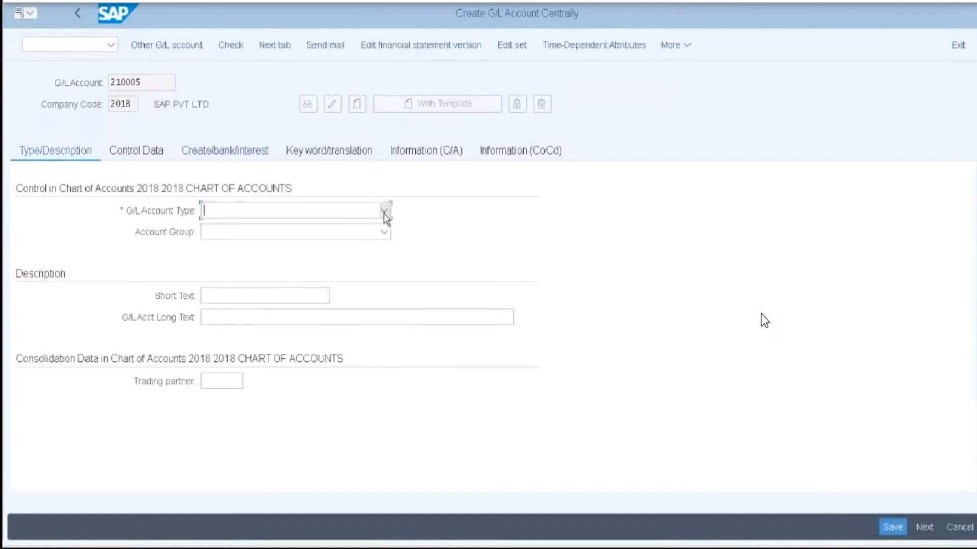
{"action": "left_click", "coordinate": [384, 214]}
{"action": "left_click", "coordinate": [244, 233]}
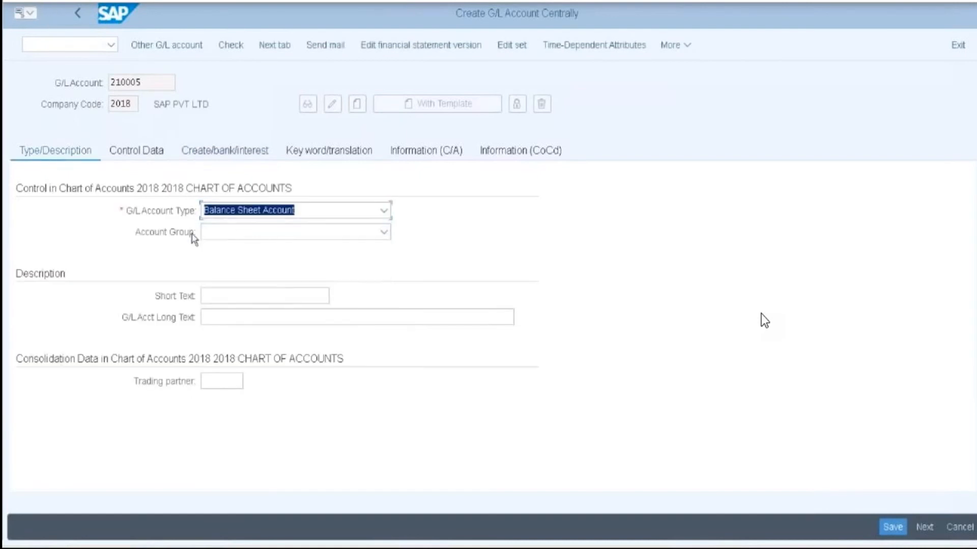
{"action": "left_click", "coordinate": [386, 234]}
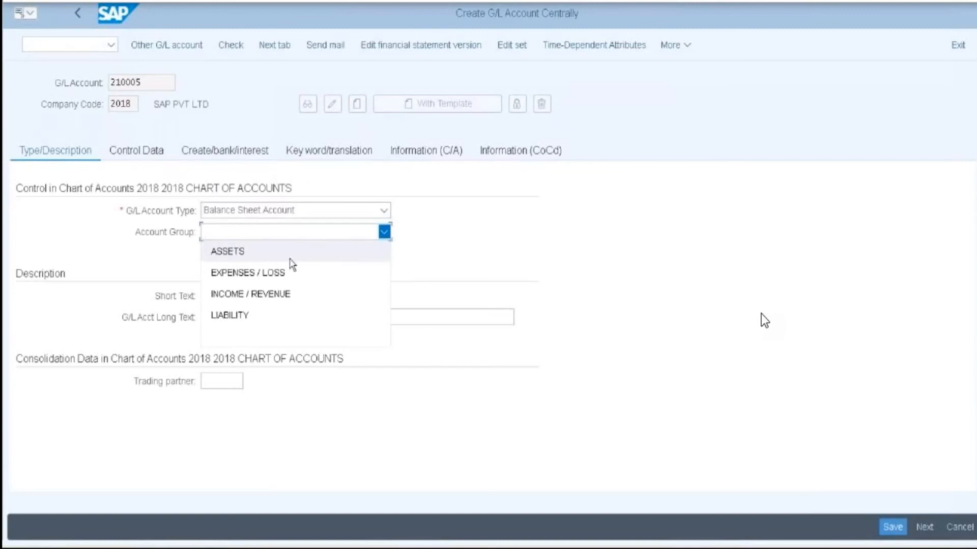
{"action": "left_click", "coordinate": [243, 253]}
{"action": "left_click", "coordinate": [241, 297]}
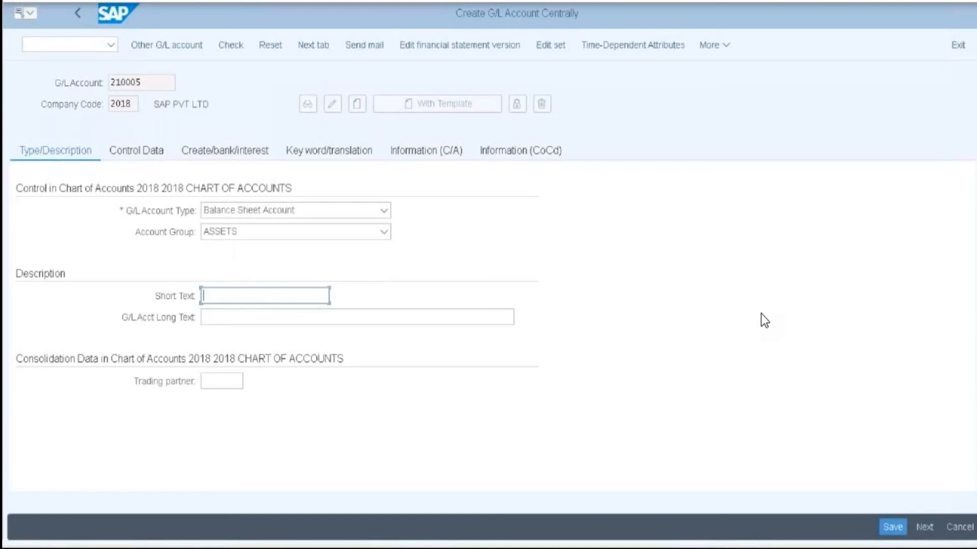
{"action": "type", "text": "Z"}
{"action": "left_click", "coordinate": [237, 317]}
{"action": "type", "text": "Z"}
{"action": "left_click", "coordinate": [240, 337]}
{"action": "left_click", "coordinate": [133, 150]}
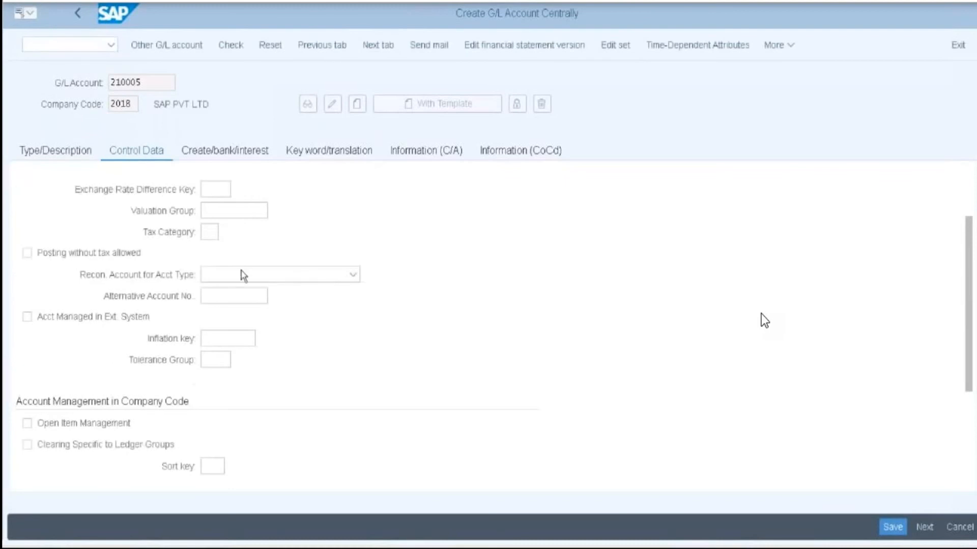
Confirm currency INR and set sort key 002 for account 210005
{"action": "left_click", "coordinate": [218, 467]}
{"action": "scroll", "coordinate": [205, 286], "scroll_direction": "up", "scroll_amount": 1}
{"action": "left_click", "coordinate": [225, 208]}
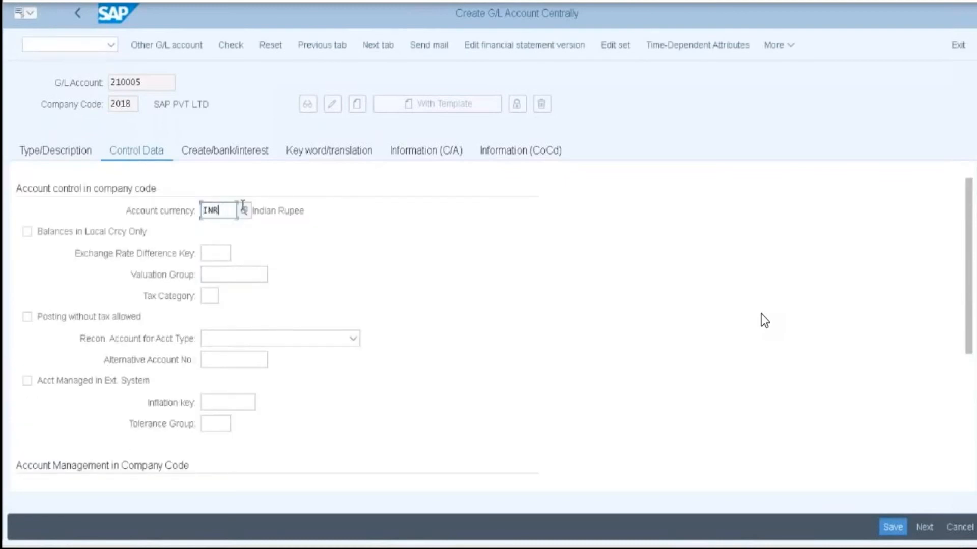
{"action": "scroll", "coordinate": [316, 326], "scroll_direction": "down", "scroll_amount": 5}
{"action": "left_click", "coordinate": [213, 318]}
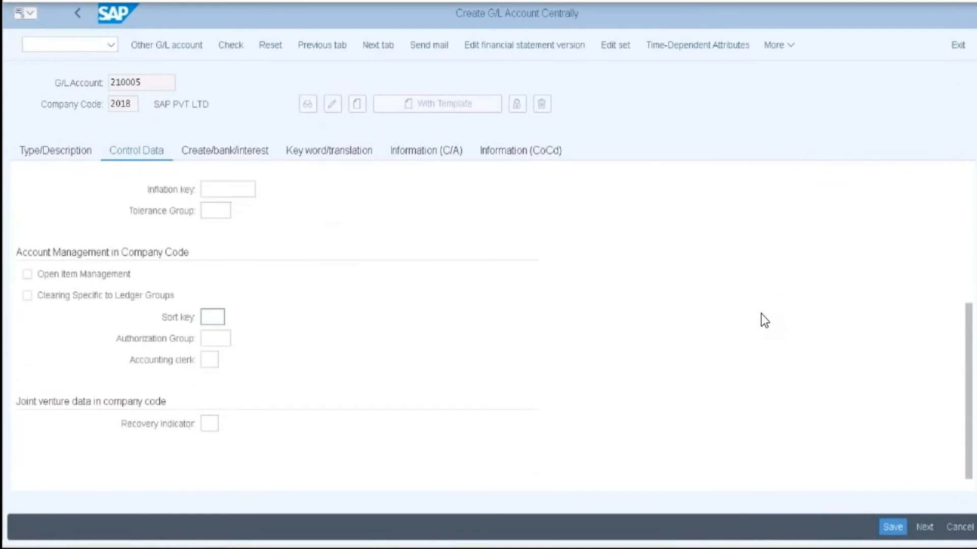
{"action": "left_click", "coordinate": [232, 318]}
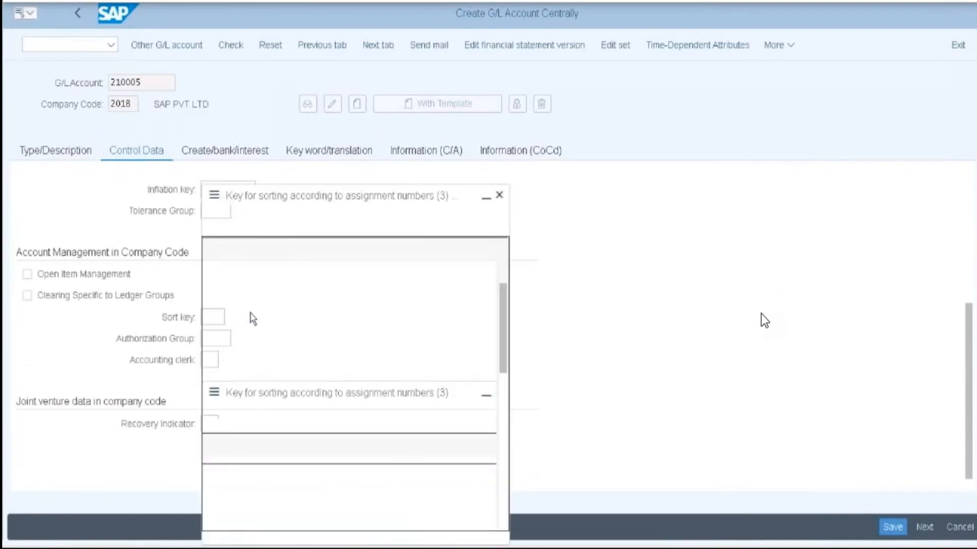
{"action": "left_click", "coordinate": [239, 303]}
Assign field status group G001 and save account 210005, accepting the warnings
{"action": "left_click", "coordinate": [224, 157]}
{"action": "left_click", "coordinate": [238, 211]}
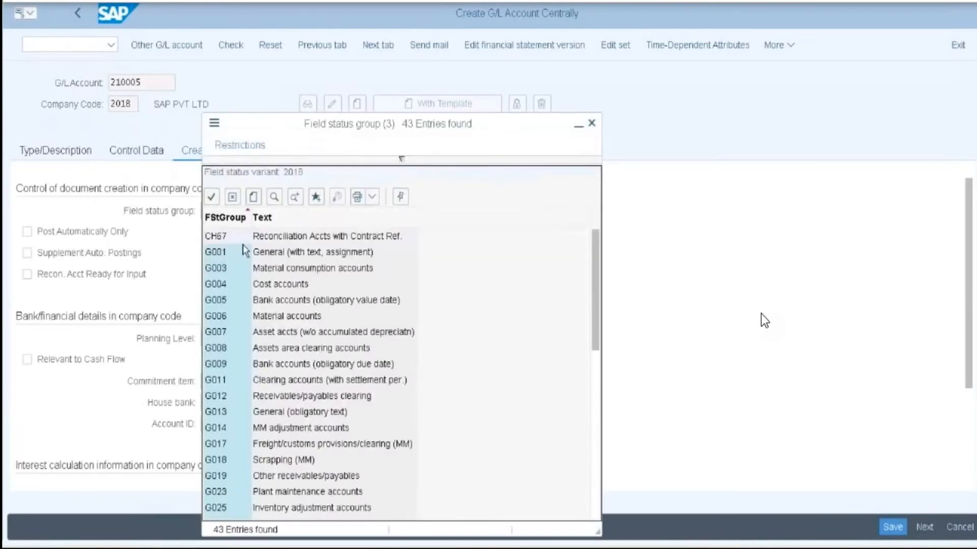
{"action": "left_click", "coordinate": [239, 245]}
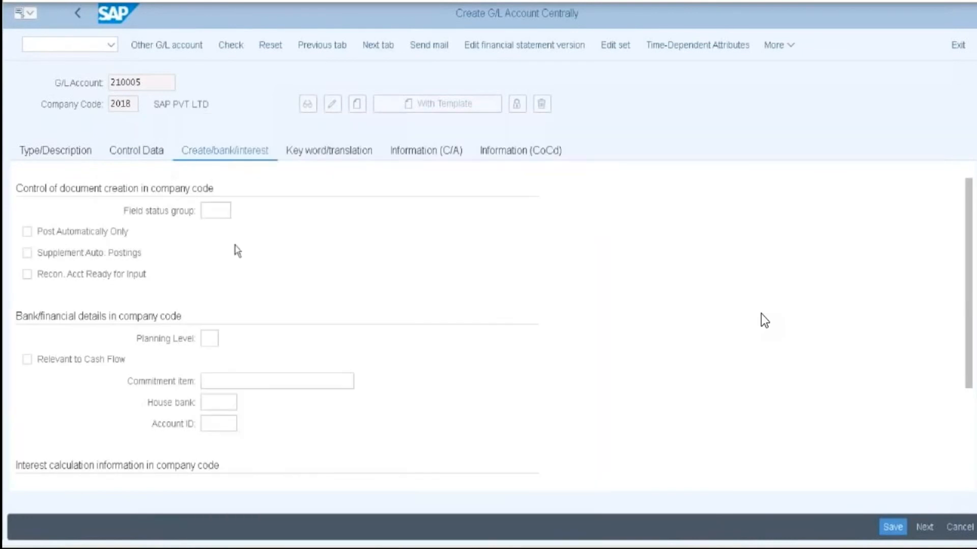
{"action": "left_click", "coordinate": [893, 529]}
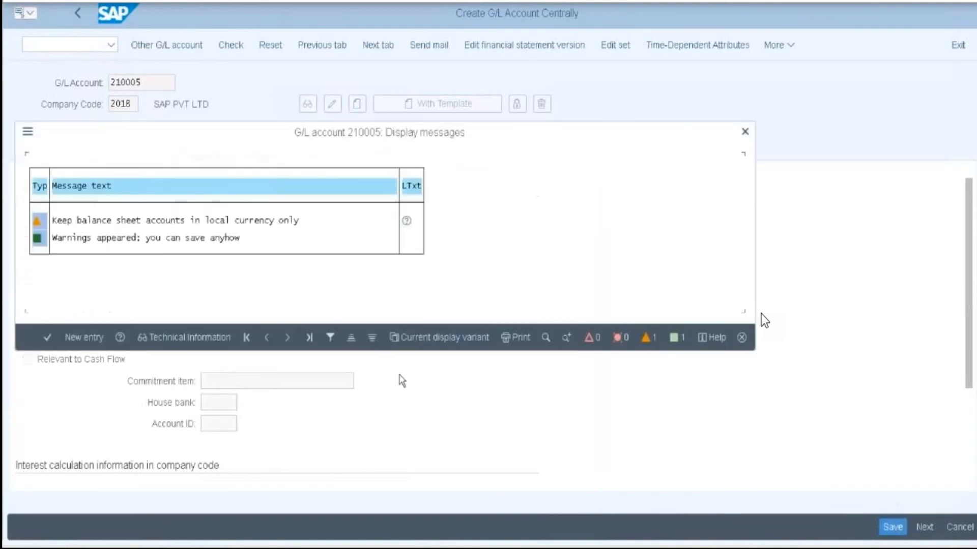
{"action": "key", "text": "Return"}
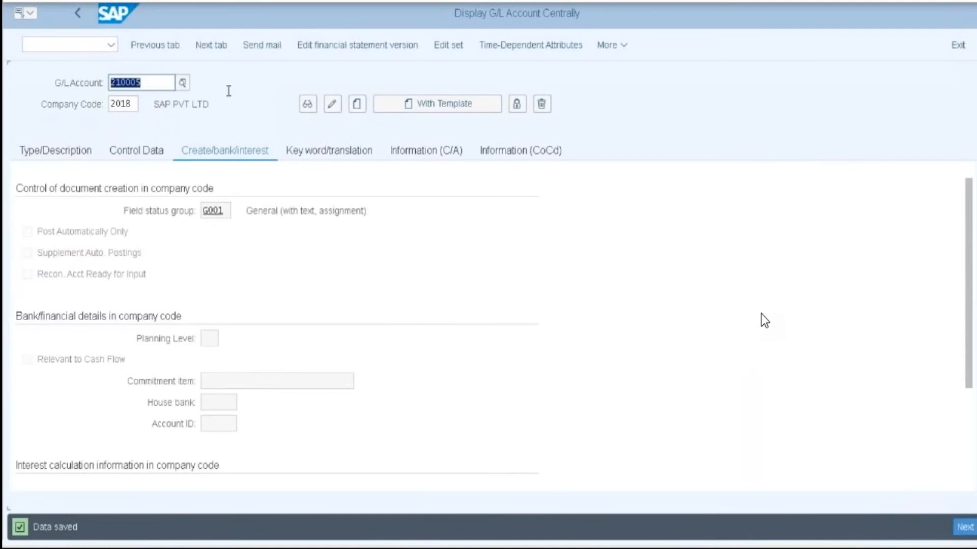
Paste account number 210005 into a new Notepad page and minimise Notepad
{"action": "left_click", "coordinate": [155, 80]}
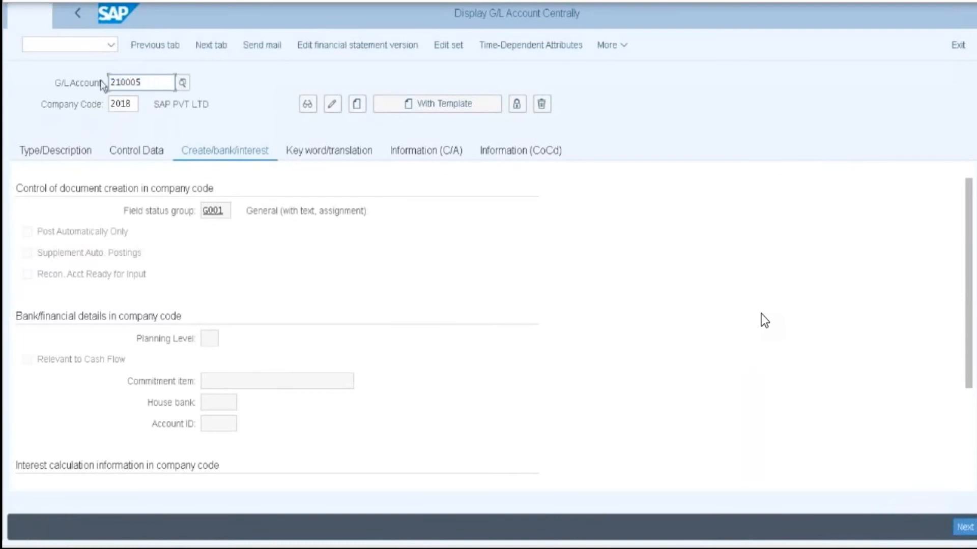
{"action": "left_click", "coordinate": [40, 545]}
{"action": "left_click", "coordinate": [45, 334]}
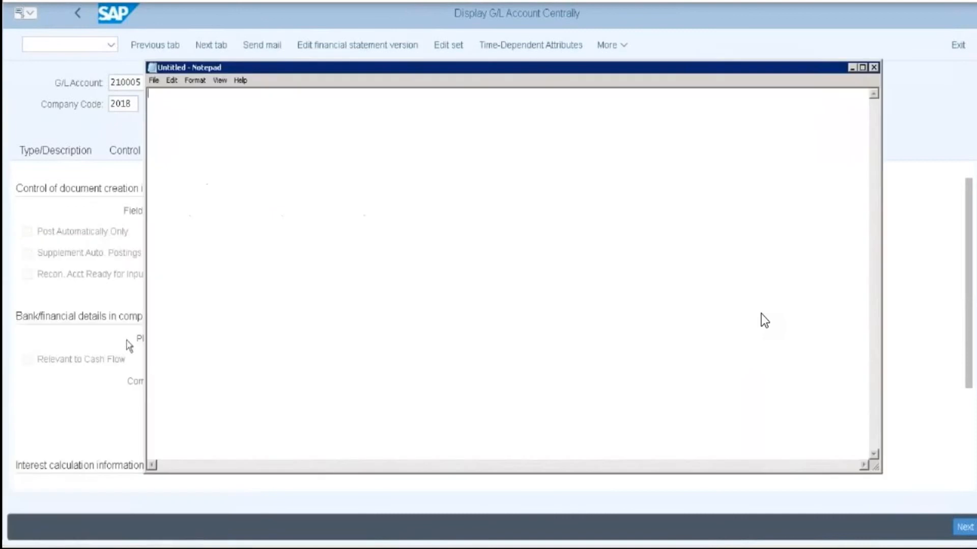
{"action": "type", "text": "210005"}
{"action": "left_click", "coordinate": [852, 69]}
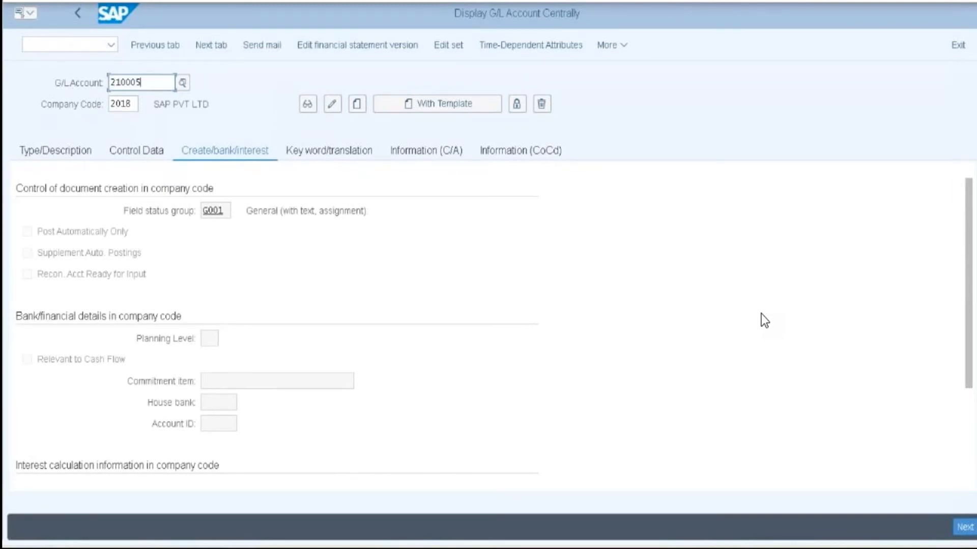
Return to the Posting Key overview window and select account key 000
{"action": "left_click", "coordinate": [764, 321]}
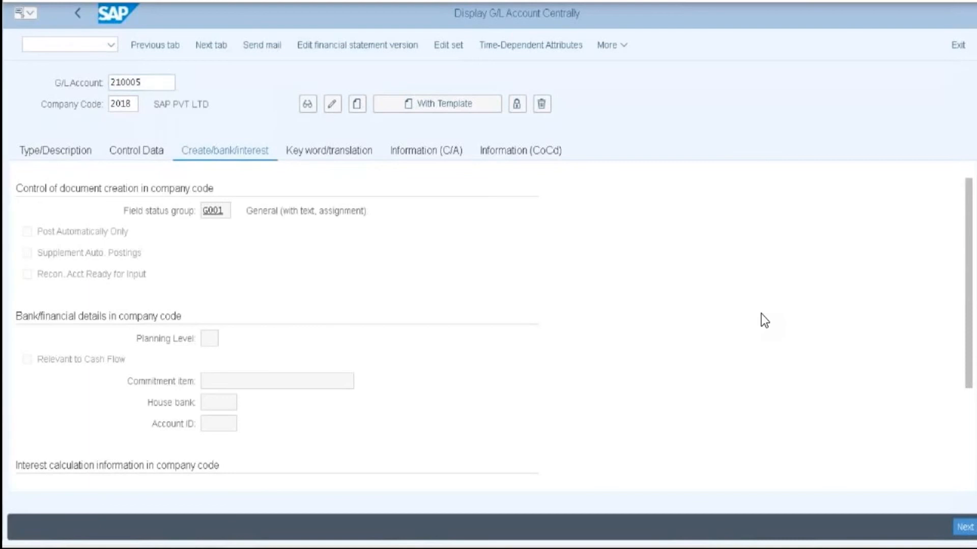
{"action": "left_click", "coordinate": [211, 548]}
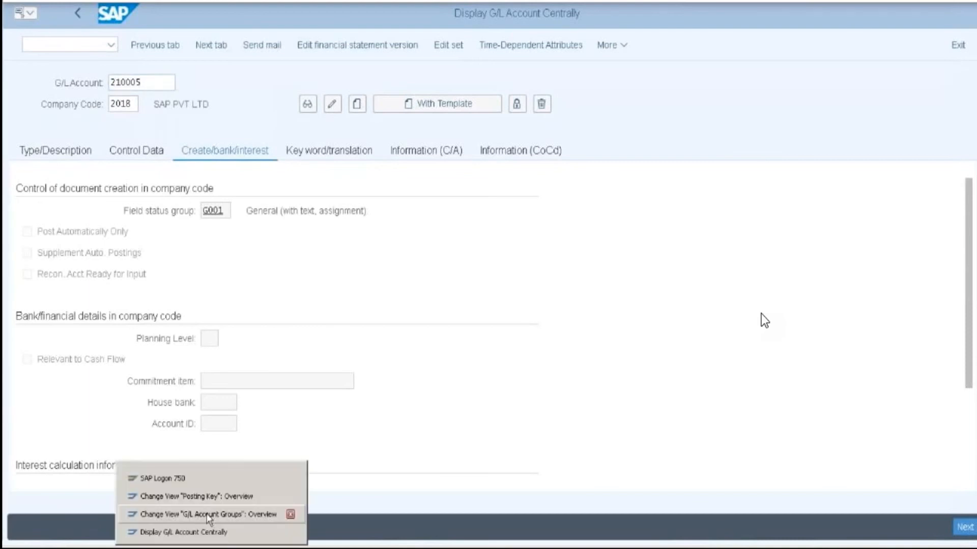
{"action": "left_click", "coordinate": [195, 496]}
{"action": "left_click", "coordinate": [184, 172]}
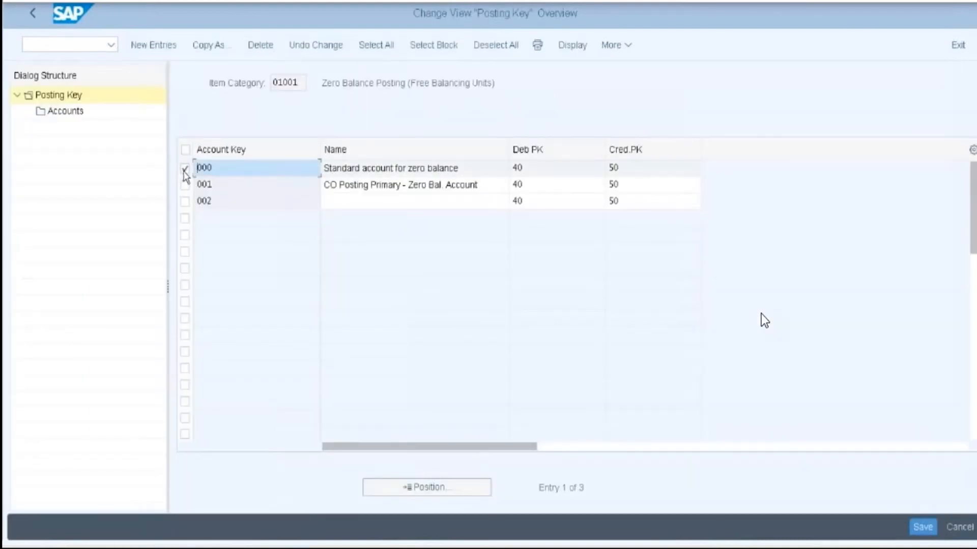
Copy entry 000 as a new entry and rename it 'Zero Balance'
{"action": "left_click", "coordinate": [203, 49]}
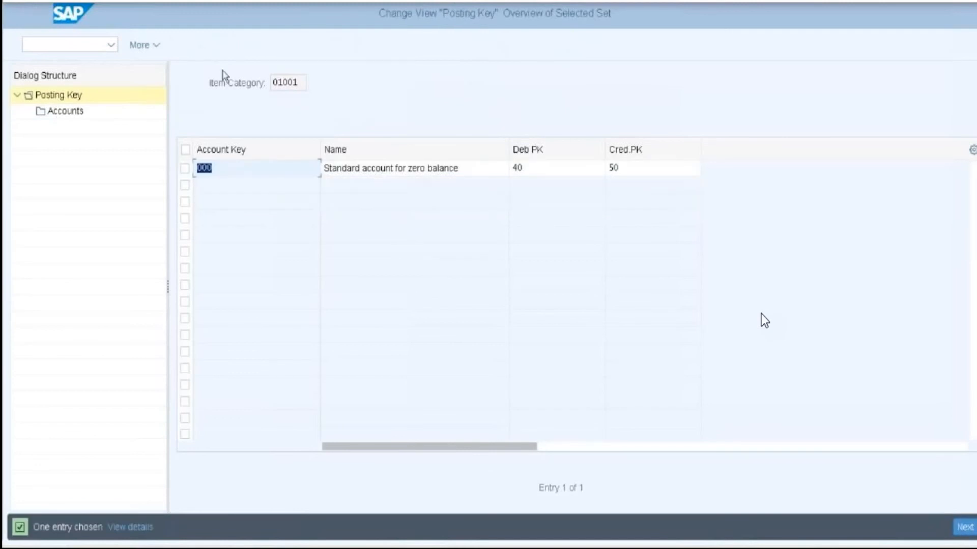
{"action": "left_click", "coordinate": [480, 165]}
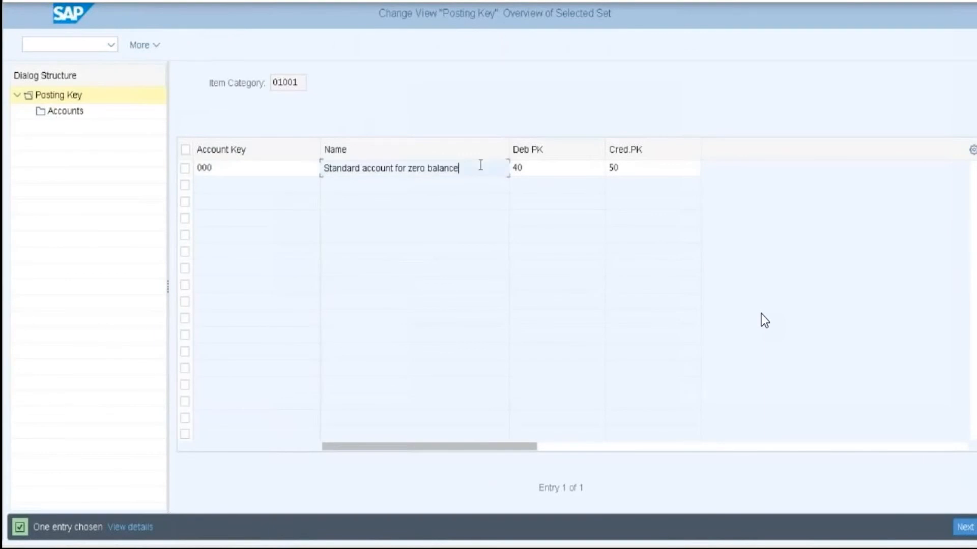
{"action": "left_click_drag", "start_coordinate": [478, 166], "coordinate": [309, 155]}
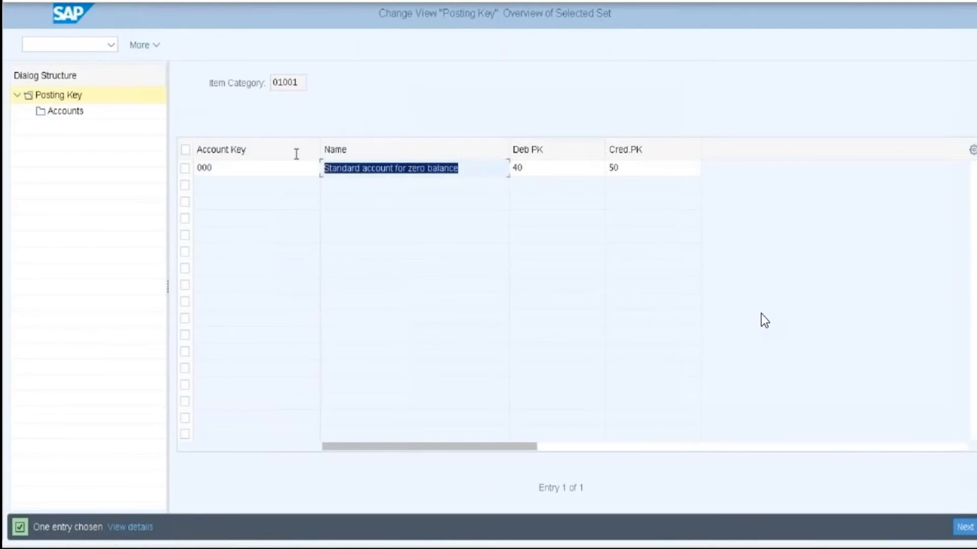
{"action": "type", "text": "Zero bA"}
{"action": "key", "text": "BackSpace"}
{"action": "key", "text": "BackSpace"}
{"action": "type", "text": "Blance"}
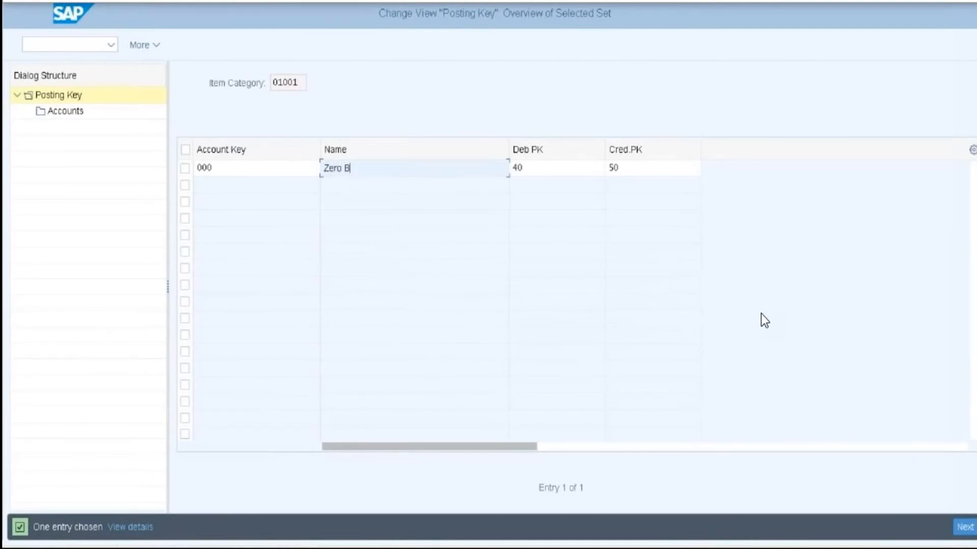
{"action": "key", "text": "BackSpace"}
{"action": "key", "text": "BackSpace"}
{"action": "key", "text": "BackSpace"}
{"action": "key", "text": "BackSpace"}
{"action": "key", "text": "BackSpace"}
{"action": "type", "text": "alance"}
Set the account key to 003, copying all 6 dependent entries, then select 003
{"action": "left_click", "coordinate": [226, 168]}
{"action": "key", "text": "BackSpace"}
{"action": "type", "text": "3"}
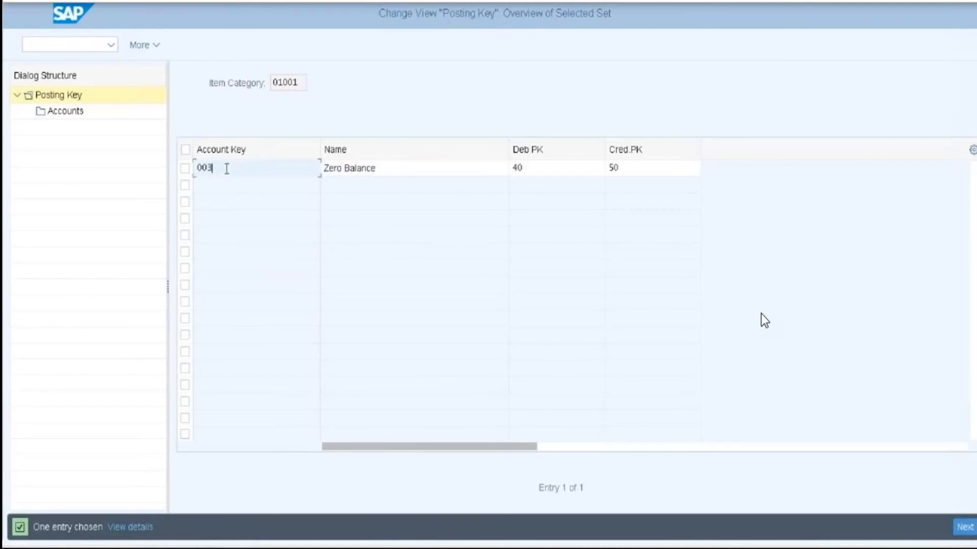
{"action": "key", "text": "Return"}
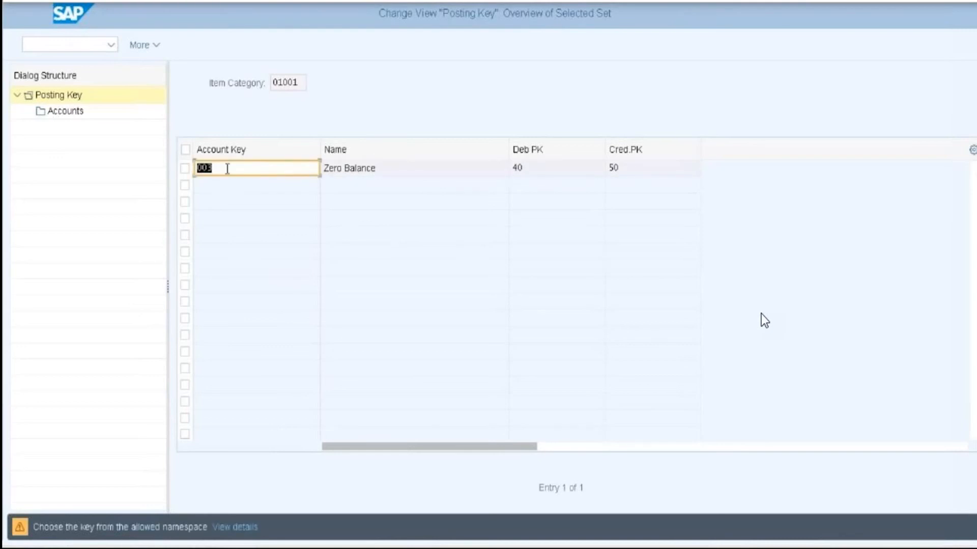
{"action": "key", "text": "Return"}
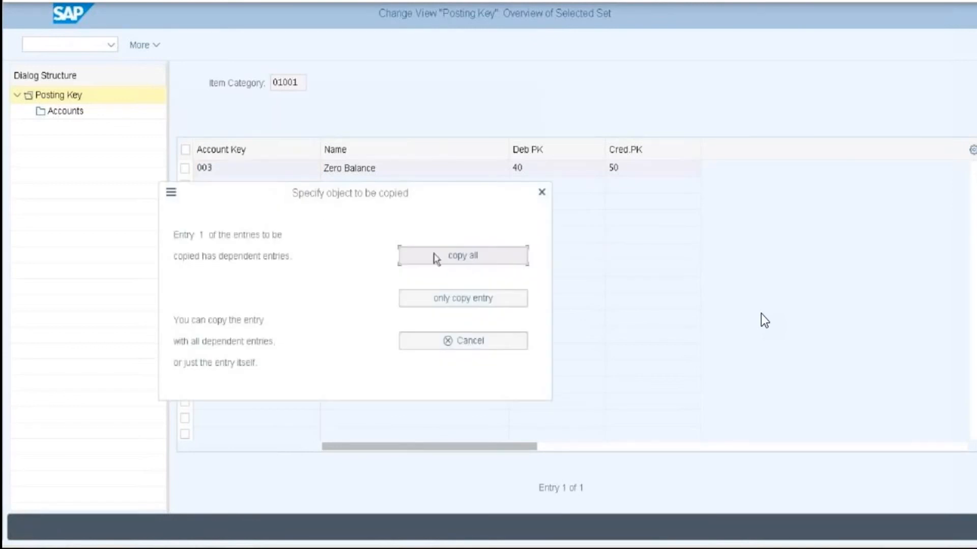
{"action": "left_click", "coordinate": [459, 261]}
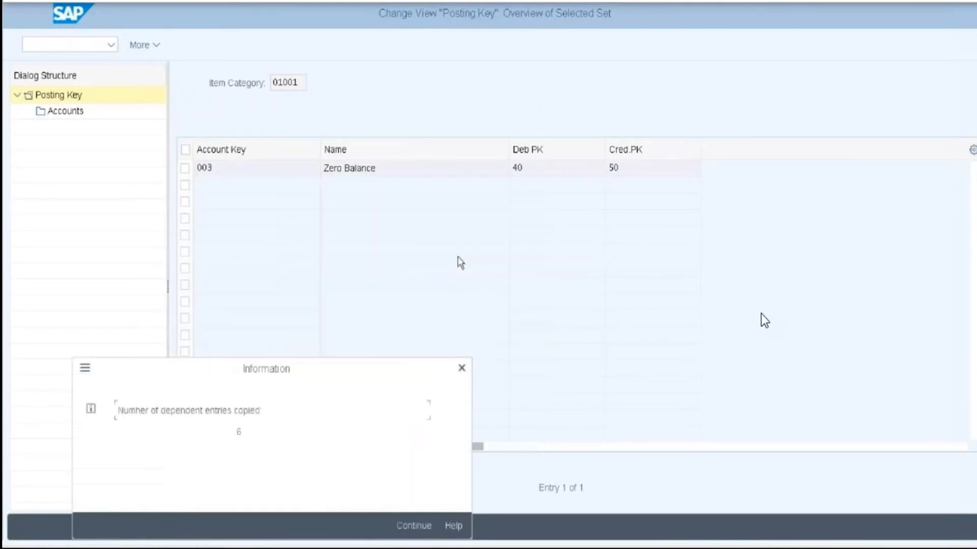
{"action": "left_click_drag", "start_coordinate": [265, 370], "coordinate": [292, 182]}
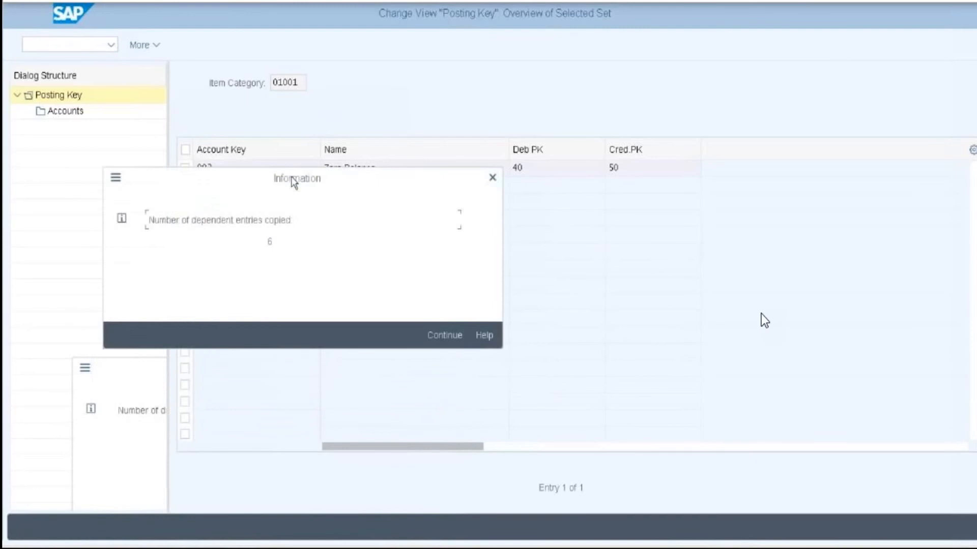
{"action": "left_click", "coordinate": [437, 333]}
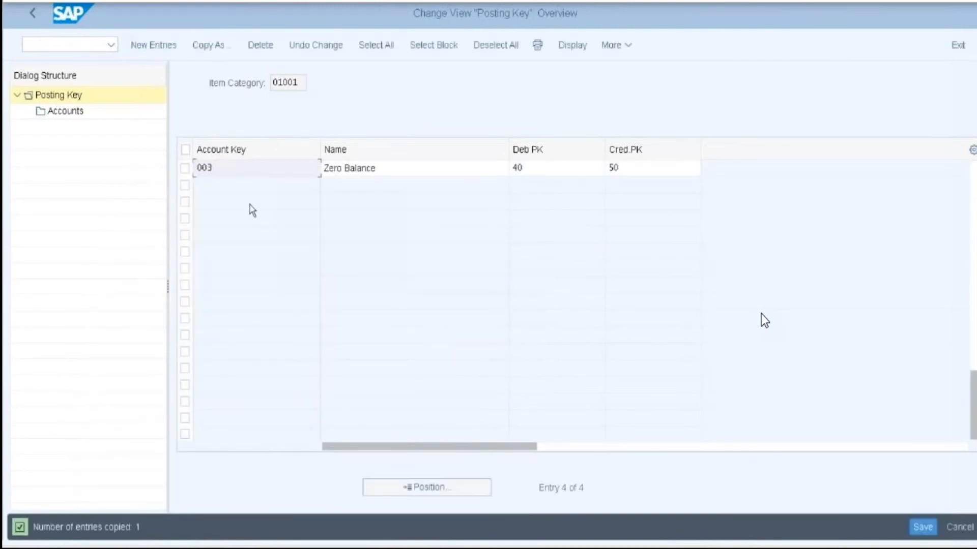
{"action": "left_click", "coordinate": [184, 168]}
Open the G/L accounts of account key 003 for chart of accounts 2018 and add new entries
{"action": "left_click", "coordinate": [56, 111]}
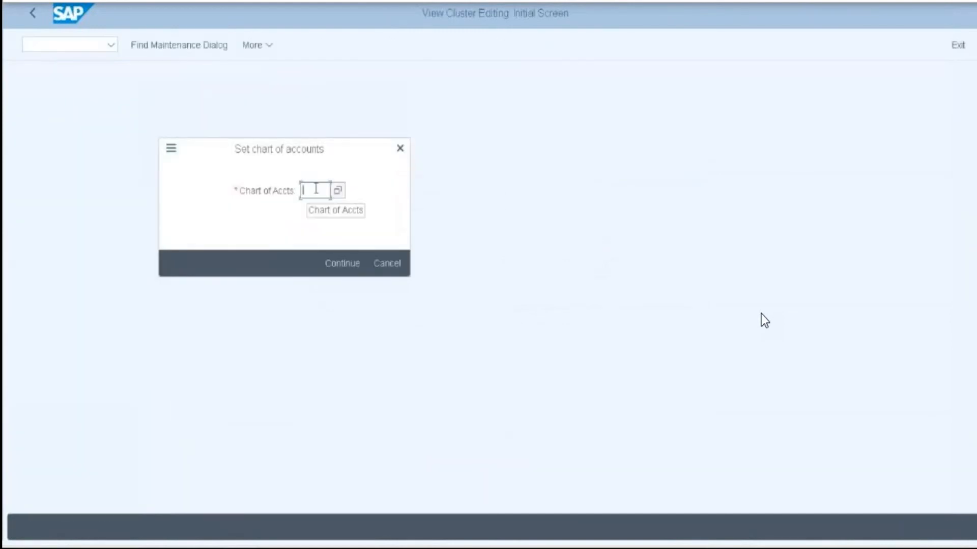
{"action": "type", "text": "2018"}
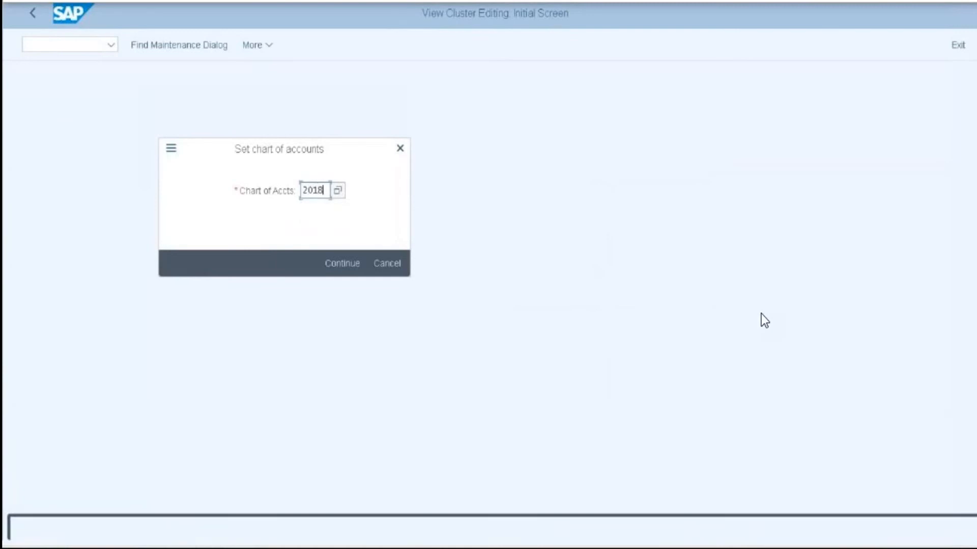
{"action": "key", "text": "Return"}
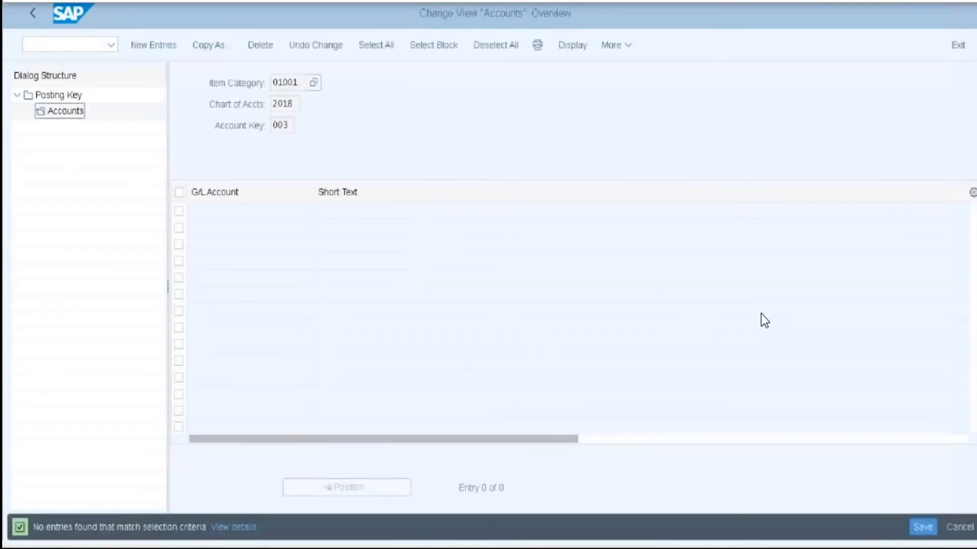
{"action": "left_click", "coordinate": [135, 46]}
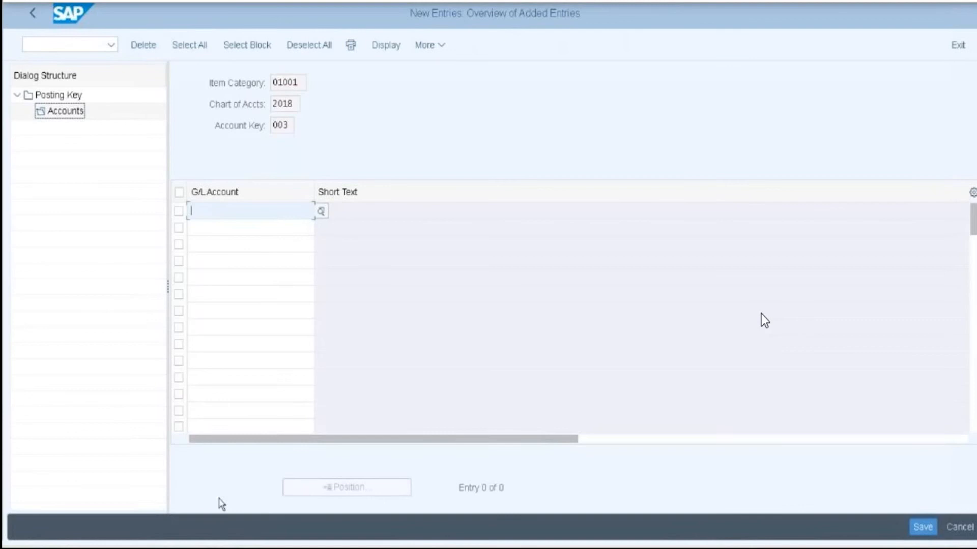
Enter G/L account 210005, copied from Notepad, so Zero Clearing fills in
{"action": "key", "text": "alt+Tab"}
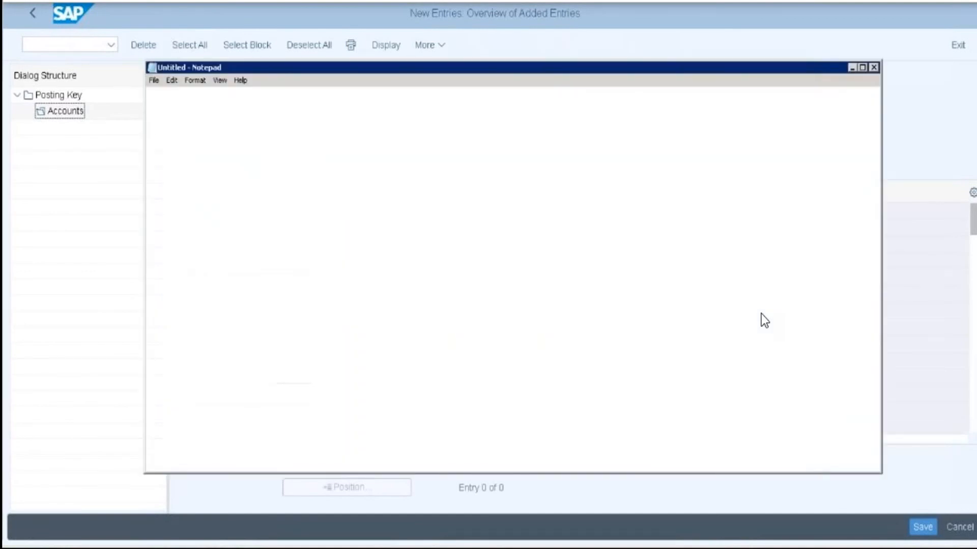
{"action": "left_click_drag", "start_coordinate": [193, 98], "coordinate": [125, 86]}
{"action": "key", "text": "ctrl+c"}
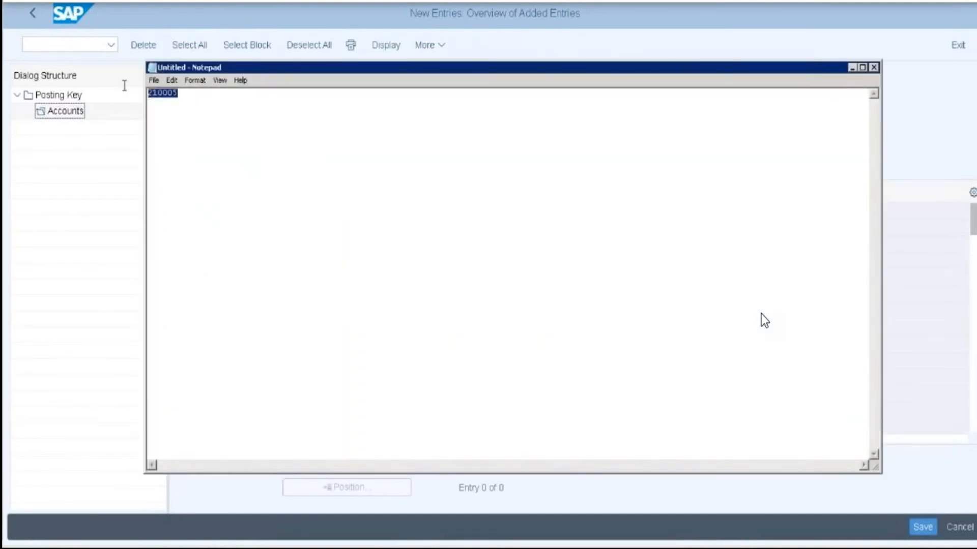
{"action": "key", "text": "alt+Tab"}
{"action": "left_click", "coordinate": [257, 209]}
{"action": "key", "text": "ctrl+v"}
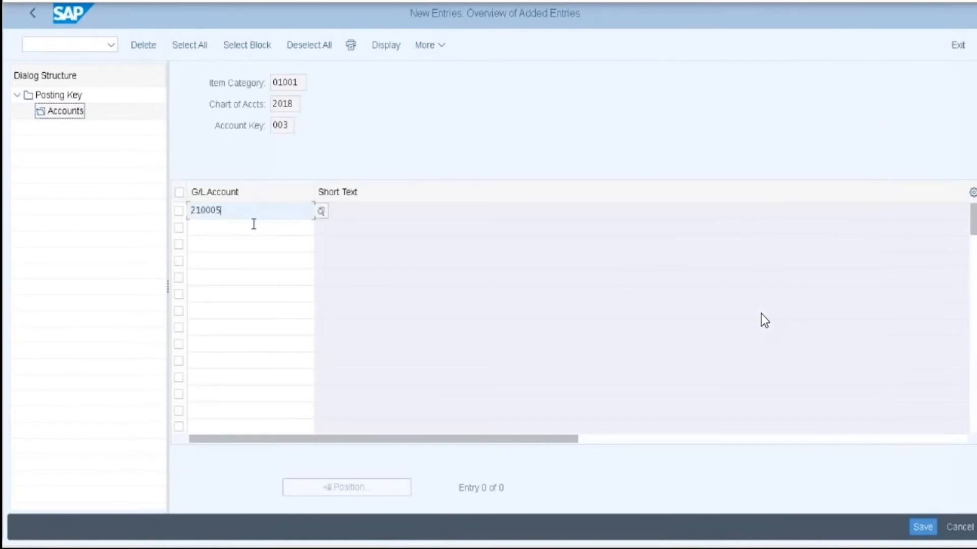
{"action": "key", "text": "Return"}
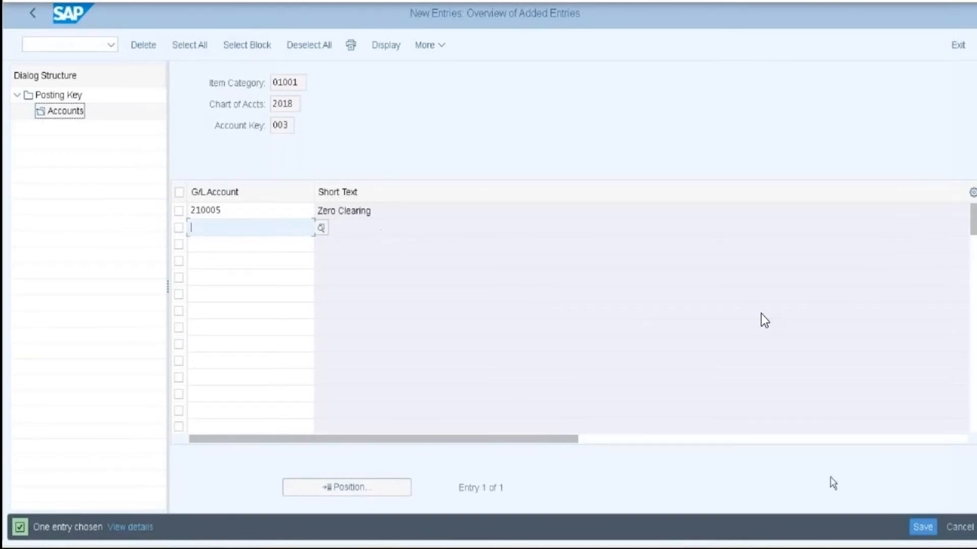
Save the account entry to the customizing request and leave the screen
{"action": "left_click", "coordinate": [922, 528]}
{"action": "left_click", "coordinate": [48, 358]}
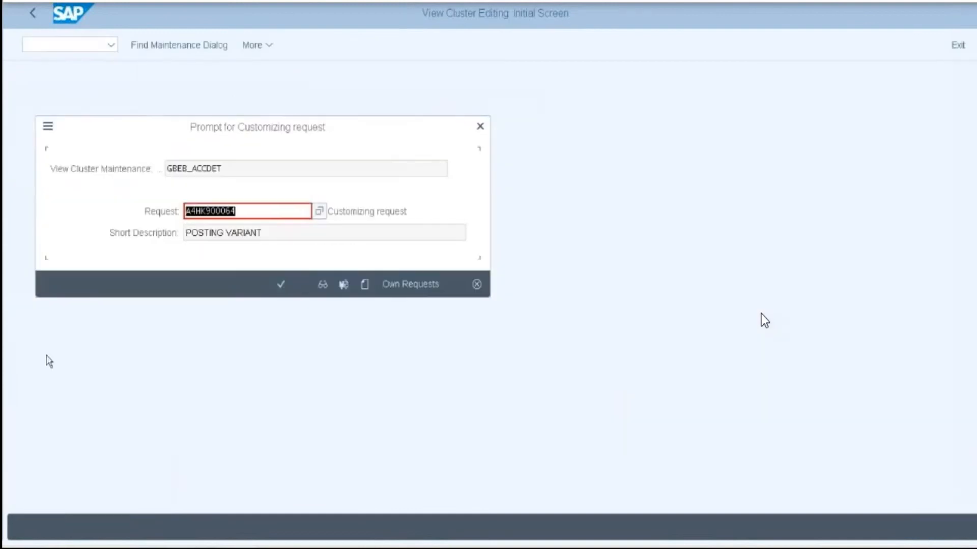
{"action": "left_click", "coordinate": [280, 285]}
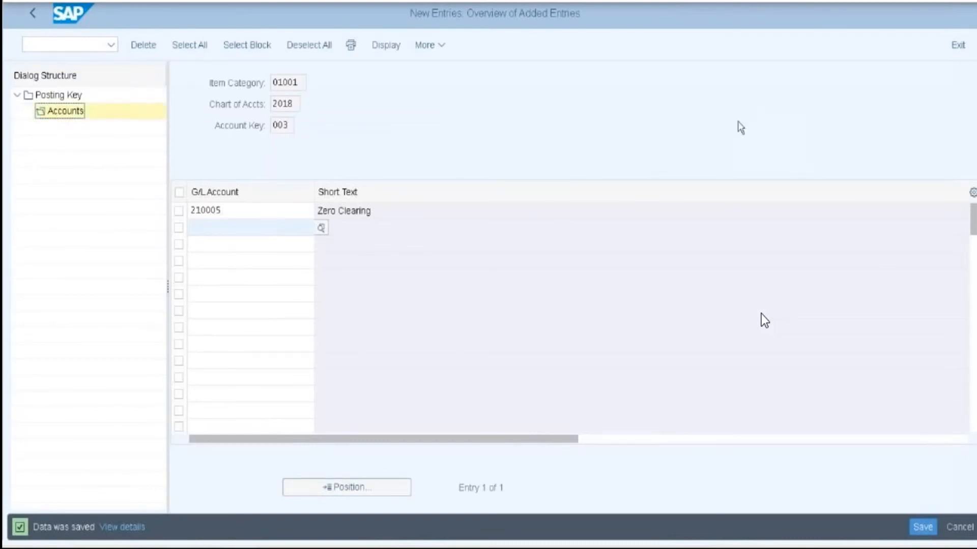
{"action": "left_click", "coordinate": [957, 46]}
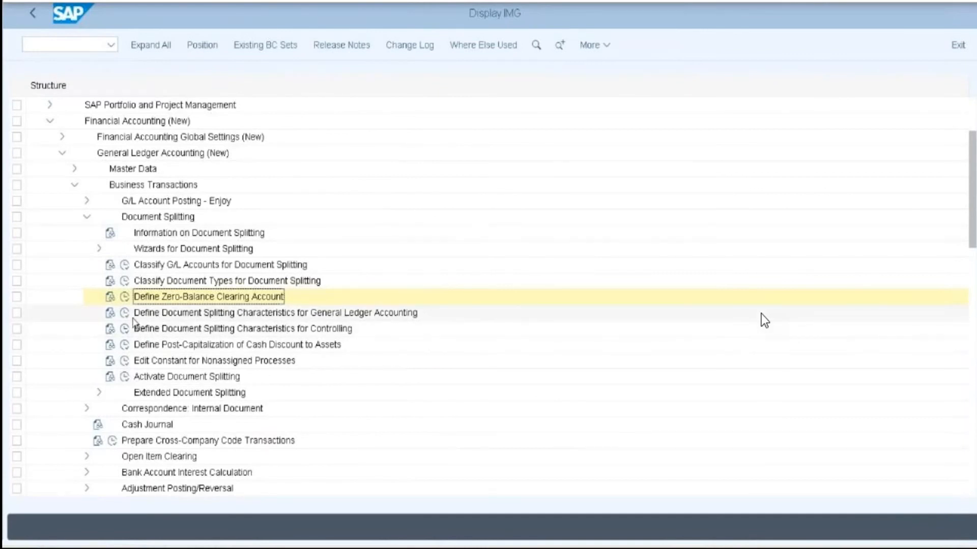
Run Define Document Splitting Characteristics for General Ledger Accounting from the IMG tree
{"action": "left_click", "coordinate": [125, 313]}
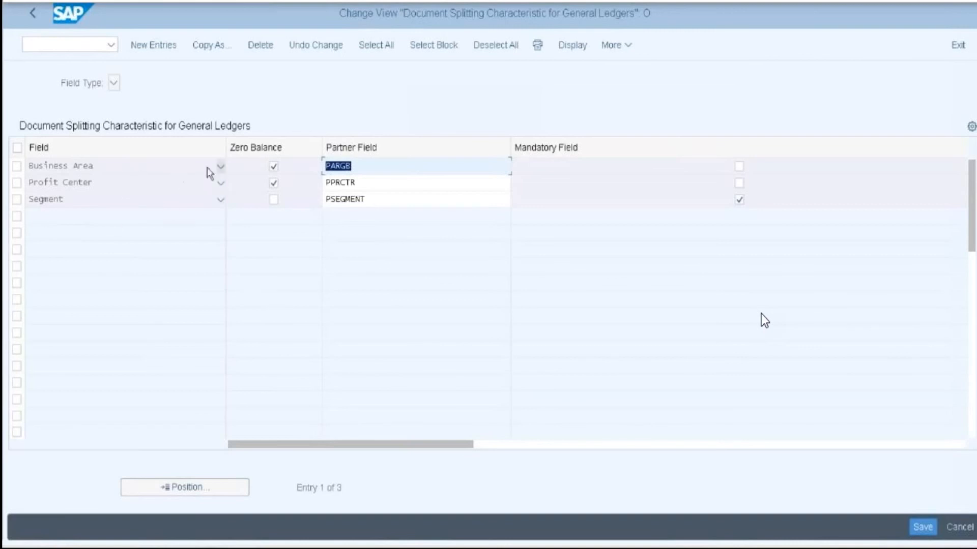
Untick Zero Balance for Profit Center, make Business Area mandatory and Segment optional
{"action": "left_click", "coordinate": [273, 182]}
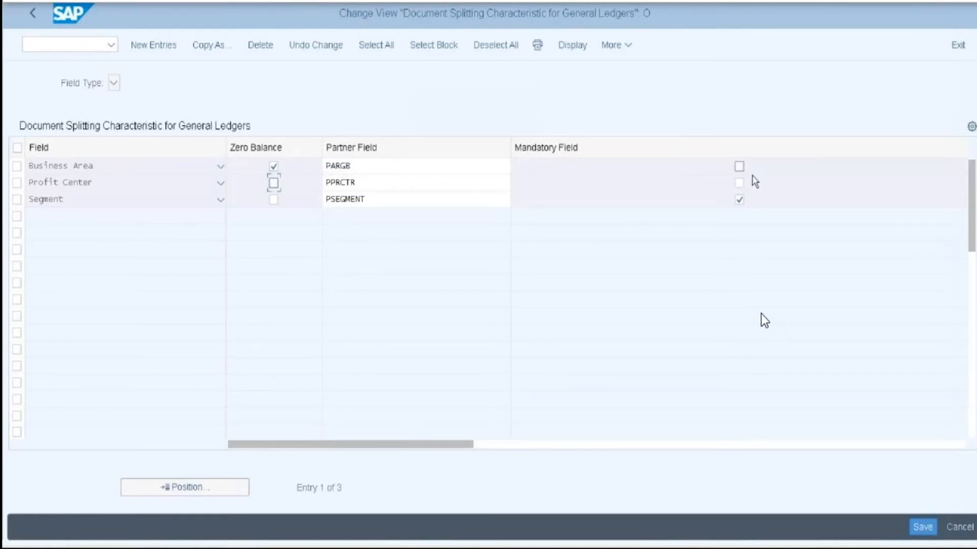
{"action": "left_click", "coordinate": [739, 166]}
{"action": "left_click", "coordinate": [740, 200]}
Save the characteristic changes to the customizing request and exit to Display IMG
{"action": "left_click", "coordinate": [924, 529]}
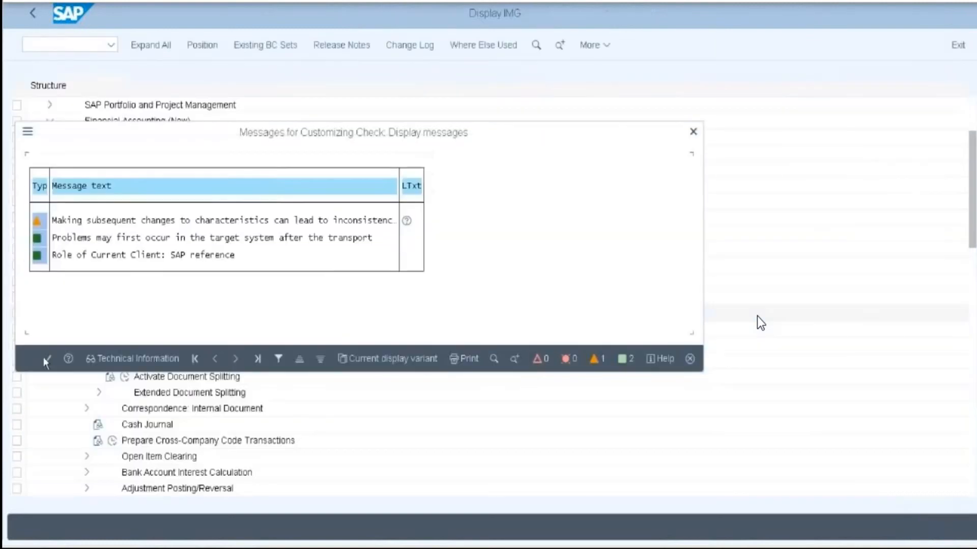
{"action": "left_click", "coordinate": [44, 358]}
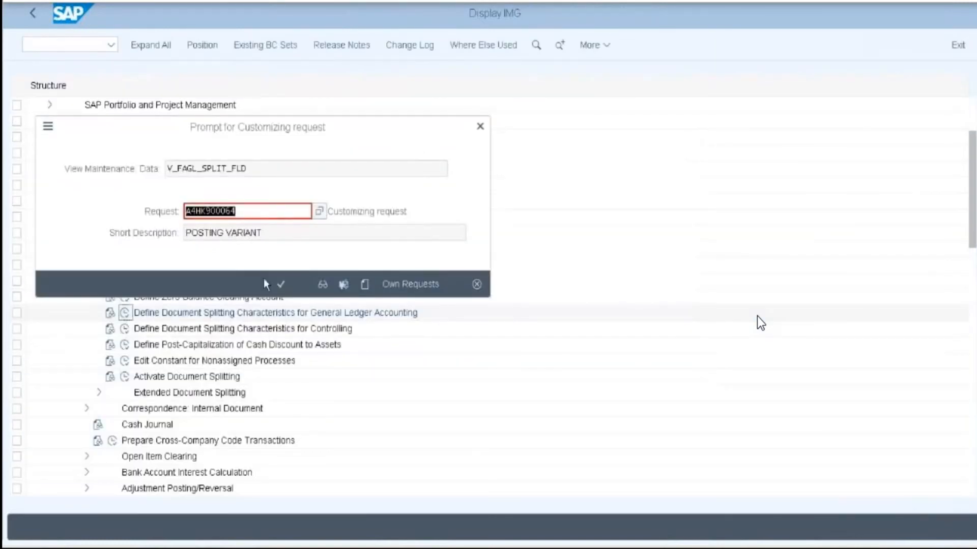
{"action": "left_click", "coordinate": [280, 284]}
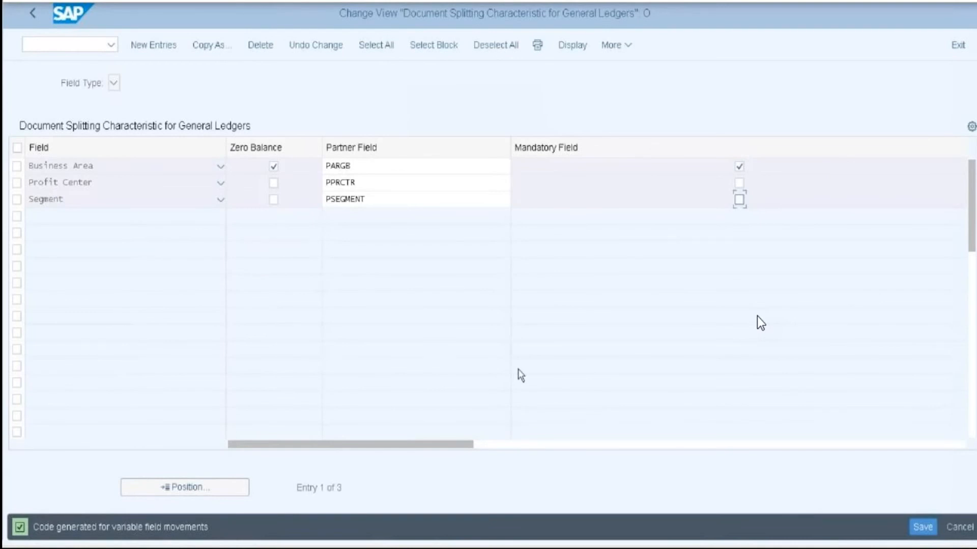
{"action": "left_click", "coordinate": [958, 48]}
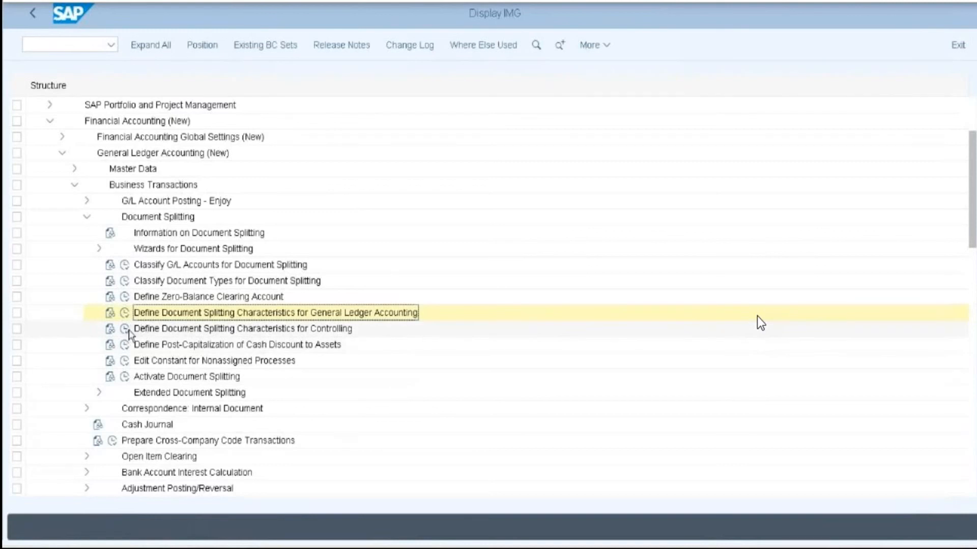
Run Define Document Splitting Characteristics for Controlling from the IMG tree
{"action": "left_click", "coordinate": [125, 330]}
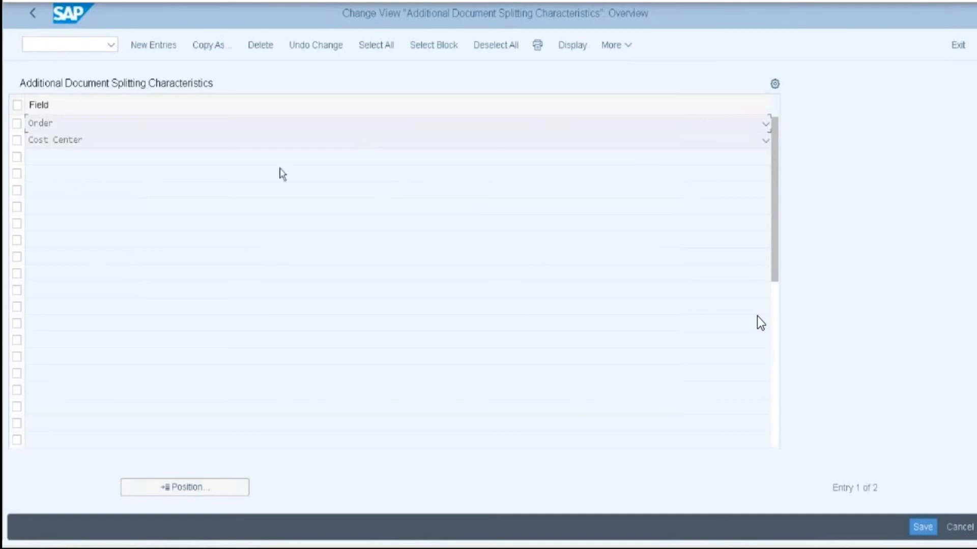
Check the Cost Center field options, then exit the characteristics table to the IMG tree
{"action": "left_click", "coordinate": [64, 144]}
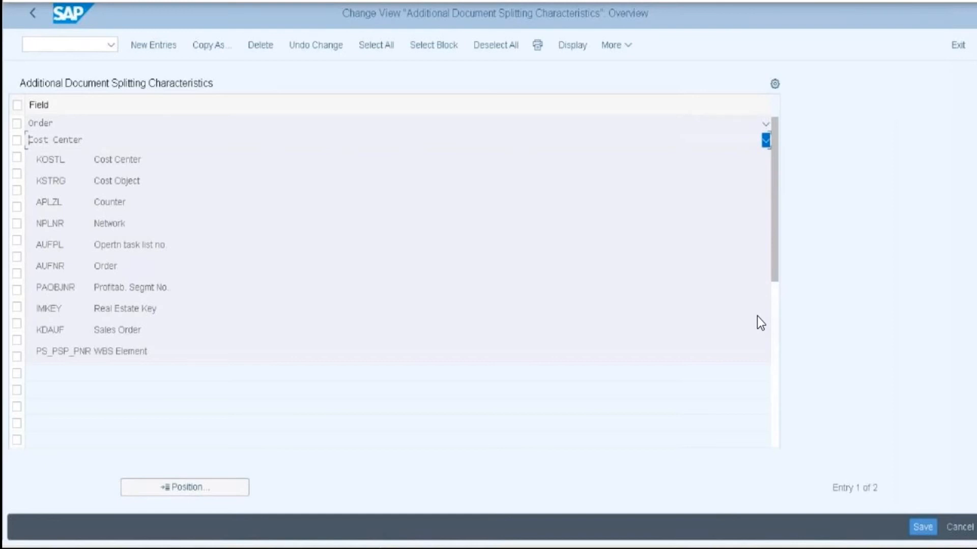
{"action": "left_click", "coordinate": [959, 51]}
{"action": "left_click", "coordinate": [959, 51]}
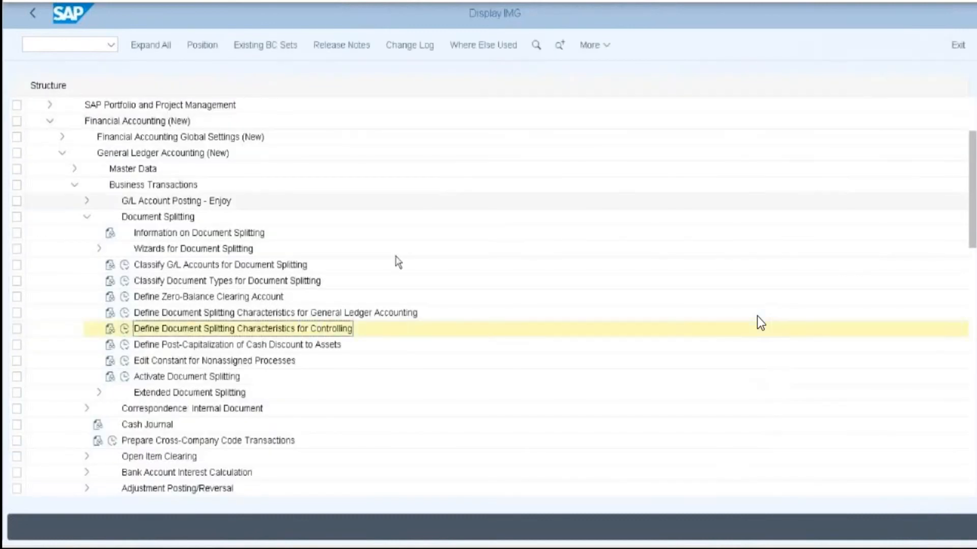
{"action": "left_click", "coordinate": [124, 377]}
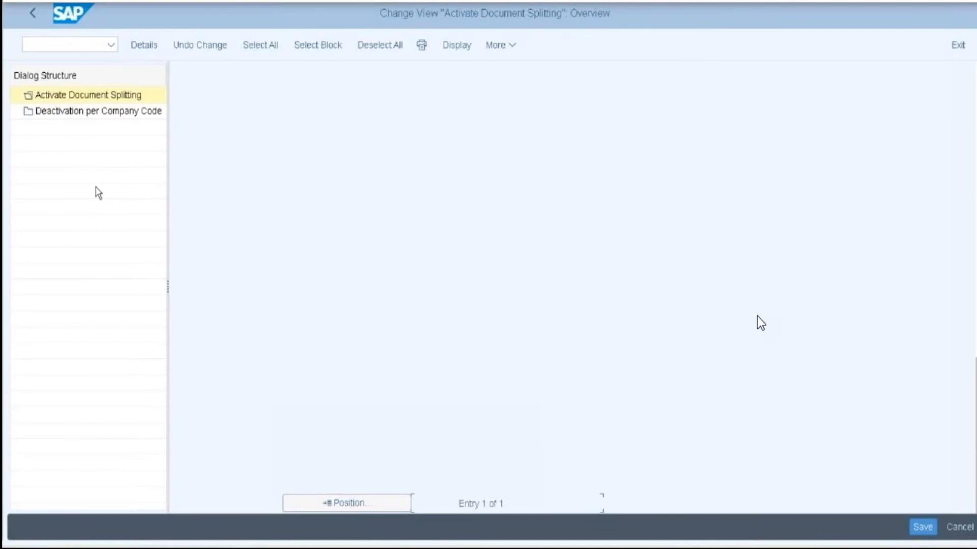
{"action": "left_click", "coordinate": [91, 96]}
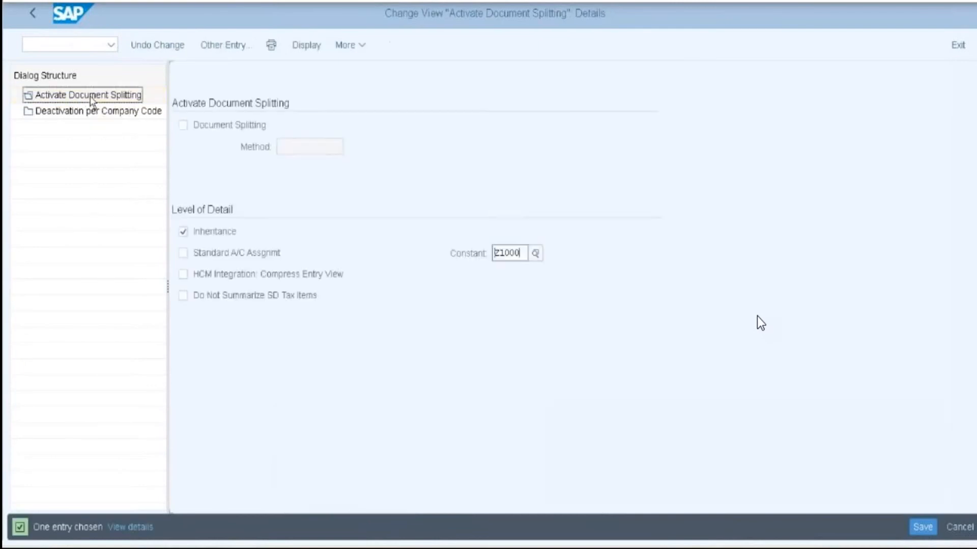
{"action": "left_click", "coordinate": [184, 127]}
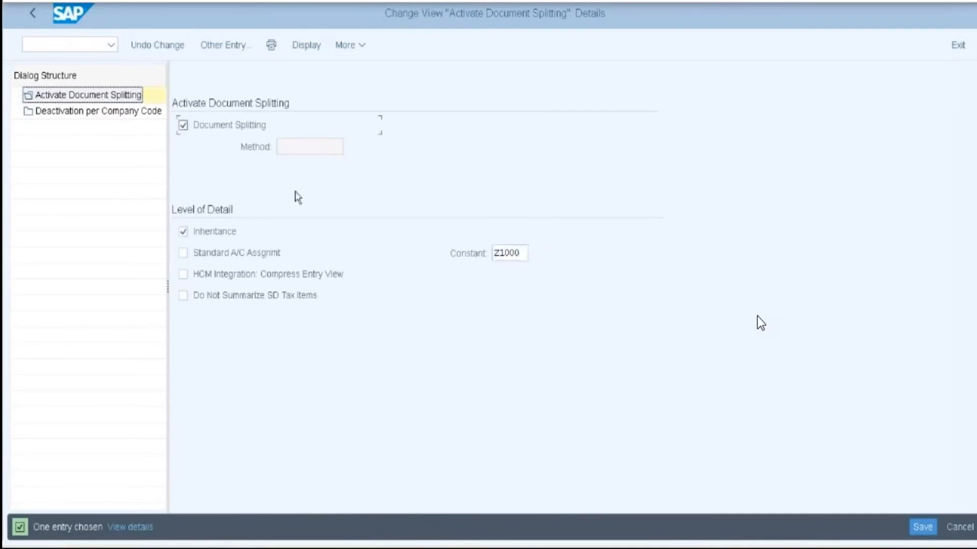
{"action": "left_click", "coordinate": [932, 531]}
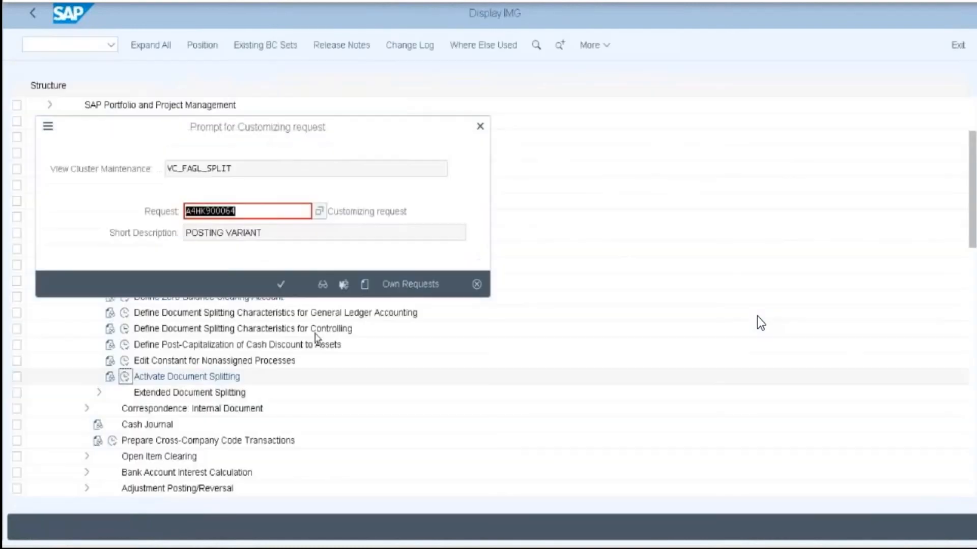
{"action": "left_click", "coordinate": [281, 284]}
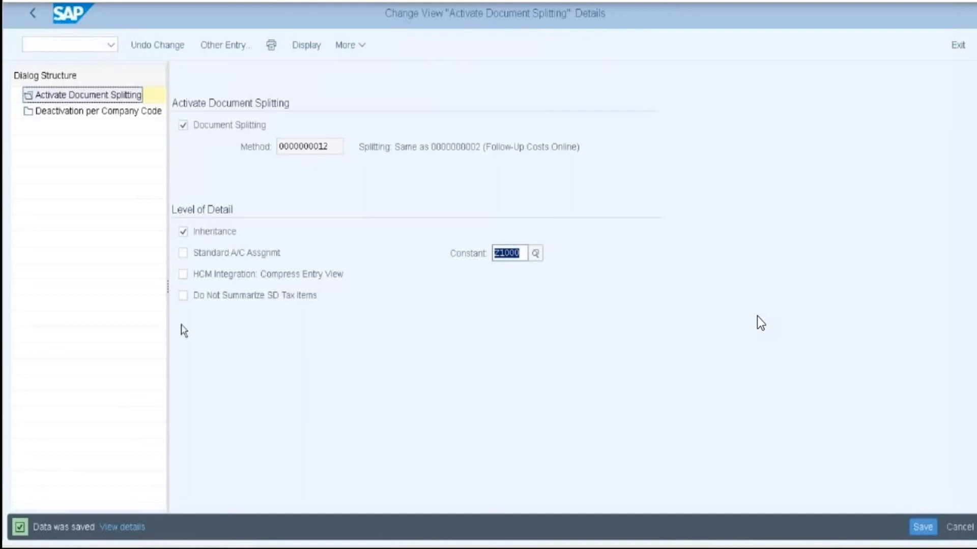
Clear the Inactive flag for company code 2018 under Deactivation per Company Code and save
{"action": "left_click", "coordinate": [94, 115]}
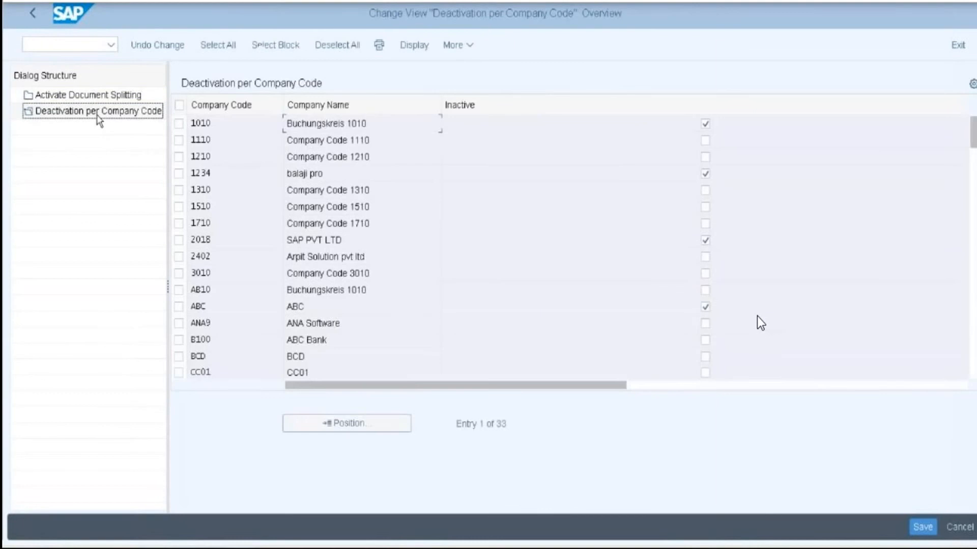
{"action": "left_click", "coordinate": [179, 241]}
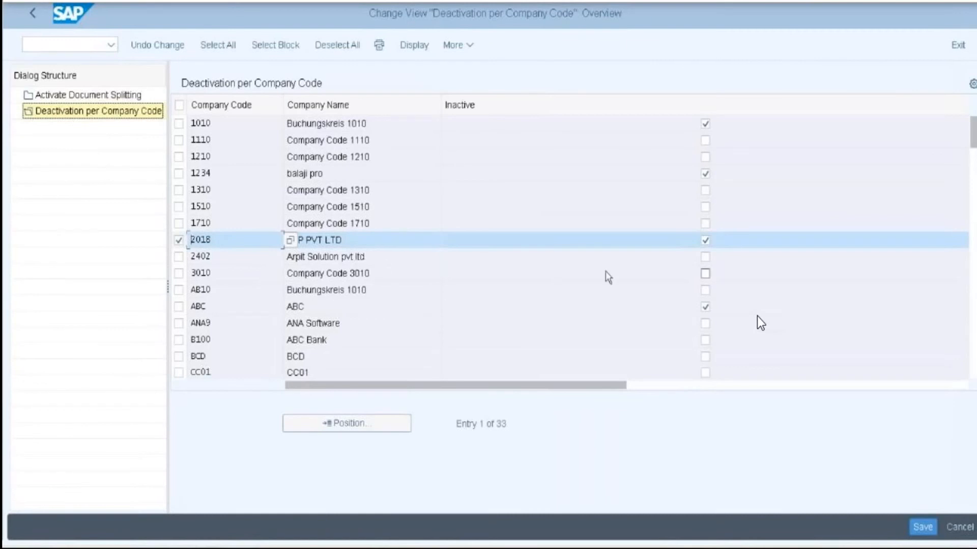
{"action": "left_click", "coordinate": [705, 240]}
{"action": "left_click", "coordinate": [923, 527]}
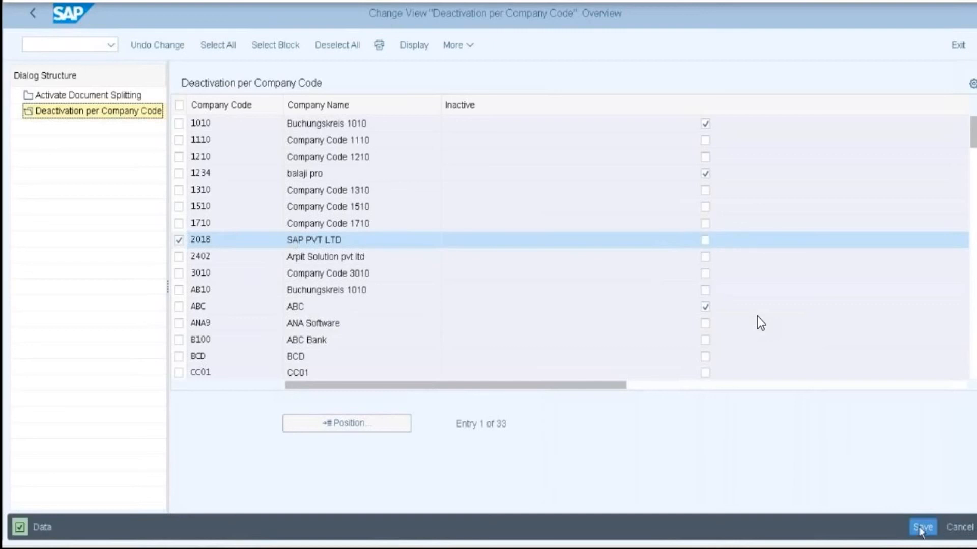
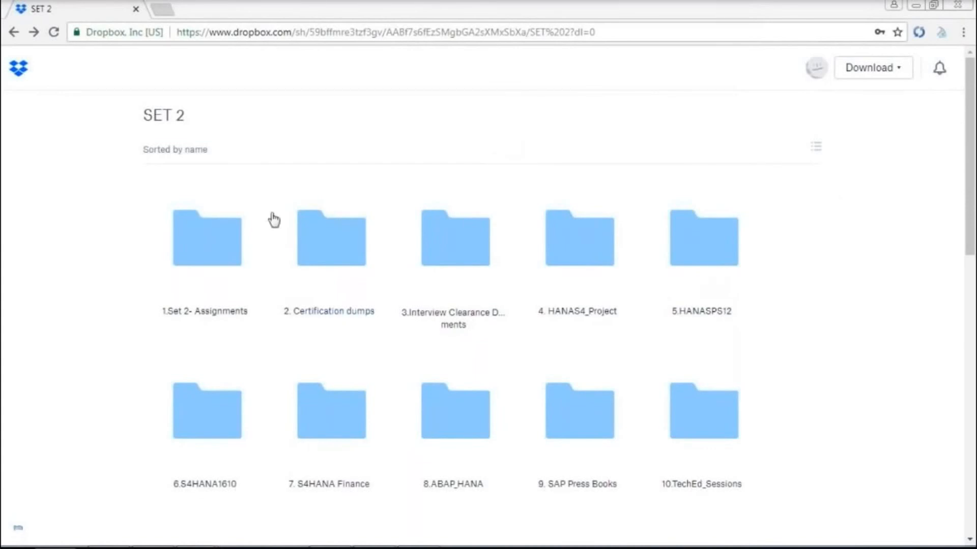
Navigate 1.Set 2- Assignments › 4.S4HANA Assignments › S4Hana_Finance and scroll its assignment .docx files
{"action": "left_click", "coordinate": [196, 311]}
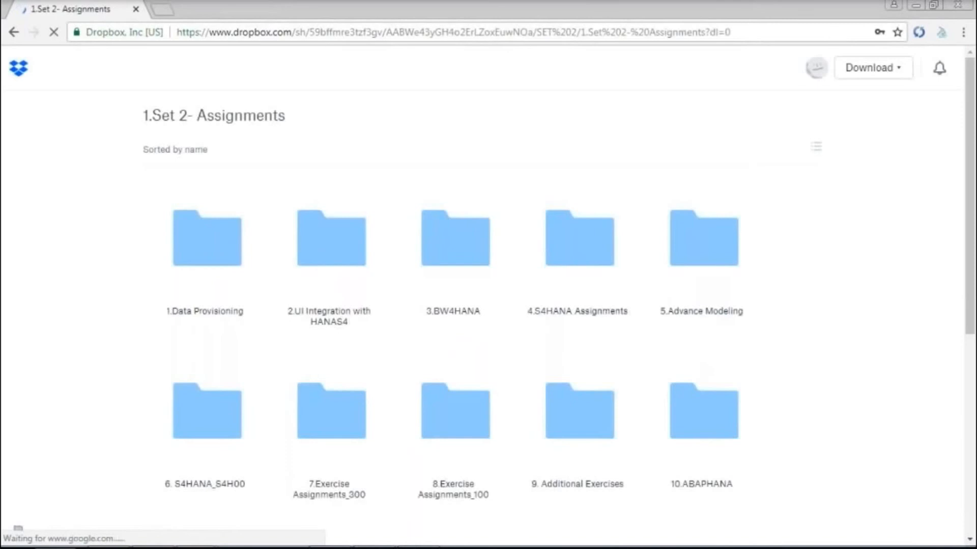
{"action": "left_click", "coordinate": [578, 312]}
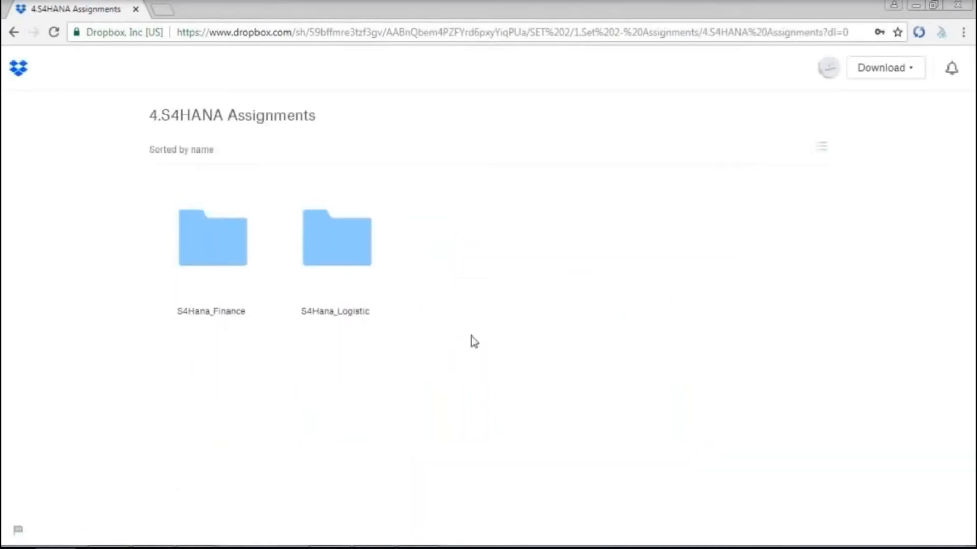
{"action": "left_click", "coordinate": [194, 258]}
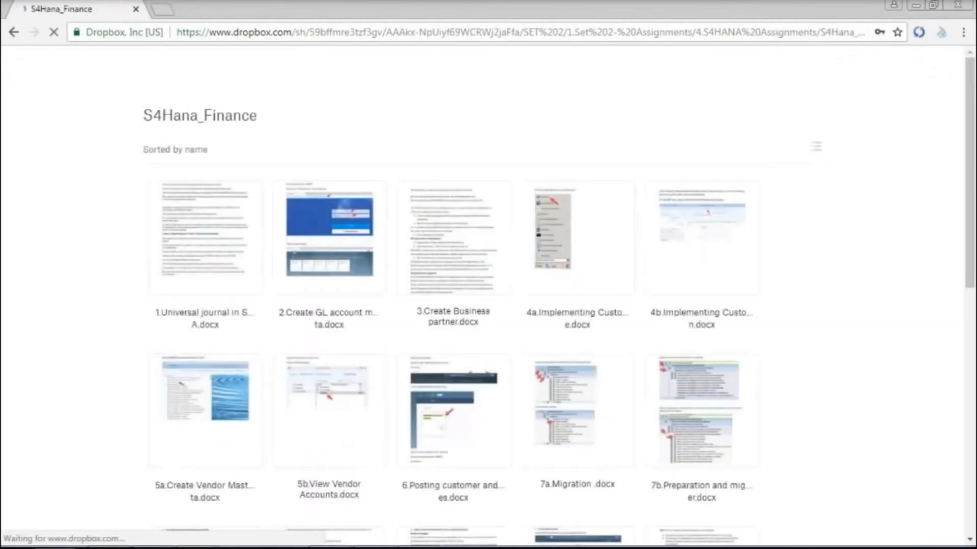
{"action": "scroll", "coordinate": [536, 300], "scroll_direction": "down", "scroll_amount": 1}
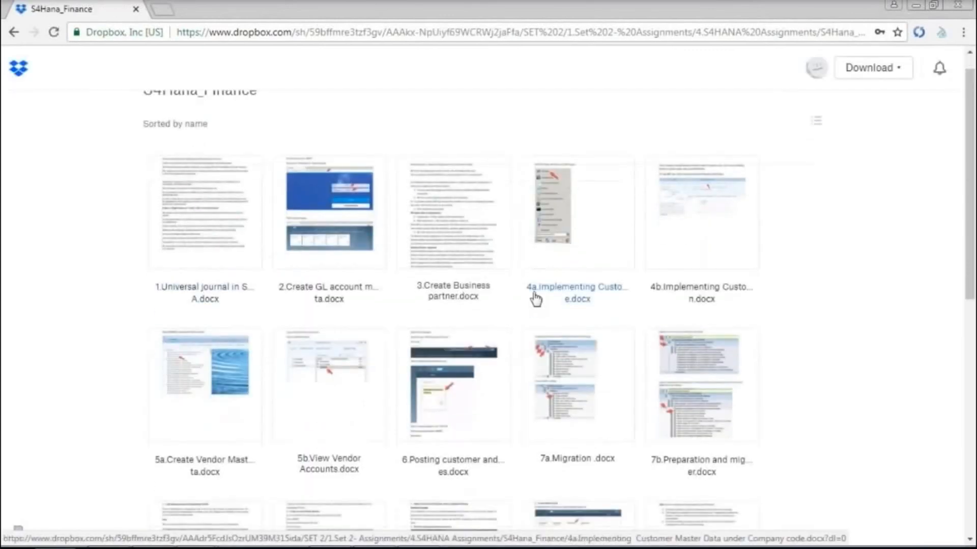
{"action": "scroll", "coordinate": [558, 389], "scroll_direction": "down", "scroll_amount": 5}
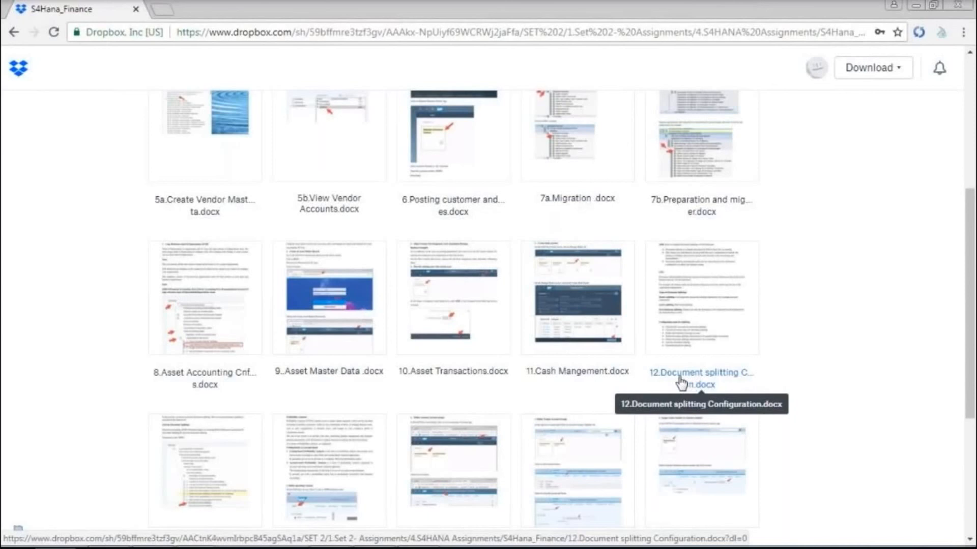
{"action": "left_click", "coordinate": [572, 293]}
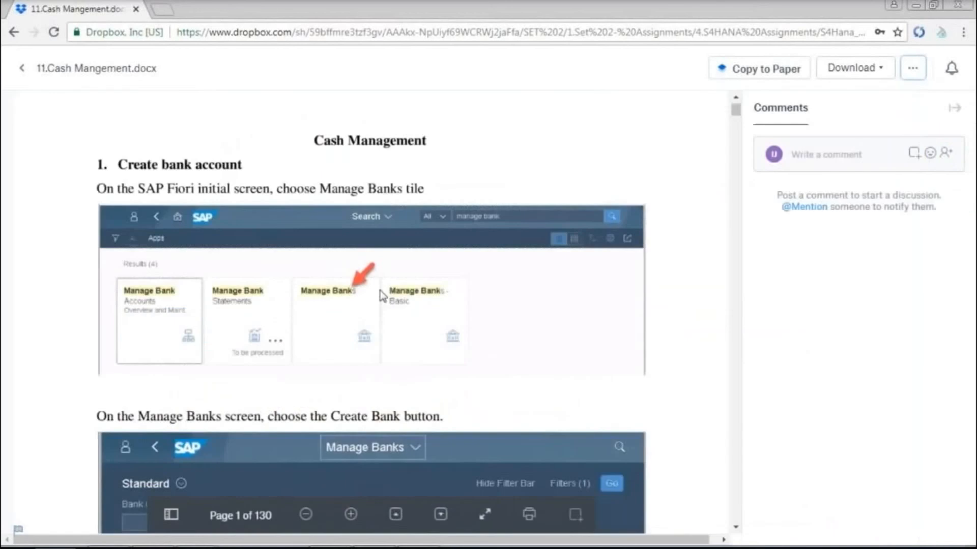
{"action": "scroll", "coordinate": [331, 245], "scroll_direction": "down", "scroll_amount": 1}
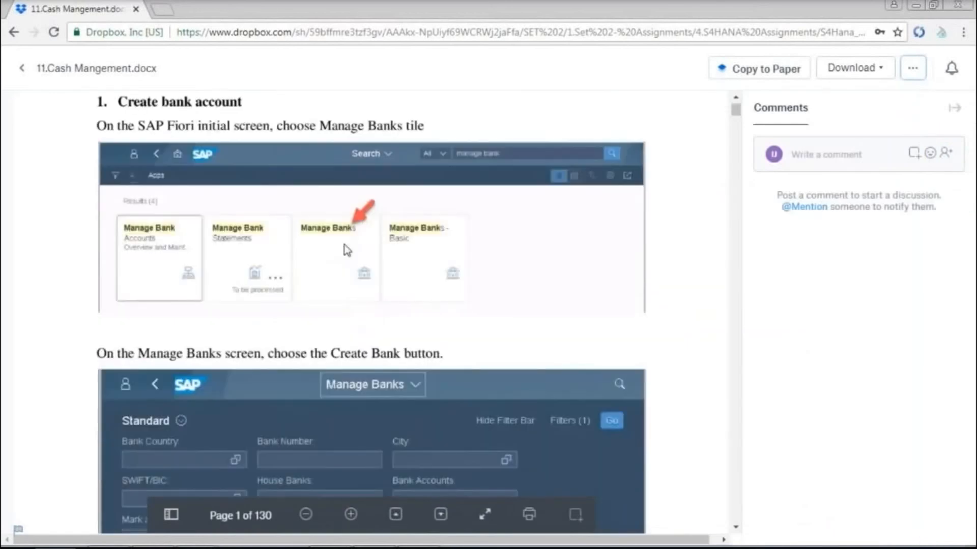
{"action": "scroll", "coordinate": [368, 299], "scroll_direction": "down", "scroll_amount": 1}
{"action": "scroll", "coordinate": [366, 303], "scroll_direction": "down", "scroll_amount": 3}
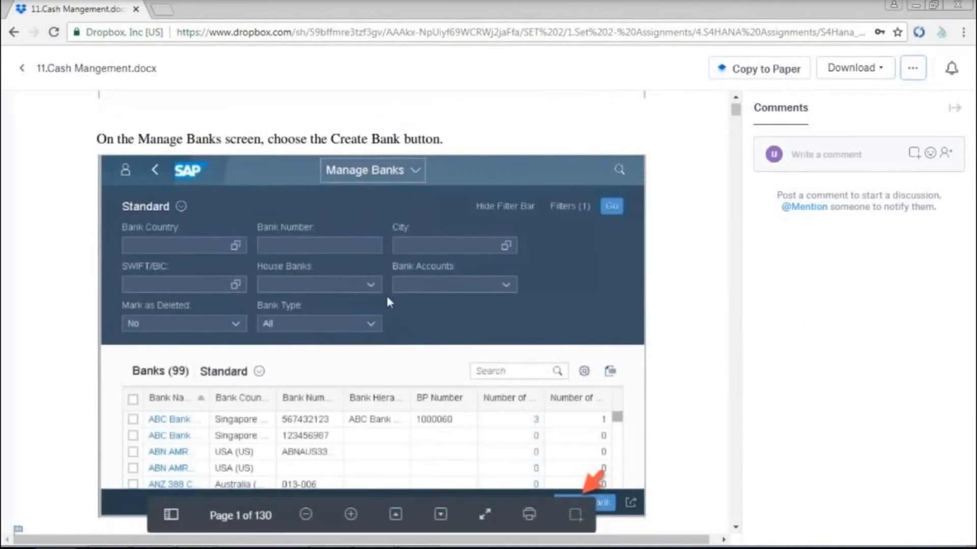
{"action": "scroll", "coordinate": [509, 346], "scroll_direction": "down", "scroll_amount": 1}
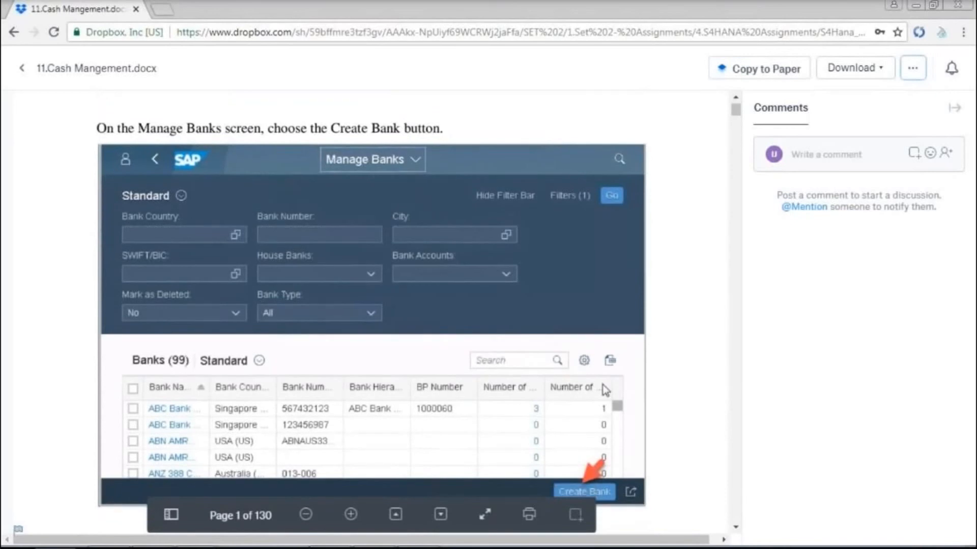
{"action": "scroll", "coordinate": [585, 387], "scroll_direction": "down", "scroll_amount": 3}
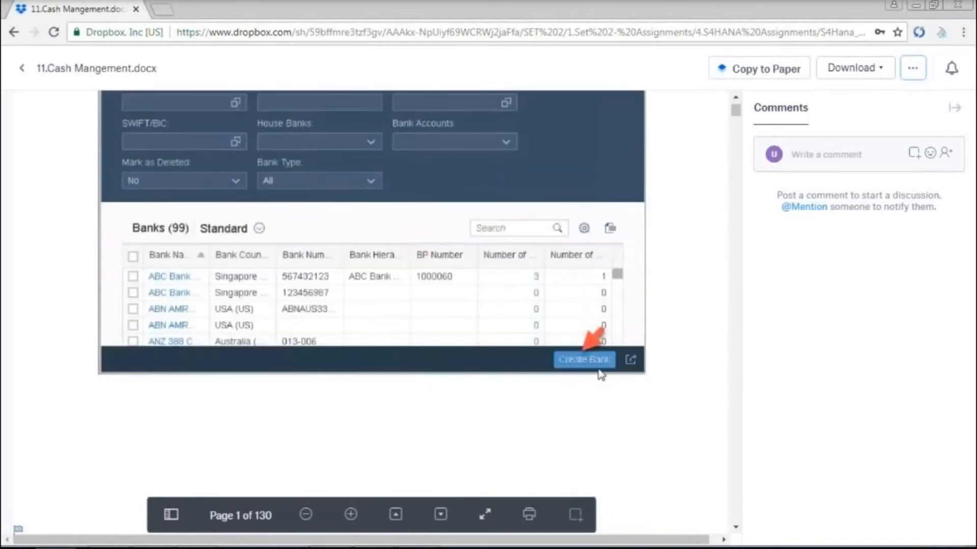
{"action": "scroll", "coordinate": [597, 377], "scroll_direction": "down", "scroll_amount": 12}
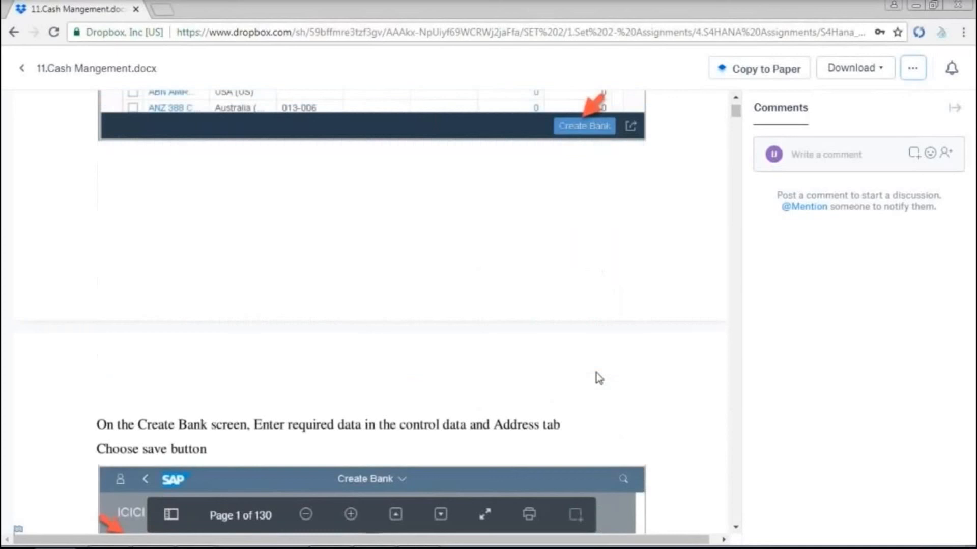
{"action": "scroll", "coordinate": [359, 351], "scroll_direction": "down", "scroll_amount": 1}
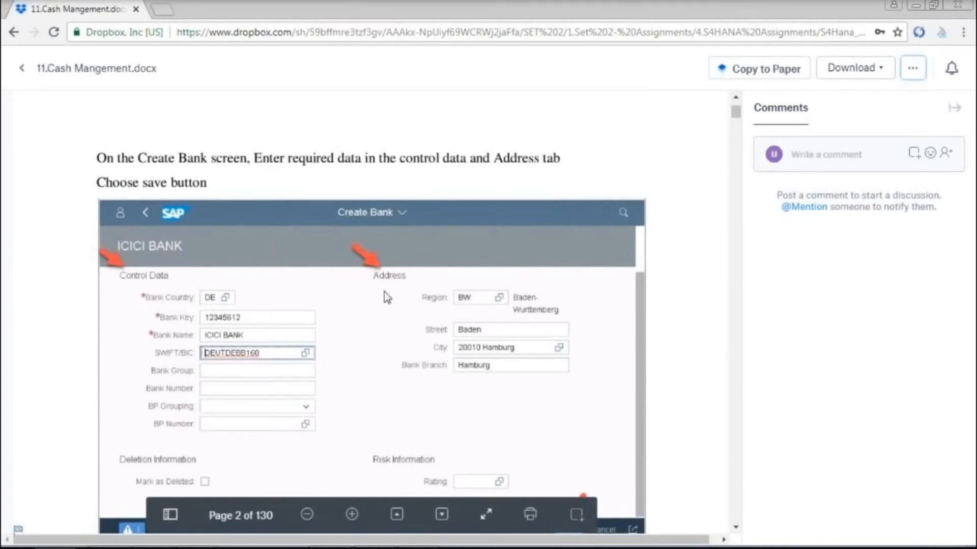
{"action": "scroll", "coordinate": [411, 308], "scroll_direction": "down", "scroll_amount": 3}
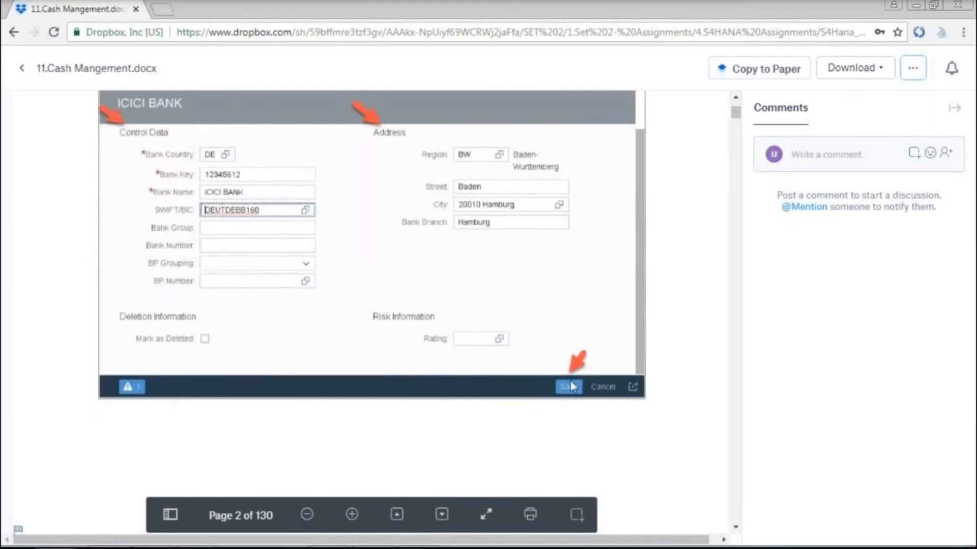
{"action": "scroll", "coordinate": [570, 385], "scroll_direction": "down", "scroll_amount": 5}
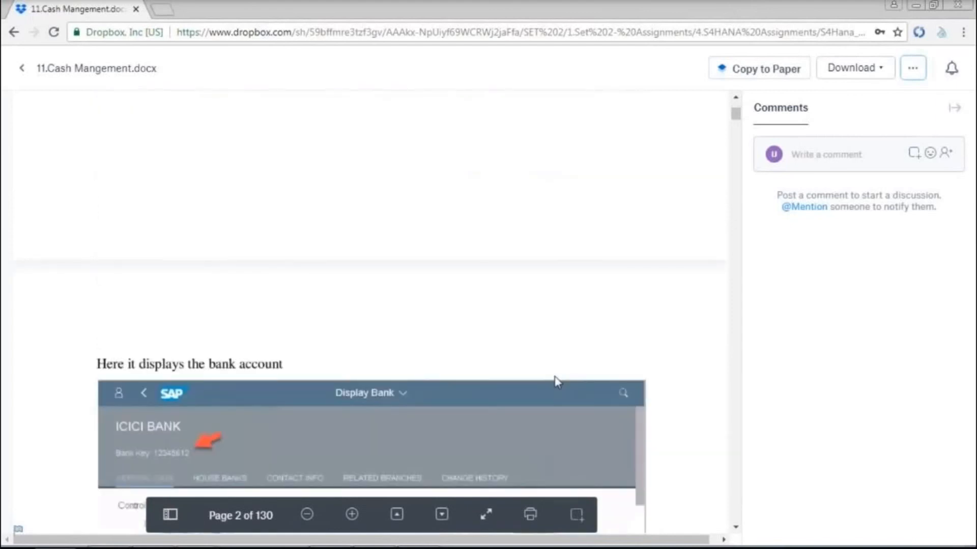
{"action": "scroll", "coordinate": [554, 377], "scroll_direction": "down", "scroll_amount": 4}
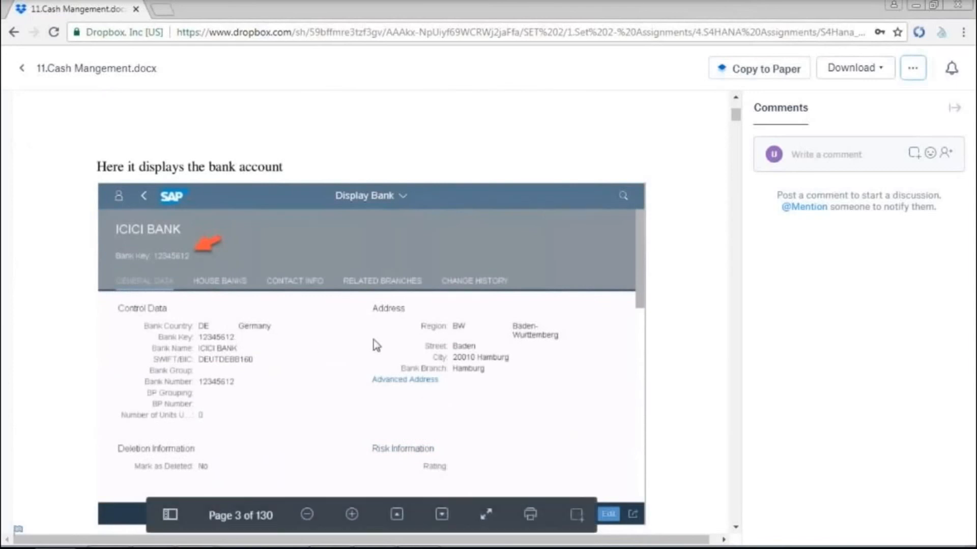
{"action": "scroll", "coordinate": [347, 347], "scroll_direction": "down", "scroll_amount": 1}
{"action": "scroll", "coordinate": [346, 351], "scroll_direction": "down", "scroll_amount": 8}
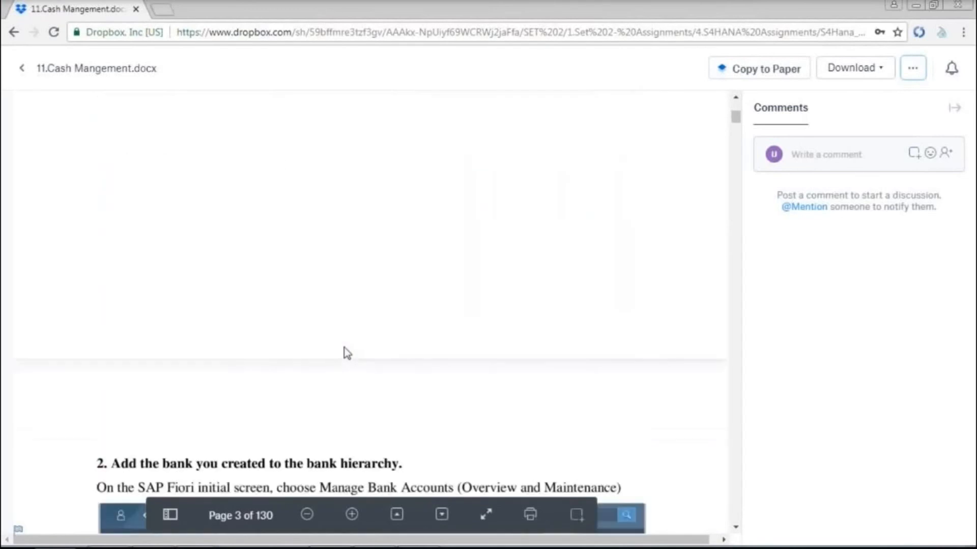
{"action": "scroll", "coordinate": [346, 352], "scroll_direction": "down", "scroll_amount": 3}
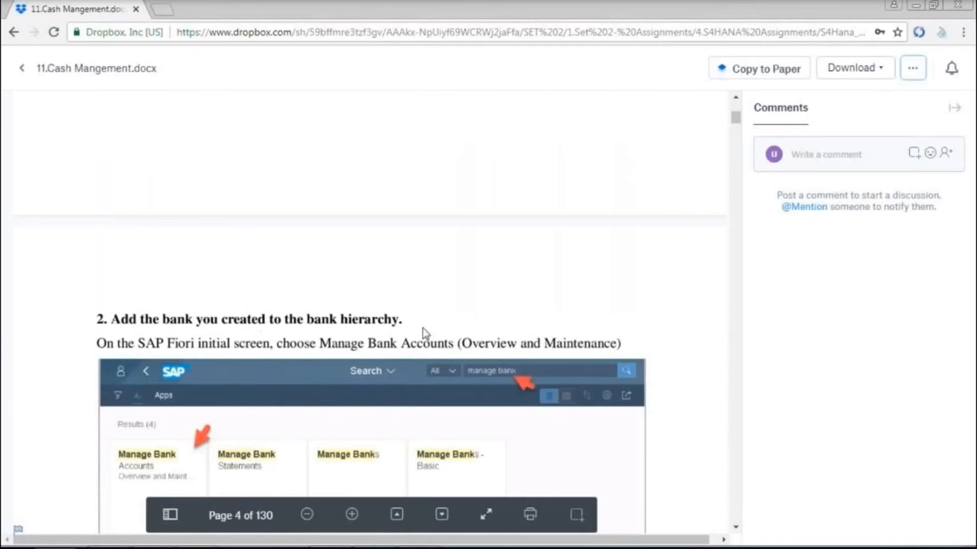
{"action": "scroll", "coordinate": [437, 339], "scroll_direction": "down", "scroll_amount": 1}
{"action": "scroll", "coordinate": [402, 342], "scroll_direction": "down", "scroll_amount": 3}
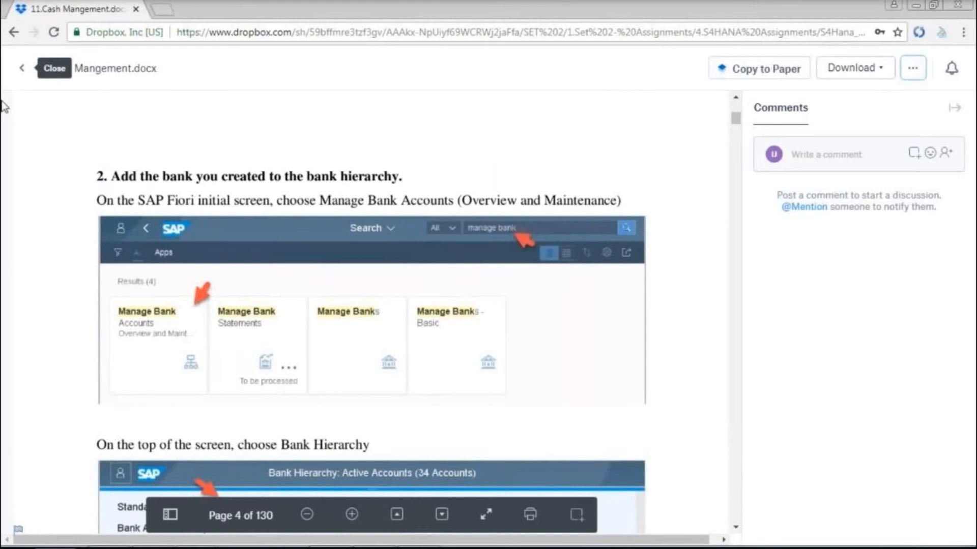
{"action": "left_click", "coordinate": [22, 70]}
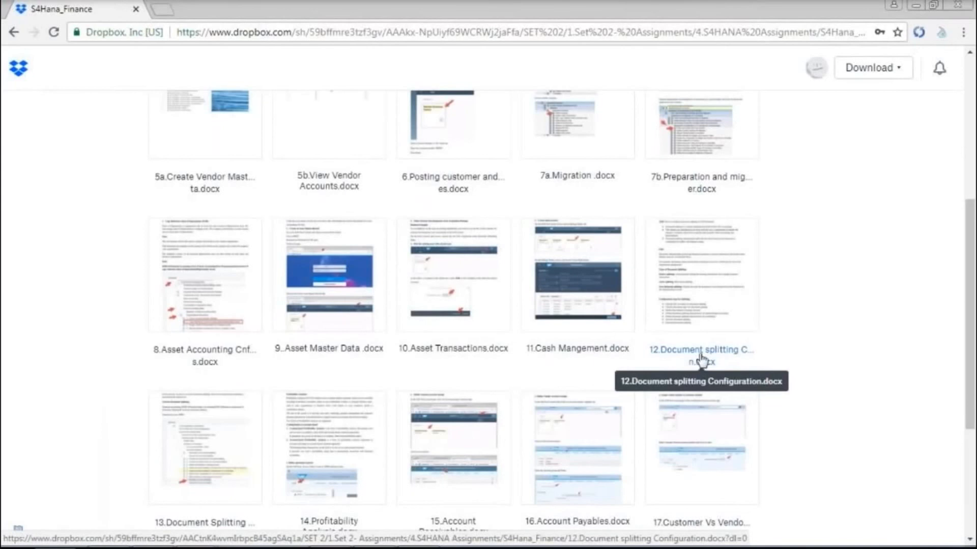
Preview 12.Document splitting Configuration.docx and read its opening pages
{"action": "left_click", "coordinate": [701, 295]}
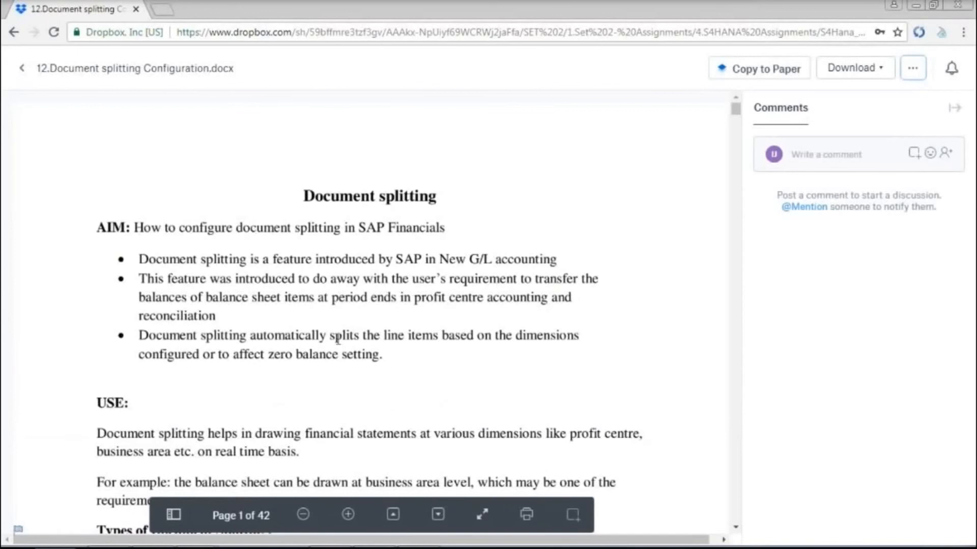
{"action": "scroll", "coordinate": [337, 343], "scroll_direction": "down", "scroll_amount": 1}
{"action": "scroll", "coordinate": [337, 343], "scroll_direction": "down", "scroll_amount": 2}
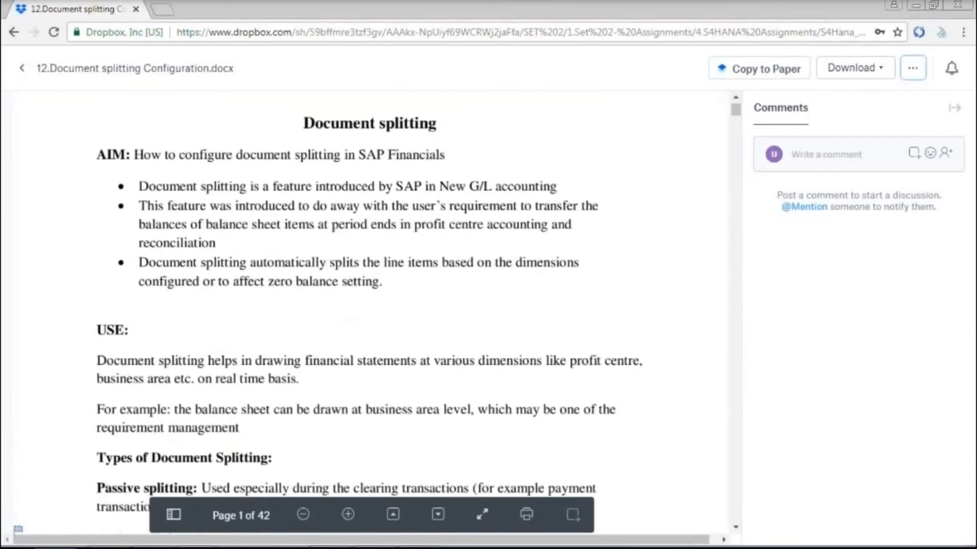
{"action": "scroll", "coordinate": [289, 363], "scroll_direction": "down", "scroll_amount": 5}
{"action": "scroll", "coordinate": [289, 363], "scroll_direction": "down", "scroll_amount": 5}
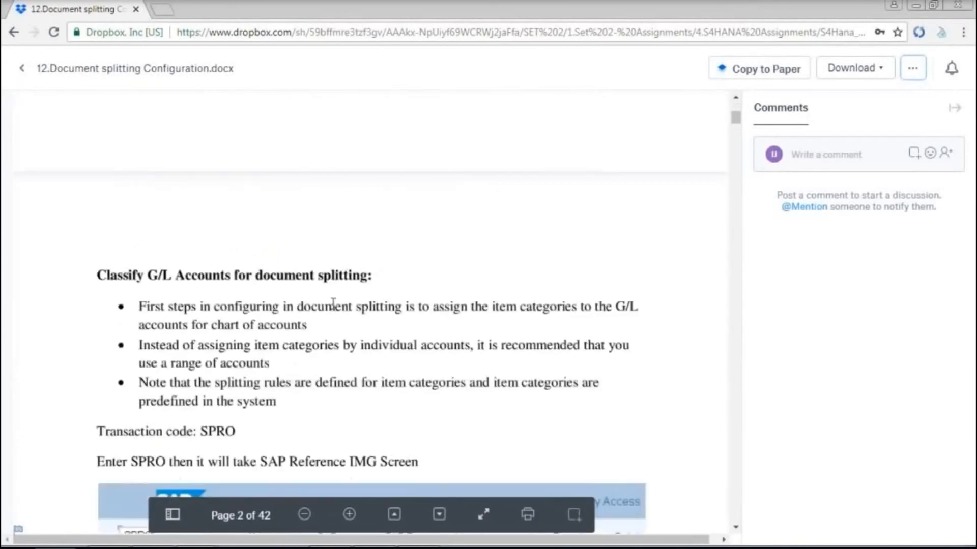
{"action": "scroll", "coordinate": [428, 304], "scroll_direction": "down", "scroll_amount": 4}
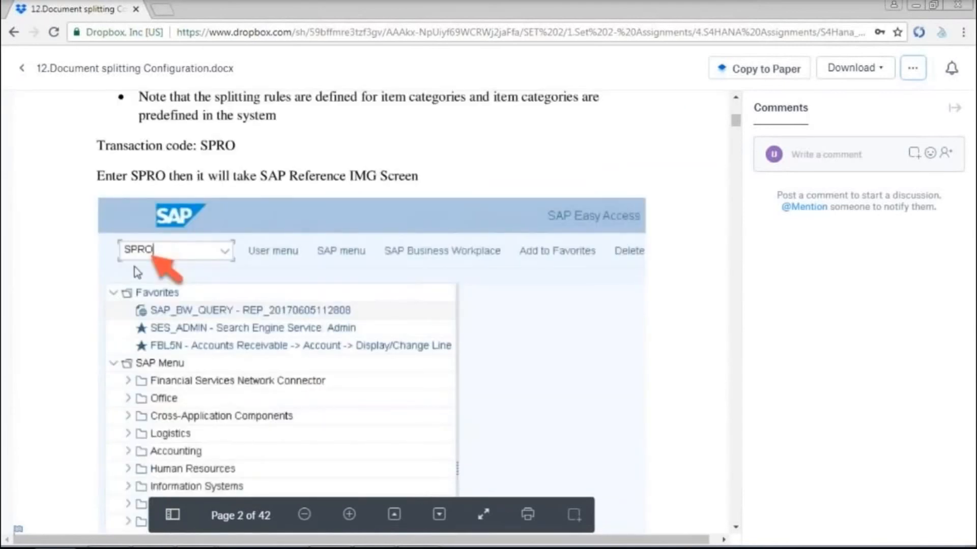
{"action": "scroll", "coordinate": [158, 308], "scroll_direction": "down", "scroll_amount": 14}
Scroll the 42-page guide to page 6, covering the G/L account group definition steps
{"action": "scroll", "coordinate": [159, 312], "scroll_direction": "up", "scroll_amount": 4}
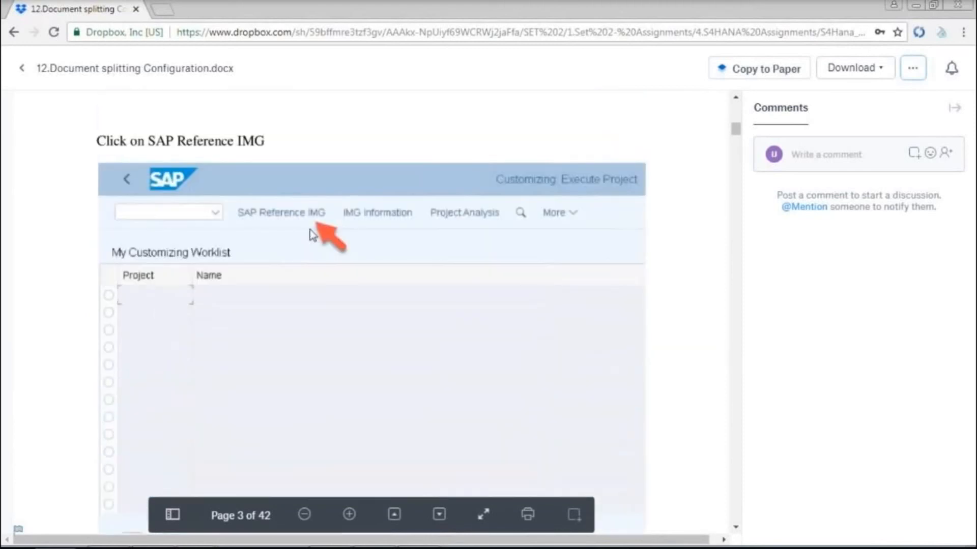
{"action": "scroll", "coordinate": [329, 288], "scroll_direction": "down", "scroll_amount": 10}
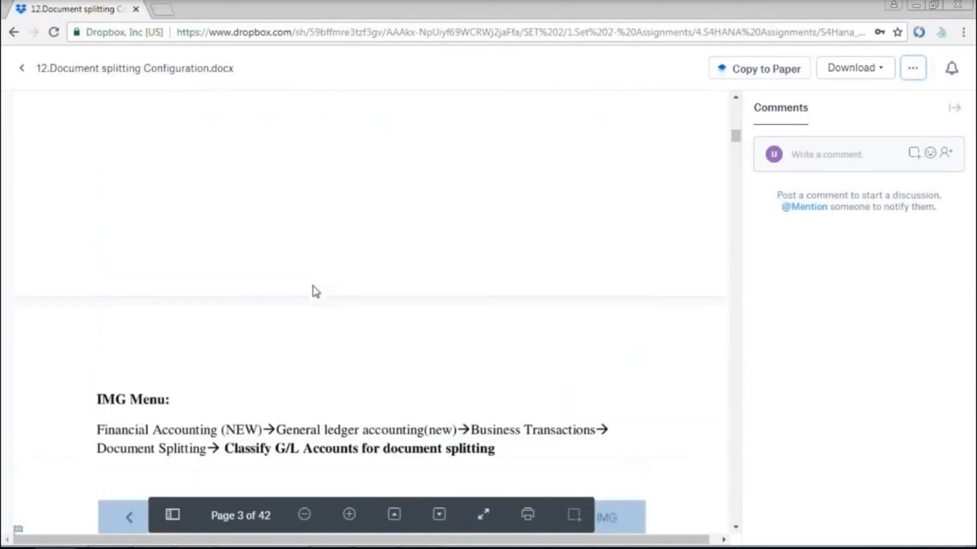
{"action": "scroll", "coordinate": [312, 286], "scroll_direction": "down", "scroll_amount": 4}
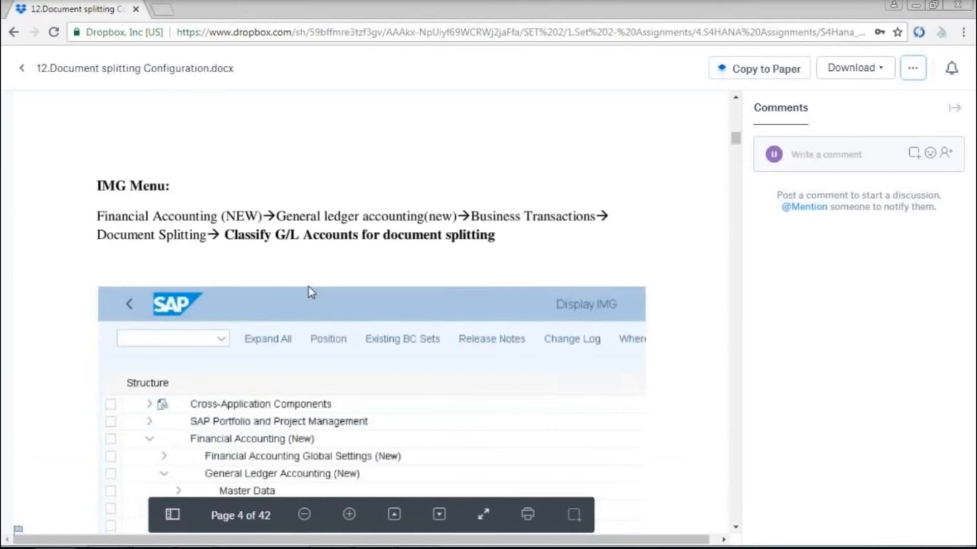
{"action": "scroll", "coordinate": [309, 288], "scroll_direction": "down", "scroll_amount": 2}
{"action": "scroll", "coordinate": [308, 291], "scroll_direction": "down", "scroll_amount": 3}
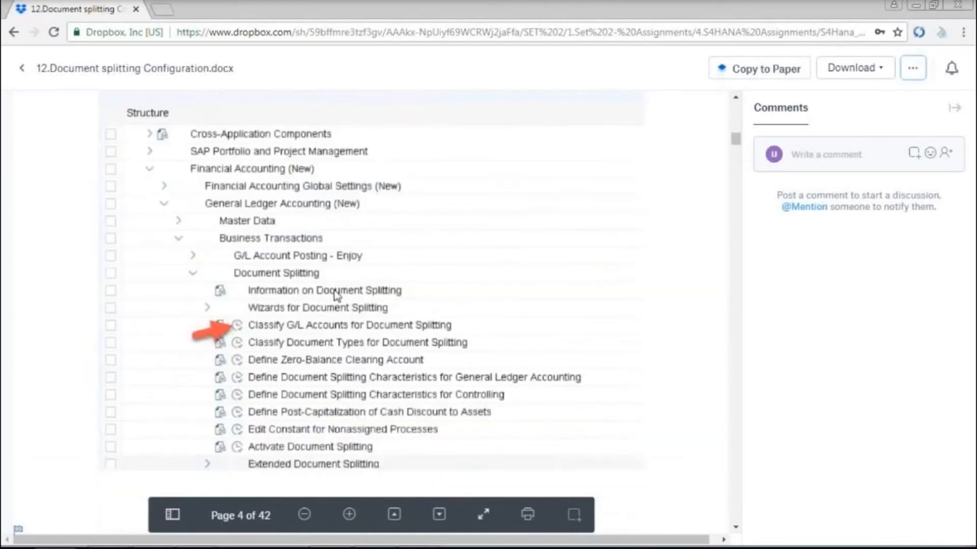
{"action": "scroll", "coordinate": [336, 296], "scroll_direction": "down", "scroll_amount": 2}
{"action": "scroll", "coordinate": [327, 328], "scroll_direction": "down", "scroll_amount": 12}
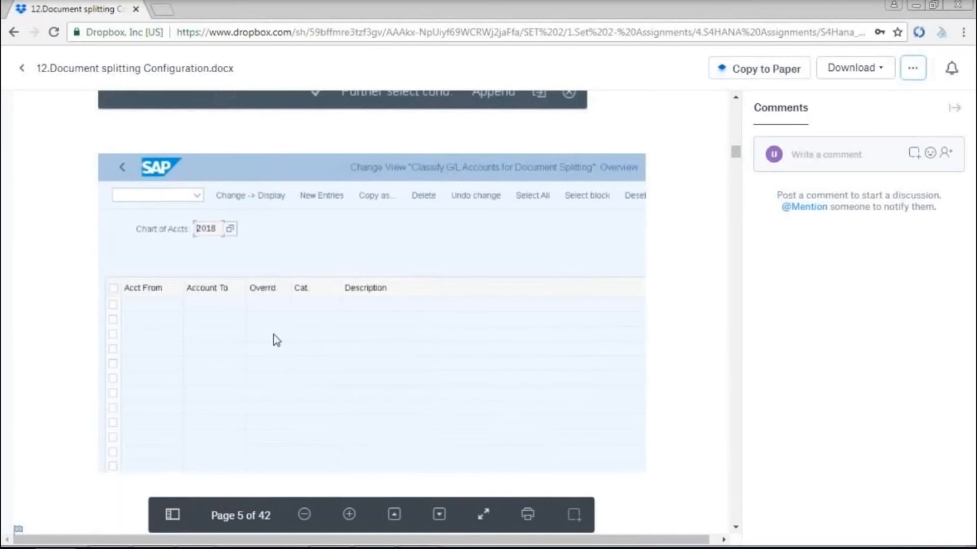
{"action": "scroll", "coordinate": [336, 341], "scroll_direction": "down", "scroll_amount": 6}
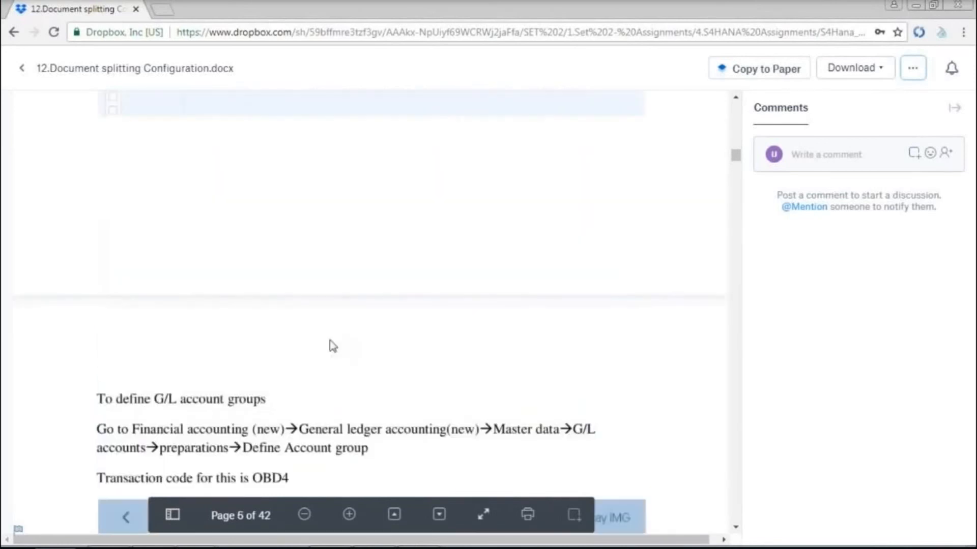
{"action": "scroll", "coordinate": [333, 347], "scroll_direction": "down", "scroll_amount": 4}
{"action": "scroll", "coordinate": [330, 347], "scroll_direction": "down", "scroll_amount": 3}
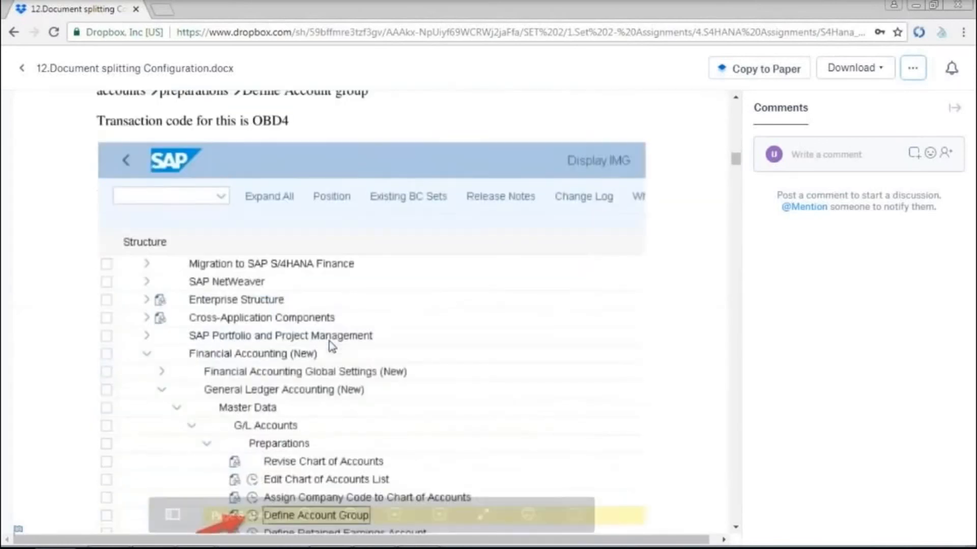